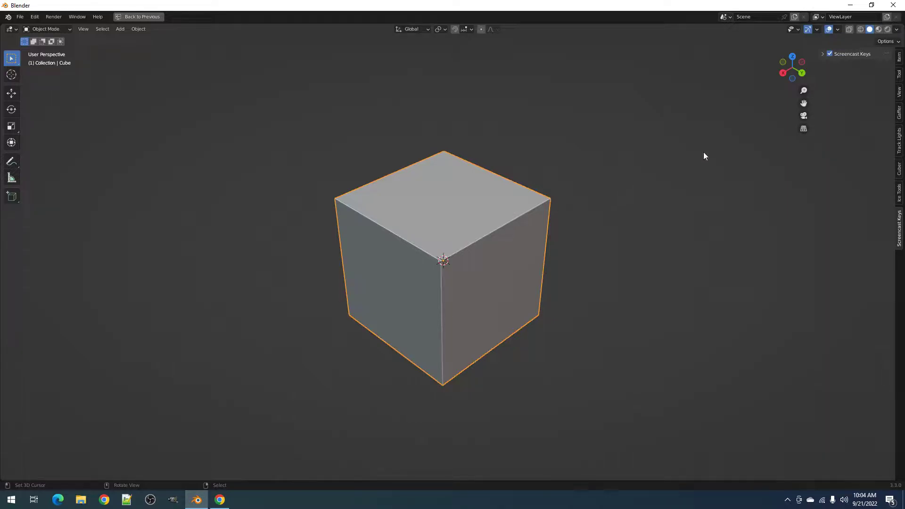
- Expand the Screencast Keys settings in the sidebar to show colour, font size and offset
click(822, 54)
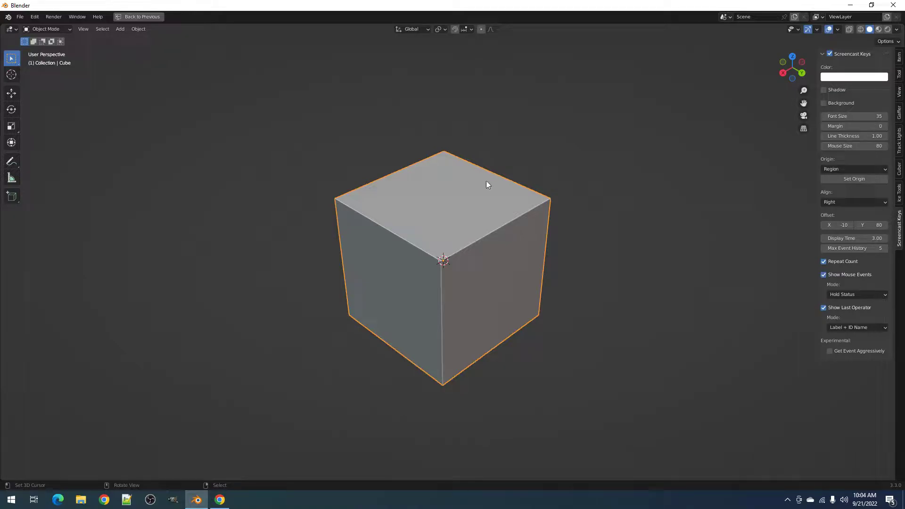
- Stretch the cube along the X axis in Edit Mode into a long box
key(n)
click(456, 248)
key(Tab)
key(s)
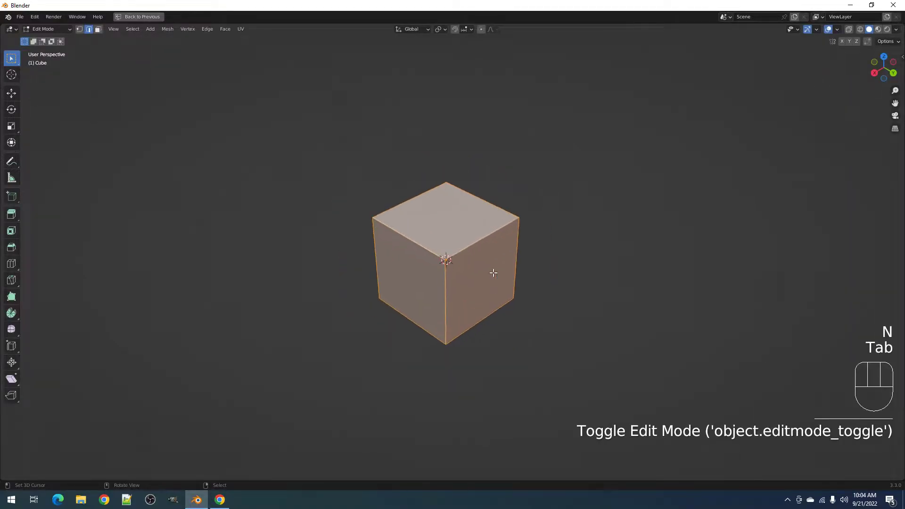
key(x)
click(558, 249)
shift+middle_drag(467, 281, 472, 261)
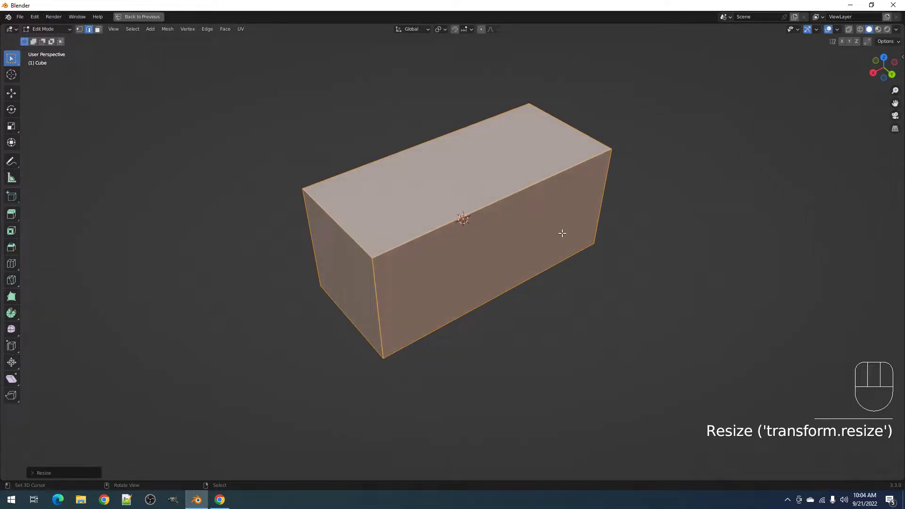
middle_drag(574, 240, 594, 233)
- Round the box's ring of long edges with a multi-segment bevel
key(alt+a)
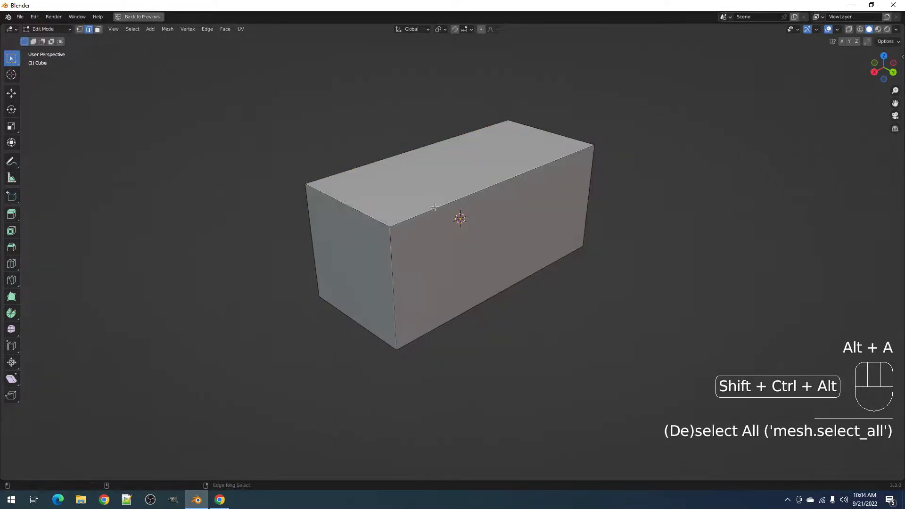
ctrl+alt+click(464, 221)
key(ctrl+b)
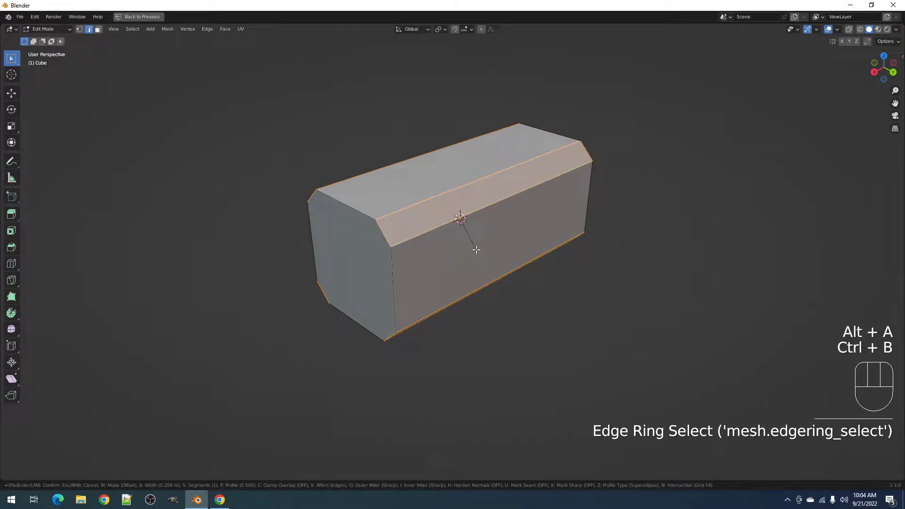
scroll(476, 250, up, 6)
click(476, 250)
- Inset the box's end face and extrude it inward into a recess
key(3)
right_click(385, 261)
middle_drag(393, 261, 421, 263)
scroll(453, 264, up, 1)
key(i)
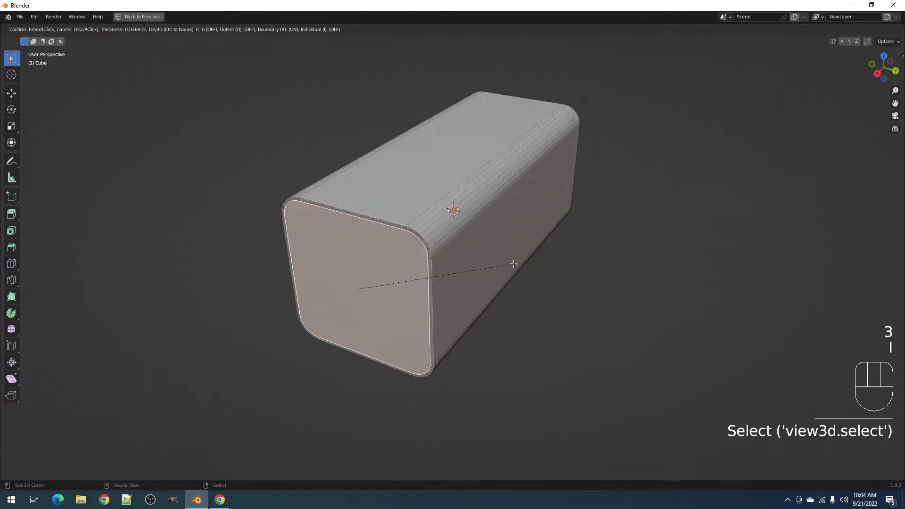
click(515, 264)
key(e)
click(517, 256)
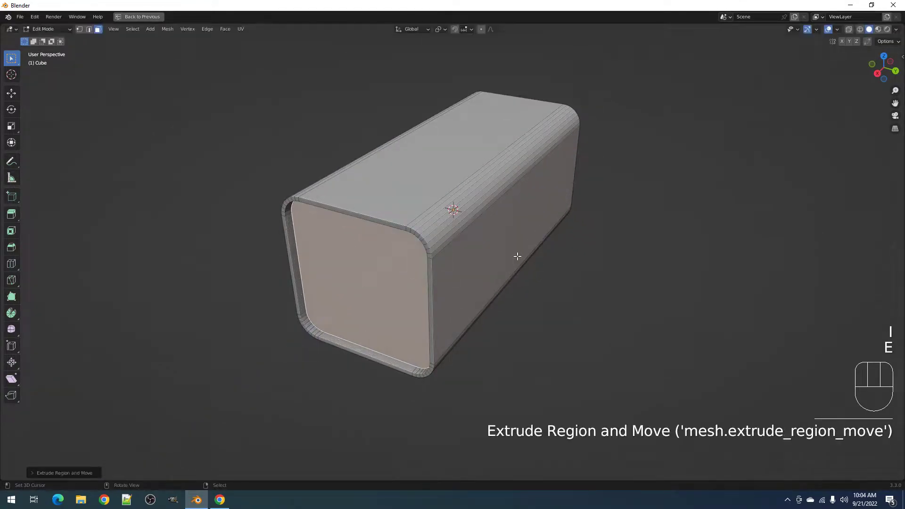
- Apply Random Flow's Auto Mirror to the box along the X, Y and Z axes
key(Tab)
key(shift+q)
click(454, 362)
click(438, 225)
key(x)
key(y)
key(z)
key(space)
- Give the box smooth shading with Random Flow's Auto Smooth
key(Tab)
key(Tab)
key(shift+q)
click(475, 233)
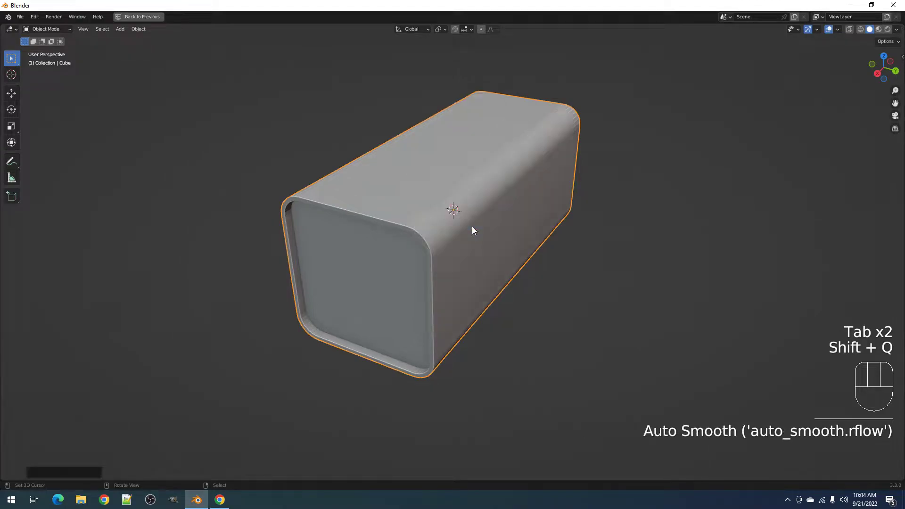
- Add two edge loops around the box's long side with a loop cut
key(Tab)
middle_drag(472, 230, 456, 199)
key(alt+a)
key(ctrl+r)
scroll(456, 199, up, 1)
click(460, 202)
key(alt+a)
- Select an inner corner vertex of the recessed end face and tag it as the slice origin
middle_drag(400, 255, 374, 258)
scroll(376, 254, up, 3)
shift+middle_drag(428, 224, 550, 216)
shift+middle_drag(550, 216, 502, 246)
scroll(503, 245, up, 2)
key(1)
right_click(514, 188)
shift+right_click(466, 158)
alt+middle_click(475, 169)
middle_drag(475, 212, 485, 203)
scroll(486, 203, up, 3)
scroll(485, 203, up, 1)
shift+right_click(475, 211)
scroll(448, 222, down, 6)
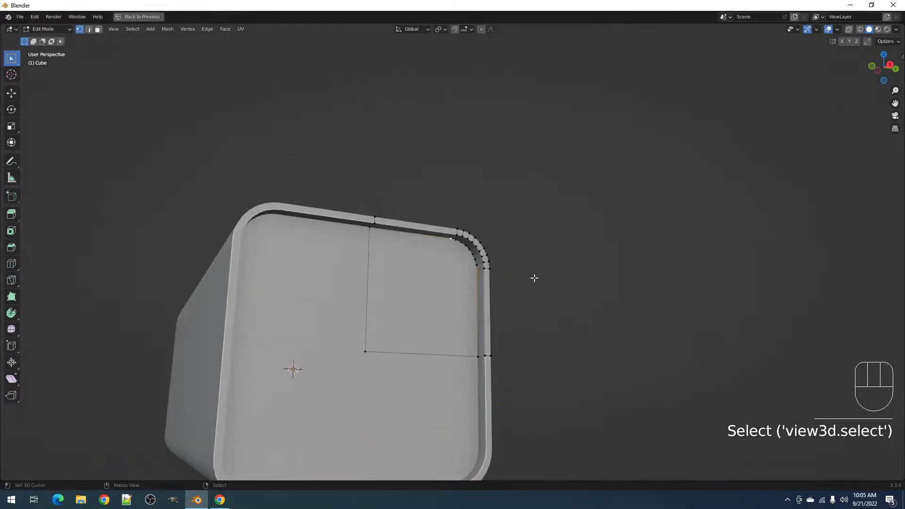
key(shift+q)
click(513, 271)
- Quad Slice the end face's upper-right face, settling on Origin set to Tagged
middle_drag(498, 212, 457, 231)
key(3)
shift+click(456, 230)
key(shift+q)
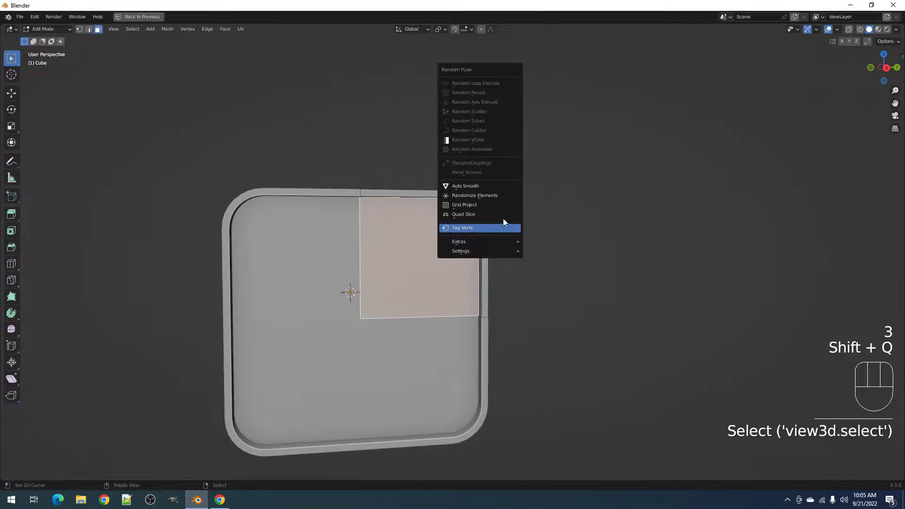
click(500, 215)
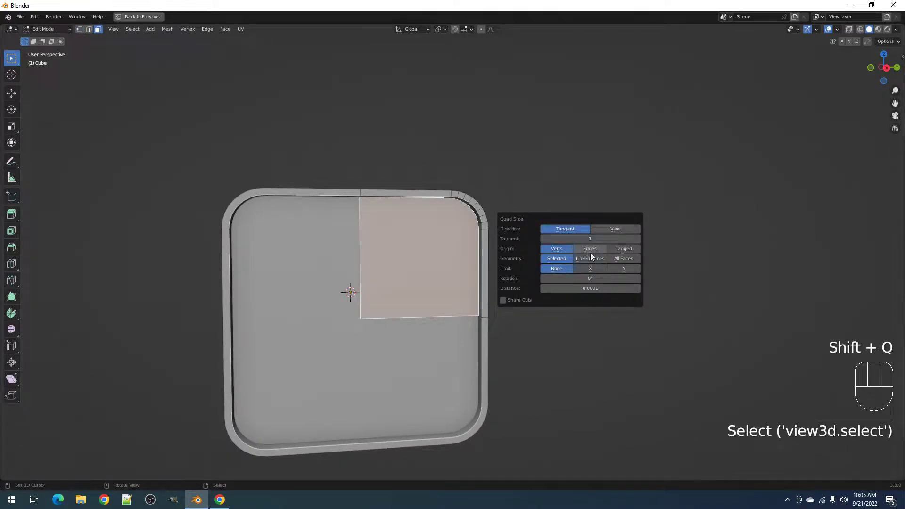
click(628, 248)
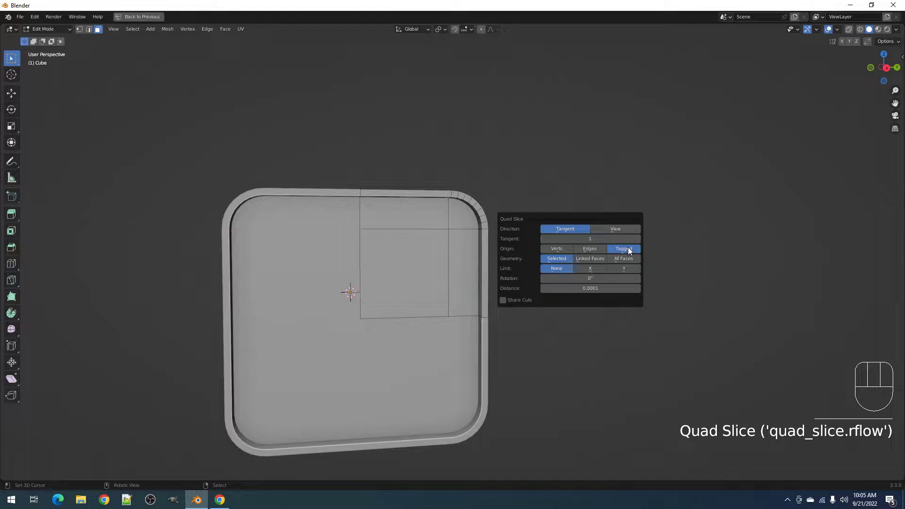
click(557, 249)
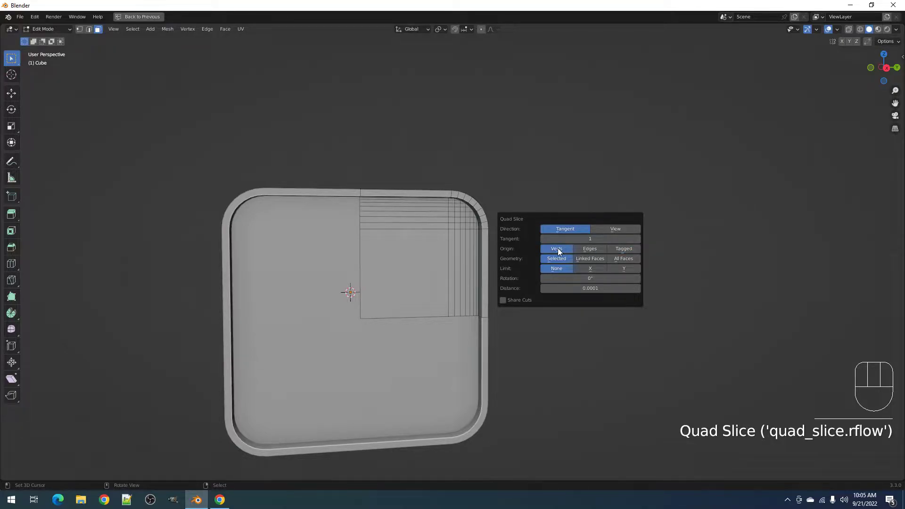
click(592, 253)
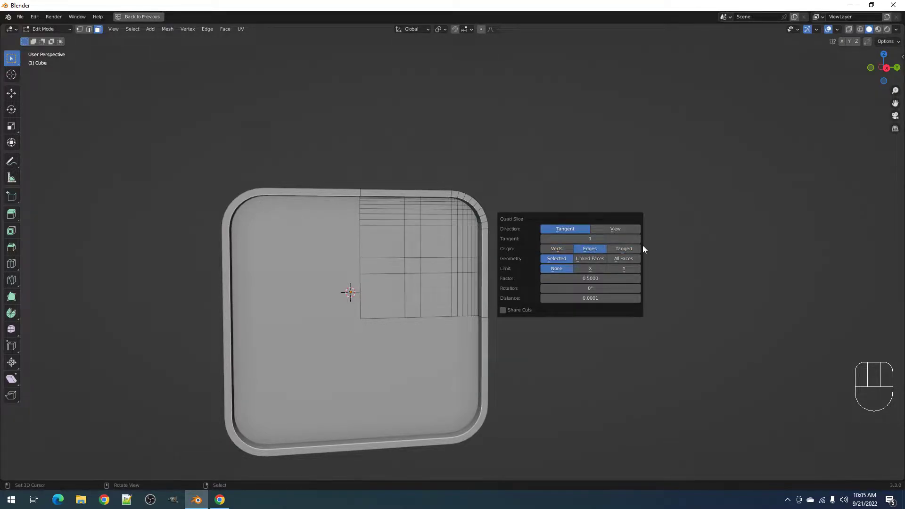
click(622, 249)
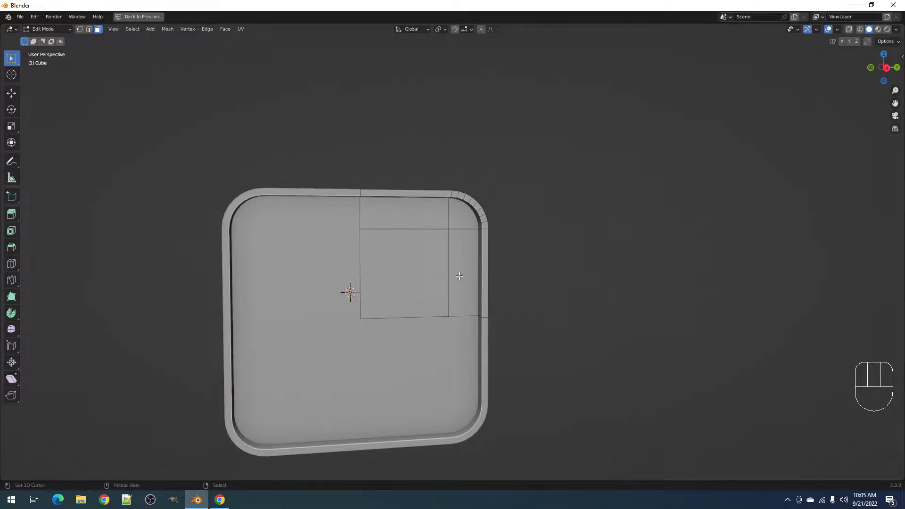
- Select the rounded corner face plus the top, large and right-strip sliced faces
middle_drag(461, 273, 473, 242)
middle_drag(528, 218, 525, 235)
scroll(467, 222, up, 2)
key(3)
right_click(461, 209)
middle_drag(427, 210, 448, 197)
right_click(429, 197)
shift+right_click(384, 241)
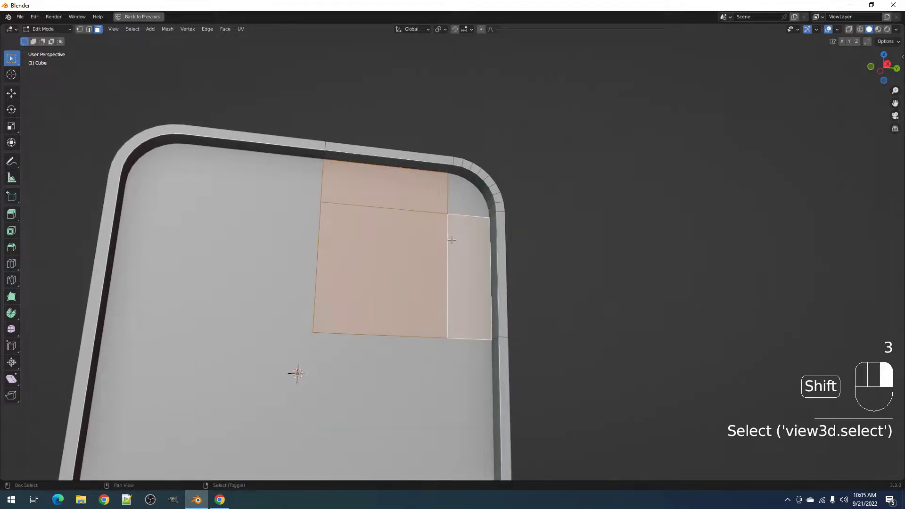
shift+right_click(453, 240)
key(shift+q)
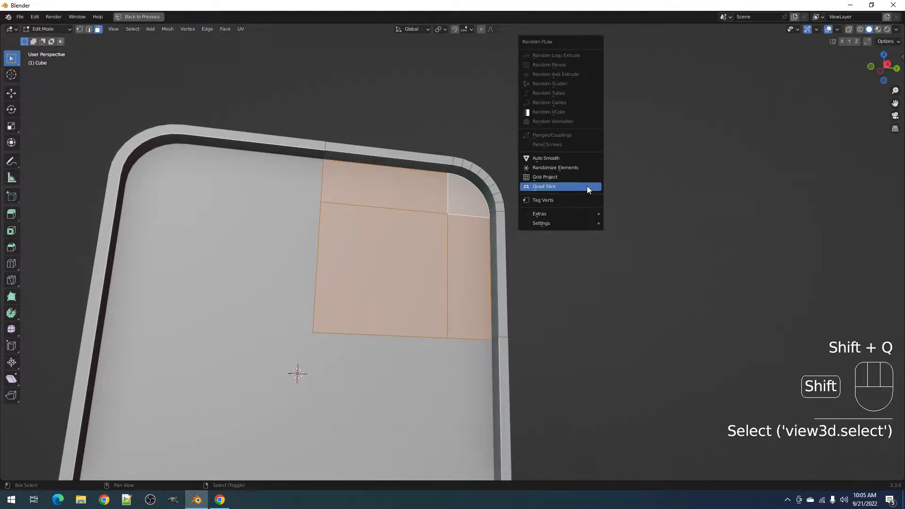
- Try Random Panels on the box at 61% panel size, then undo it
key(Escape)
key(Tab)
key(shift+q)
key(Escape)
key(shift+q)
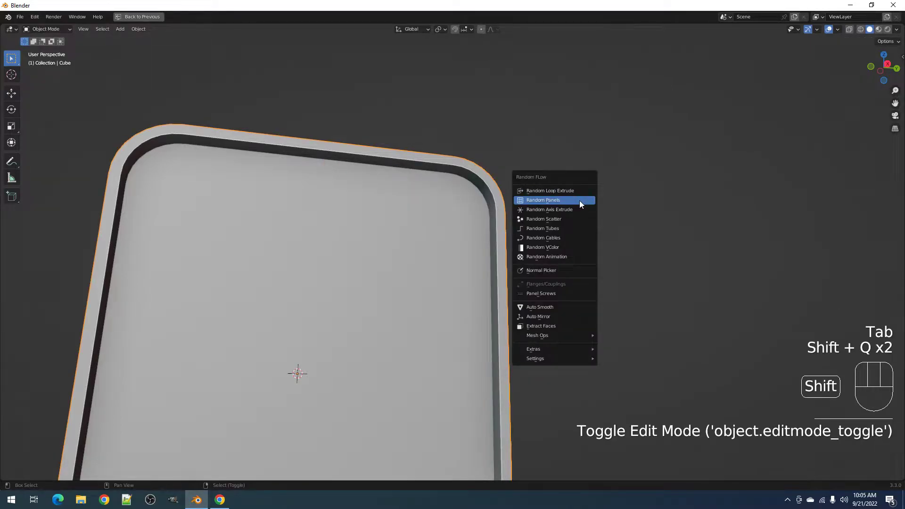
click(578, 200)
ctrl+scroll(644, 284, up, 3)
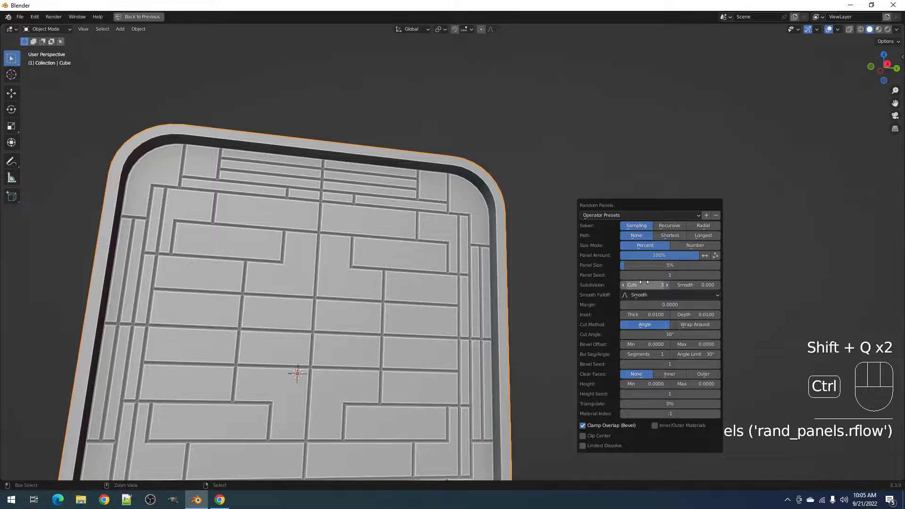
ctrl+scroll(644, 282, up, 1)
mouse_move(644, 265)
mouse_down()
mouse_move(700, 266)
mouse_move(632, 266)
mouse_up()
scroll(476, 212, down, 6)
middle_drag(617, 211, 370, 262)
key(ctrl+z)
middle_drag(426, 269, 524, 241)
- Select three vertical face loops along the box in Edit Mode, then return to Object Mode
key(Tab)
scroll(455, 234, up, 1)
key(alt+a)
alt+shift+click(407, 228)
alt+shift+click(471, 228)
alt+shift+click(542, 229)
key(Tab)
middle_drag(501, 228, 565, 216)
key(shift+q)
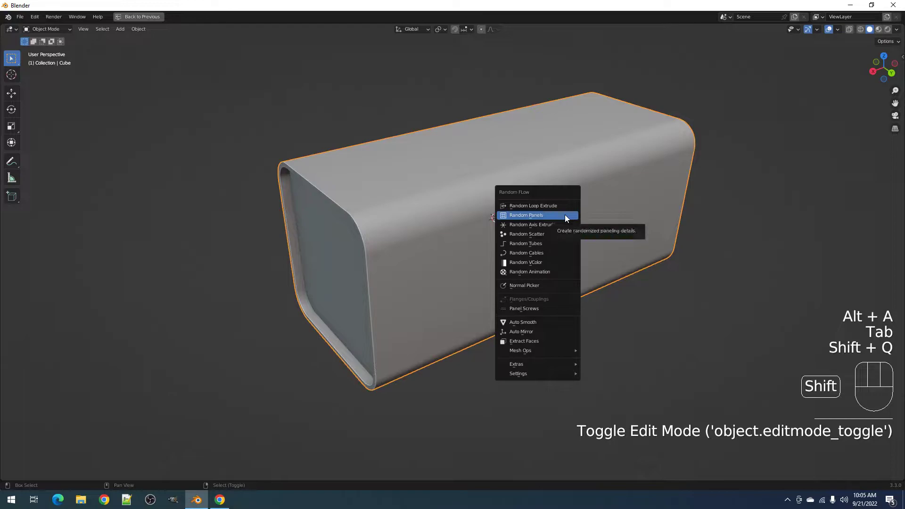
- Generate Random Panels on the box with Inset Thick and Cuts set to 2
click(565, 215)
ctrl+scroll(635, 326, down, 7)
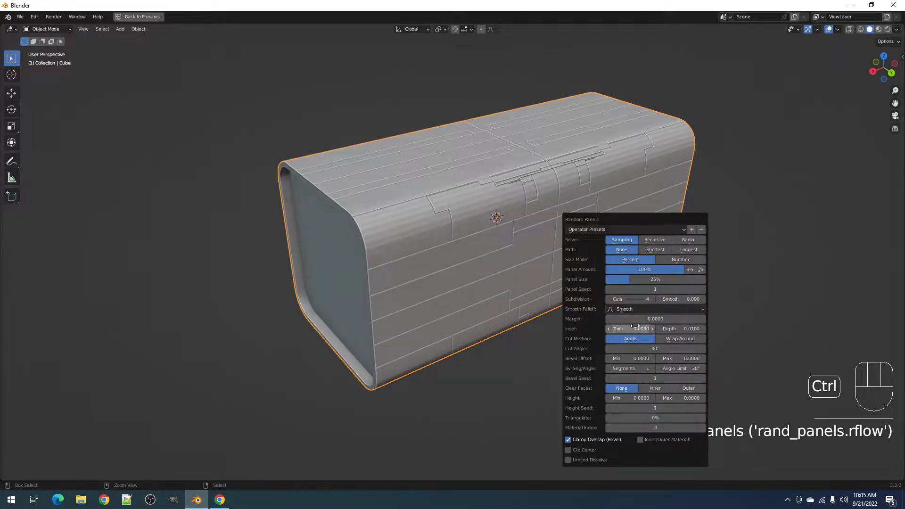
ctrl+scroll(636, 326, up, 1)
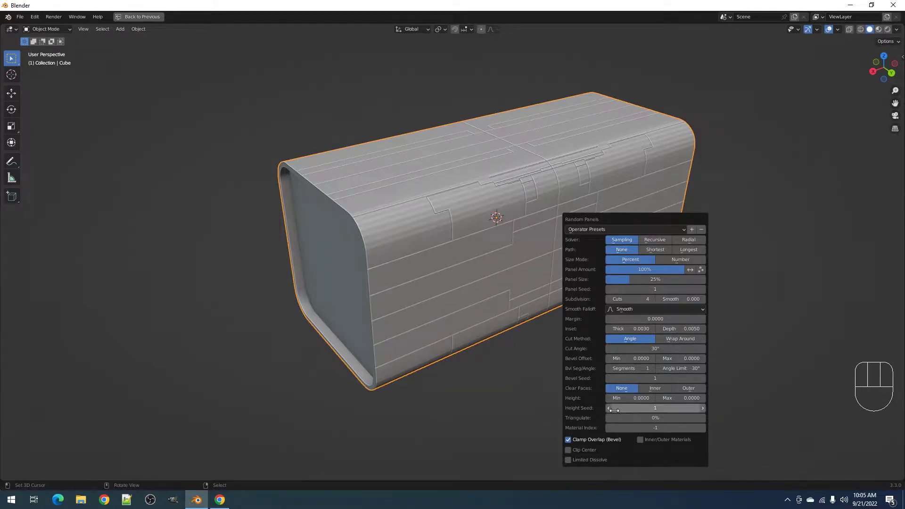
ctrl+scroll(632, 300, down, 2)
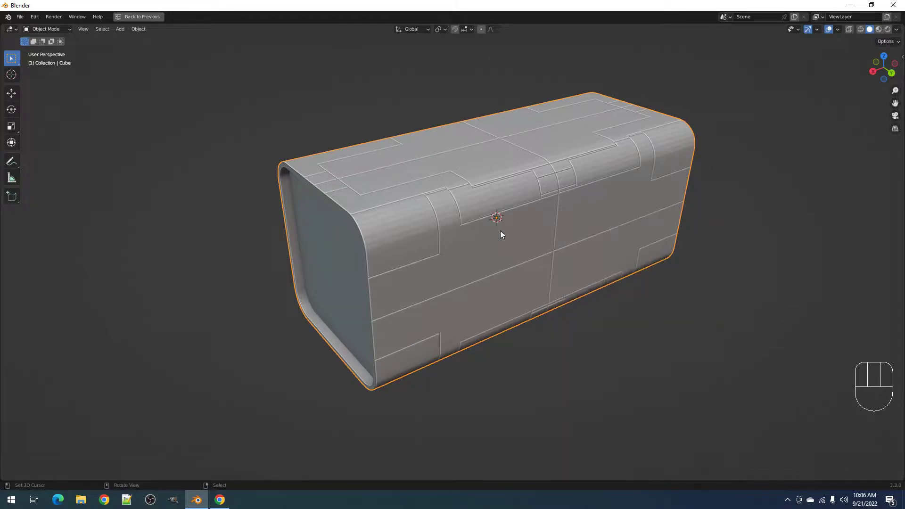
middle_drag(501, 230, 533, 265)
- Set the Random Panels Clip Center Distance to 0.0010 in the F9 settings
key(F9)
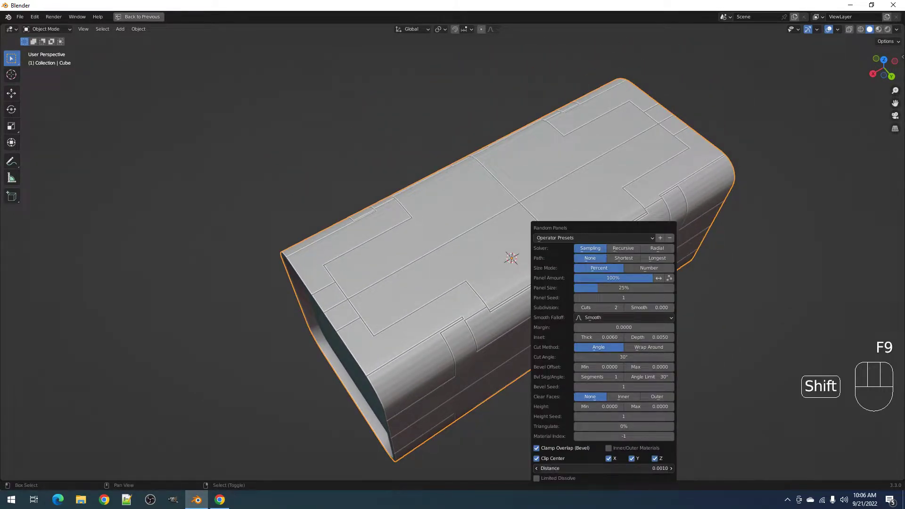
shift+drag(604, 469, 650, 469)
mouse_move(640, 469)
shift+mouse_down()
mouse_move(561, 469)
mouse_move(660, 469)
mouse_move(629, 468)
shift+mouse_up()
middle_drag(512, 348, 511, 326)
shift+middle_drag(515, 322, 558, 301)
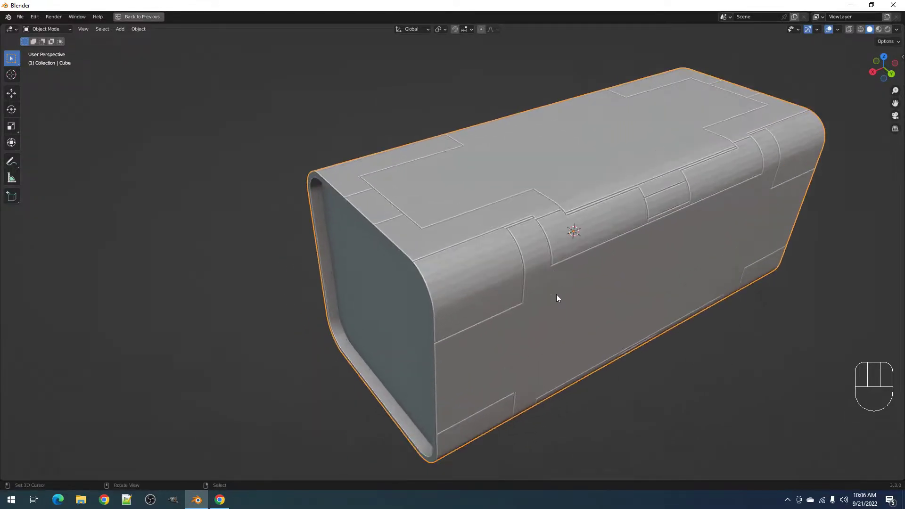
scroll(508, 274, up, 4)
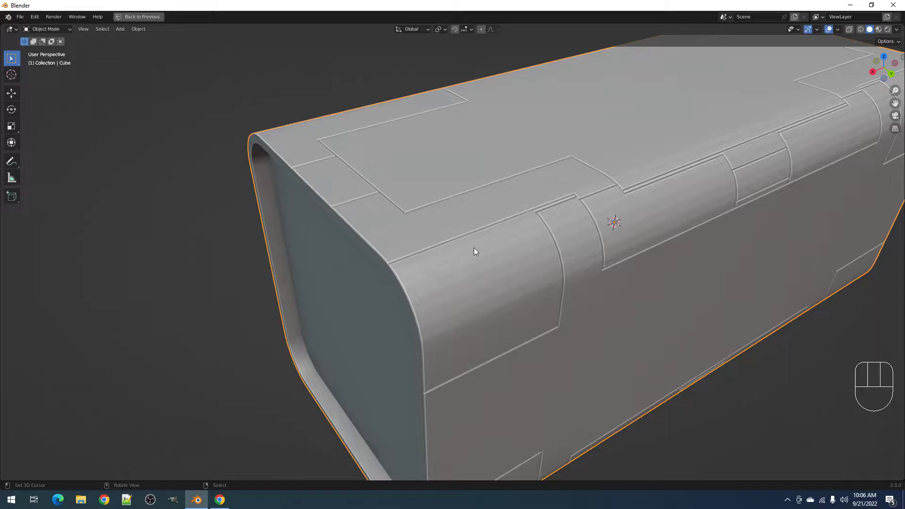
key(Tab)
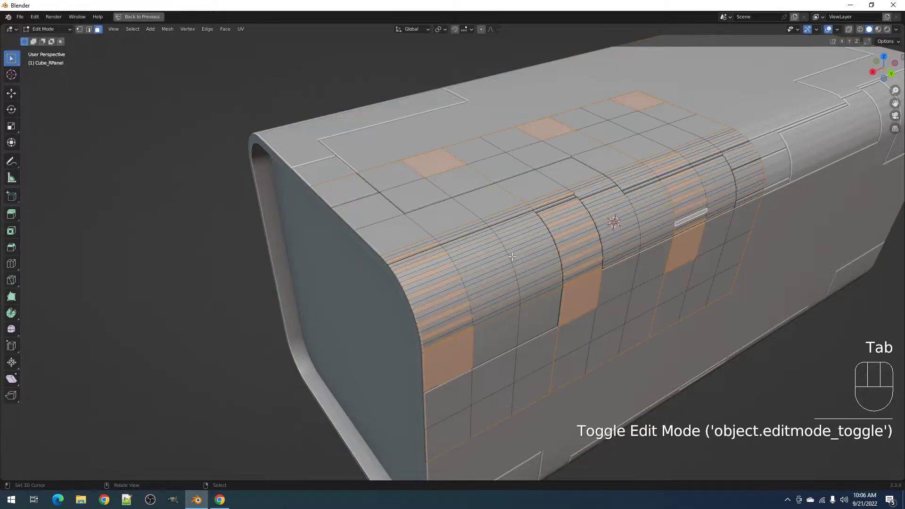
scroll(512, 258, up, 3)
key(alt+a)
middle_drag(512, 257, 388, 343)
scroll(388, 343, up, 5)
scroll(379, 343, down, 2)
key(Tab)
middle_drag(575, 292, 530, 299)
key(x)
click(491, 319)
scroll(491, 318, down, 4)
key(shift+q)
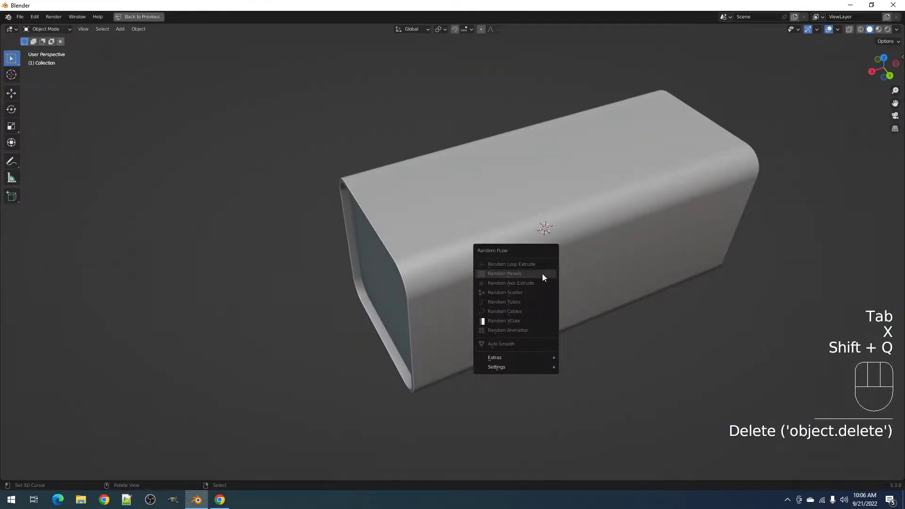
key(Escape)
right_click(547, 261)
key(shift+q)
click(548, 262)
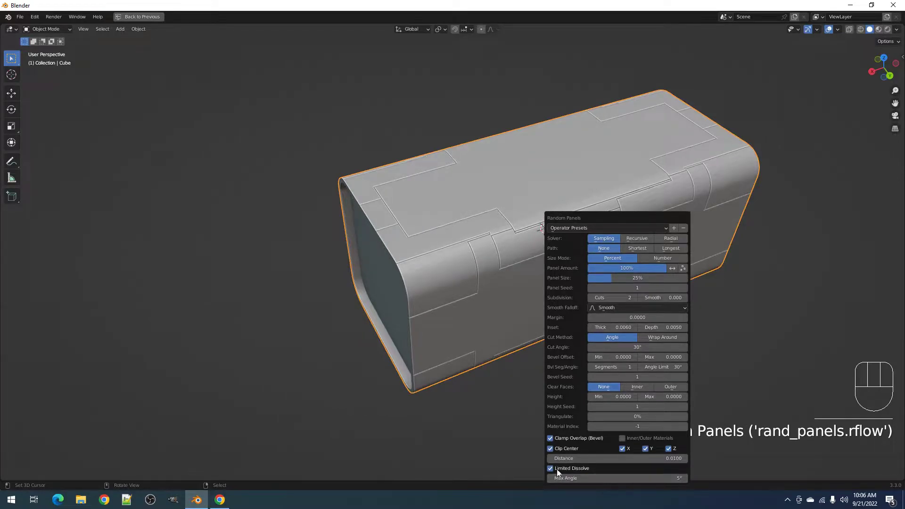
scroll(459, 265, up, 5)
key(F9)
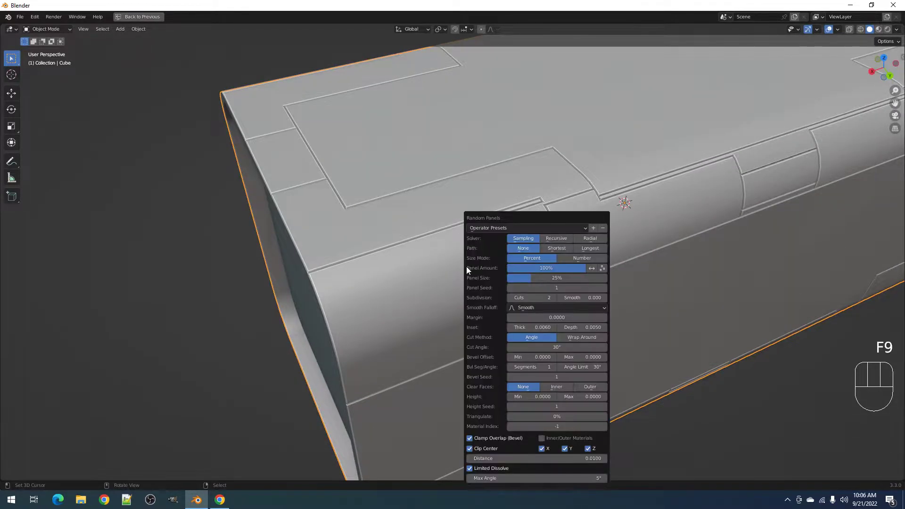
scroll(376, 282, down, 5)
middle_drag(632, 263, 599, 267)
shift+middle_drag(623, 274, 604, 262)
scroll(571, 265, up, 2)
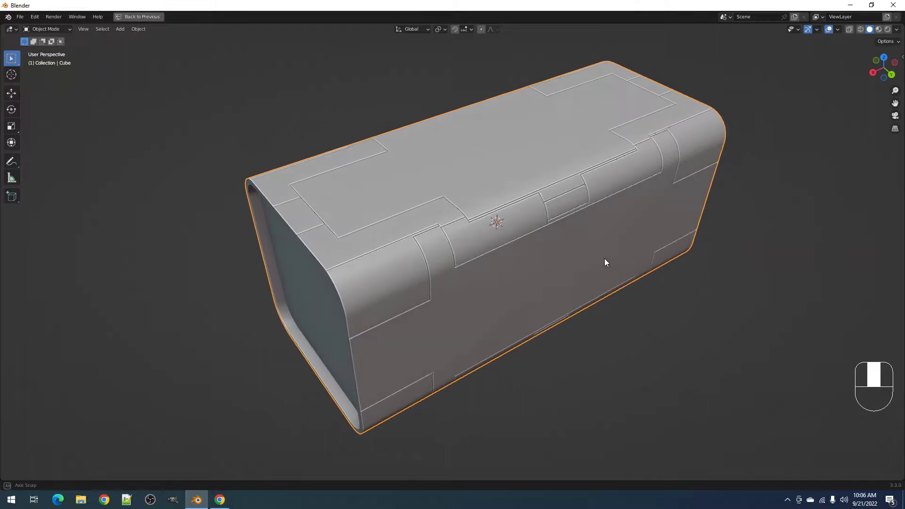
shift+middle_drag(519, 253, 594, 269)
middle_drag(450, 329, 475, 264)
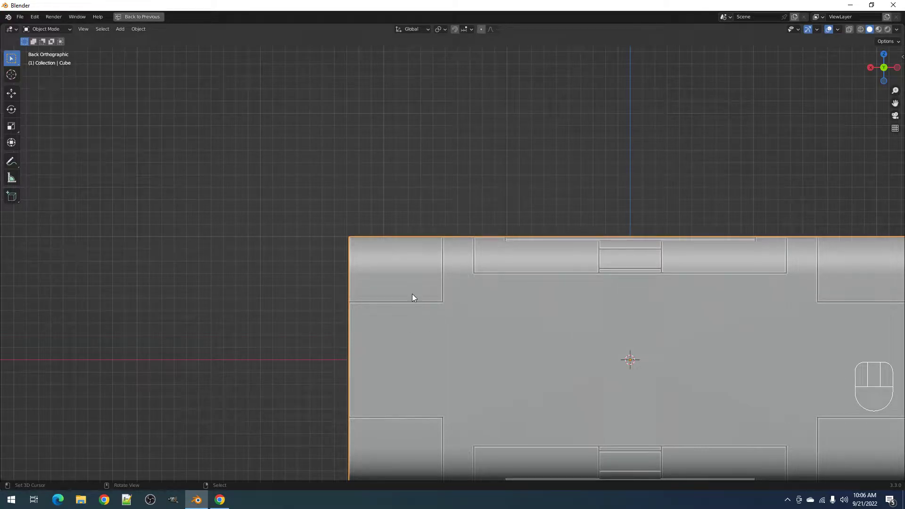
middle_drag(449, 283, 486, 293)
scroll(487, 288, up, 2)
scroll(487, 287, down, 3)
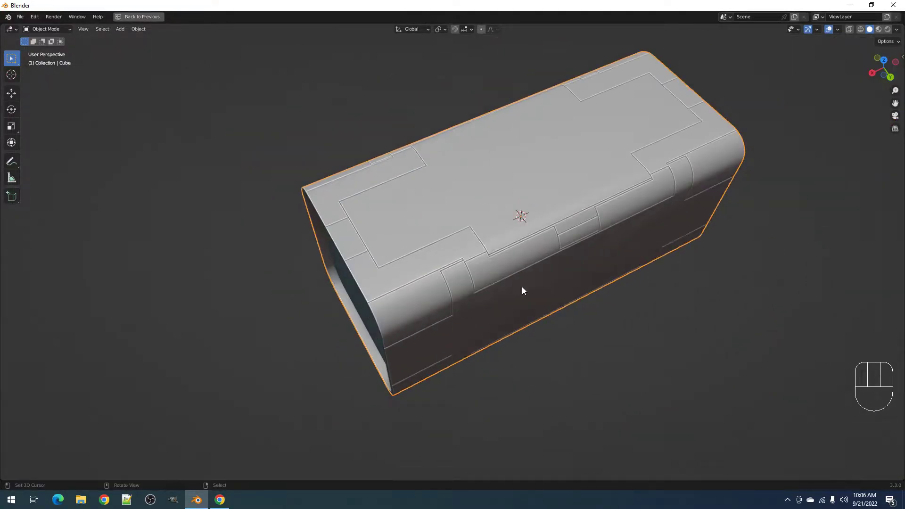
- Reopen the Random Panels settings, cycle the panel seed and enlarge panel size to 50%
middle_drag(549, 286, 579, 281)
key(F9)
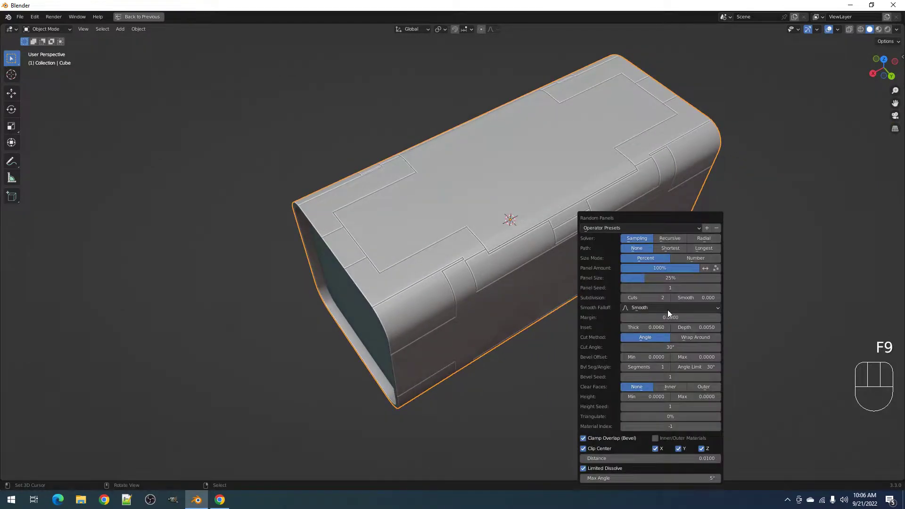
ctrl+scroll(665, 288, up, 2)
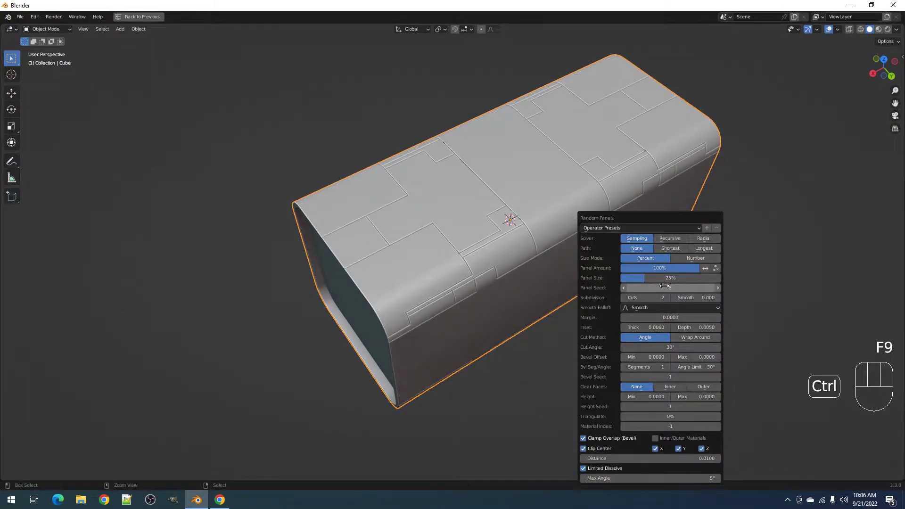
ctrl+scroll(664, 286, up, 1)
mouse_move(660, 278)
mouse_down()
mouse_move(685, 278)
mouse_move(660, 278)
mouse_up()
ctrl+scroll(663, 288, up, 4)
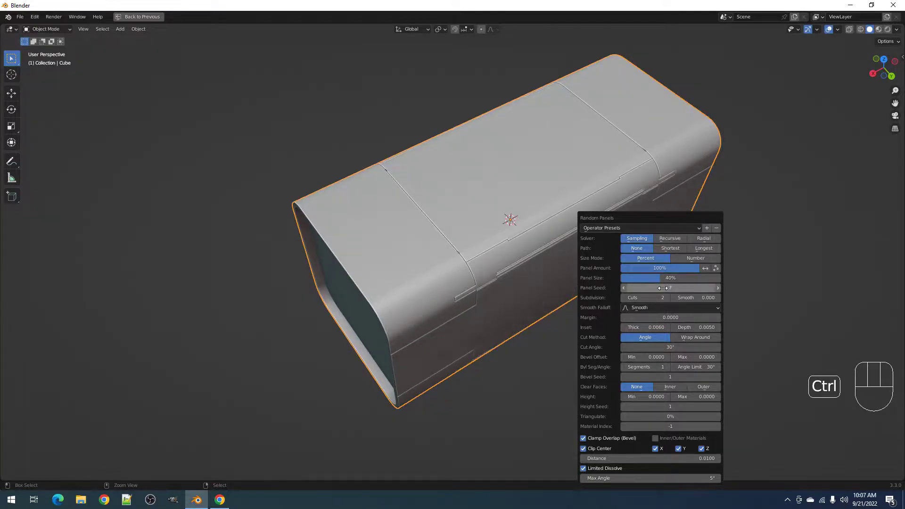
ctrl+scroll(663, 288, up, 4)
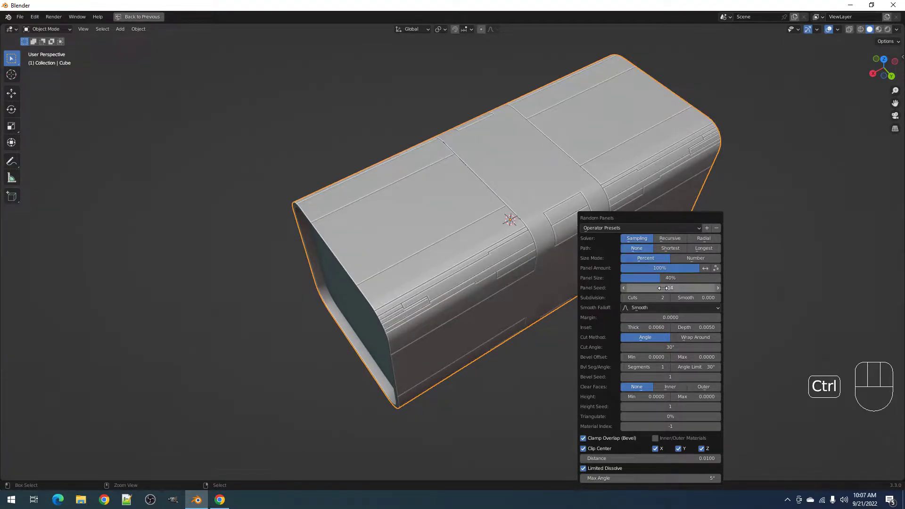
ctrl+scroll(663, 288, up, 5)
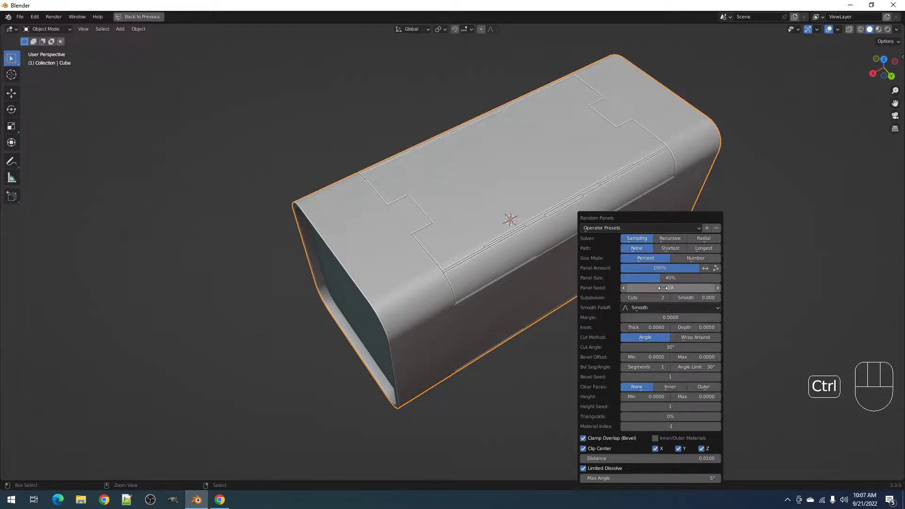
- Reopen Random Panels from a new angle and keep cycling through panel seeds
middle_drag(662, 288, 627, 303)
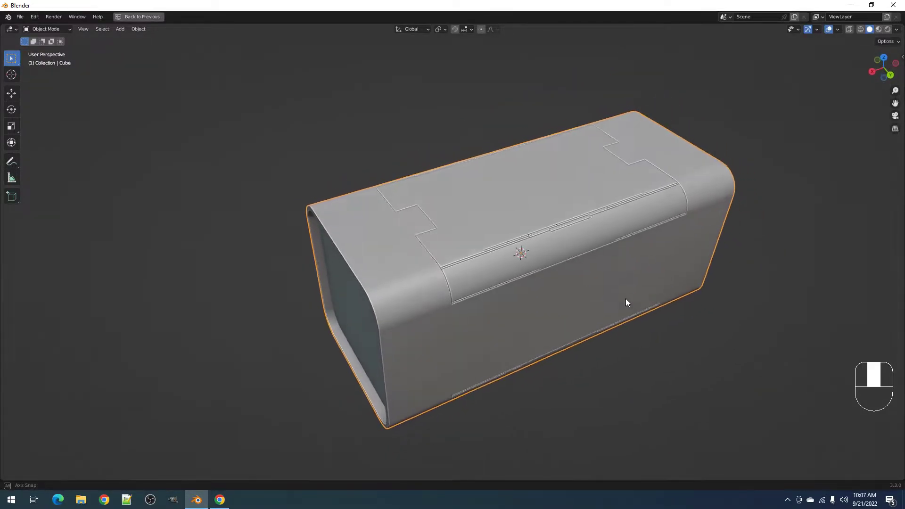
key(F9)
ctrl+scroll(701, 286, up, 4)
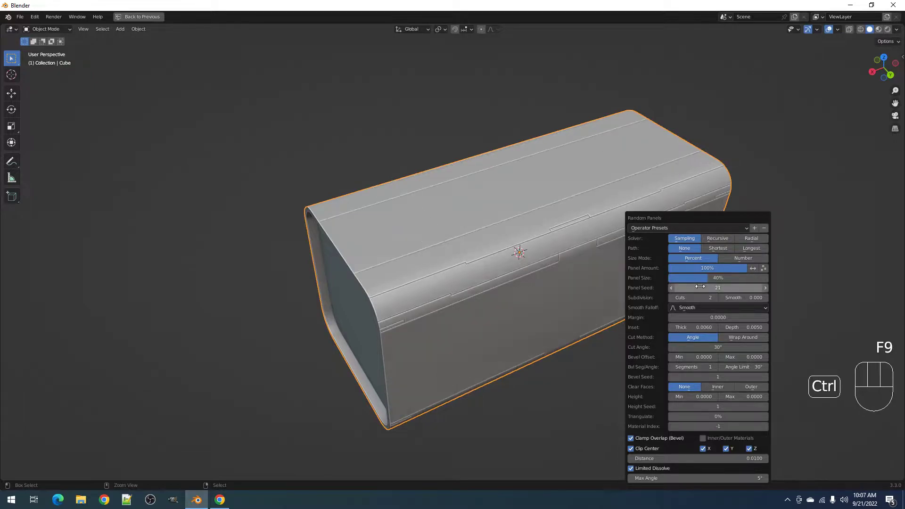
ctrl+scroll(701, 287, up, 2)
ctrl+scroll(700, 286, down, 1)
ctrl+scroll(700, 286, up, 10)
ctrl+scroll(700, 286, up, 5)
ctrl+scroll(700, 286, up, 2)
ctrl+scroll(700, 286, up, 6)
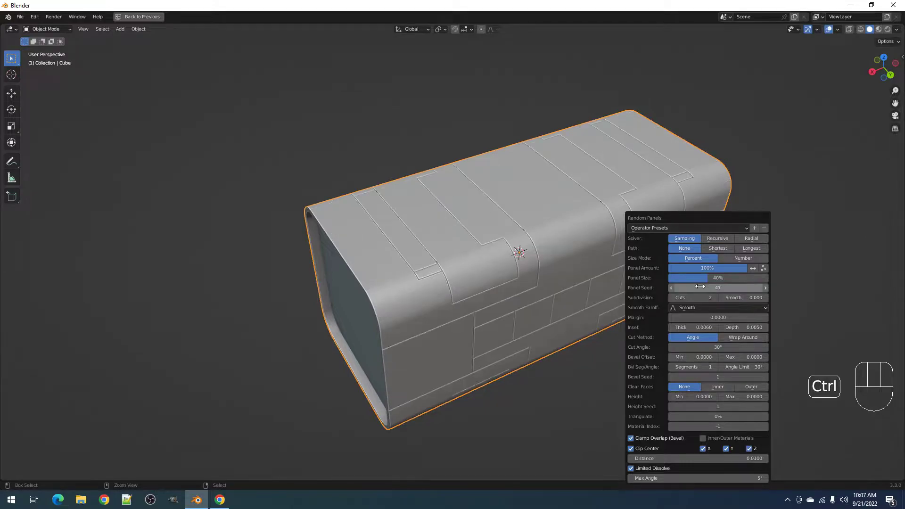
ctrl+scroll(700, 286, up, 4)
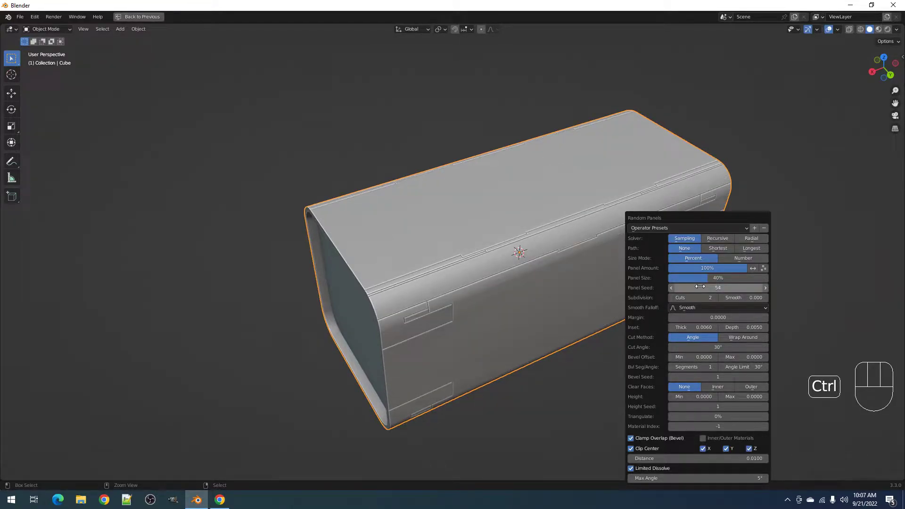
- Reopen Random Panels again and step the panel seed up to around 91
middle_drag(694, 287, 599, 297)
key(F9)
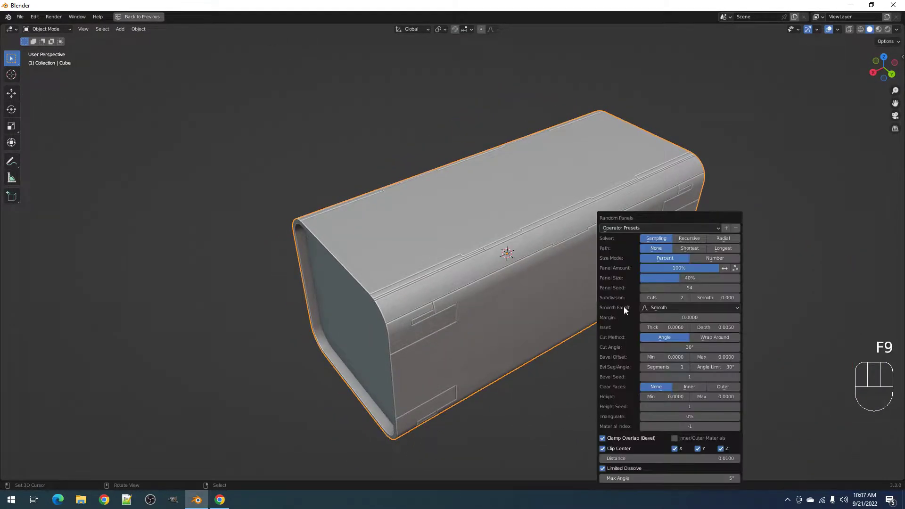
ctrl+scroll(672, 289, up, 3)
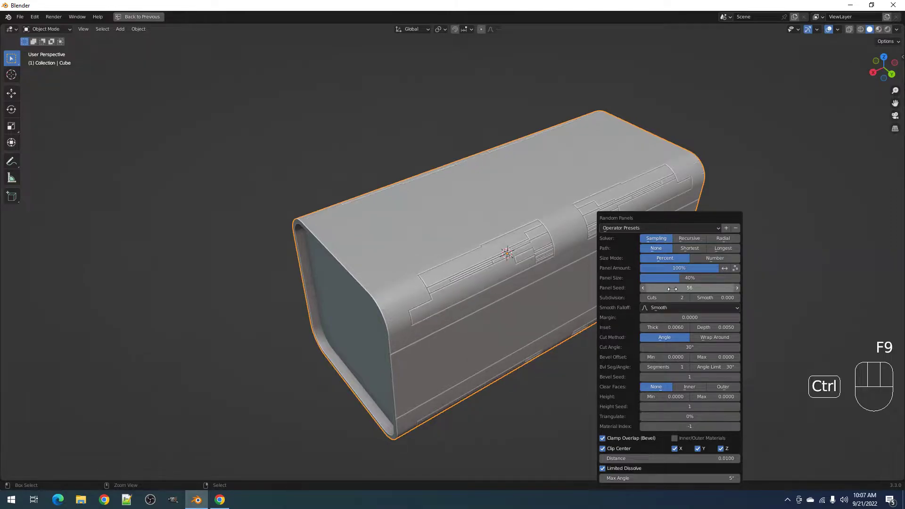
ctrl+scroll(673, 288, up, 3)
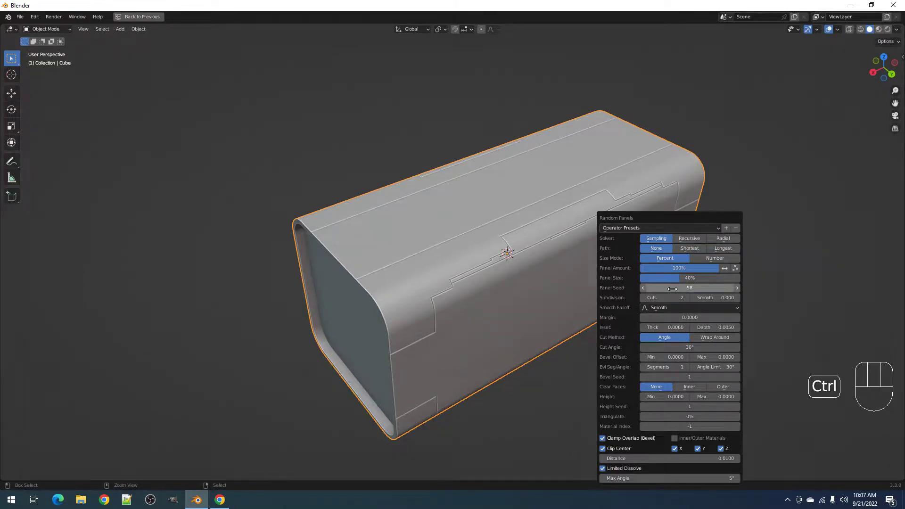
ctrl+scroll(672, 288, up, 4)
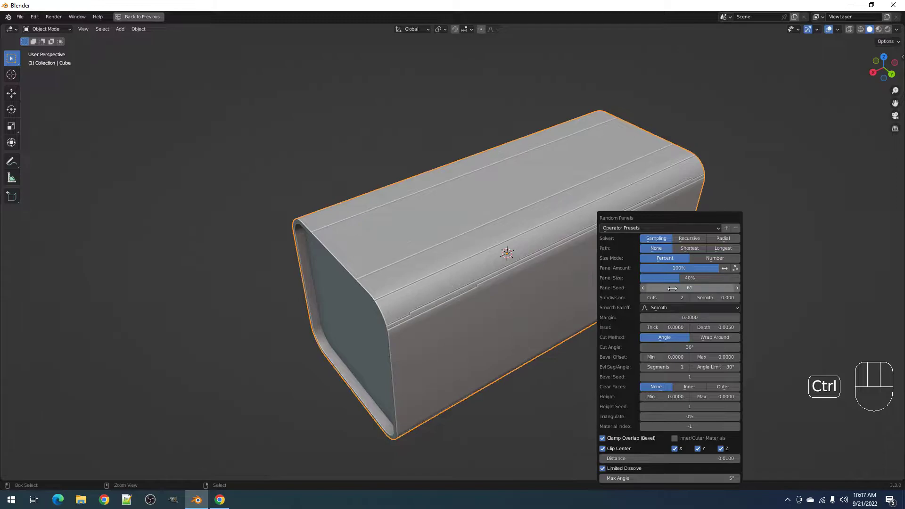
ctrl+scroll(672, 288, up, 2)
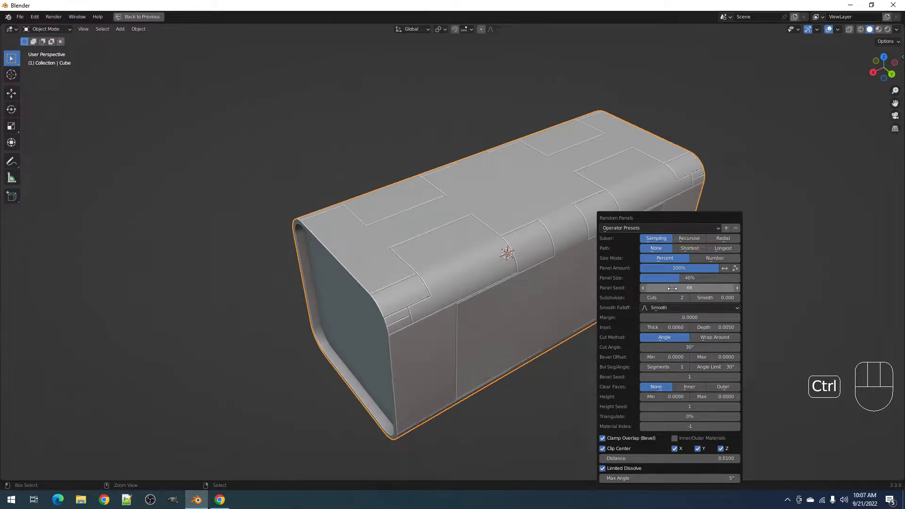
ctrl+scroll(672, 289, up, 1)
ctrl+scroll(672, 289, up, 5)
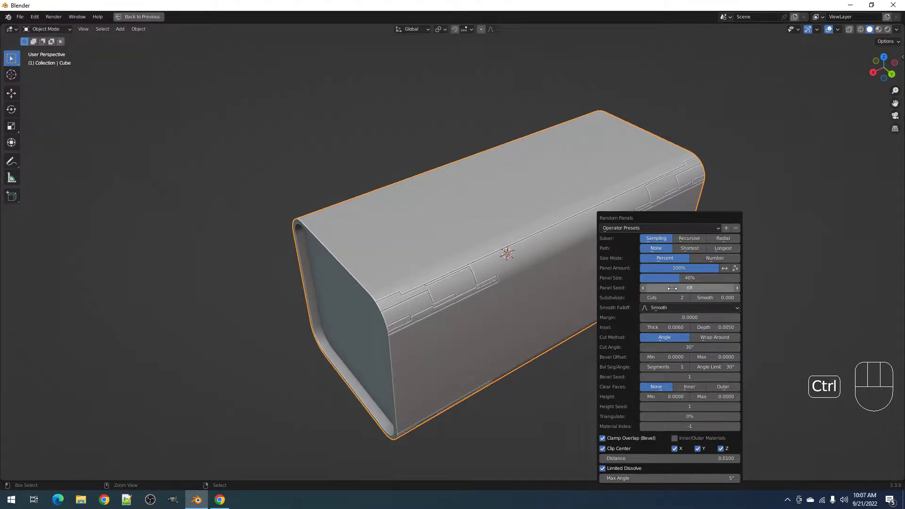
ctrl+scroll(672, 288, up, 7)
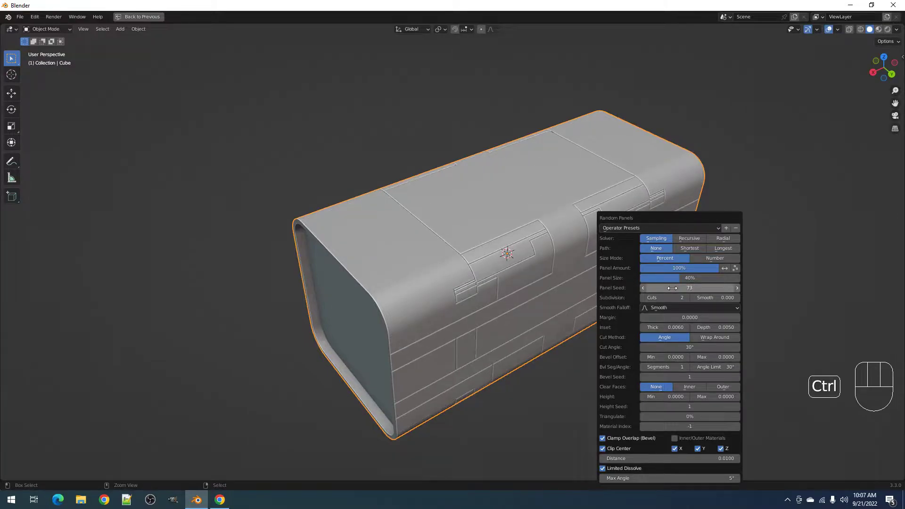
ctrl+scroll(672, 288, up, 3)
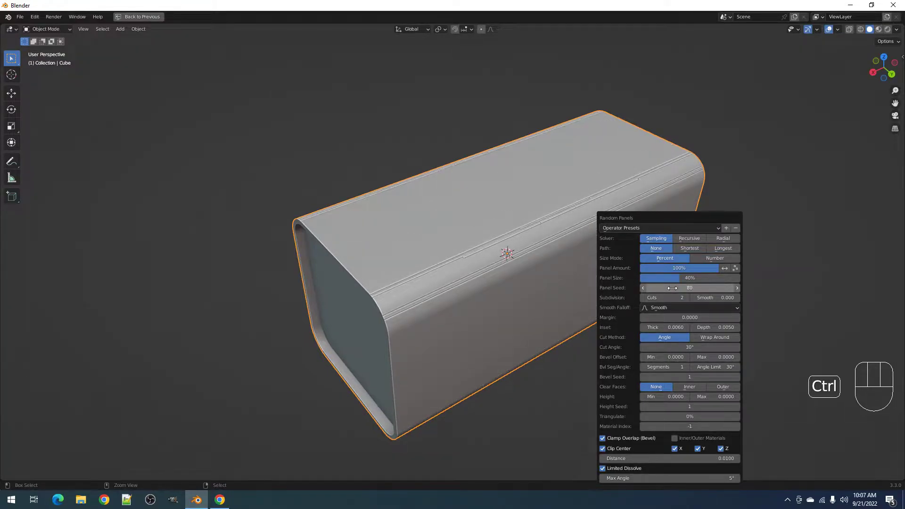
ctrl+scroll(672, 288, up, 2)
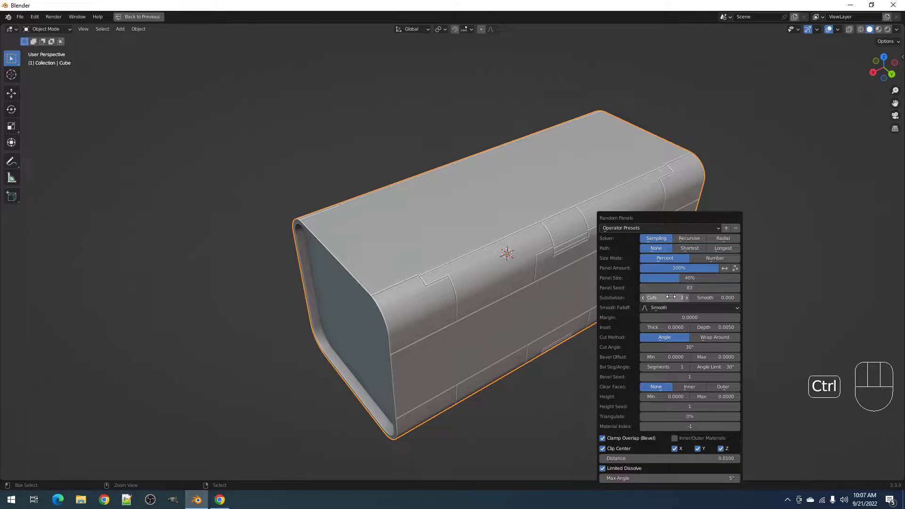
ctrl+scroll(672, 288, up, 2)
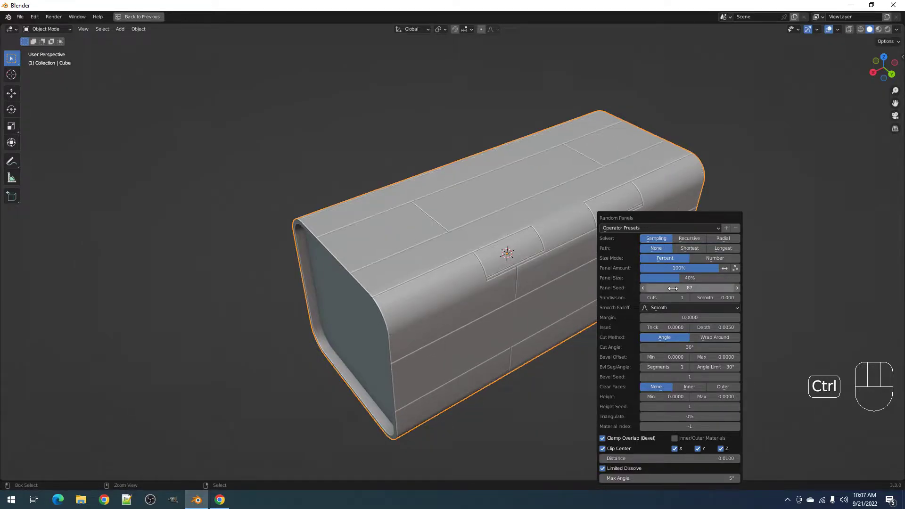
- Switch the panel solver to Radial and shrink panel size to 10%
click(714, 238)
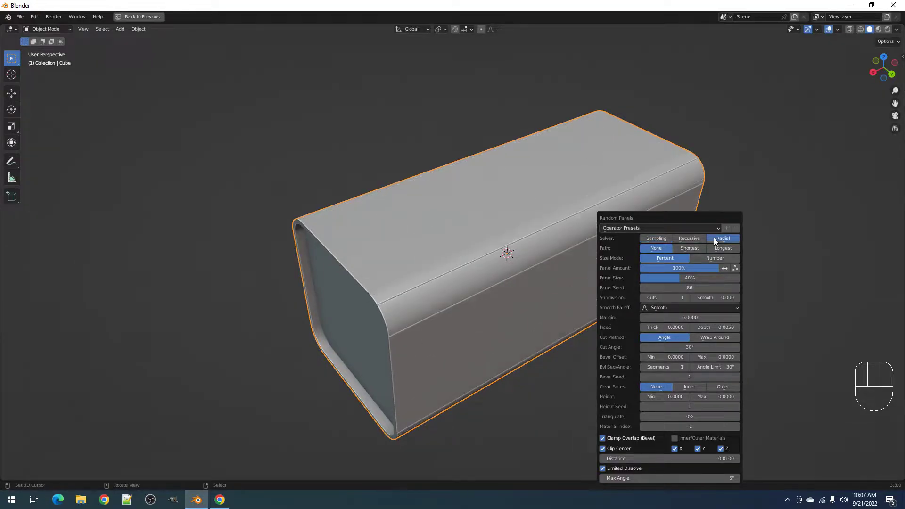
drag(694, 278, 664, 277)
ctrl+scroll(658, 288, up, 4)
ctrl+scroll(658, 288, up, 1)
middle_drag(590, 308, 476, 321)
scroll(521, 310, up, 5)
scroll(494, 326, down, 5)
- Tag the front face's upper-left vertex with Random Flow's Tag Verts
key(Tab)
scroll(476, 320, up, 3)
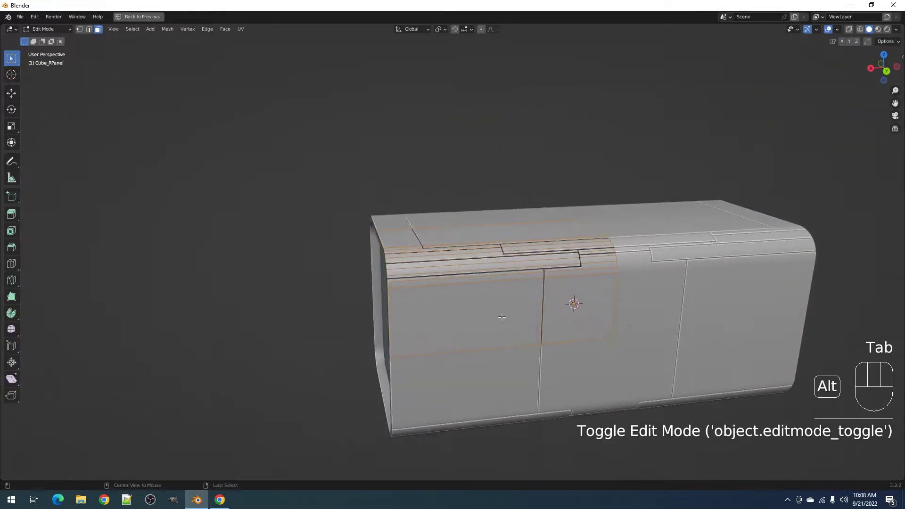
key(alt+a)
click(474, 317)
scroll(473, 317, up, 2)
key(1)
middle_drag(364, 313, 448, 288)
right_click(369, 325)
key(shift+q)
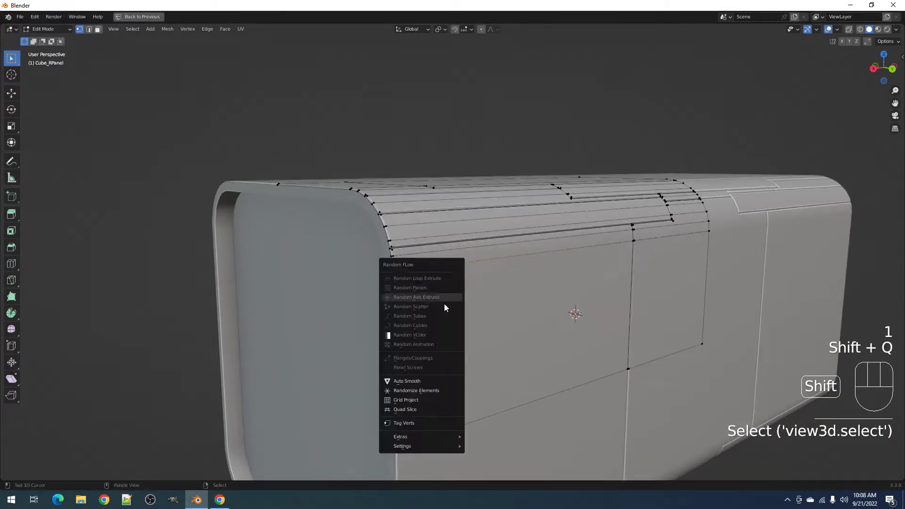
click(418, 424)
- Select the thin strip face and the big front panel face
key(Tab)
key(Tab)
key(3)
right_click(472, 328)
middle_drag(472, 327, 380, 271)
key(Tab)
middle_drag(505, 284, 398, 272)
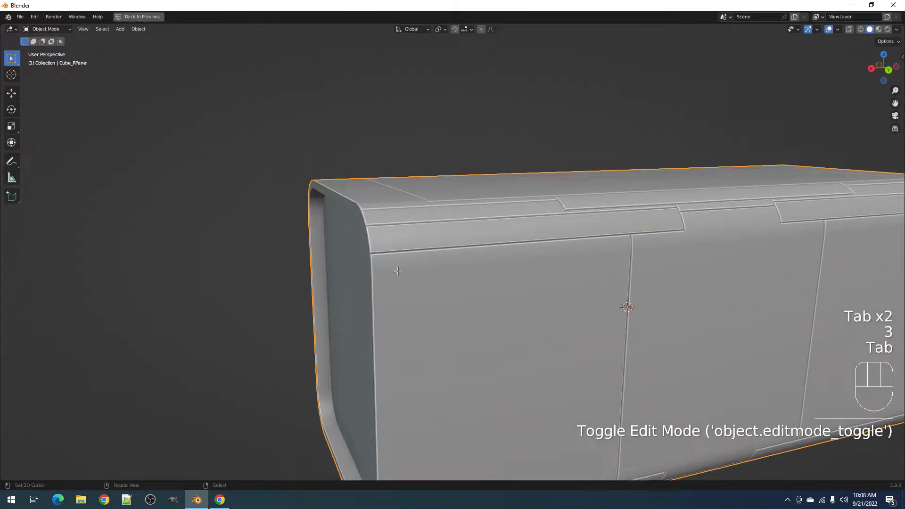
key(Tab)
right_click(393, 267)
shift+right_click(400, 289)
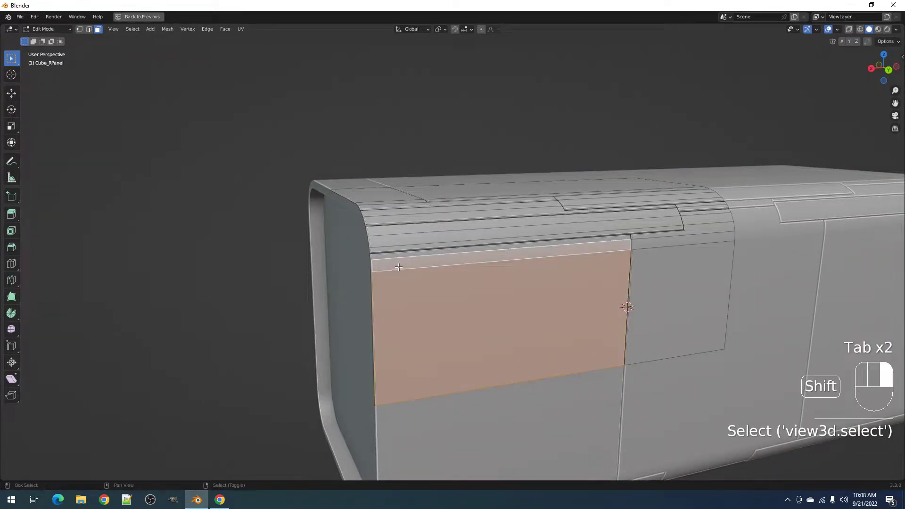
scroll(401, 289, up, 3)
- Tag another vertex, reselect the big front face and return to Object Mode
key(1)
right_click(488, 291)
key(shift+q)
click(487, 290)
key(3)
shift+right_click(487, 291)
middle_drag(487, 290, 551, 284)
key(Tab)
key(shift+q)
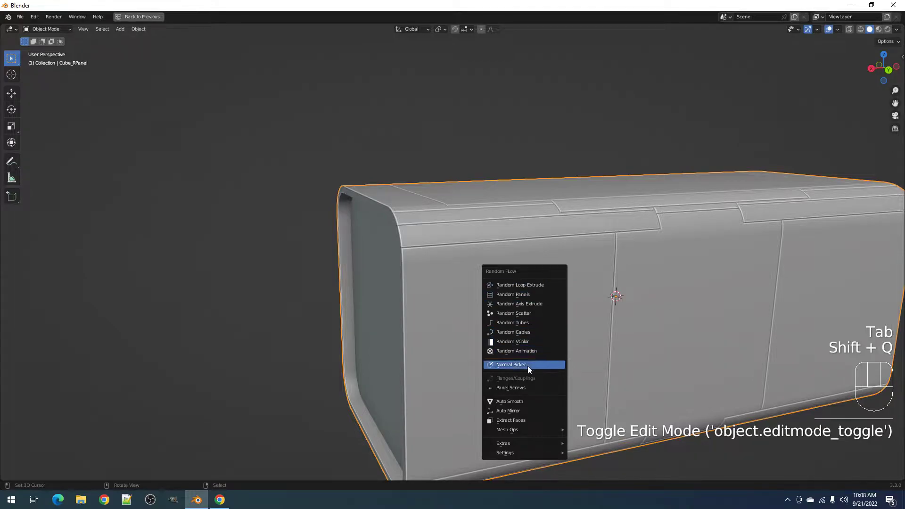
- Add Panel Screws using the custom captive01 mesh, Limited Dissolve on, margin 0.0450
click(525, 386)
drag(582, 327, 588, 303)
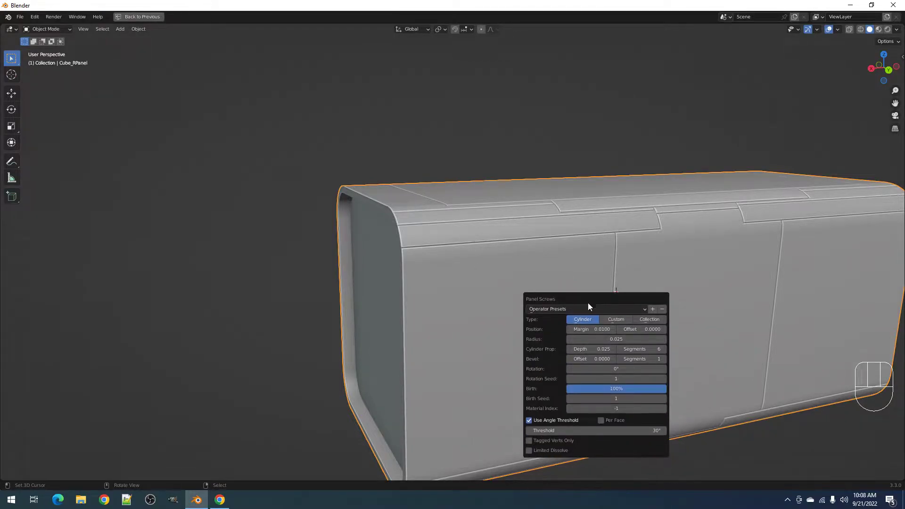
click(613, 319)
click(609, 329)
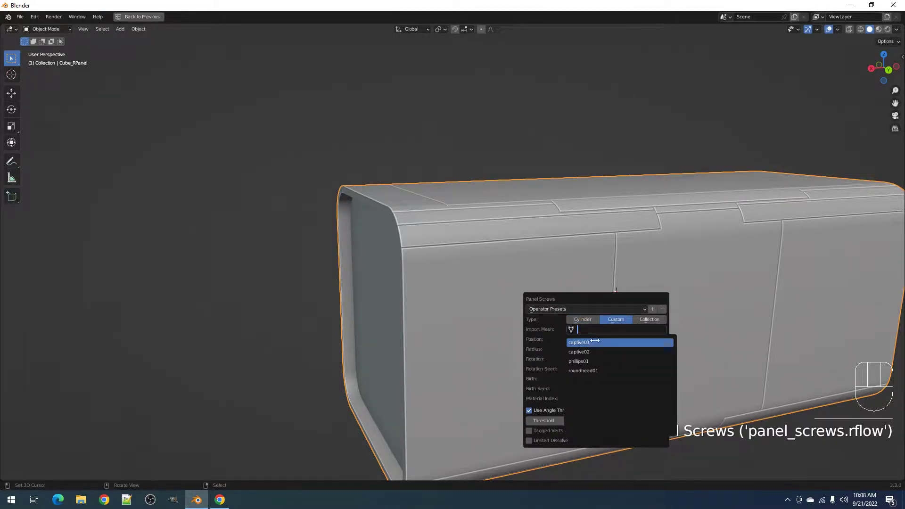
click(595, 340)
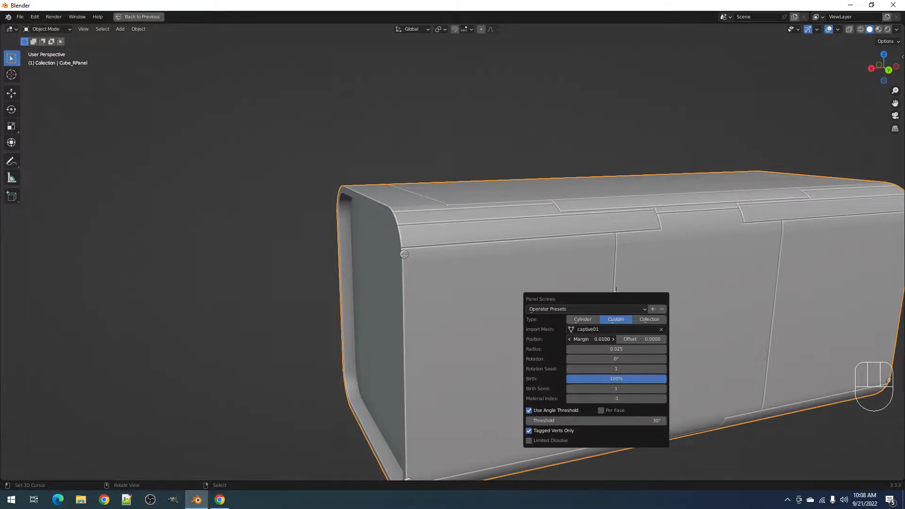
click(559, 440)
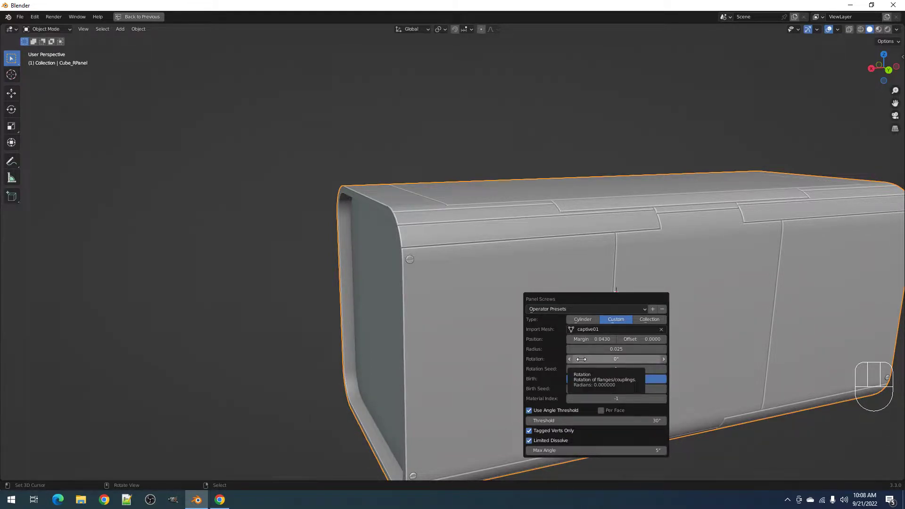
drag(591, 339, 599, 339)
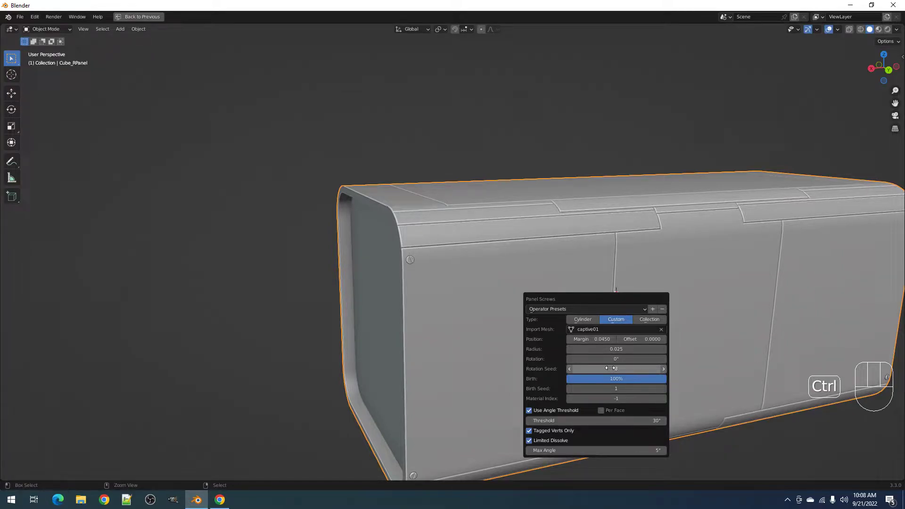
- Orbit and pan to show more of the box's top and its screws
scroll(522, 333, down, 3)
middle_drag(522, 333, 519, 340)
shift+middle_drag(563, 282, 585, 335)
scroll(545, 339, up, 2)
middle_drag(447, 284, 453, 301)
shift+middle_drag(453, 301, 484, 307)
- Tag the panel-corner vertices for screws with Random Flow's Tag Verts
key(Tab)
key(alt+a)
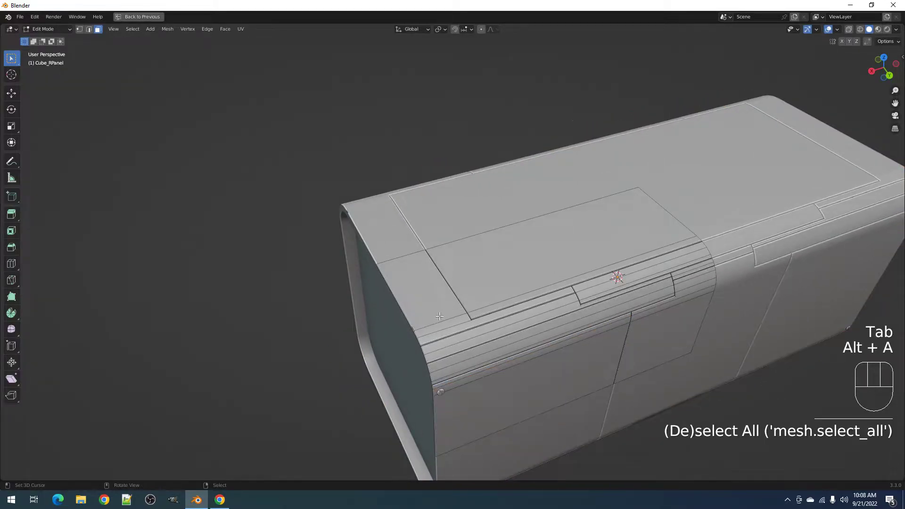
scroll(439, 316, up, 2)
key(1)
click(483, 339)
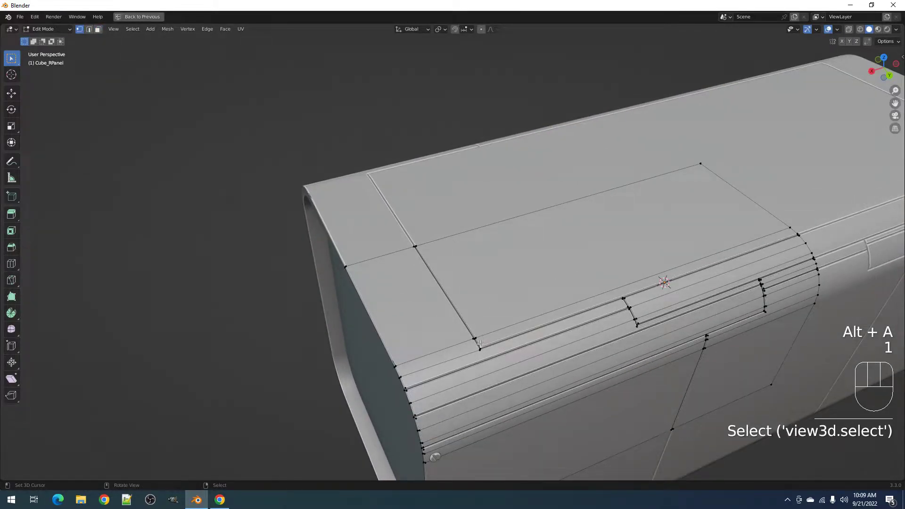
key(shift+q)
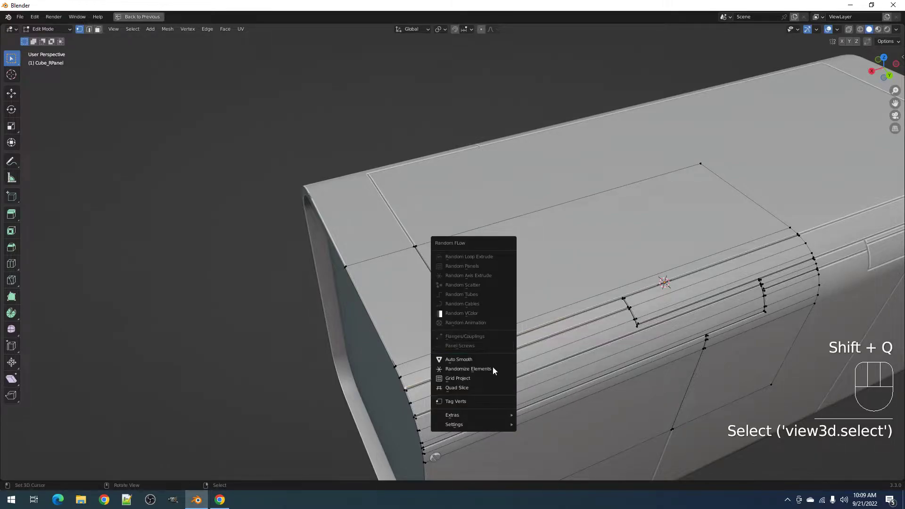
click(486, 401)
- Select the bottom strip, left face, top panel and its lip, then leave Edit Mode
key(3)
shift+right_click(455, 364)
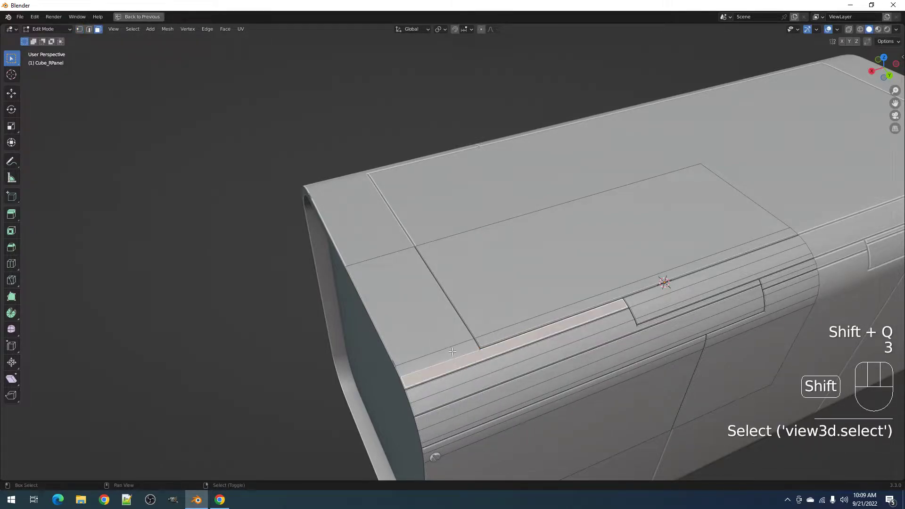
shift+right_click(444, 337)
shift+right_click(490, 325)
shift+right_click(500, 331)
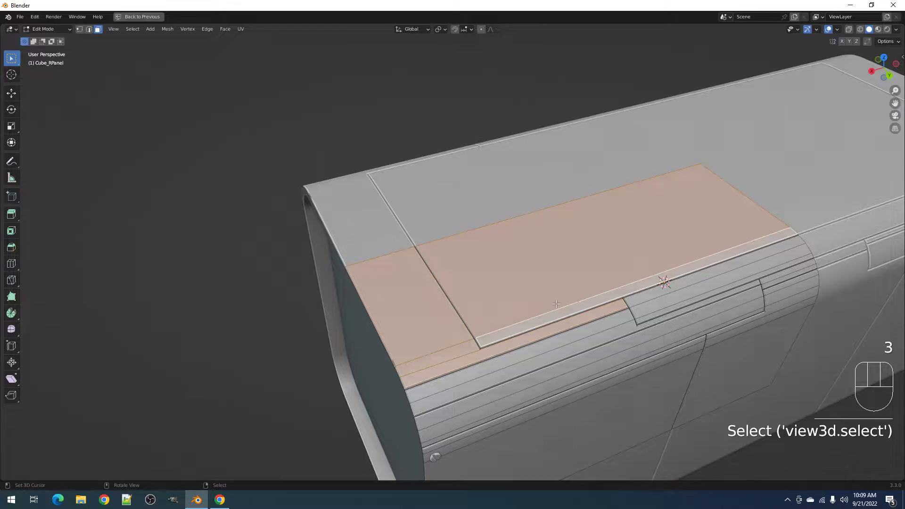
key(Tab)
- Add captive01 Panel Screws, adjusting the margin and keeping Limited Dissolve enabled
key(shift+q)
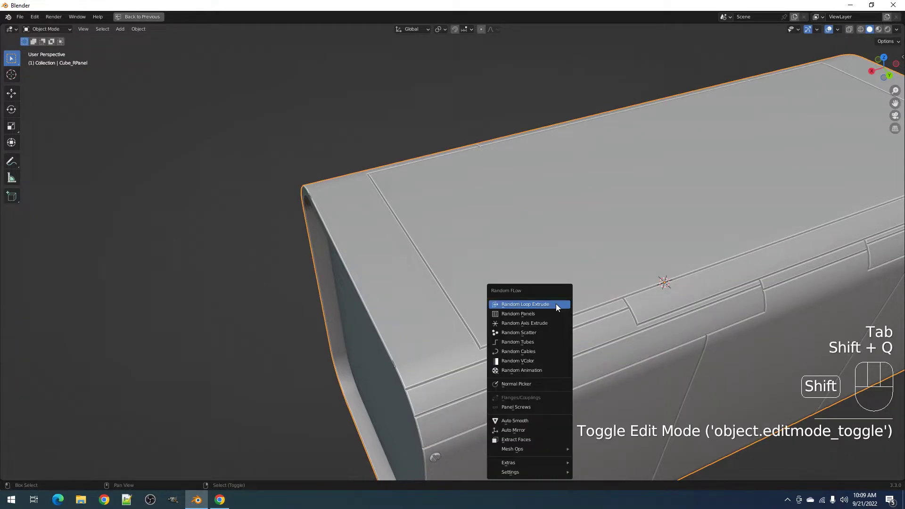
click(533, 406)
click(620, 357)
click(617, 369)
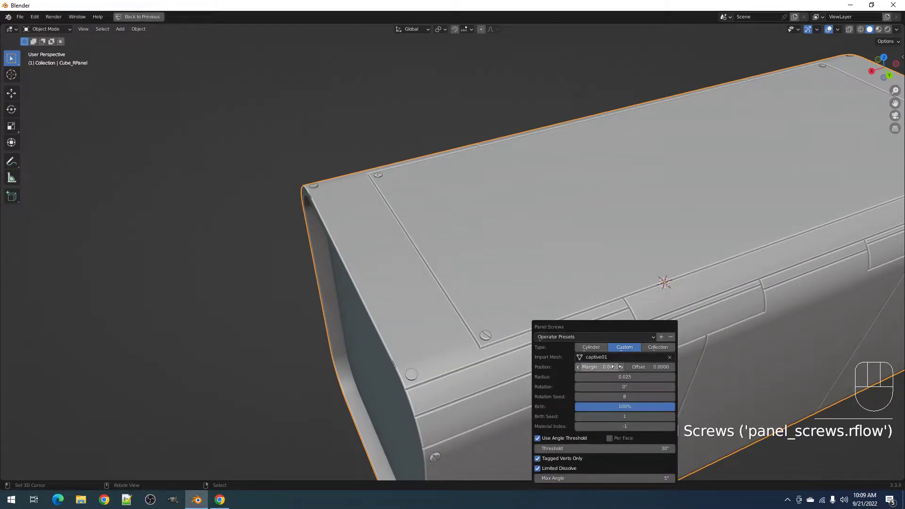
drag(615, 367, 645, 367)
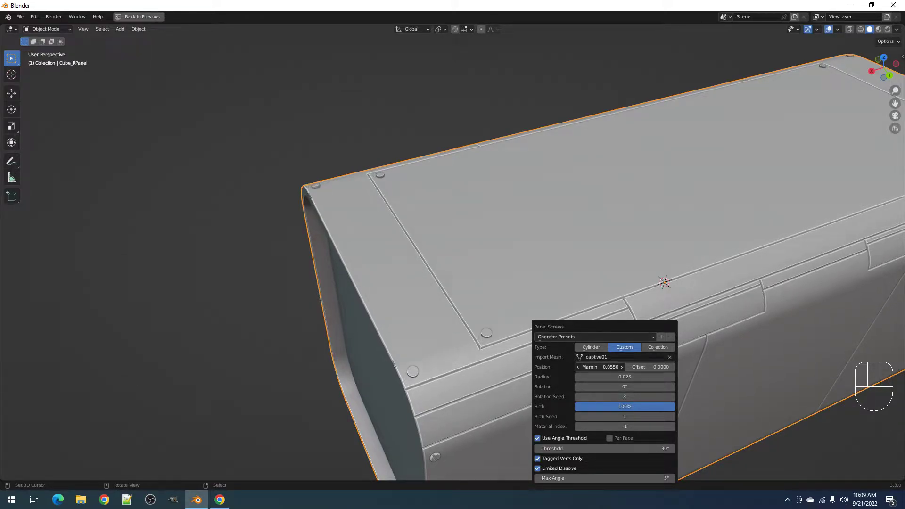
click(569, 466)
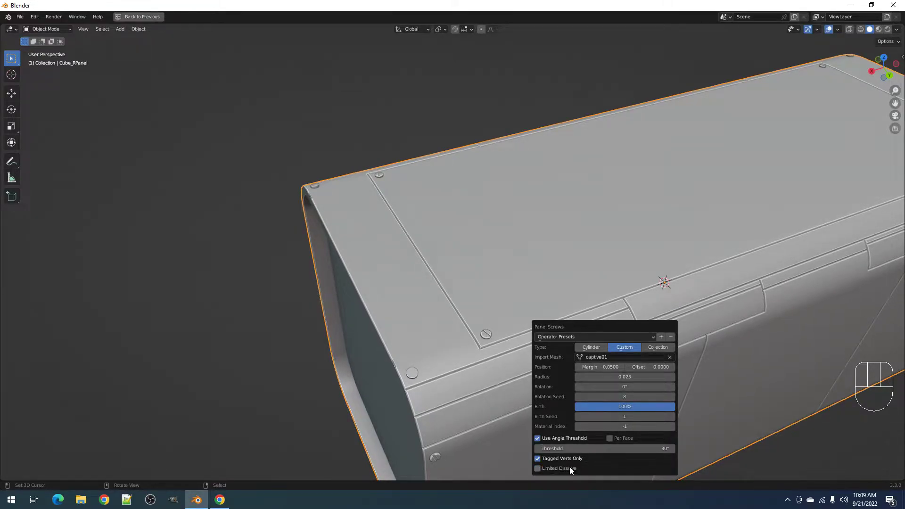
click(569, 467)
click(569, 468)
click(570, 468)
click(445, 412)
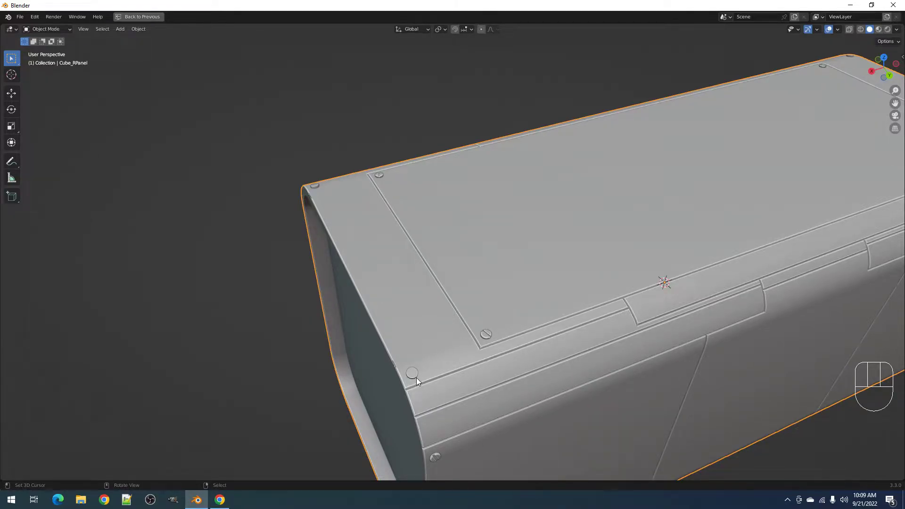
- Refine the screws to margin 0.0460 and radius 0.025
key(F9)
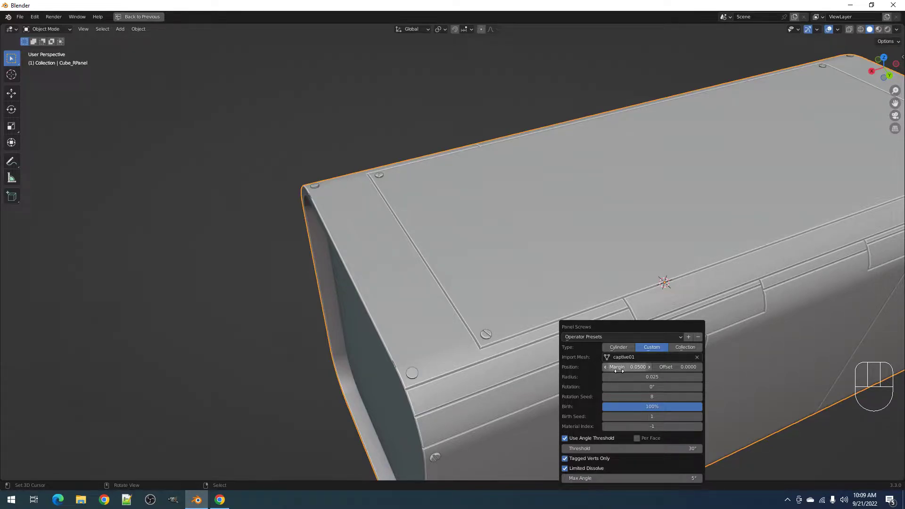
mouse_move(626, 367)
mouse_down()
mouse_move(613, 368)
mouse_move(634, 368)
mouse_up()
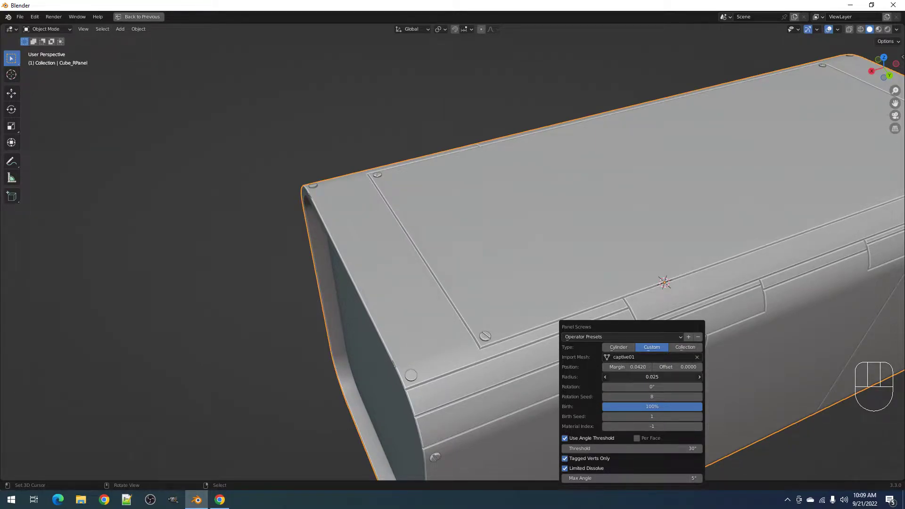
mouse_move(652, 377)
mouse_down()
mouse_move(669, 377)
mouse_move(617, 367)
mouse_move(646, 367)
mouse_up()
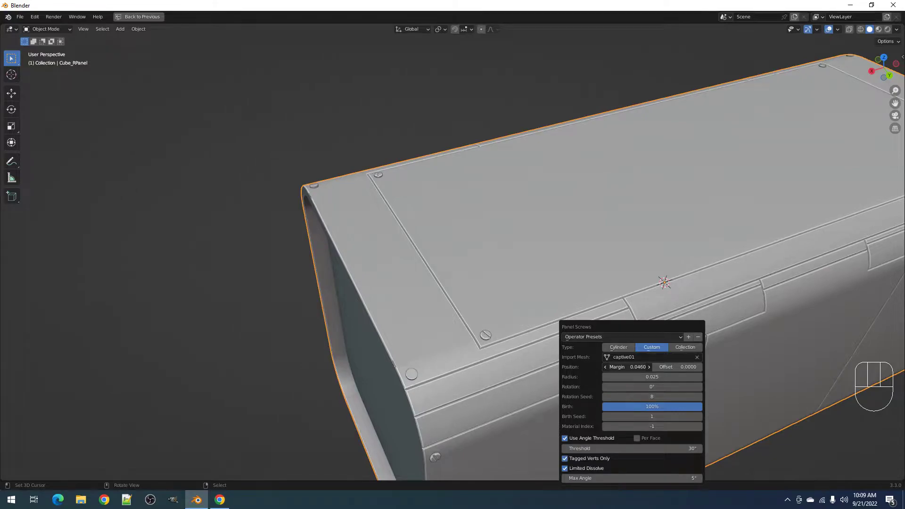
middle_drag(514, 302, 518, 312)
middle_drag(523, 347, 500, 320)
- Select the front top face and its two narrow strips, trying an inset then cancelling it
key(Tab)
right_click(475, 299)
shift+right_click(492, 313)
shift+right_click(510, 321)
key(i)
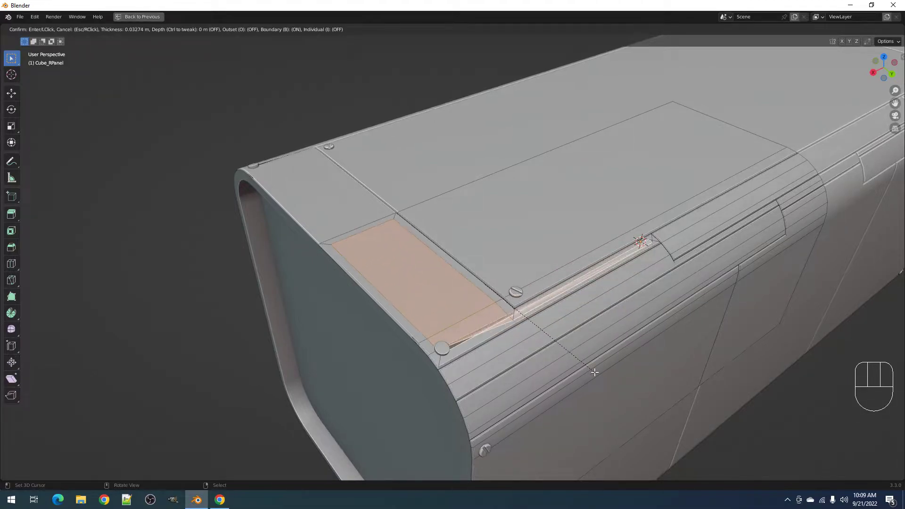
key(Escape)
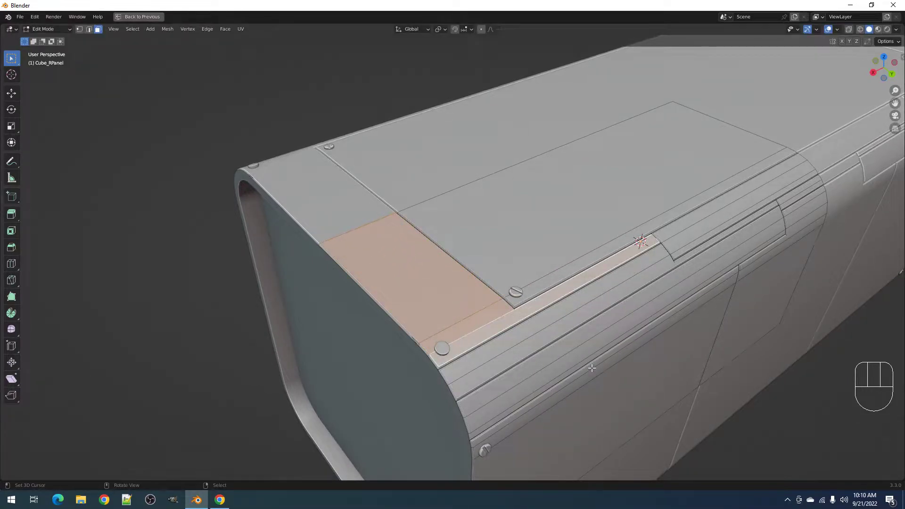
- Limited-dissolve the faces, grow the selection and dissolve again, then undo the dissolve
key(x)
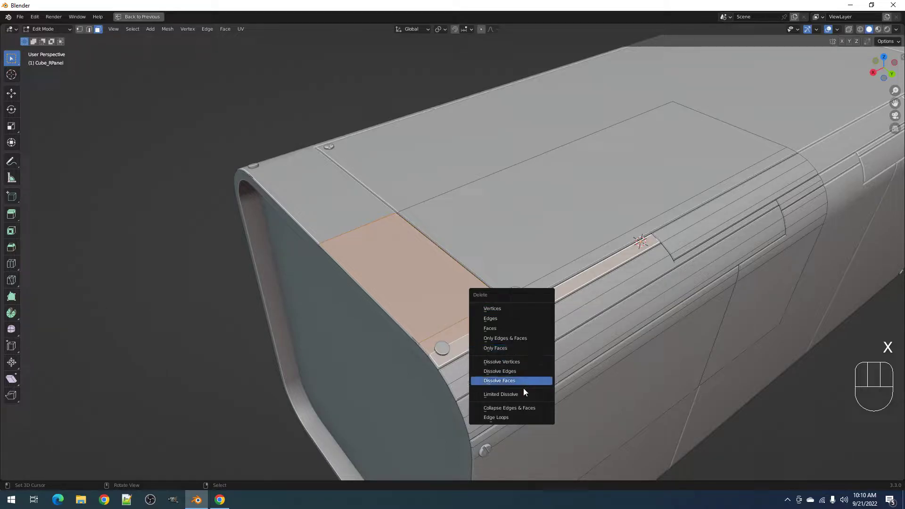
click(524, 393)
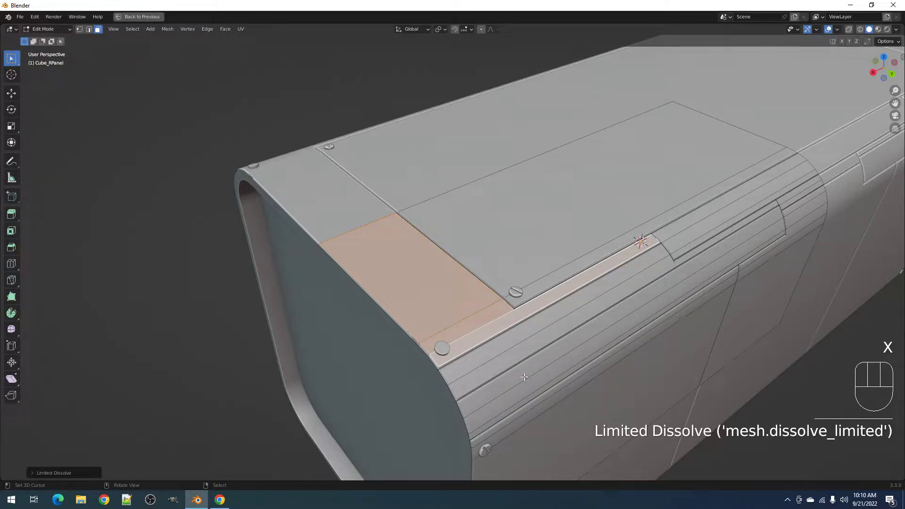
key(ctrl+KP_Add)
key(x)
click(491, 385)
middle_drag(509, 349, 528, 312)
scroll(524, 316, up, 2)
key(ctrl+z)
- Remove the old screws, reselect the front panel faces and return to Object Mode
key(1)
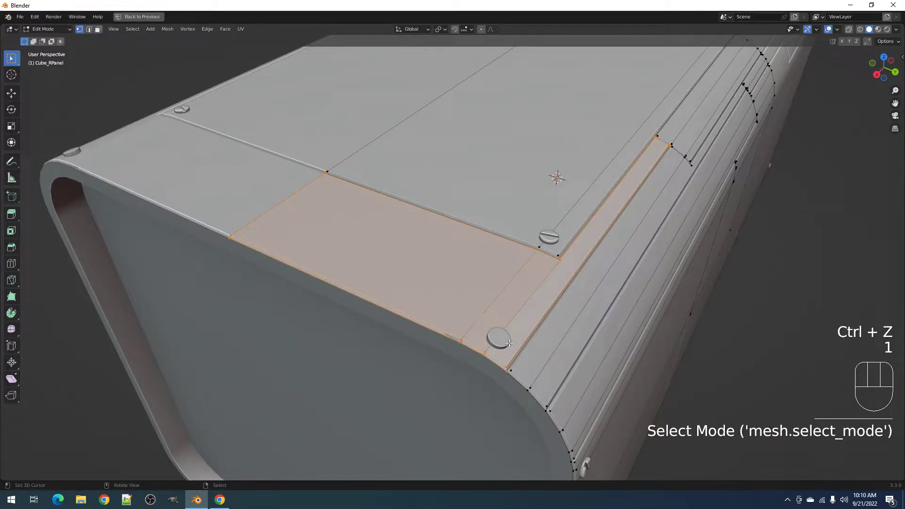
key(Tab)
click(505, 337)
key(x)
key(Tab)
key(Tab)
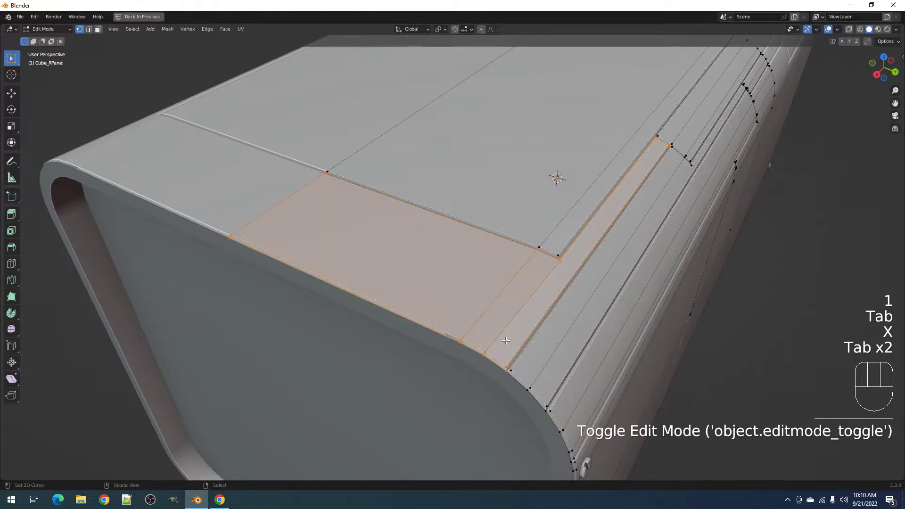
click(507, 362)
key(shift+q)
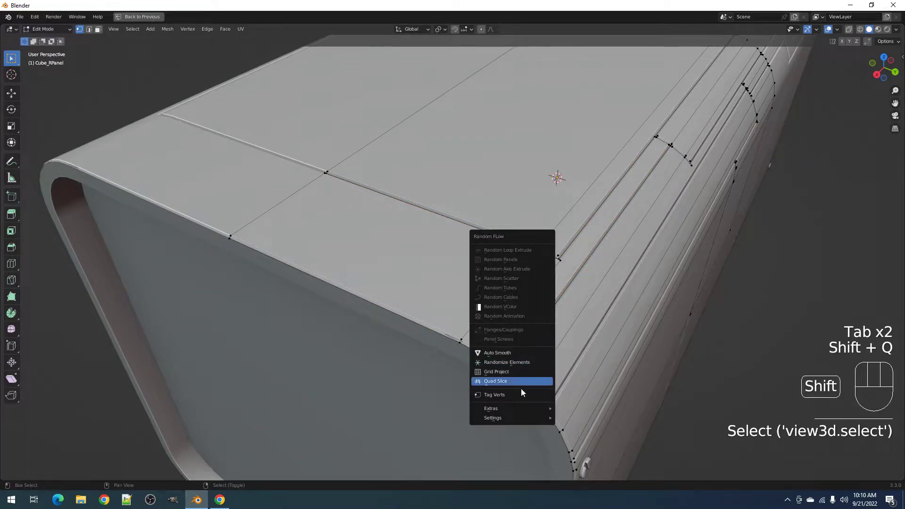
key(3)
shift+click(519, 306)
key(Tab)
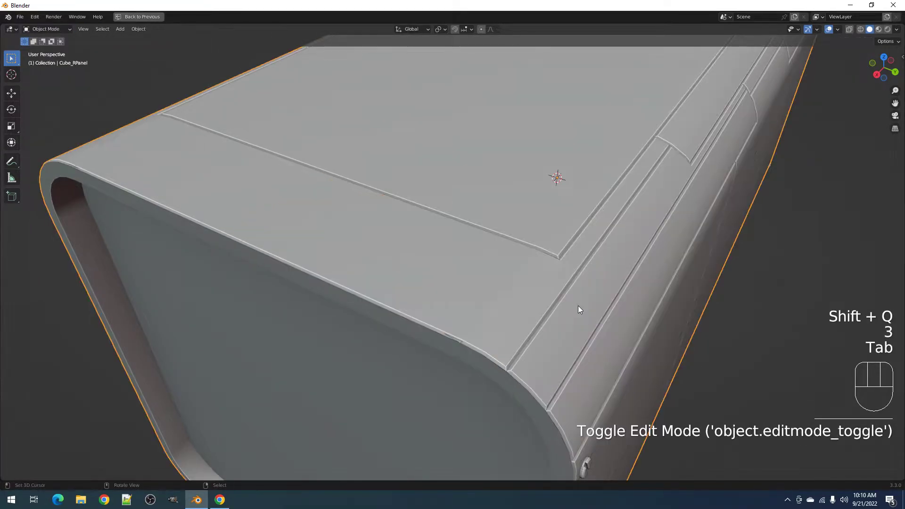
key(shift+q)
- Add captive01 Panel Screws, raise the dissolve max angle and set position offset to about 0.0100
middle_drag(578, 305, 519, 290)
scroll(519, 289, up, 4)
key(shift+q)
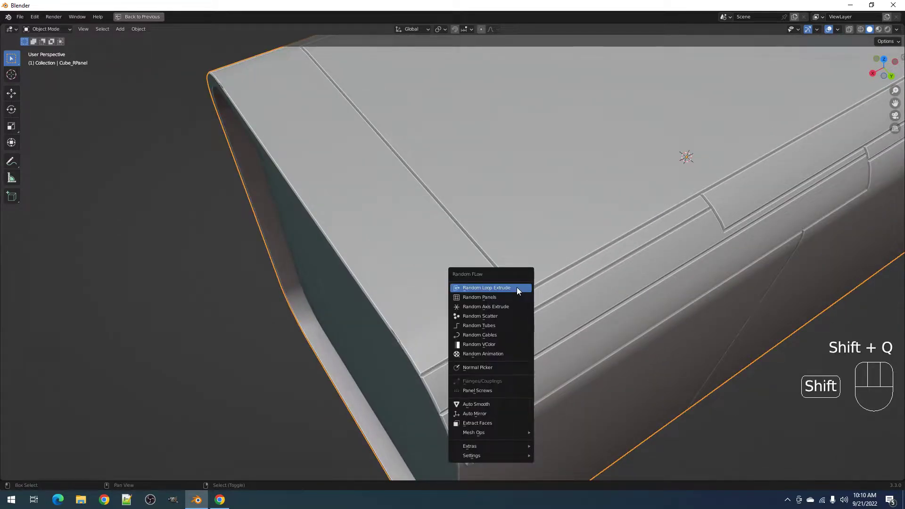
click(491, 389)
click(578, 357)
click(576, 369)
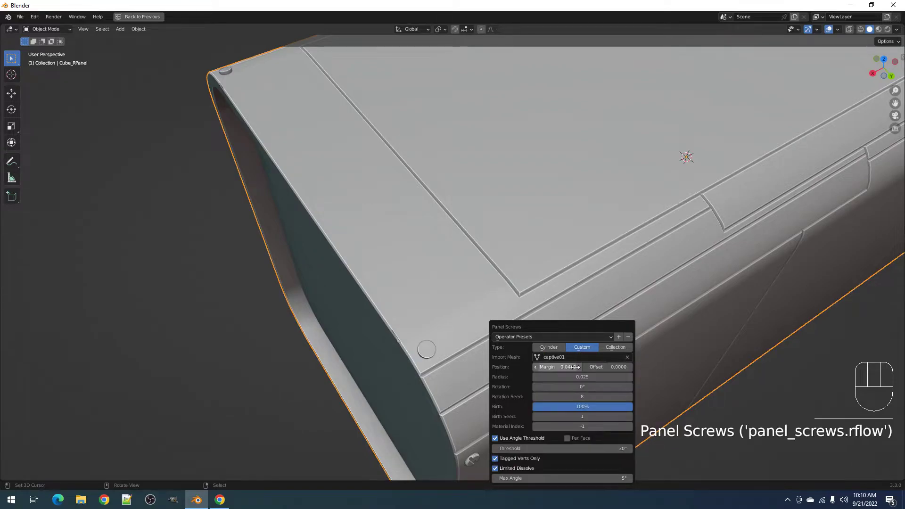
mouse_move(560, 478)
mouse_down()
mouse_move(589, 478)
mouse_move(560, 478)
mouse_up()
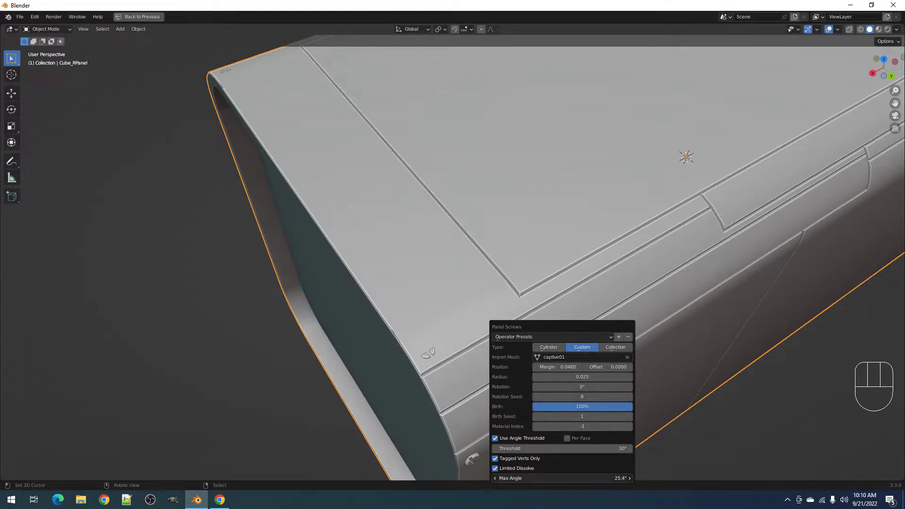
drag(606, 367, 617, 367)
- Rotate all of the corner screw's geometry to a new slot angle in Edit Mode
middle_drag(423, 374, 567, 305)
scroll(567, 305, up, 3)
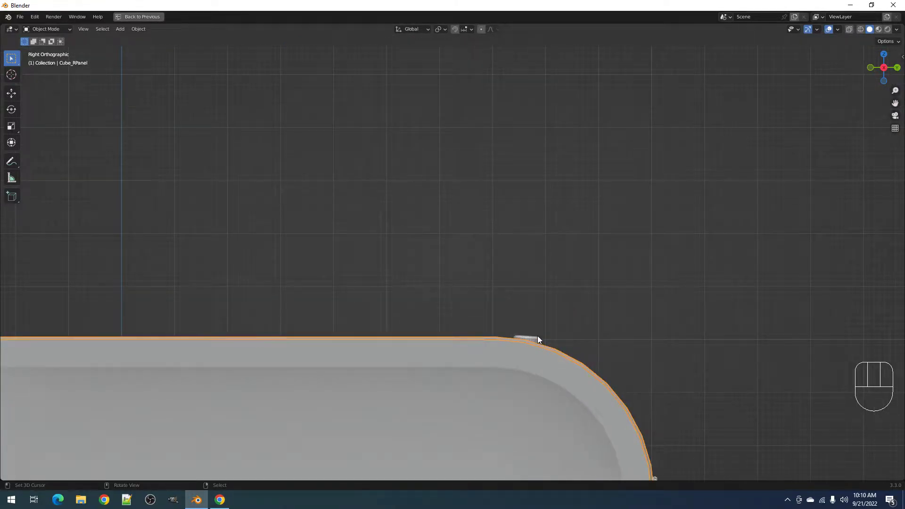
key(Tab)
key(a)
key(r)
click(639, 333)
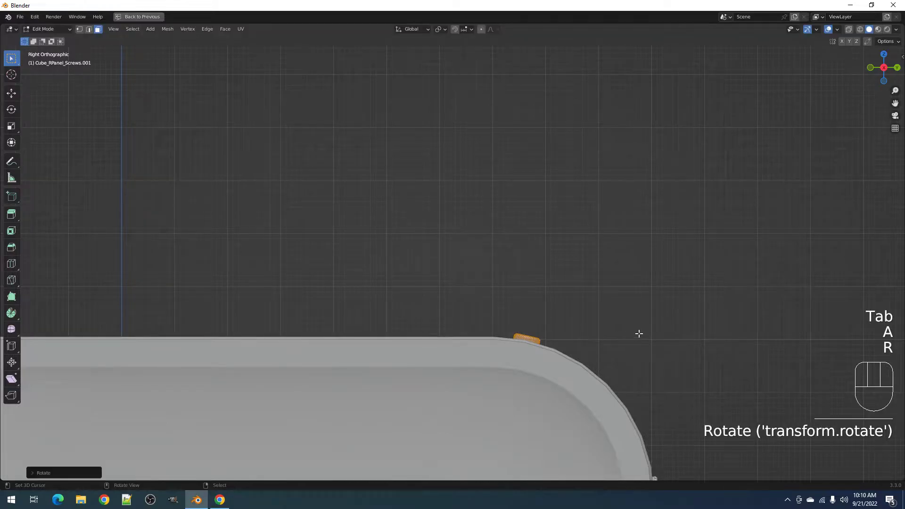
key(Tab)
- Limited-dissolve the selected Cube_RPanel faces, raising the maximum dissolve angle twice
middle_drag(639, 333, 454, 338)
click(454, 338)
key(Tab)
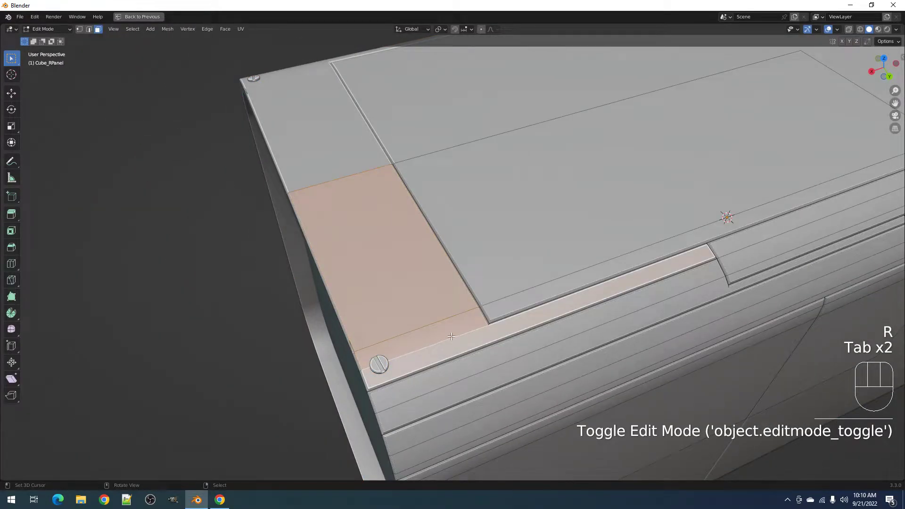
key(x)
click(534, 303)
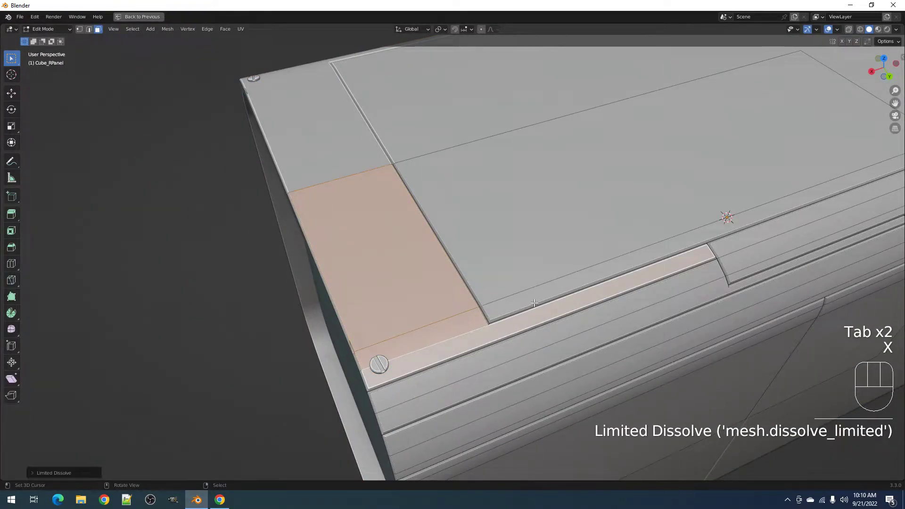
key(F9)
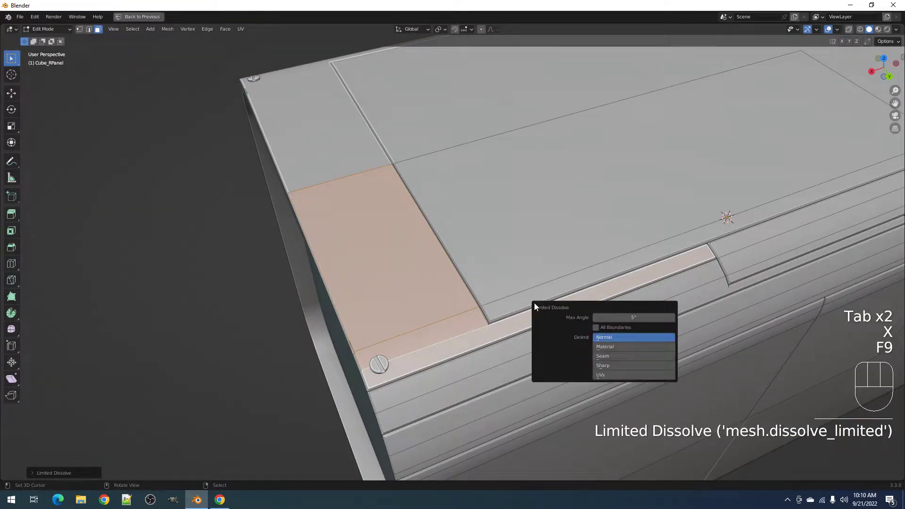
shift+drag(613, 317, 634, 318)
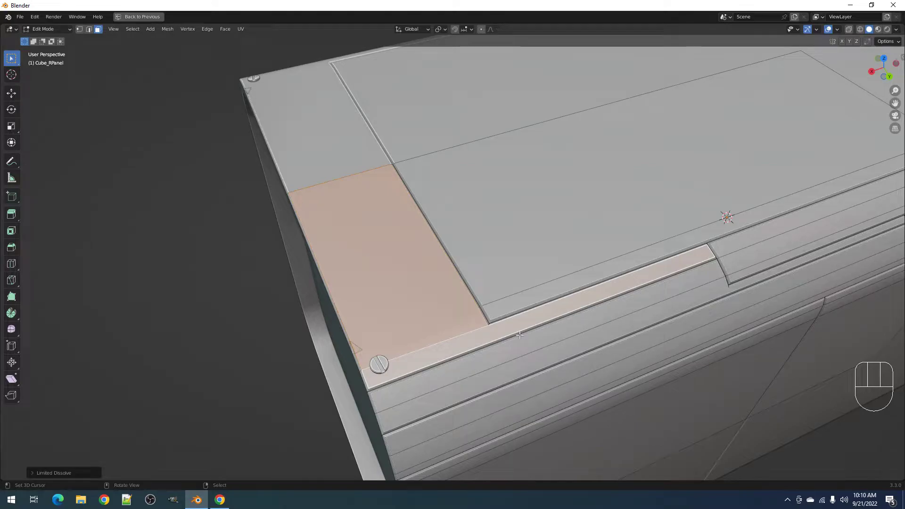
key(F9)
mouse_move(602, 346)
mouse_down()
mouse_move(655, 346)
mouse_move(608, 347)
mouse_up()
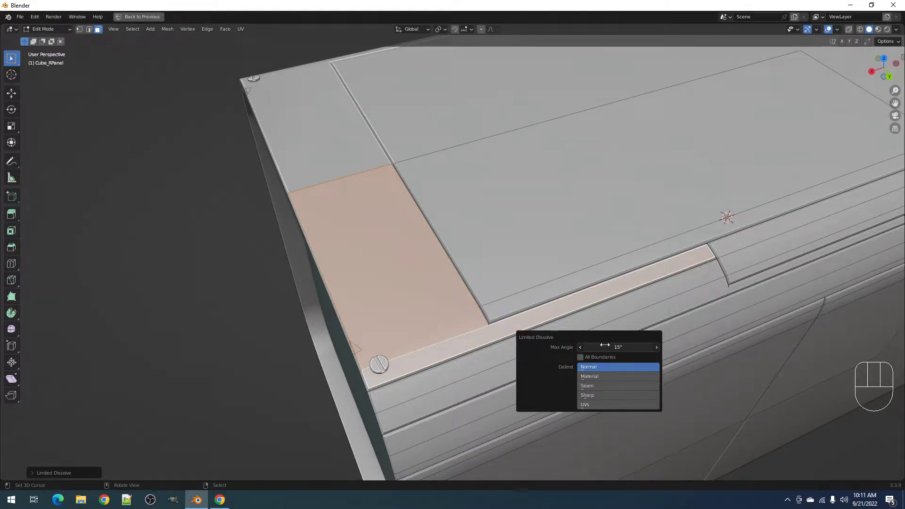
- Cancel a trial inset on the panel and undo the dissolve
key(i)
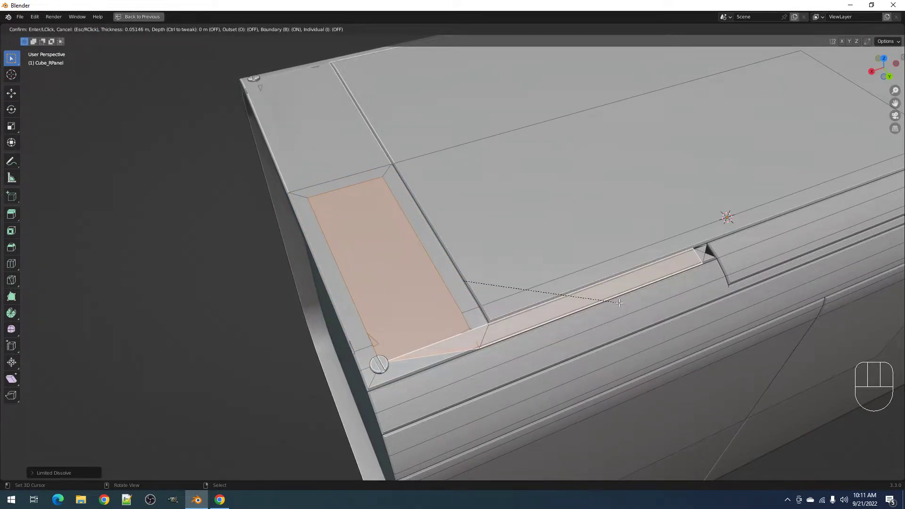
right_click(619, 303)
key(ctrl+z)
key(ctrl+z)
key(ctrl+z)
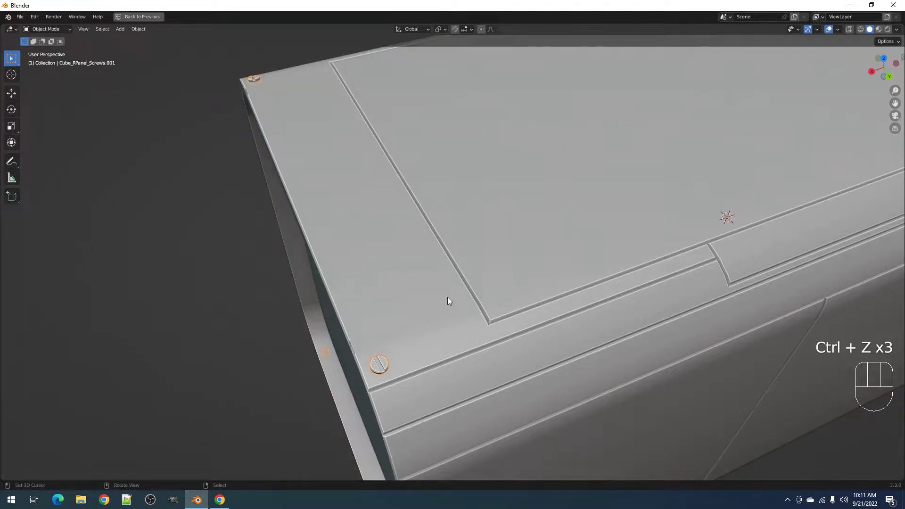
key(Tab)
key(Tab)
key(Tab)
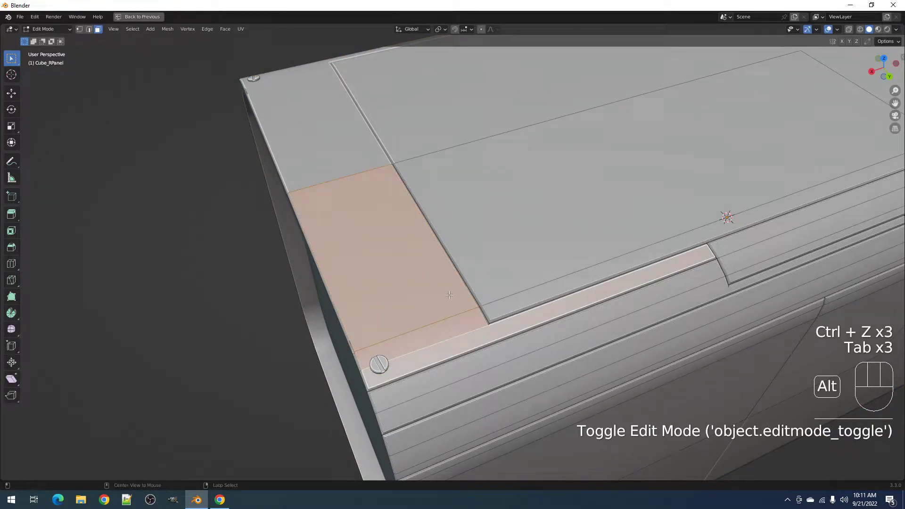
- Select the large top panel face and try an inset, then cancel it
key(alt+a)
key(Tab)
key(Tab)
key(1)
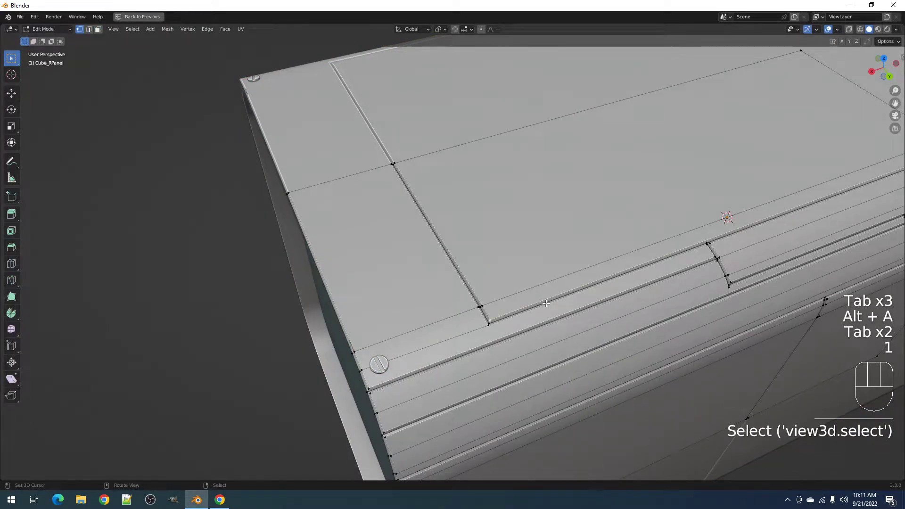
key(shift+q)
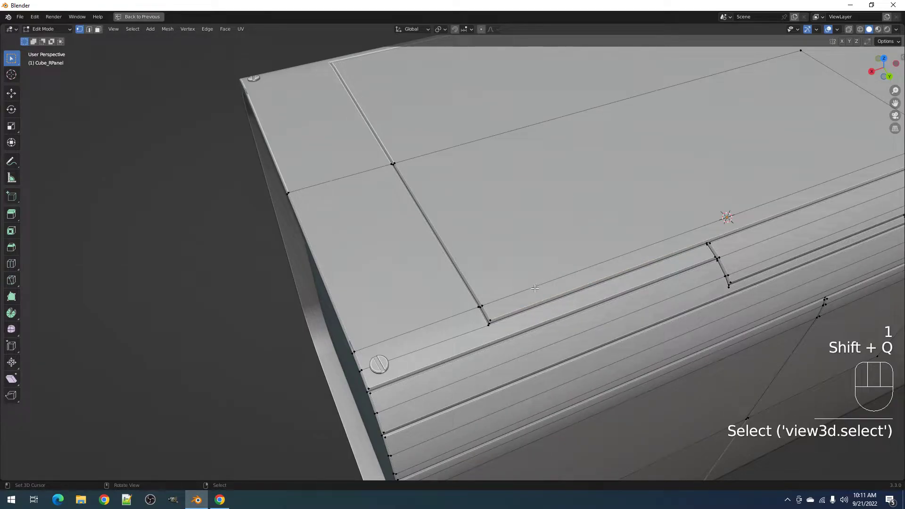
key(3)
shift+click(535, 288)
key(i)
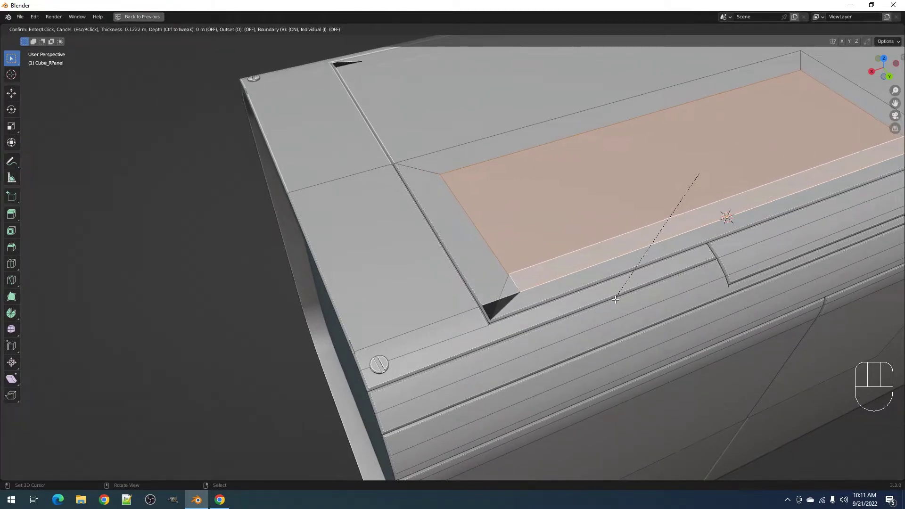
key(Escape)
- Limited-dissolve the top face, cancel another inset, and undo the dissolve
key(x)
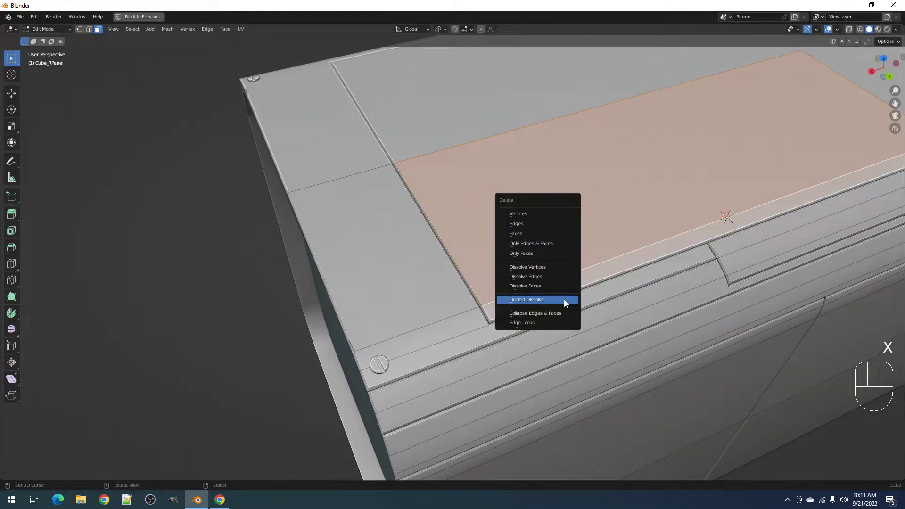
click(564, 298)
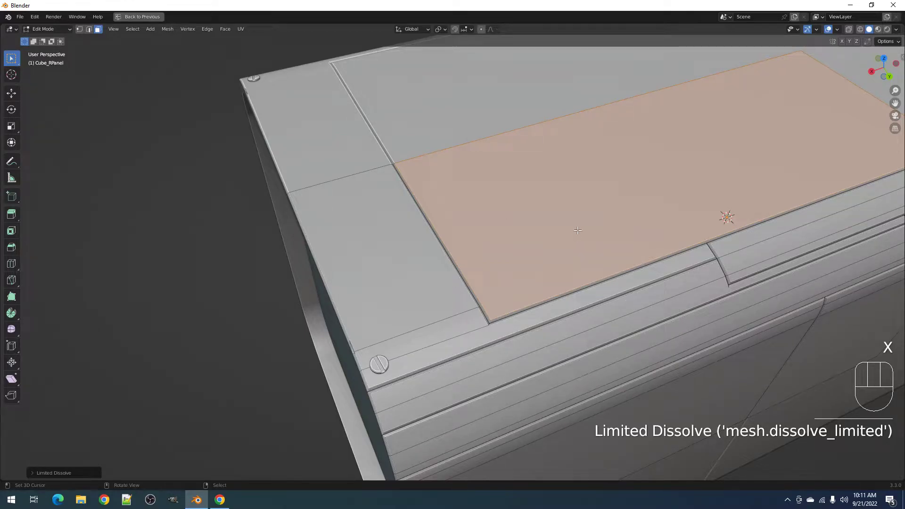
key(i)
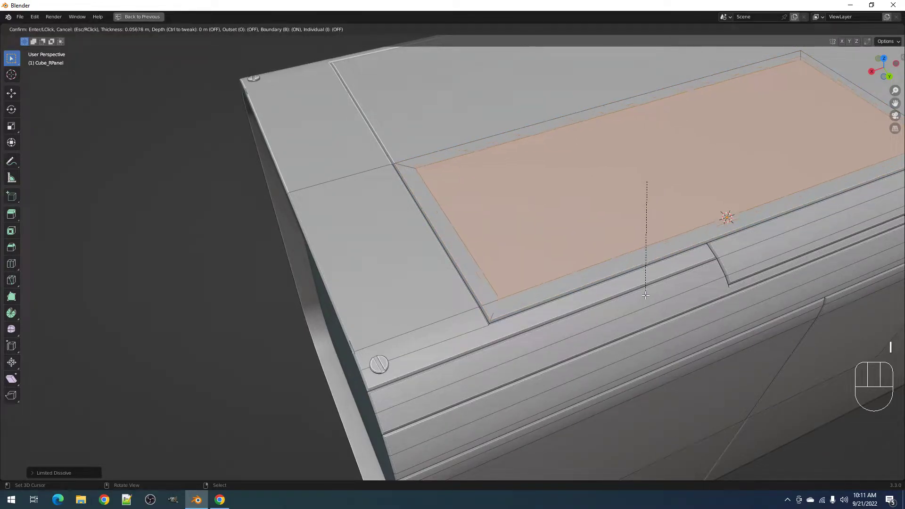
right_click(652, 263)
key(ctrl+z)
key(ctrl+z)
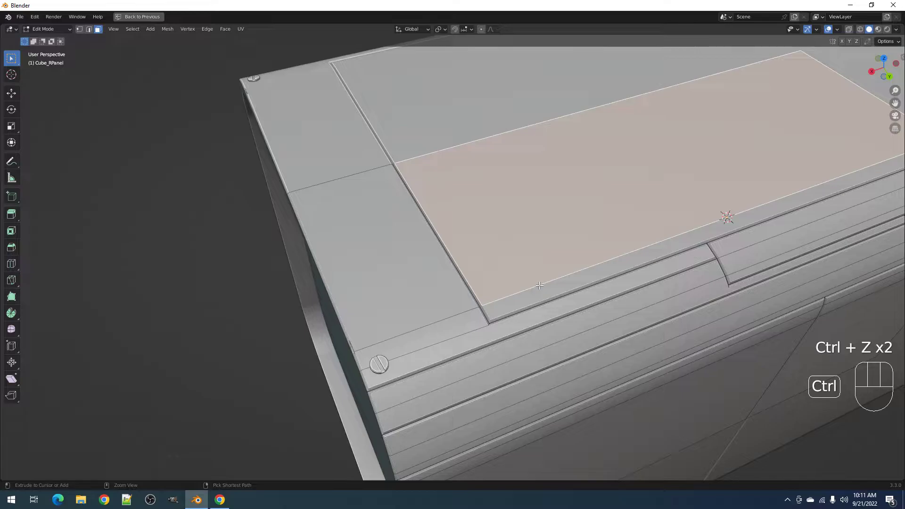
key(1)
key(ctrl+z)
key(ctrl+z)
- Add the panel-line vertices to the selection and tag them with Random Flow's Tag Verts
key(1)
shift+click(575, 290)
key(shift+s)
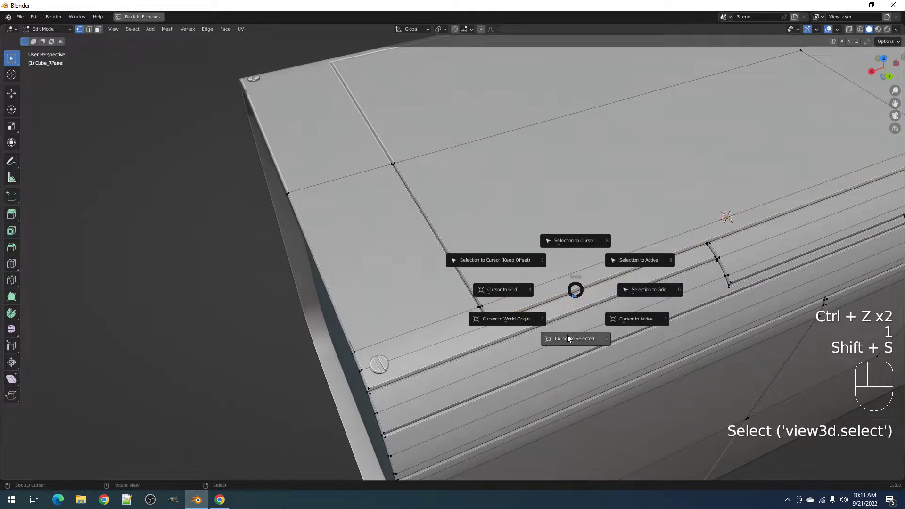
key(shift+q)
click(553, 344)
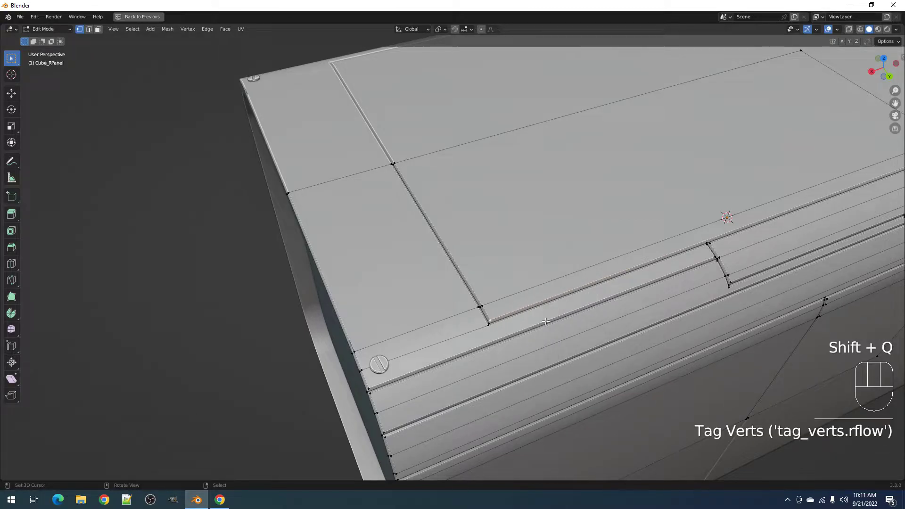
key(3)
shift+click(581, 261)
key(Tab)
- Add Random Flow Panel Screws at the tagged vertices using the captive01 screw mesh
key(shift+q)
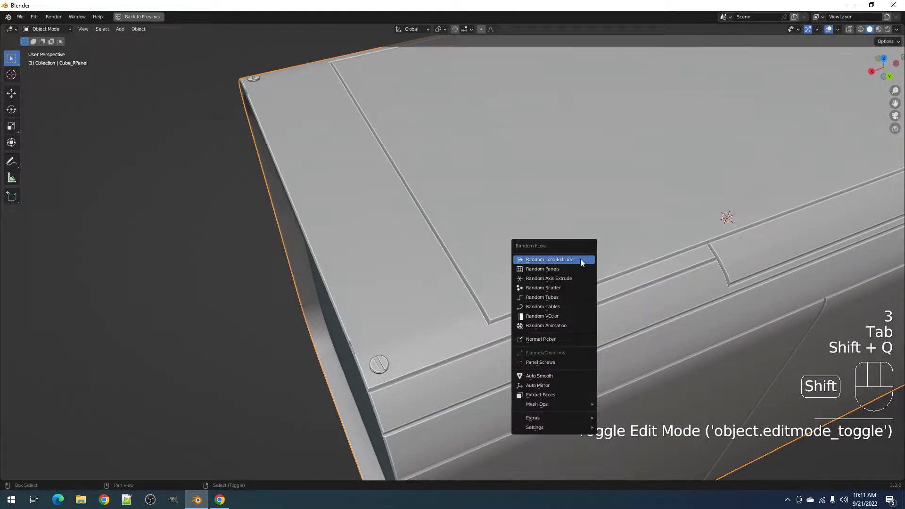
click(567, 362)
click(629, 358)
click(626, 367)
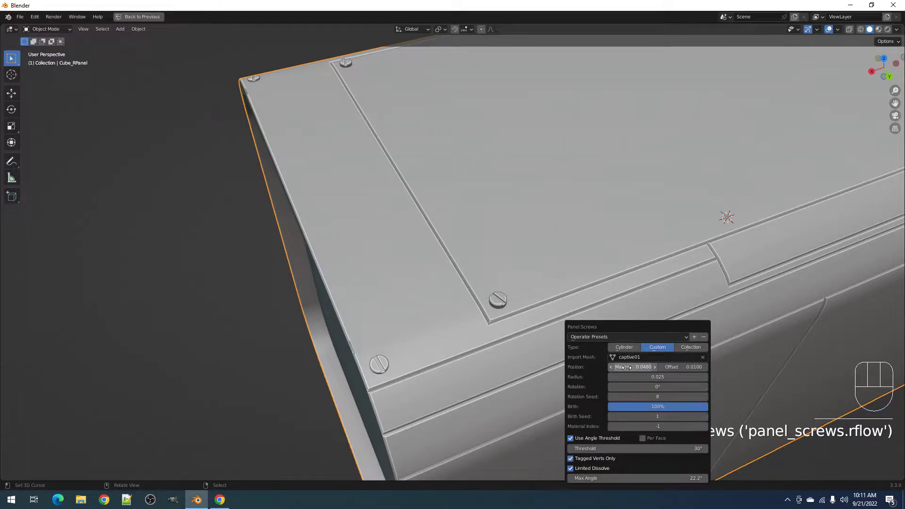
click(380, 273)
- Lower the new corner screw slightly into the panel surface
middle_drag(380, 273, 570, 293)
scroll(562, 281, up, 5)
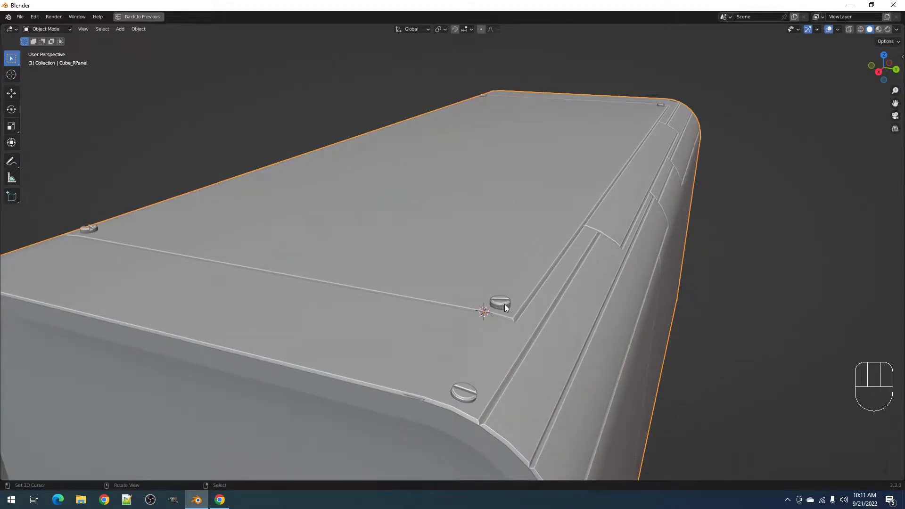
click(505, 304)
key(Tab)
key(a)
key(g)
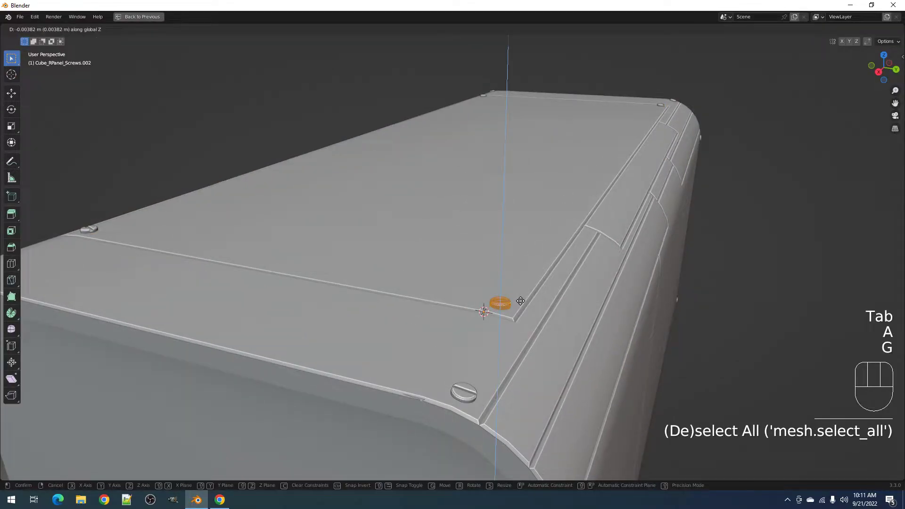
click(522, 302)
scroll(521, 302, down, 6)
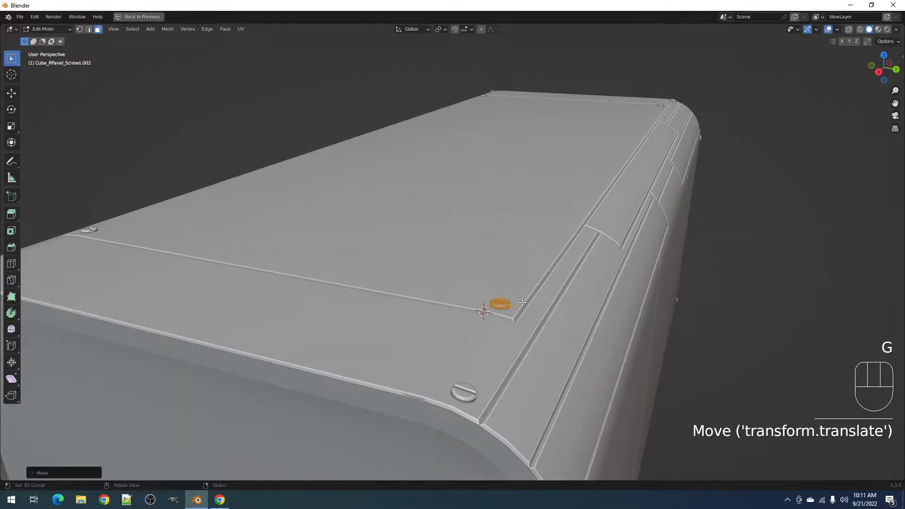
key(Tab)
- Deselect everything and orbit to a low view of the box's front end
middle_drag(537, 307, 659, 282)
key(alt+a)
shift+middle_drag(429, 303, 525, 266)
shift+middle_drag(466, 324, 517, 256)
- Select the face loop around the main box's rim in face mode
click(474, 285)
key(Tab)
key(alt+a)
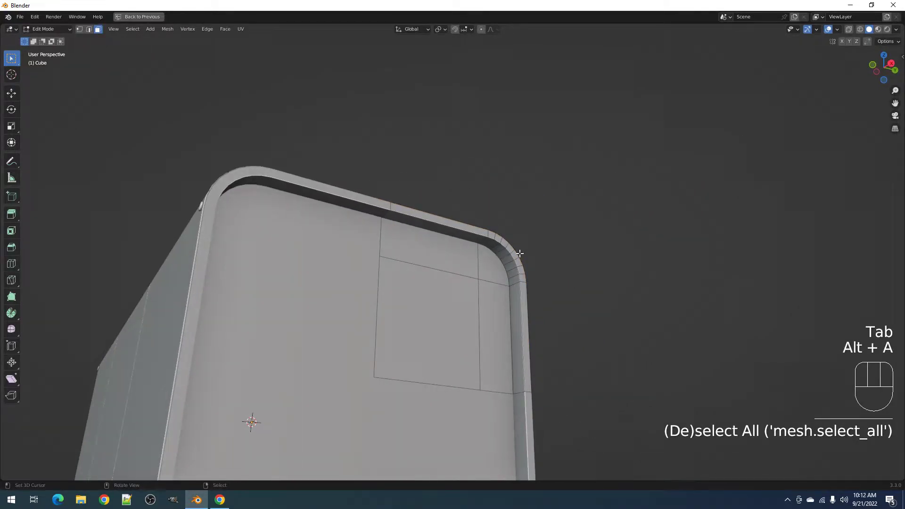
scroll(521, 252, up, 3)
key(3)
alt+shift+click(532, 241)
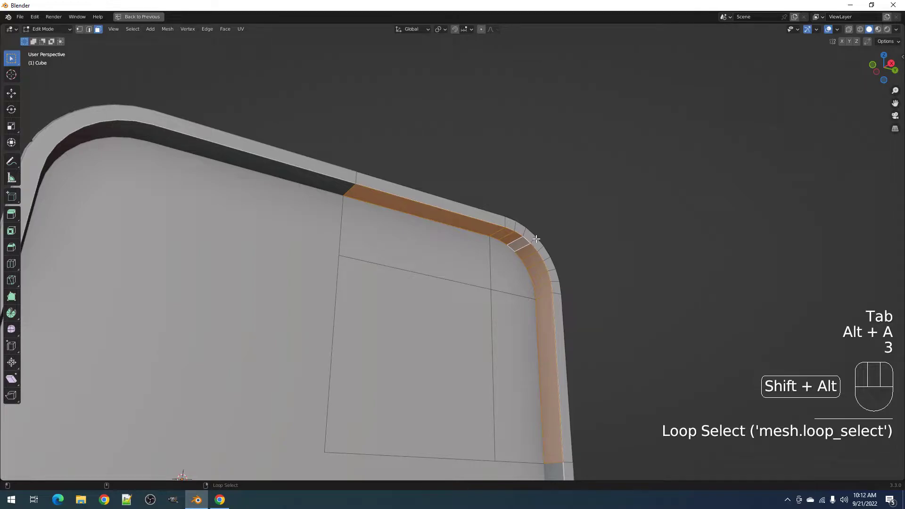
key(ctrl+z)
alt+shift+click(536, 240)
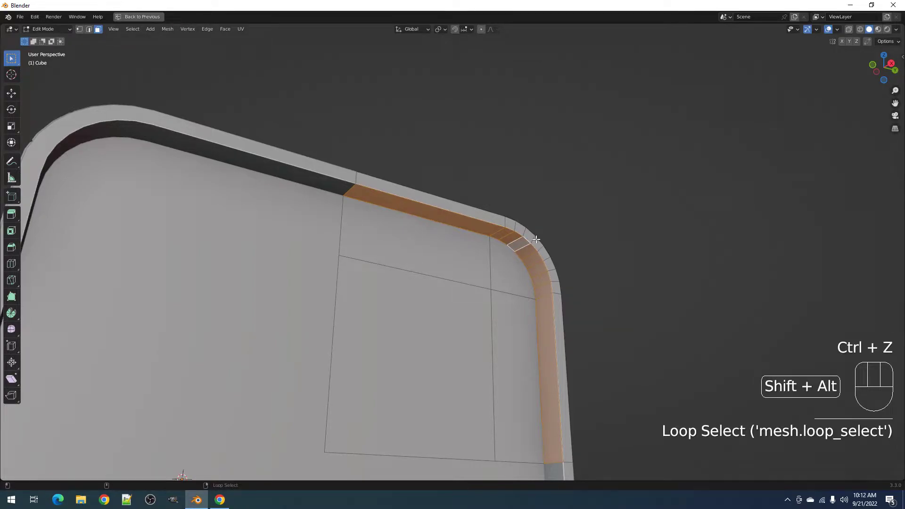
key(Tab)
- Run Random Panels on the box with Cut Method set to Wrap Around
key(shift+q)
click(601, 232)
shift+right_click(513, 234)
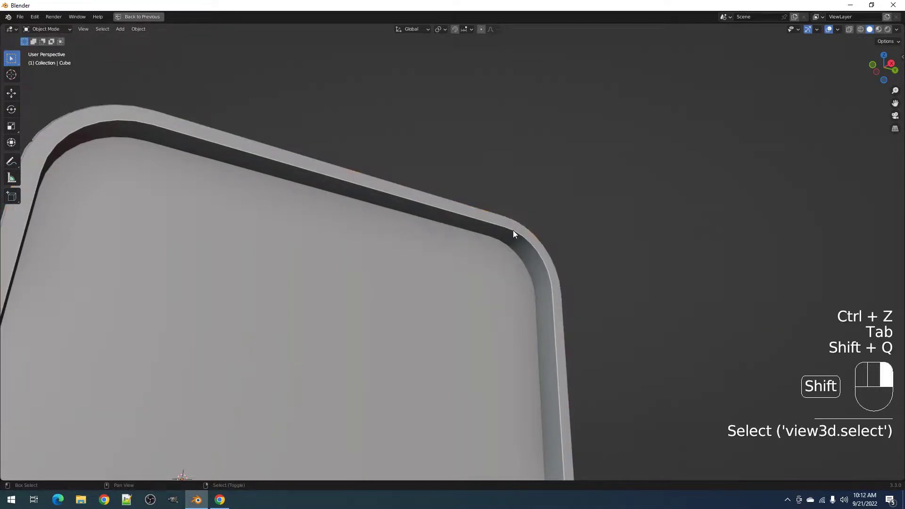
key(shift+q)
click(486, 138)
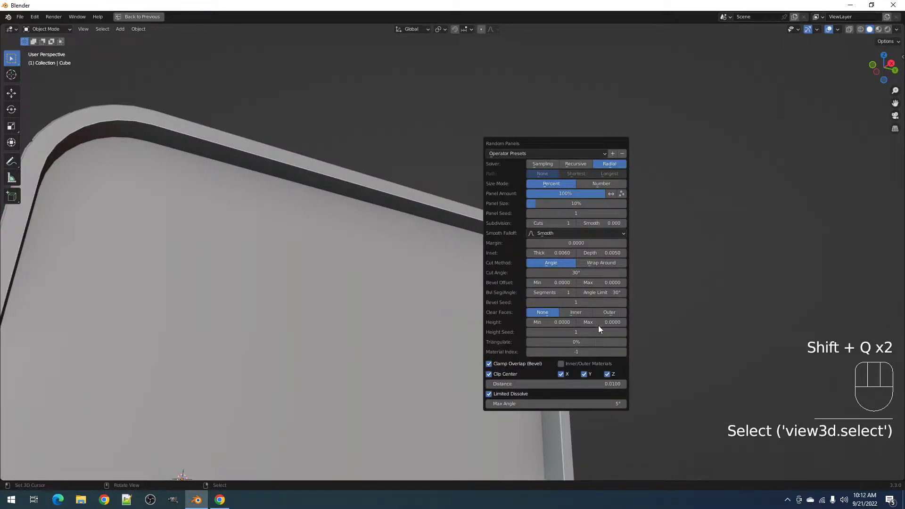
click(602, 264)
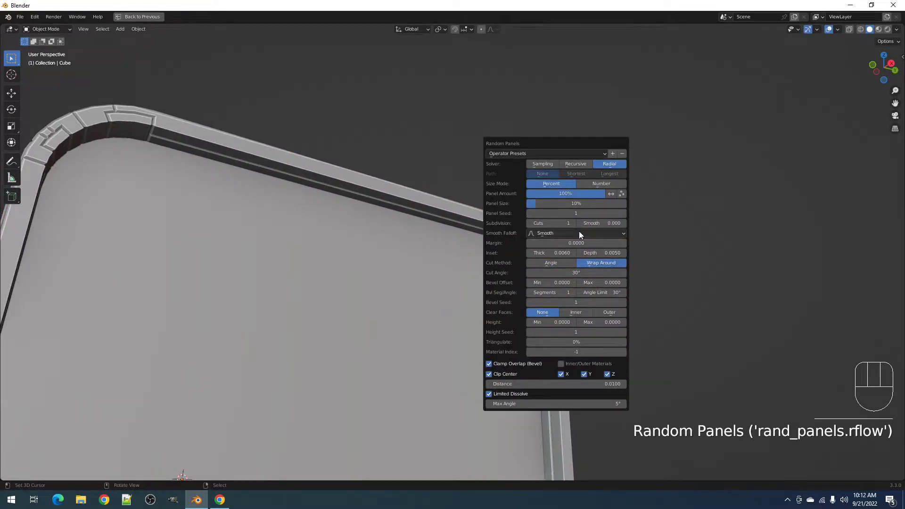
scroll(263, 255, down, 4)
middle_drag(642, 255, 579, 279)
scroll(578, 279, up, 1)
middle_drag(579, 279, 583, 278)
- Set Panel Size to 20%, Solver to Recursive, and the panel seed to 6
key(F9)
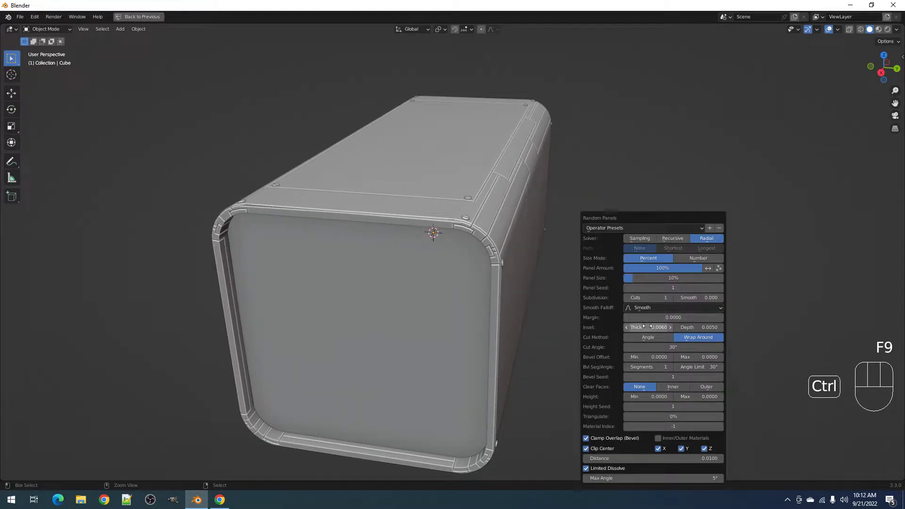
ctrl+scroll(665, 287, up, 3)
mouse_move(664, 278)
mouse_down()
mouse_move(685, 278)
mouse_move(665, 278)
mouse_move(674, 278)
mouse_up()
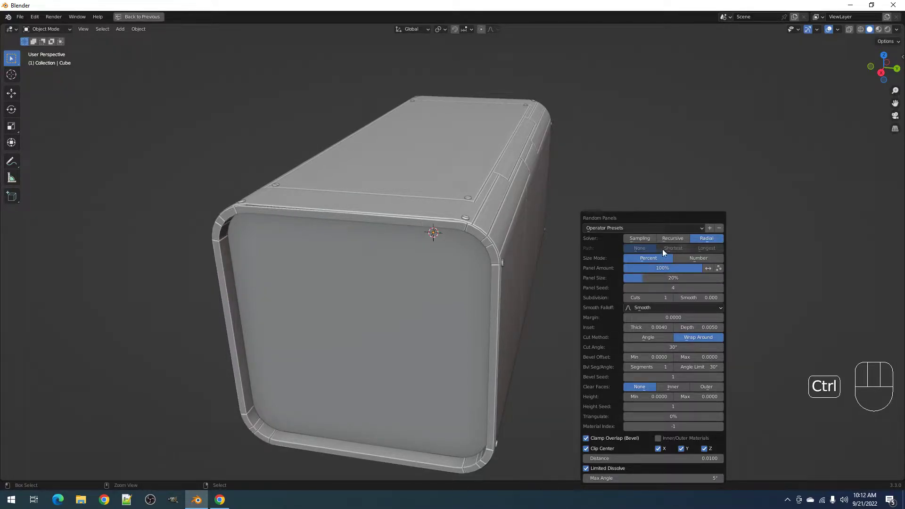
click(664, 238)
ctrl+scroll(660, 284, up, 4)
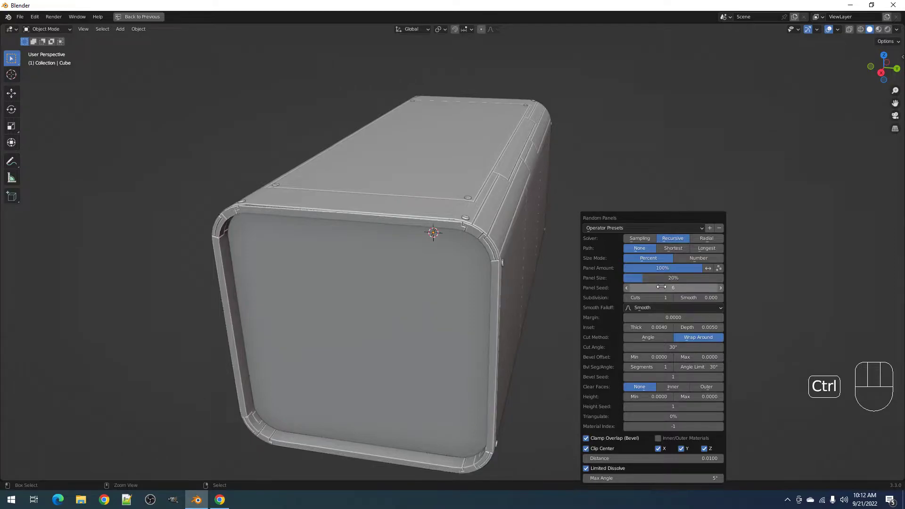
mouse_move(549, 334)
middle_down()
mouse_move(524, 303)
mouse_move(574, 305)
mouse_move(581, 317)
mouse_move(557, 320)
middle_up()
scroll(533, 321, down, 2)
shift+middle_drag(482, 325, 485, 316)
- Select the four front faces of the box in Edit Mode
scroll(485, 315, up, 3)
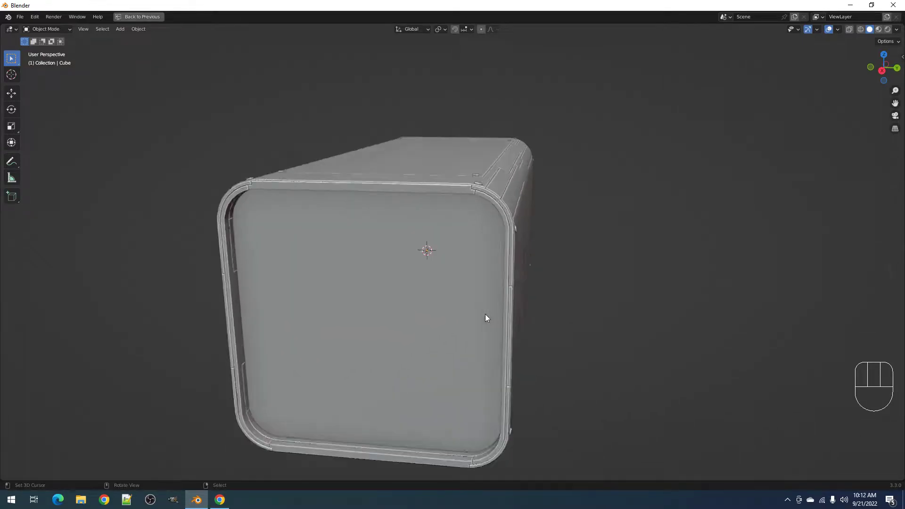
right_click(467, 315)
key(Tab)
scroll(467, 315, up, 1)
key(alt+a)
right_click(450, 291)
shift+right_click(366, 194)
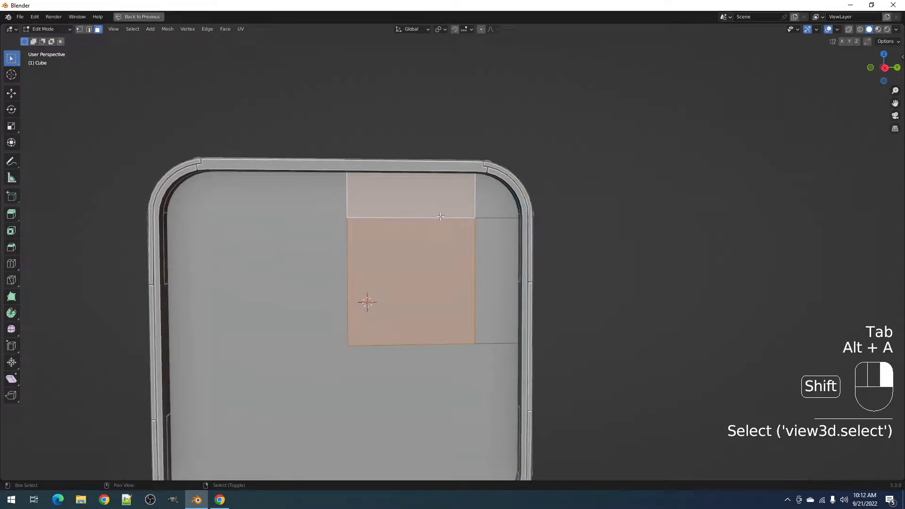
shift+right_click(493, 209)
shift+right_click(491, 278)
key(Tab)
scroll(618, 296, down, 3)
middle_drag(618, 296, 598, 309)
- Apply Random Loop Extrude with a third loop and Clip Center on, leaving Limited Dissolve off
key(shift+q)
click(584, 267)
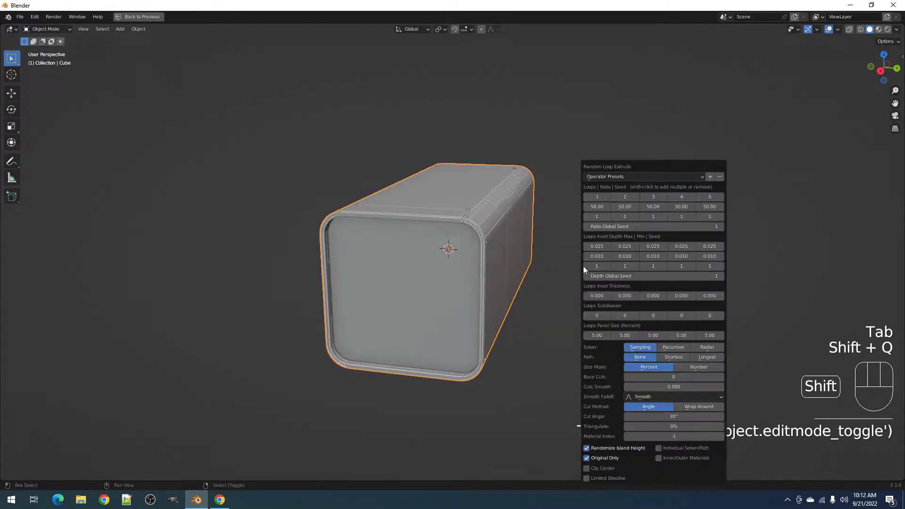
shift+click(653, 197)
click(599, 468)
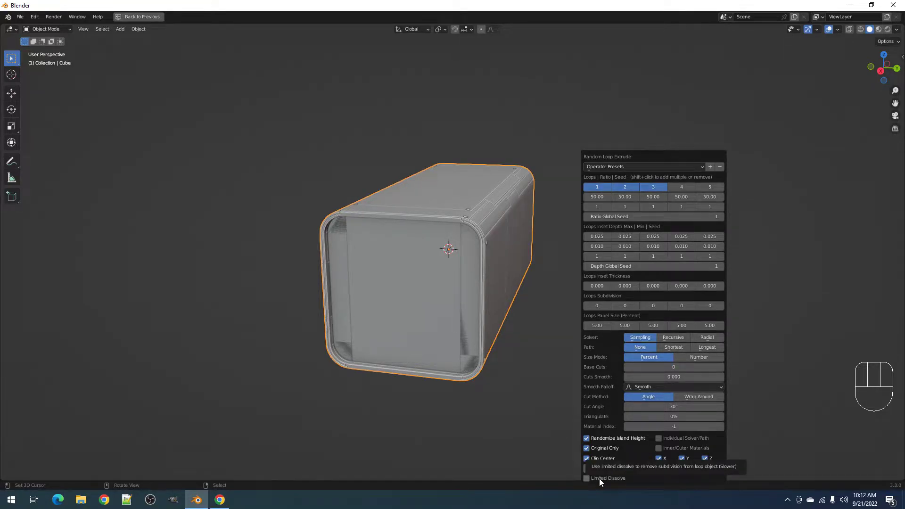
click(599, 480)
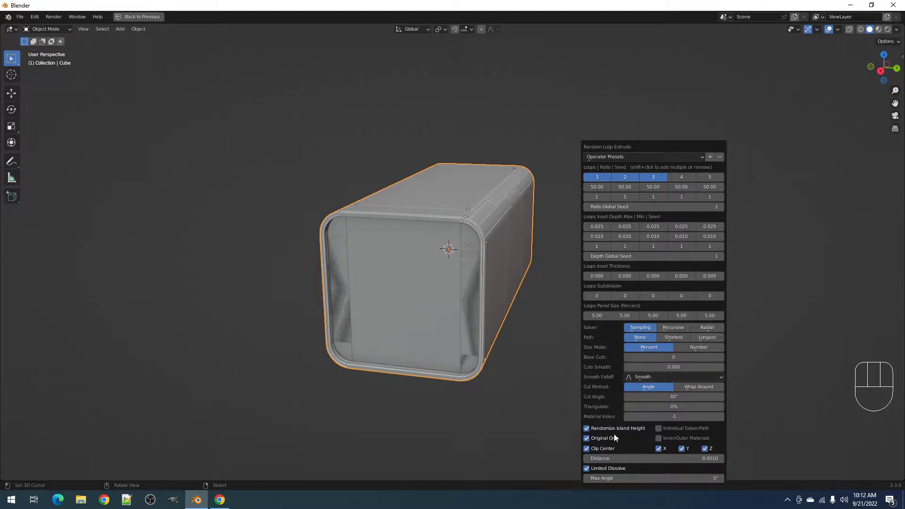
click(608, 468)
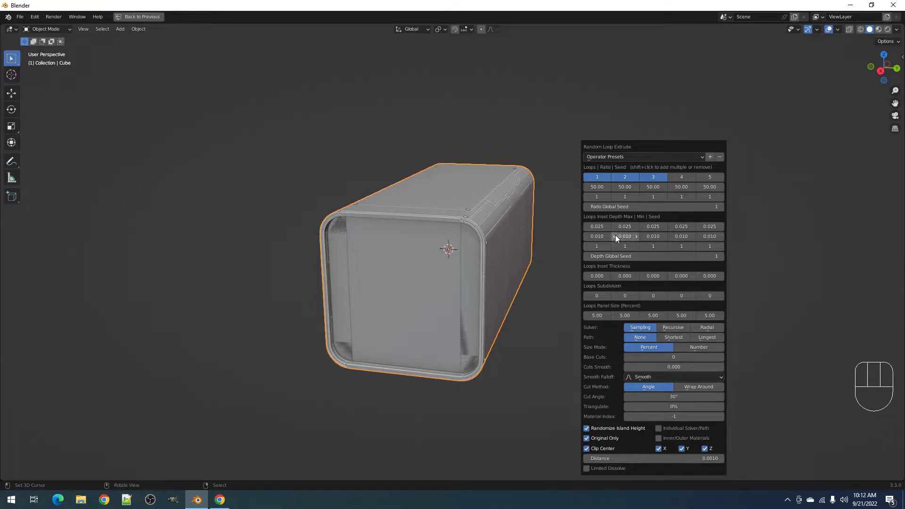
- Raise Base Cuts to 6 and increase the first loop's Inset Depth Max
drag(667, 356, 678, 356)
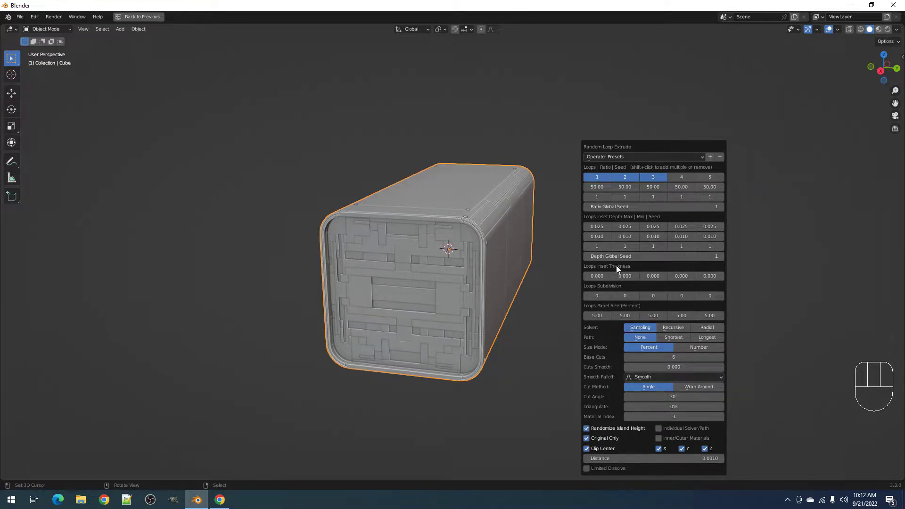
ctrl+scroll(596, 295, up, 1)
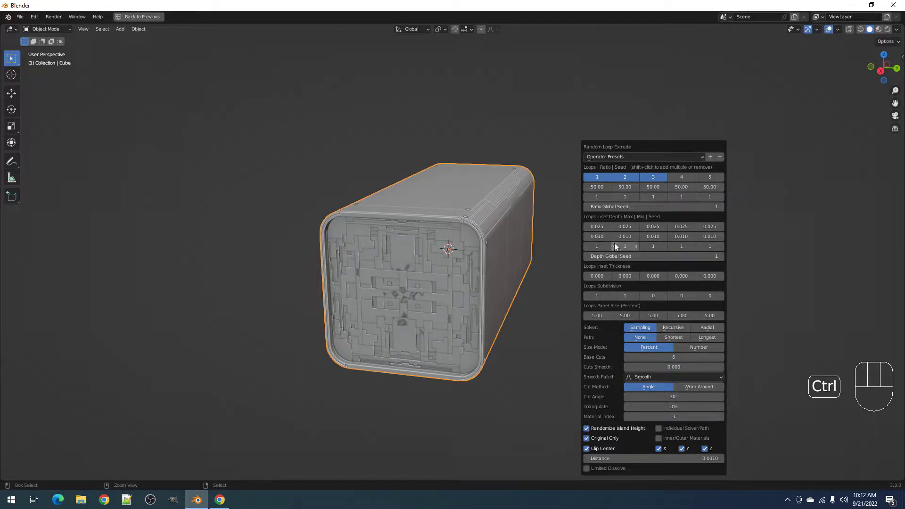
drag(596, 227, 637, 227)
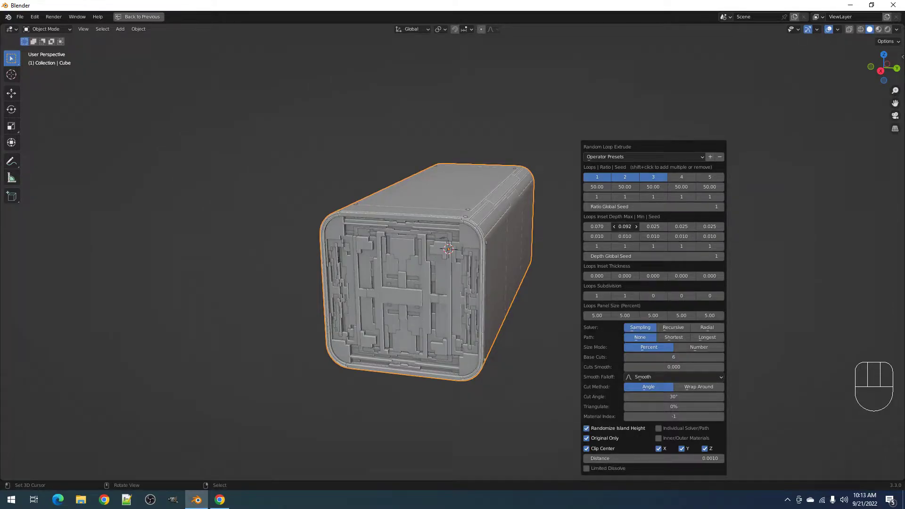
middle_drag(375, 266, 538, 284)
- Set the loops' Panel Size to 10
key(F9)
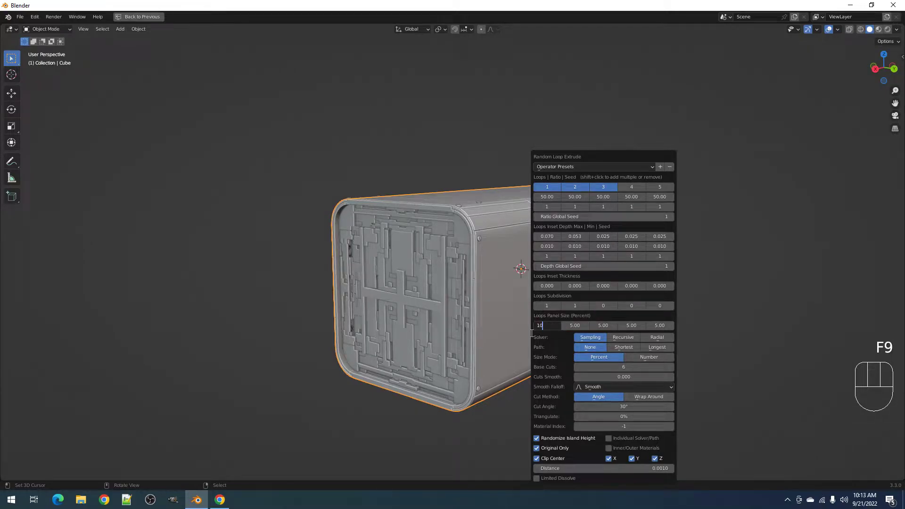
text(10)
key(Tab)
key(Return)
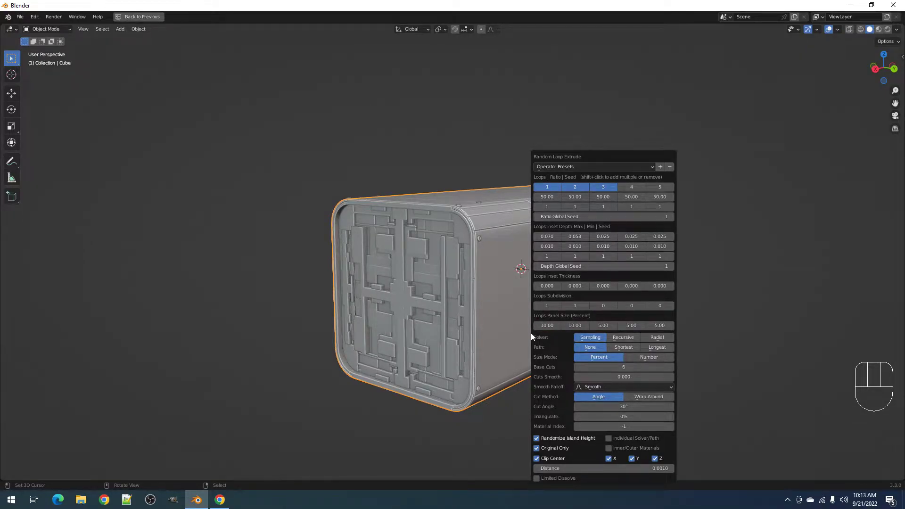
middle_drag(471, 301, 606, 310)
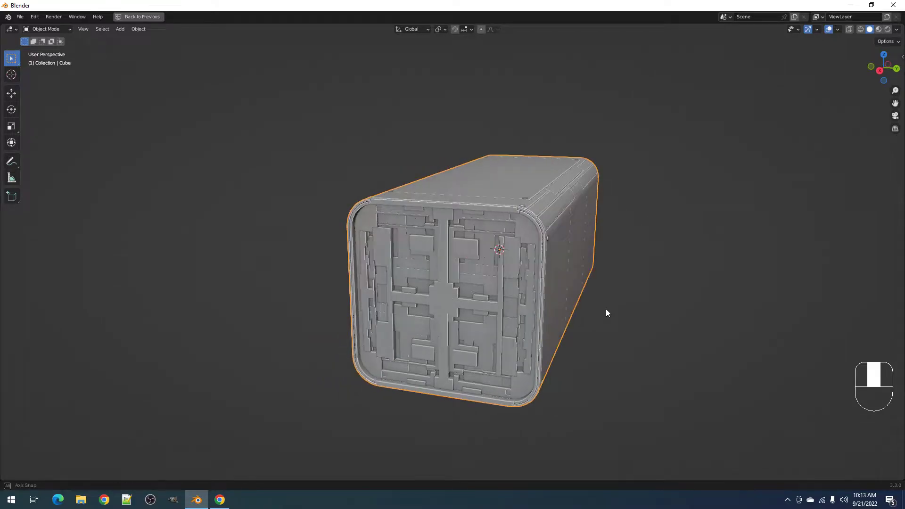
- Set Ratio Global Seed 15 and Depth Global Seed 2, and enable per-loop Individual Solver/Path
key(F9)
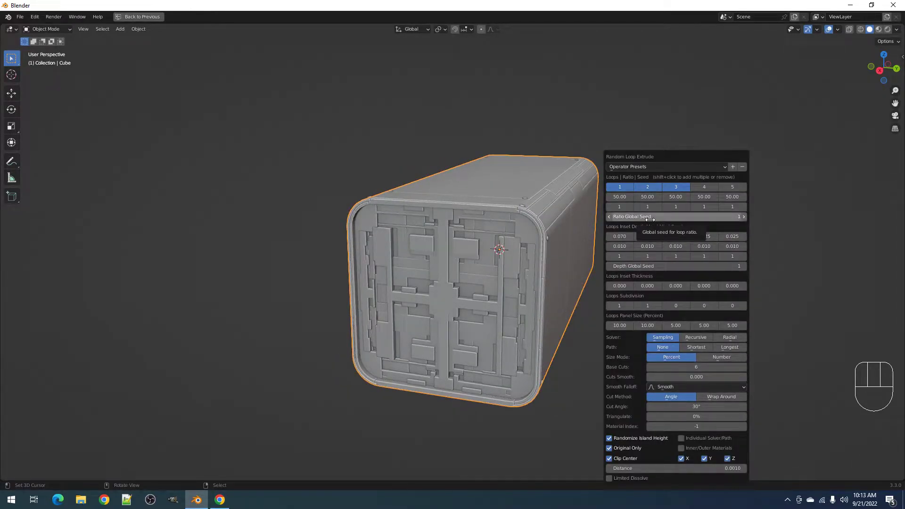
ctrl+scroll(668, 219, up, 3)
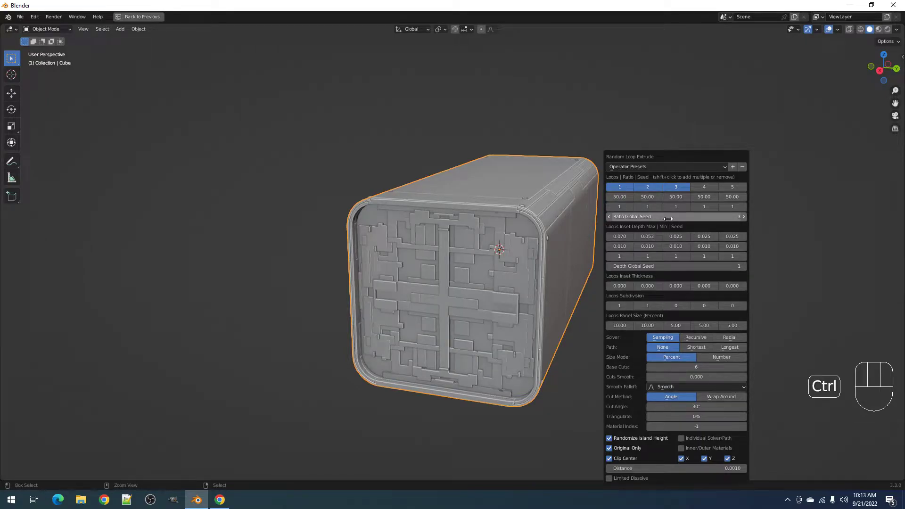
ctrl+scroll(619, 207, up, 1)
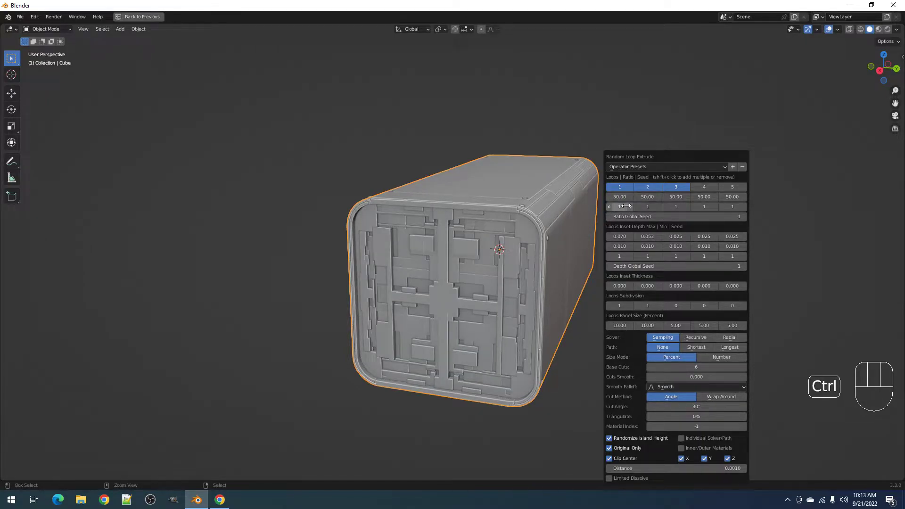
ctrl+scroll(652, 203, up, 2)
ctrl+scroll(677, 198, up, 1)
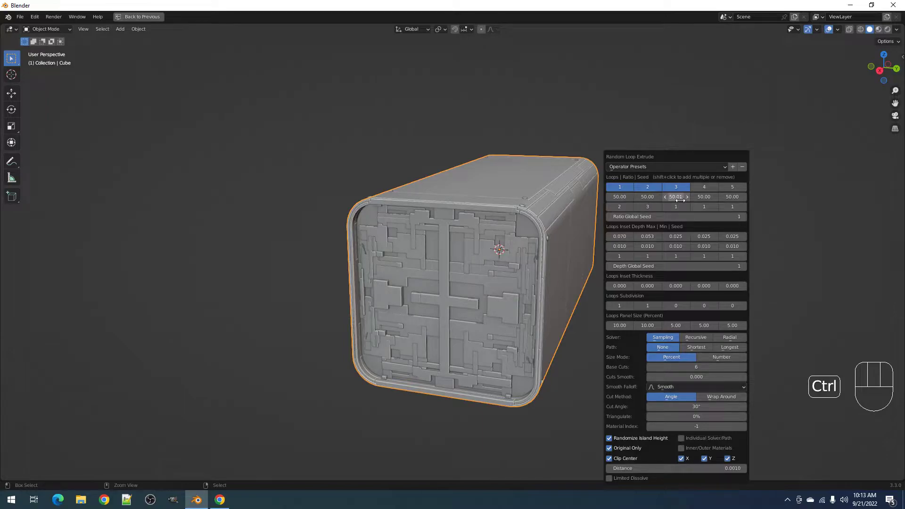
ctrl+scroll(647, 207, down, 2)
ctrl+scroll(620, 206, down, 1)
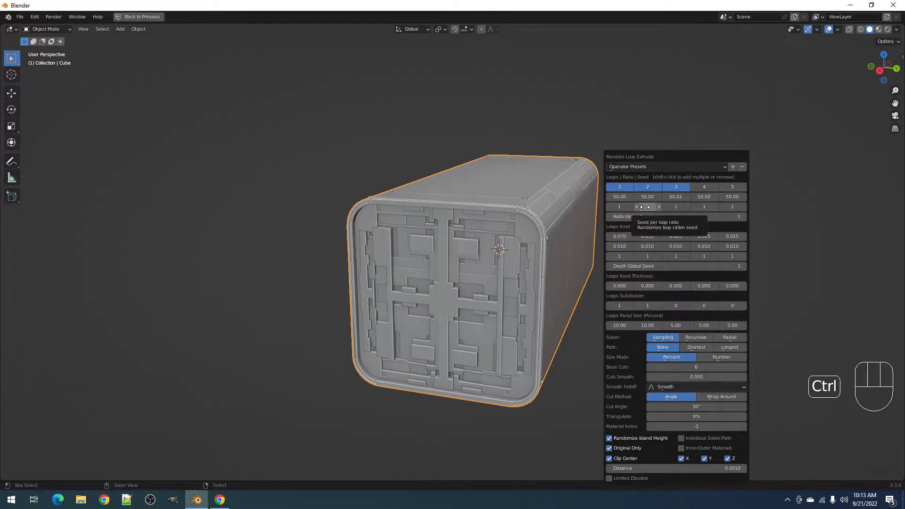
ctrl+scroll(652, 217, up, 3)
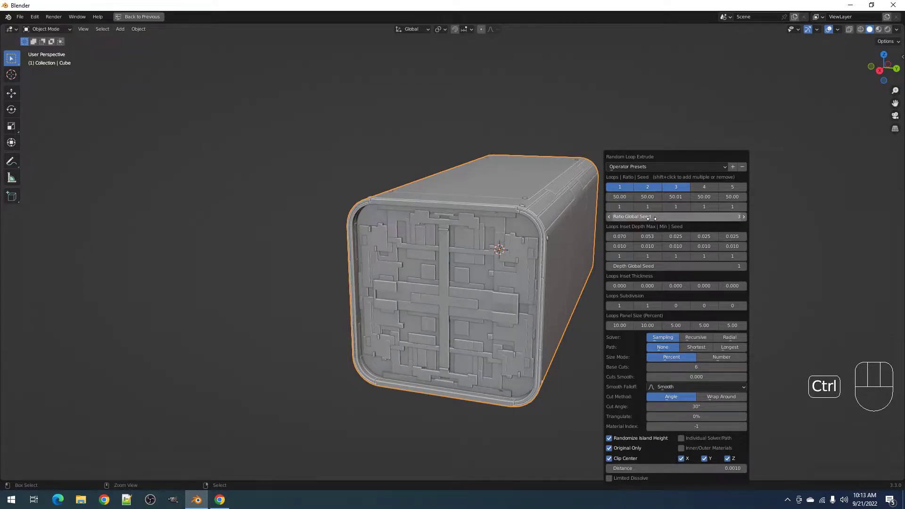
ctrl+scroll(651, 218, up, 4)
ctrl+scroll(652, 218, up, 6)
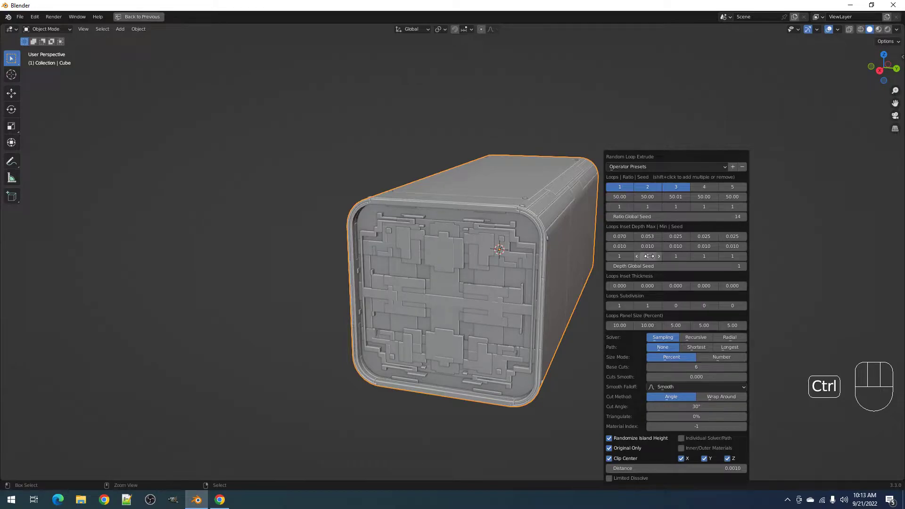
ctrl+scroll(652, 267, up, 1)
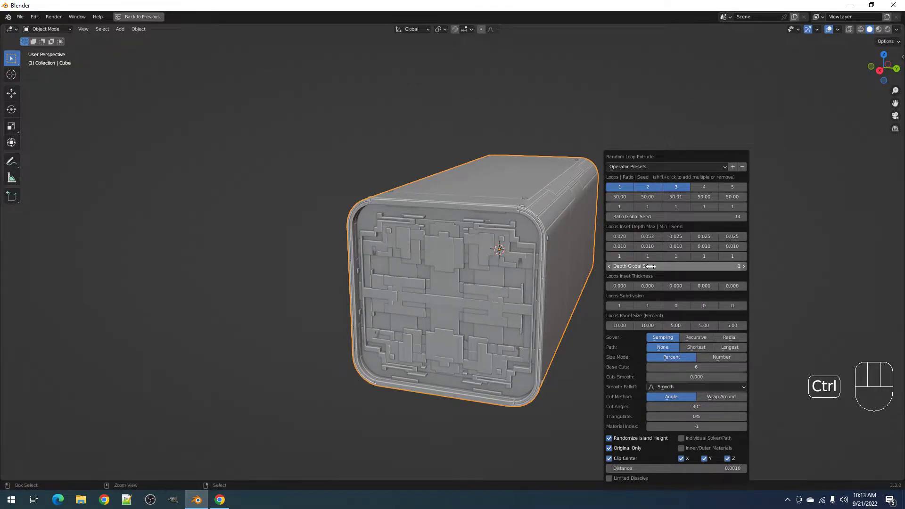
ctrl+scroll(648, 217, up, 1)
ctrl+scroll(649, 217, up, 1)
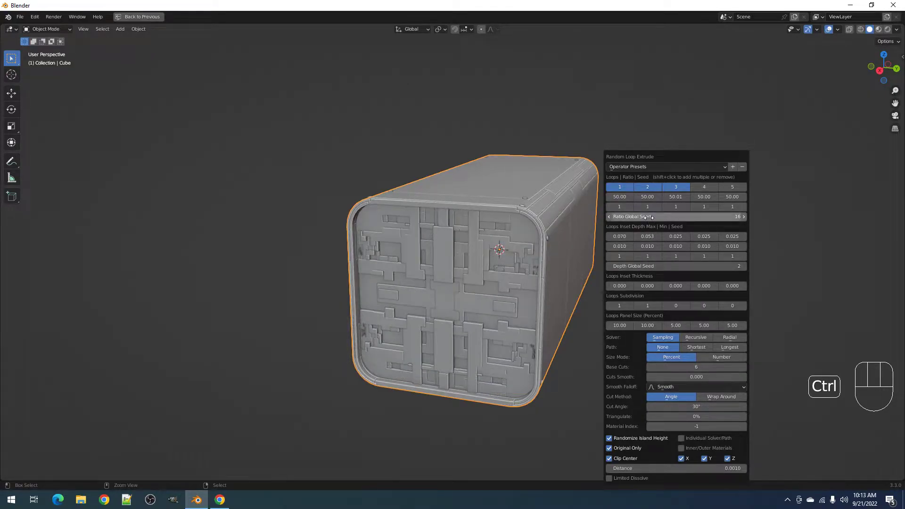
ctrl+scroll(649, 217, down, 1)
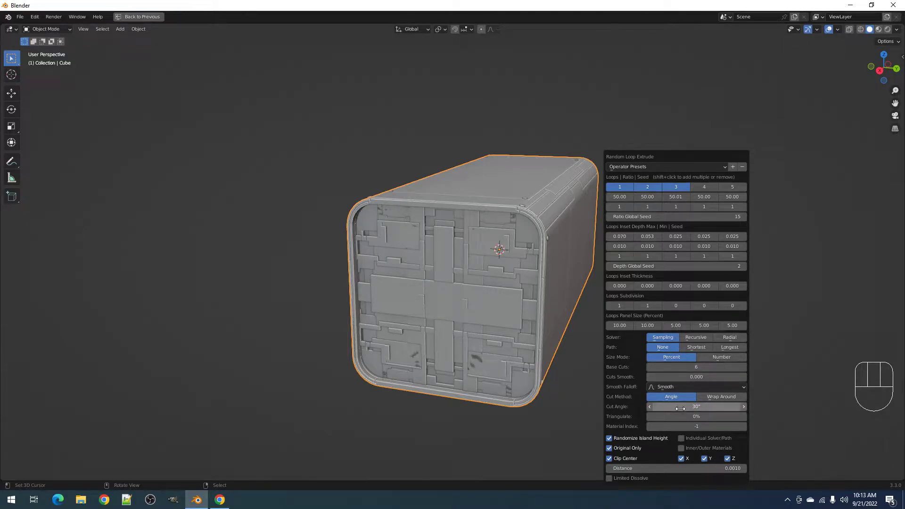
click(682, 438)
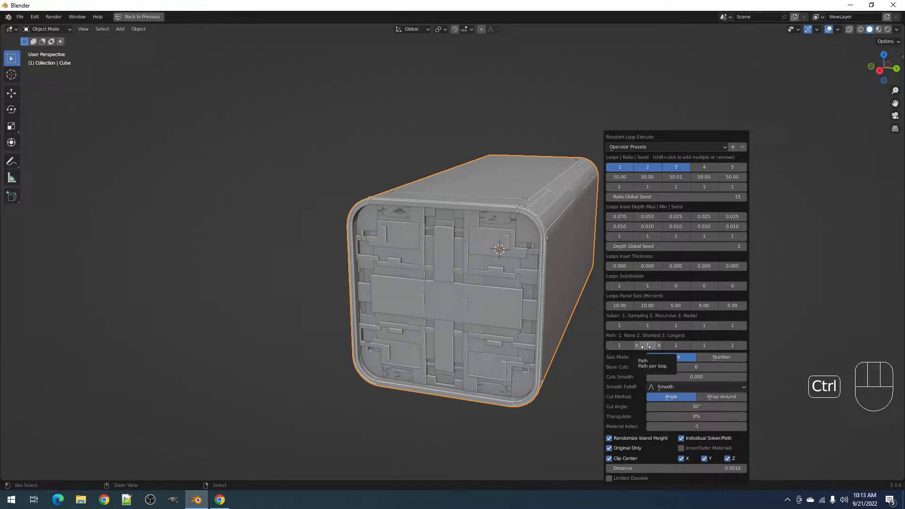
- Drag the second loop's inset depth lower, then orbit to the box's left side
ctrl+scroll(650, 346, up, 2)
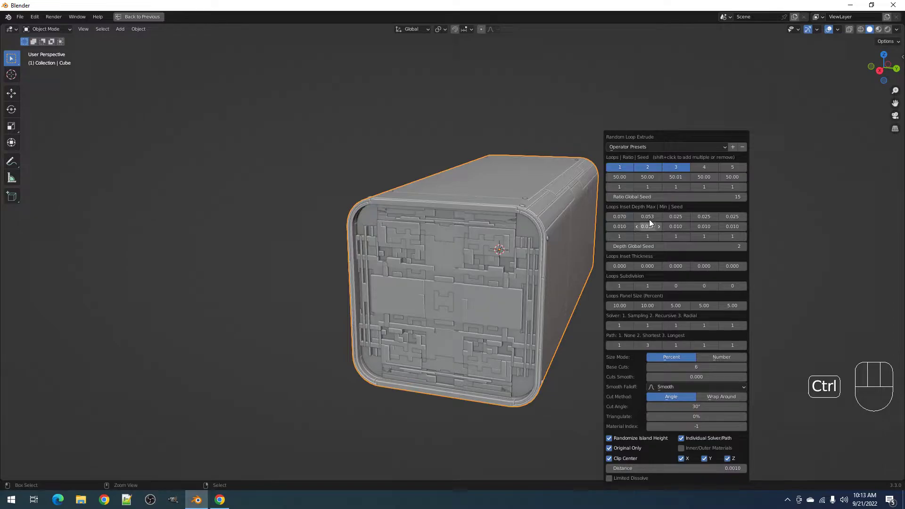
drag(648, 216, 623, 216)
middle_drag(477, 292, 544, 277)
scroll(544, 276, up, 2)
- Set loop 1 Inset Depth Max to 0.1, copy it to loop 2, then lower loop 2 to 0.059
key(F9)
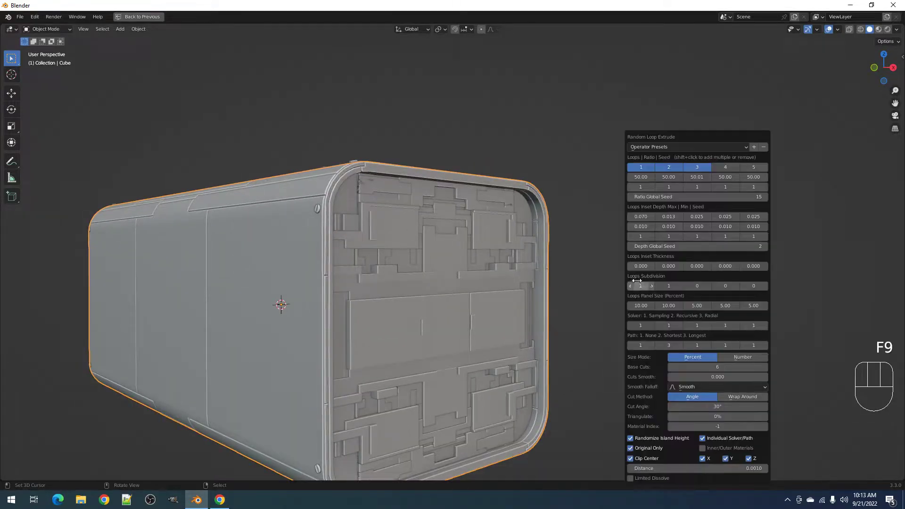
click(642, 218)
text(.1)
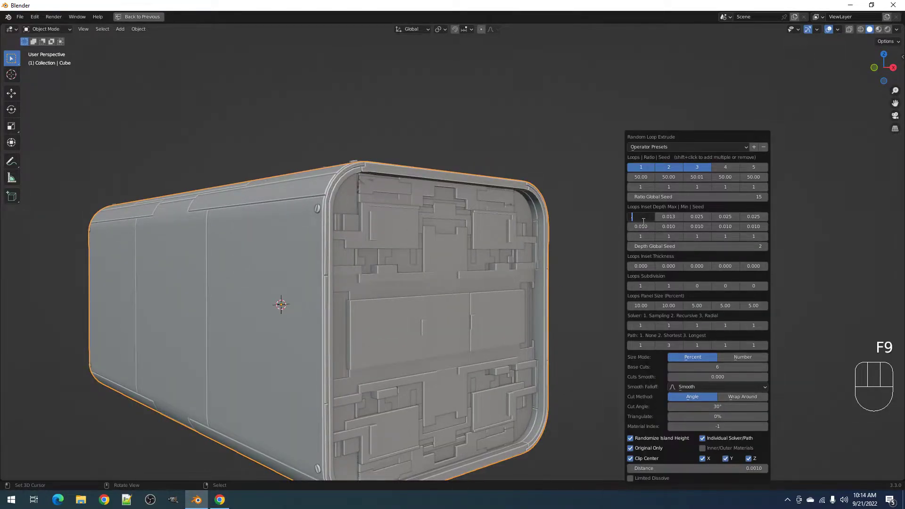
key(Return)
key(ctrl+c)
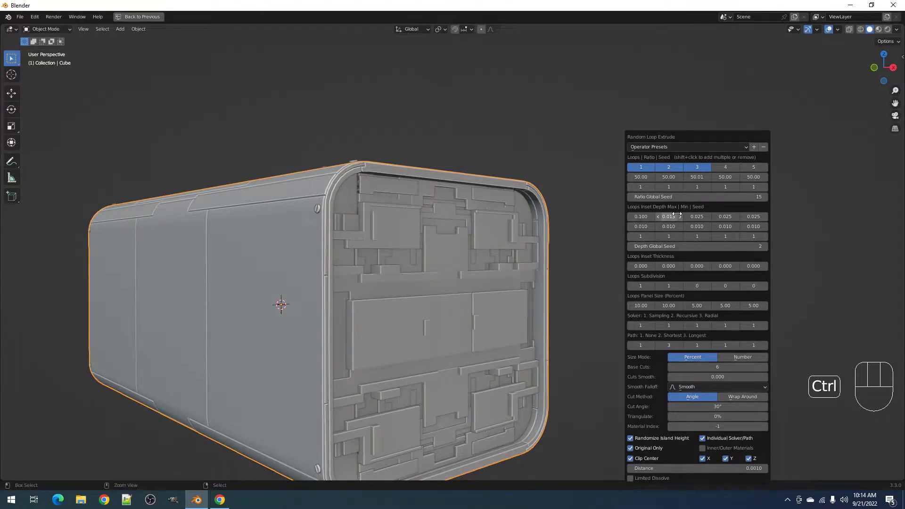
key(ctrl+v)
drag(673, 217, 652, 217)
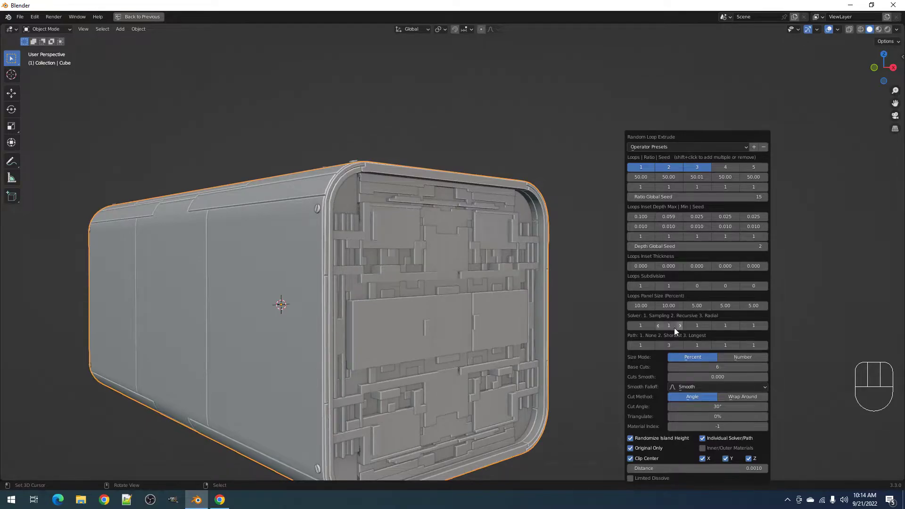
- Orbit toward the box's front face to check the deeper greebles
ctrl+scroll(660, 345, down, 1)
scroll(601, 292, down, 3)
middle_drag(596, 288, 546, 303)
scroll(546, 303, up, 1)
key(F9)
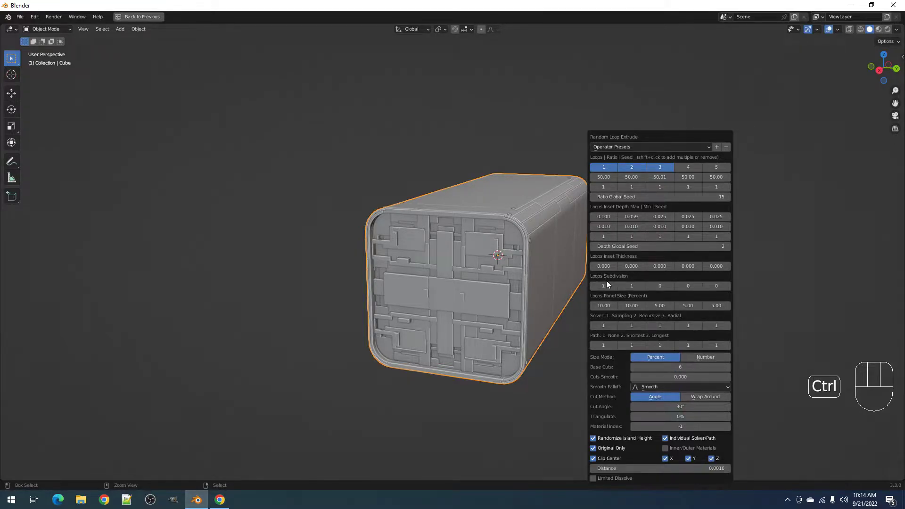
- Adjust Loops Subdivision and Base Cuts, ending at loop 1 subdivision 1 and Base Cuts 6
ctrl+scroll(604, 286, up, 1)
ctrl+scroll(629, 286, up, 1)
ctrl+scroll(623, 287, down, 1)
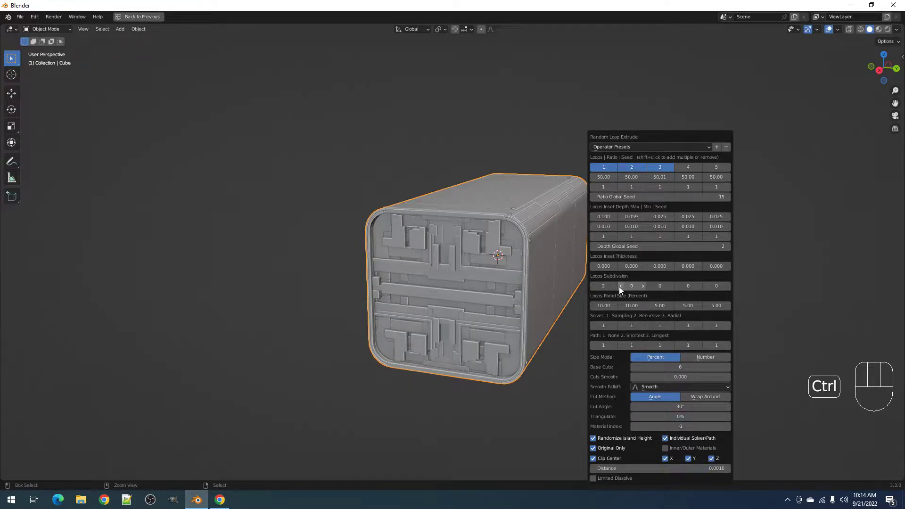
ctrl+scroll(604, 287, down, 2)
ctrl+scroll(672, 367, down, 5)
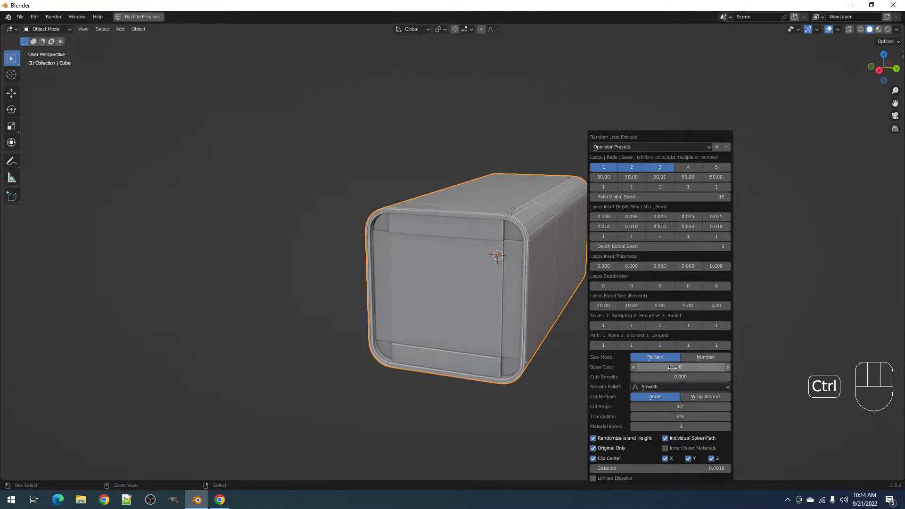
ctrl+scroll(672, 368, up, 1)
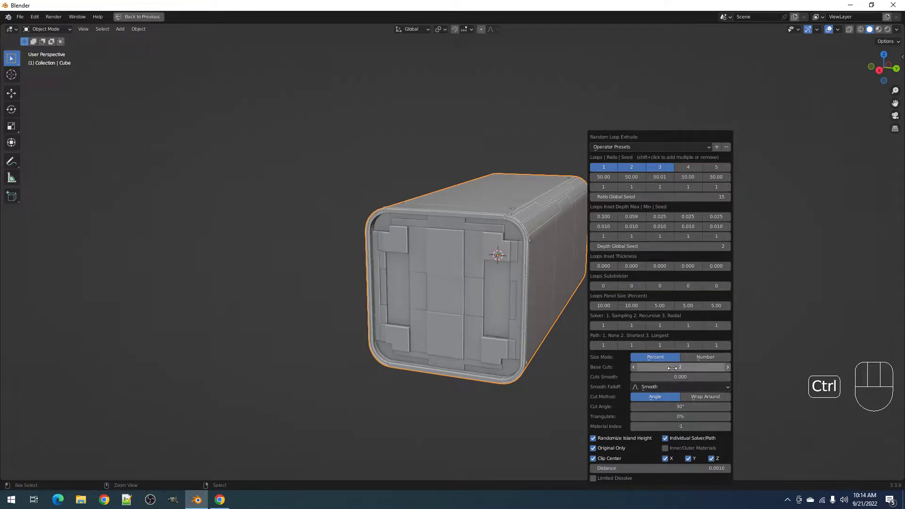
ctrl+scroll(672, 368, up, 4)
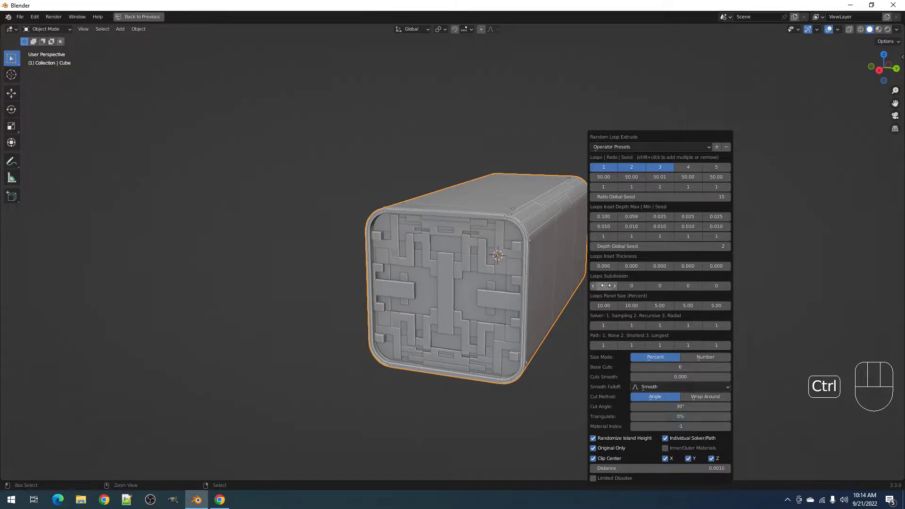
ctrl+scroll(606, 285, up, 1)
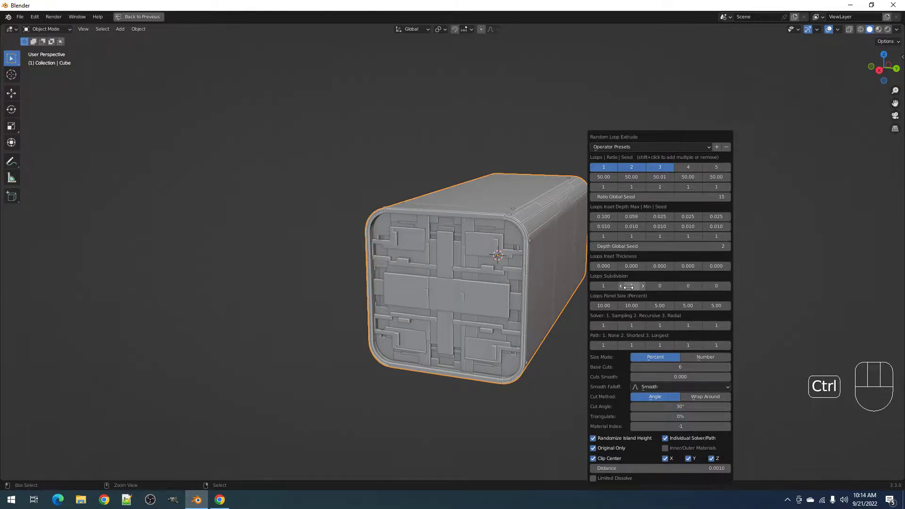
ctrl+scroll(629, 287, up, 3)
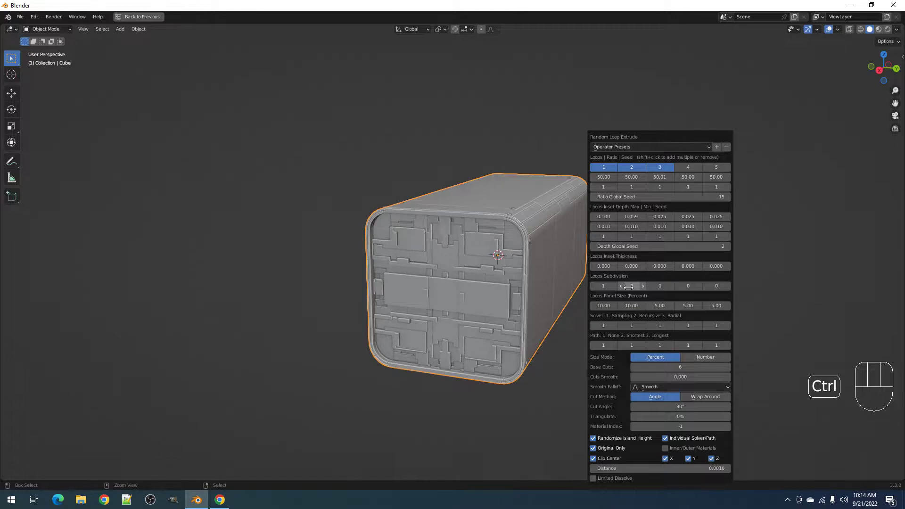
middle_drag(384, 328, 494, 310)
scroll(427, 350, up, 2)
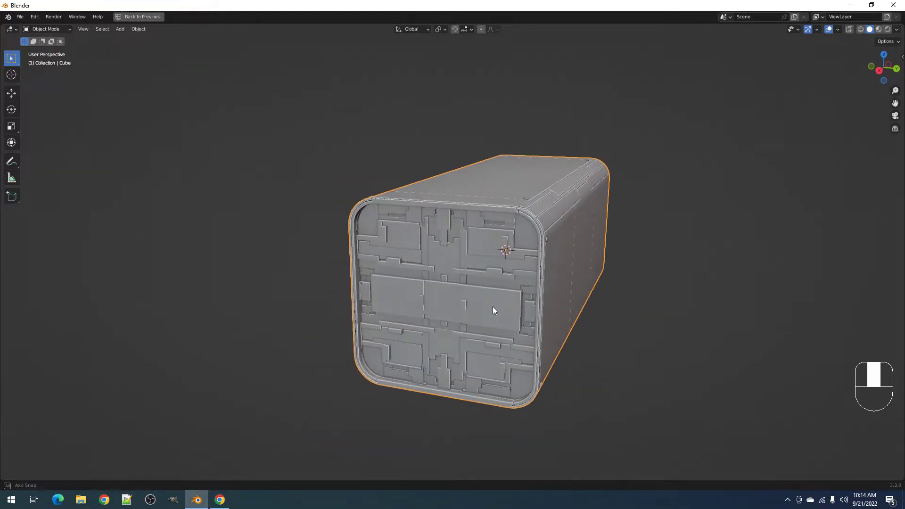
- Raise the Random Loop Extrude Ratio Global Seed to 20
key(F9)
ctrl+scroll(656, 199, up, 1)
ctrl+scroll(656, 199, up, 4)
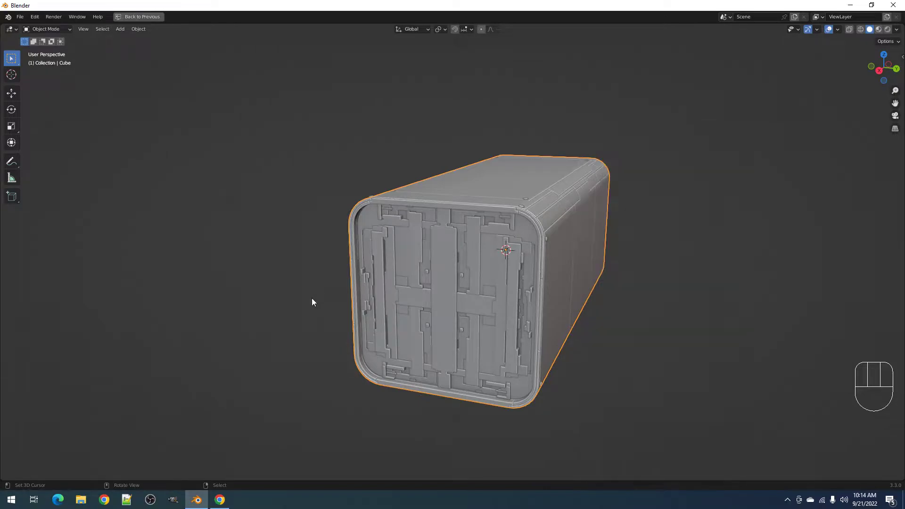
- Step Ratio Global Seed up from 20, orbiting the box to inspect the patterns
key(F9)
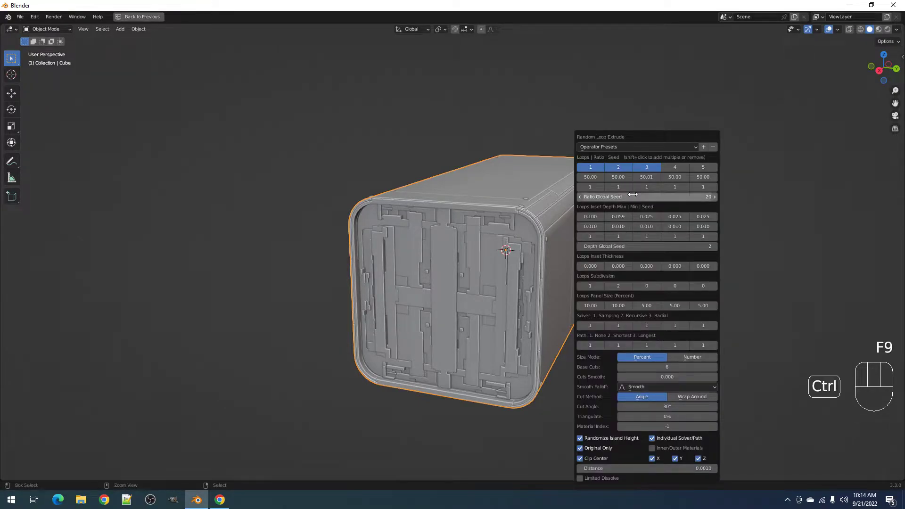
ctrl+scroll(633, 194, up, 2)
ctrl+scroll(632, 195, up, 4)
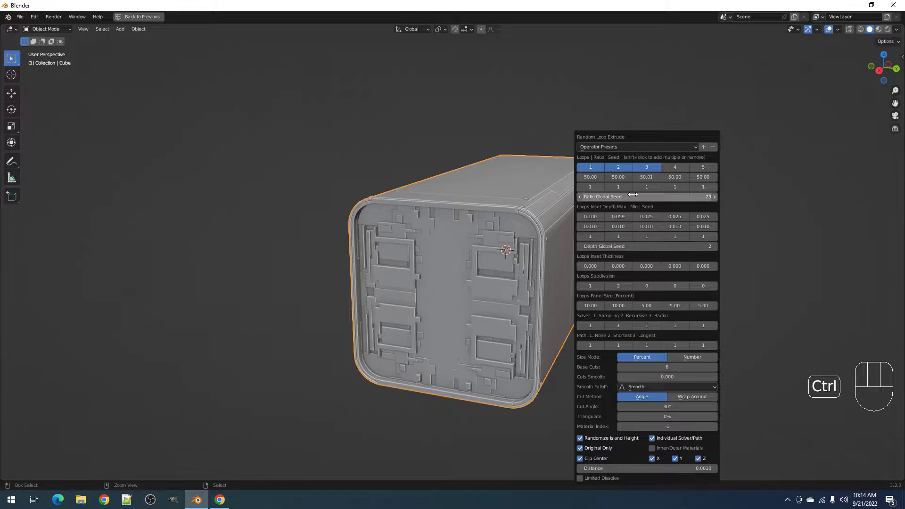
ctrl+scroll(633, 195, up, 6)
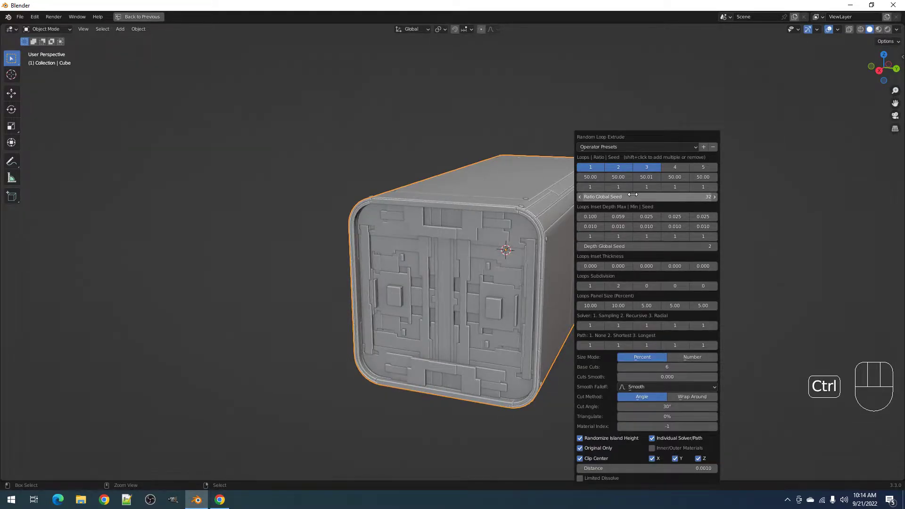
ctrl+scroll(632, 195, up, 6)
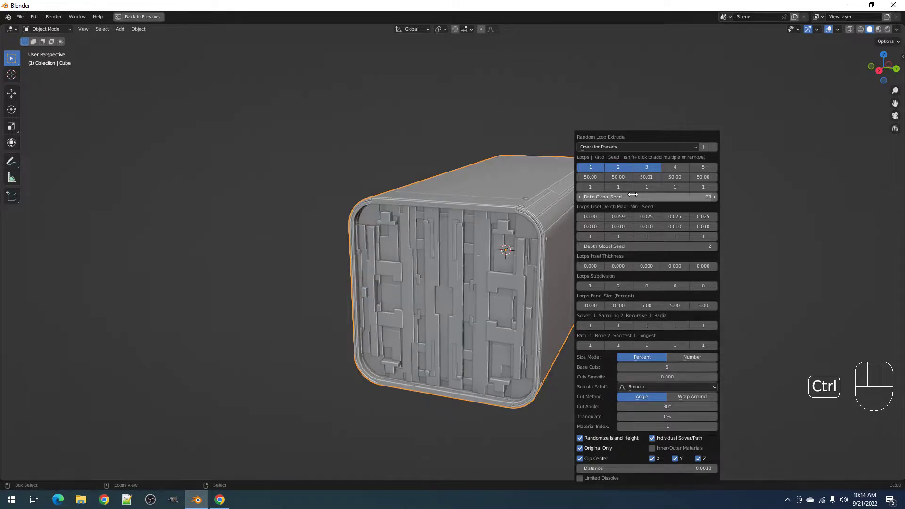
ctrl+scroll(632, 195, up, 1)
ctrl+scroll(632, 195, down, 1)
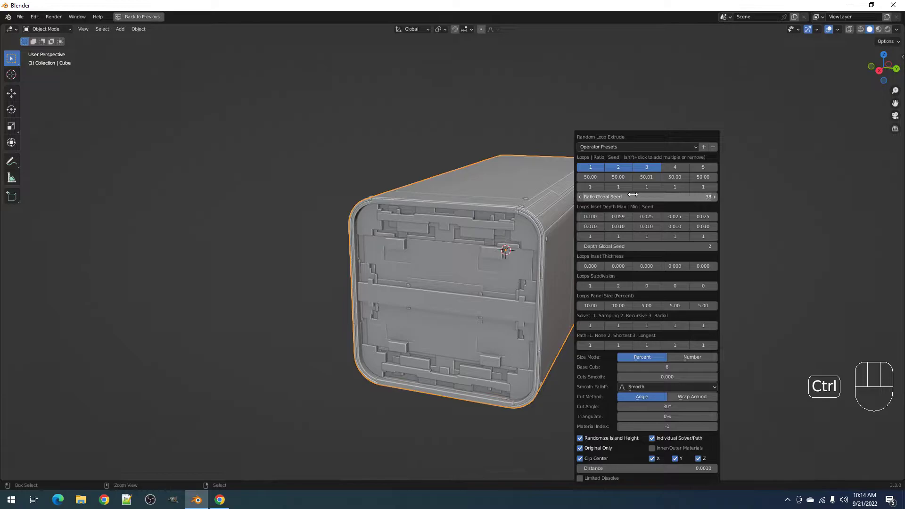
ctrl+scroll(633, 195, up, 6)
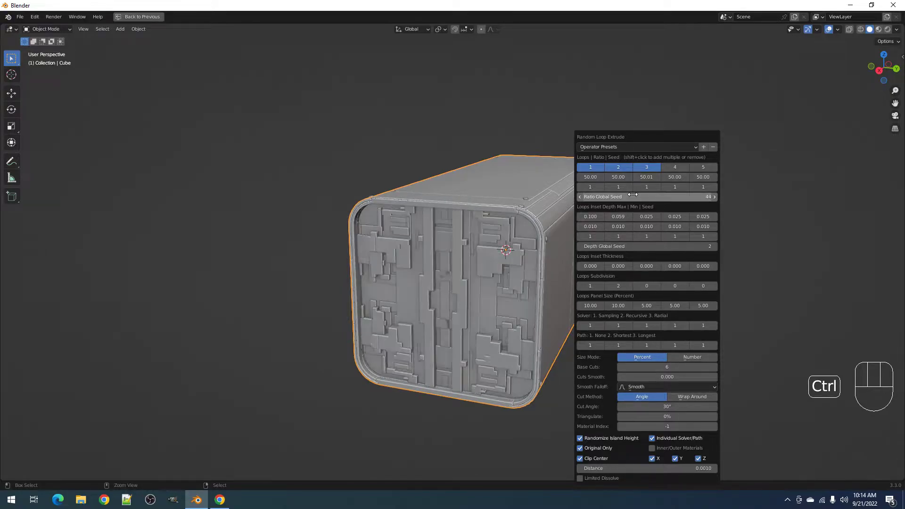
ctrl+scroll(632, 194, up, 2)
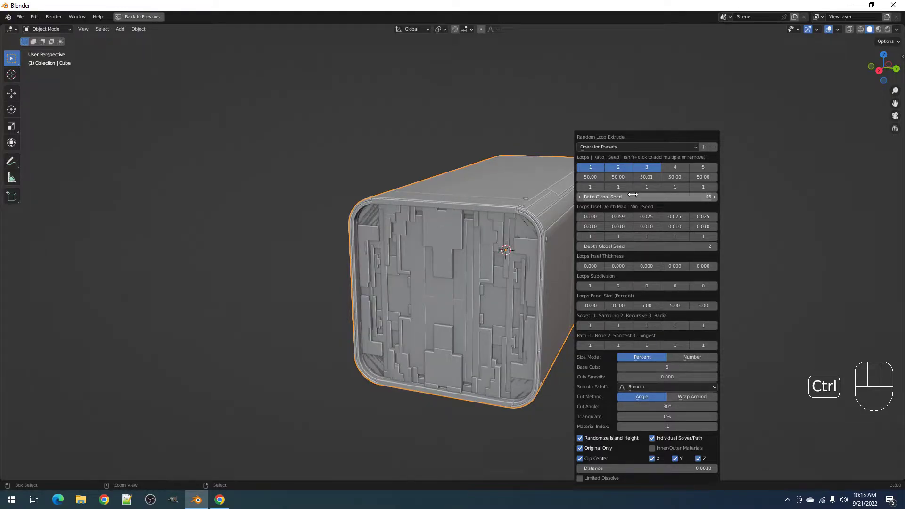
ctrl+scroll(632, 195, up, 2)
ctrl+scroll(633, 195, up, 1)
ctrl+scroll(632, 194, down, 1)
ctrl+scroll(632, 194, up, 3)
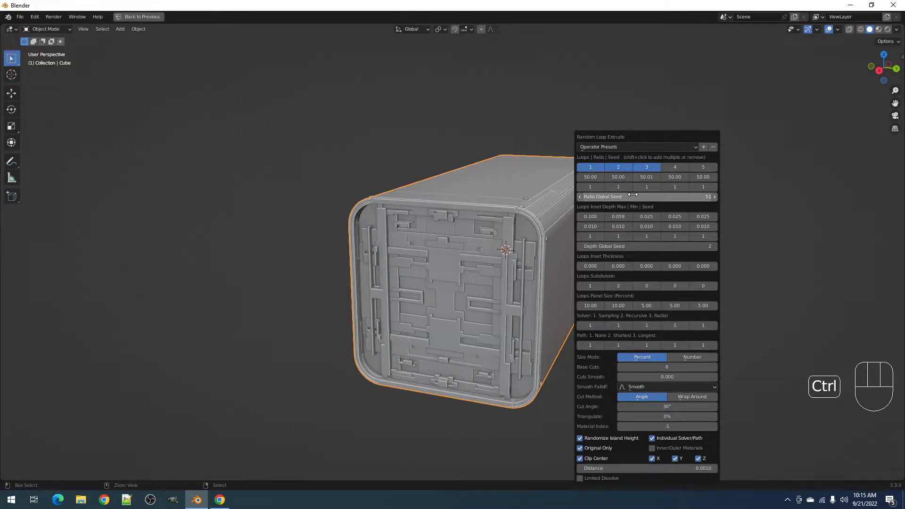
ctrl+scroll(632, 195, up, 2)
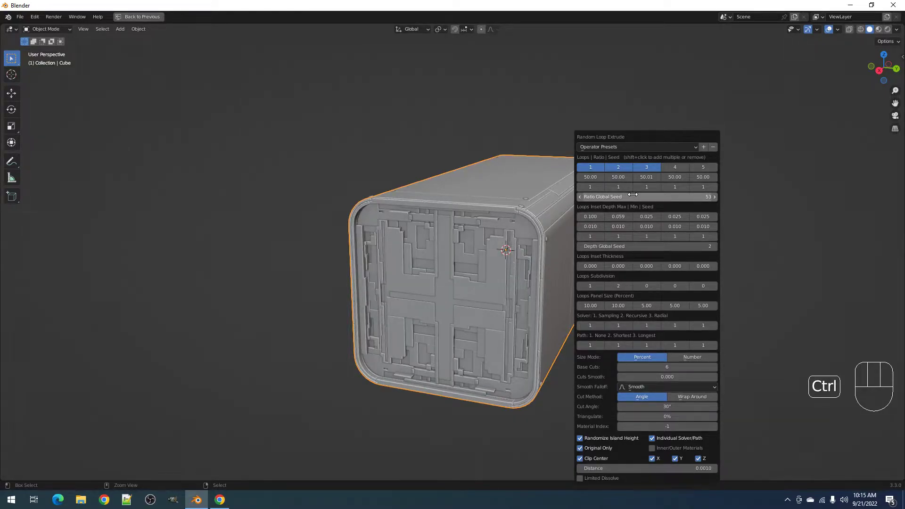
ctrl+scroll(633, 194, up, 1)
ctrl+scroll(633, 194, up, 1)
ctrl+scroll(632, 194, down, 1)
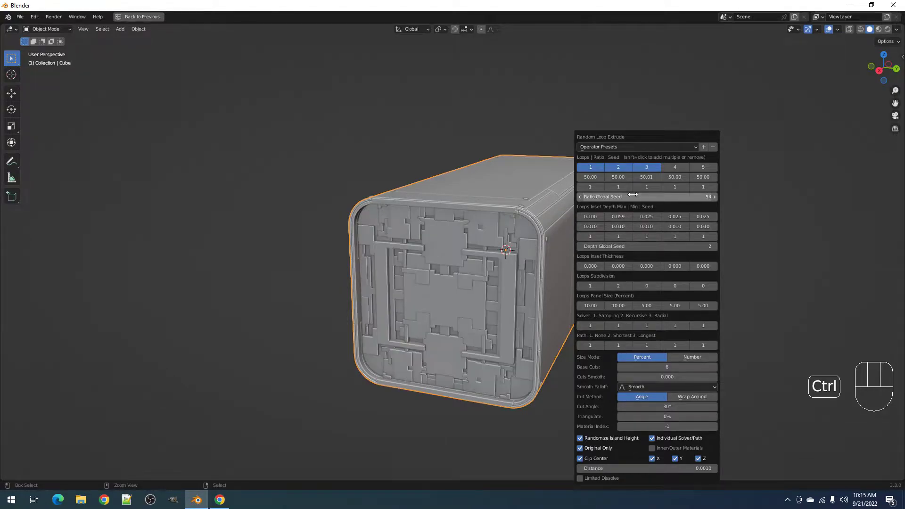
middle_drag(557, 234, 471, 285)
scroll(544, 276, up, 1)
- Keep raising Ratio Global Seed until it reaches 62
key(F9)
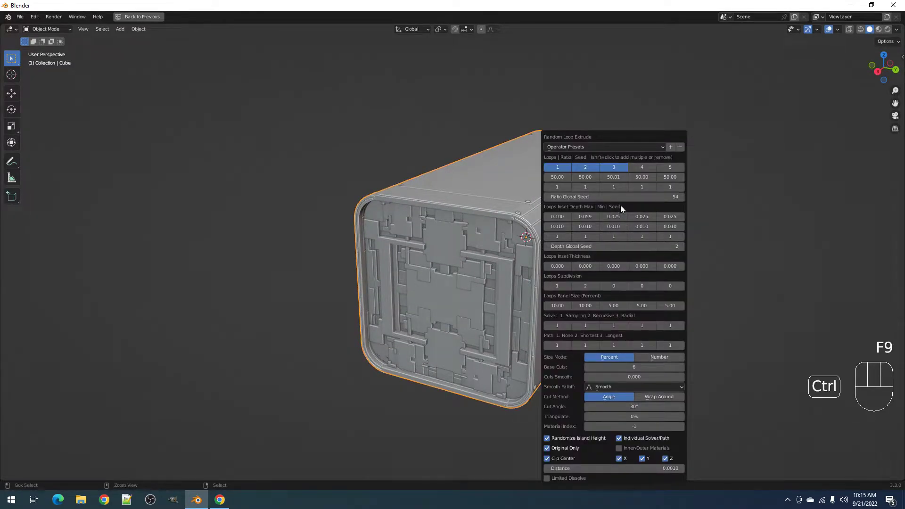
ctrl+scroll(621, 196, up, 1)
ctrl+scroll(621, 196, up, 4)
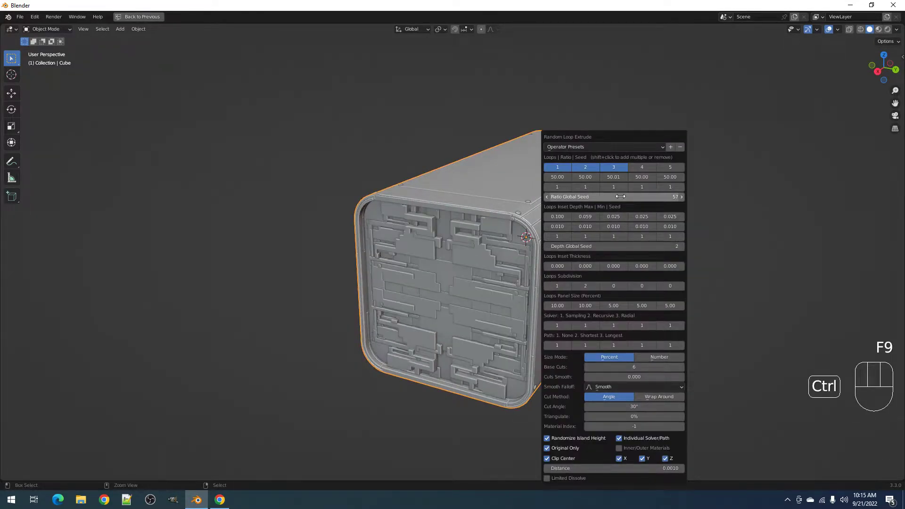
ctrl+scroll(620, 197, up, 2)
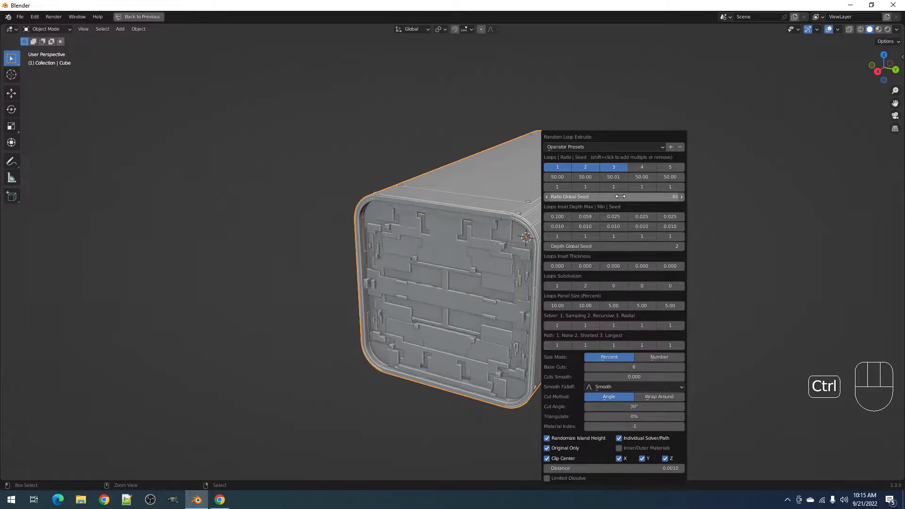
ctrl+scroll(621, 197, up, 1)
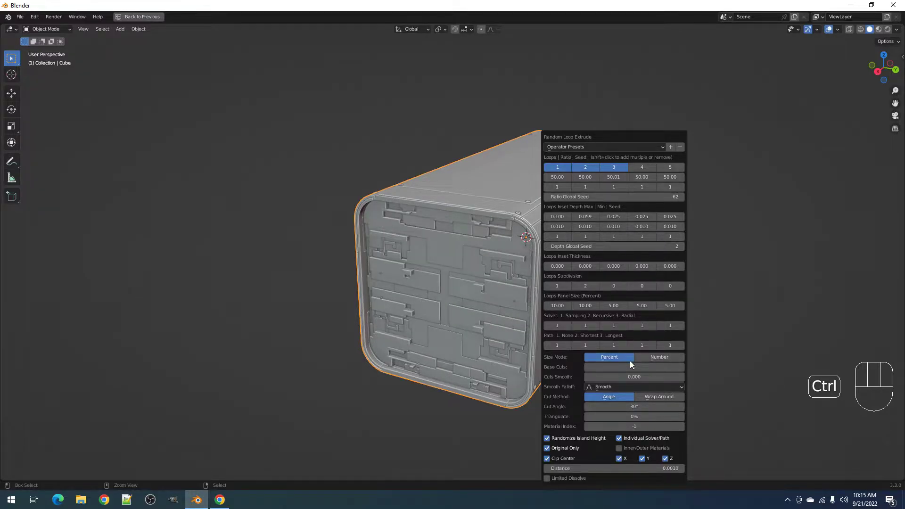
ctrl+scroll(632, 366, up, 2)
- Raise Ratio Global Seed up to 112 to reshuffle the front-face panels
ctrl+scroll(633, 367, up, 1)
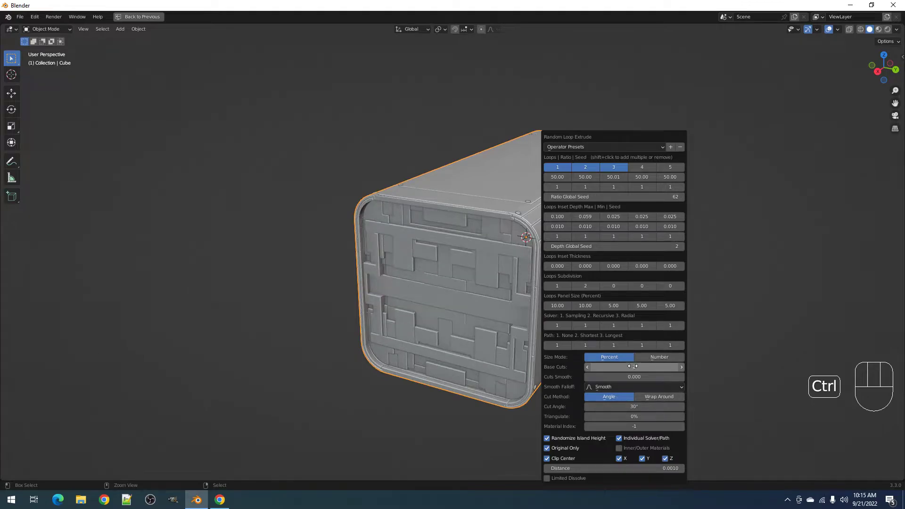
ctrl+scroll(633, 367, up, 1)
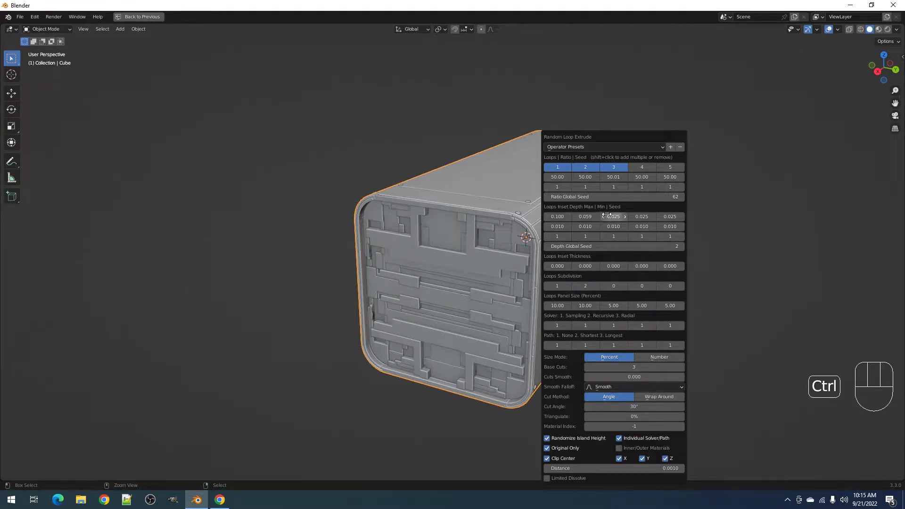
ctrl+scroll(605, 200, up, 2)
ctrl+scroll(604, 200, down, 1)
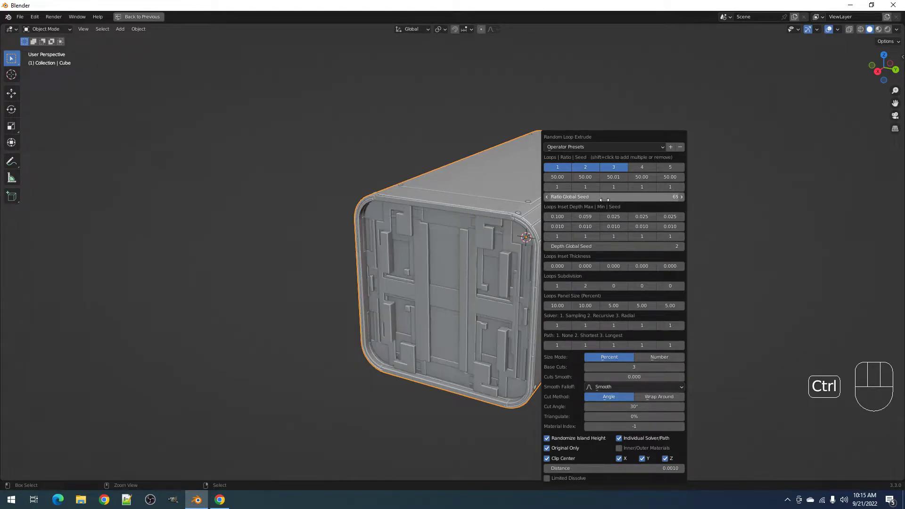
ctrl+scroll(615, 369, up, 3)
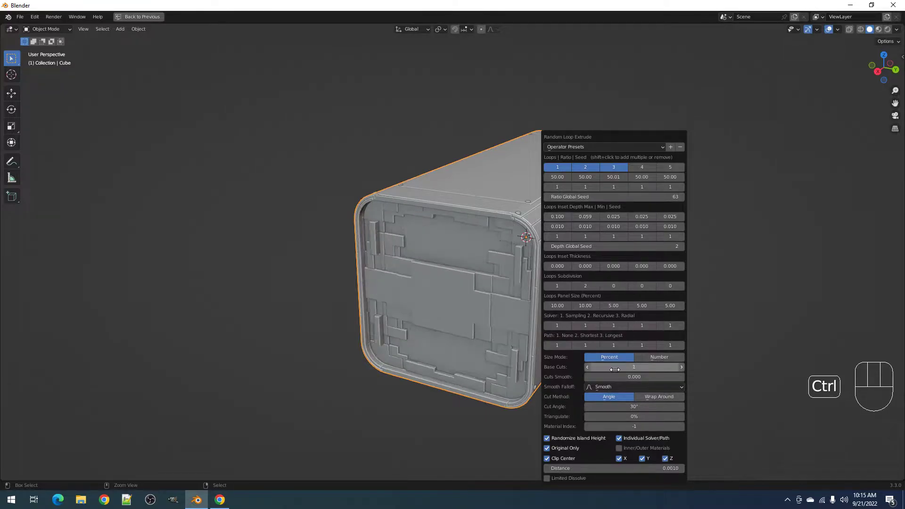
ctrl+scroll(615, 368, down, 2)
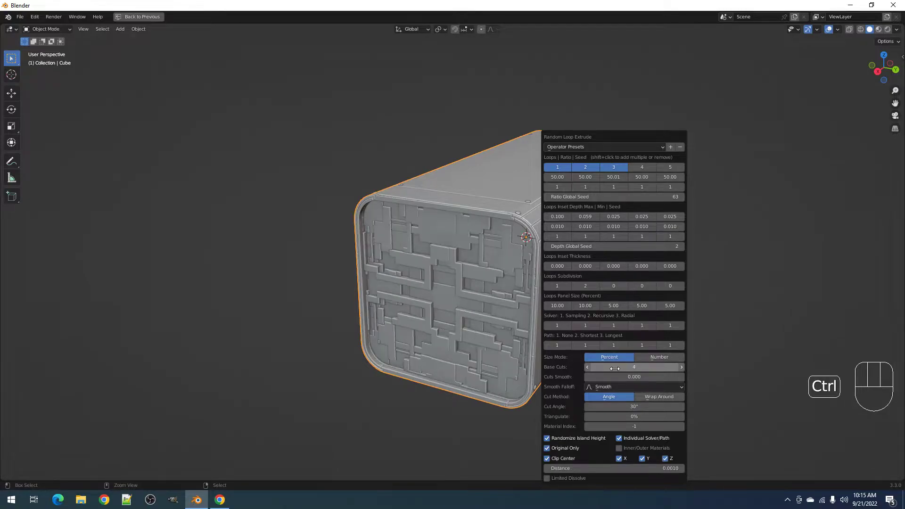
ctrl+scroll(597, 197, up, 1)
ctrl+scroll(598, 196, up, 4)
ctrl+scroll(598, 196, up, 1)
ctrl+scroll(597, 196, up, 2)
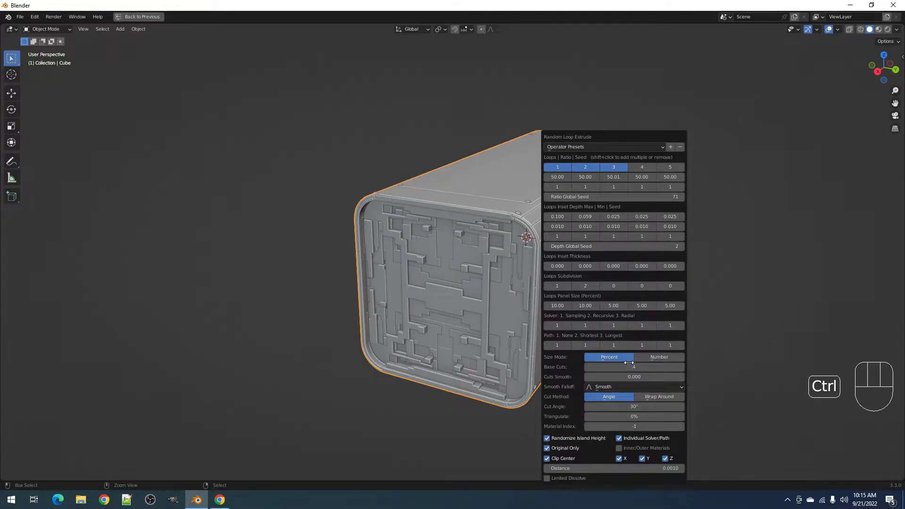
ctrl+scroll(630, 366, up, 1)
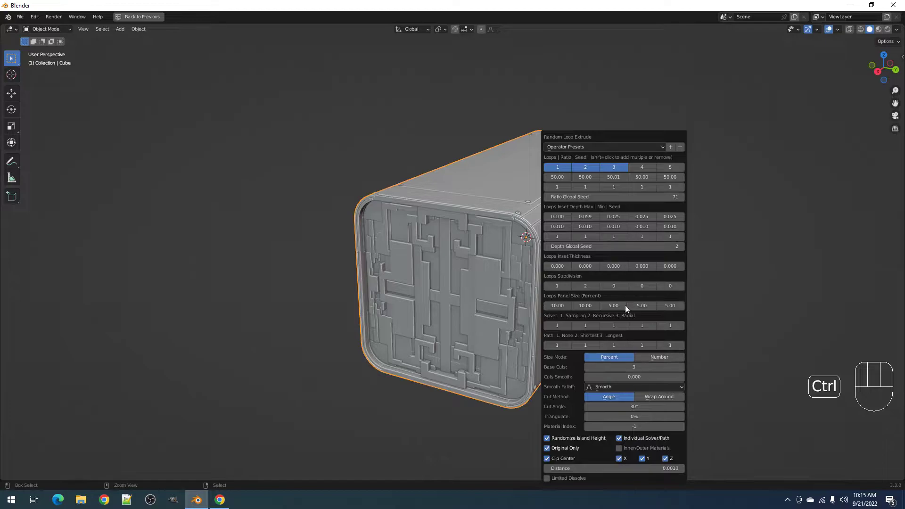
ctrl+scroll(604, 196, up, 2)
ctrl+scroll(604, 196, up, 1)
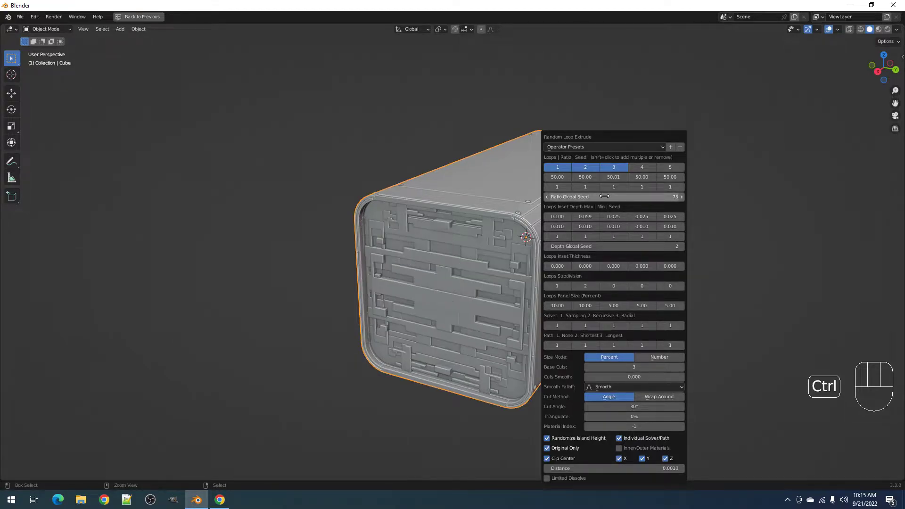
ctrl+scroll(605, 196, up, 7)
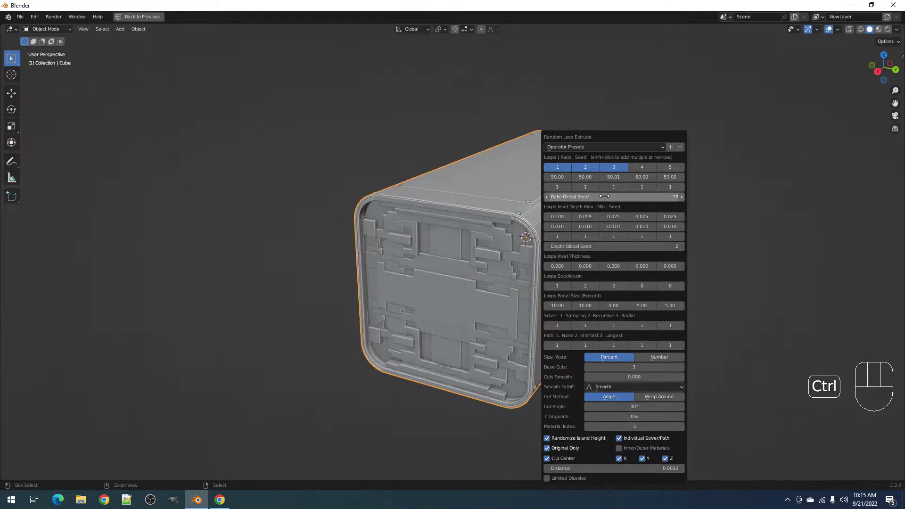
ctrl+scroll(604, 196, up, 8)
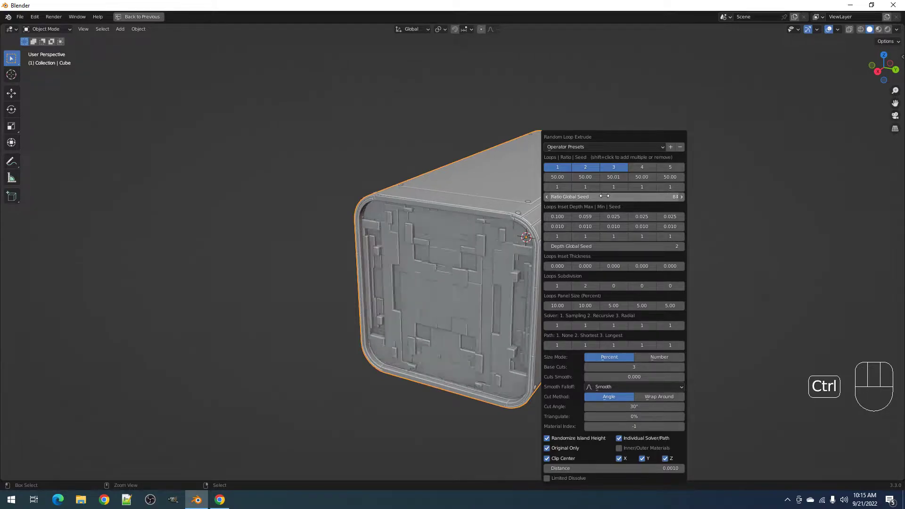
ctrl+scroll(604, 196, up, 4)
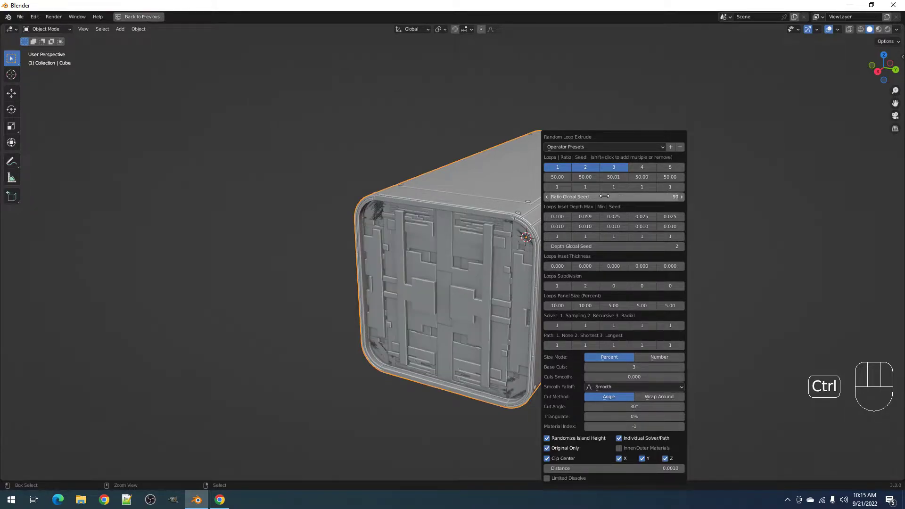
ctrl+scroll(604, 196, up, 4)
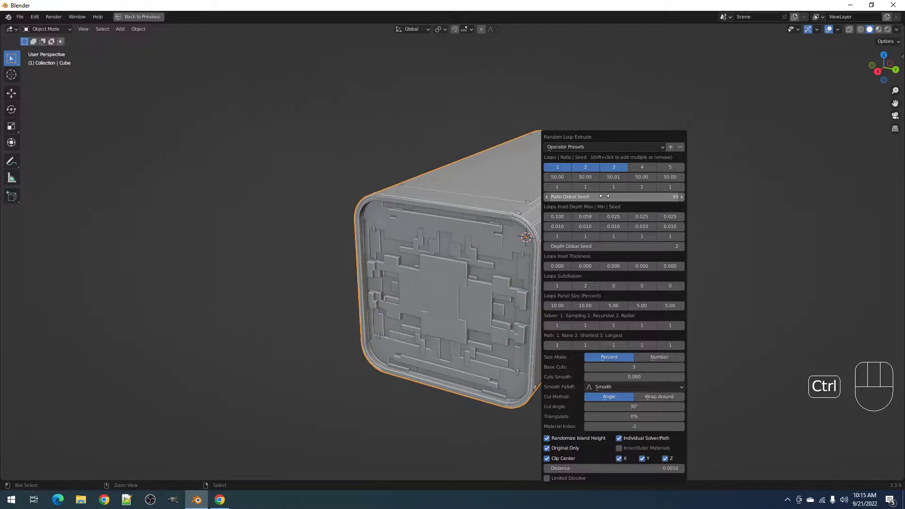
- Set the first loop's Panel Size to 15
click(555, 306)
text(15)
key(Return)
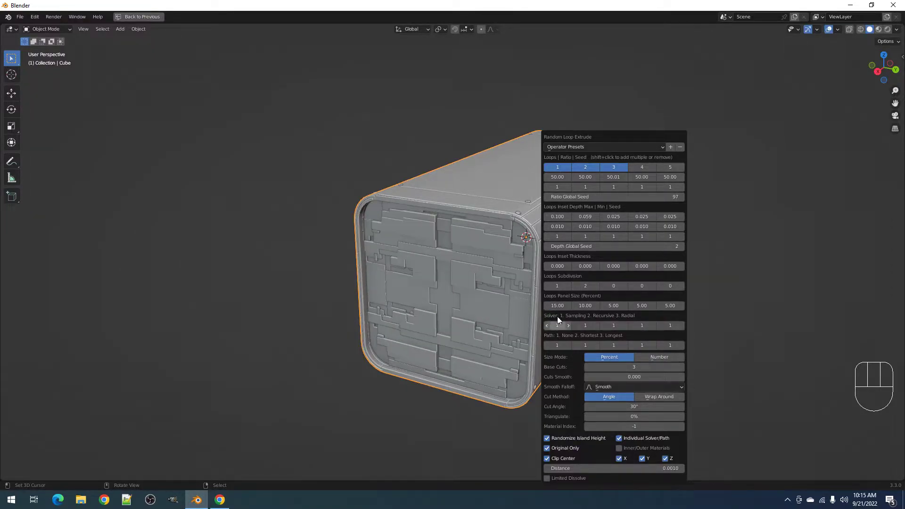
ctrl+scroll(595, 197, up, 2)
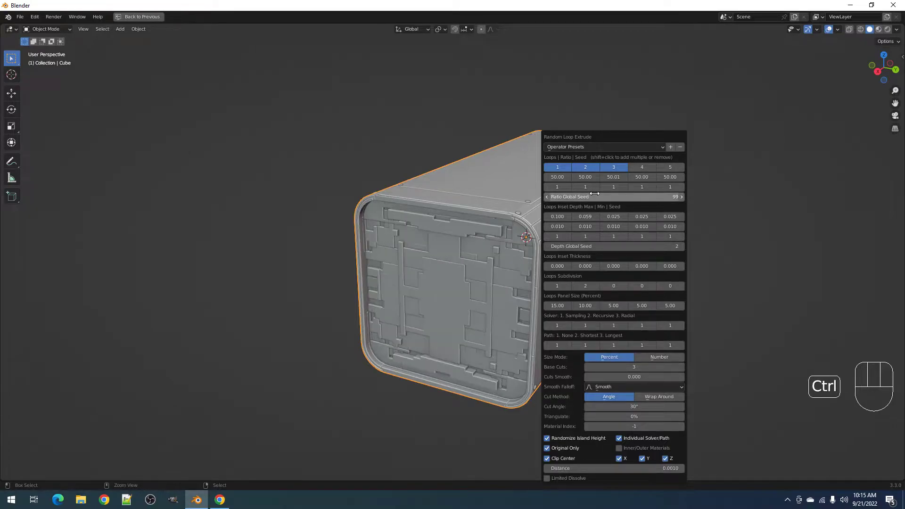
ctrl+scroll(594, 194, up, 7)
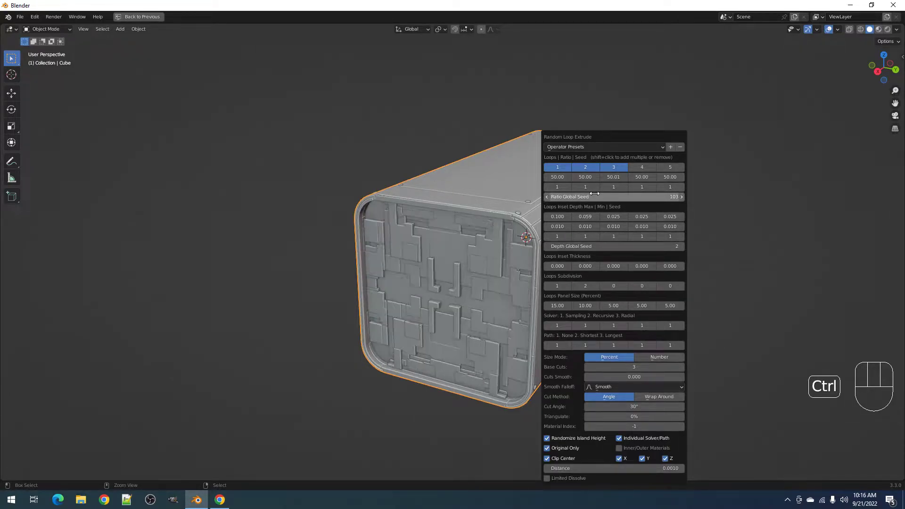
ctrl+scroll(595, 194, up, 1)
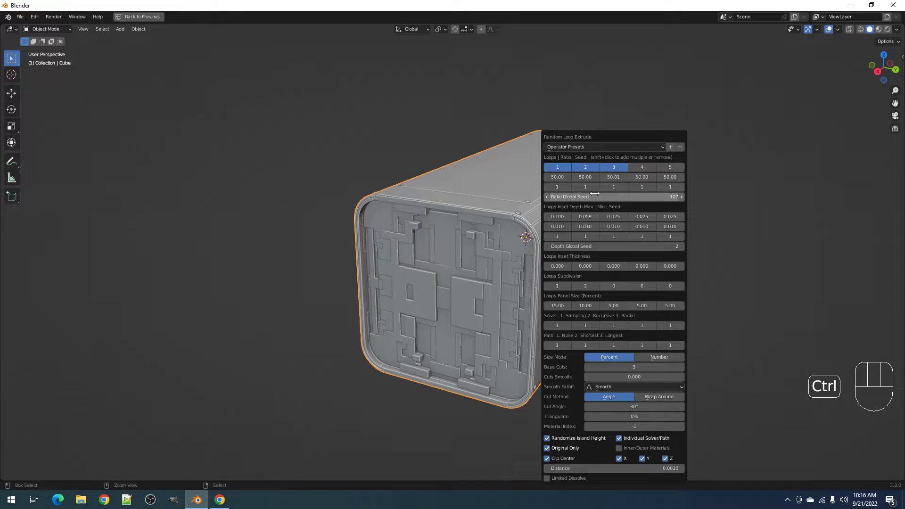
ctrl+scroll(595, 193, up, 1)
ctrl+scroll(617, 417, up, 1)
- Set Triangulate to 5%, after briefly trying 2%
double_click(606, 417)
text(2)
click(567, 416)
double_click(609, 417)
text(5)
click(554, 410)
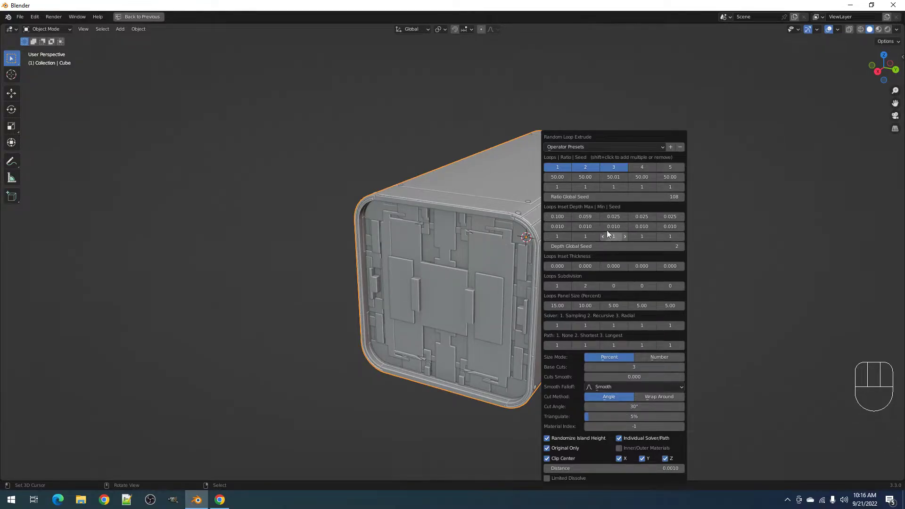
- Orbit, pan and zoom around the box to inspect the vertical greeble columns
ctrl+scroll(603, 198, up, 1)
ctrl+scroll(603, 198, up, 1)
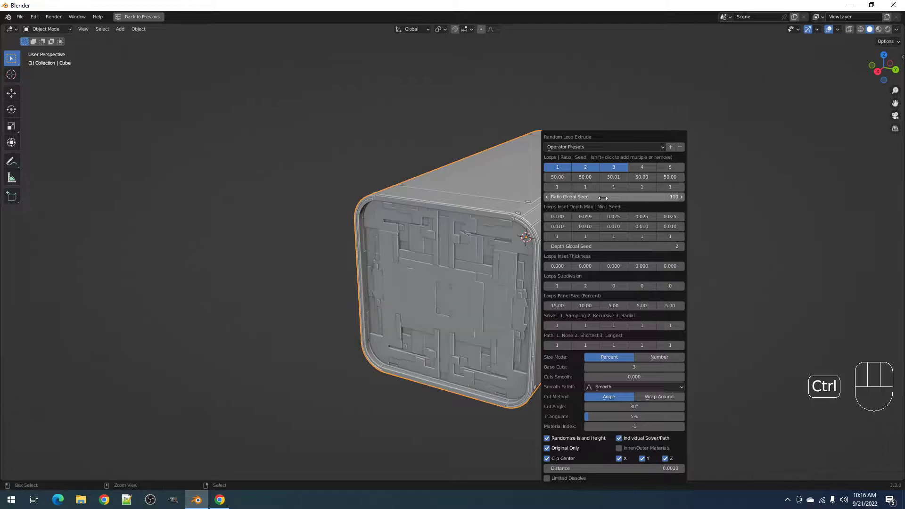
ctrl+scroll(603, 198, up, 1)
ctrl+scroll(602, 198, up, 1)
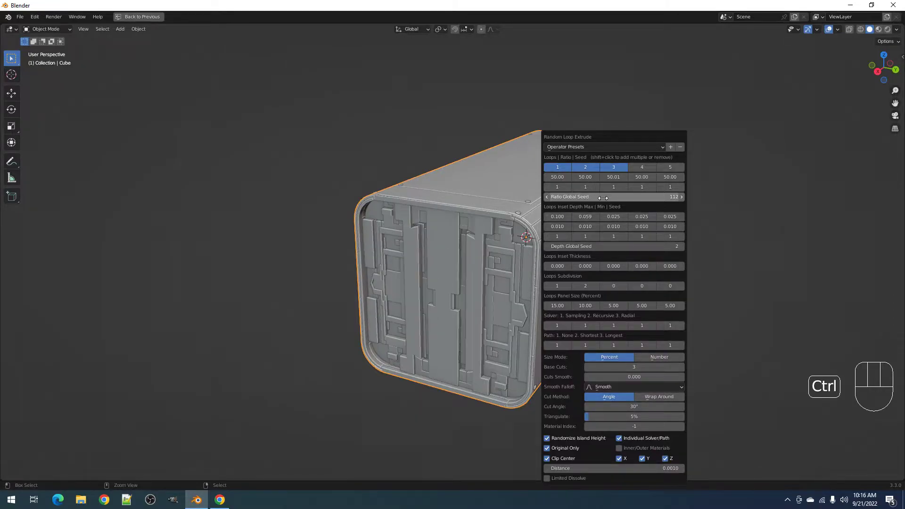
middle_drag(456, 333, 506, 309)
scroll(506, 309, up, 3)
middle_drag(629, 323, 592, 338)
shift+middle_drag(593, 338, 530, 298)
scroll(502, 287, down, 3)
scroll(542, 288, up, 1)
middle_drag(563, 270, 560, 282)
- Set Base Cuts to 3 and orbit to face the box front
key(F9)
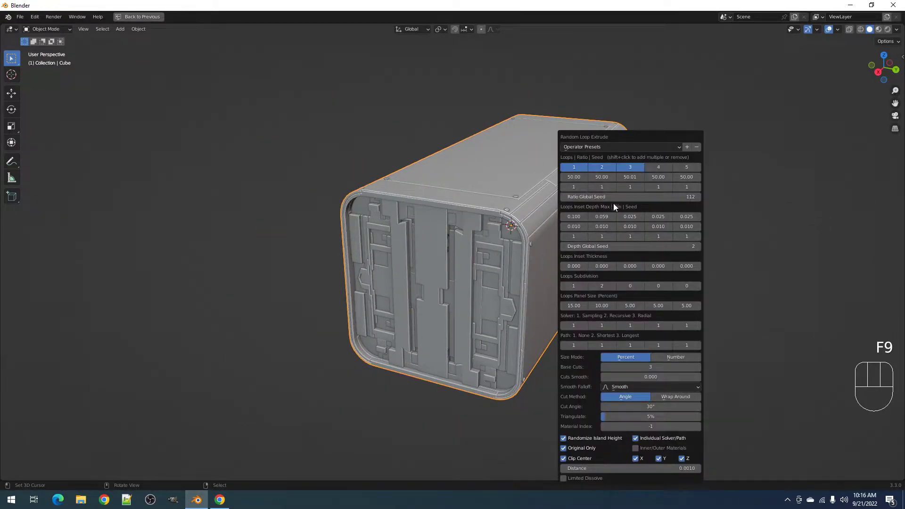
ctrl+scroll(613, 197, up, 2)
ctrl+scroll(613, 198, down, 4)
ctrl+scroll(614, 198, up, 14)
ctrl+scroll(613, 197, up, 3)
ctrl+scroll(614, 197, up, 2)
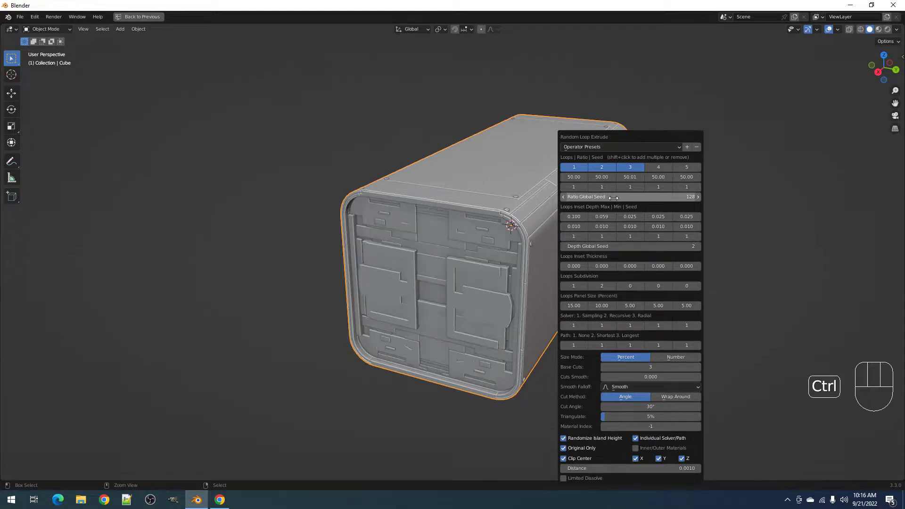
middle_drag(503, 269, 547, 269)
scroll(554, 243, down, 2)
- Cycle Ratio Global Seed up to 176 for a denser front-face layout
key(F9)
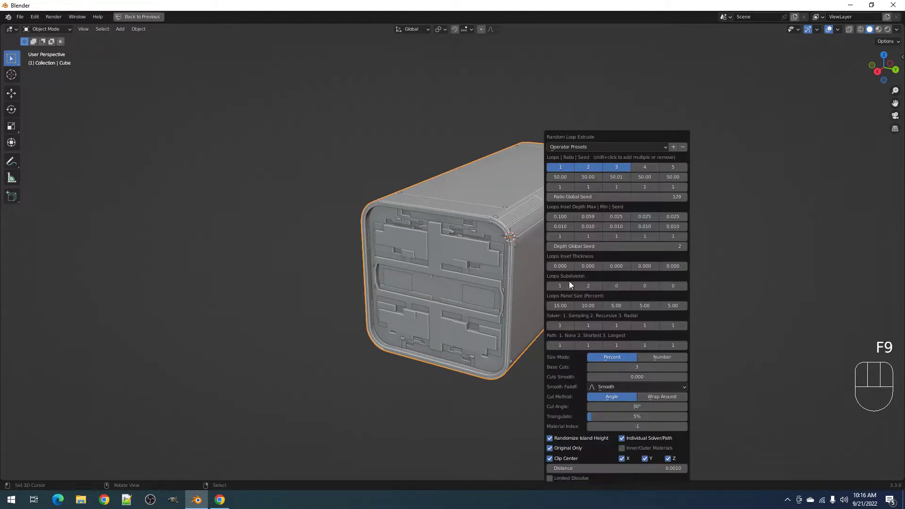
ctrl+scroll(636, 367, up, 1)
ctrl+scroll(637, 367, up, 3)
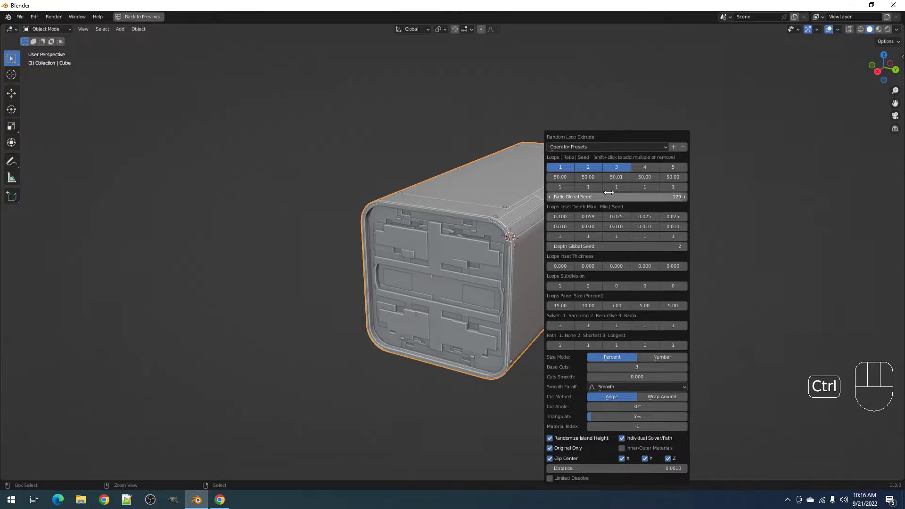
ctrl+scroll(610, 196, up, 4)
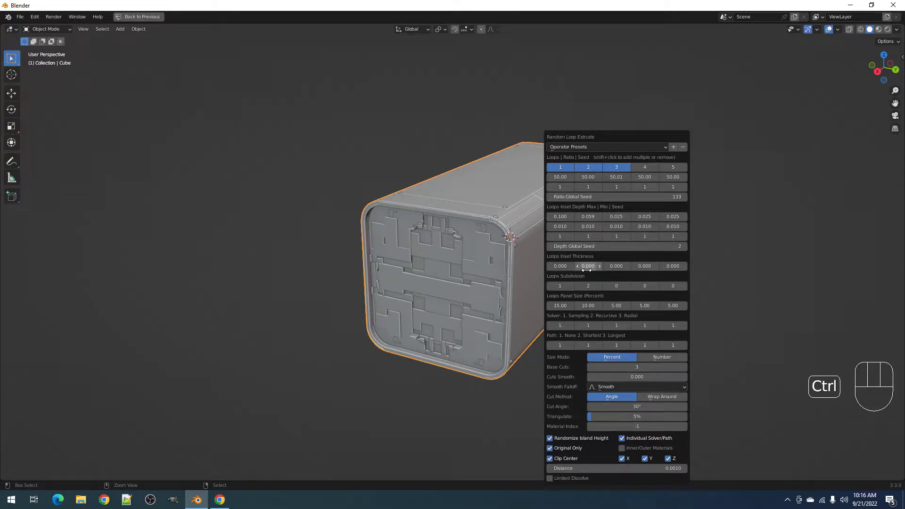
ctrl+scroll(564, 305, up, 1)
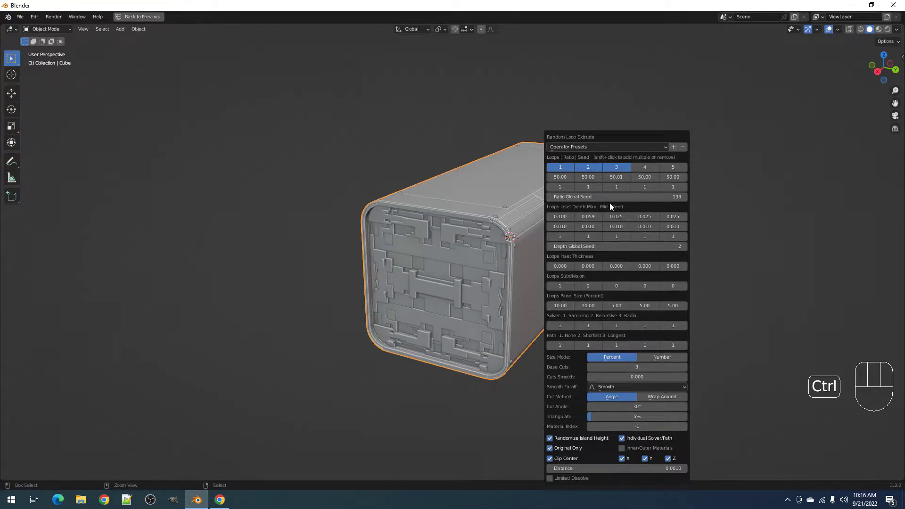
ctrl+scroll(609, 196, up, 1)
ctrl+scroll(609, 197, up, 1)
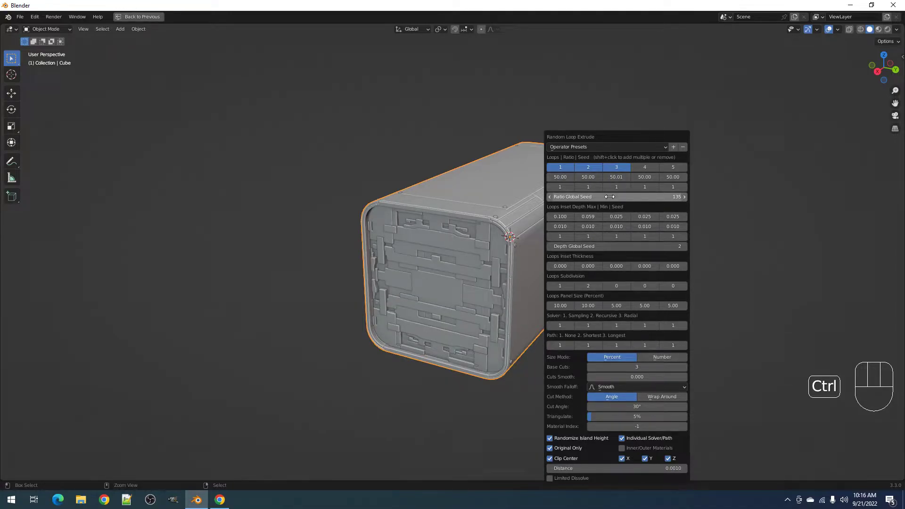
ctrl+scroll(610, 196, up, 2)
ctrl+scroll(610, 196, up, 2)
ctrl+scroll(583, 286, up, 1)
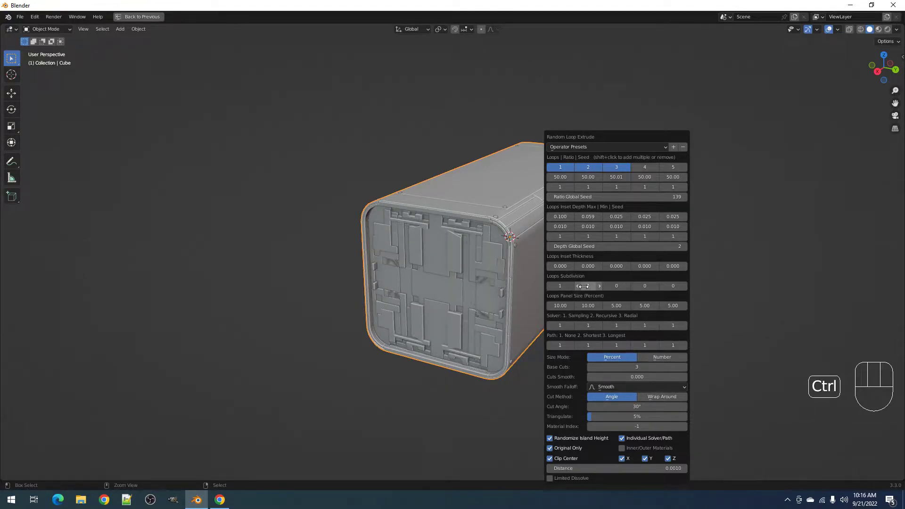
ctrl+scroll(599, 197, up, 3)
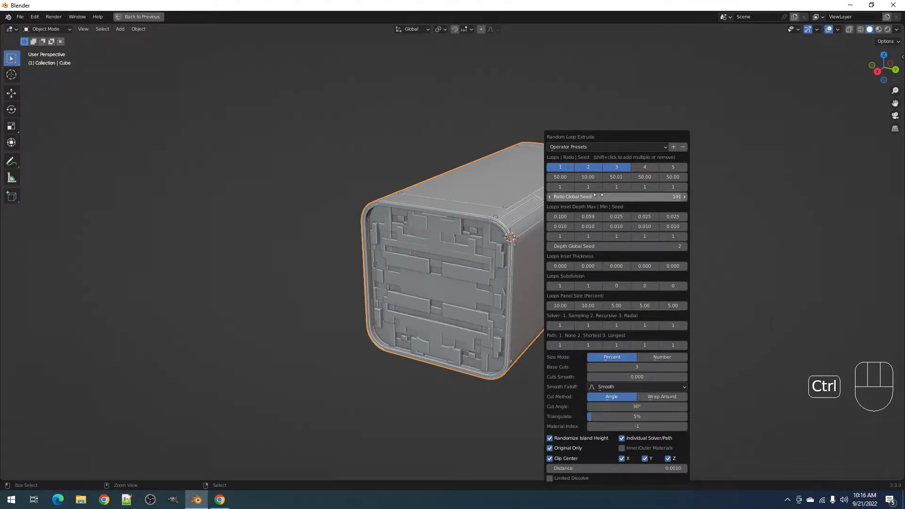
ctrl+scroll(598, 195, up, 5)
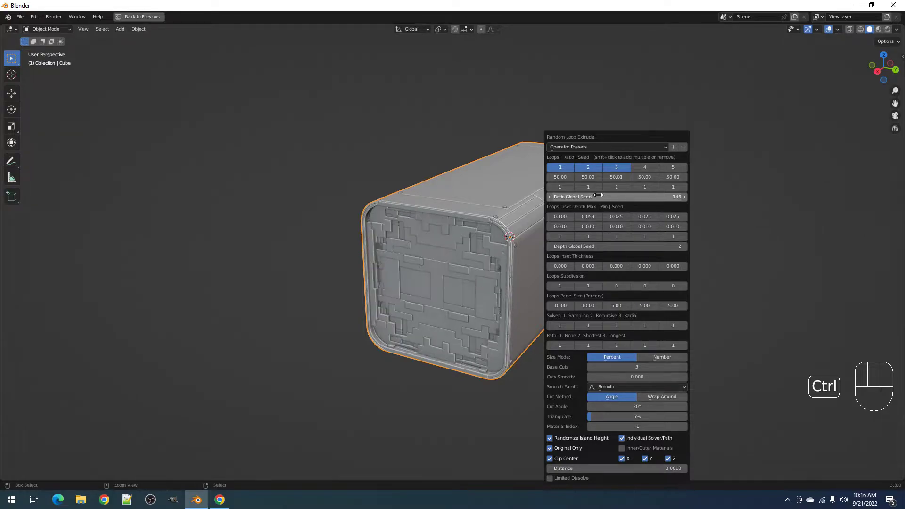
ctrl+scroll(598, 195, up, 1)
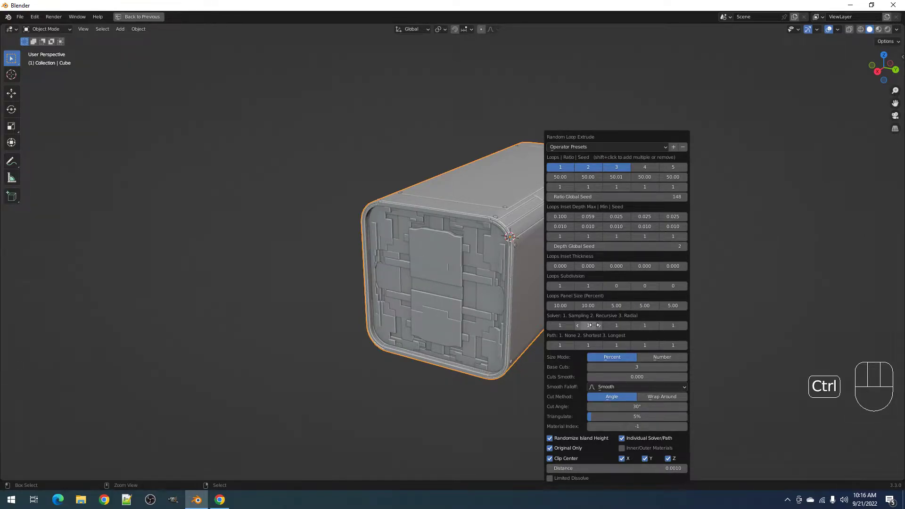
ctrl+scroll(589, 344, up, 2)
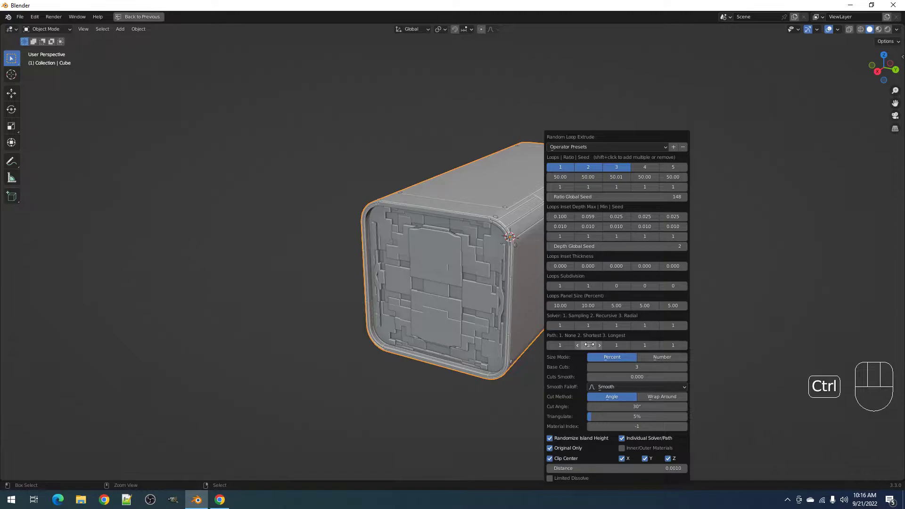
ctrl+scroll(608, 365, up, 2)
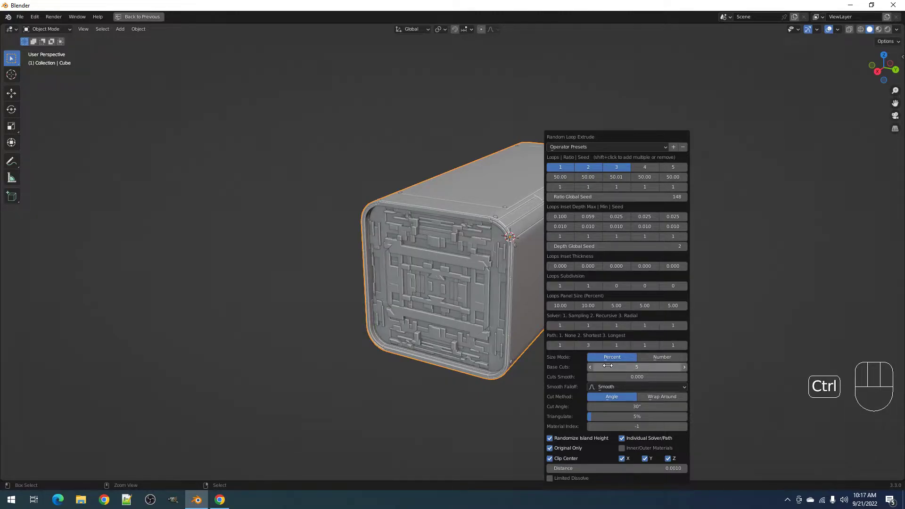
ctrl+scroll(608, 366, up, 1)
ctrl+scroll(607, 364, down, 6)
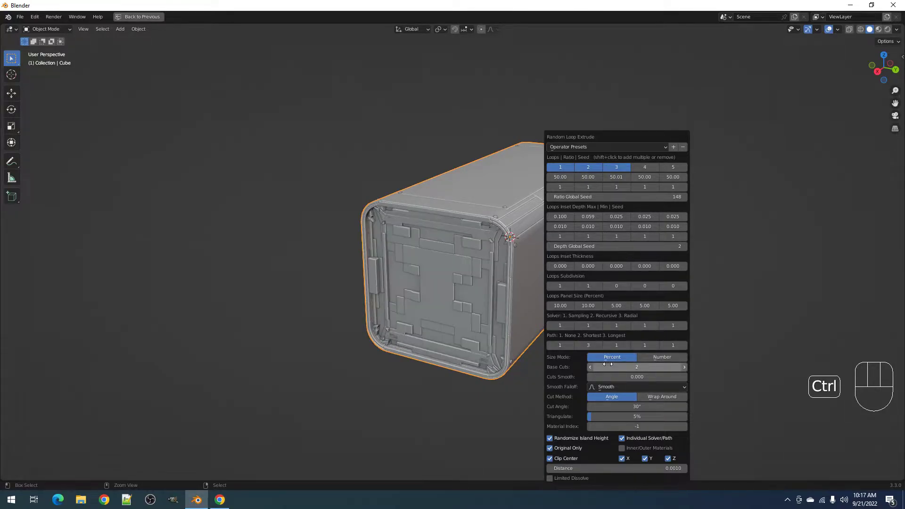
ctrl+scroll(607, 364, up, 3)
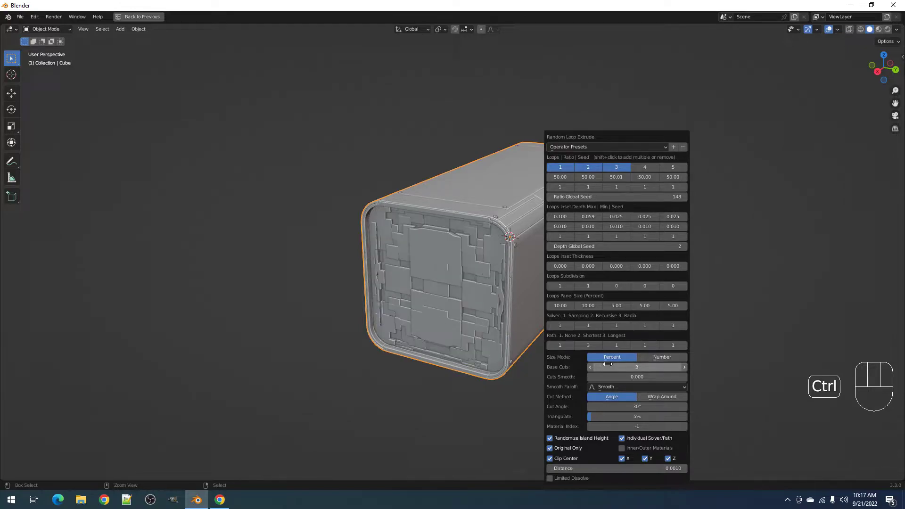
ctrl+scroll(587, 197, up, 4)
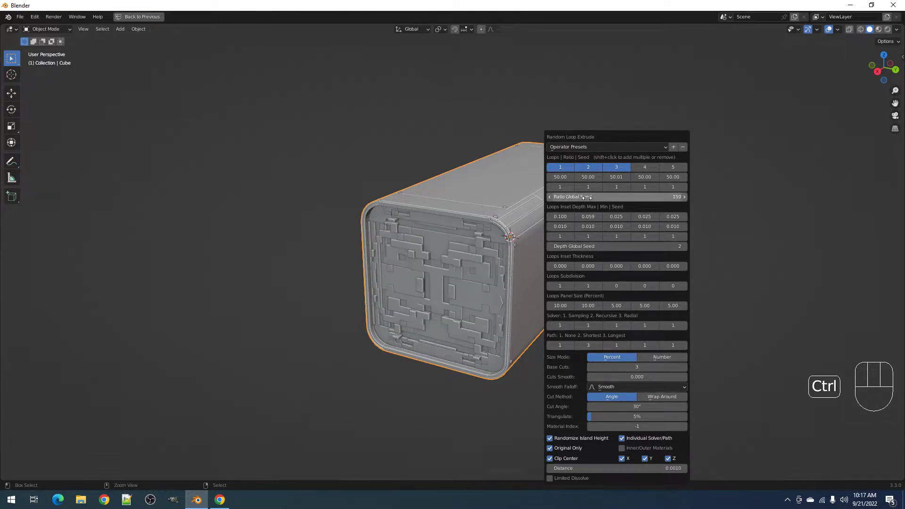
ctrl+scroll(587, 198, up, 3)
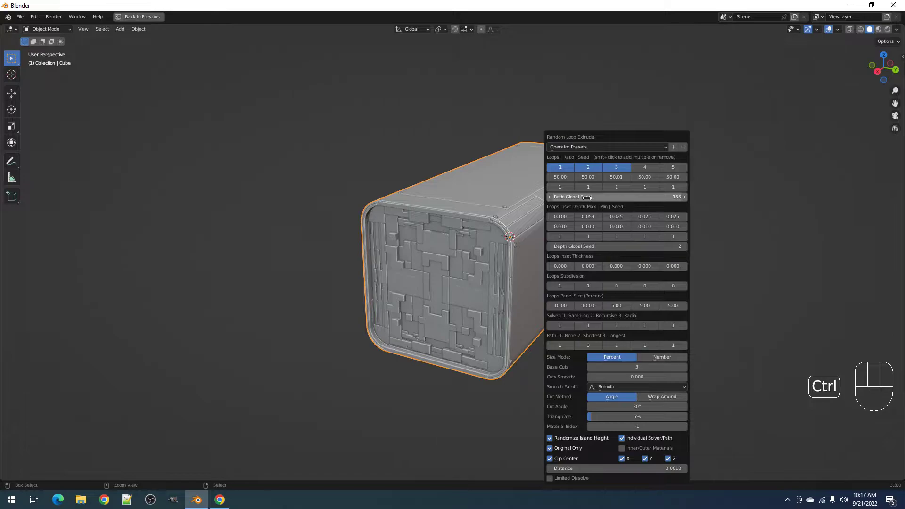
ctrl+scroll(587, 197, up, 6)
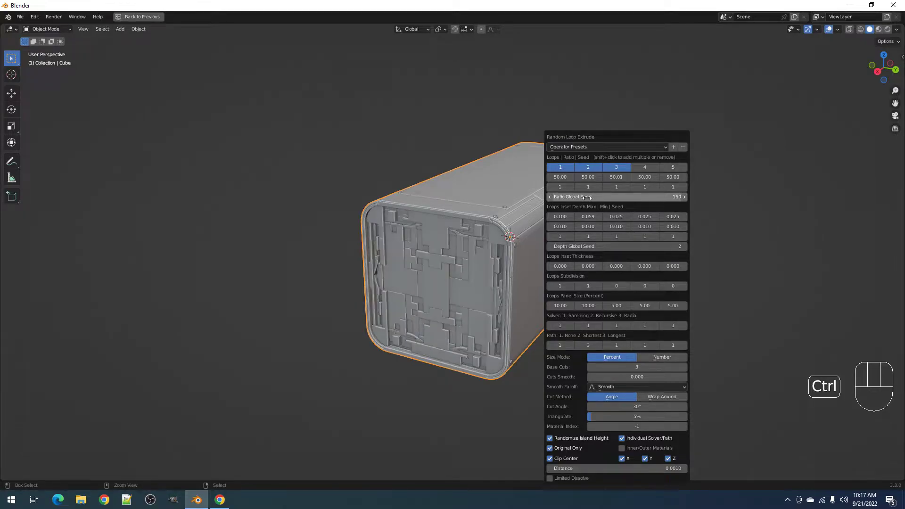
ctrl+scroll(587, 197, up, 1)
- Set Depth Global Seed to 6
ctrl+scroll(587, 197, down, 1)
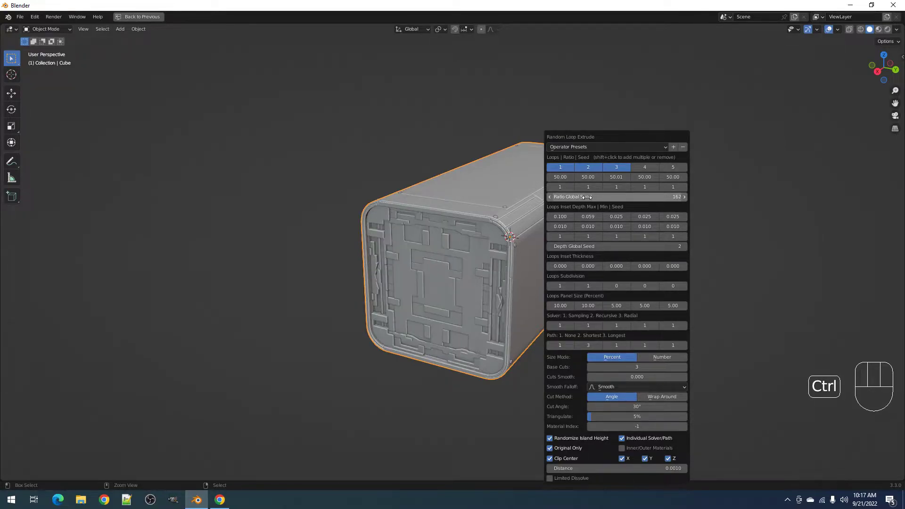
ctrl+scroll(593, 248, up, 2)
ctrl+scroll(593, 248, up, 2)
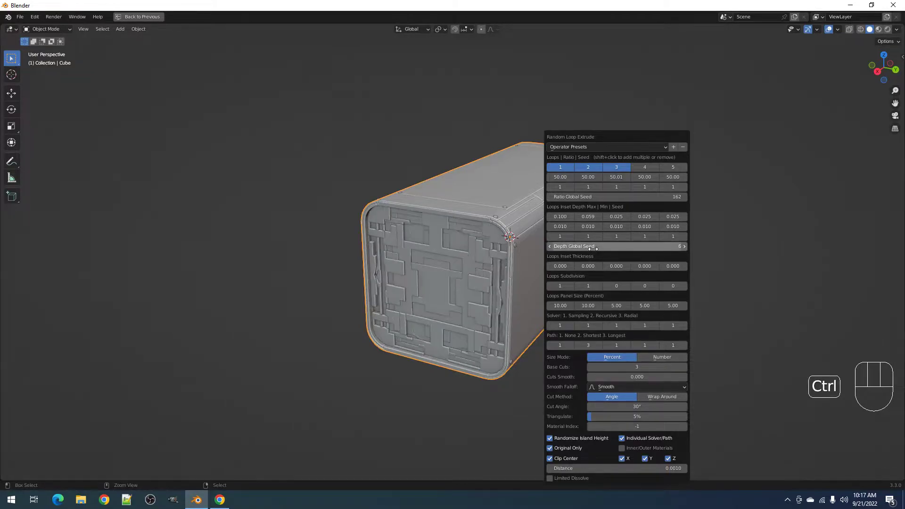
ctrl+scroll(597, 197, up, 6)
ctrl+scroll(598, 197, up, 6)
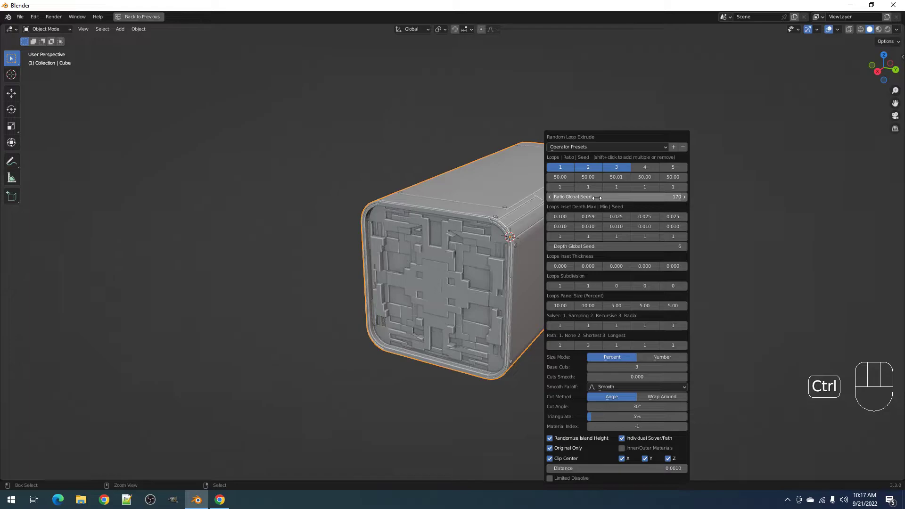
ctrl+scroll(597, 197, up, 2)
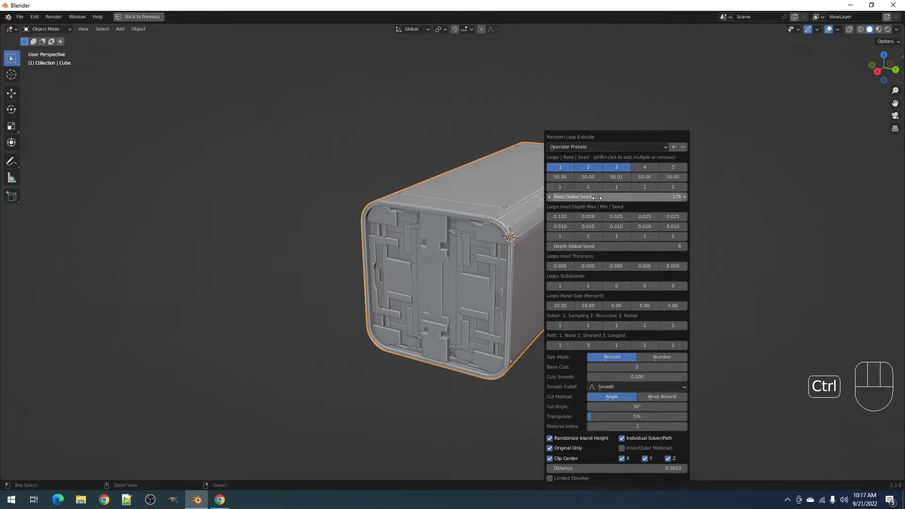
ctrl+scroll(597, 198, up, 4)
- Reset the Ratio Global Seed to 1 and view the box side-on
click(592, 198)
text(180)
key(Return)
ctrl+scroll(573, 199, up, 2)
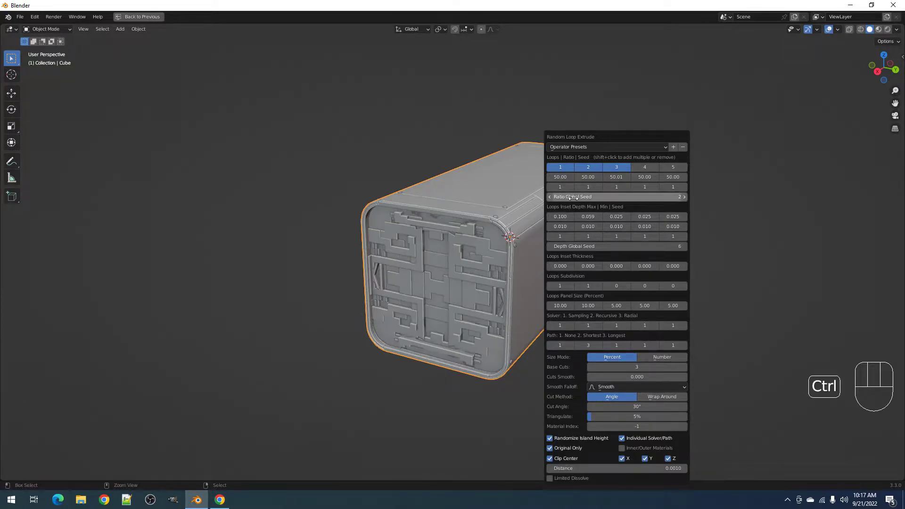
ctrl+scroll(573, 198, up, 1)
alt+middle_drag(549, 218, 526, 272)
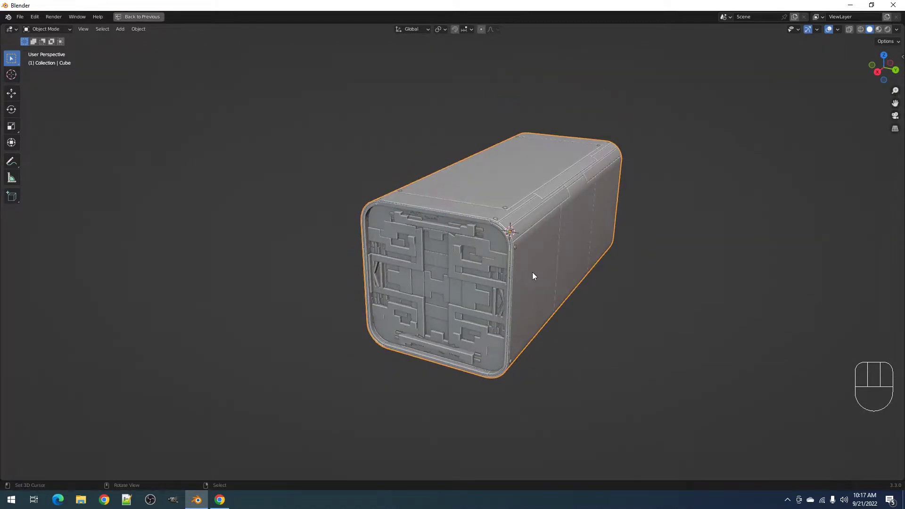
- In the Random Loop Extrude panel, set Base Cuts to 3 and Ratio Global Seed to 11
key(F9)
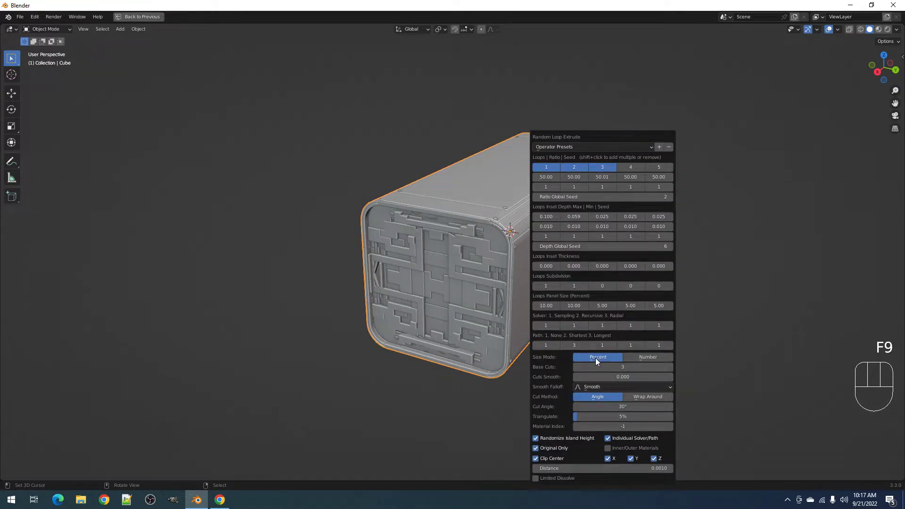
ctrl+scroll(597, 365, up, 1)
ctrl+scroll(597, 364, down, 2)
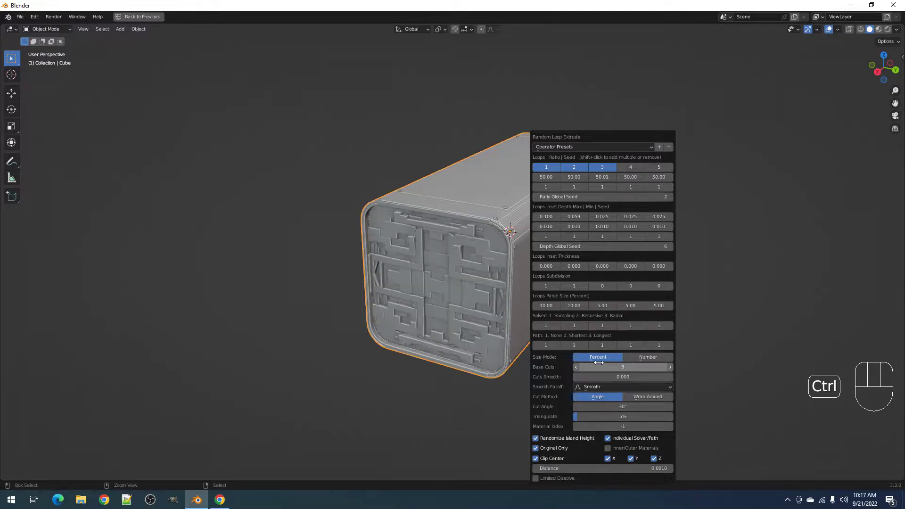
ctrl+scroll(584, 193, up, 2)
ctrl+scroll(583, 193, up, 3)
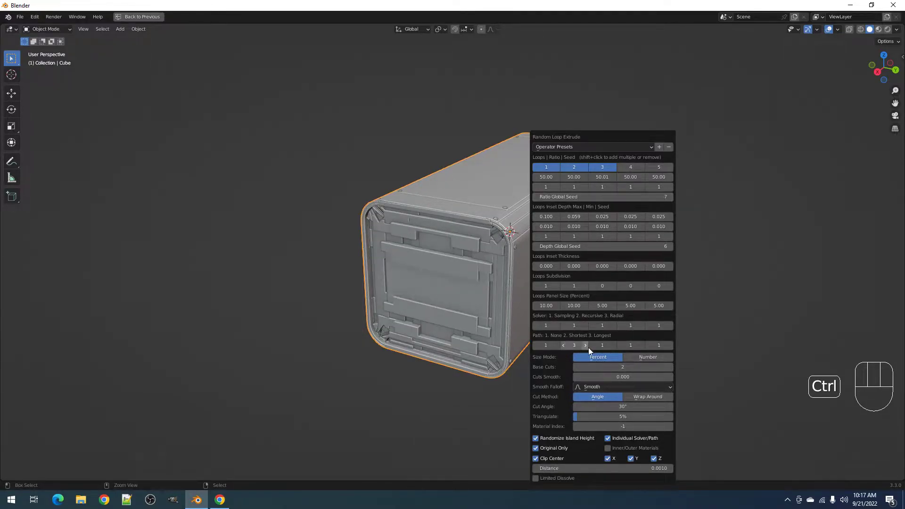
ctrl+scroll(597, 366, up, 1)
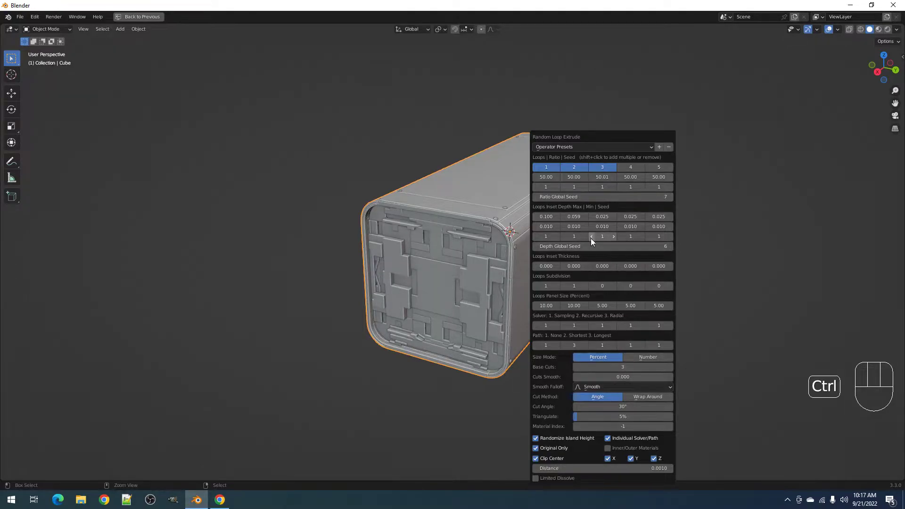
ctrl+scroll(584, 197, up, 3)
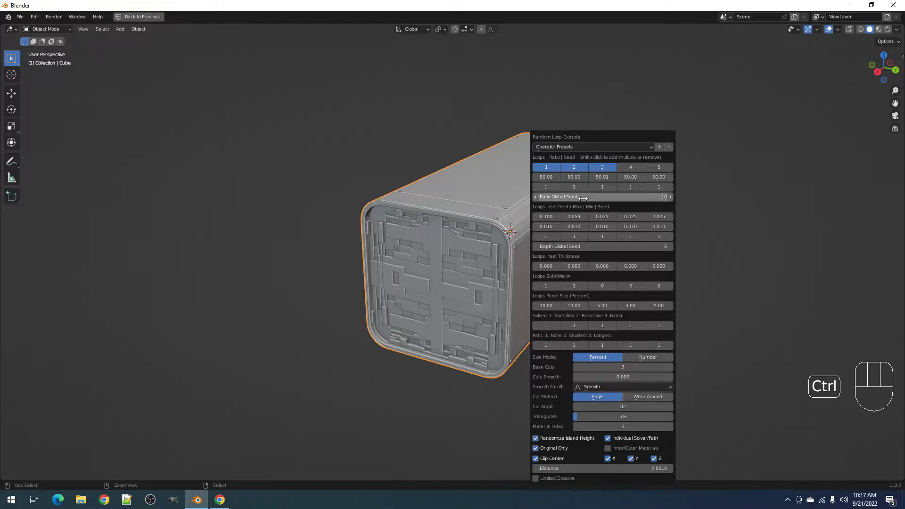
ctrl+scroll(584, 198, up, 1)
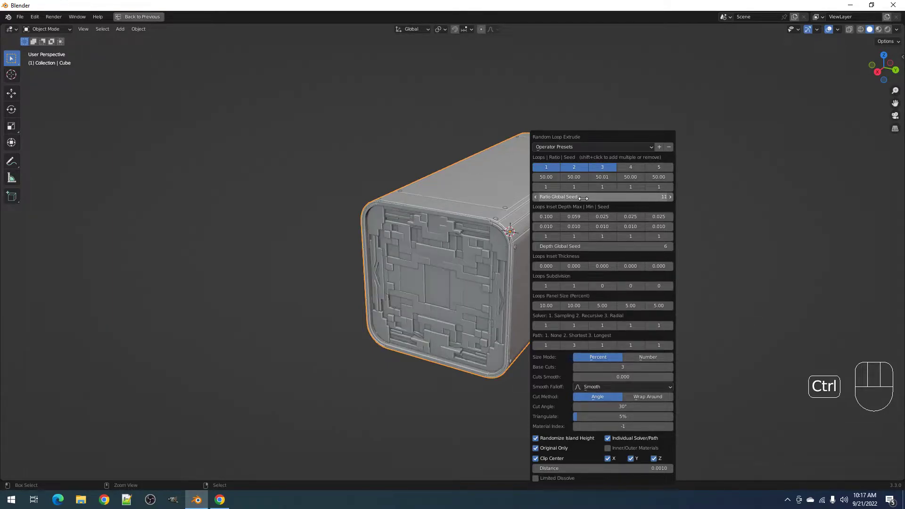
click(569, 306)
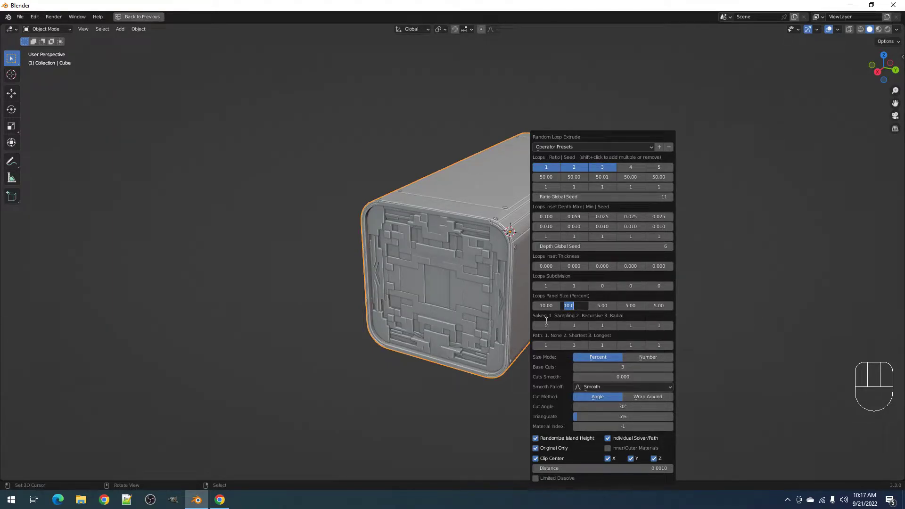
- Set the second loop's Panel Size to 20 and step the Depth Global Seed to 14
text(20)
key(Return)
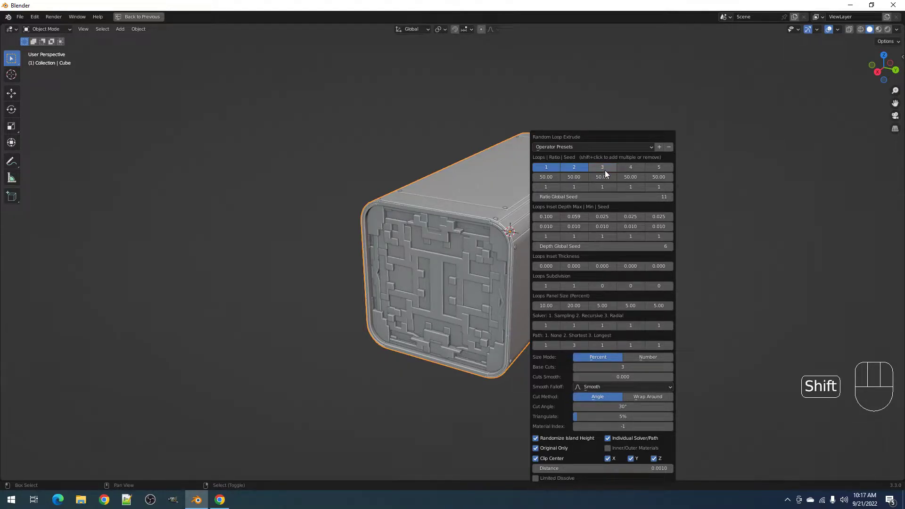
ctrl+scroll(572, 347, up, 1)
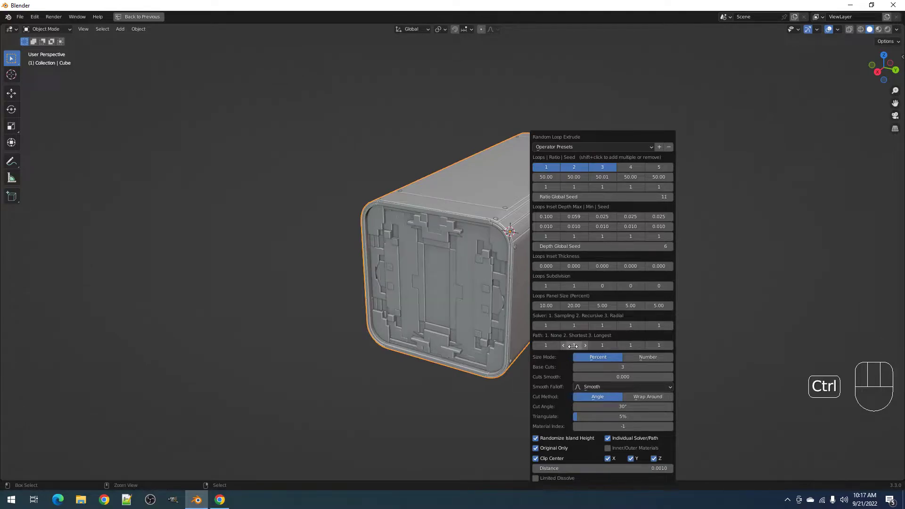
ctrl+scroll(594, 195, up, 1)
ctrl+scroll(595, 194, down, 1)
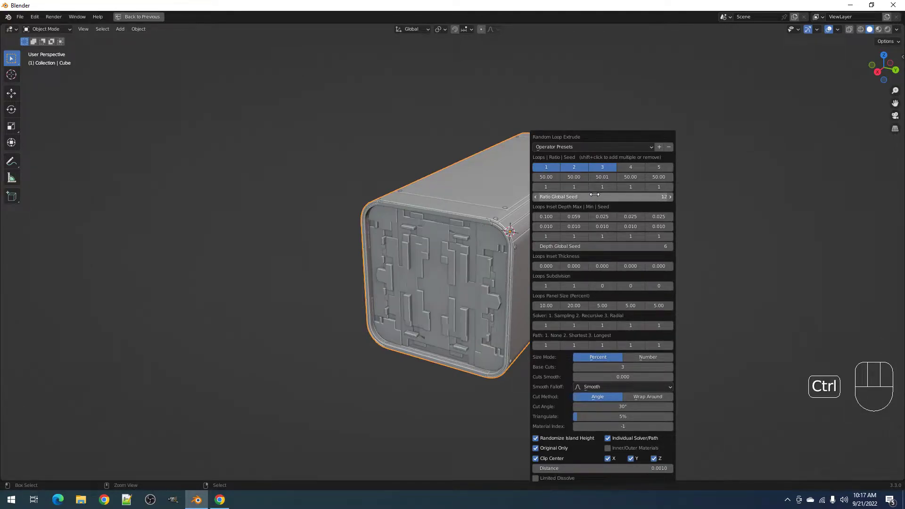
ctrl+scroll(593, 246, up, 1)
ctrl+scroll(593, 246, up, 4)
ctrl+scroll(595, 246, up, 3)
ctrl+scroll(602, 196, up, 1)
- Cycle the Ratio Global Seed through values, settling on 9 for blocky vertical greeble columns
ctrl+scroll(602, 194, up, 5)
ctrl+scroll(602, 195, up, 7)
ctrl+scroll(602, 195, up, 1)
ctrl+scroll(602, 195, up, 2)
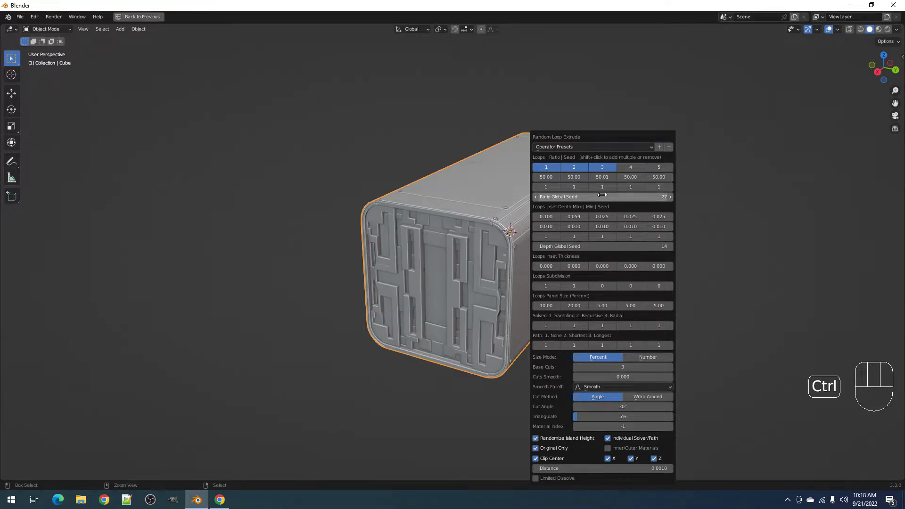
ctrl+scroll(602, 195, up, 7)
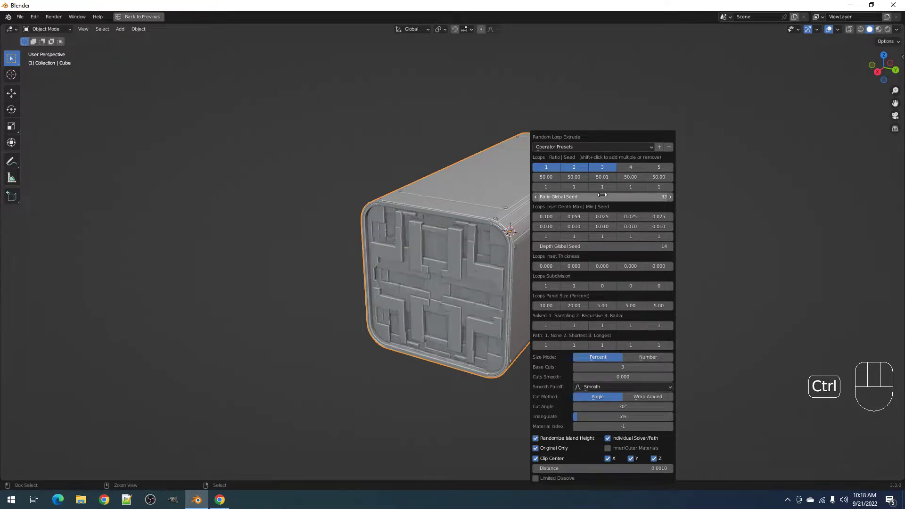
ctrl+scroll(602, 195, up, 3)
ctrl+scroll(602, 195, down, 2)
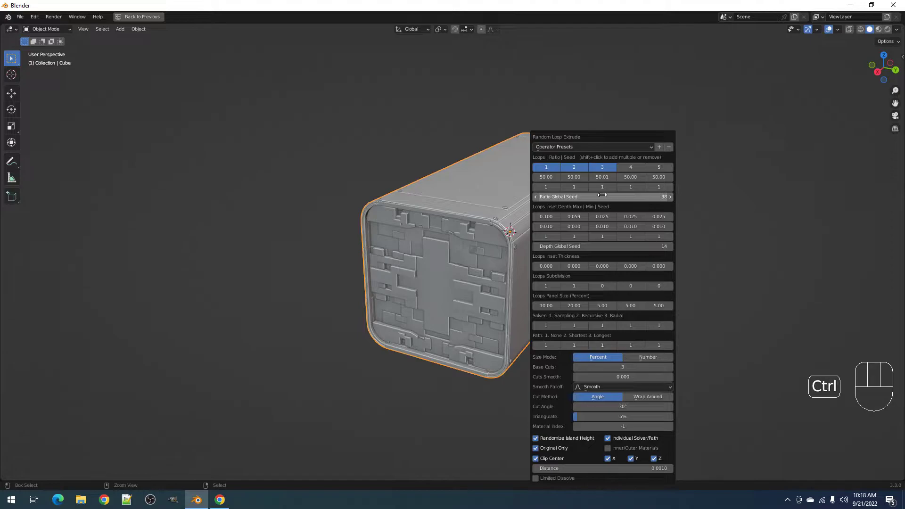
ctrl+scroll(602, 194, down, 20)
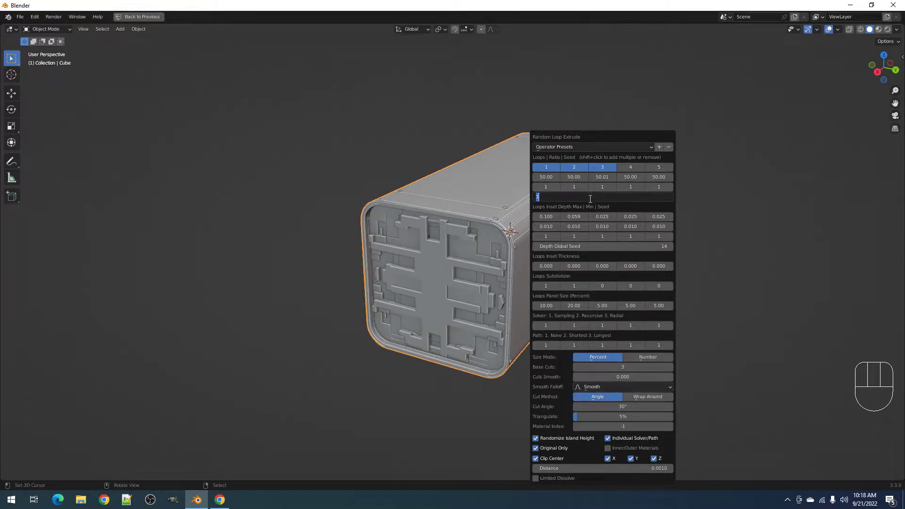
ctrl+scroll(582, 198, up, 3)
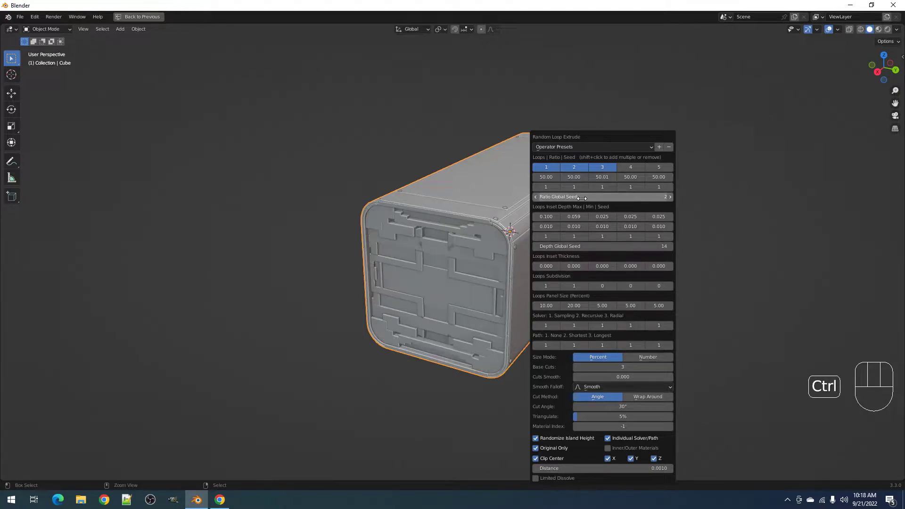
ctrl+scroll(582, 198, up, 3)
ctrl+scroll(582, 198, up, 2)
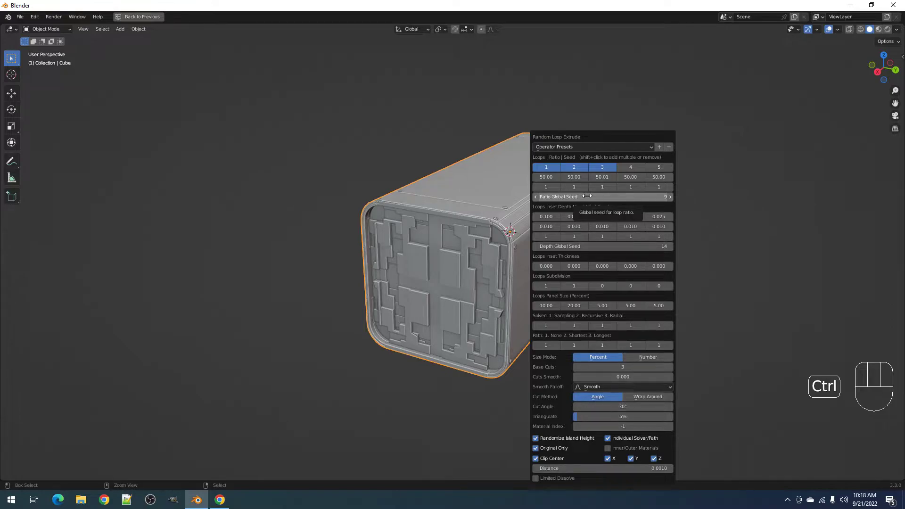
- Reroll the Ratio Global Seed, entering 9 as an exact value
ctrl+scroll(586, 196, up, 4)
ctrl+scroll(587, 196, up, 9)
ctrl+scroll(586, 196, up, 10)
ctrl+scroll(587, 196, down, 1)
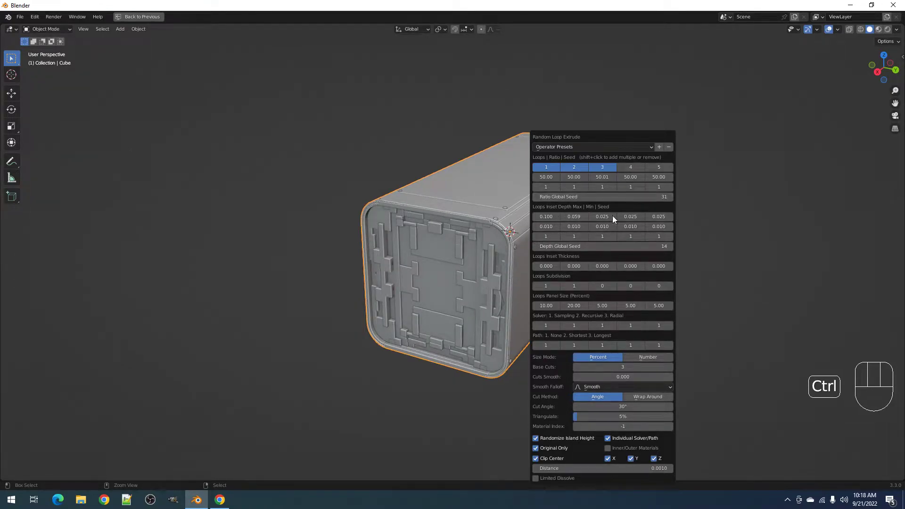
ctrl+scroll(604, 198, down, 15)
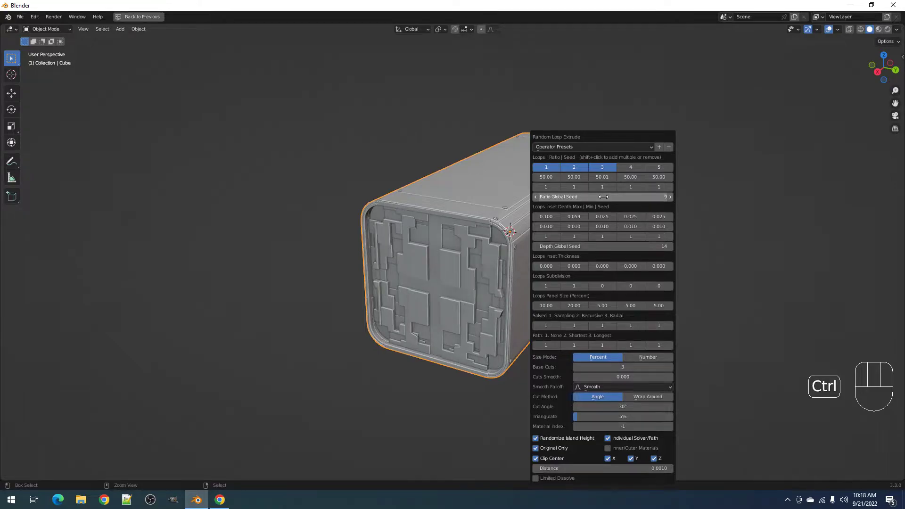
ctrl+scroll(604, 196, up, 5)
click(604, 197)
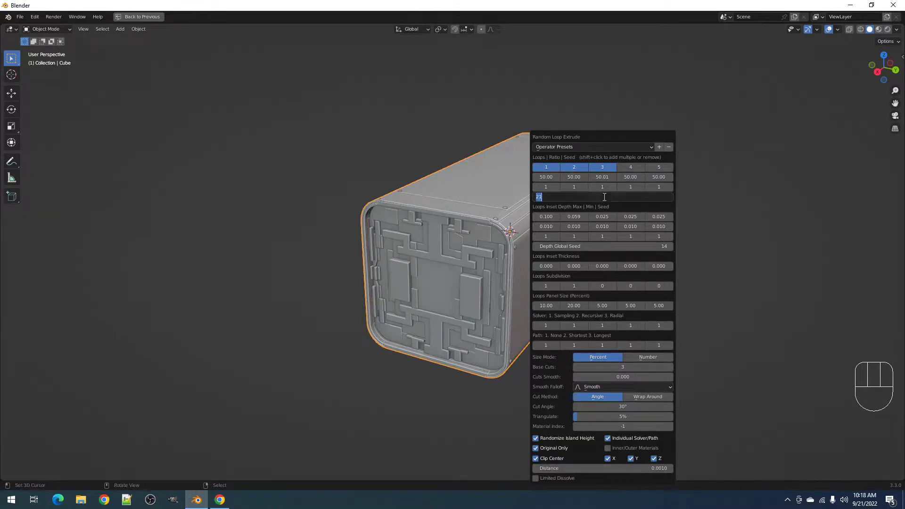
key(Return)
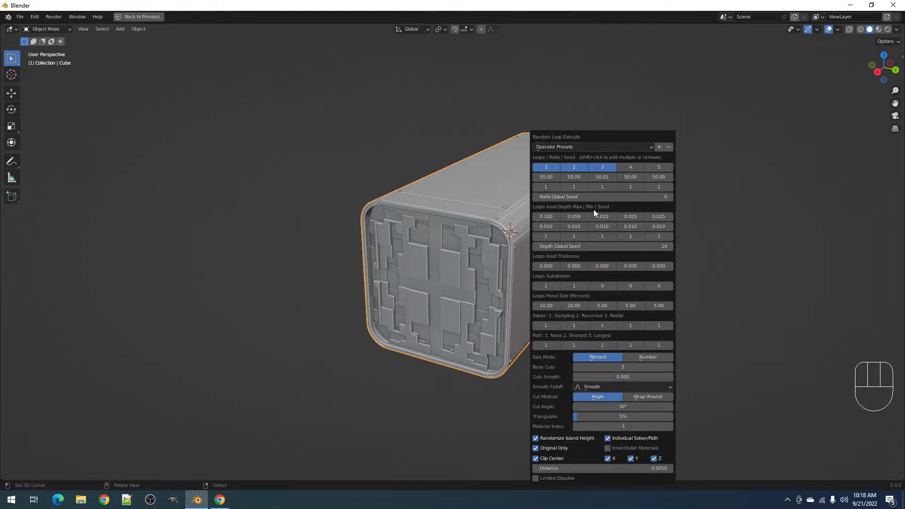
- Keep rerolling the global seeds, settling on ratio 32 and depth 16 with 2 base cuts
ctrl+scroll(595, 250, up, 2)
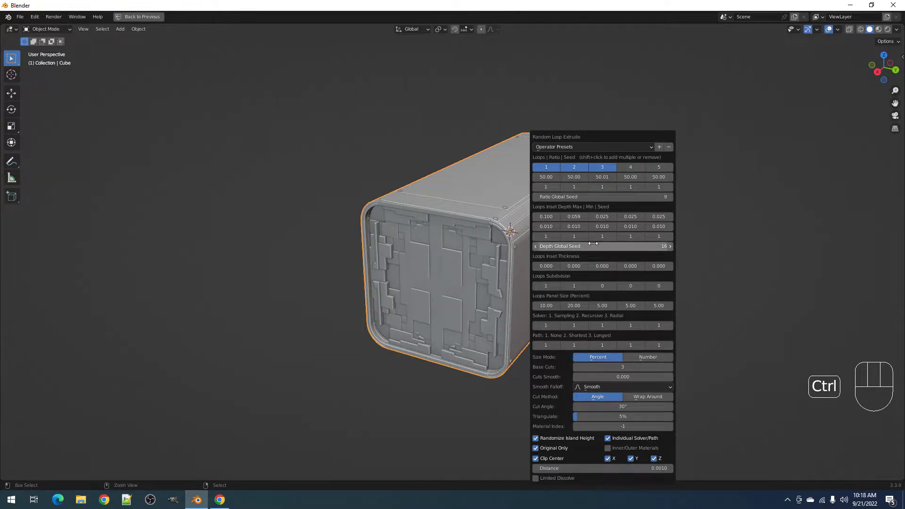
ctrl+scroll(588, 197, up, 2)
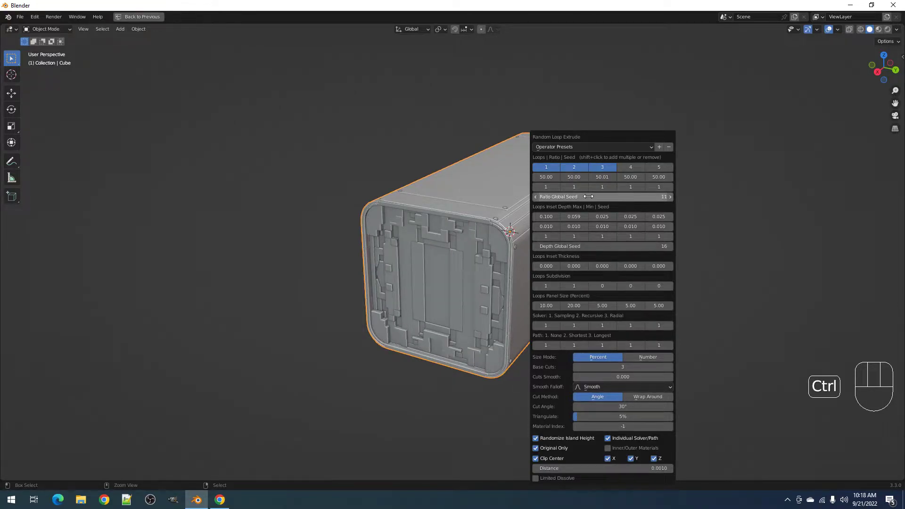
ctrl+scroll(588, 196, up, 4)
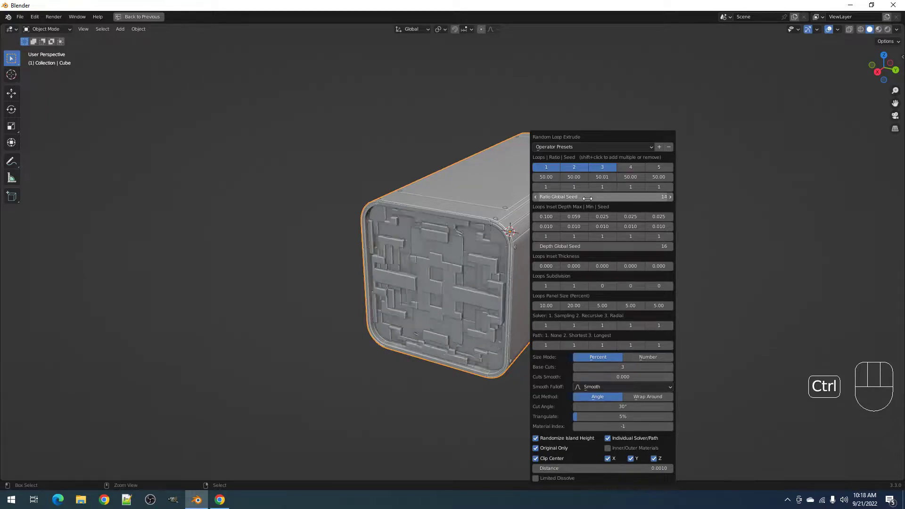
ctrl+scroll(593, 366, down, 1)
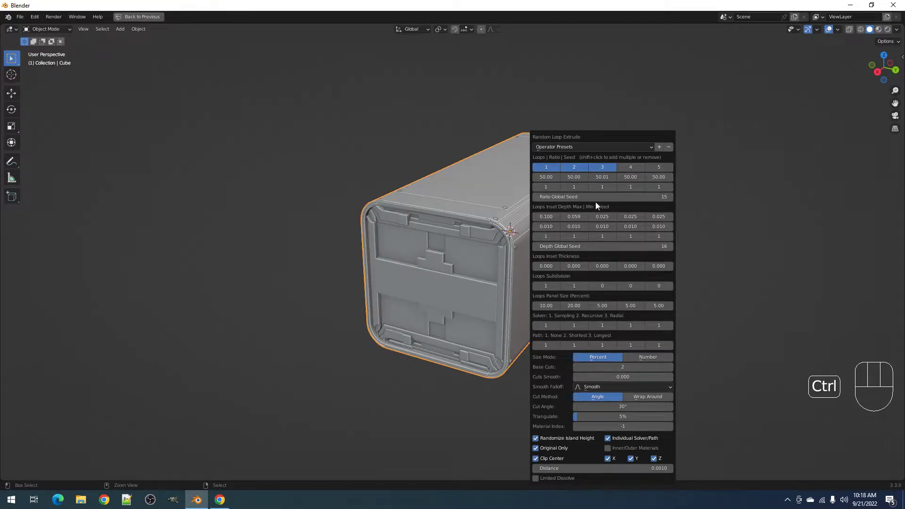
ctrl+scroll(593, 192, up, 6)
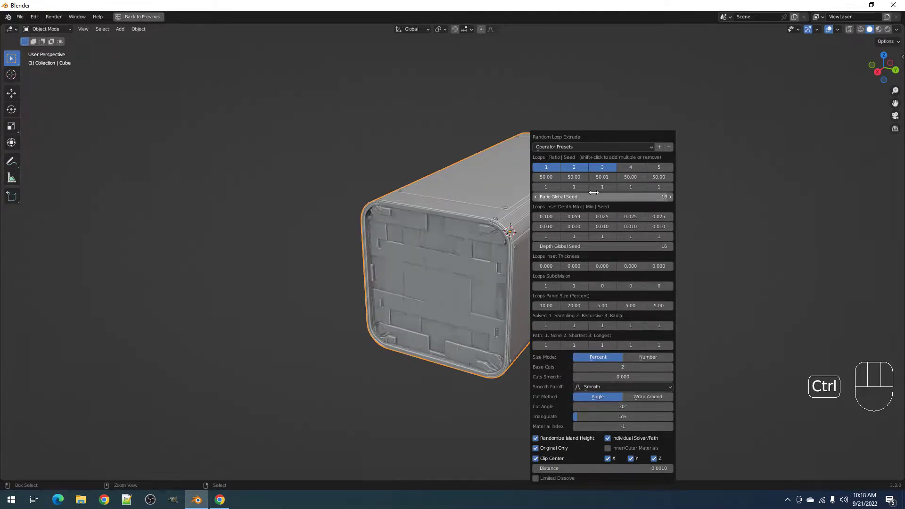
ctrl+scroll(594, 193, up, 6)
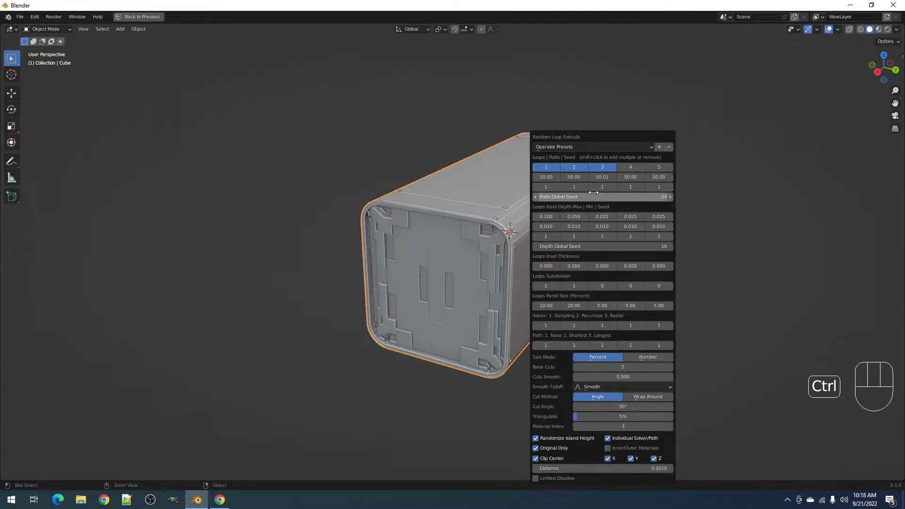
- Set greeble Triangulate to 0% and view the box front-on
drag(609, 414, 574, 414)
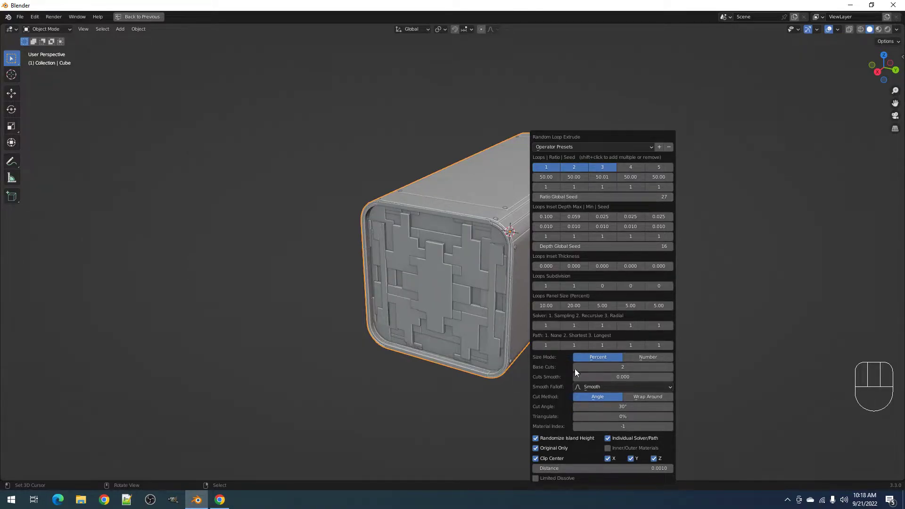
ctrl+scroll(586, 196, up, 1)
ctrl+scroll(586, 196, up, 5)
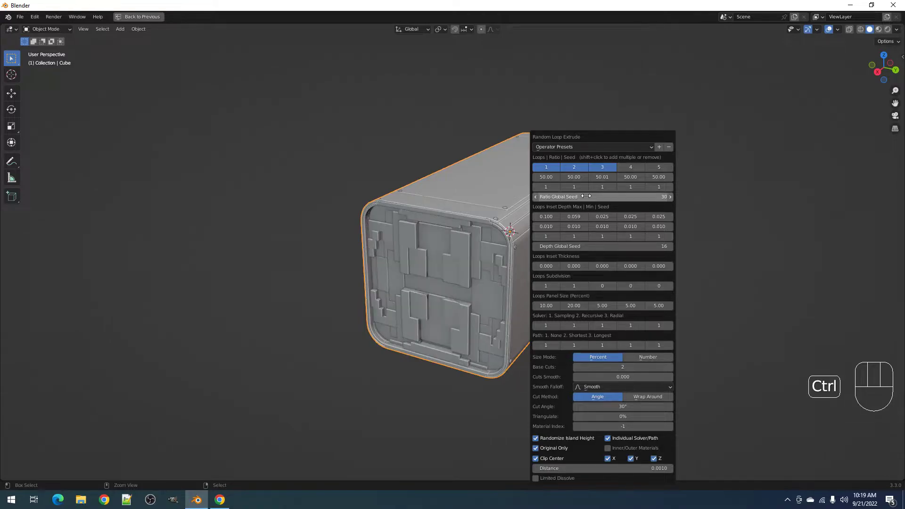
ctrl+scroll(586, 195, down, 1)
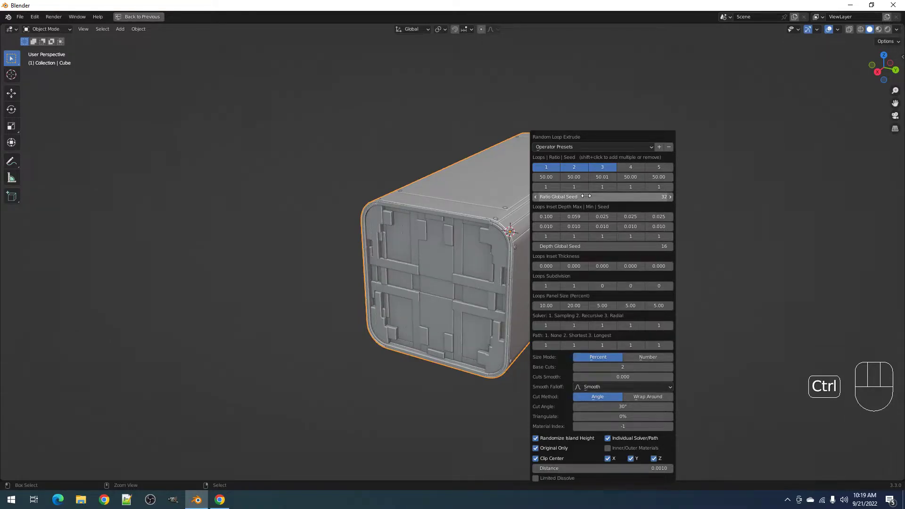
middle_drag(457, 274, 590, 292)
- Lower the first loop's Inset Depth Max to 0.047
key(F9)
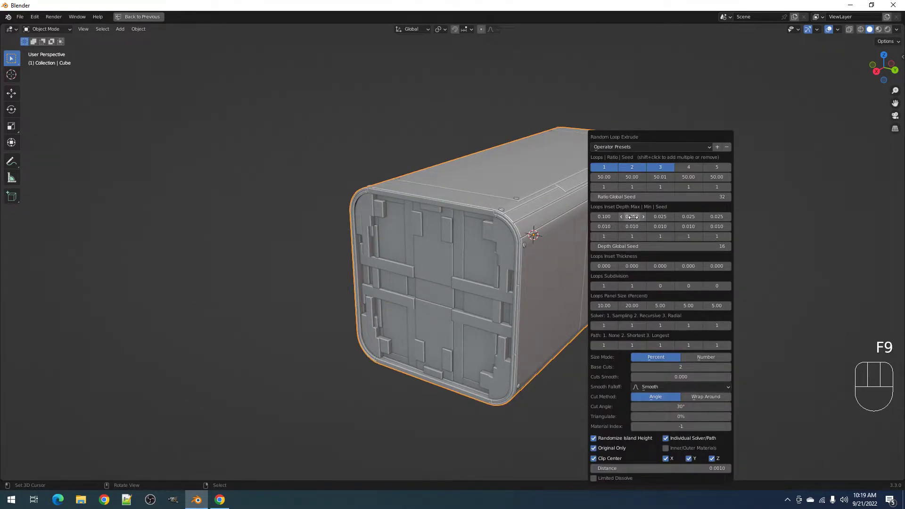
drag(632, 217, 590, 216)
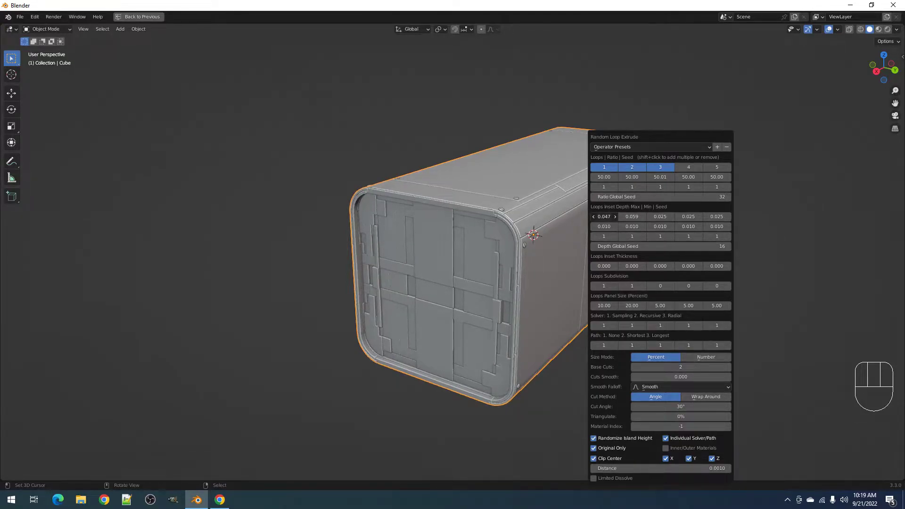
mouse_move(472, 283)
middle_down()
mouse_move(372, 301)
mouse_move(496, 257)
mouse_move(499, 295)
mouse_move(473, 285)
mouse_move(465, 296)
mouse_move(509, 254)
mouse_move(523, 281)
mouse_move(512, 251)
mouse_move(534, 257)
mouse_move(486, 289)
middle_up()
- Enter Edit Mode on Cube_RLExtr.001 with all faces deselected
key(Tab)
key(Tab)
scroll(533, 257, down, 2)
key(Tab)
scroll(512, 260, up, 4)
key(alt+a)
key(Tab)
scroll(508, 259, down, 4)
key(Tab)
- Select the front panel's faces and all linked flat faces, then return to Object Mode
right_click(481, 264)
shift+right_click(436, 257)
key(q)
click(491, 256)
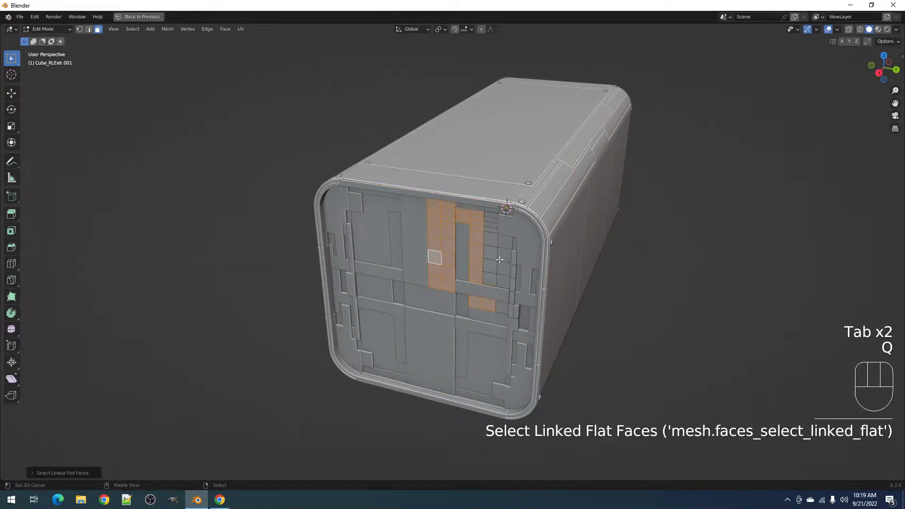
key(q)
key(Tab)
middle_drag(507, 268, 544, 242)
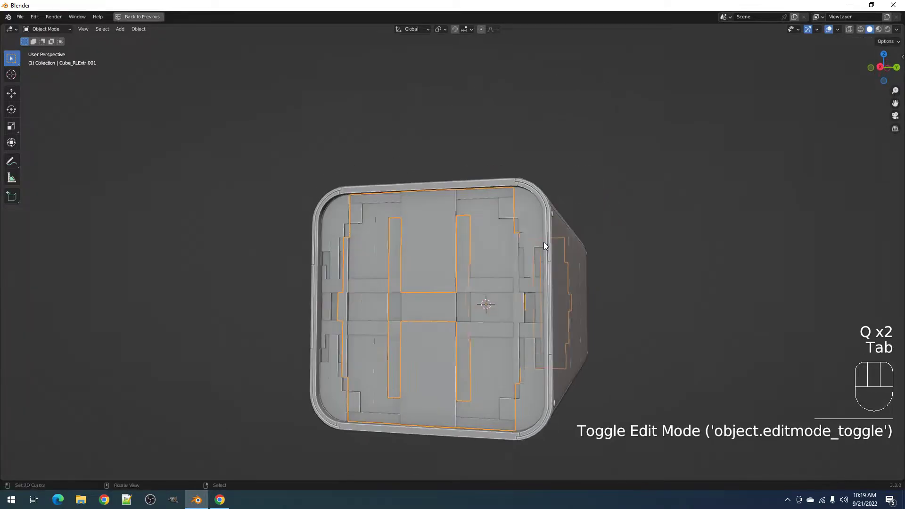
key(shift+alt+z)
- Add Random Flow Panel Screws using captive01 at radius 0.016 with Limited Dissolve off
key(shift+q)
mouse_move(513, 371)
click(515, 330)
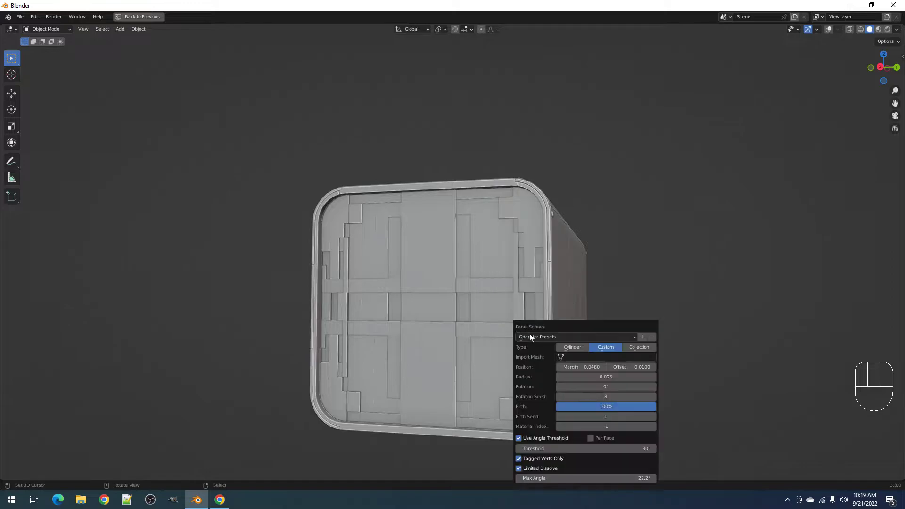
click(596, 357)
click(584, 370)
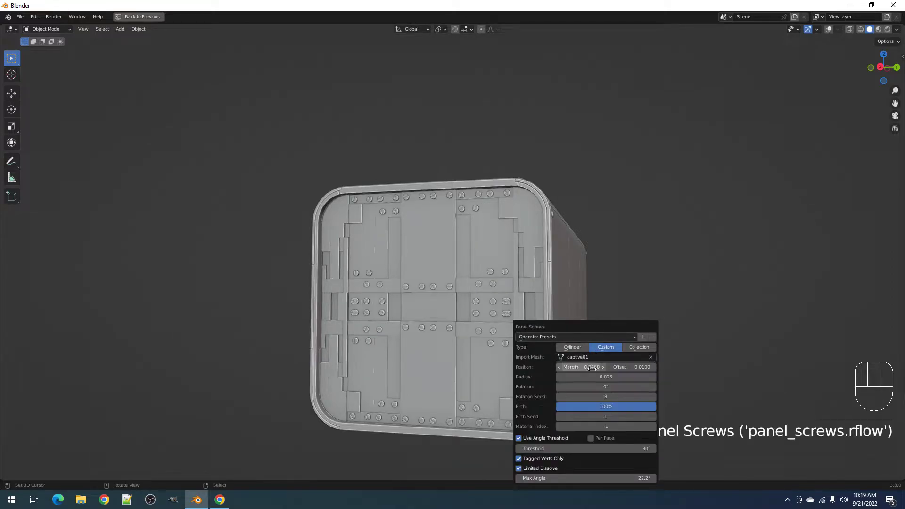
drag(584, 376, 570, 377)
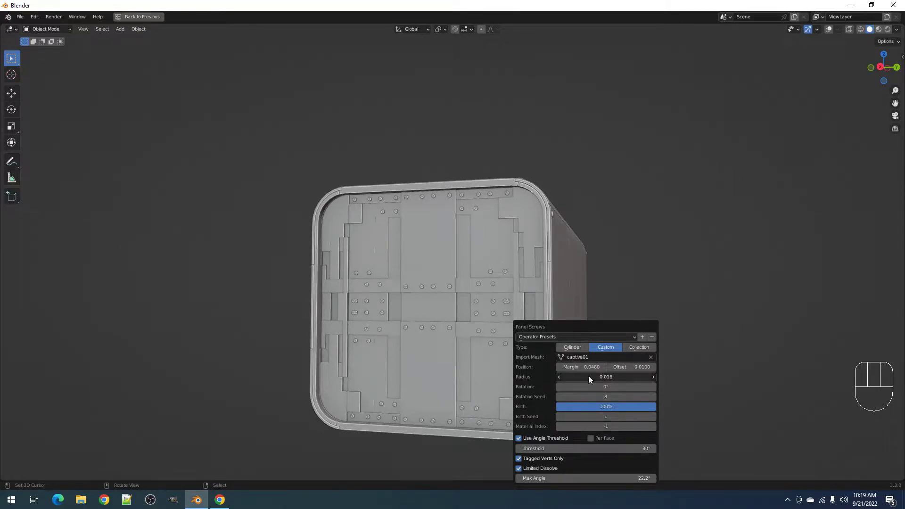
click(550, 466)
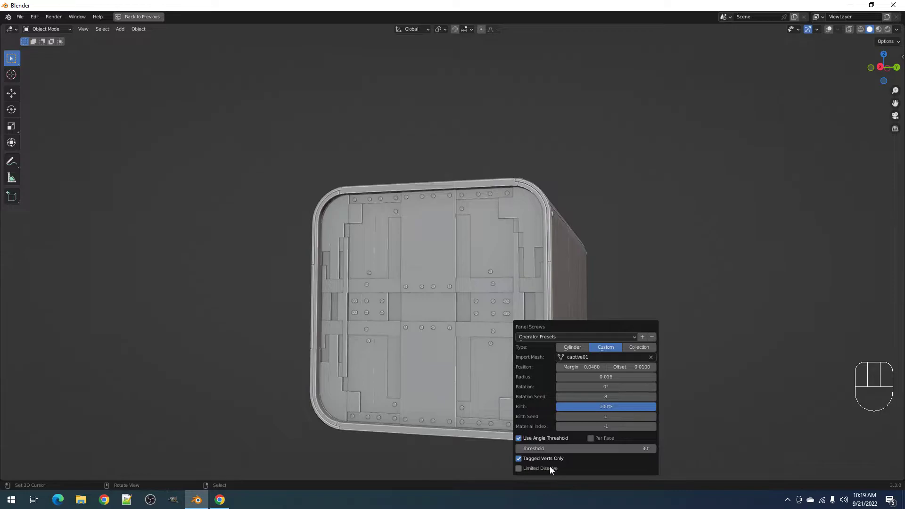
click(550, 466)
click(550, 467)
scroll(442, 294, down, 2)
middle_drag(445, 292, 467, 300)
scroll(473, 299, up, 3)
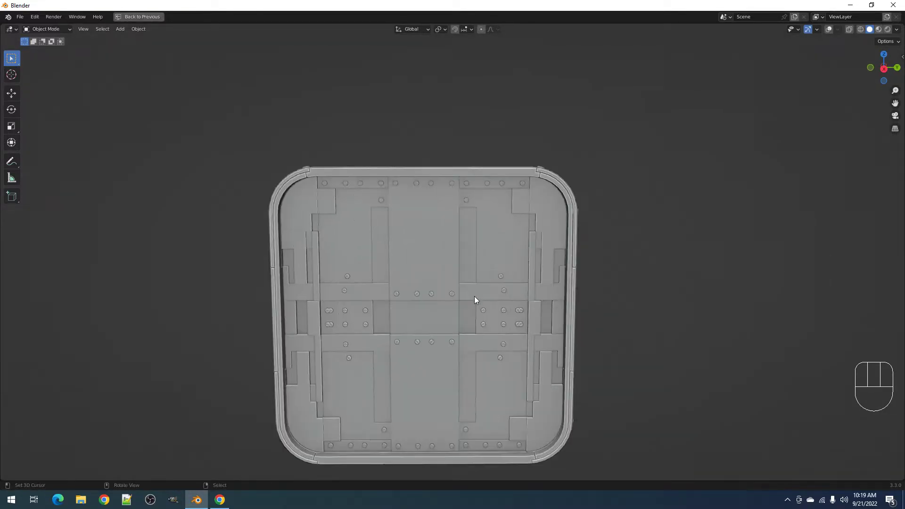
scroll(454, 300, up, 2)
- In the screws mesh, select only the few whole screws to keep
key(Tab)
key(shift+alt+z)
key(alt+a)
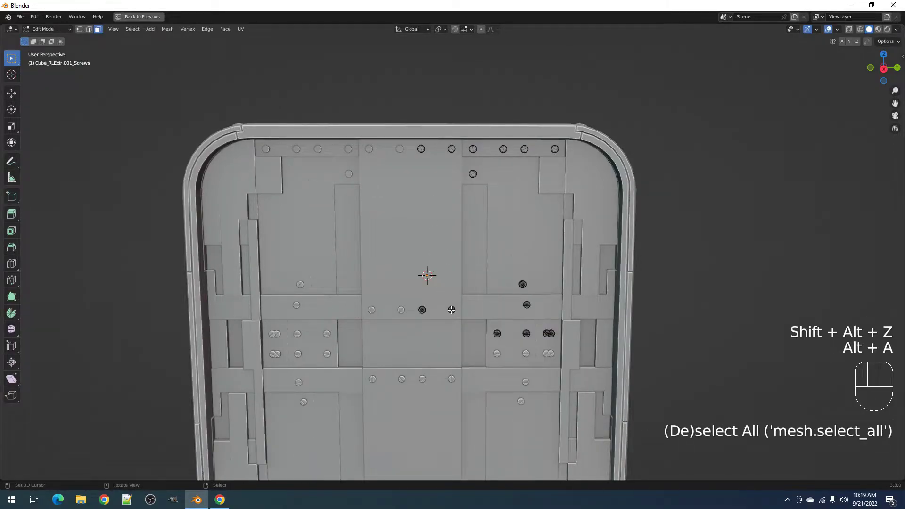
key(l)
middle_drag(494, 223, 448, 165)
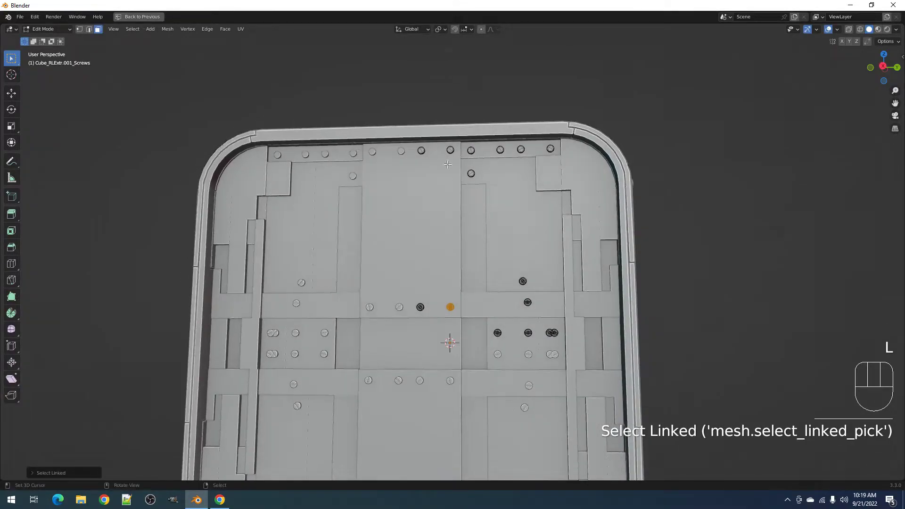
key(l)
key(l)
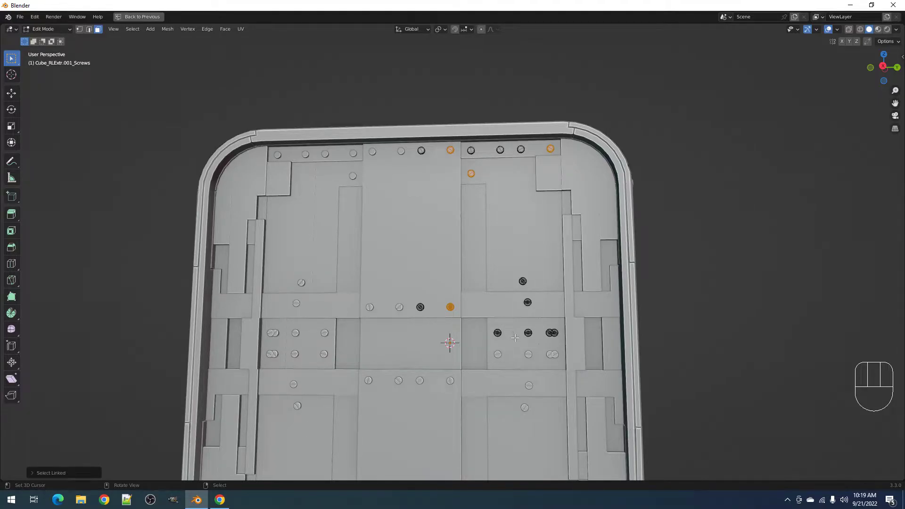
middle_drag(506, 329, 528, 329)
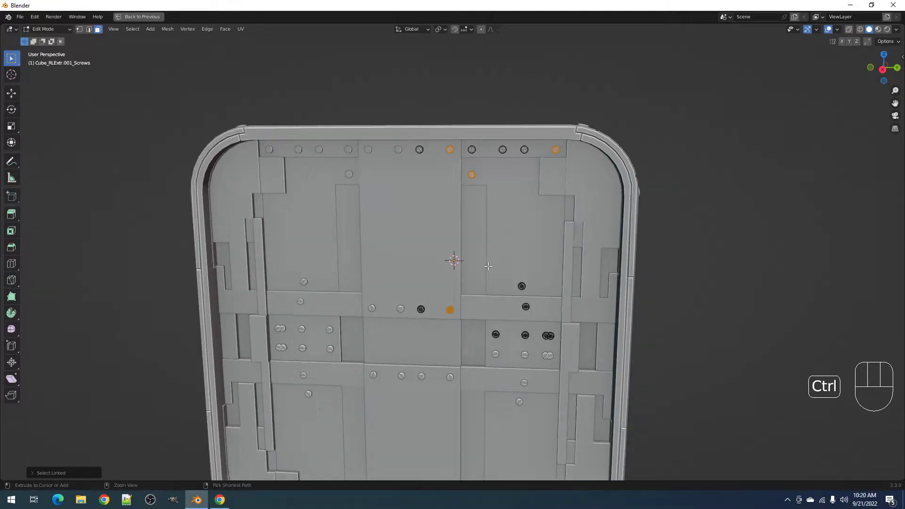
- Invert the selection and delete the other screws' vertices, returning to Object Mode
key(ctrl+i)
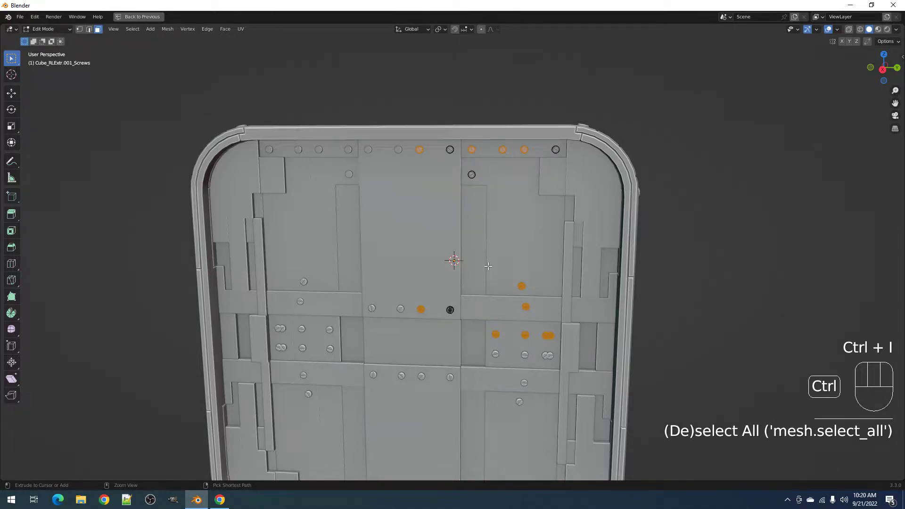
key(x)
click(488, 266)
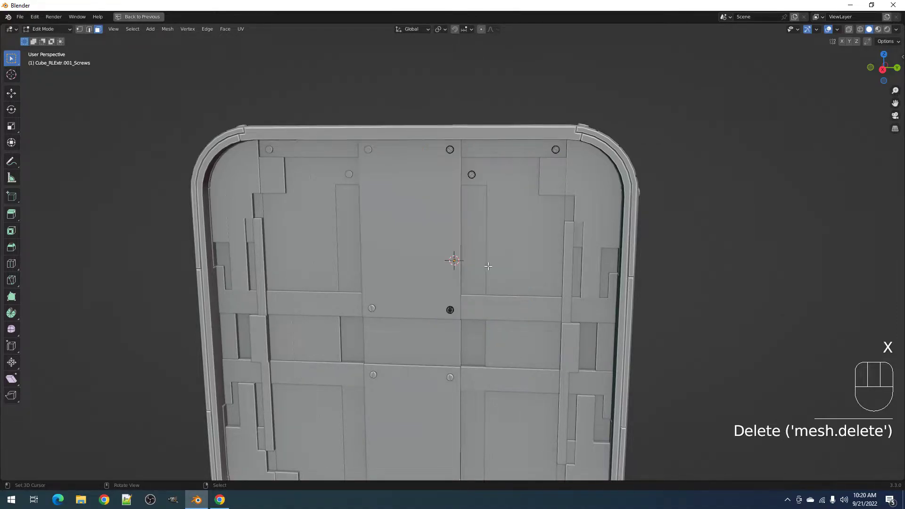
key(Tab)
key(alt+a)
- Scale two screws near the box's top edge along the X axis
scroll(489, 267, up, 5)
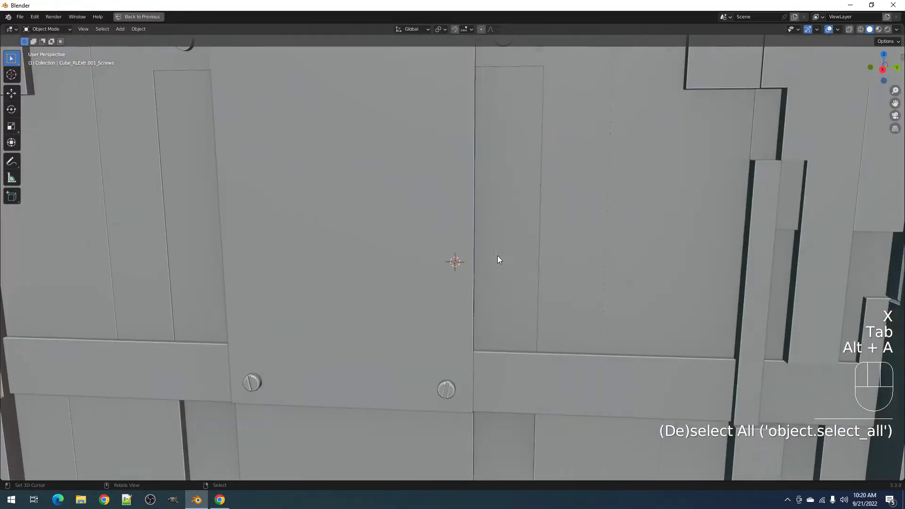
middle_drag(499, 259, 509, 216)
scroll(509, 216, down, 3)
shift+middle_drag(525, 168, 533, 196)
click(486, 166)
key(Tab)
middle_drag(487, 169, 509, 193)
key(alt+a)
key(l)
key(l)
key(l)
middle_drag(591, 92, 664, 196)
key(s)
right_click(642, 181)
key(s)
key(x)
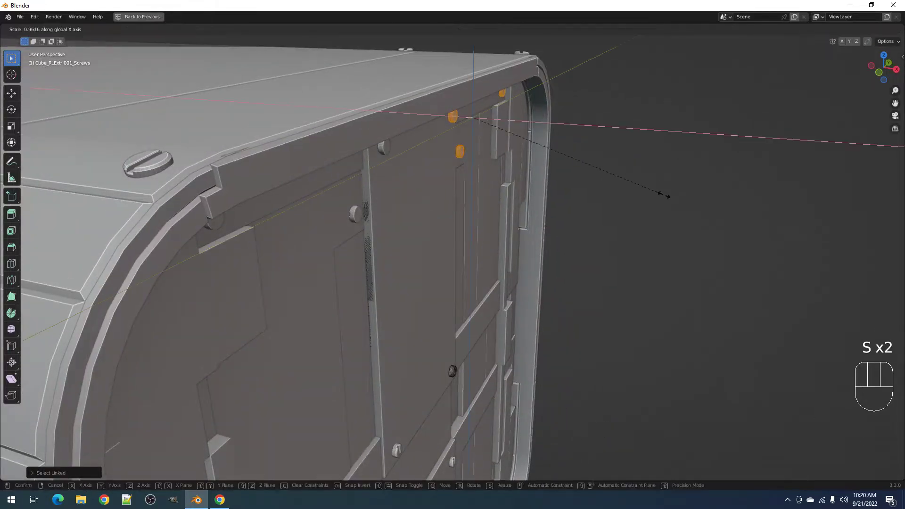
click(661, 196)
- Undo the screw scaling and go back to editing the screws object with nothing selected
key(Tab)
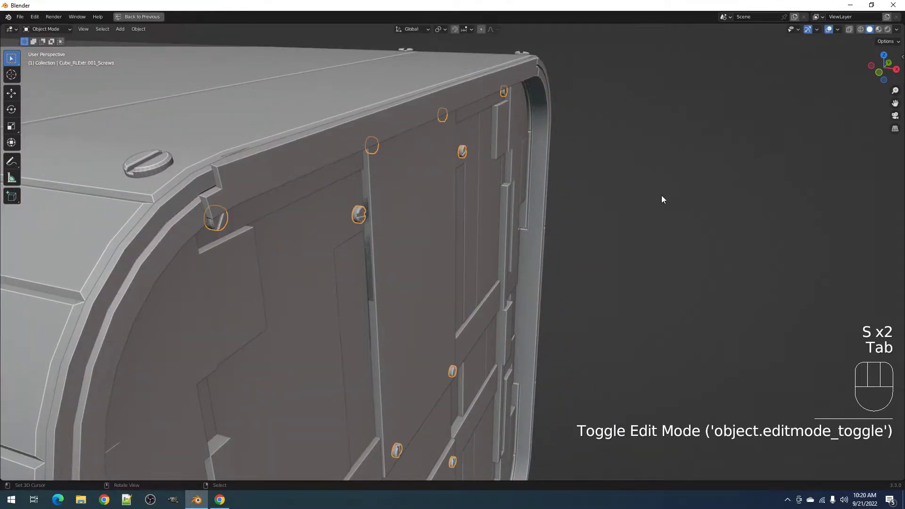
key(Tab)
middle_drag(661, 195, 619, 174)
key(Tab)
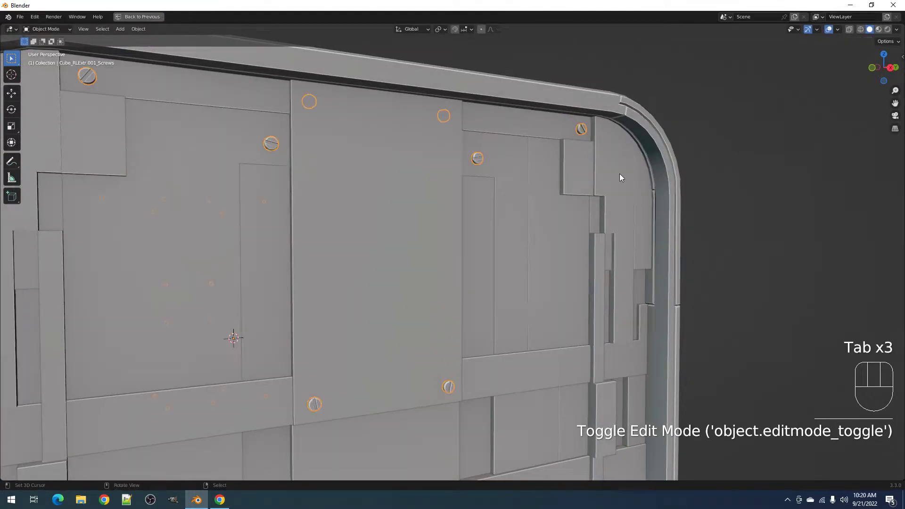
key(ctrl+z)
key(ctrl+z)
key(ctrl+z)
key(ctrl+z)
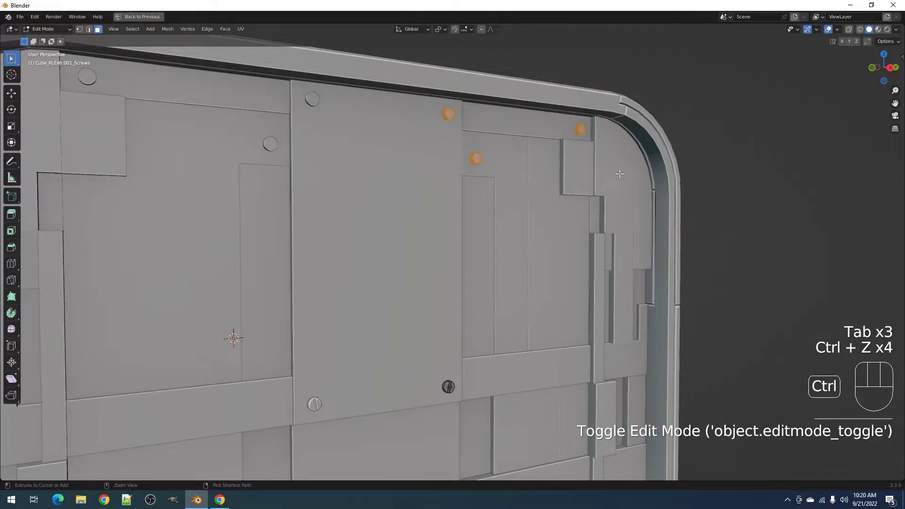
key(Tab)
key(x)
click(529, 196)
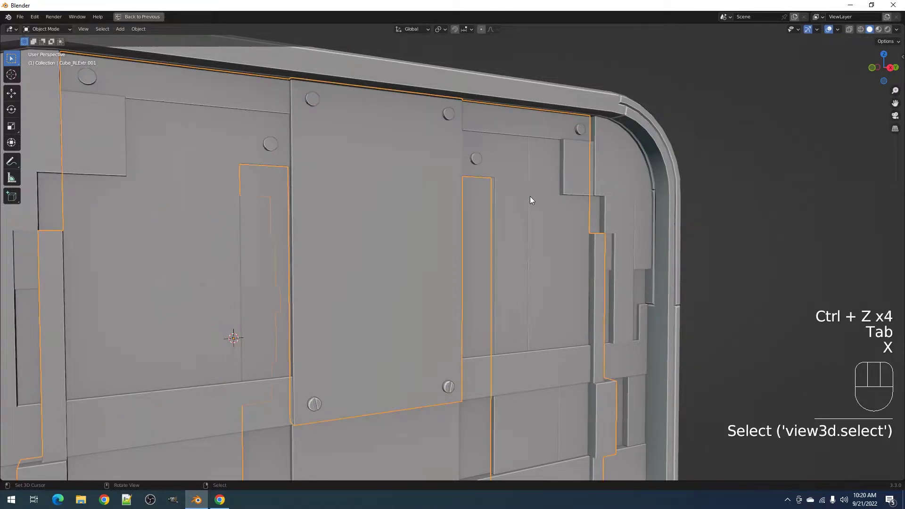
key(Tab)
key(Tab)
click(477, 155)
key(Tab)
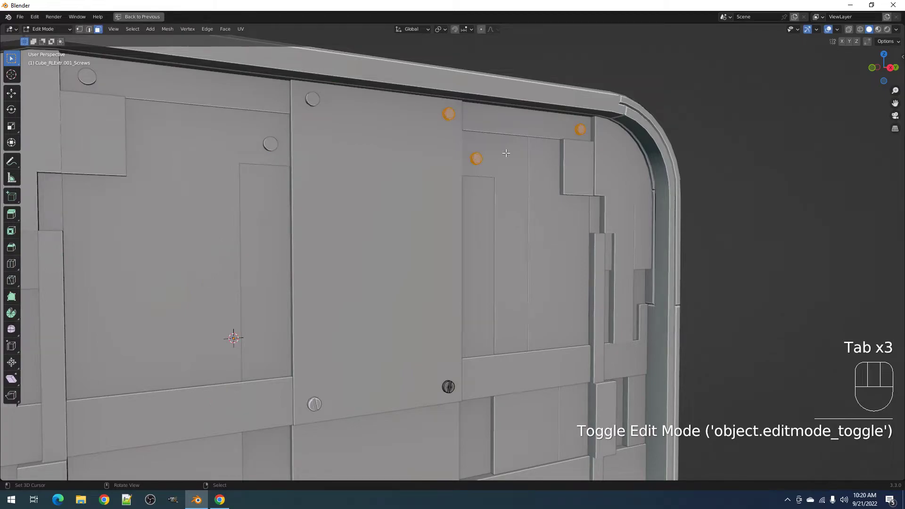
key(semicolon)
click(539, 168)
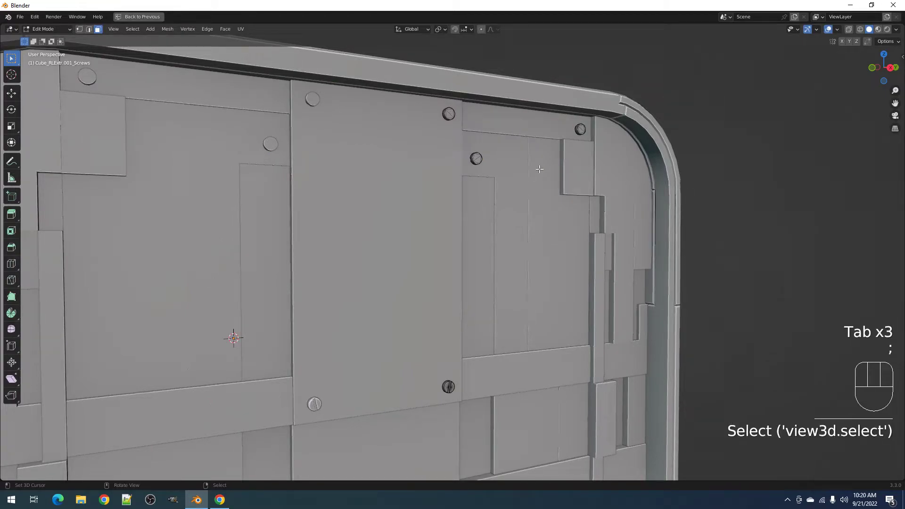
- With Individual Origins pivot, scale the selected screws narrower along X to about 0.93
key(period)
click(515, 219)
key(l)
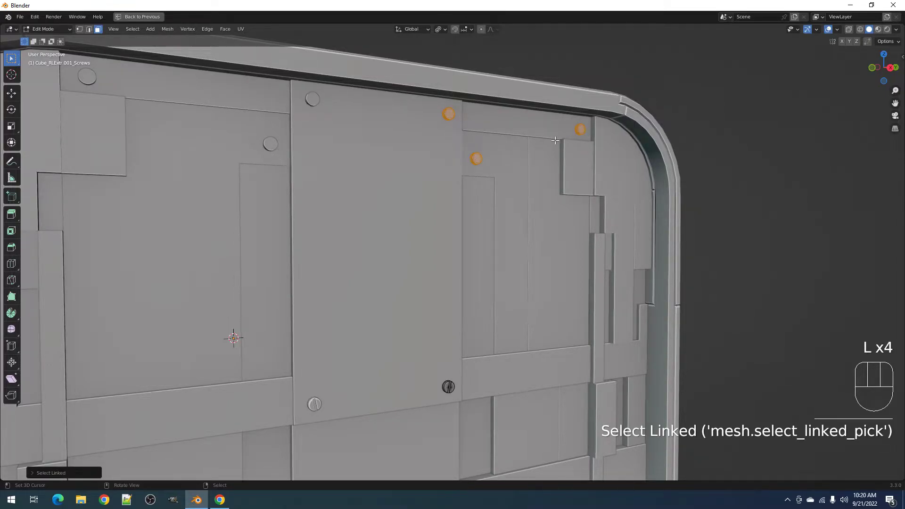
middle_drag(556, 141, 567, 142)
key(s)
key(y)
right_click(648, 162)
middle_drag(647, 162, 612, 192)
key(s)
key(x)
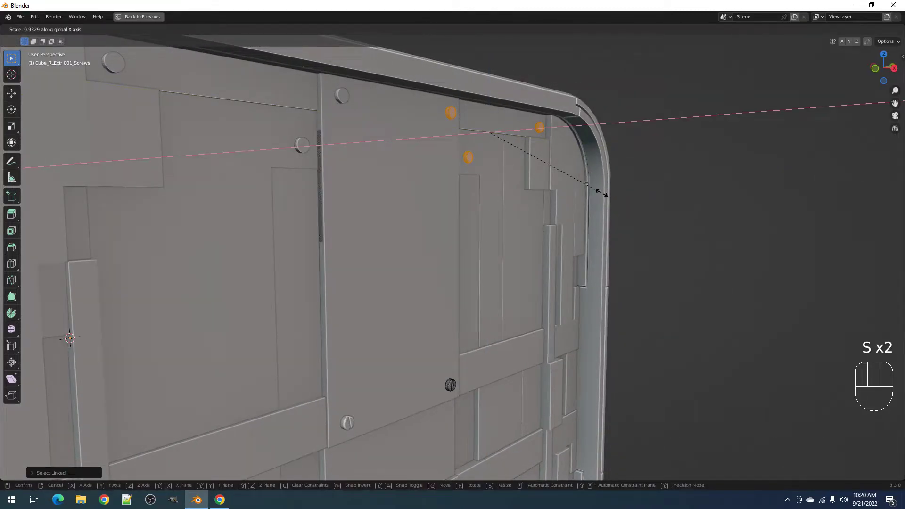
click(602, 193)
- Return to Object Mode with nothing selected, viewing the box's top and side
key(Tab)
key(alt+a)
middle_drag(601, 193, 533, 195)
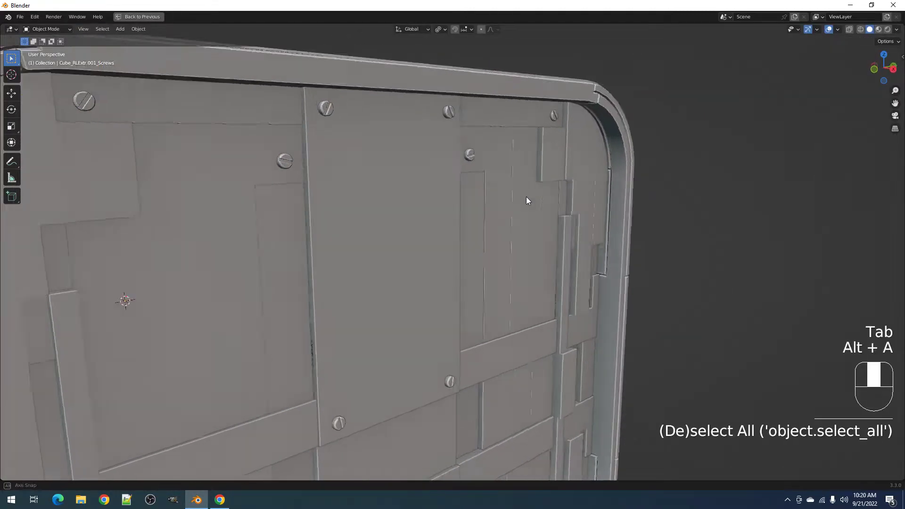
scroll(534, 196, down, 8)
middle_drag(553, 226, 516, 206)
scroll(516, 205, up, 2)
- Select the front panel's faces plus all their linked flat faces in Edit Mode
click(459, 243)
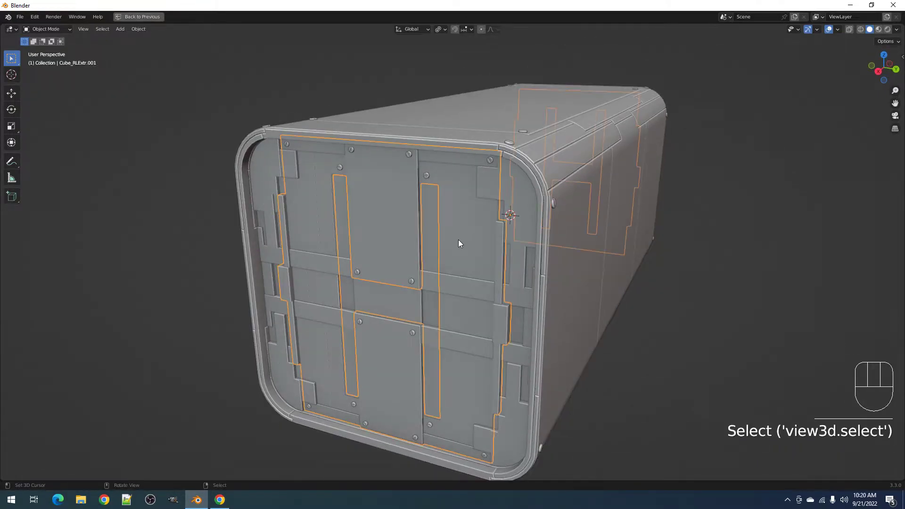
key(Tab)
click(460, 235)
key(q)
key(Tab)
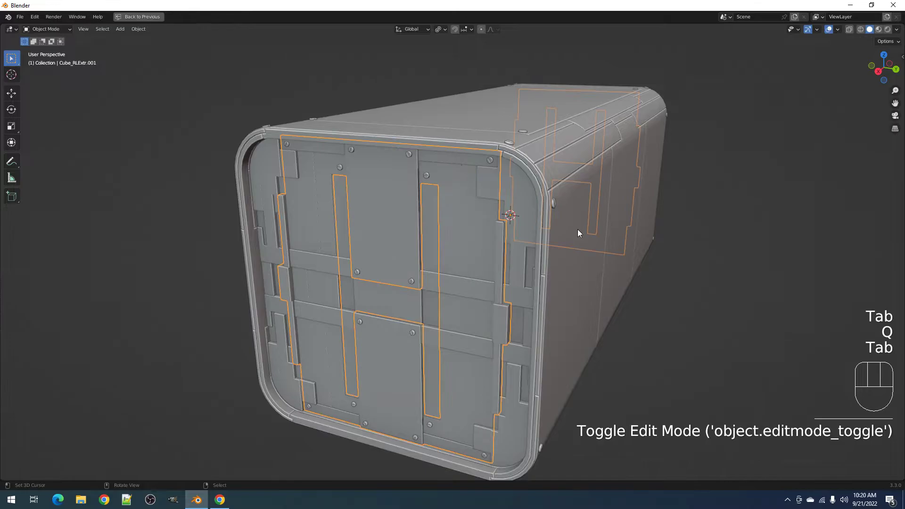
key(Tab)
shift+click(458, 226)
key(q)
click(458, 226)
- Generate Random Panels on the box's selected front face
key(Tab)
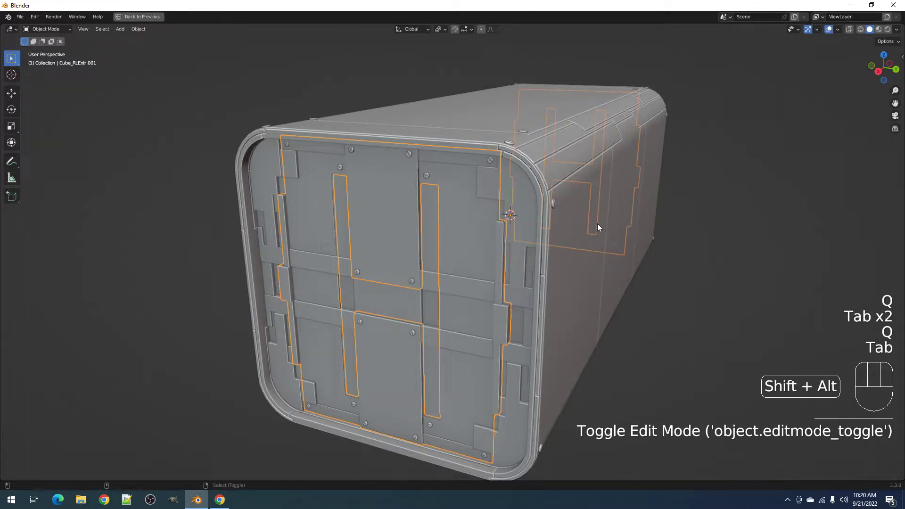
key(shift+alt+z)
key(shift+q)
click(592, 132)
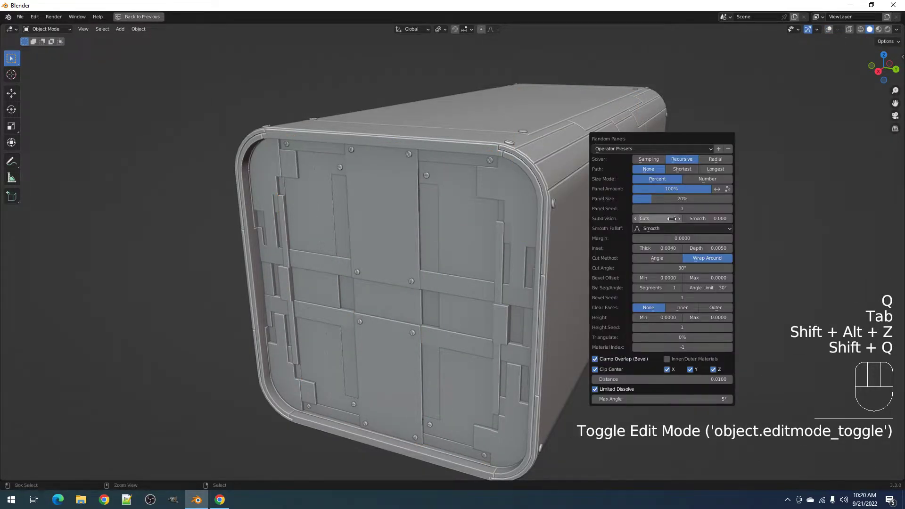
ctrl+scroll(669, 213, up, 1)
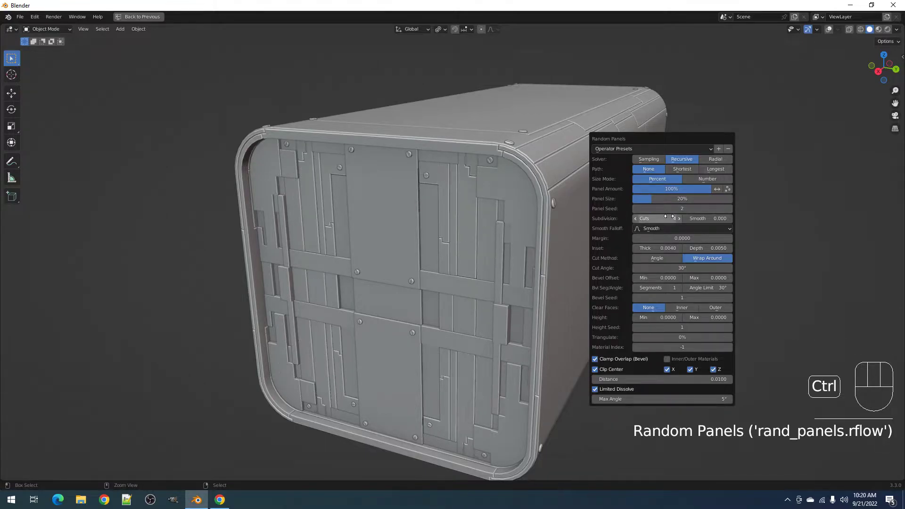
scroll(454, 248, down, 5)
middle_drag(485, 248, 489, 256)
scroll(490, 257, up, 1)
- Reroll the Random Panels Panel Seed to 16
key(F9)
ctrl+scroll(652, 288, up, 1)
ctrl+scroll(653, 288, up, 4)
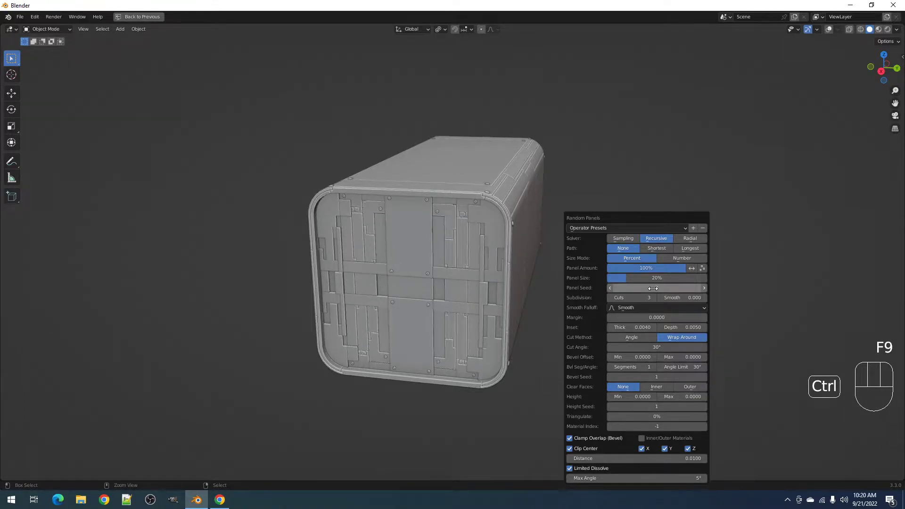
ctrl+scroll(653, 288, up, 2)
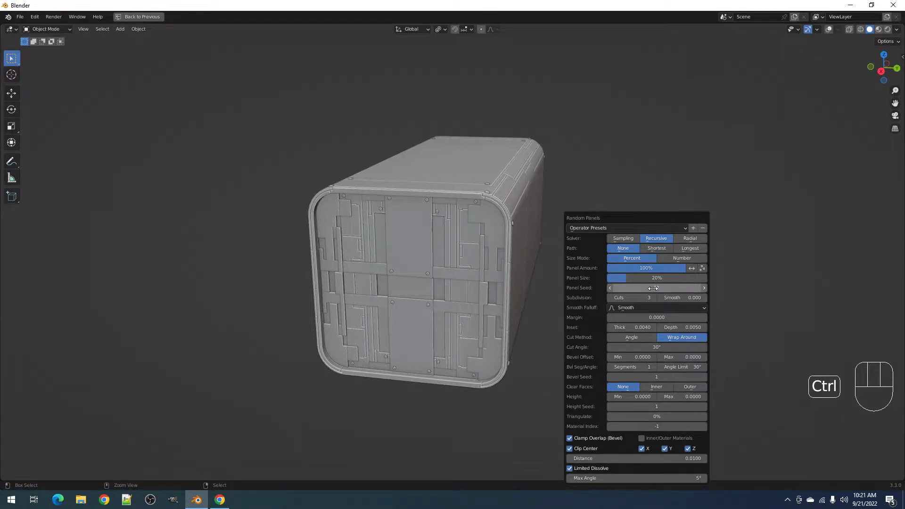
ctrl+scroll(653, 288, up, 1)
ctrl+scroll(652, 288, up, 1)
- Try the Radial solver, then return to Recursive with 30% panel size and 2 cuts
click(688, 239)
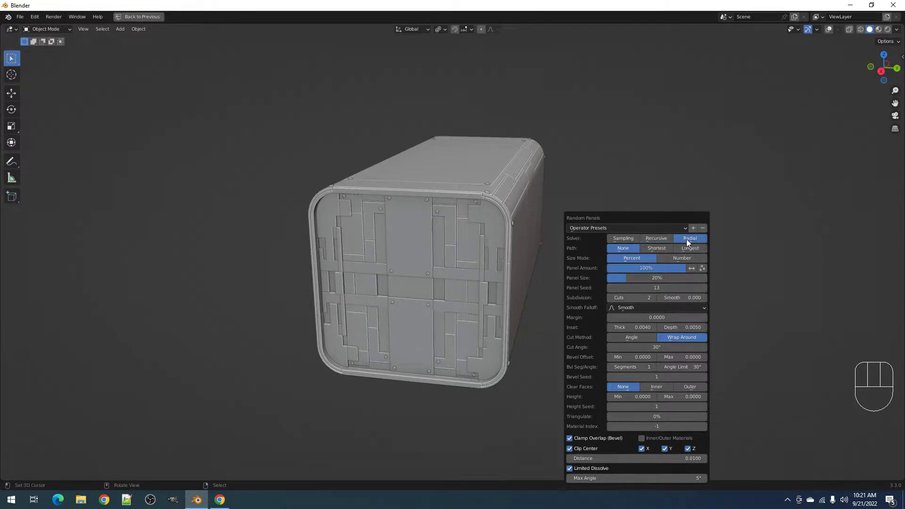
mouse_move(647, 278)
mouse_down()
mouse_move(618, 278)
mouse_move(640, 278)
mouse_up()
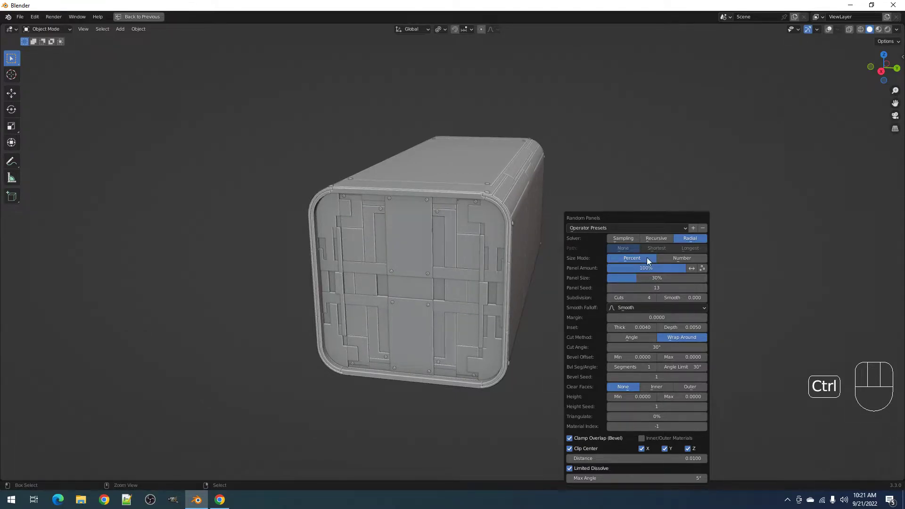
click(652, 238)
ctrl+scroll(644, 297, down, 2)
ctrl+scroll(649, 288, up, 3)
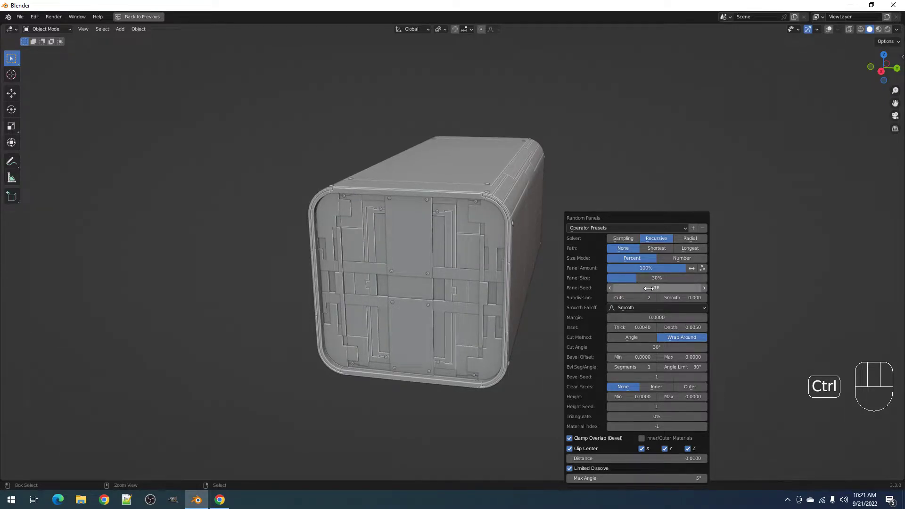
mouse_move(488, 304)
middle_down()
mouse_move(487, 262)
mouse_move(477, 289)
middle_up()
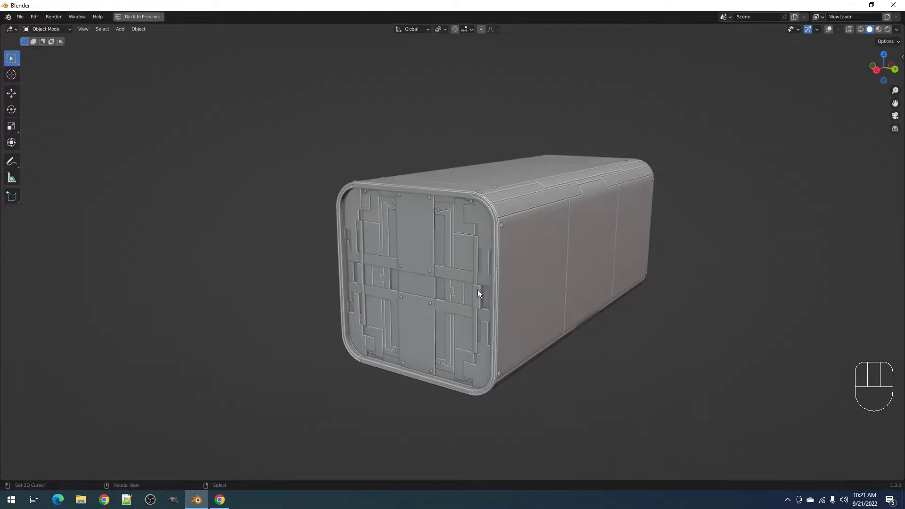
- In Edit Mode, select the rounded corner strip and adjacent faces using Select Linked Flat Faces
click(485, 221)
key(Tab)
key(shift+alt+z)
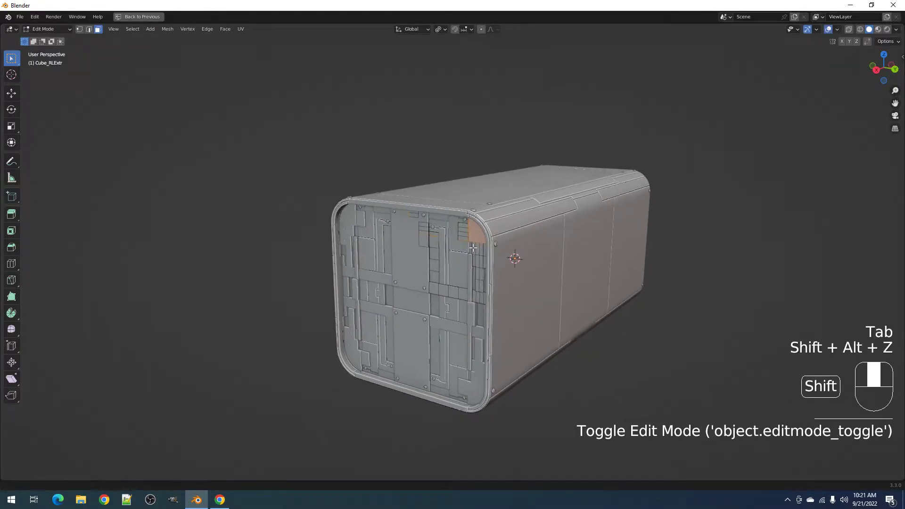
scroll(482, 241, up, 3)
key(alt+a)
click(508, 217)
key(q)
click(507, 217)
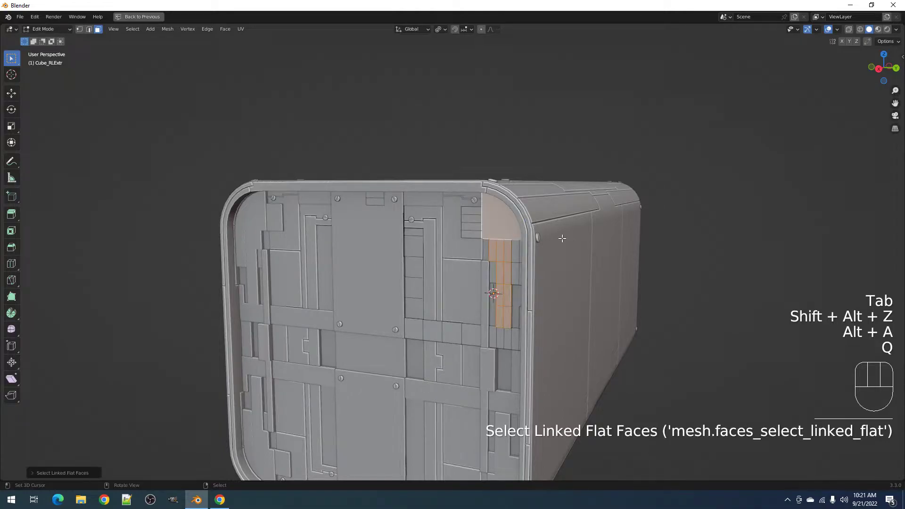
shift+click(516, 252)
key(q)
click(517, 254)
key(q)
- Generate Random Panels on the selected faces and cycle the Panel Seed for a pattern
key(Tab)
key(shift+alt+z)
key(shift+q)
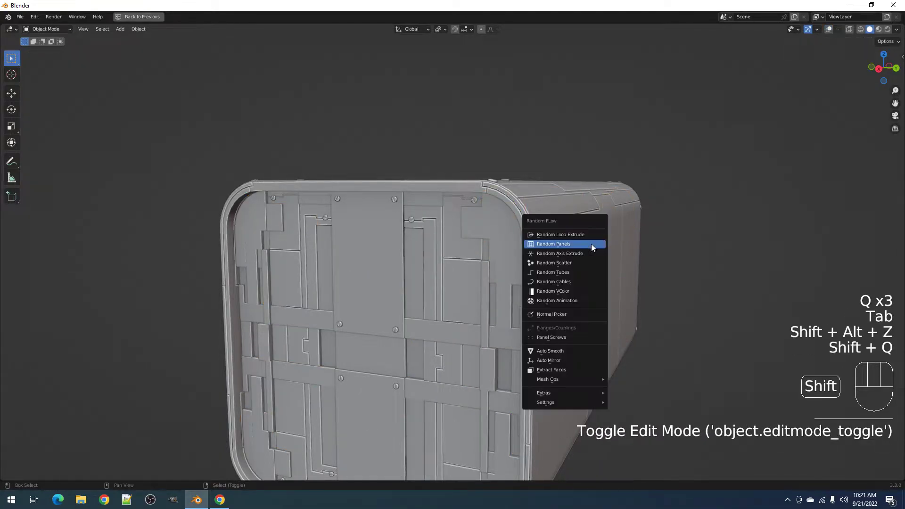
click(658, 274)
ctrl+scroll(670, 287, up, 4)
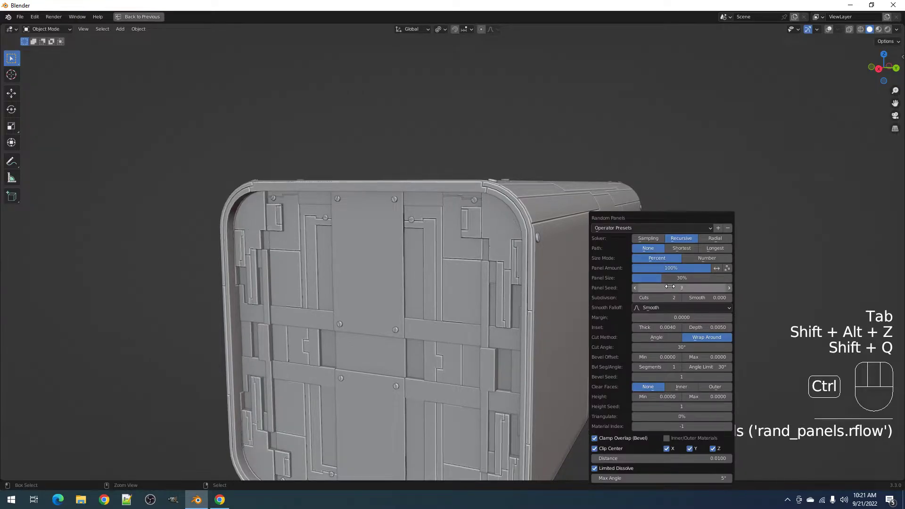
ctrl+scroll(670, 287, up, 4)
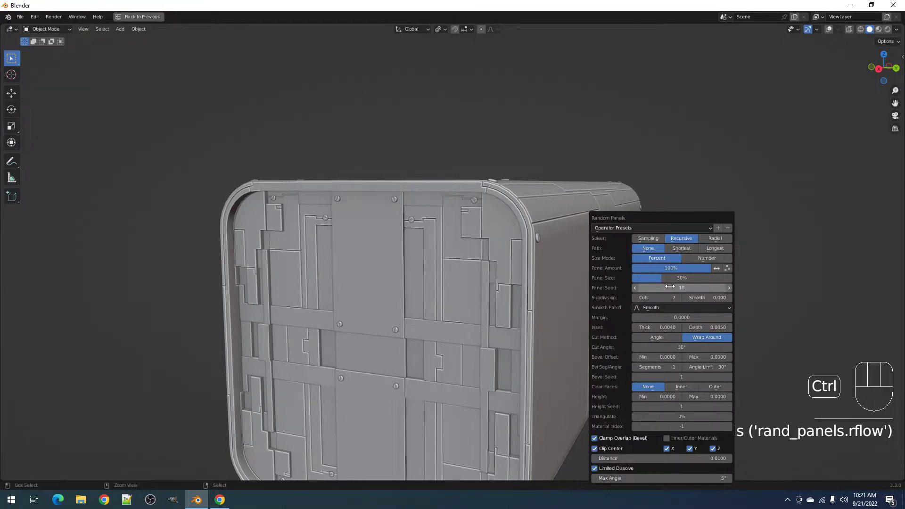
ctrl+scroll(670, 287, up, 2)
scroll(429, 281, down, 4)
middle_drag(429, 281, 462, 287)
middle_drag(568, 265, 536, 268)
- Select a panel object on the box and enter its Edit Mode with nothing selected
key(alt+a)
right_click(522, 247)
key(Tab)
key(shift+alt+z)
scroll(535, 268, up, 3)
key(alt+a)
middle_drag(580, 230, 570, 258)
scroll(571, 258, up, 3)
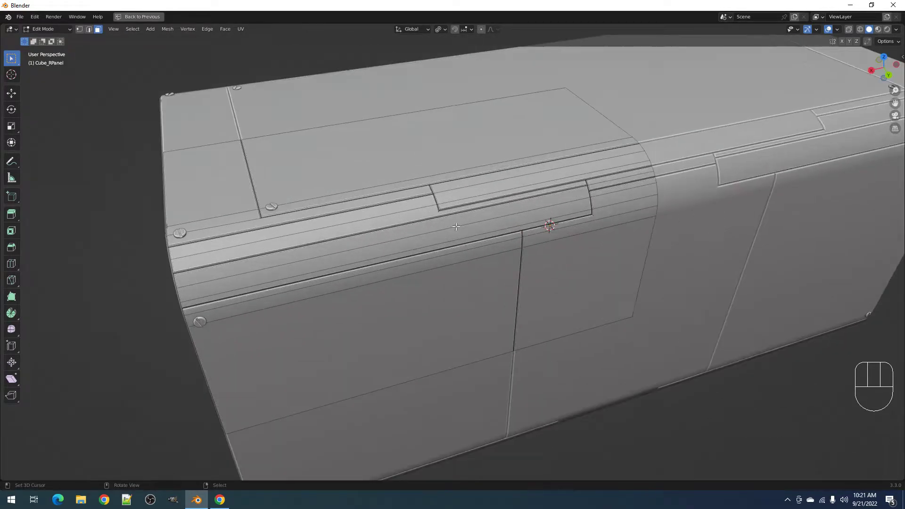
- Select the long strip face along the panel's top edge, then return to Object Mode
click(427, 204)
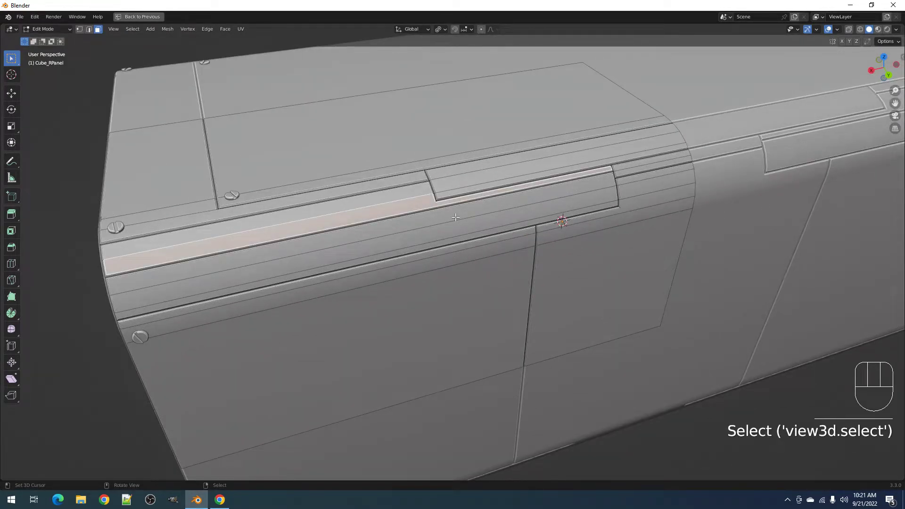
key(Tab)
scroll(478, 279, down, 4)
middle_drag(476, 280, 552, 155)
key(alt+a)
mouse_move(435, 251)
middle_down()
mouse_move(476, 232)
mouse_move(483, 245)
mouse_move(457, 236)
mouse_move(451, 248)
mouse_move(456, 214)
mouse_move(445, 256)
middle_up()
- Select the container together with its child panels
click(446, 256)
key(shift+g)
click(490, 201)
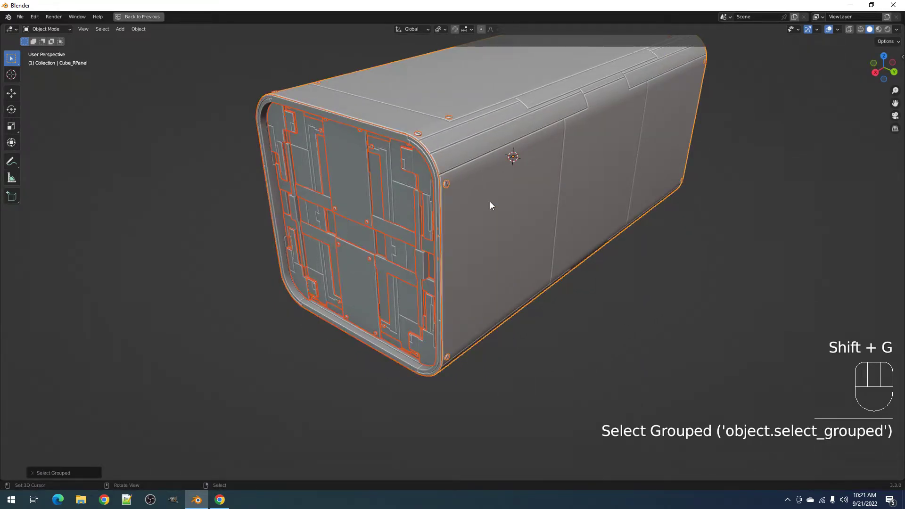
scroll(490, 202, down, 3)
key(shift+alt+z)
scroll(491, 190, up, 3)
key(shift+q)
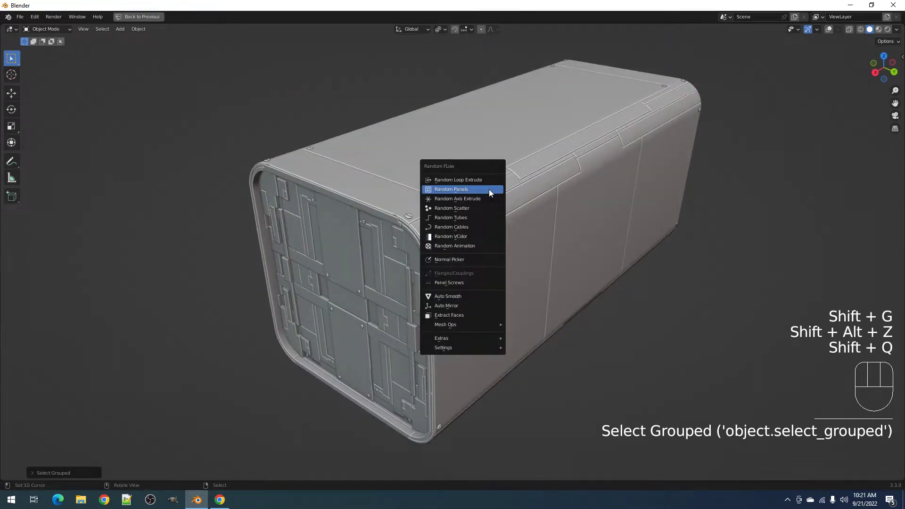
- Apply Random VColor with the 'bw' preset and try several V random seeds
click(477, 237)
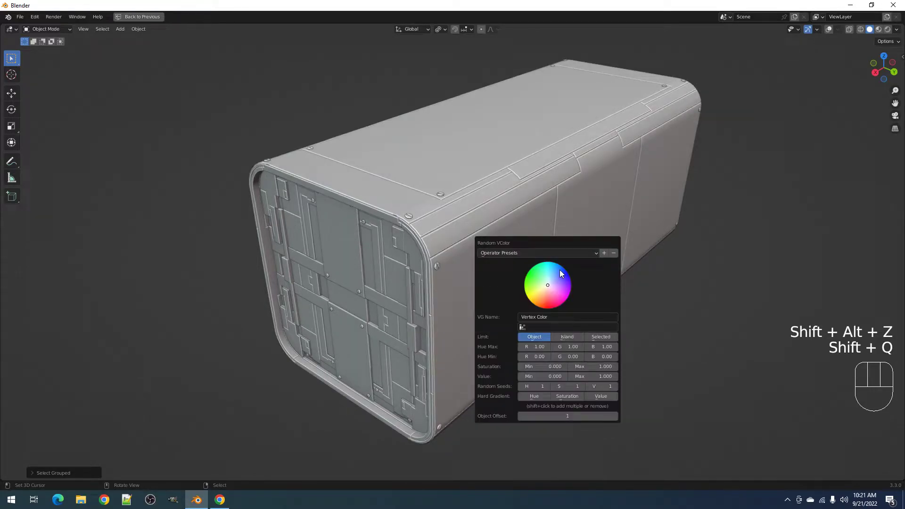
drag(566, 255, 573, 206)
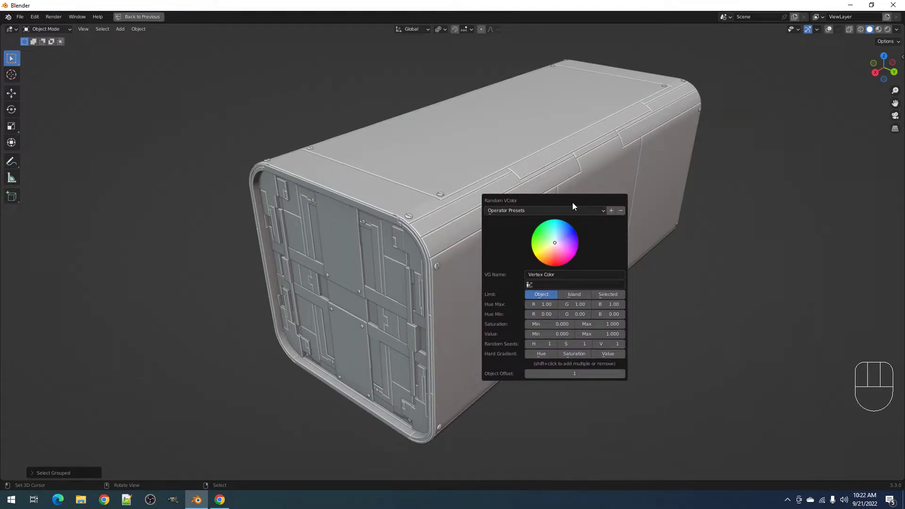
click(579, 209)
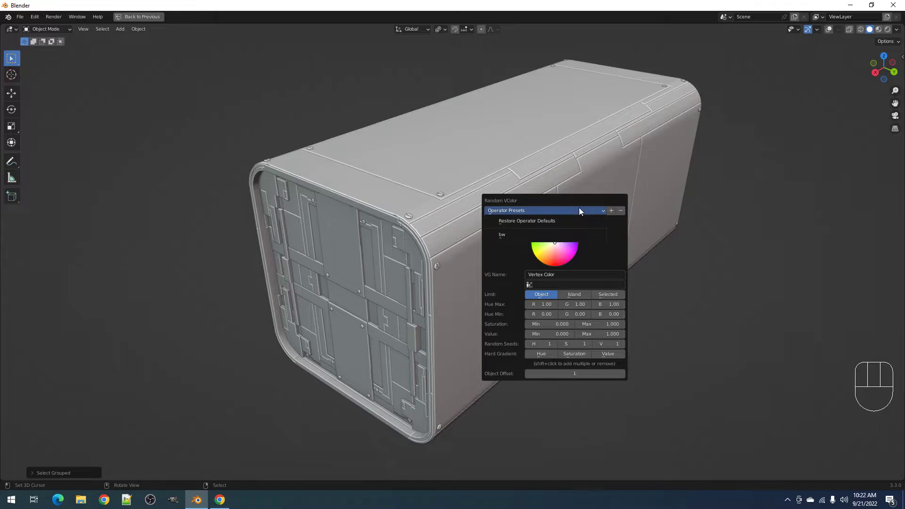
click(559, 235)
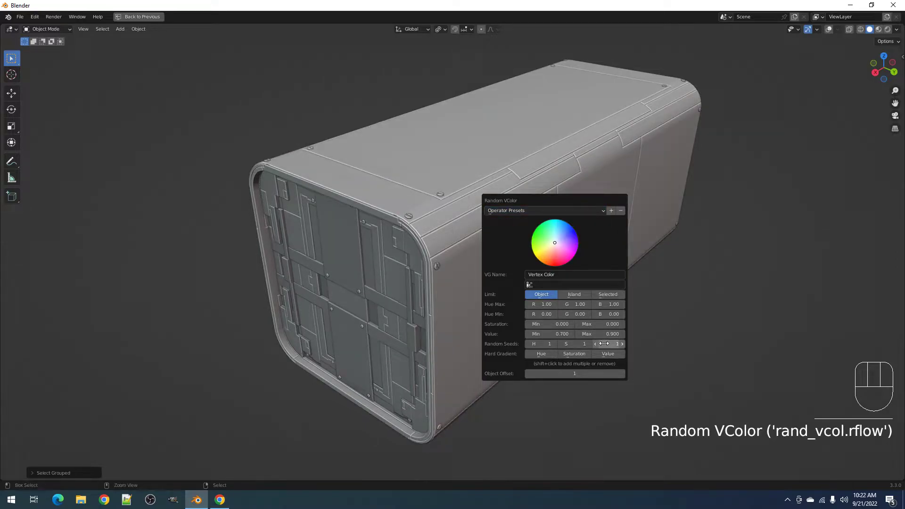
ctrl+scroll(605, 344, up, 3)
ctrl+scroll(604, 344, down, 3)
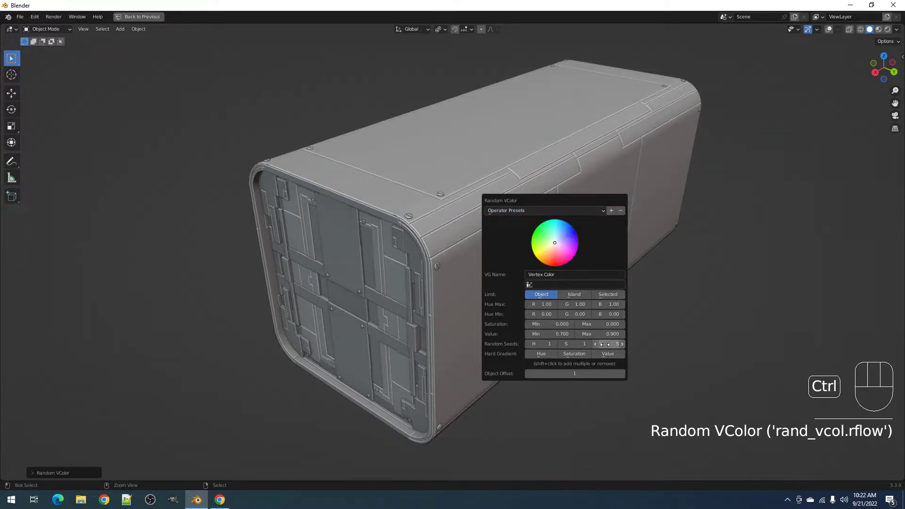
ctrl+scroll(605, 345, up, 3)
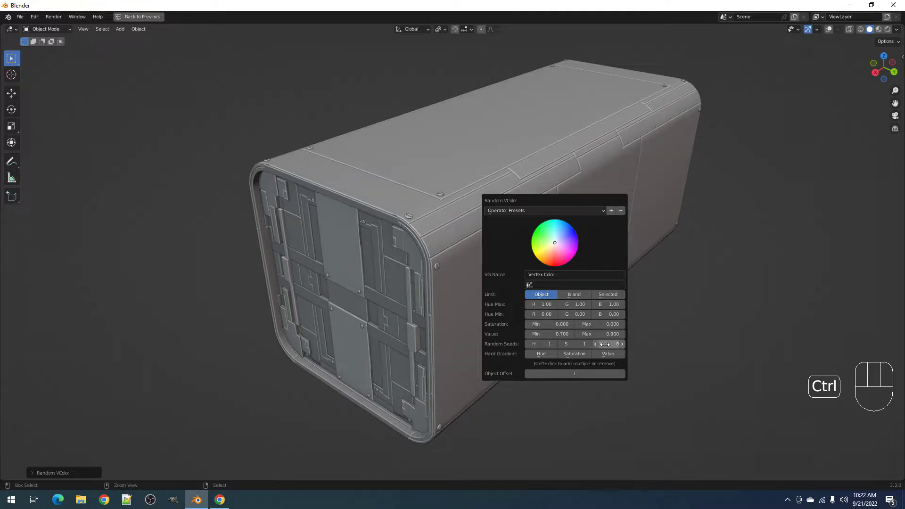
scroll(494, 329, down, 2)
middle_drag(494, 329, 552, 281)
- Set the box shell's vertex colour to orange with Set Vcol
click(517, 268)
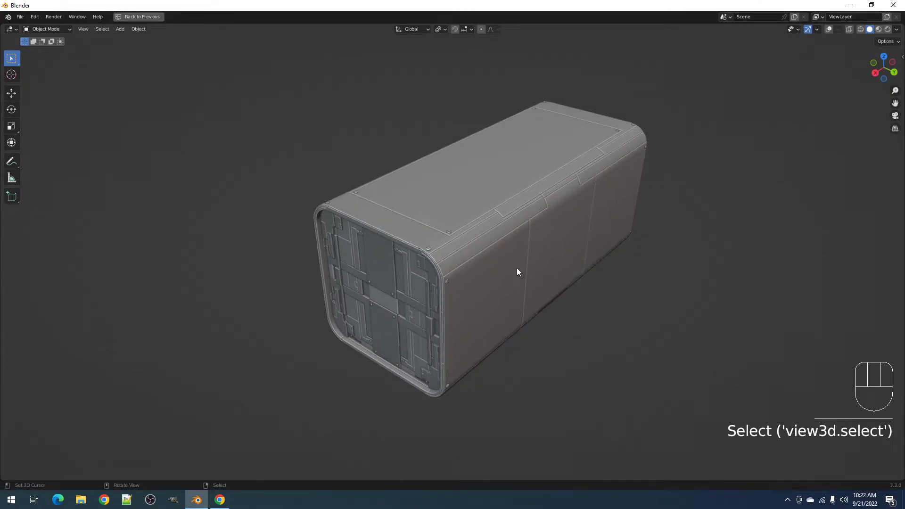
key(g)
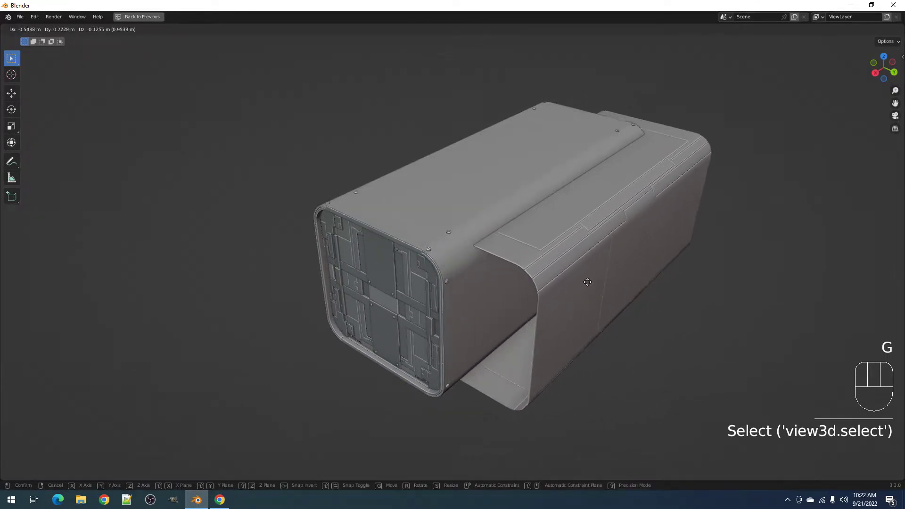
right_click(530, 262)
key(alt+x)
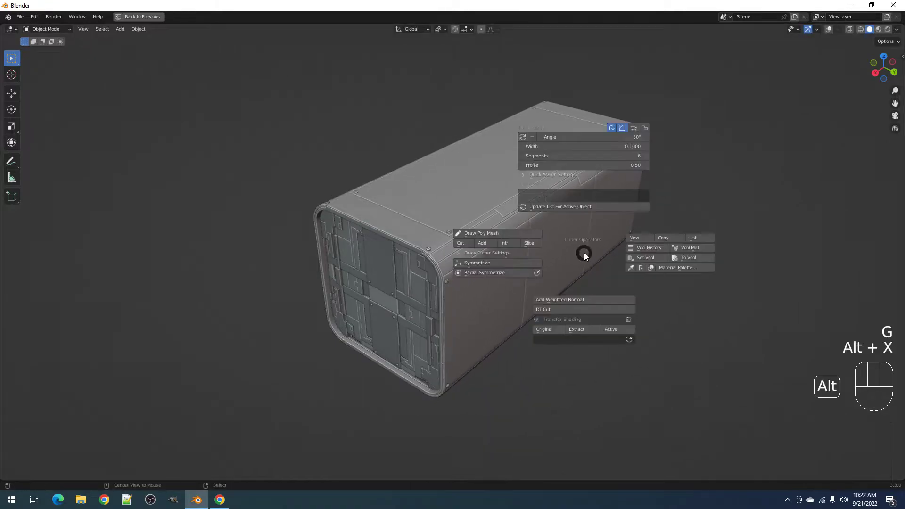
click(642, 257)
click(599, 303)
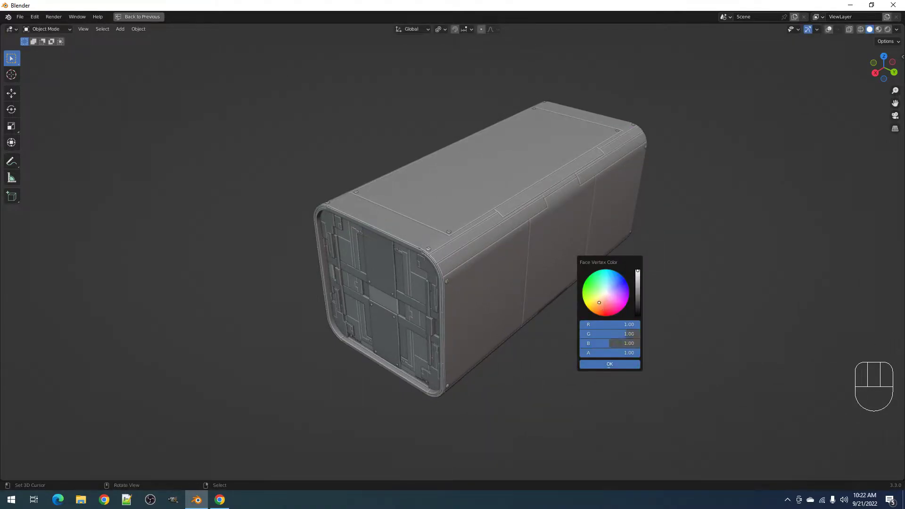
click(610, 363)
middle_drag(546, 298, 607, 200)
- Select the box with all its children and assign a new Vcol Mat material
key(ctrl+space)
click(414, 224)
key(shift+g)
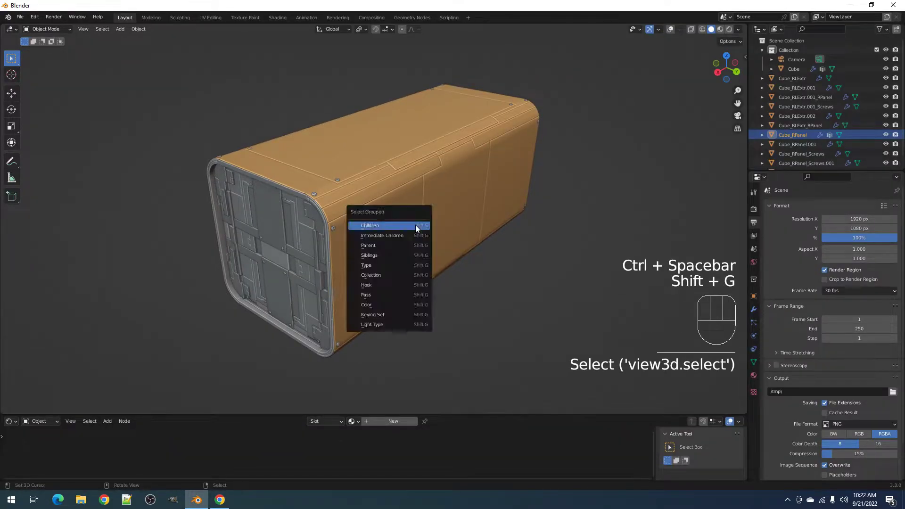
click(415, 228)
key(alt+x)
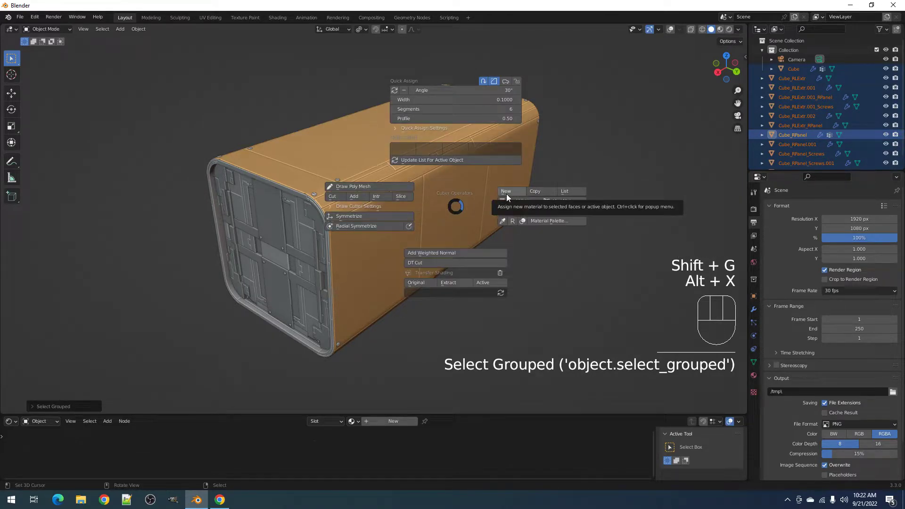
click(508, 191)
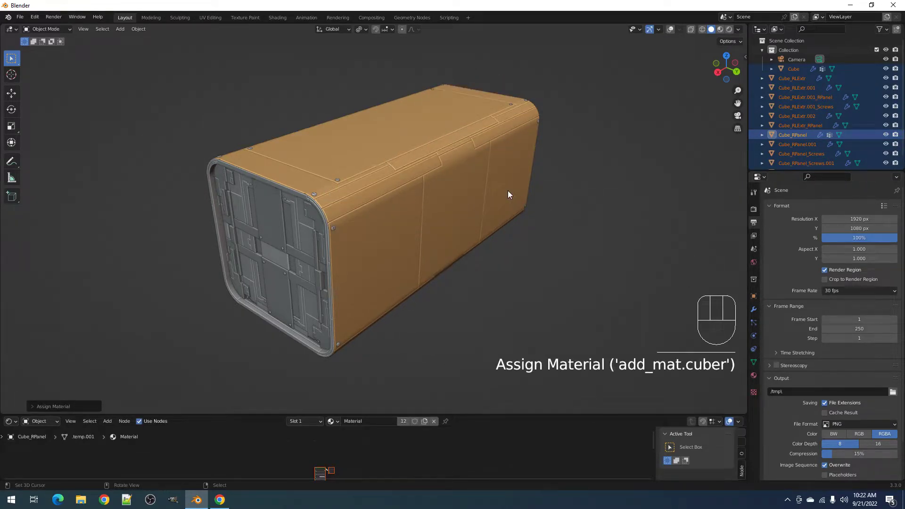
key(alt+x)
click(519, 214)
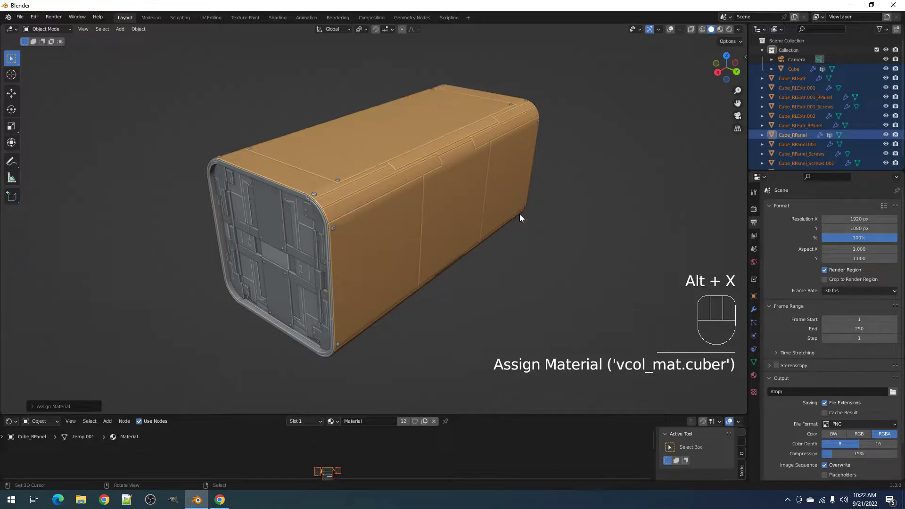
key(alt+x)
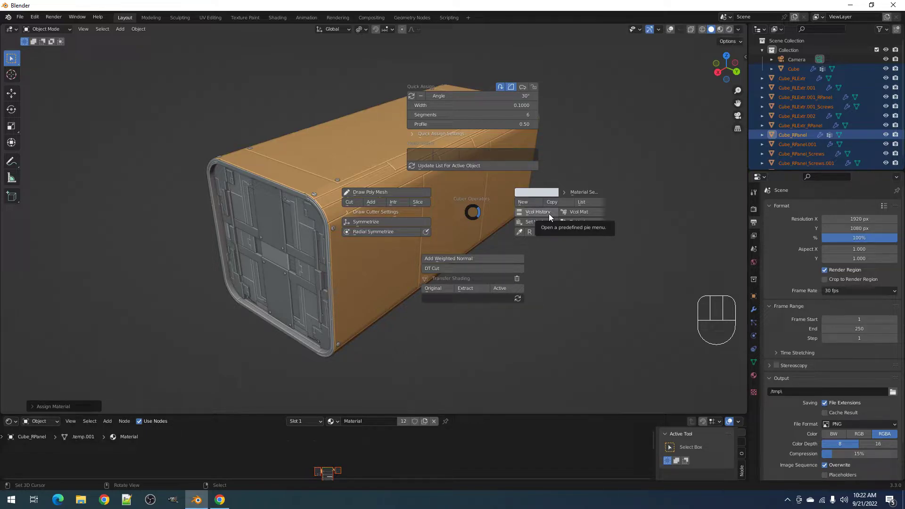
click(389, 303)
scroll(413, 262, down, 1)
- Switch the viewport to Material Preview shading
shift+middle_drag(413, 262, 444, 251)
key(z)
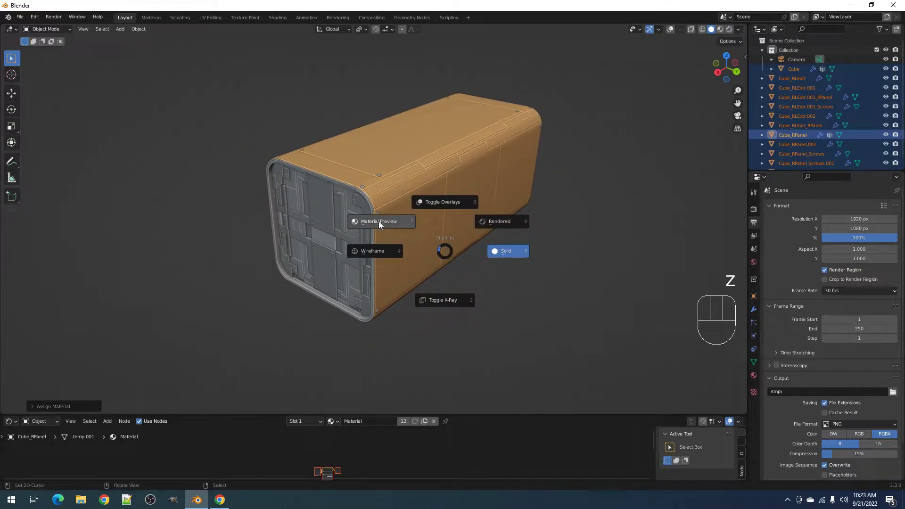
click(422, 247)
scroll(422, 248, up, 4)
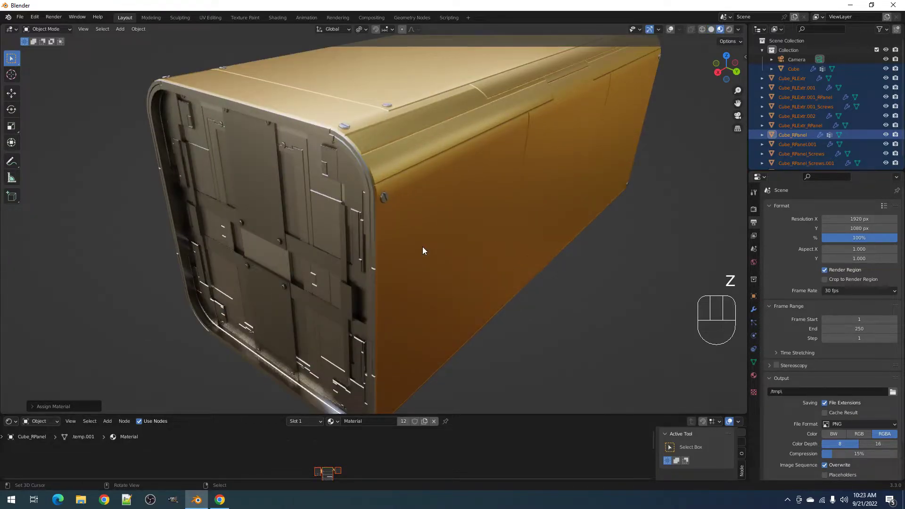
scroll(423, 247, down, 3)
middle_drag(425, 245, 420, 273)
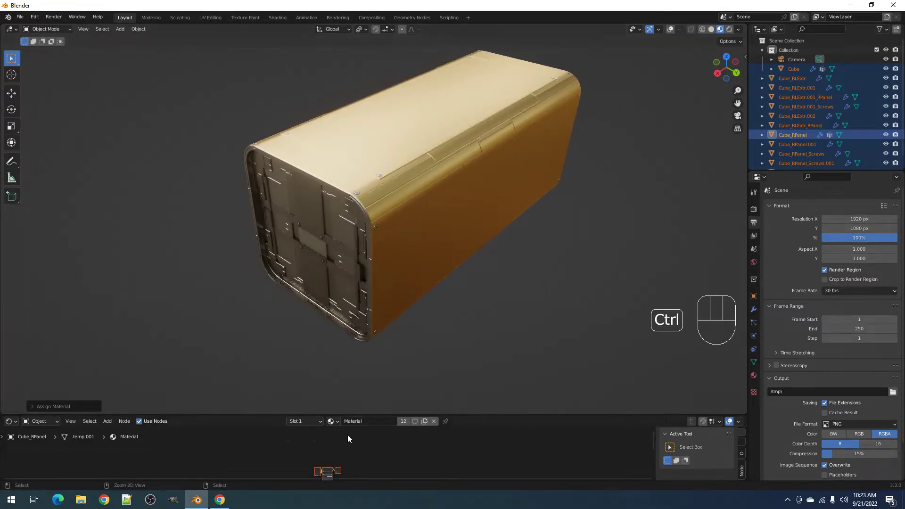
- Insert a Mix colour node on the Attribute-to-Base Color link
key(ctrl+space)
scroll(500, 325, up, 7)
middle_drag(414, 330, 497, 284)
scroll(499, 271, up, 8)
drag(491, 252, 399, 251)
key(shift+a)
mouse_move(404, 309)
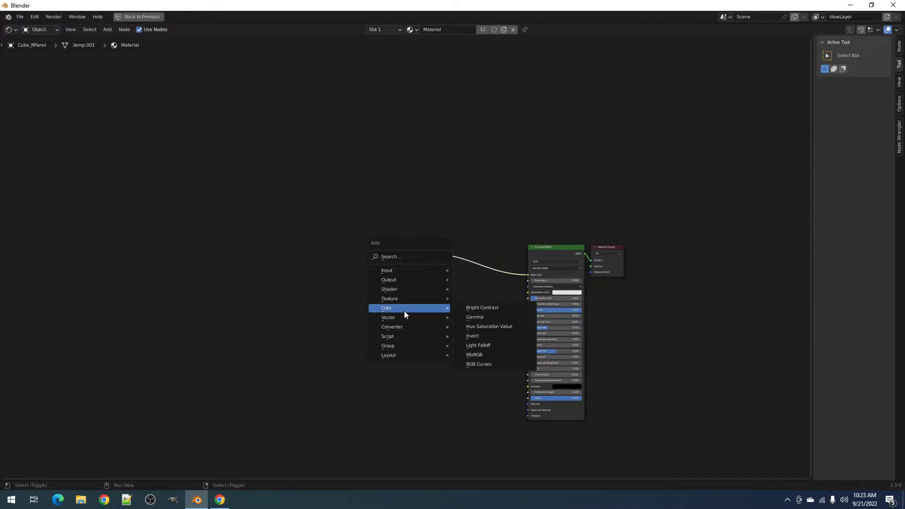
click(458, 309)
click(478, 256)
- Add an Ambient Occlusion node below the Mix node
key(shift+a)
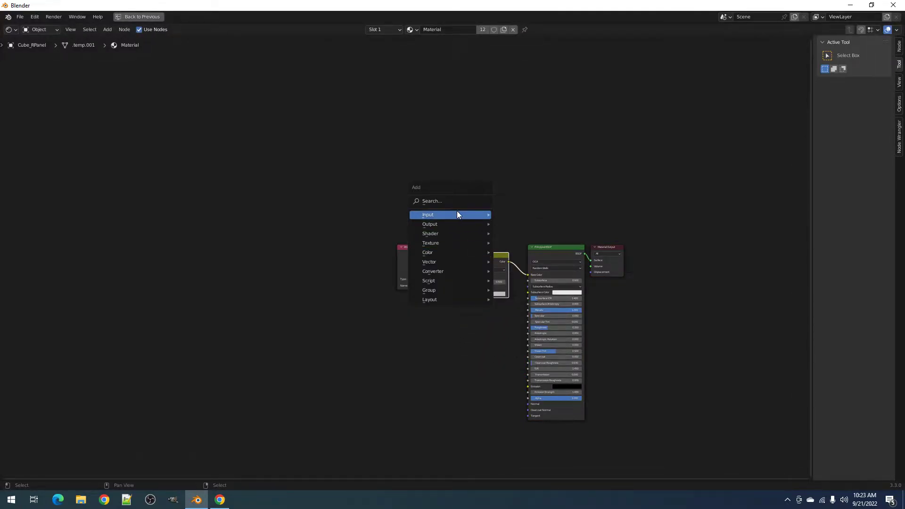
mouse_move(460, 215)
click(524, 228)
click(388, 315)
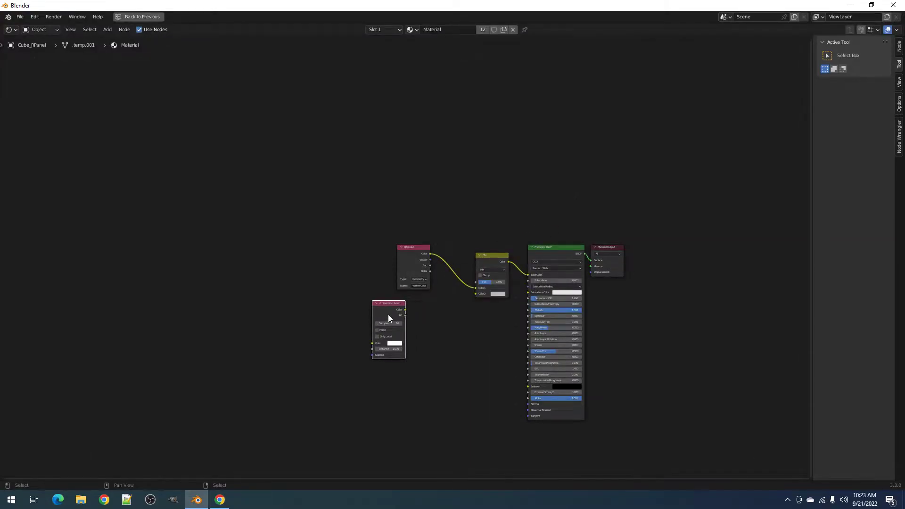
key(ctrl+space)
middle_drag(409, 464, 409, 433)
middle_drag(469, 311, 471, 289)
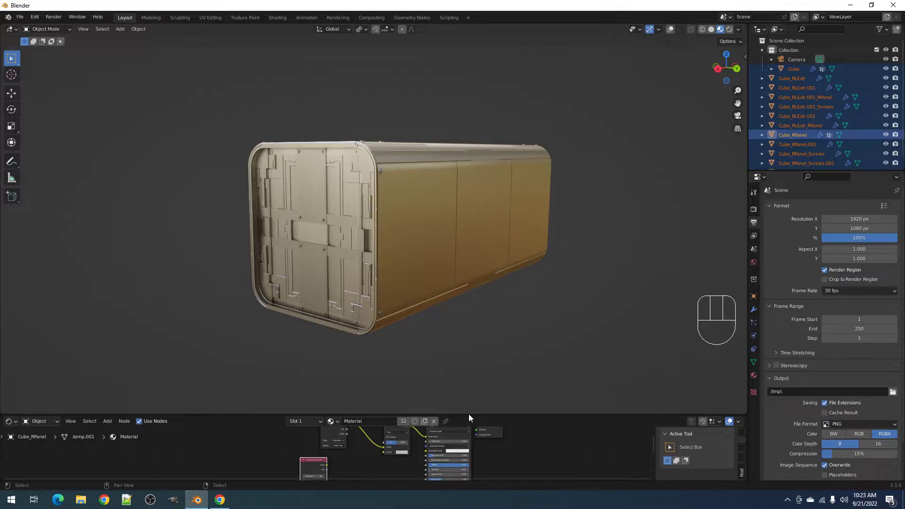
drag(468, 414, 469, 321)
scroll(367, 412, up, 3)
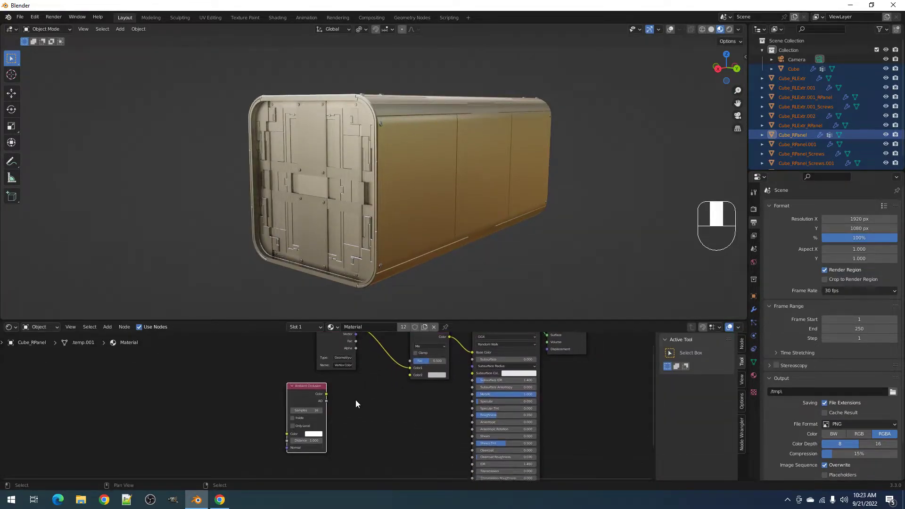
middle_drag(341, 206, 340, 184)
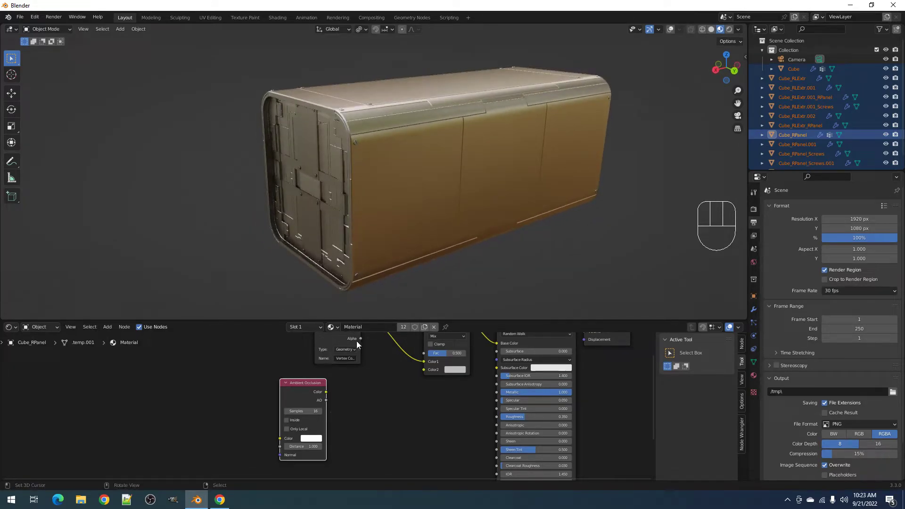
- Connect ambient occlusion to Color2 and set the Mix to Multiply at about 0.6 factor
drag(325, 397, 440, 364)
middle_drag(440, 361, 434, 367)
click(436, 365)
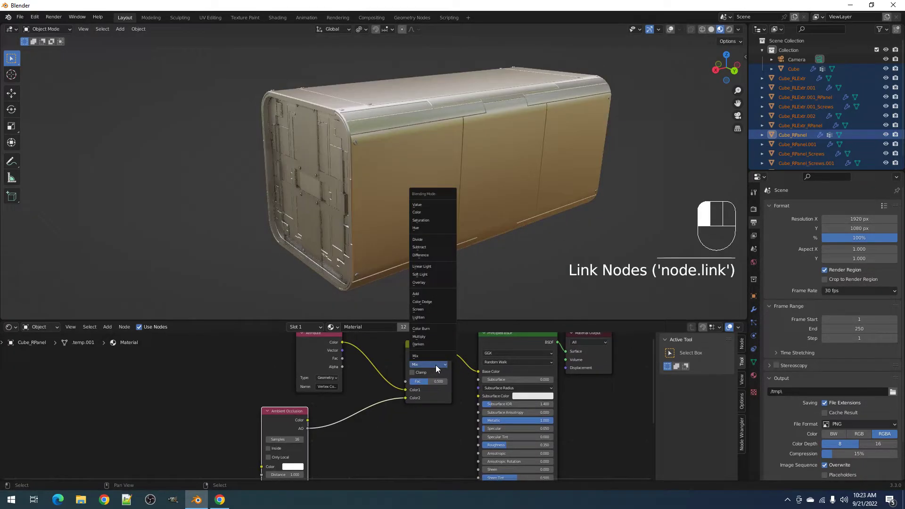
click(435, 338)
middle_drag(454, 246, 455, 269)
mouse_move(437, 384)
mouse_down()
mouse_move(447, 383)
mouse_move(419, 381)
mouse_move(432, 382)
mouse_up()
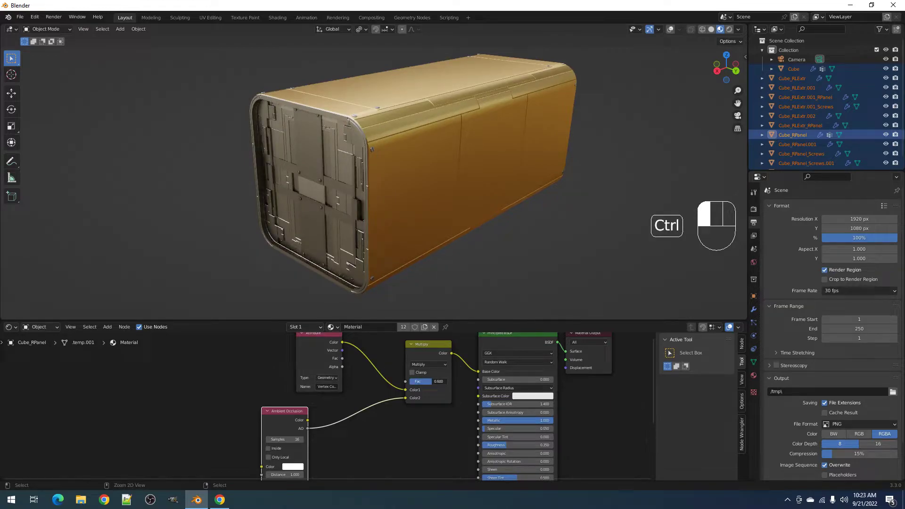
scroll(427, 233, down, 2)
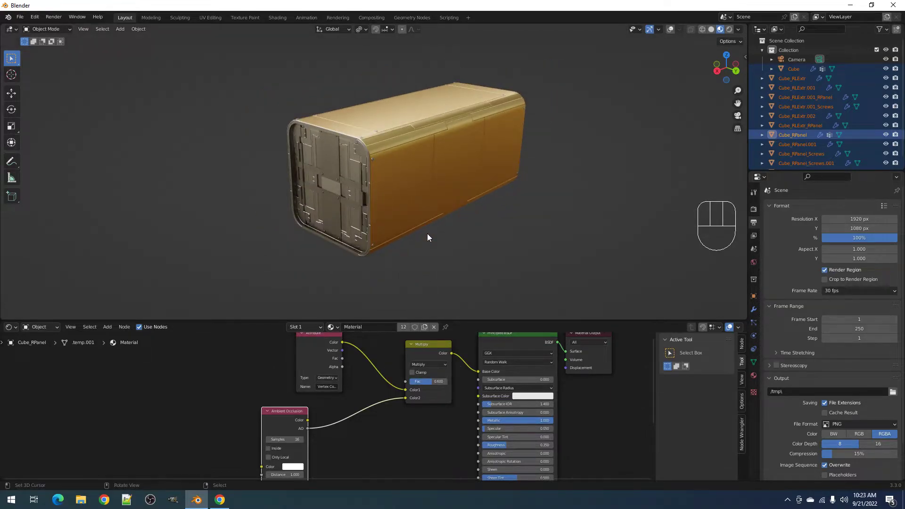
scroll(427, 232, down, 2)
middle_drag(431, 200, 447, 210)
scroll(448, 211, up, 3)
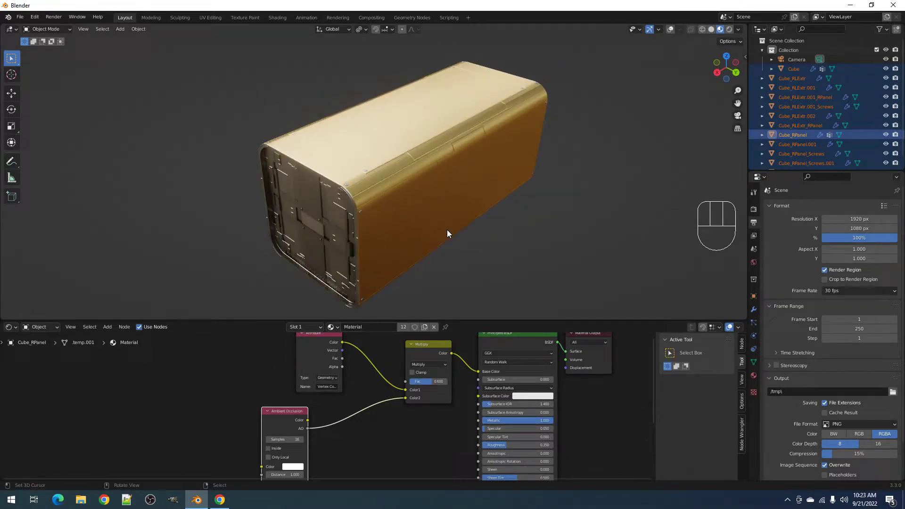
- Enable HDRI environment lighting in the world settings and inspect the box
click(754, 263)
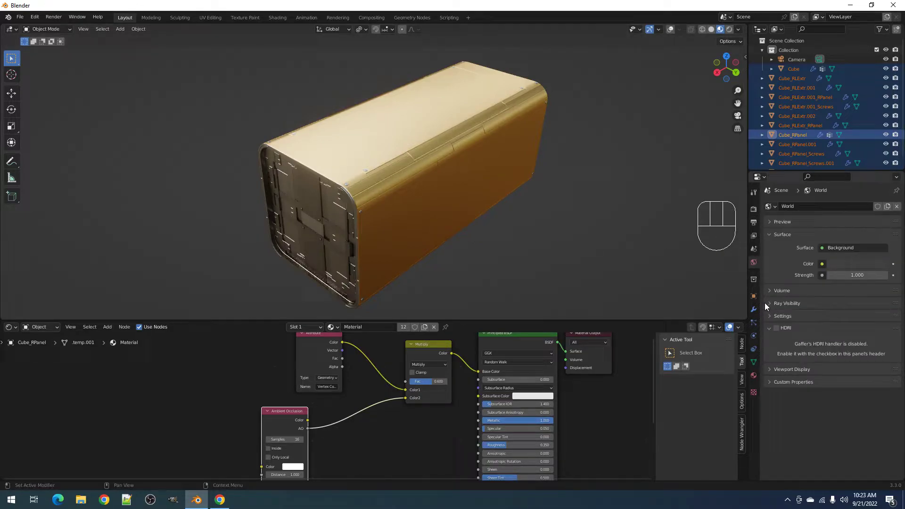
click(776, 328)
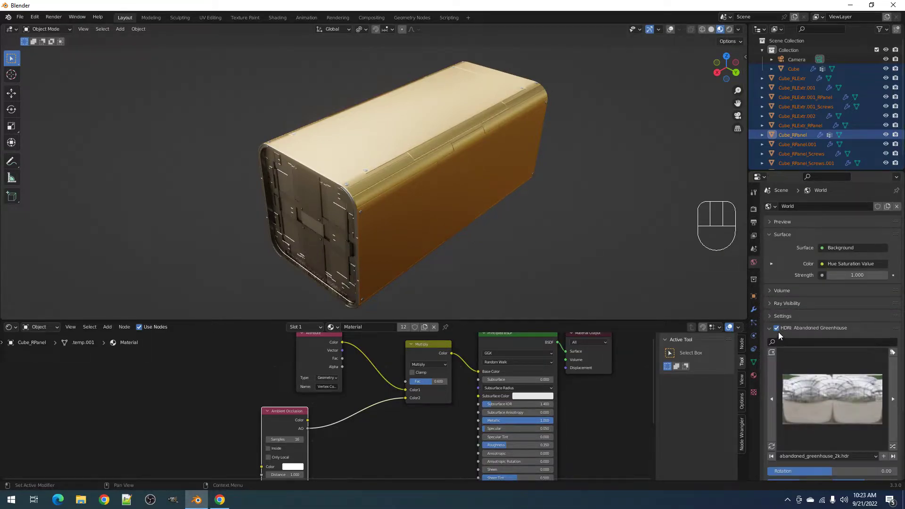
middle_drag(401, 230, 475, 219)
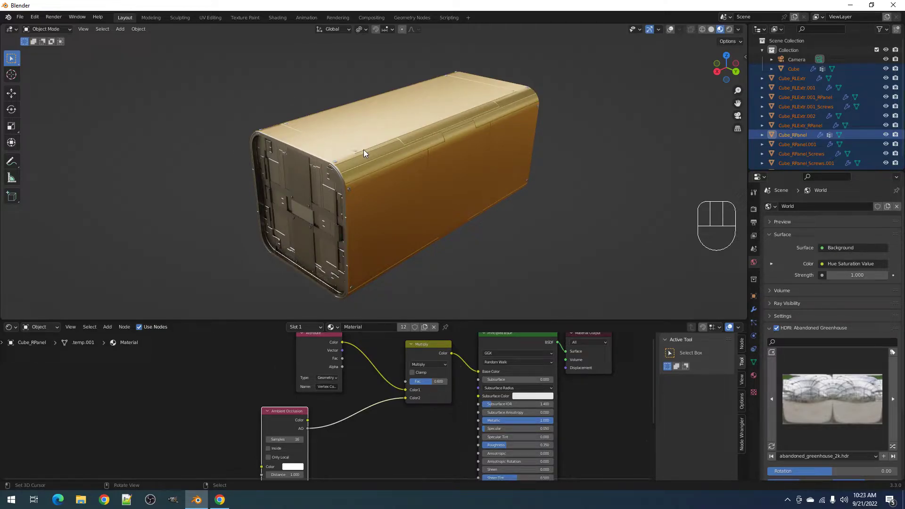
middle_drag(409, 195, 364, 196)
middle_drag(475, 184, 411, 186)
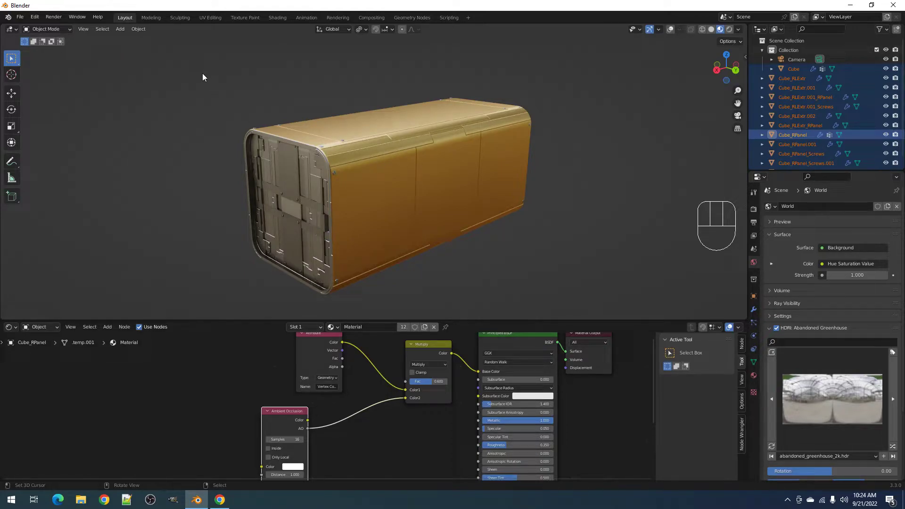
middle_drag(244, 92, 326, 118)
- Draw a render region around the box and view it in Rendered shading
key(ctrl+b)
drag(183, 52, 633, 318)
shift+middle_drag(433, 206, 456, 213)
key(z)
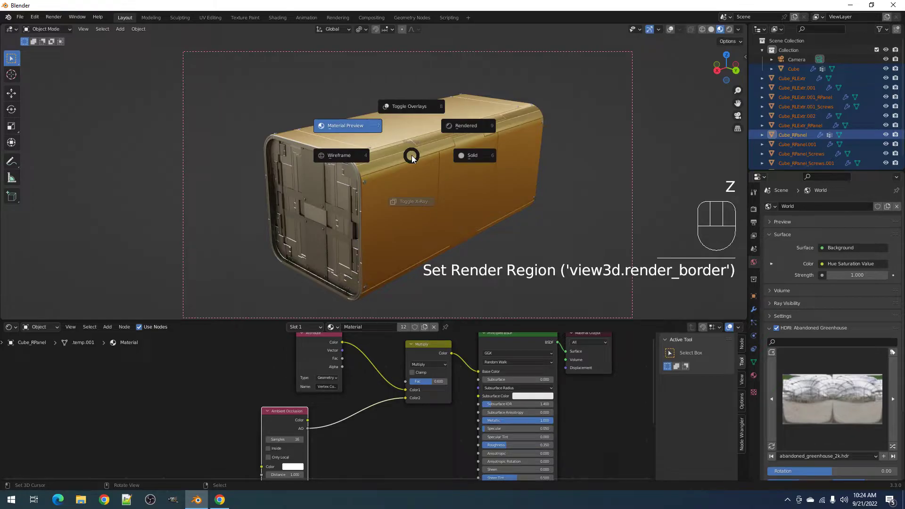
click(461, 126)
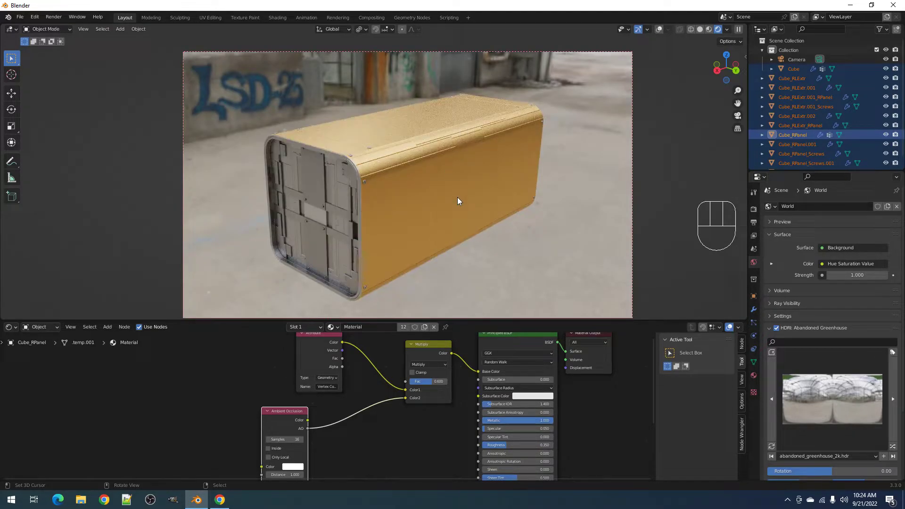
- Return to Solid shading, save the file, and maximize the Shader Editor
key(z)
click(519, 198)
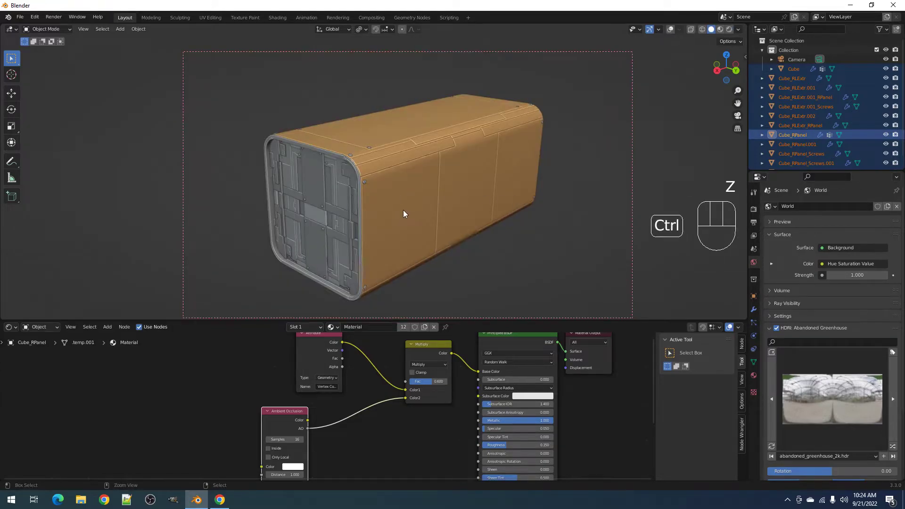
key(ctrl+s)
key(Escape)
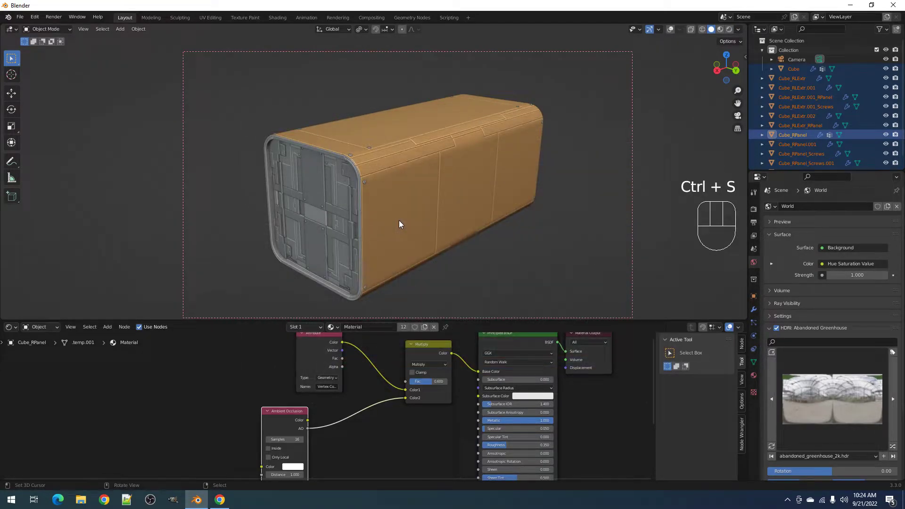
key(ctrl+space)
- Move the Material Output and Principled BSDF nodes further right to make room
scroll(375, 360, down, 4)
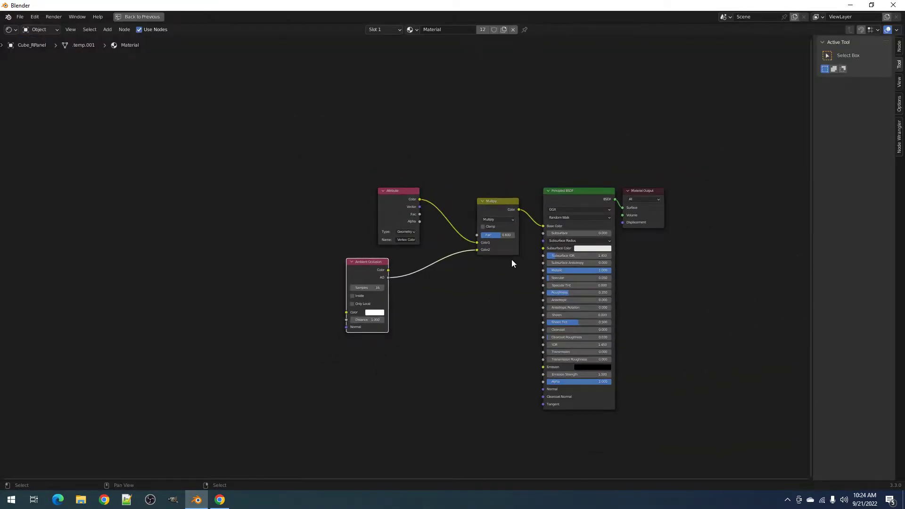
drag(614, 197, 716, 202)
drag(551, 206, 653, 206)
key(shift+a)
mouse_move(547, 227)
mouse_move(502, 285)
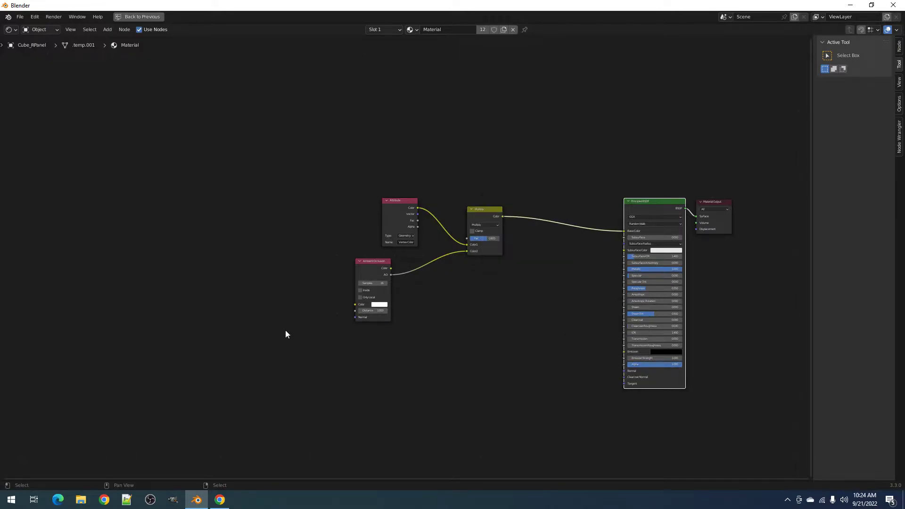
- Append from File > Append, browsing Recent Blends into noodles.blend's NodeTree folder
key(F4)
mouse_move(379, 197)
click(366, 229)
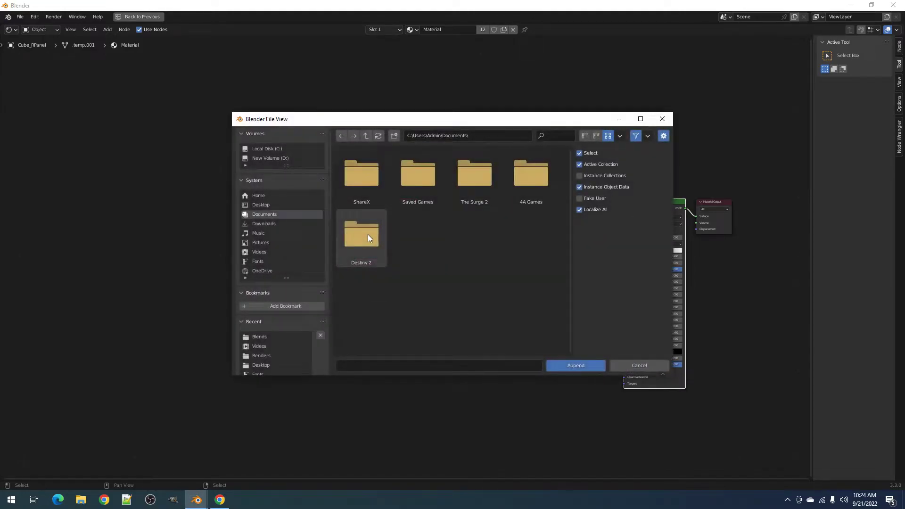
click(285, 334)
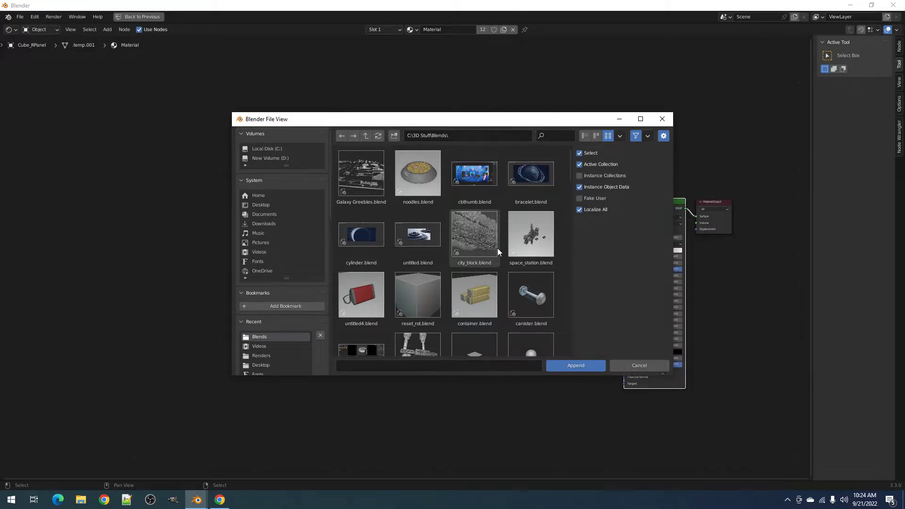
scroll(497, 248, down, 2)
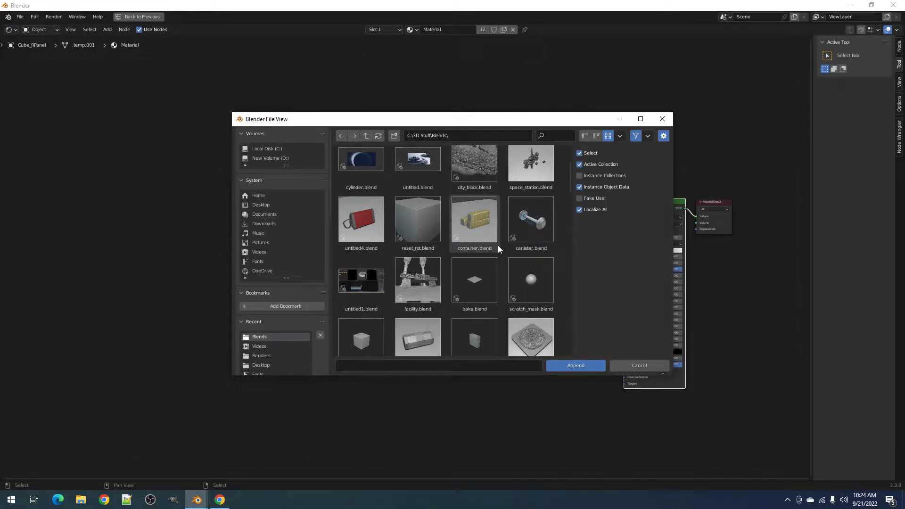
scroll(498, 245, up, 3)
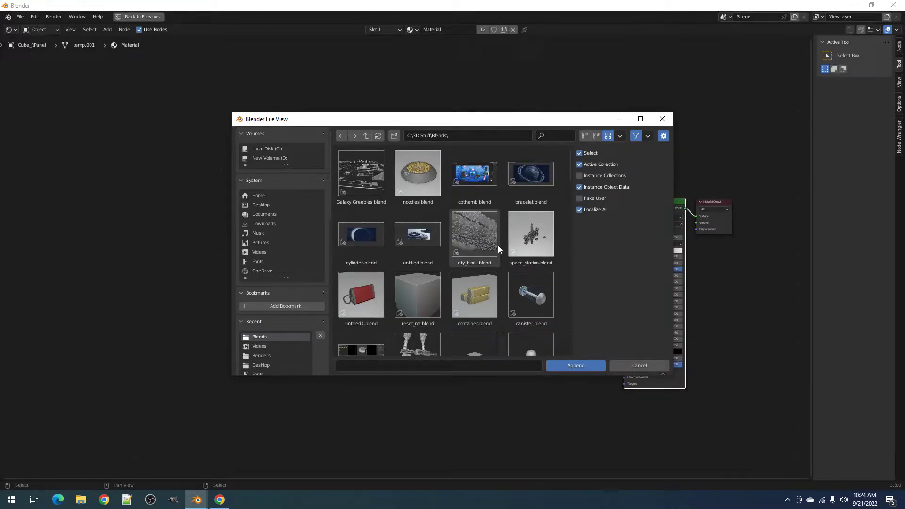
double_click(405, 185)
scroll(532, 300, down, 2)
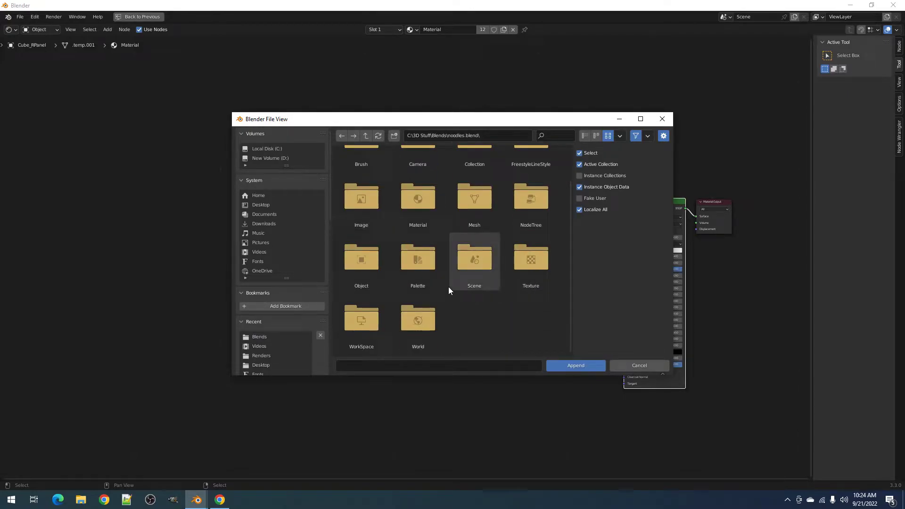
double_click(520, 220)
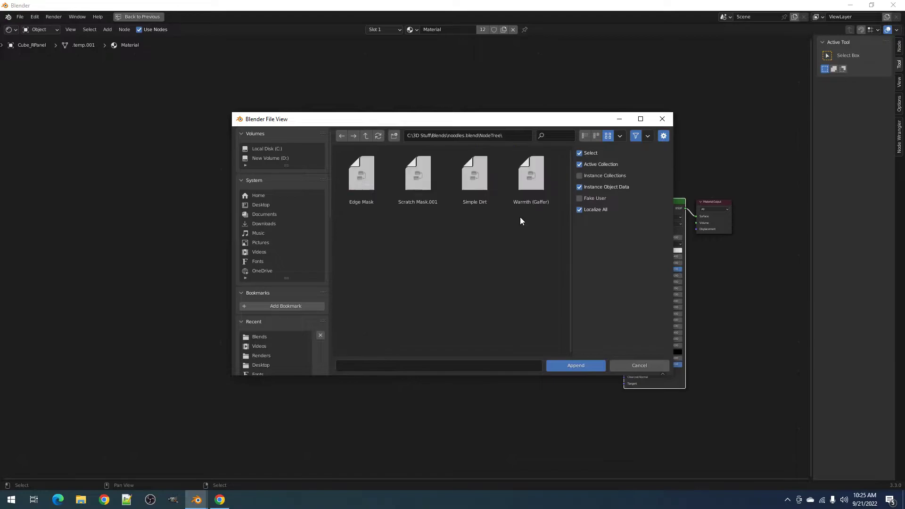
- Append the Edge Mask, Scratch Mask.001 and Simple Dirt groups, then select the existing Multiply node
click(376, 187)
shift+click(411, 186)
click(360, 186)
shift+click(418, 187)
shift+click(466, 186)
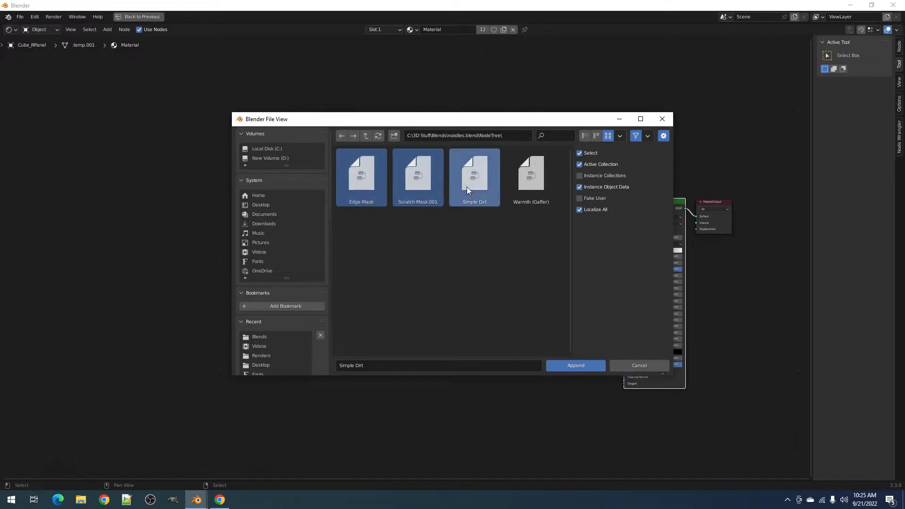
click(575, 365)
scroll(526, 307, up, 2)
click(502, 200)
- Duplicate the Multiply node onto the link into the Principled BSDF, discarding a stray Edge Mask node
key(shift+d)
click(609, 206)
key(shift+a)
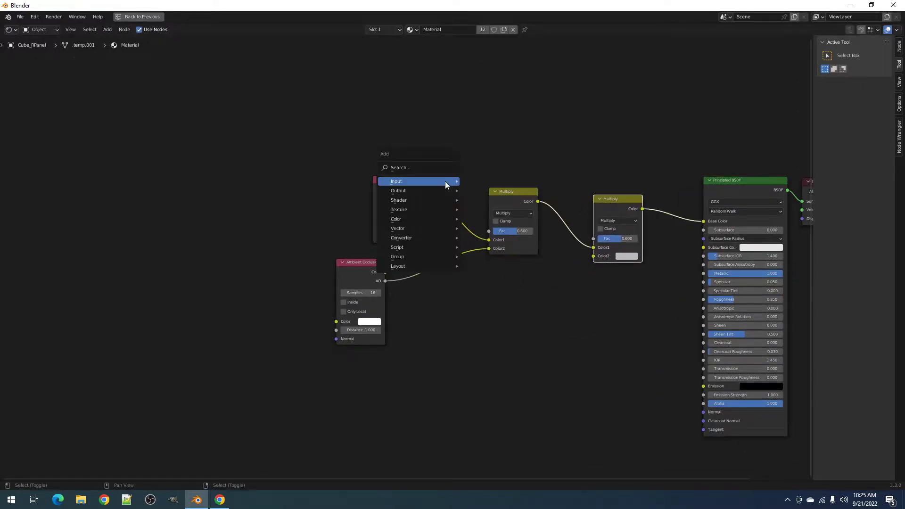
mouse_move(405, 257)
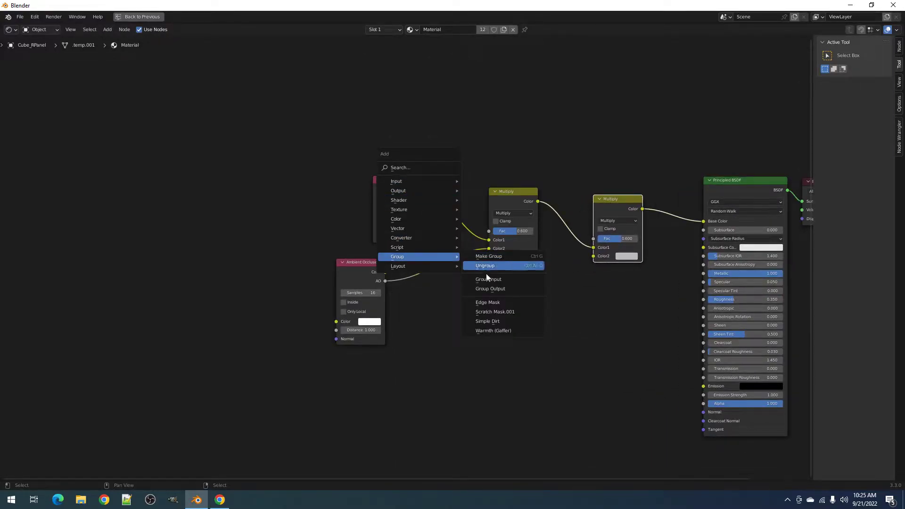
click(501, 302)
click(288, 88)
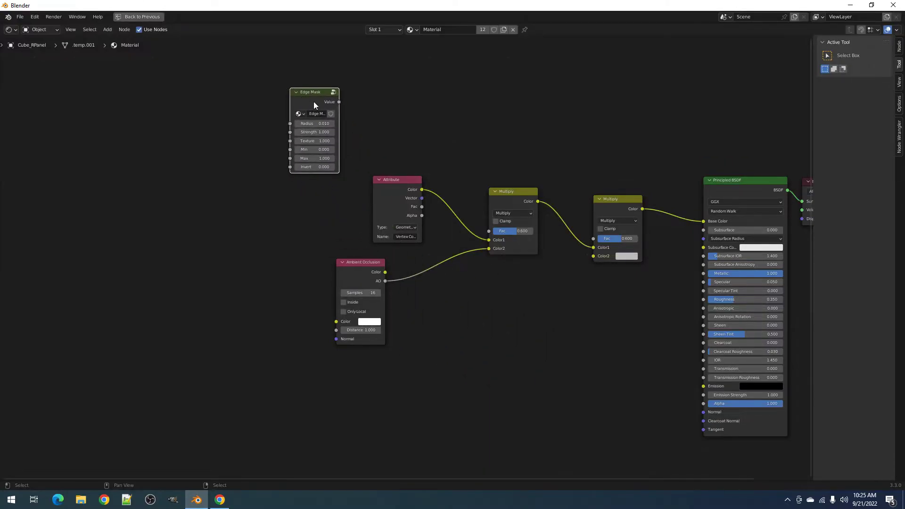
key(shift+a)
key(Escape)
key(x)
- Add a Simple Dirt node group and wire its Color into the second Multiply's Color2
key(shift+a)
mouse_move(338, 129)
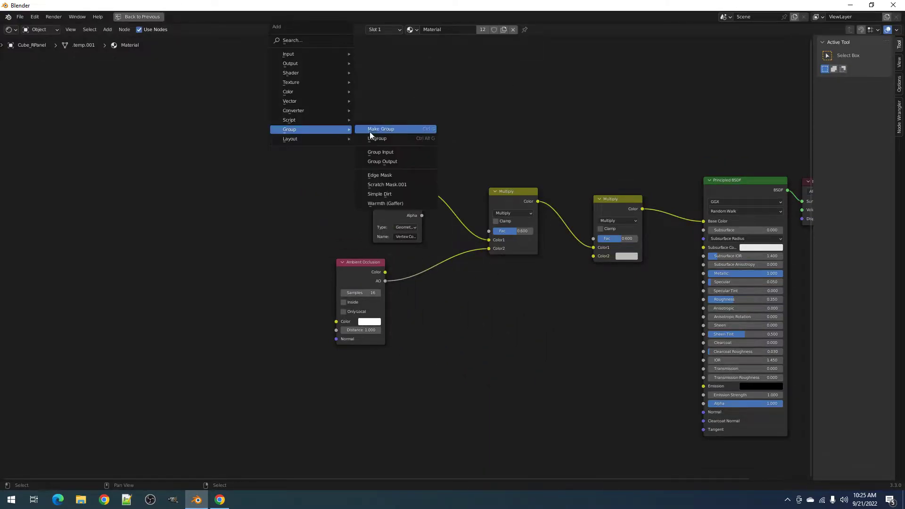
click(402, 195)
click(297, 83)
drag(321, 90, 608, 256)
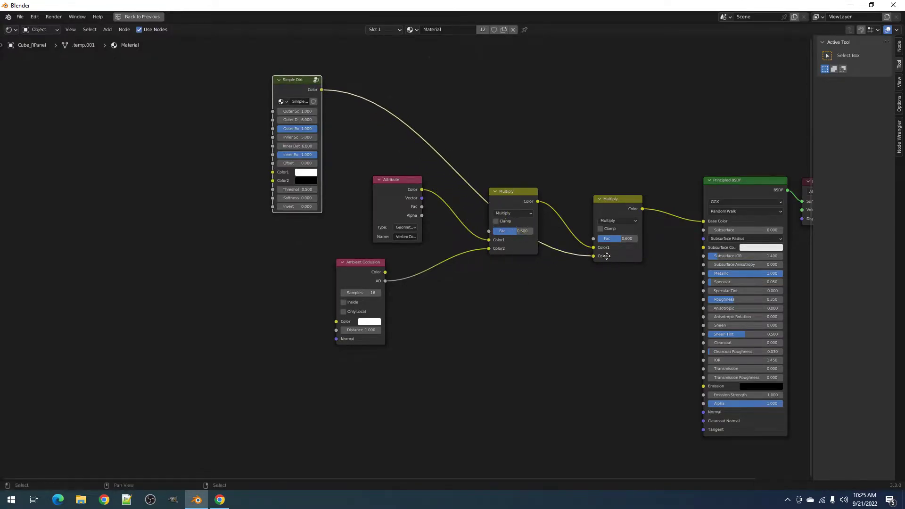
middle_drag(608, 256, 516, 265)
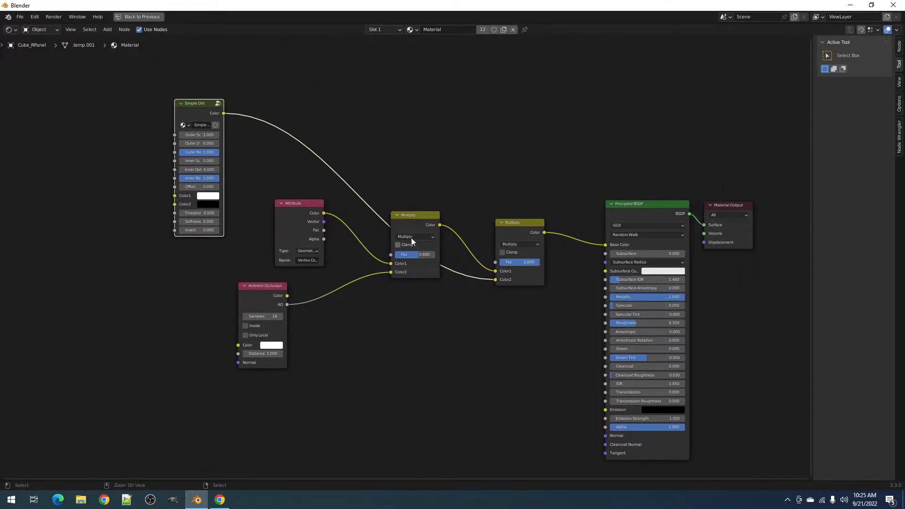
key(ctrl+space)
key(z)
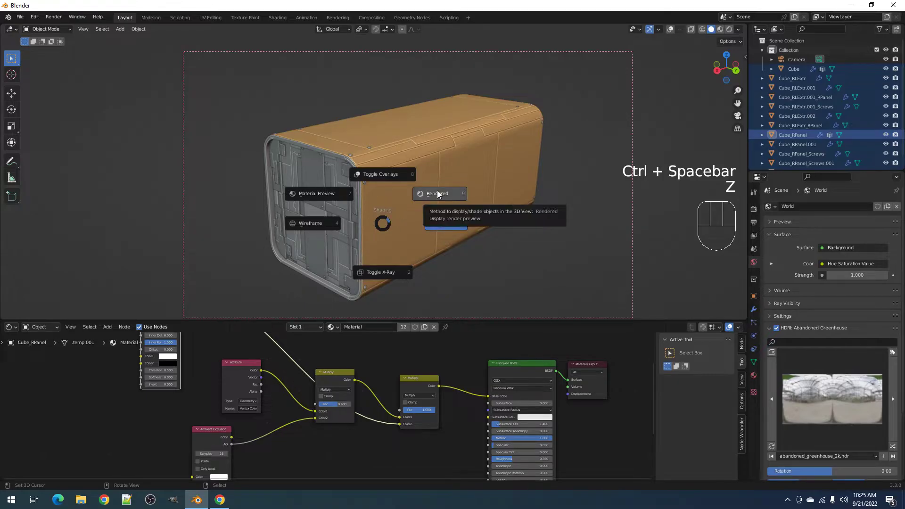
- Preview the dirty box in Rendered shading within a render region around the cube, then return to Solid
click(437, 193)
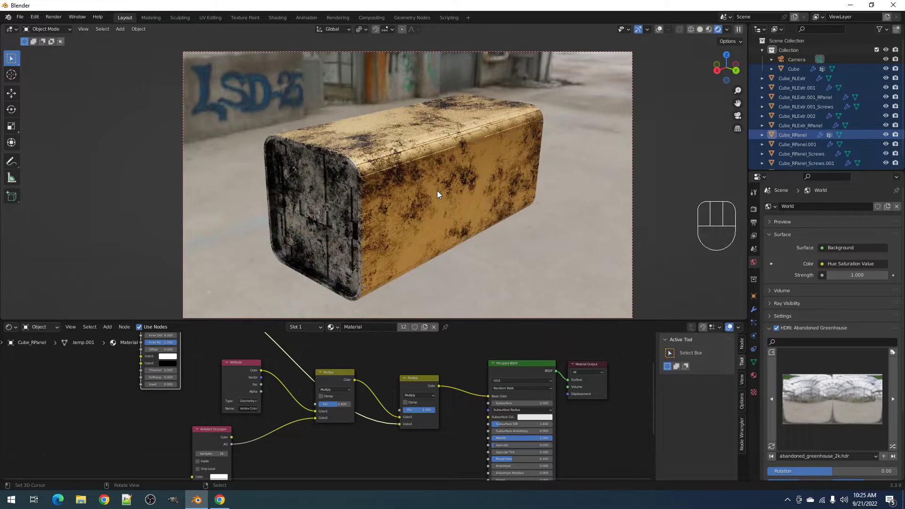
key(z)
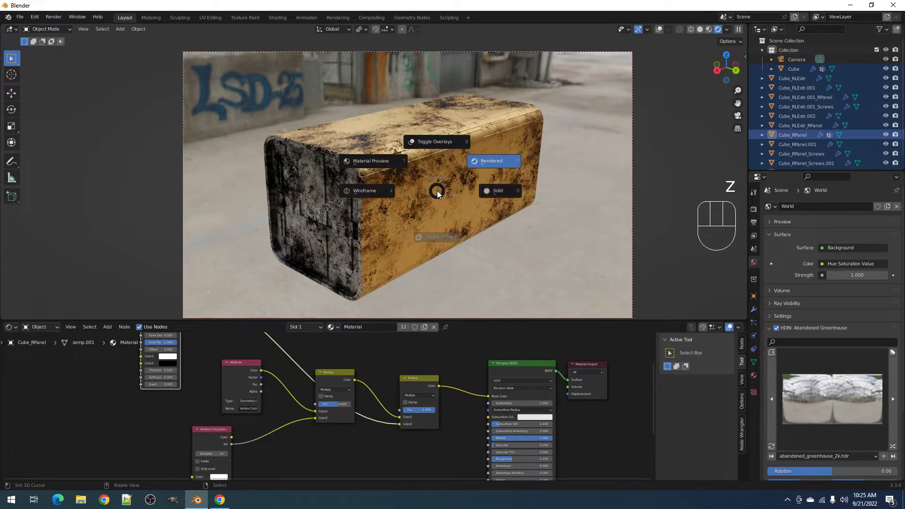
click(511, 191)
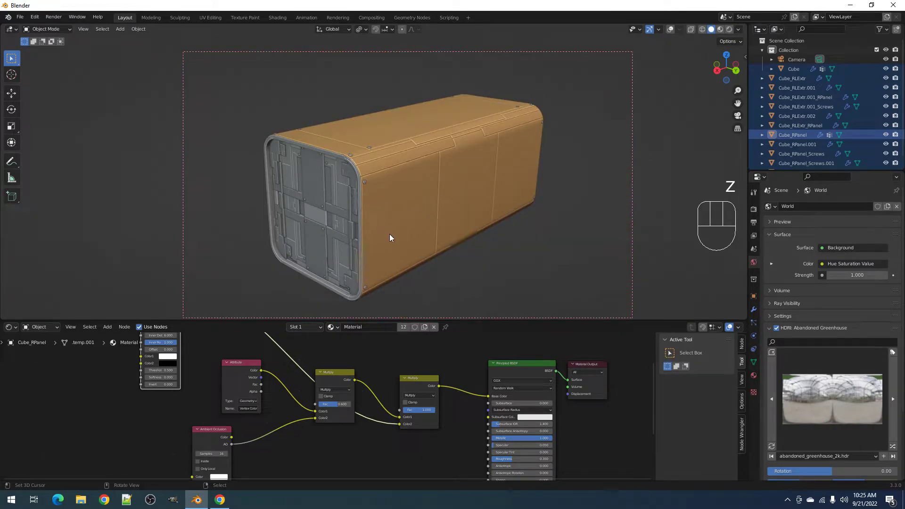
key(ctrl+b)
drag(213, 80, 569, 271)
key(z)
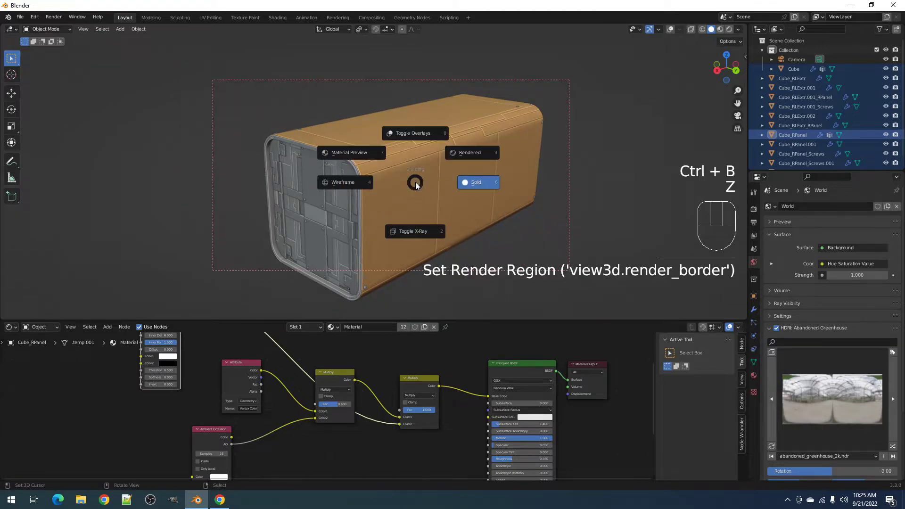
click(465, 154)
key(z)
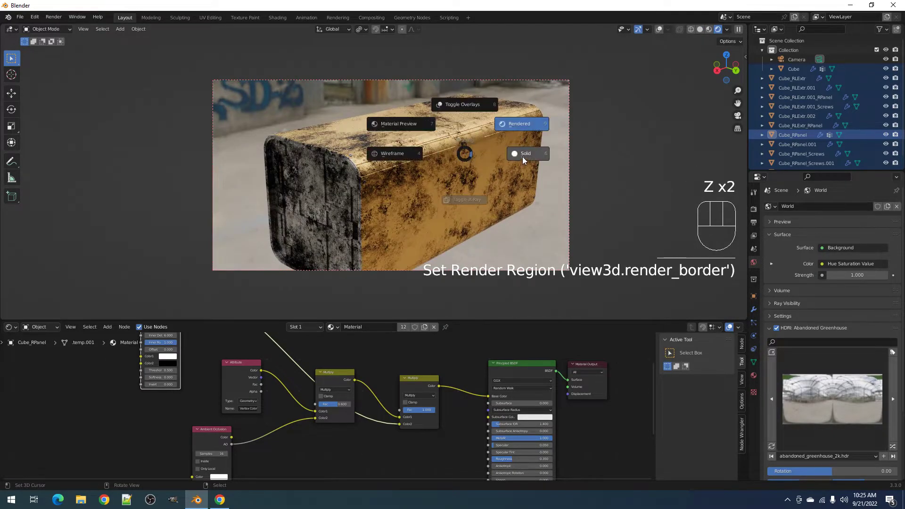
click(522, 157)
- In Rendered shading, set the Simple Dirt Offset to 1.000 and lighten its Color2 from black to grey
middle_drag(165, 348, 194, 380)
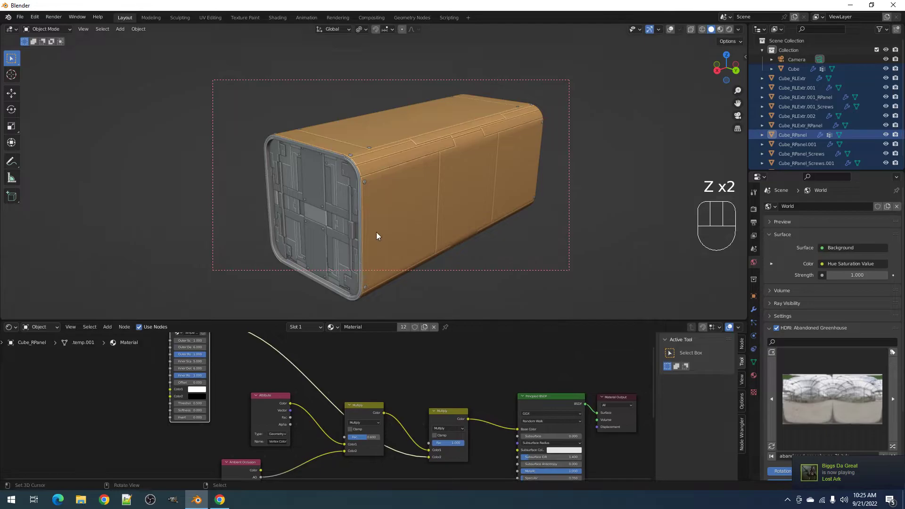
key(z)
click(420, 166)
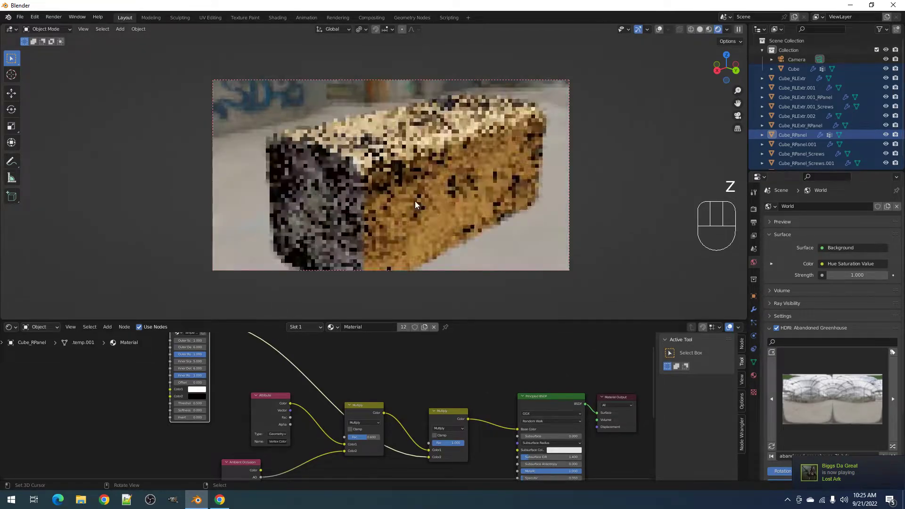
middle_drag(218, 404, 346, 421)
scroll(347, 420, up, 5)
middle_drag(331, 386, 332, 423)
drag(333, 427, 399, 418)
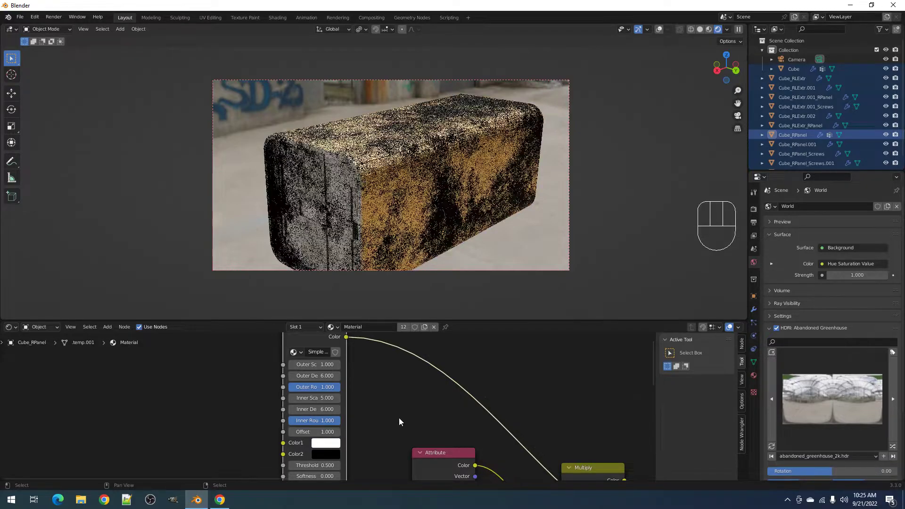
click(334, 455)
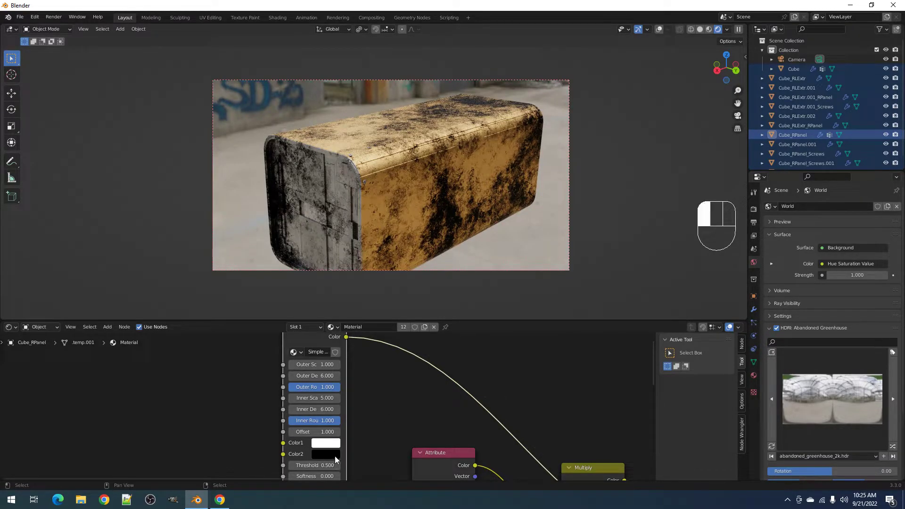
click(398, 336)
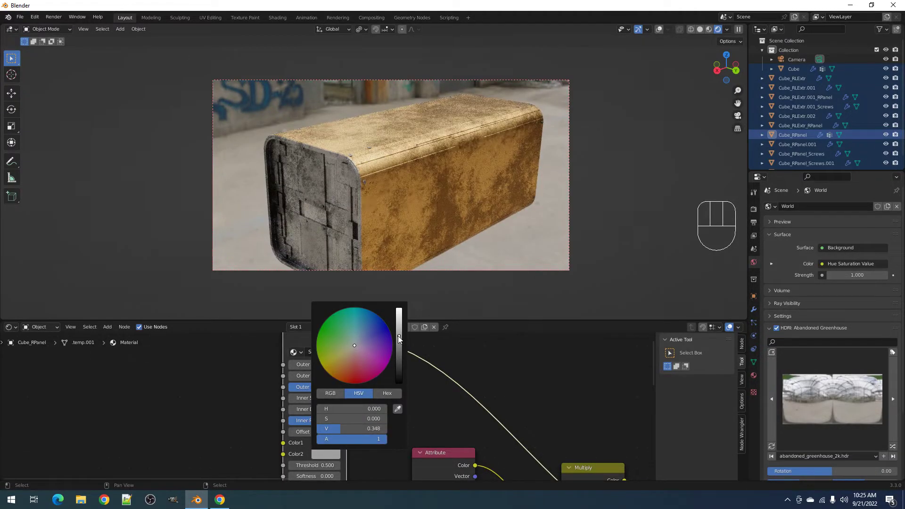
- Orbit around the box to inspect the dirt and bring the node's detail settings into view
middle_drag(469, 247, 501, 217)
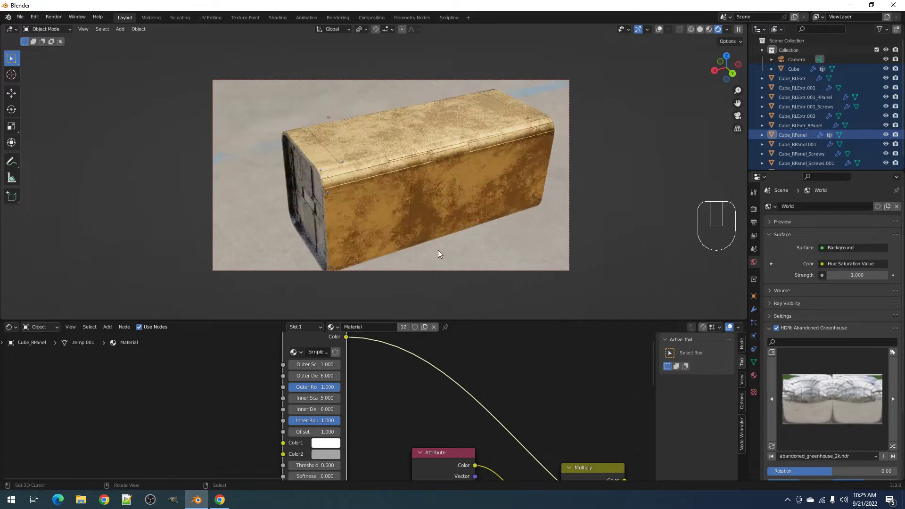
middle_drag(415, 248, 426, 236)
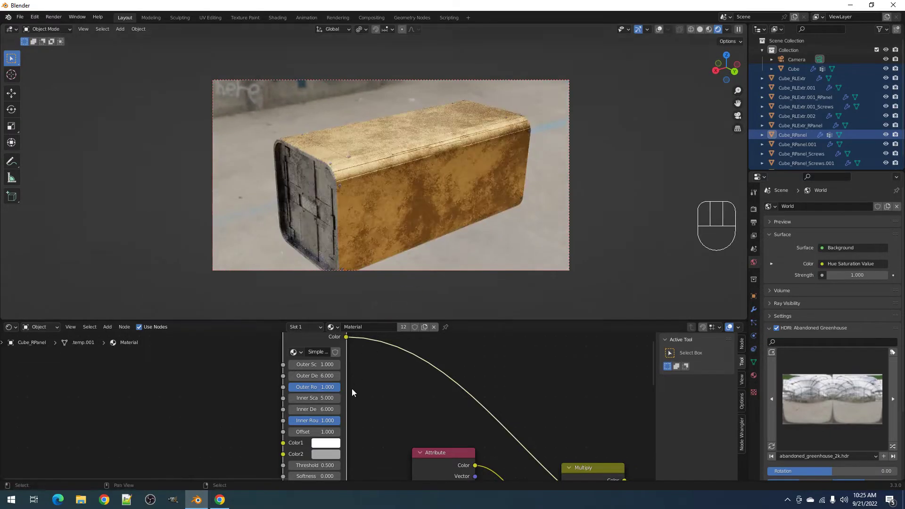
middle_drag(354, 389, 364, 368)
scroll(459, 160, up, 8)
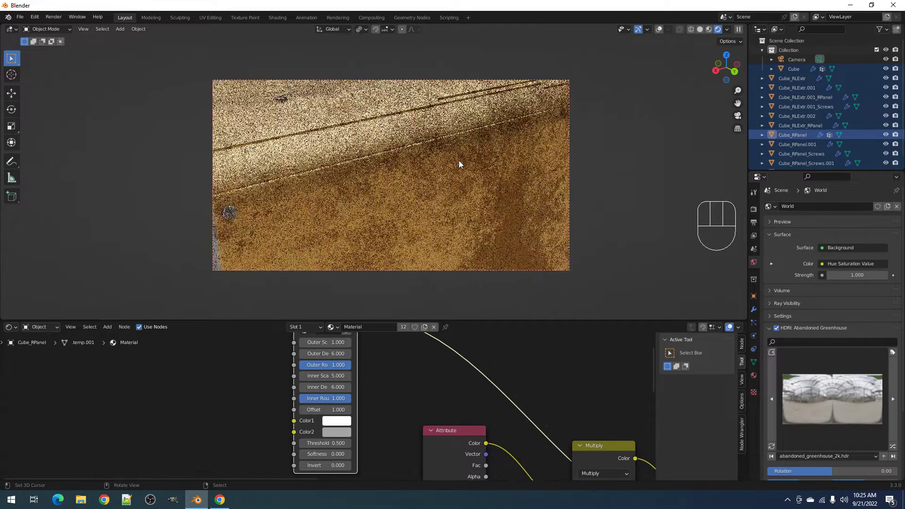
shift+middle_drag(459, 160, 462, 181)
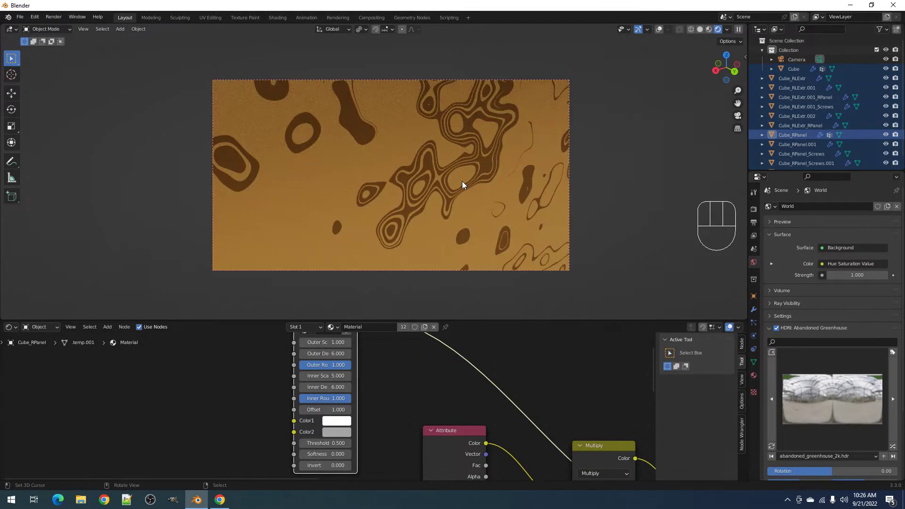
scroll(462, 181, up, 4)
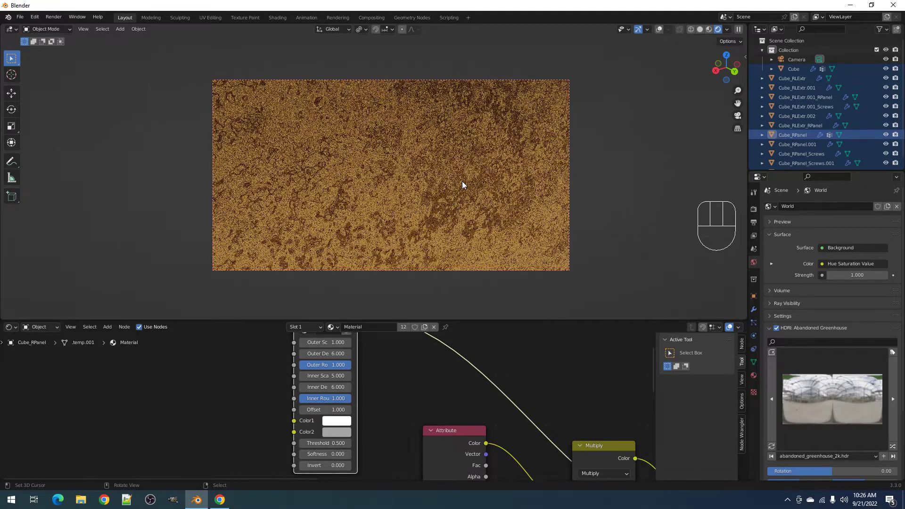
middle_drag(383, 404, 383, 391)
- Set the Simple Dirt Inner Detail and Outer Detail to 8, then return to Solid shading
double_click(333, 374)
text(8)
key(Return)
double_click(330, 341)
text(8)
key(Return)
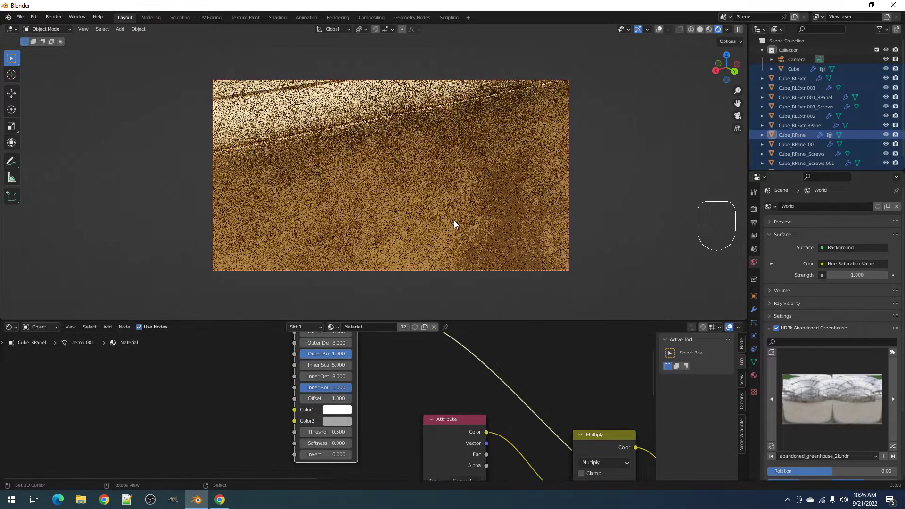
scroll(454, 220, down, 8)
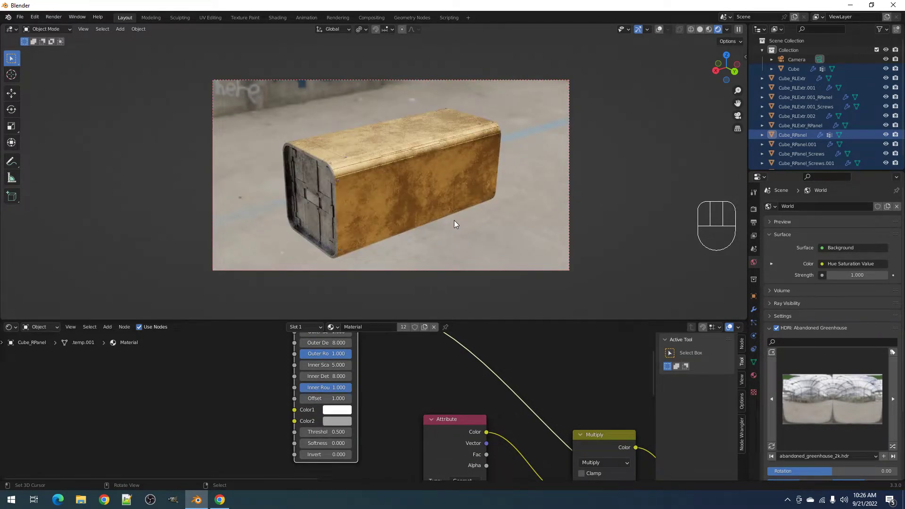
scroll(454, 220, up, 2)
key(z)
click(492, 241)
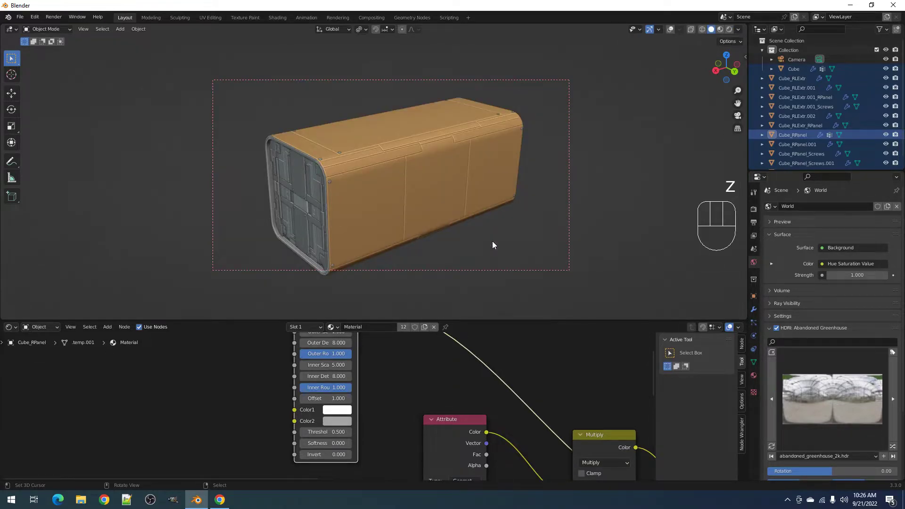
- Add a plane and move it to the box's lower edge
middle_drag(445, 236, 434, 218)
key(shift+alt+z)
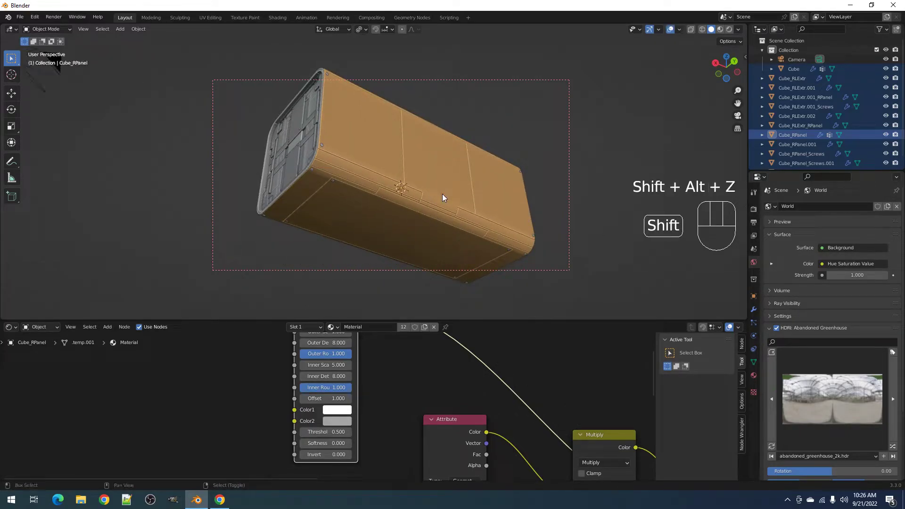
key(shift+a)
mouse_move(449, 195)
click(484, 193)
middle_drag(484, 188, 437, 203)
key(g)
click(453, 239)
- Scale the plane up four times into a large ground plane under the box
scroll(437, 204, down, 3)
key(s)
click(625, 214)
key(s)
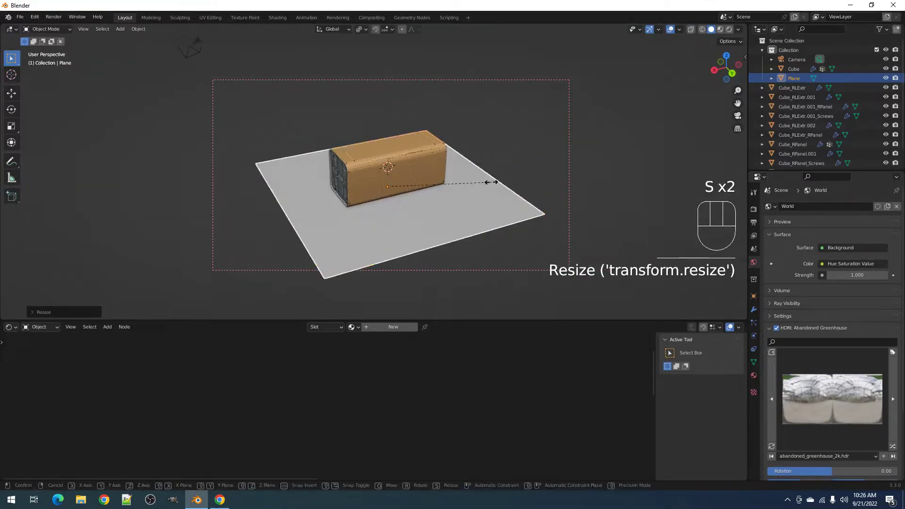
click(605, 192)
key(s)
click(615, 169)
key(s)
click(454, 173)
scroll(424, 181, up, 3)
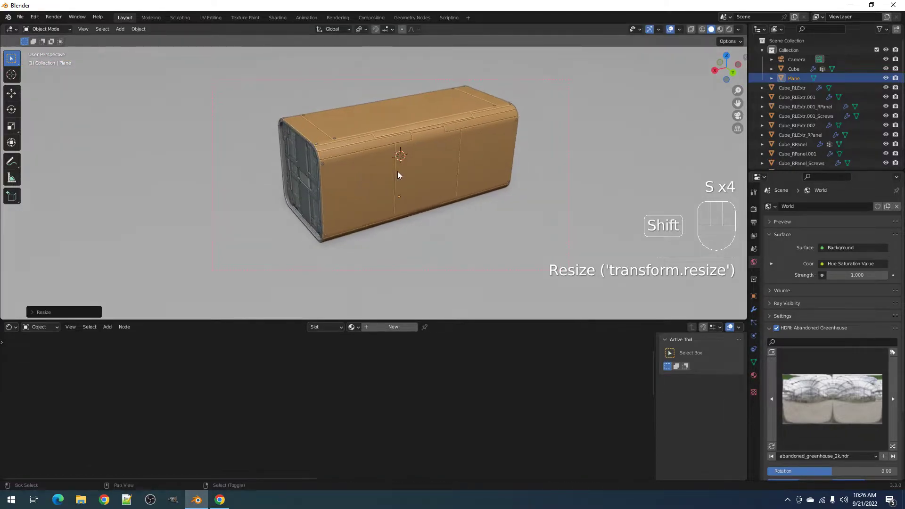
shift+middle_drag(397, 171, 403, 180)
- Give the plane a new material built with Ctrl+Shift+T from all four shell_floor texture images
click(354, 361)
click(394, 327)
scroll(425, 386, down, 3)
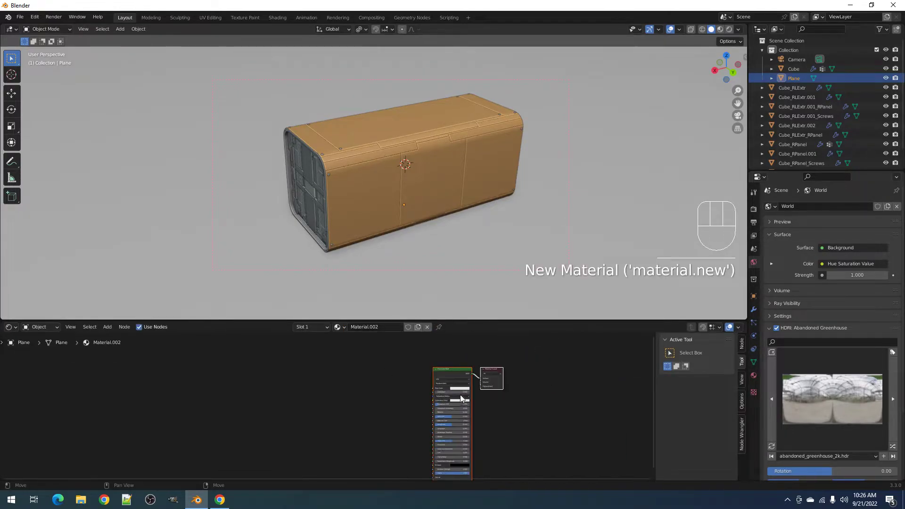
middle_drag(460, 394, 389, 379)
click(391, 367)
key(shift+ctrl+t)
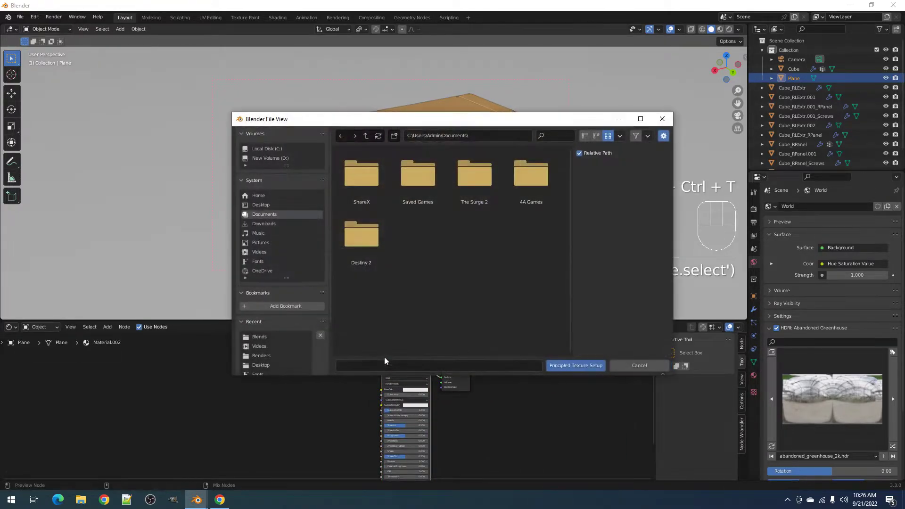
scroll(273, 345, down, 3)
click(276, 328)
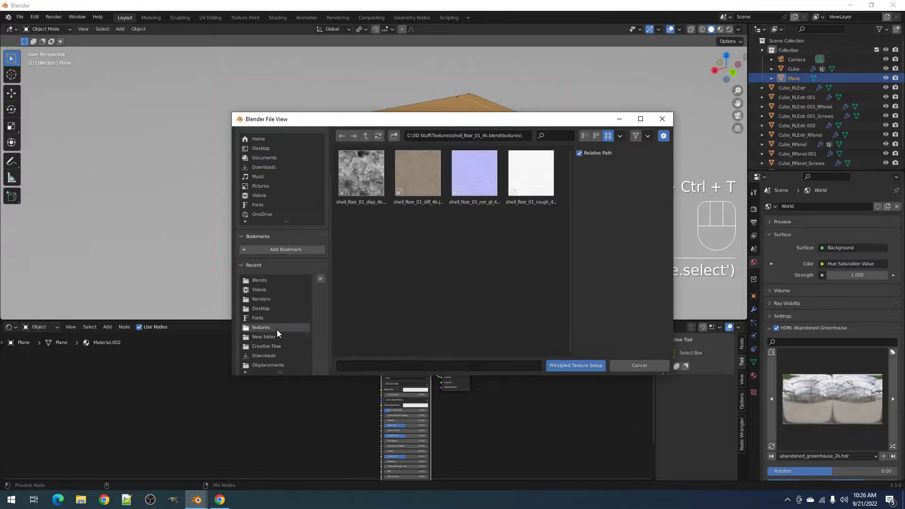
click(418, 189)
key(a)
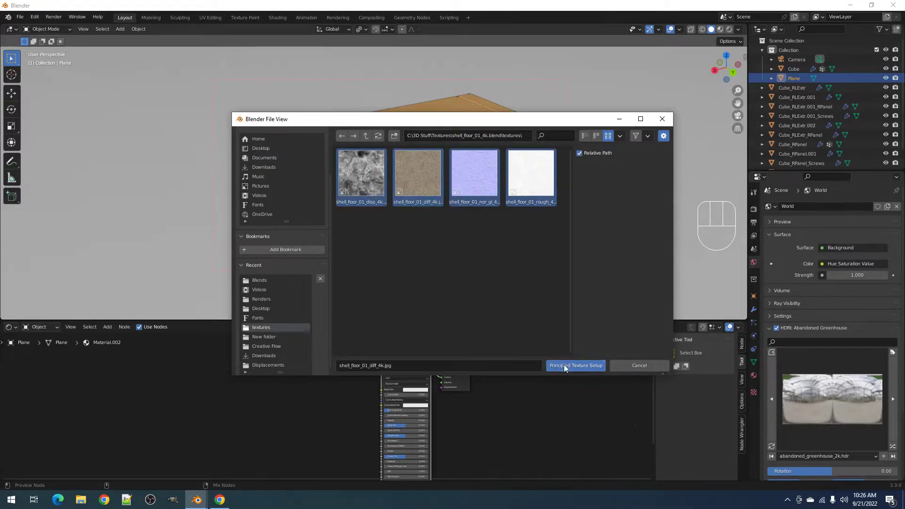
click(566, 366)
key(z)
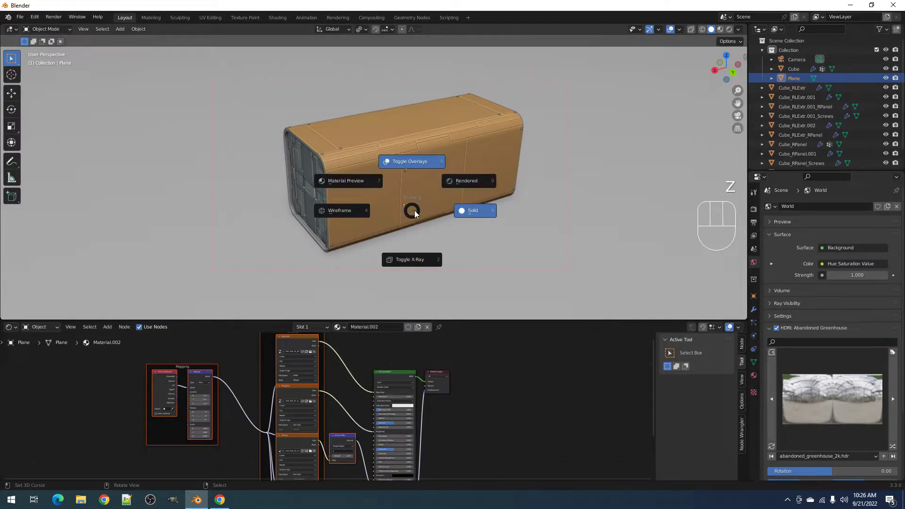
click(462, 189)
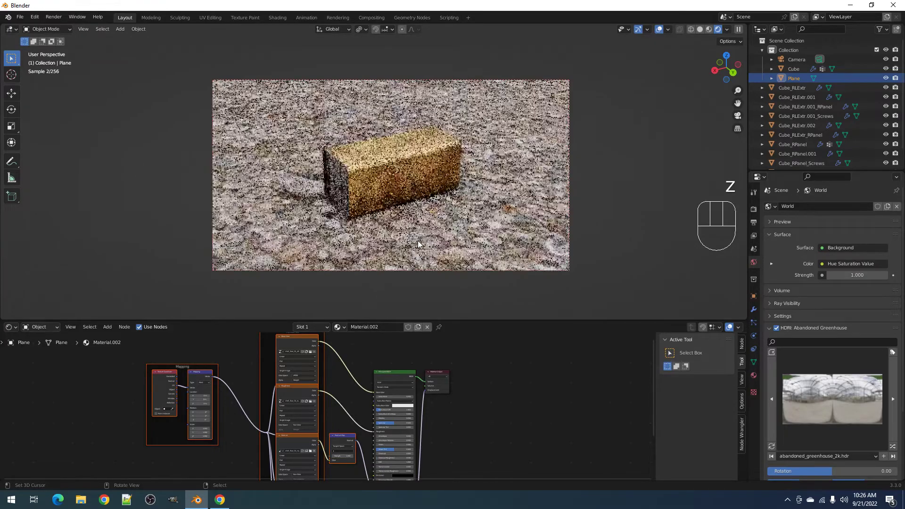
- Set the floor texture's Mapping Scale to 15 and check it in a render region around the crate
scroll(256, 397, up, 3)
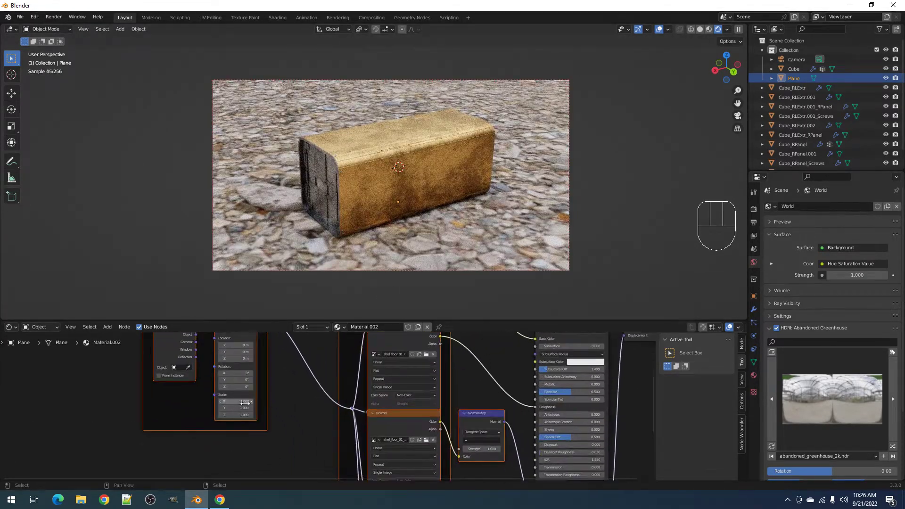
click(245, 400)
text(15)
key(Return)
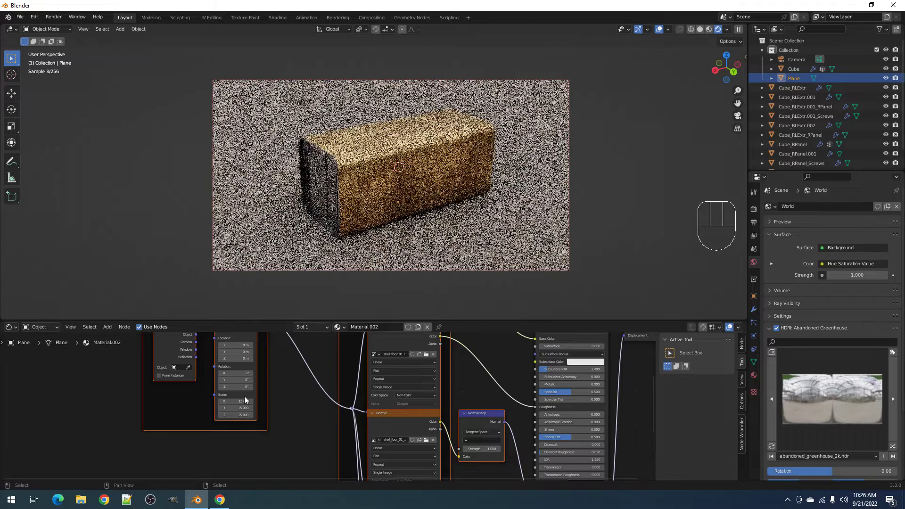
ctrl+middle_drag(349, 228, 279, 127)
key(ctrl+b)
drag(202, 59, 613, 297)
shift+middle_drag(522, 234, 535, 240)
key(z)
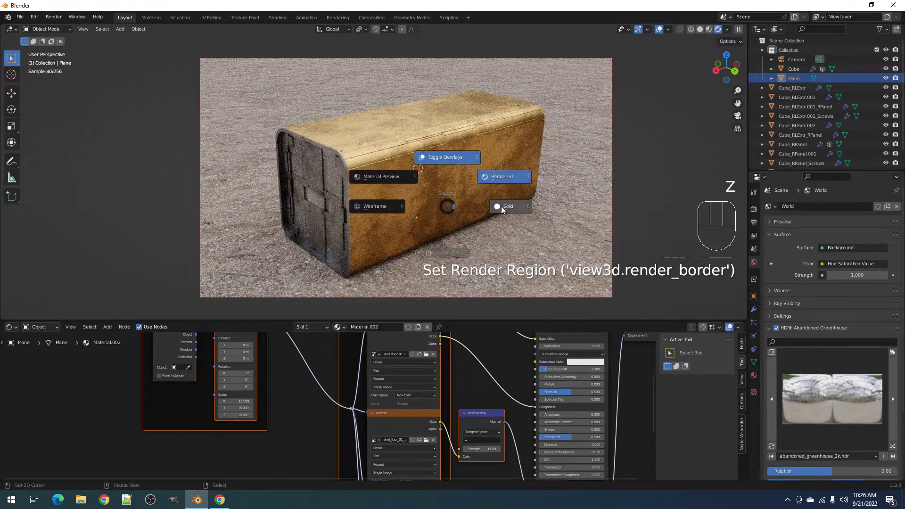
click(502, 205)
click(409, 189)
- Save the blend file and maximize the node editor, framing the whole node tree
key(ctrl+s)
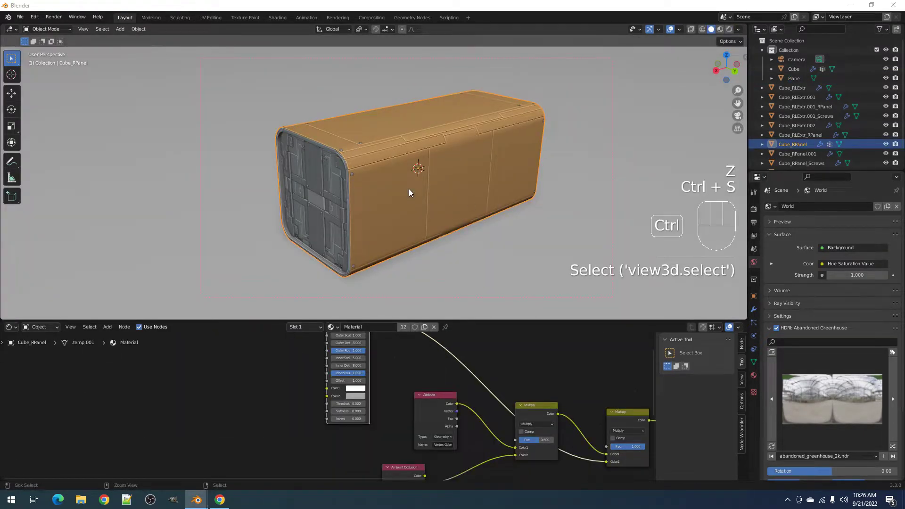
key(Return)
key(ctrl+space)
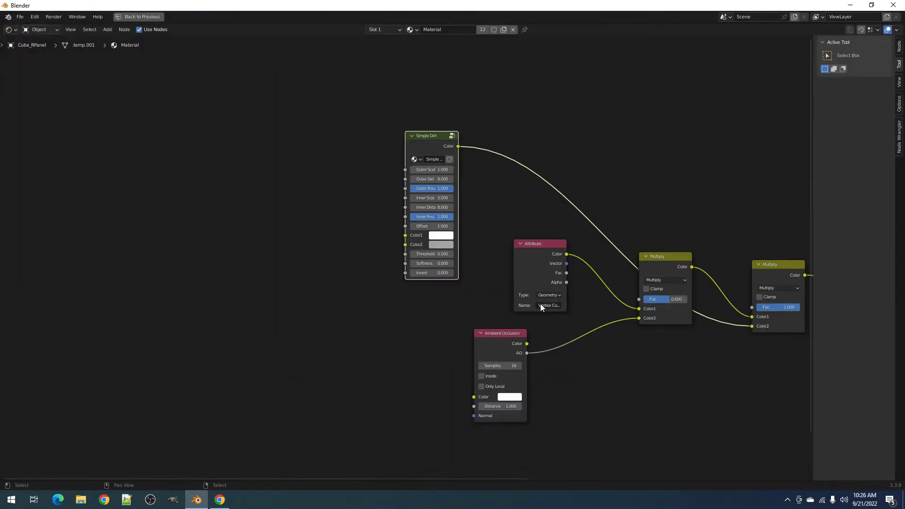
key(Home)
- Tidy the layout by moving the Attribute, Multiply and Ambient Occlusion nodes left
drag(388, 239, 325, 243)
drag(508, 250, 410, 271)
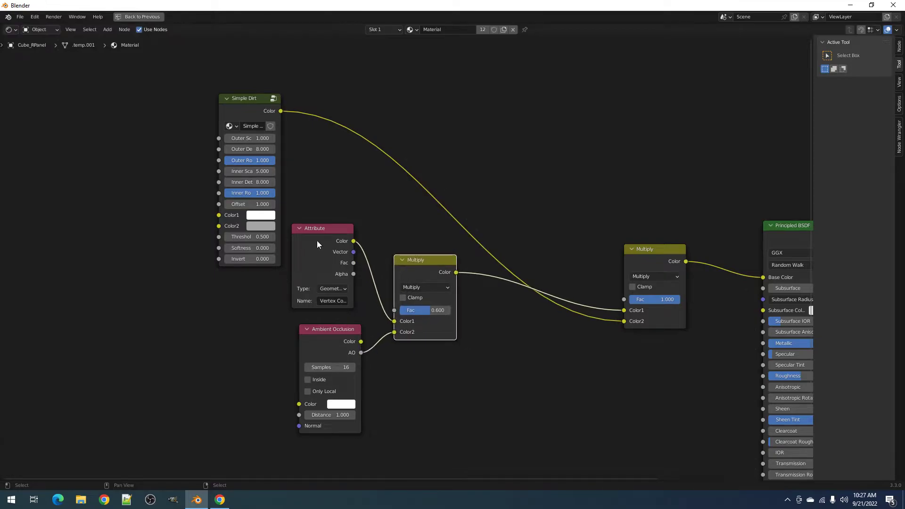
drag(325, 333, 286, 336)
mouse_move(327, 236)
mouse_down()
mouse_move(332, 245)
mouse_move(337, 238)
mouse_up()
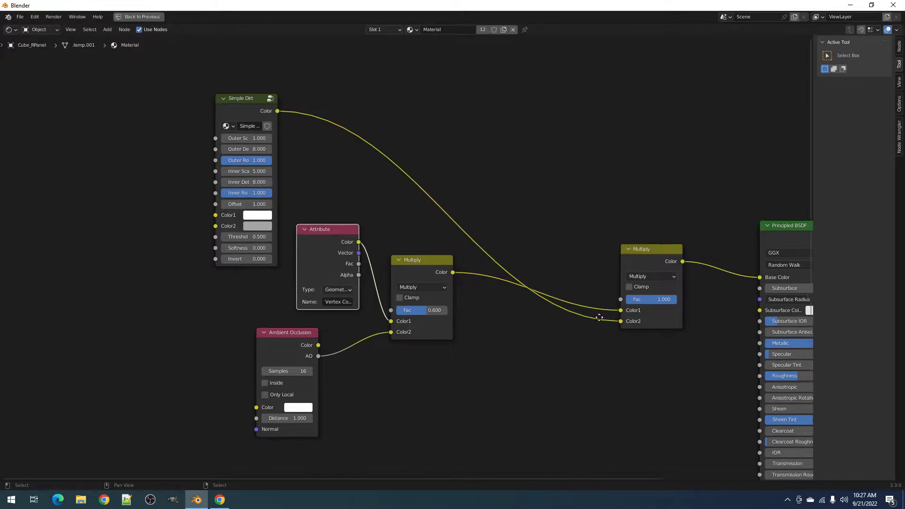
middle_drag(644, 256, 545, 253)
drag(545, 253, 401, 259)
- Duplicate a Multiply node onto the base colour link as an Add node
key(shift+d)
ctrl+scroll(508, 284, down, 5)
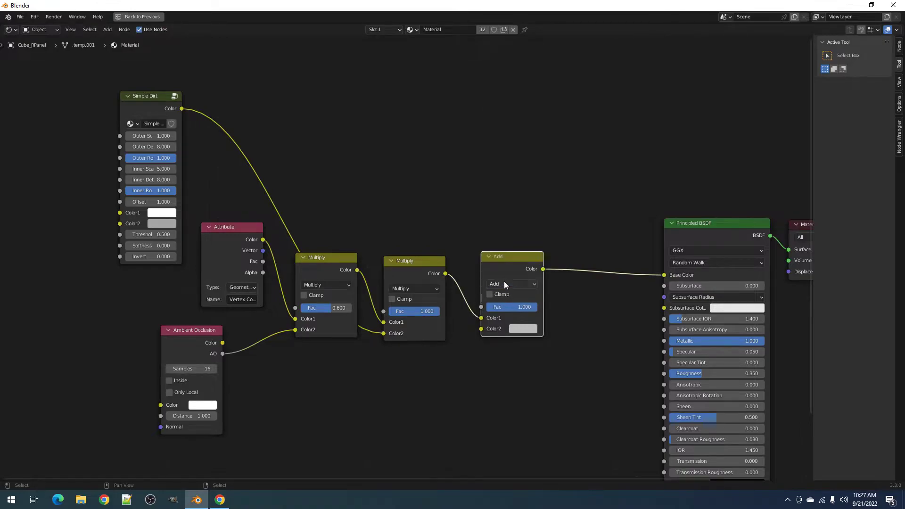
scroll(357, 161, down, 3)
middle_drag(356, 161, 365, 230)
- Add an Edge Mask group node and link its Value into the Add node's Color2
key(shift+a)
mouse_move(344, 302)
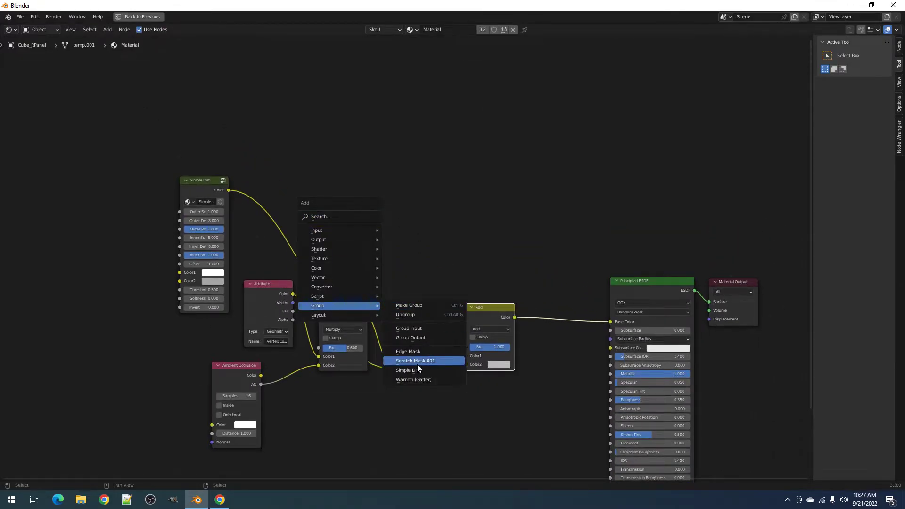
click(414, 352)
click(326, 183)
drag(375, 194, 470, 366)
- Restore the layout and render only a region around the crate in rendered shading
key(ctrl+space)
key(z)
key(ctrl+b)
mouse_move(223, 90)
mouse_down()
mouse_move(523, 263)
mouse_move(576, 304)
mouse_up()
key(z)
click(480, 170)
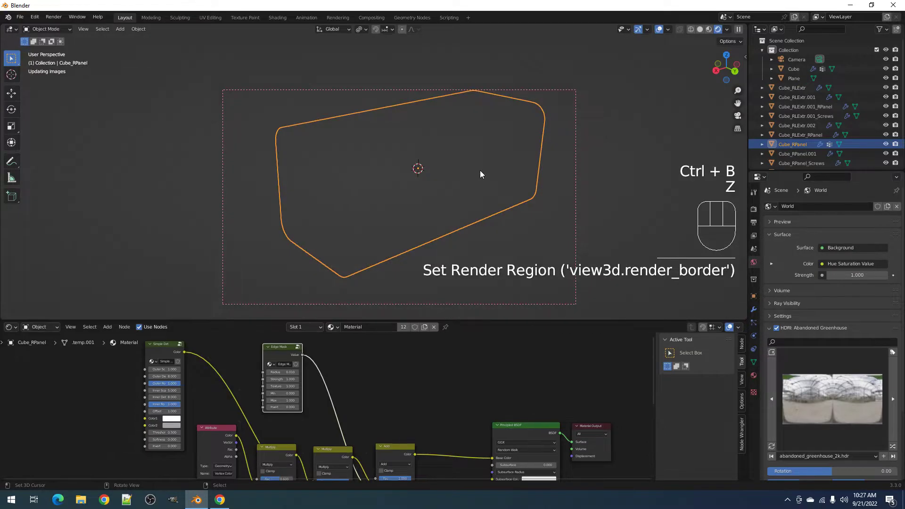
- Hide overlays and preview the Edge Mask output on the box, then return to solid shading
key(shift+alt+z)
shift+middle_drag(425, 187, 441, 205)
scroll(441, 206, up, 6)
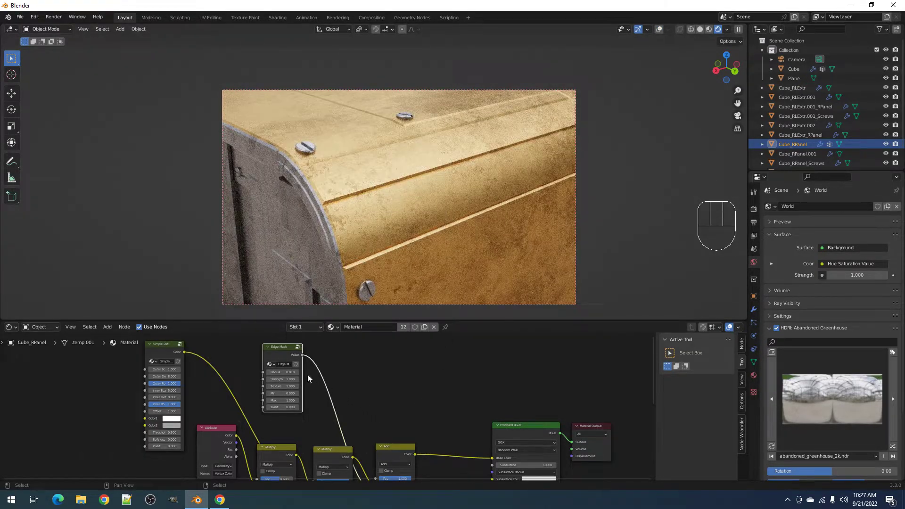
ctrl+shift+click(271, 351)
middle_drag(353, 264, 361, 253)
scroll(361, 253, up, 2)
shift+middle_drag(515, 162, 466, 231)
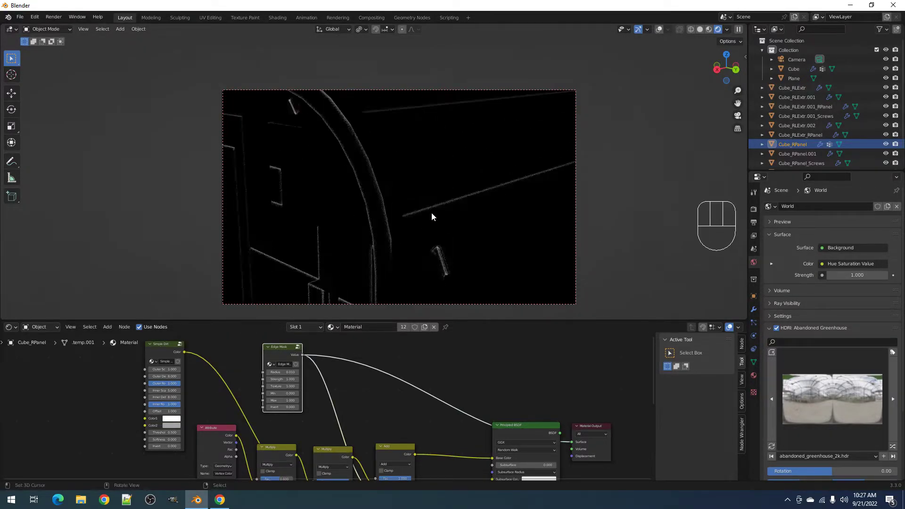
key(z)
click(456, 200)
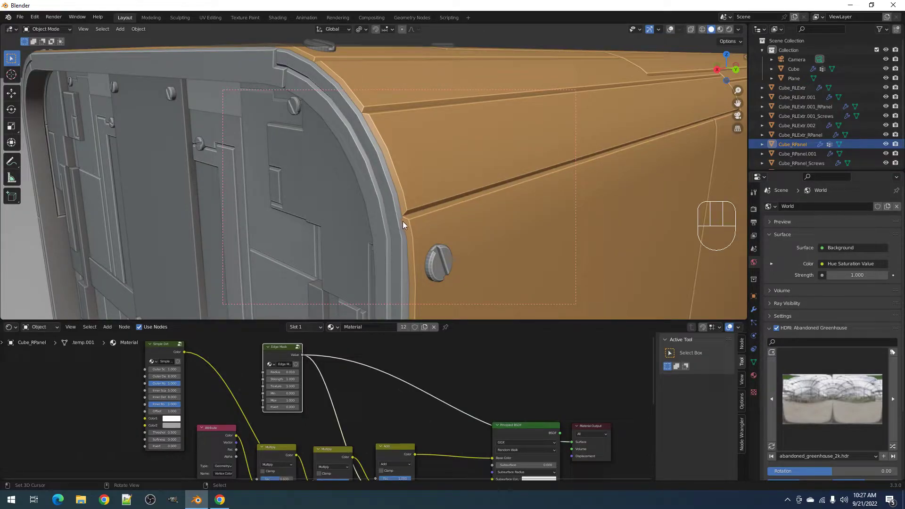
- Set Edge Mask Min to 1 and check it in rendered shading
scroll(358, 434, up, 3)
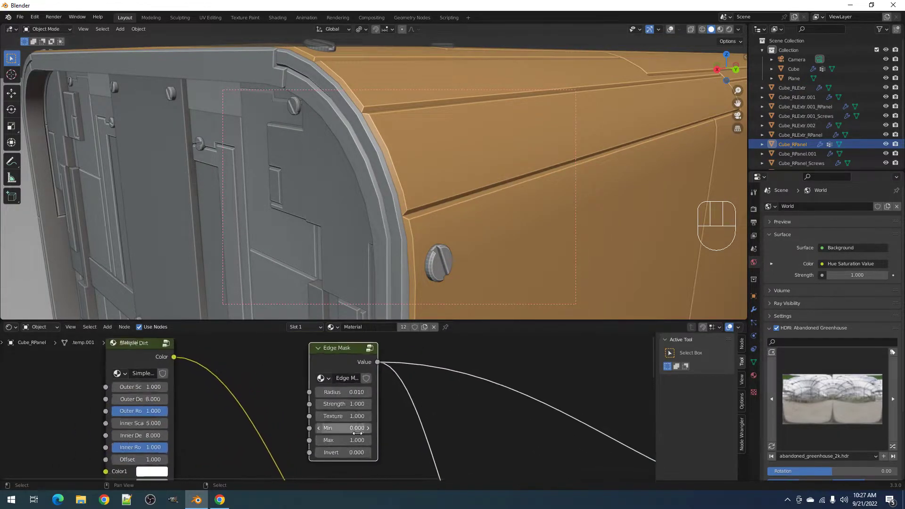
scroll(358, 438, up, 1)
key(z)
key(Escape)
click(346, 432)
text(1)
key(Return)
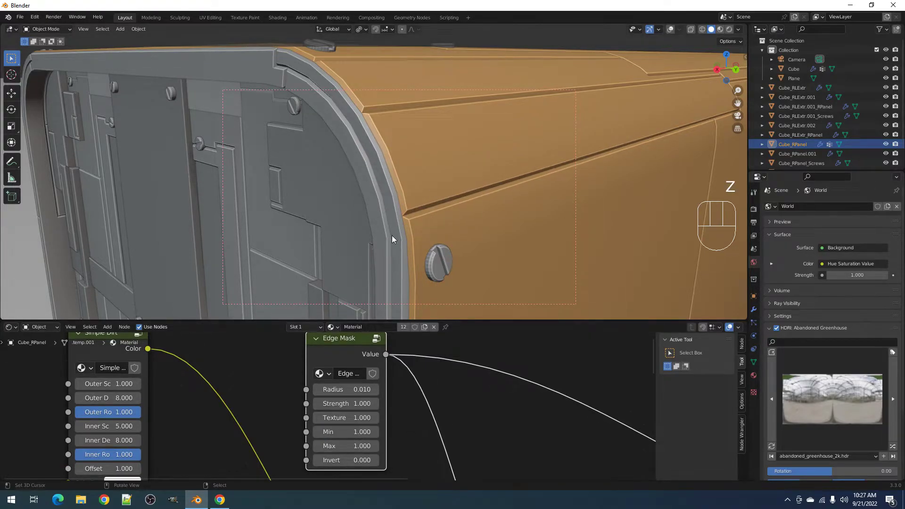
key(z)
click(432, 202)
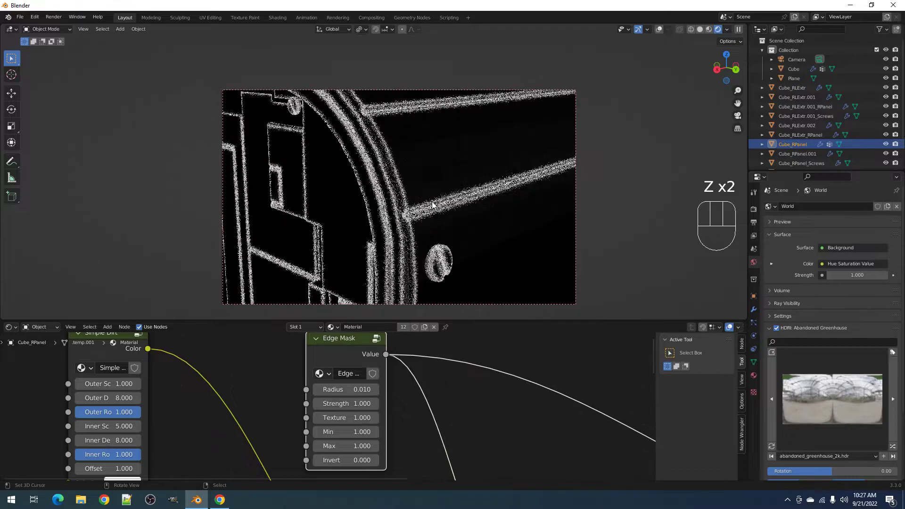
- Lower Edge Mask Min back to 0, comparing rendered and solid shading
scroll(432, 201, down, 9)
scroll(432, 202, up, 6)
mouse_move(367, 432)
mouse_down()
mouse_move(326, 432)
mouse_move(367, 432)
mouse_up()
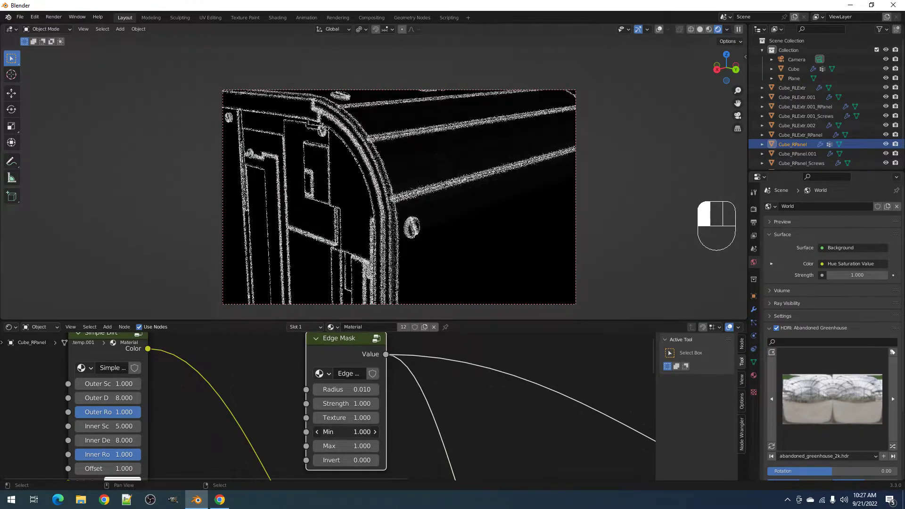
key(z)
click(471, 208)
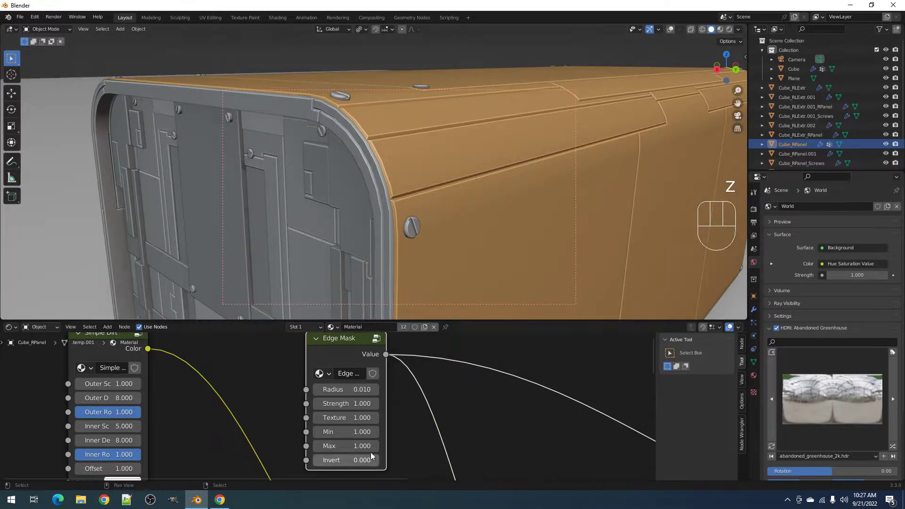
click(349, 432)
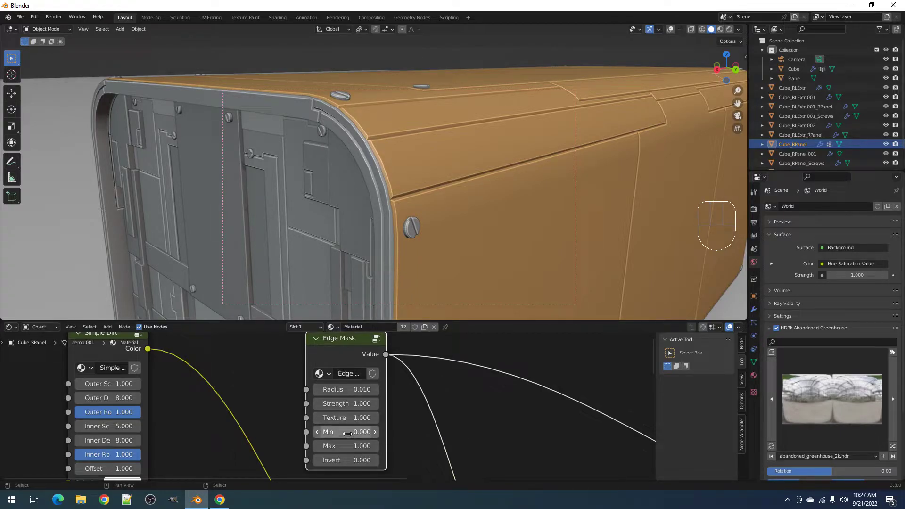
click(348, 431)
key(z)
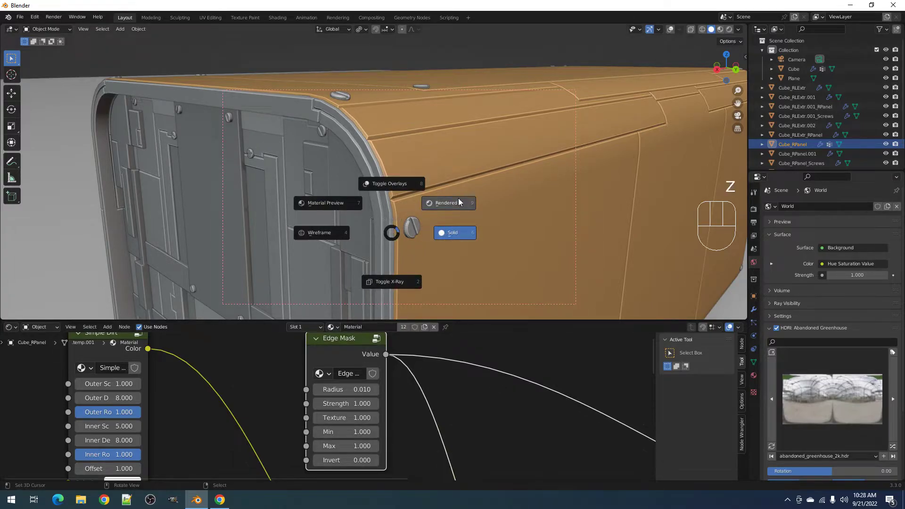
click(459, 200)
key(z)
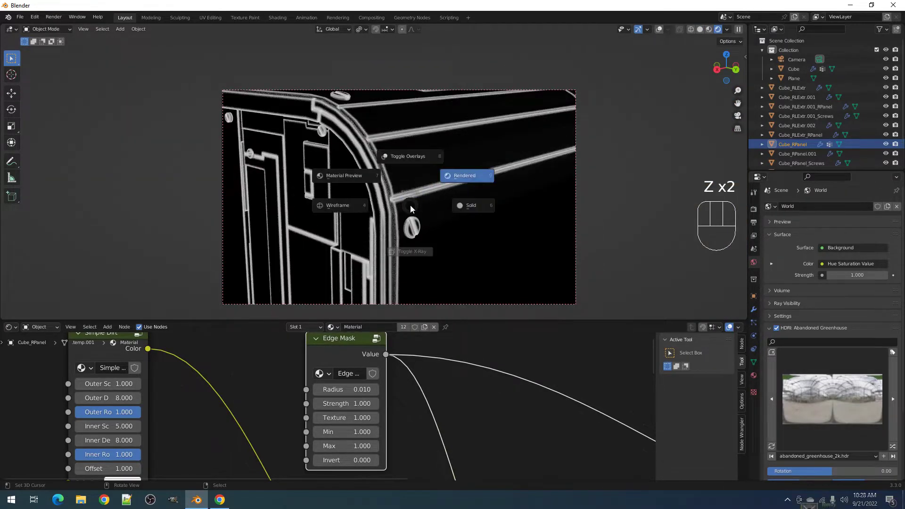
click(476, 205)
drag(364, 431, 316, 431)
- Maximize the shader editor and shift the Edge Mask node and graph right
scroll(466, 396, down, 3)
key(ctrl+space)
drag(409, 207, 447, 211)
scroll(339, 222, down, 1)
middle_drag(335, 222, 364, 305)
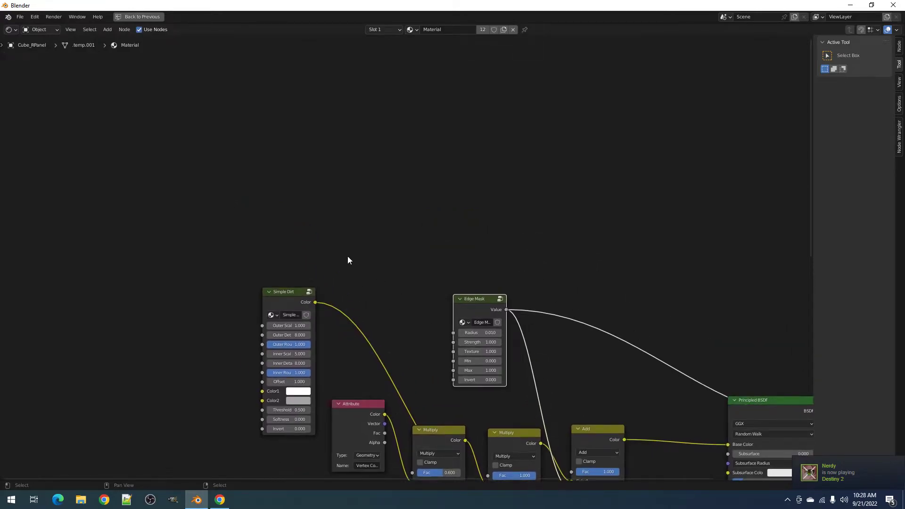
- Add a Texture Coordinate node and link Object into the Edge Mask Texture input
key(shift+a)
mouse_move(253, 164)
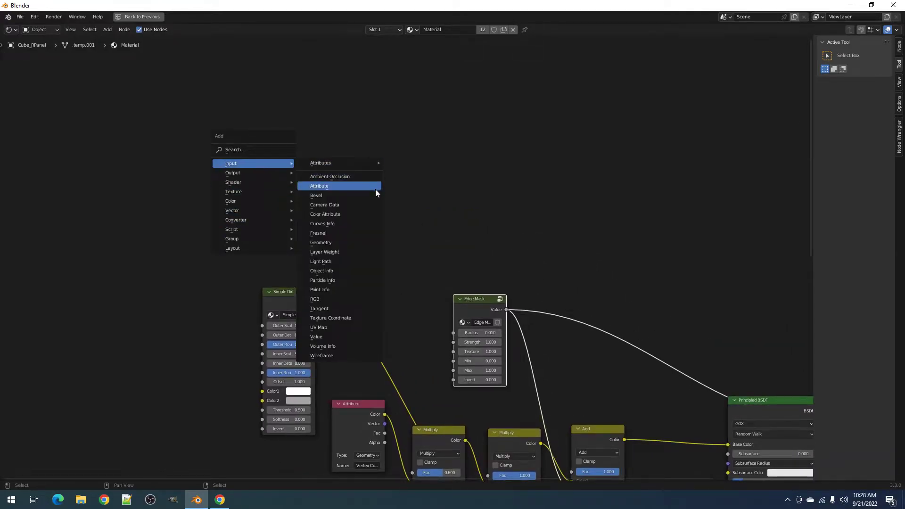
click(331, 317)
click(222, 202)
drag(240, 226, 456, 352)
- Insert a Noise Texture with Scale 20 between the coordinates and Edge Mask
key(shift+a)
mouse_move(400, 310)
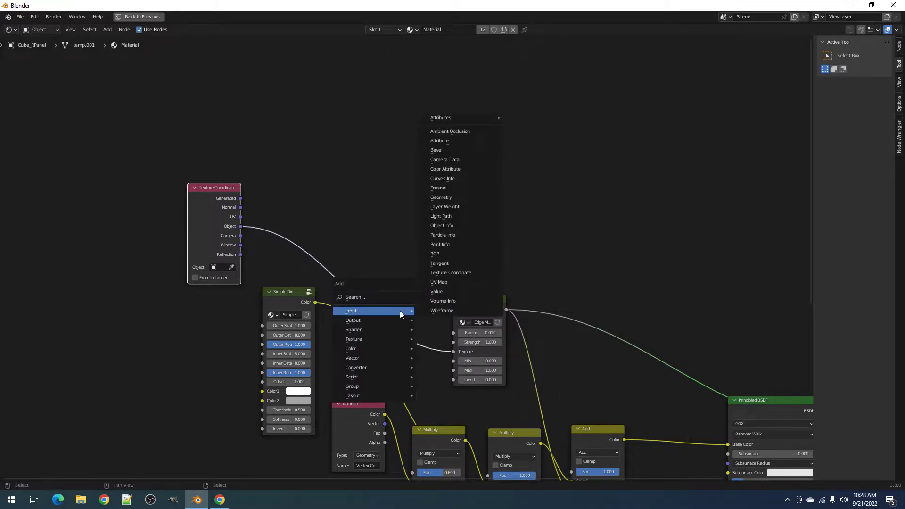
mouse_move(382, 339)
click(444, 332)
click(370, 235)
text(20)
key(Return)
- Preview the noise-driven mask in rendered shading with a close-up of the curved edge
key(ctrl+space)
key(z)
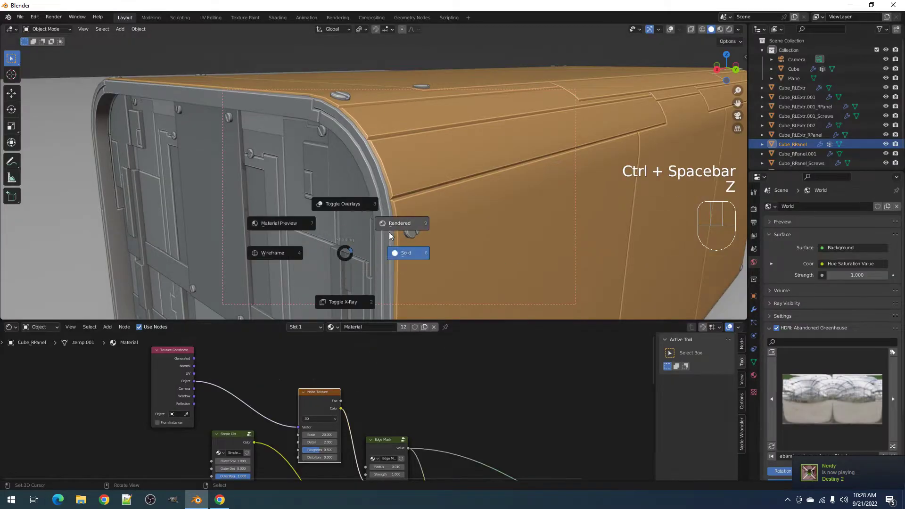
click(396, 228)
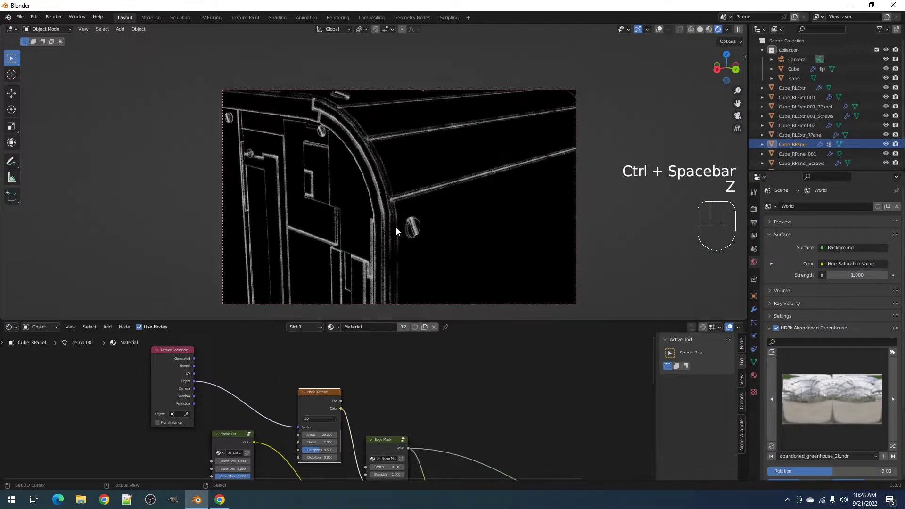
middle_drag(413, 189, 414, 200)
scroll(406, 230, up, 4)
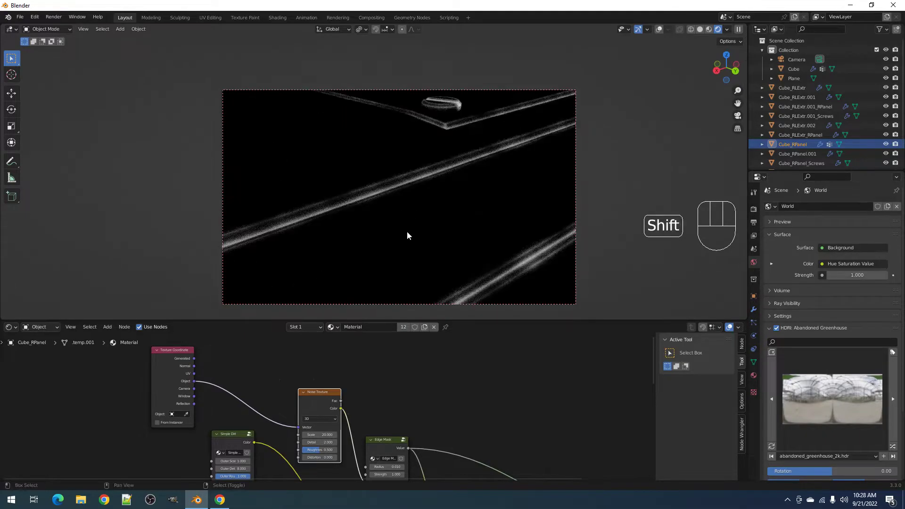
shift+middle_drag(407, 231, 423, 177)
middle_drag(407, 423, 417, 378)
scroll(423, 442, up, 2)
scroll(423, 442, up, 1)
- Back in solid shading, set Edge Mask Min to 0.4 and Max to 0.5
click(398, 416)
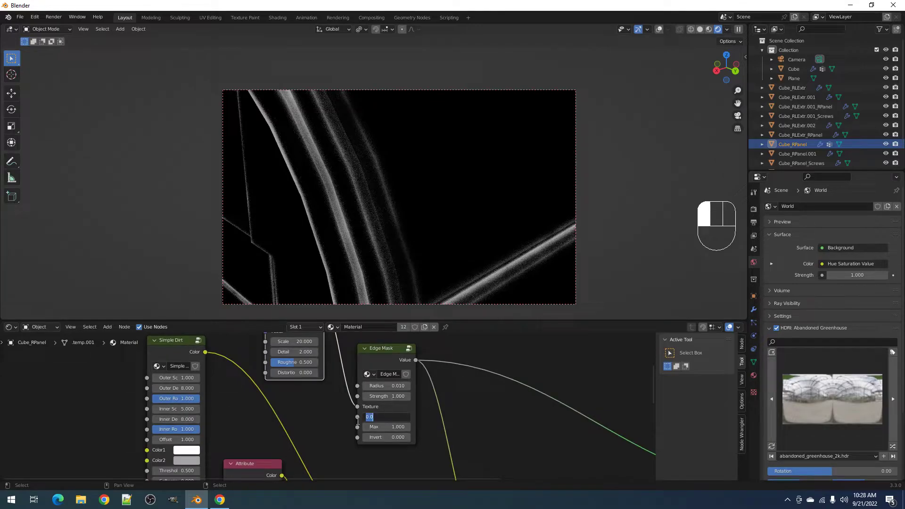
text(.4)
key(Escape)
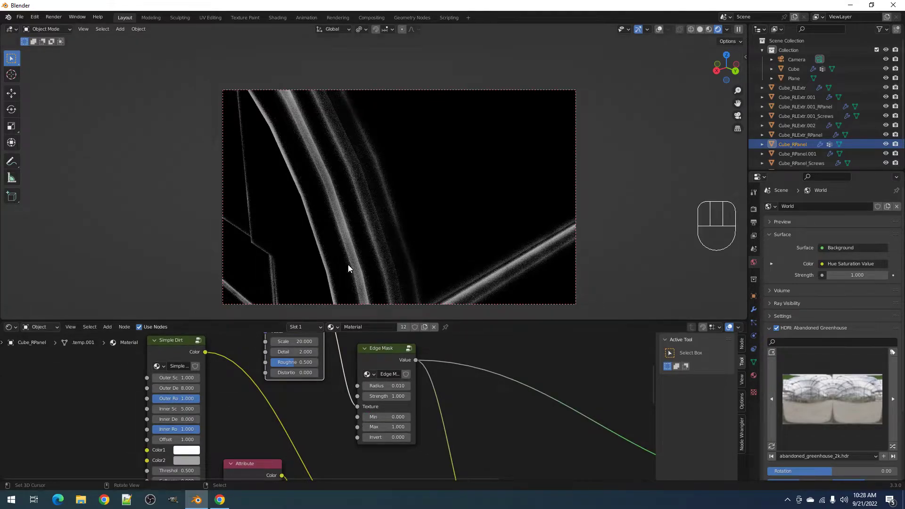
key(z)
click(410, 267)
scroll(423, 395, up, 3)
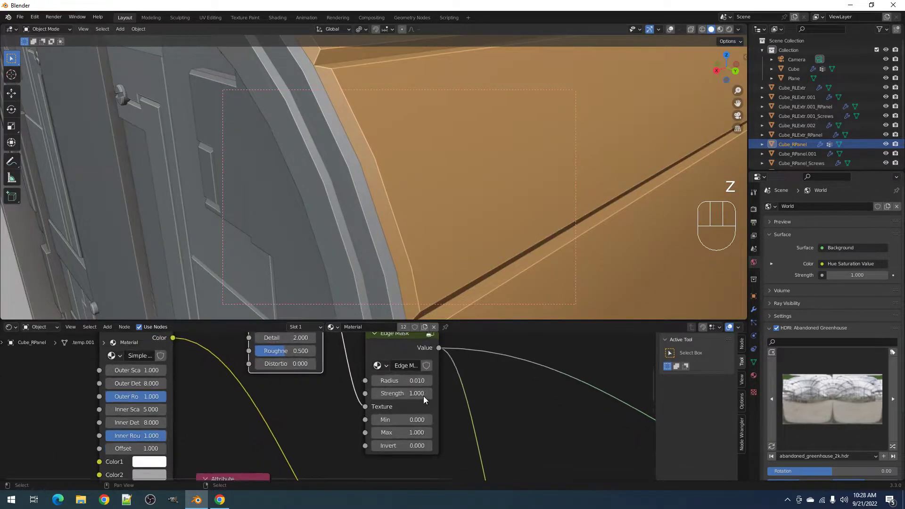
click(387, 405)
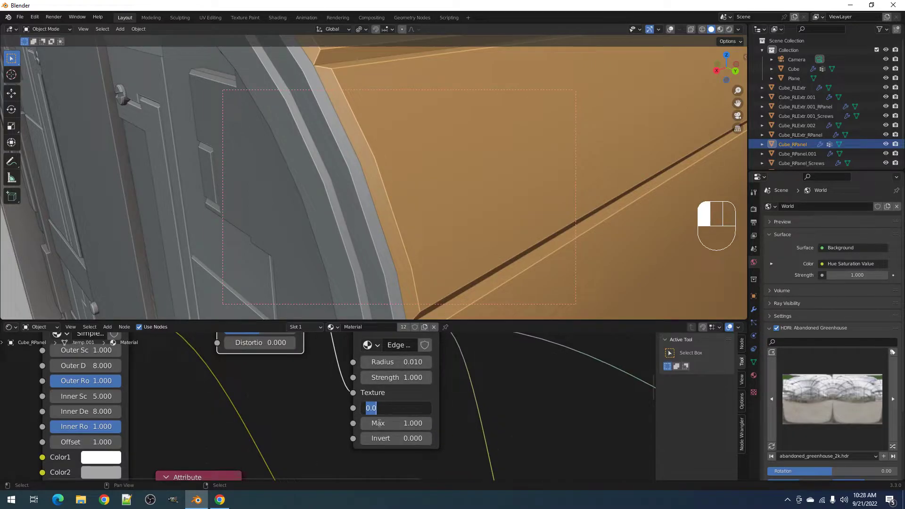
text(.4)
key(Return)
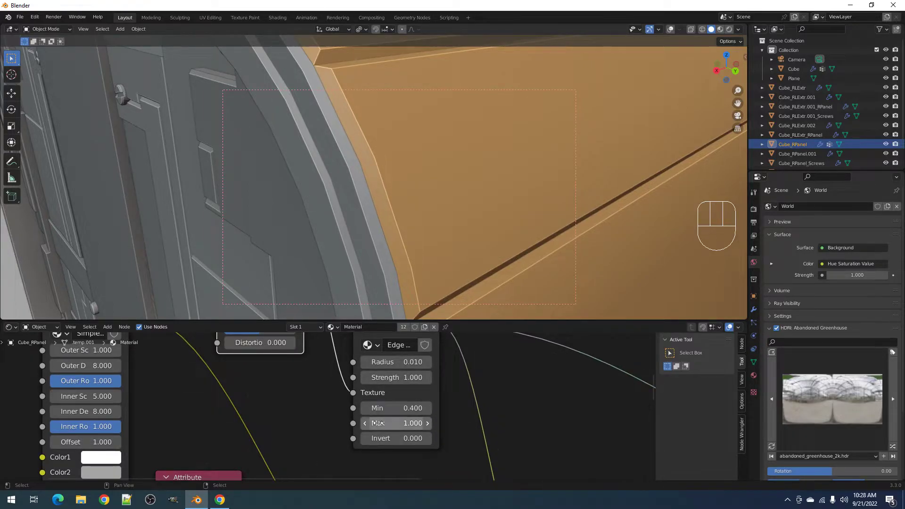
click(377, 422)
text(.5)
key(Return)
- Frame the Noise Texture and Edge Mask nodes in the editor
scroll(444, 410, down, 4)
middle_drag(556, 360, 415, 474)
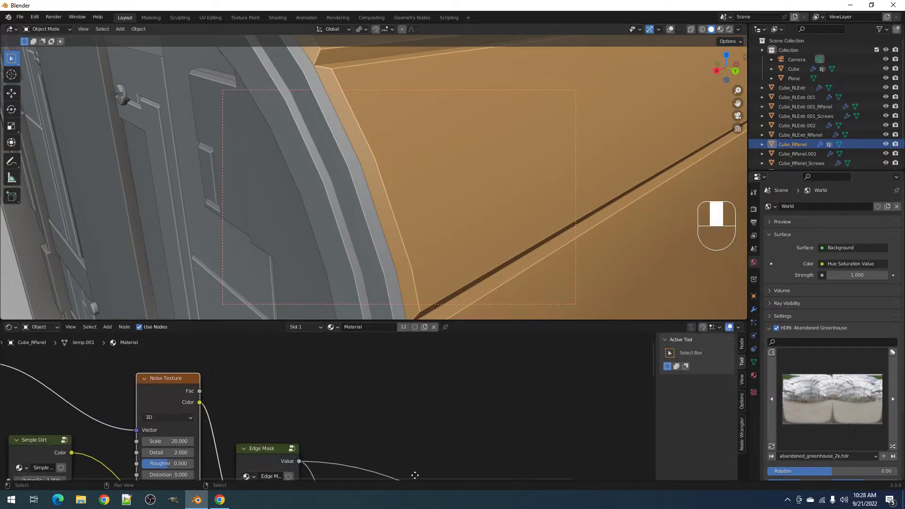
key(shift+a)
mouse_move(410, 417)
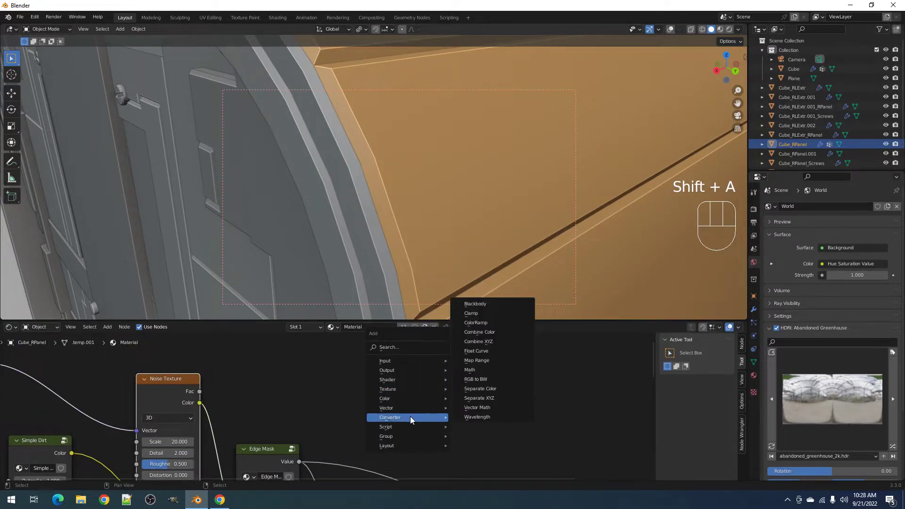
click(473, 324)
click(419, 383)
scroll(392, 431, down, 3)
middle_drag(400, 442, 424, 386)
scroll(417, 366, up, 1)
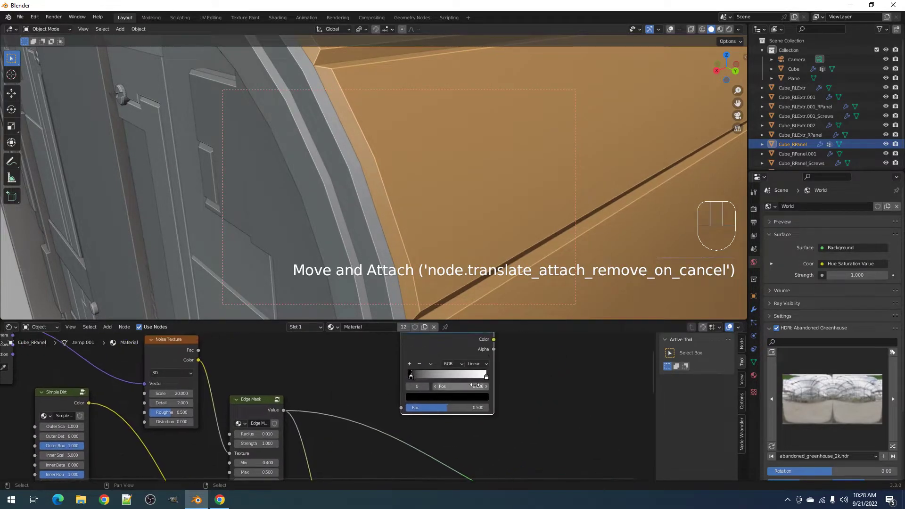
drag(487, 375, 443, 378)
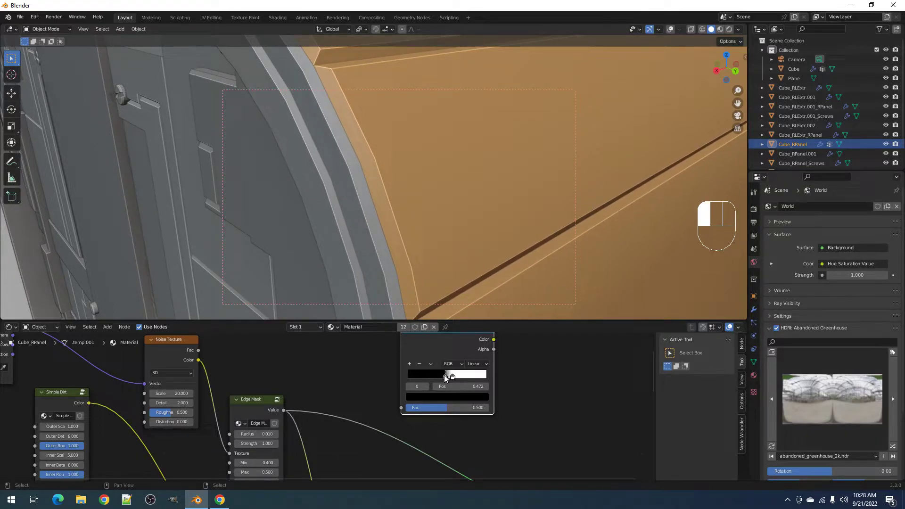
middle_drag(274, 441, 303, 443)
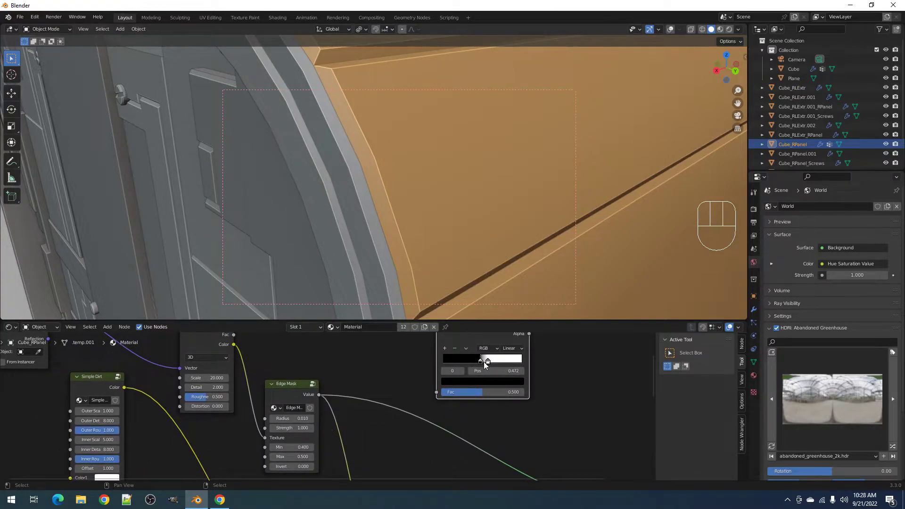
drag(303, 447, 308, 448)
ctrl+click(496, 370)
key(Escape)
mouse_move(489, 372)
mouse_down()
mouse_move(509, 372)
mouse_move(474, 361)
mouse_move(492, 360)
mouse_up()
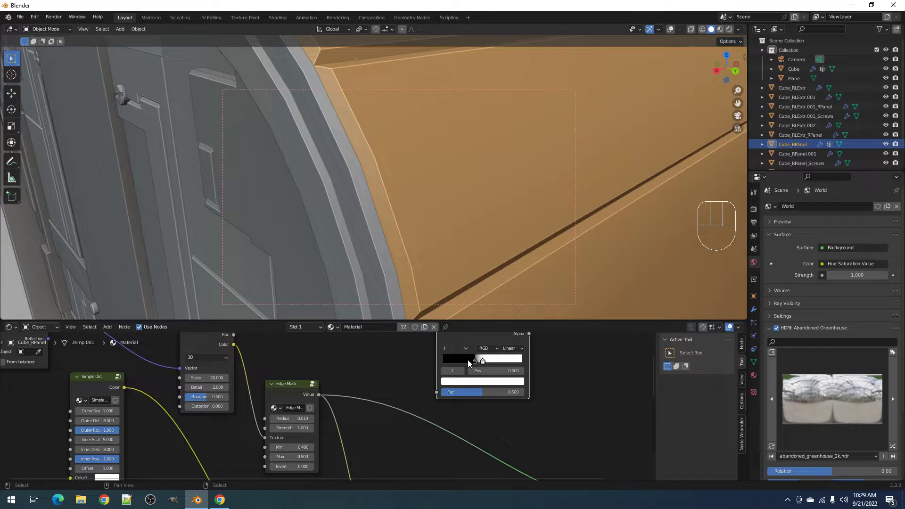
middle_drag(482, 361, 474, 379)
ctrl+click(474, 345)
key(ctrl+x)
middle_drag(301, 470, 361, 428)
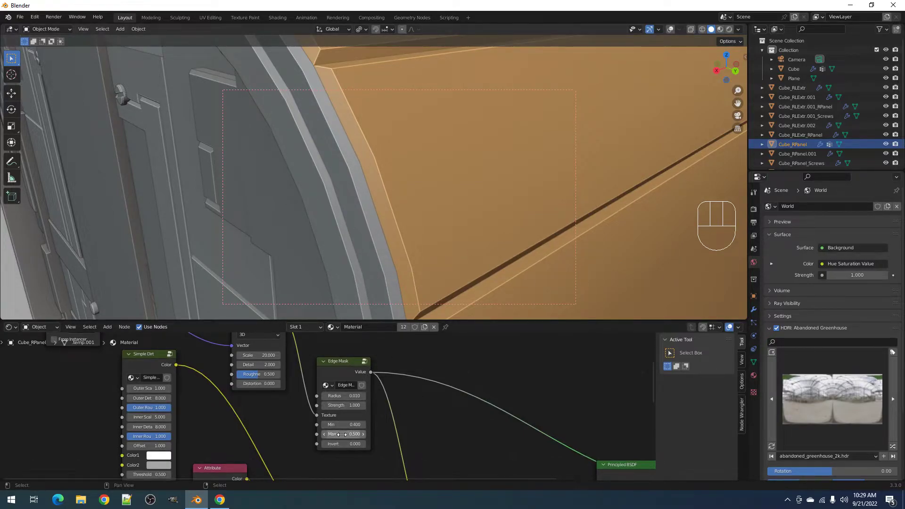
- In rendered shading, raise Edge Mask Min and Max to 1 along the box's long edges
key(z)
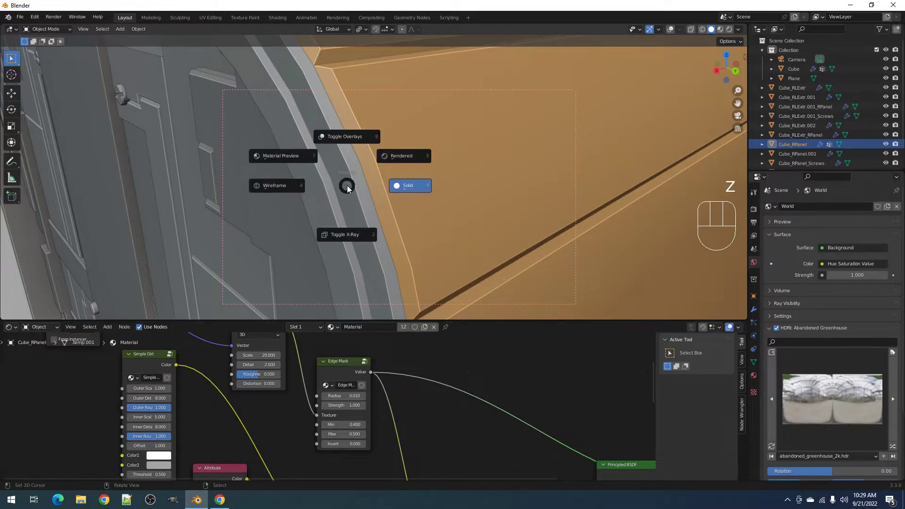
click(392, 156)
scroll(392, 154, down, 7)
shift+middle_drag(444, 156, 405, 173)
scroll(405, 173, up, 5)
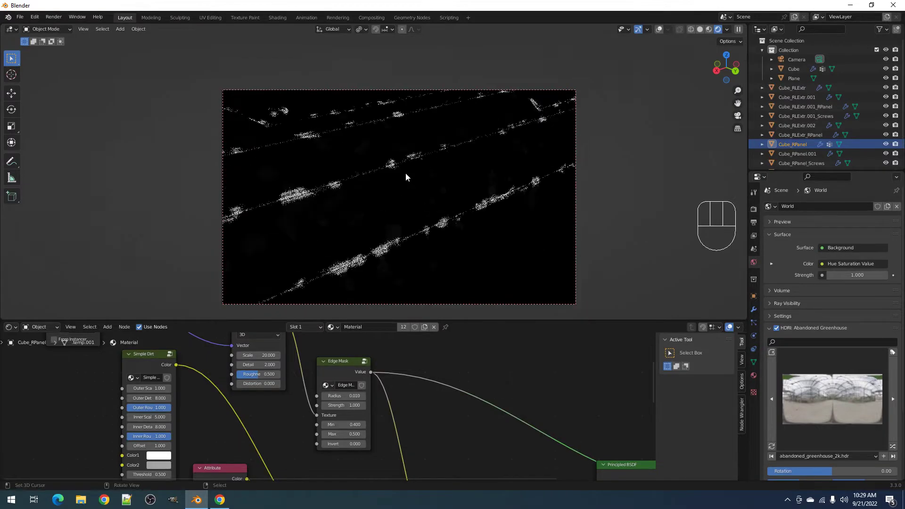
drag(342, 424, 415, 425)
drag(349, 434, 426, 435)
- Set Edge Mask Radius to 0.005, Min to 0.4 and Max to 0.6
click(337, 396)
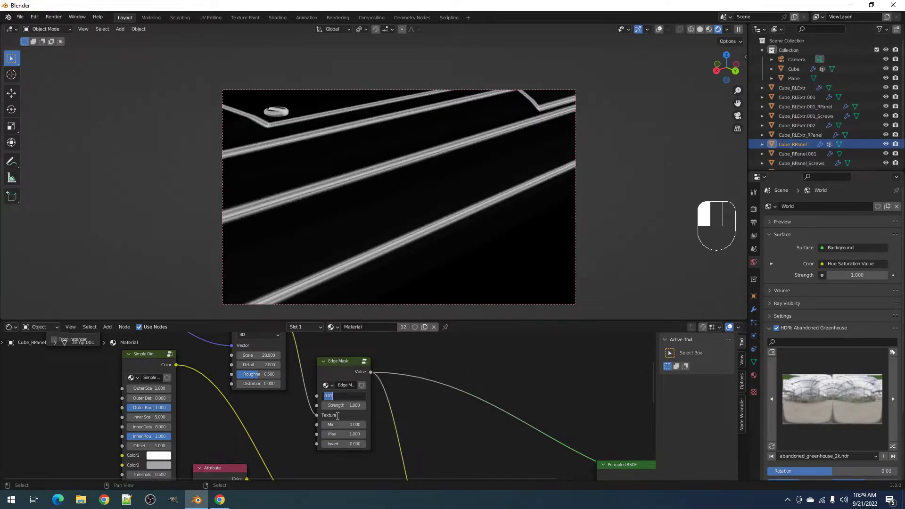
text(0.005)
key(Return)
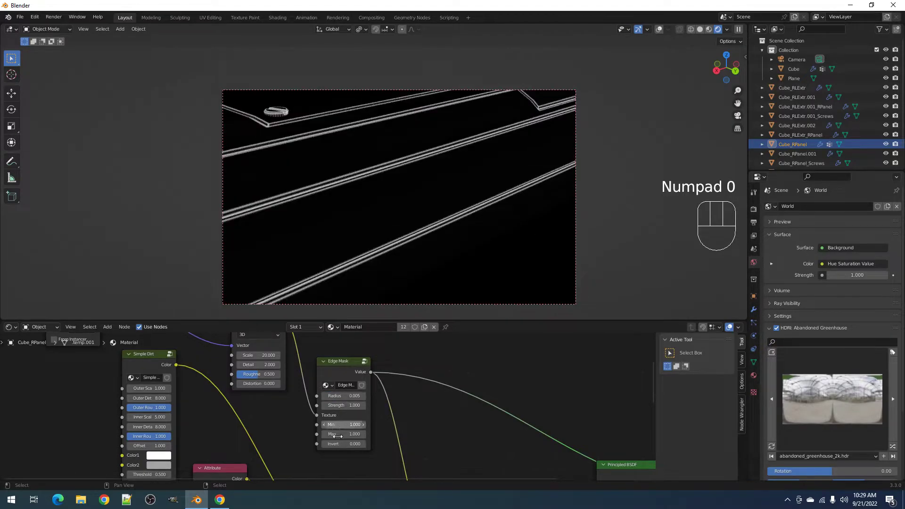
click(340, 425)
text(.4)
key(Return)
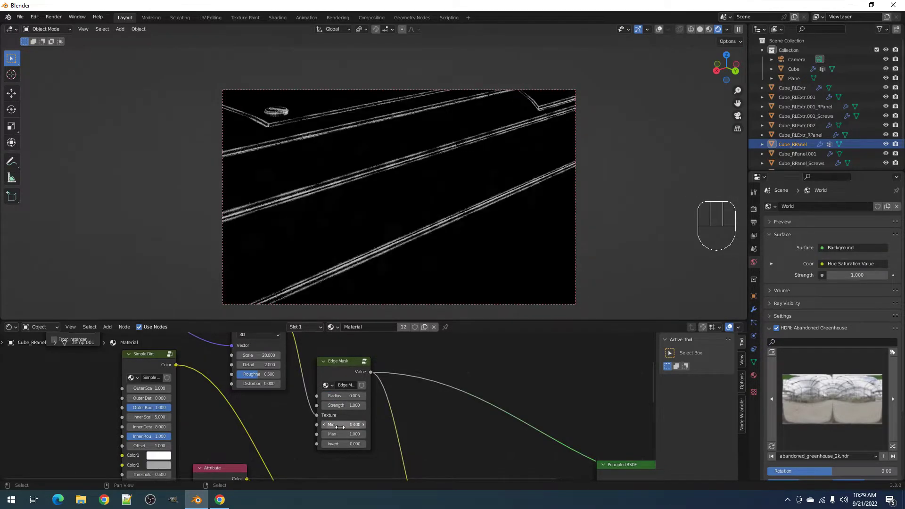
shift+middle_drag(427, 379, 453, 379)
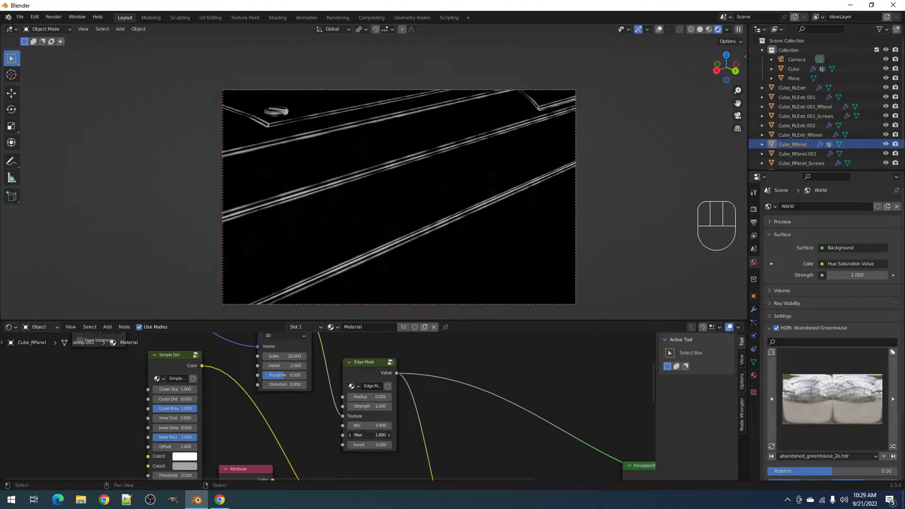
key(Return)
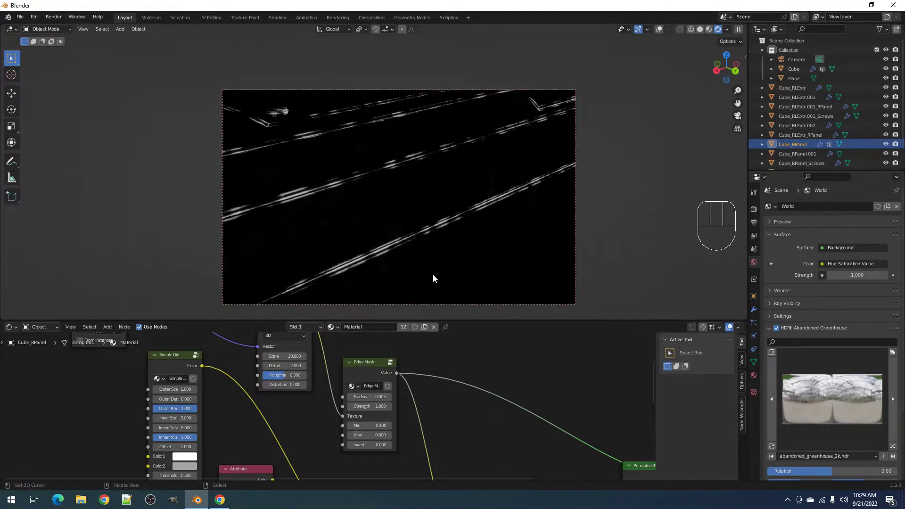
- Set the Noise Texture Scale to 10 and check the rendered edges
scroll(404, 221, down, 4)
shift+middle_drag(406, 219, 466, 191)
scroll(466, 191, up, 4)
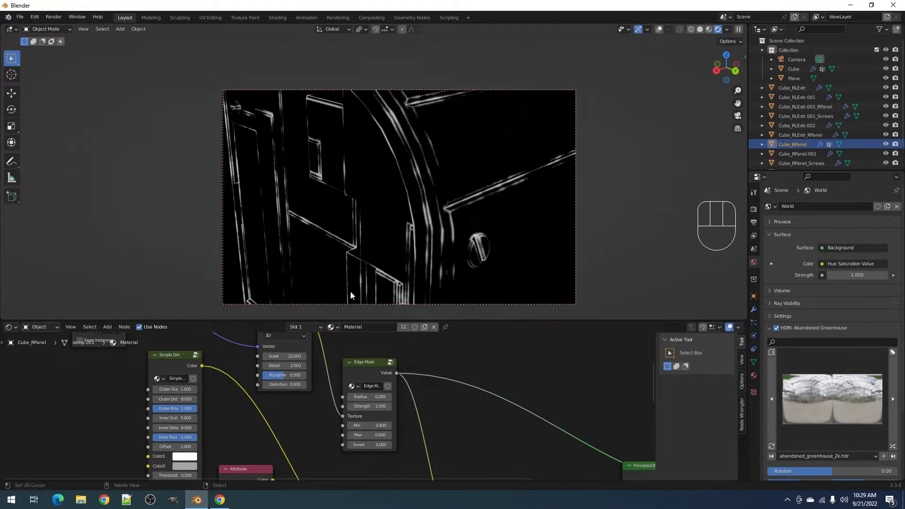
click(285, 358)
text(10)
key(Return)
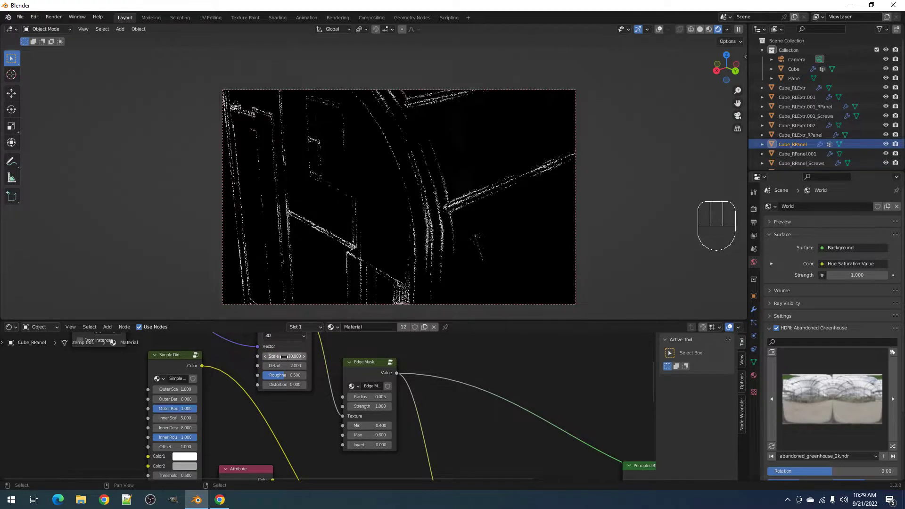
scroll(437, 169, down, 5)
shift+middle_drag(436, 169, 420, 226)
scroll(420, 226, up, 4)
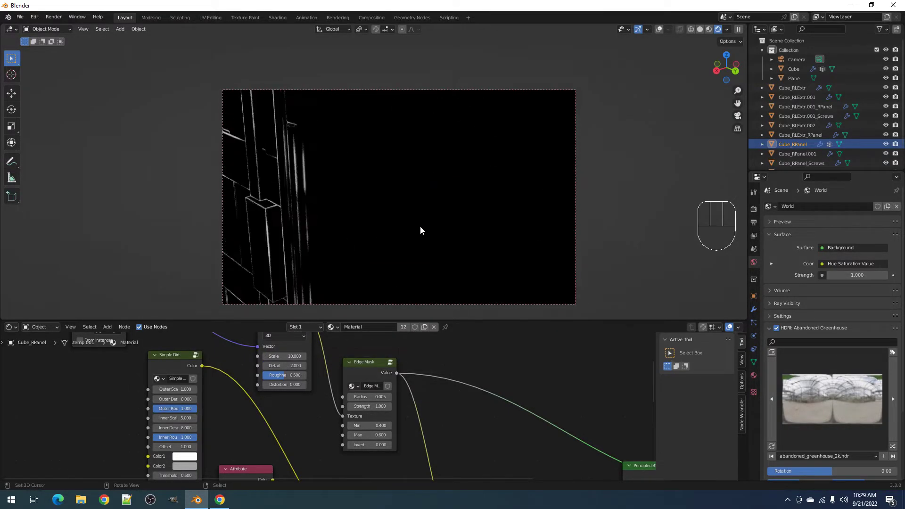
- Widen the Edge Mask Radius to 0.015 and set the noise Scale to 5
shift+middle_drag(471, 153, 394, 234)
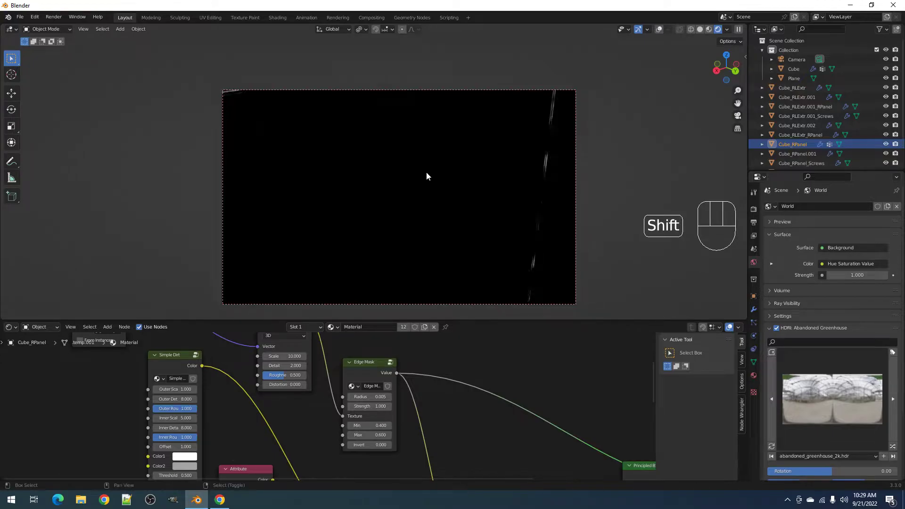
shift+middle_drag(474, 272, 373, 332)
mouse_move(369, 397)
shift+mouse_down()
mouse_move(415, 396)
mouse_move(363, 397)
mouse_move(371, 396)
shift+mouse_up()
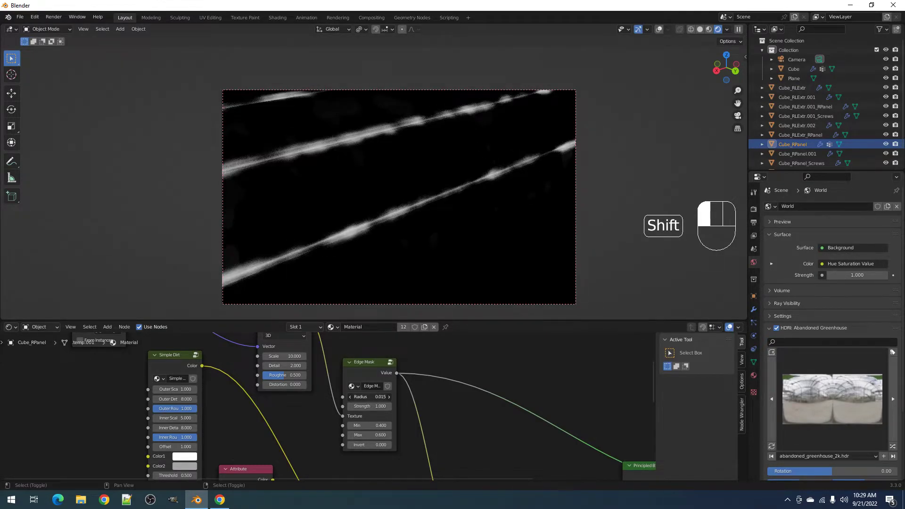
click(363, 397)
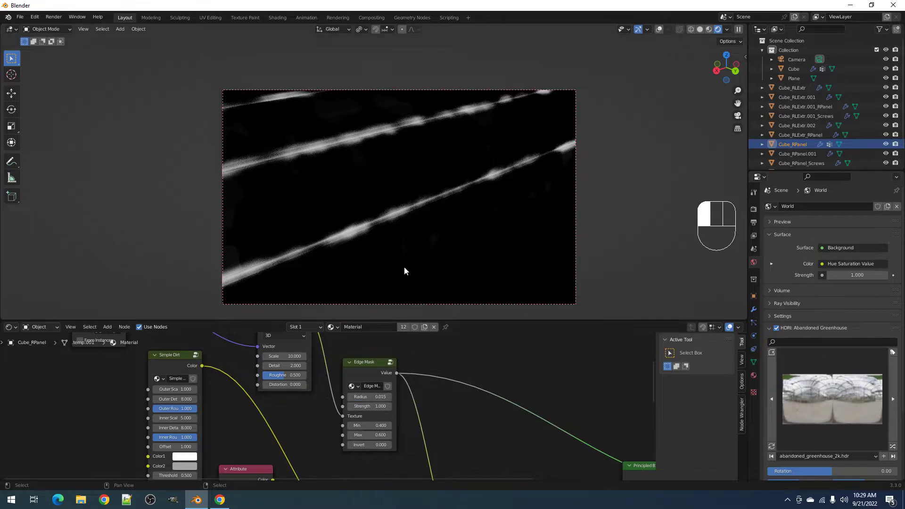
scroll(404, 263, down, 10)
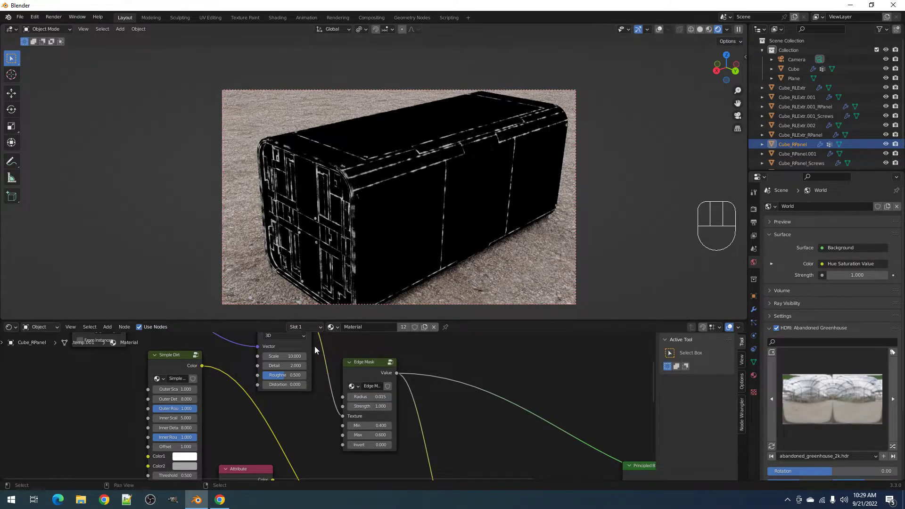
click(271, 356)
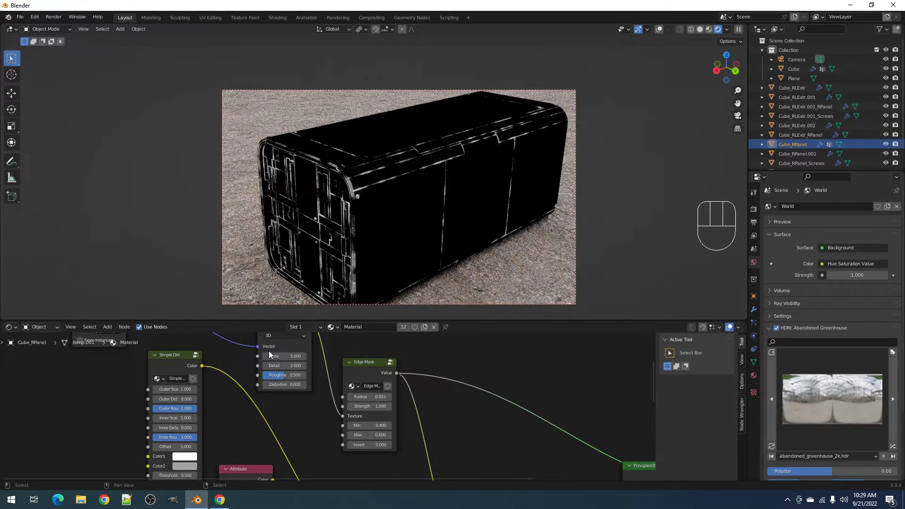
scroll(385, 206, up, 8)
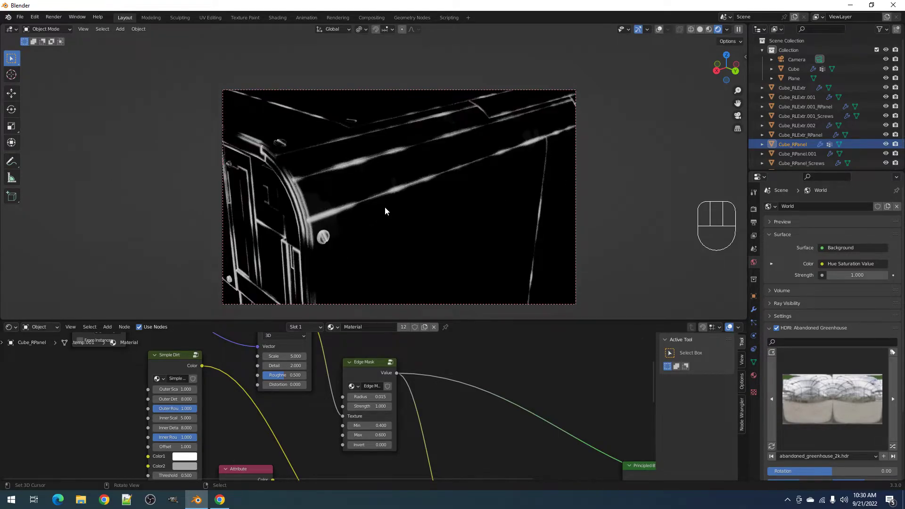
scroll(385, 206, down, 5)
- Preview the full Principled BSDF material on the box
key(z)
scroll(510, 415, down, 2)
middle_drag(510, 415, 411, 381)
ctrl+shift+click(411, 381)
scroll(409, 232, up, 6)
- Orbit around the box while toggling solid shading, ending back in rendered shading
middle_drag(409, 230, 417, 227)
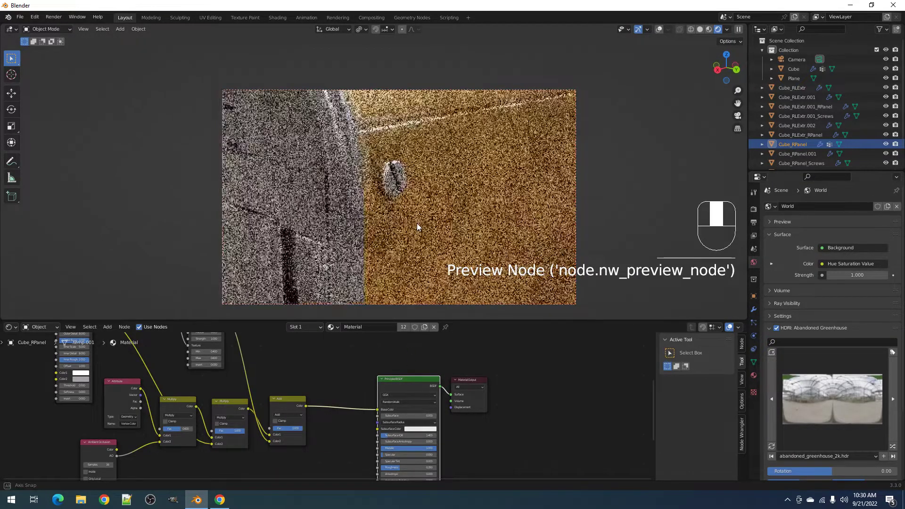
scroll(417, 227, down, 6)
middle_drag(415, 225, 405, 238)
key(z)
key(Escape)
mouse_move(411, 251)
middle_down()
mouse_move(420, 240)
mouse_move(445, 242)
mouse_move(445, 232)
middle_up()
key(z)
click(462, 240)
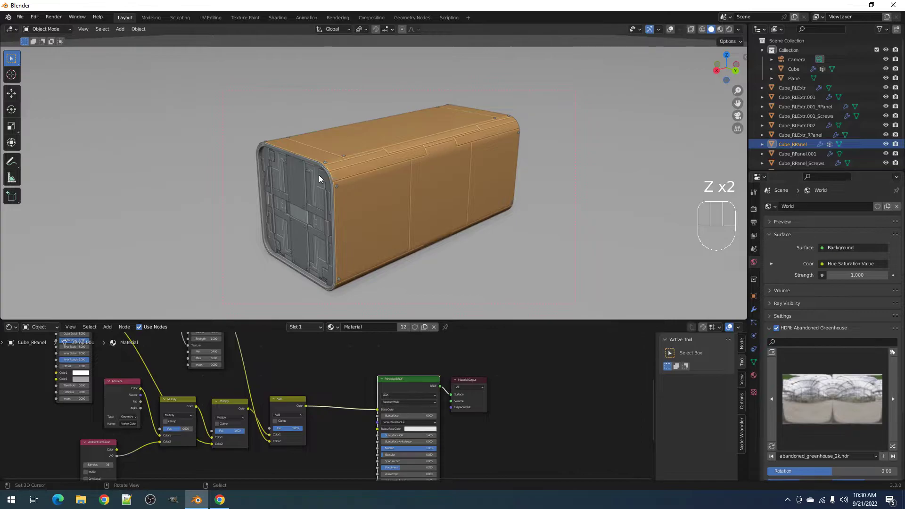
key(z)
click(424, 133)
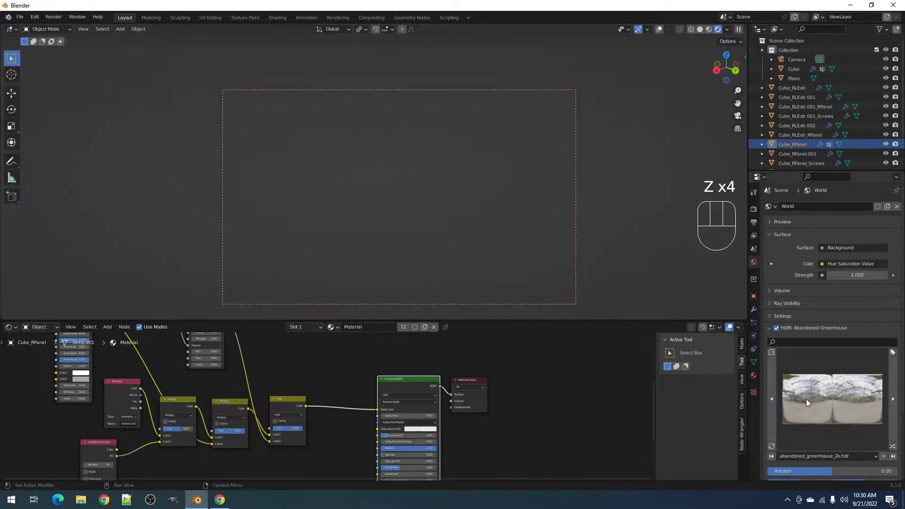
- Try the Phalzer Forest 01, empty warehouse, cannon and quarry_03 HDRI environments
click(805, 402)
click(861, 205)
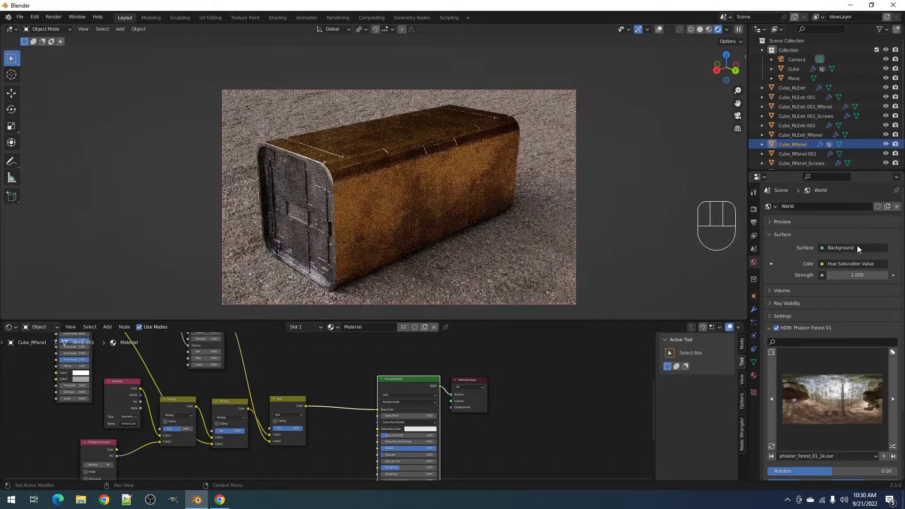
click(855, 391)
click(643, 208)
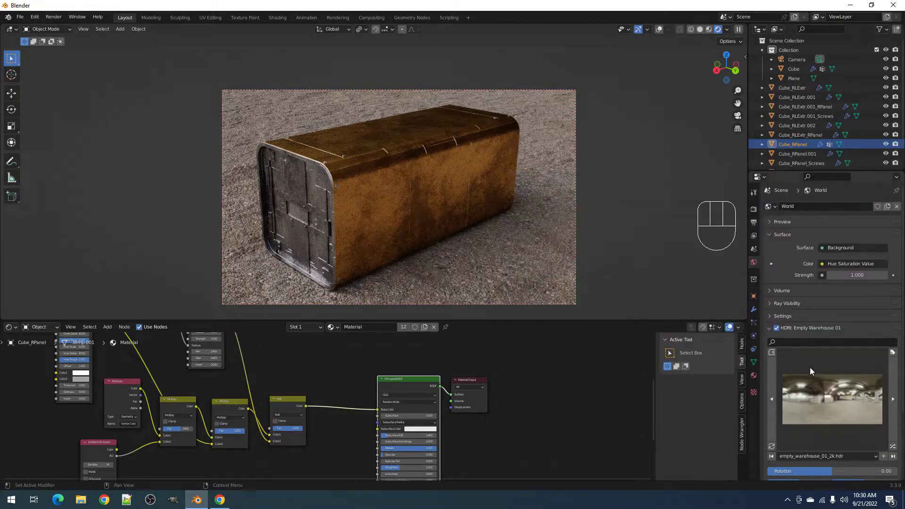
click(813, 372)
click(587, 225)
click(803, 383)
click(568, 268)
- Try snowy_field and phalzer_forest_01 again, then settle on kloppenheim_06
click(796, 389)
click(782, 273)
click(825, 395)
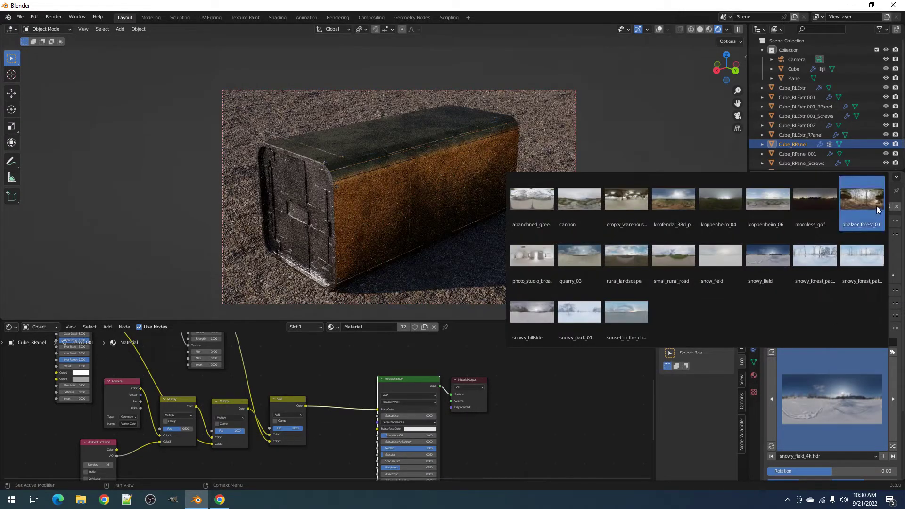
click(875, 200)
click(845, 353)
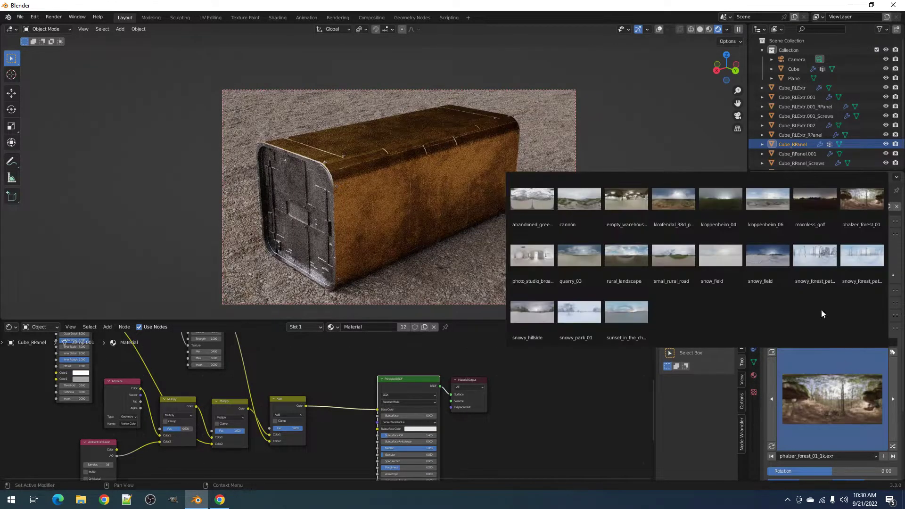
click(773, 205)
scroll(472, 206, up, 5)
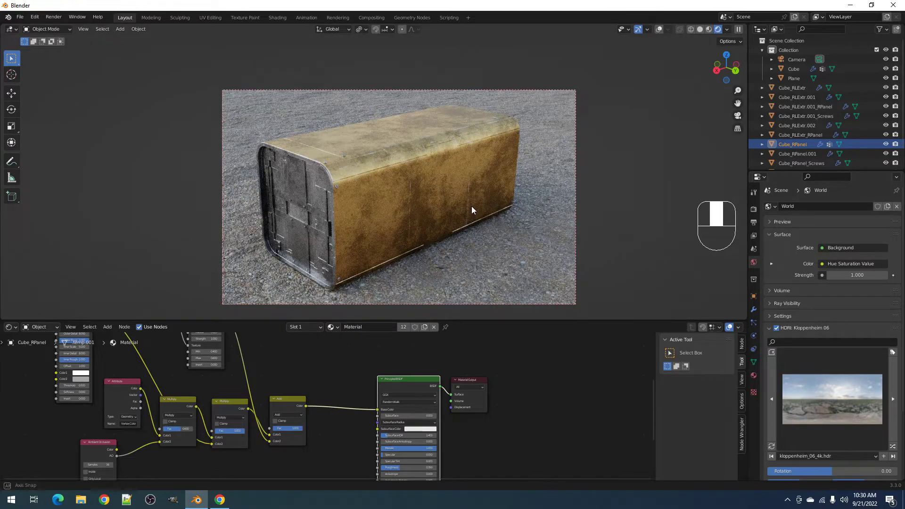
middle_drag(413, 222, 409, 208)
- Duplicate the Add node onto the link before Principled BSDF
key(z)
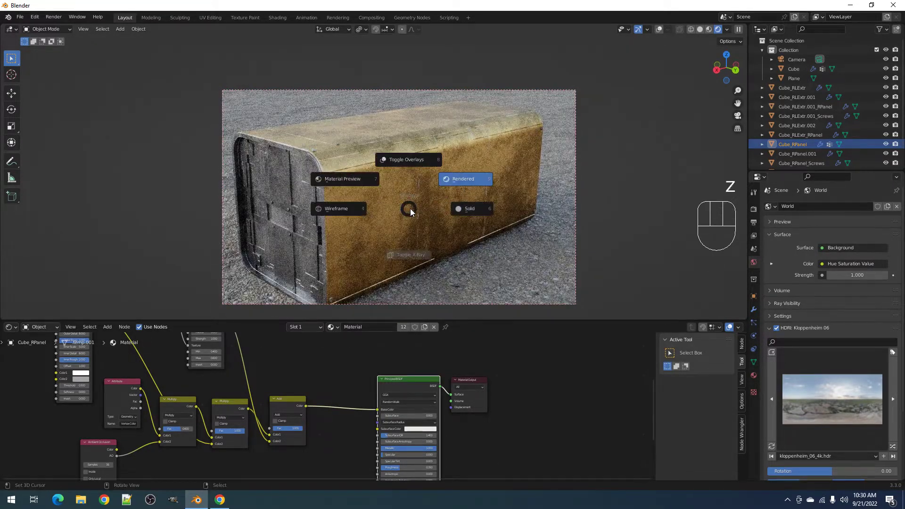
click(471, 210)
key(ctrl+space)
scroll(405, 264, up, 5)
click(329, 254)
key(shift+d)
click(411, 252)
- Add a Scratch Mask.001 group node and connect it into the second Add node
scroll(411, 252, down, 3)
key(shift+a)
mouse_move(387, 243)
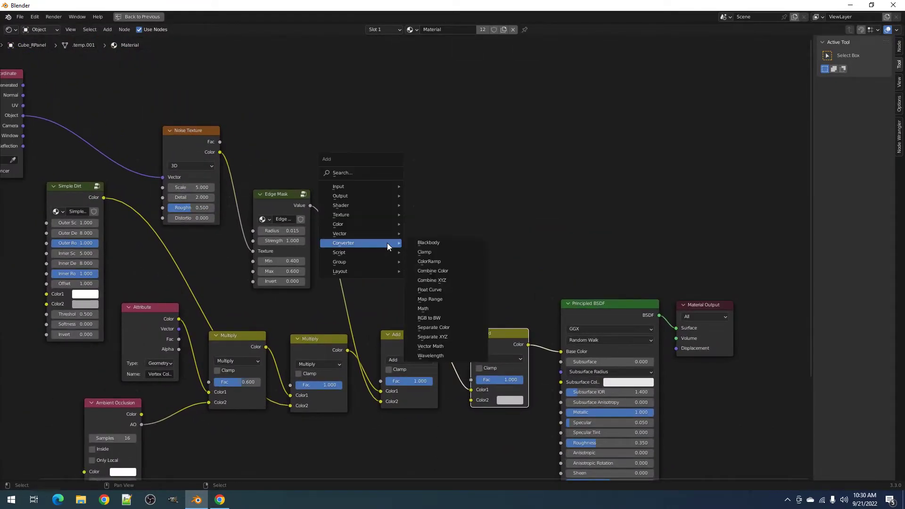
mouse_move(378, 261)
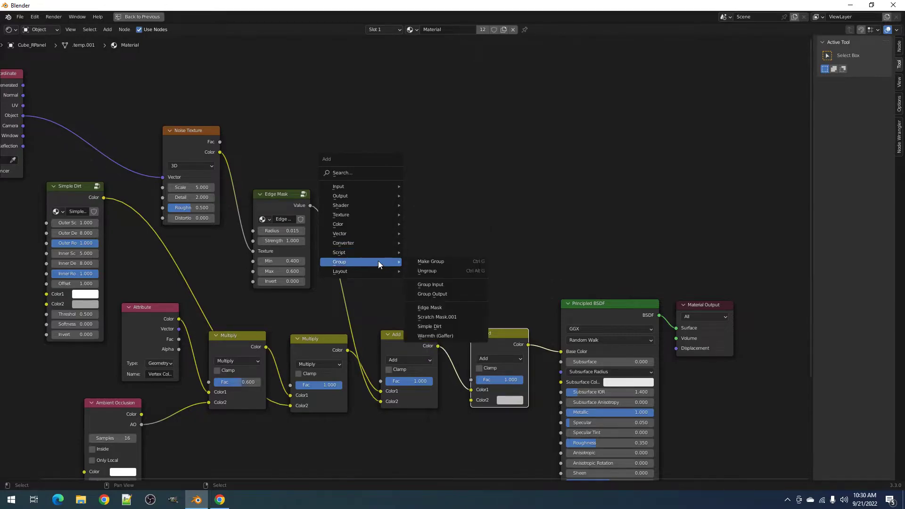
click(439, 319)
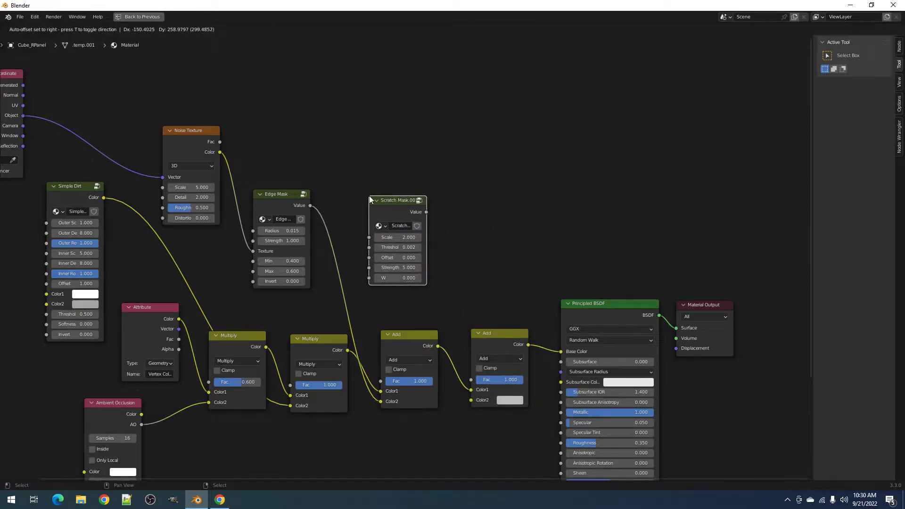
click(406, 217)
drag(426, 212, 450, 333)
drag(447, 367, 472, 399)
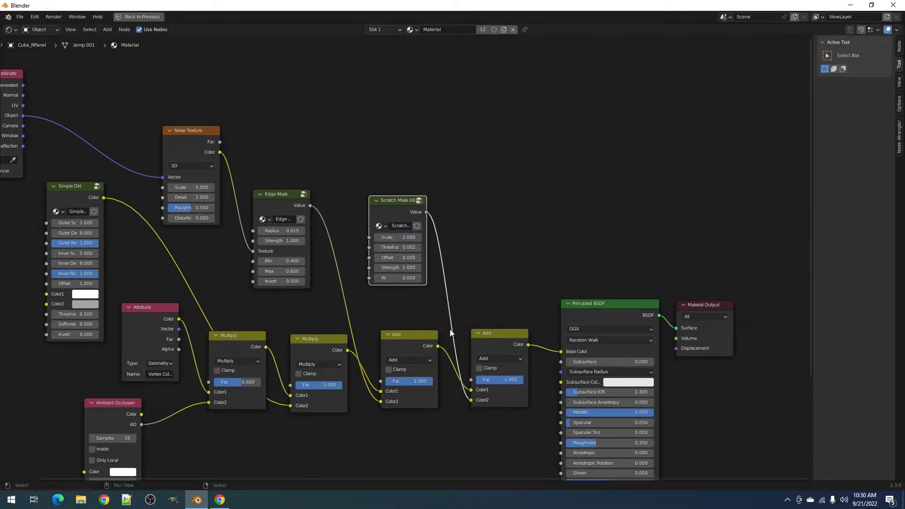
- Preview the scratch mask alone on the rendered box with a scale of 5
key(ctrl+space)
key(z)
click(457, 205)
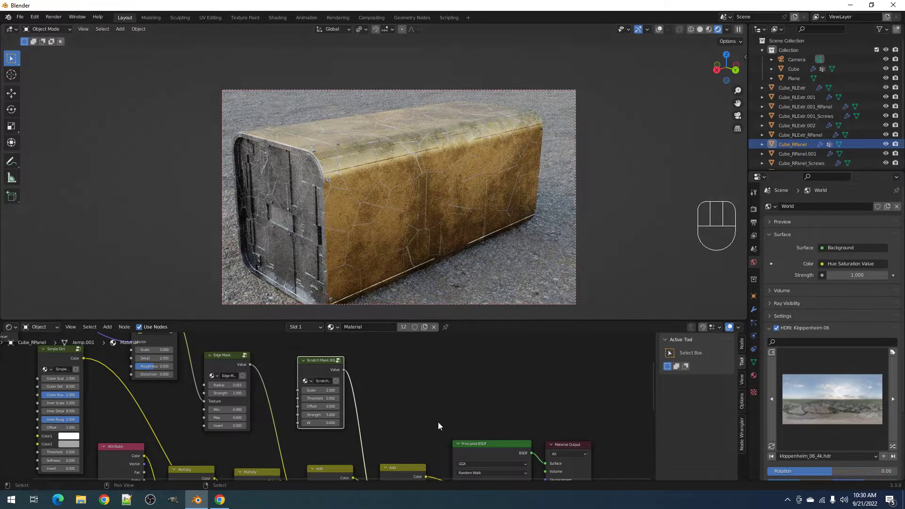
ctrl+shift+click(327, 375)
scroll(327, 407, up, 2)
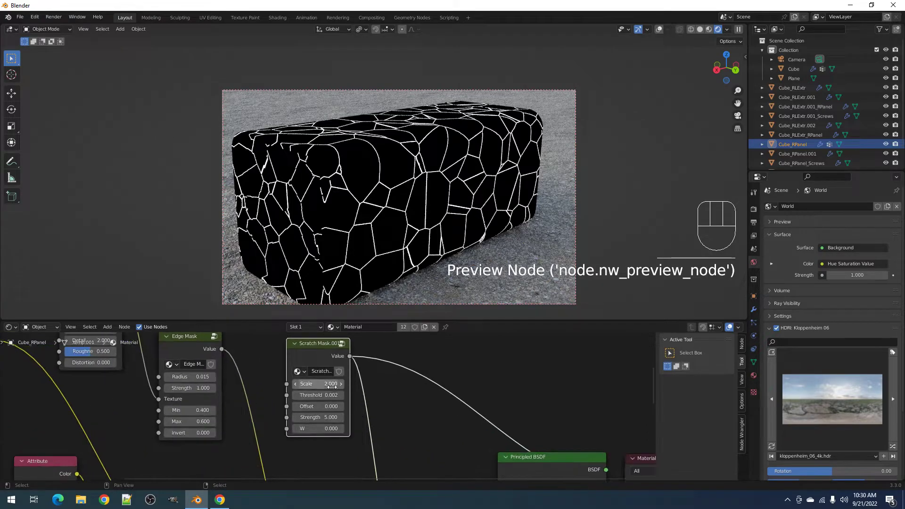
click(332, 384)
key(Return)
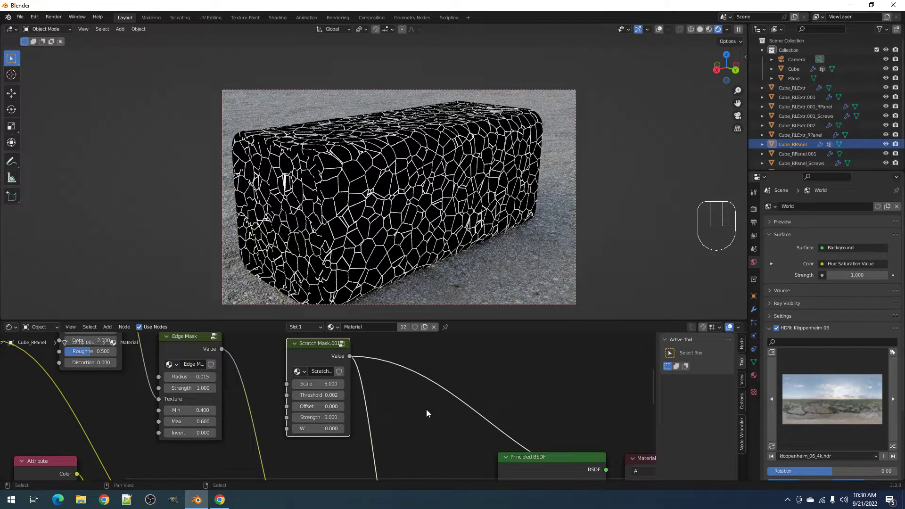
scroll(349, 414, up, 2)
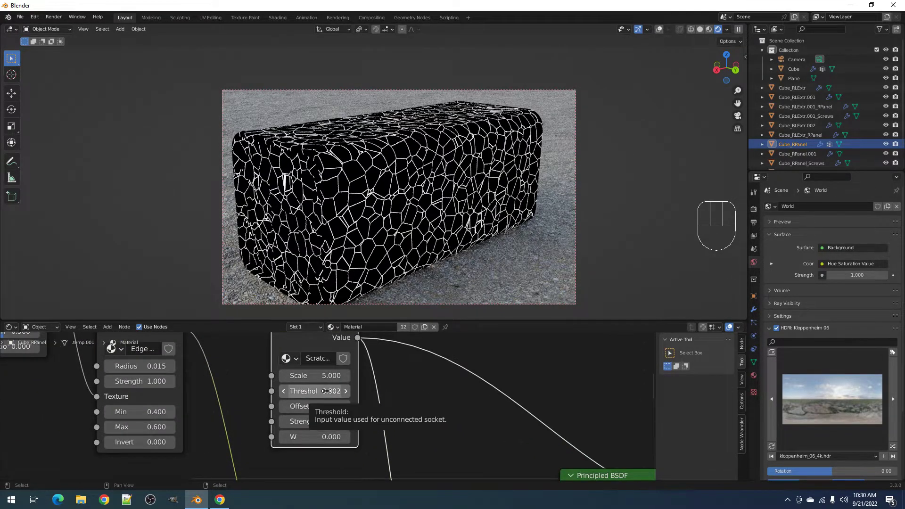
key(z)
click(478, 199)
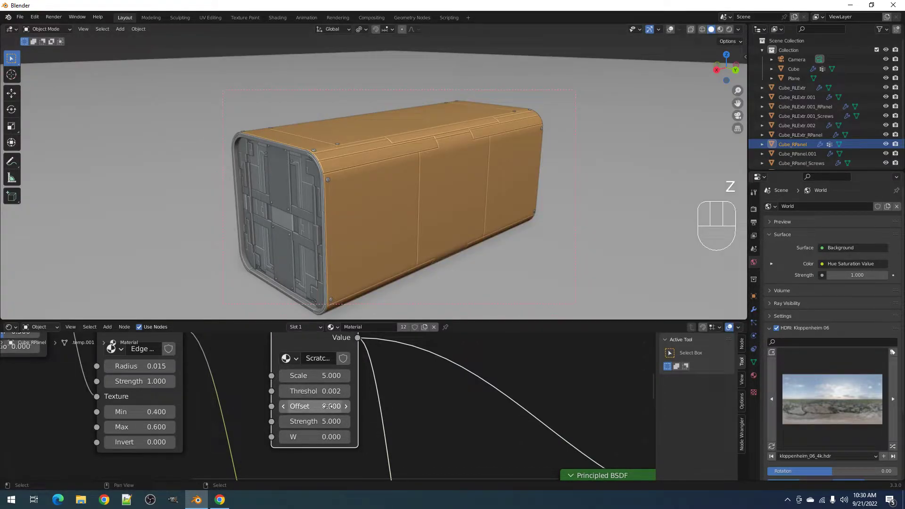
key(z)
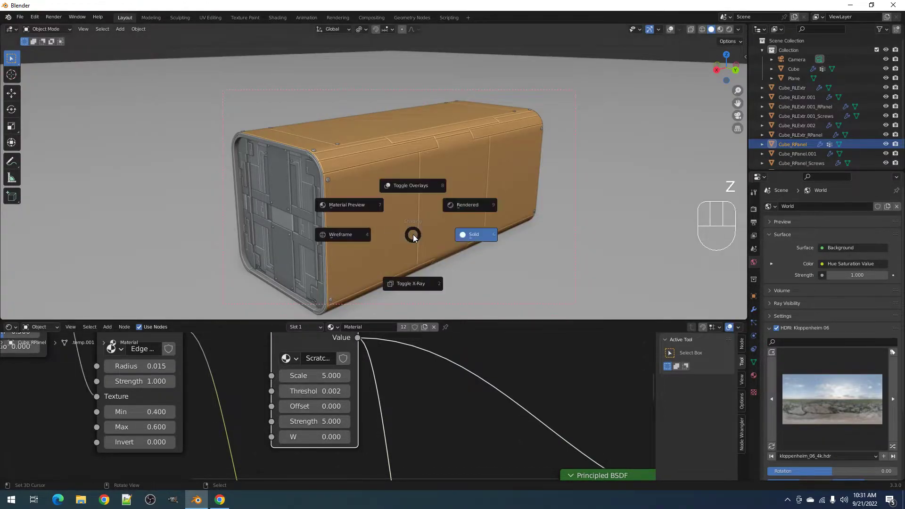
click(460, 205)
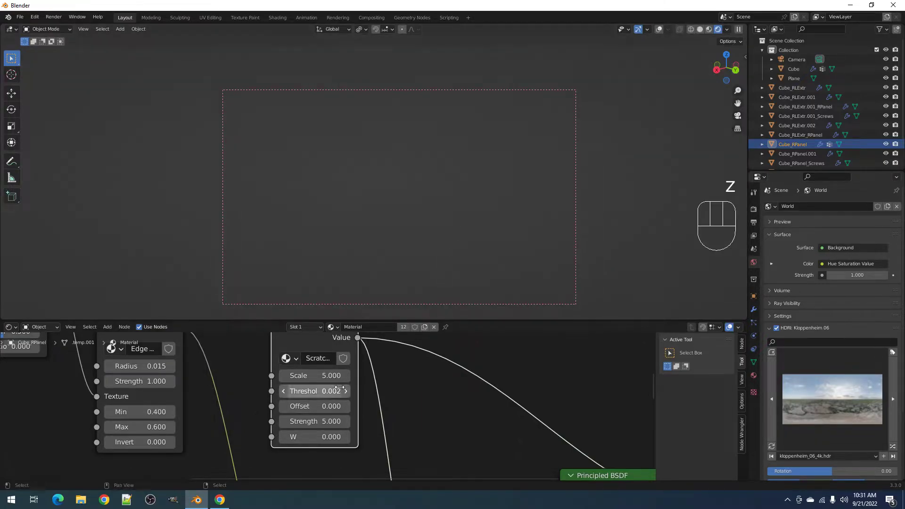
scroll(329, 405, up, 2)
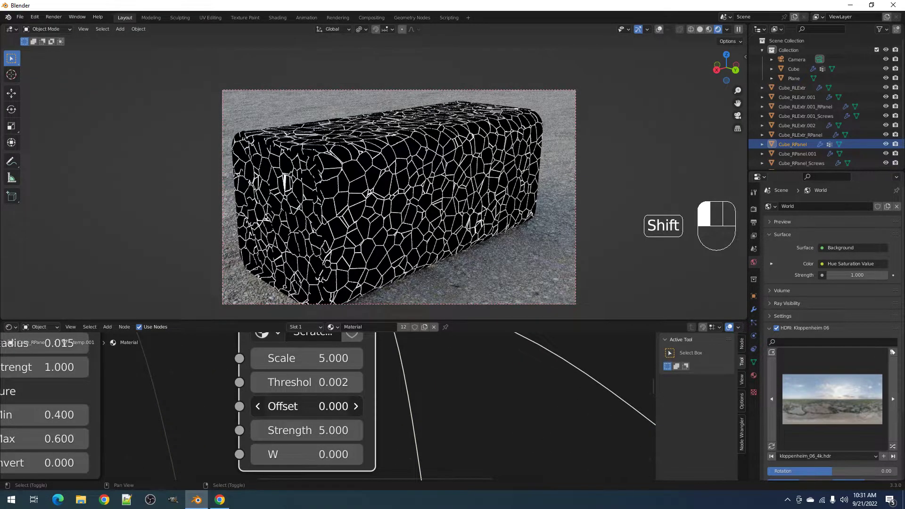
- Raise the scratch offset to 0.130 and preview the full material on the box
shift+drag(329, 405, 354, 406)
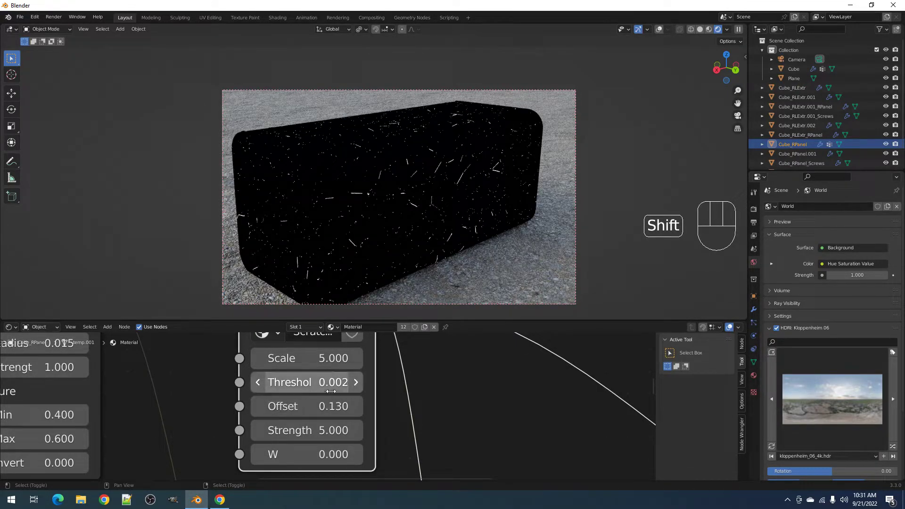
ctrl+middle_drag(320, 426, 482, 415)
ctrl+shift+click(482, 415)
scroll(391, 177, up, 6)
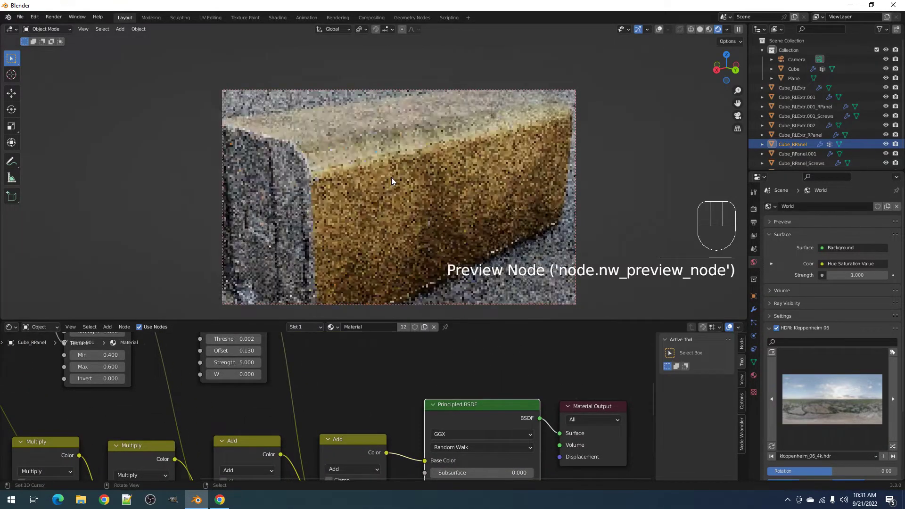
middle_drag(391, 177, 400, 208)
scroll(381, 200, up, 3)
scroll(386, 204, down, 5)
scroll(400, 208, down, 3)
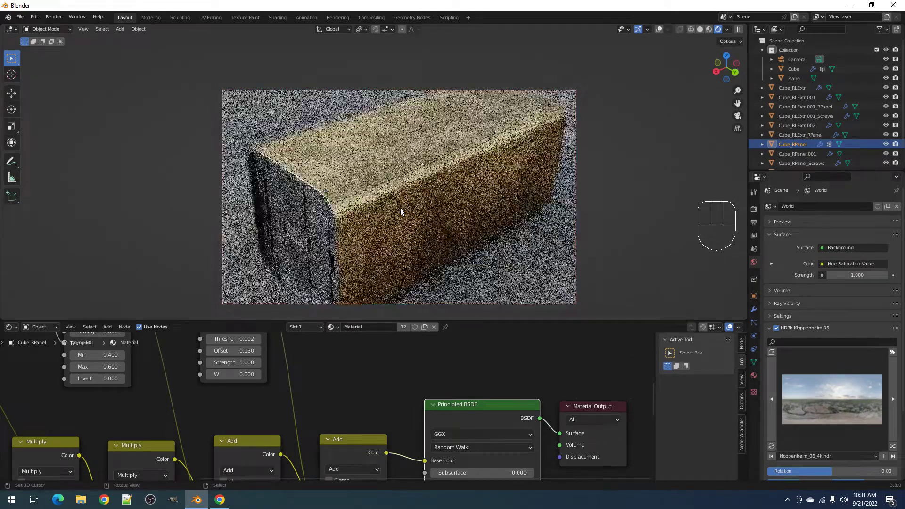
middle_drag(413, 239, 412, 217)
scroll(411, 217, up, 4)
scroll(408, 226, up, 3)
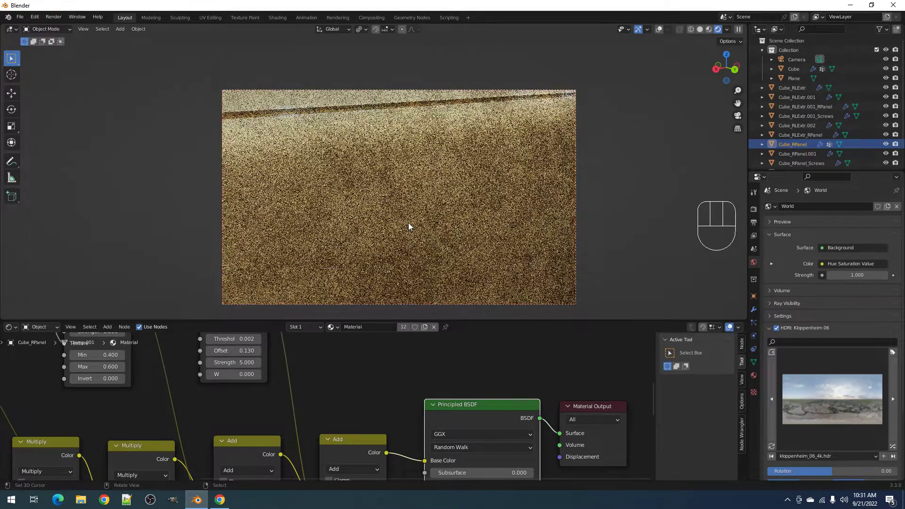
middle_drag(238, 337, 271, 385)
- Try scratch thresholds 0.003 and 0.01, settling on 0.005
click(272, 384)
text(.003)
key(Return)
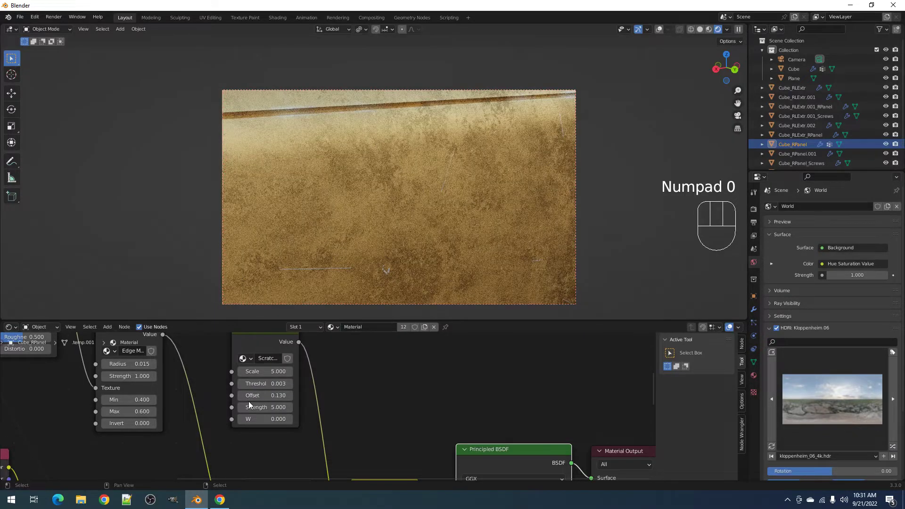
click(253, 384)
text(.01)
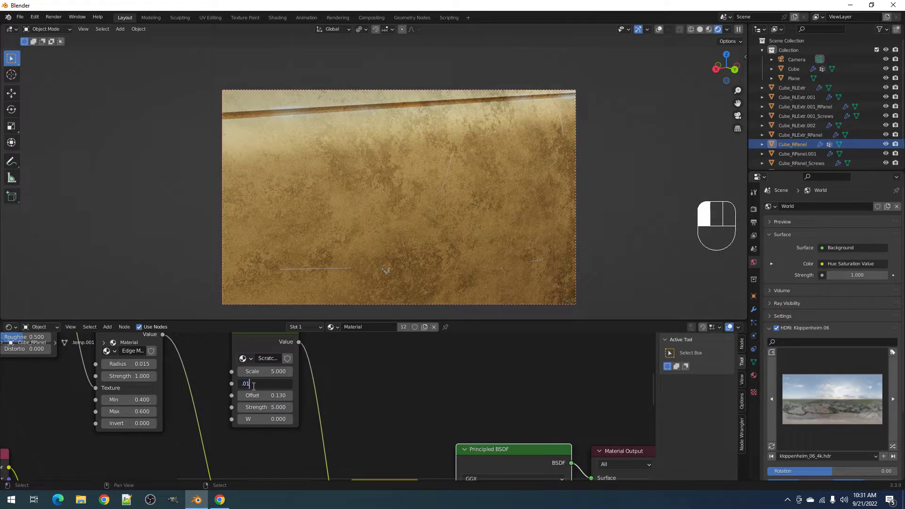
key(Return)
click(254, 384)
text(.005)
key(Return)
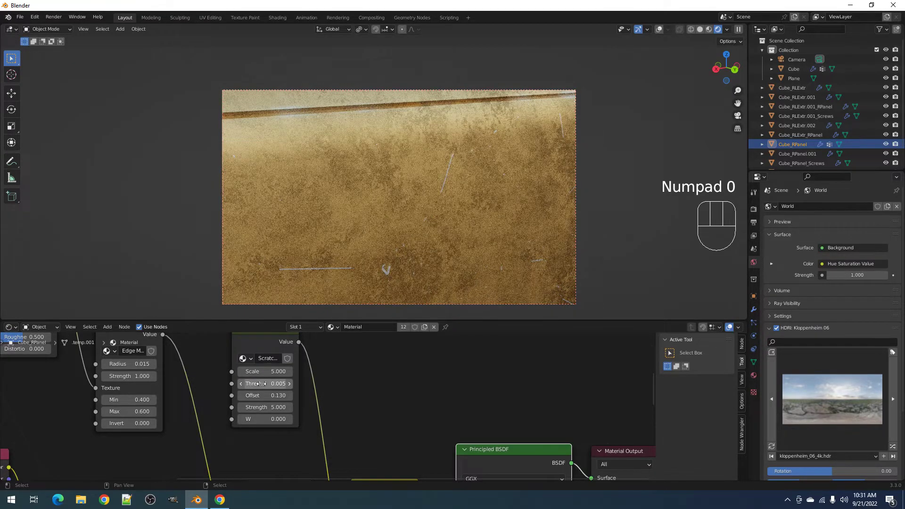
- Set the scratch mask W to 0.100 and inspect the top face
scroll(442, 188, down, 5)
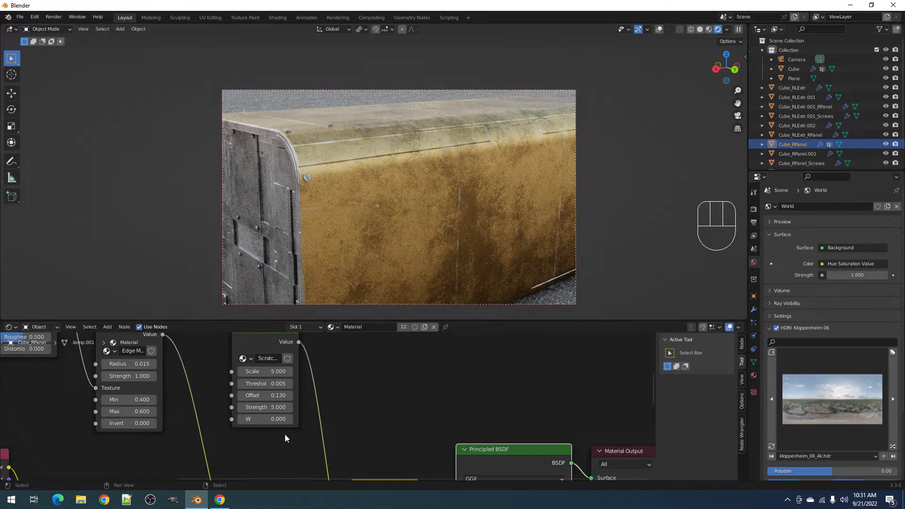
click(274, 422)
key(Return)
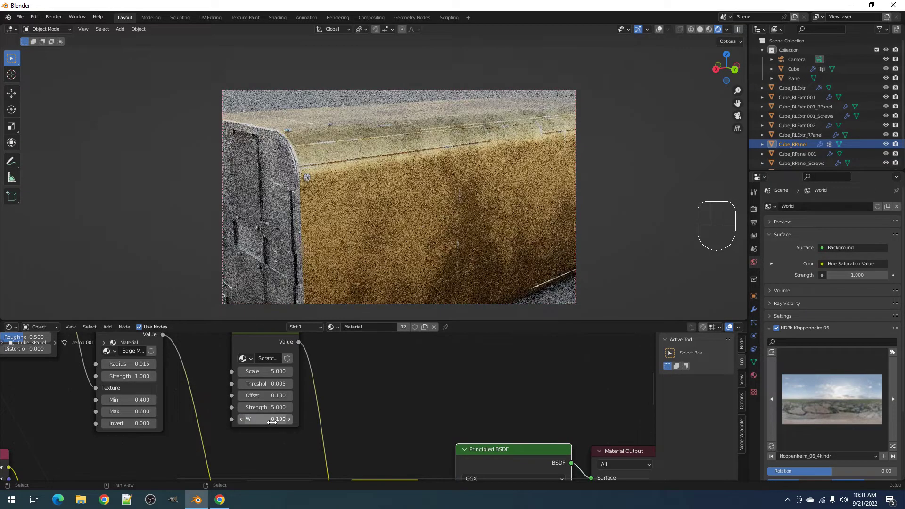
middle_drag(479, 159, 408, 206)
scroll(484, 220, up, 5)
scroll(385, 188, down, 3)
scroll(386, 189, down, 3)
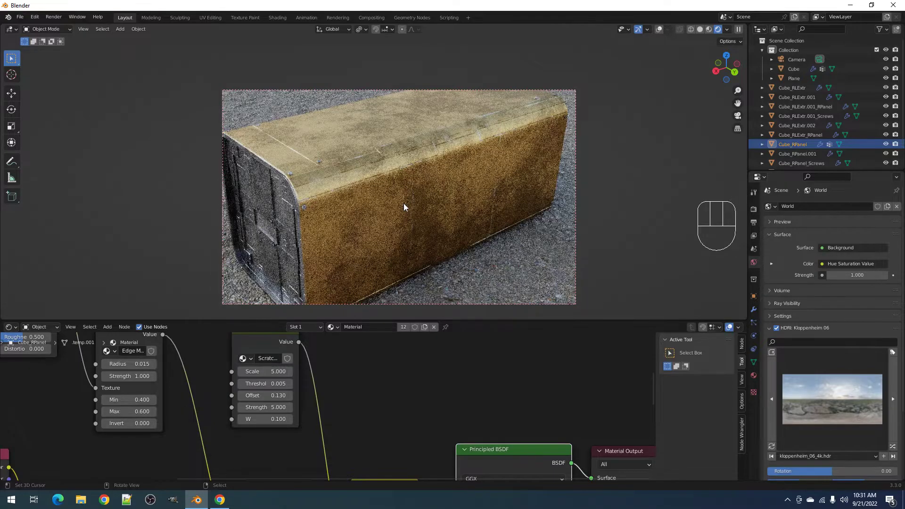
- Return the viewport to solid shading and cancel the Ctrl+S save dialog
key(z)
click(427, 203)
key(ctrl+s)
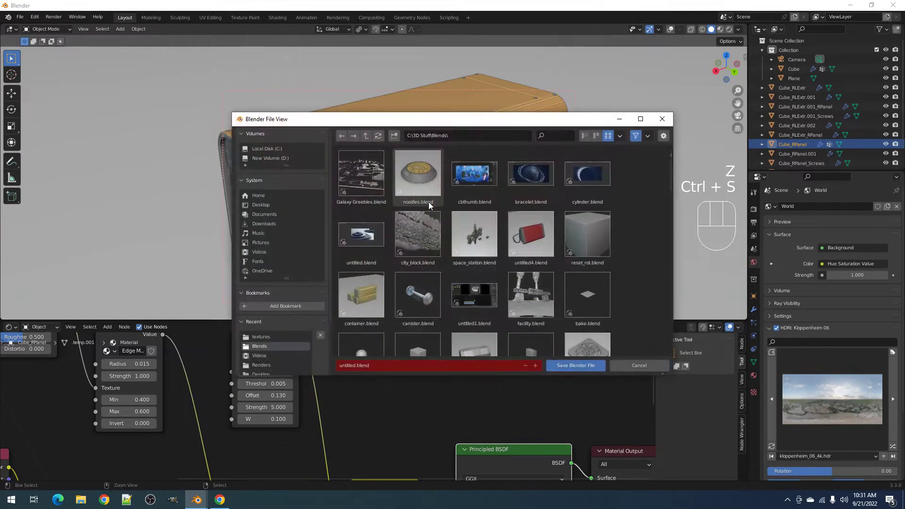
key(Escape)
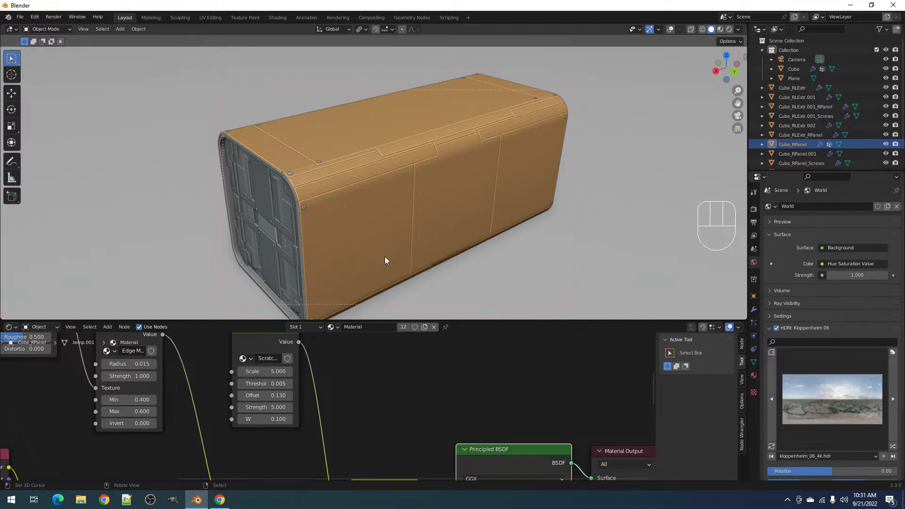
- Link Simple Dirt's color through a reroute point into both Roughness and Metallic
key(ctrl+space)
scroll(270, 205, down, 2)
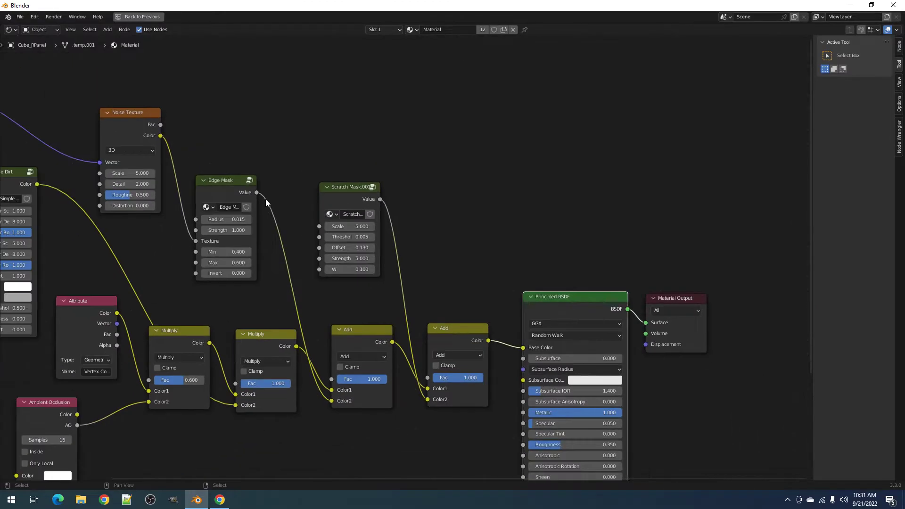
scroll(225, 245, down, 2)
middle_drag(226, 245, 353, 172)
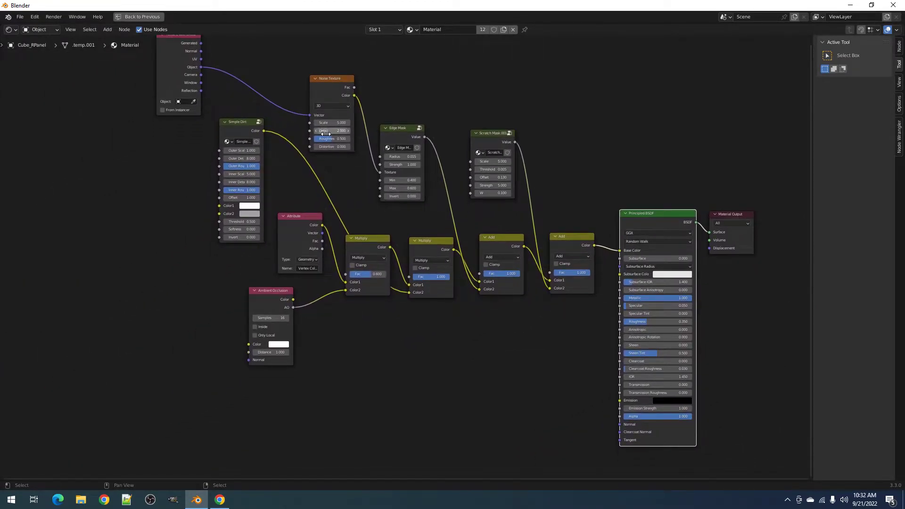
drag(263, 131, 620, 323)
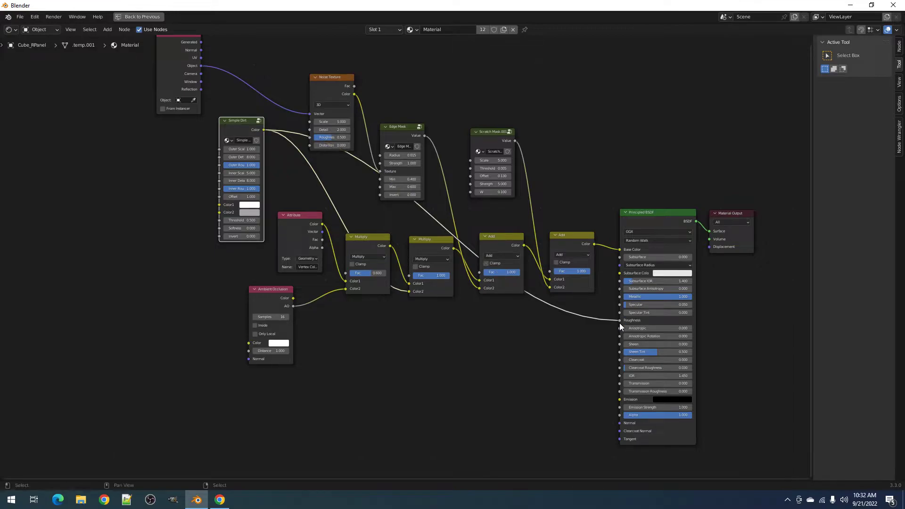
shift+right_drag(589, 307, 585, 325)
drag(586, 318, 619, 297)
- Insert a duplicated Add node before the reroute and preview it in rendered view
click(510, 239)
key(shift+d)
click(549, 341)
drag(535, 306, 449, 350)
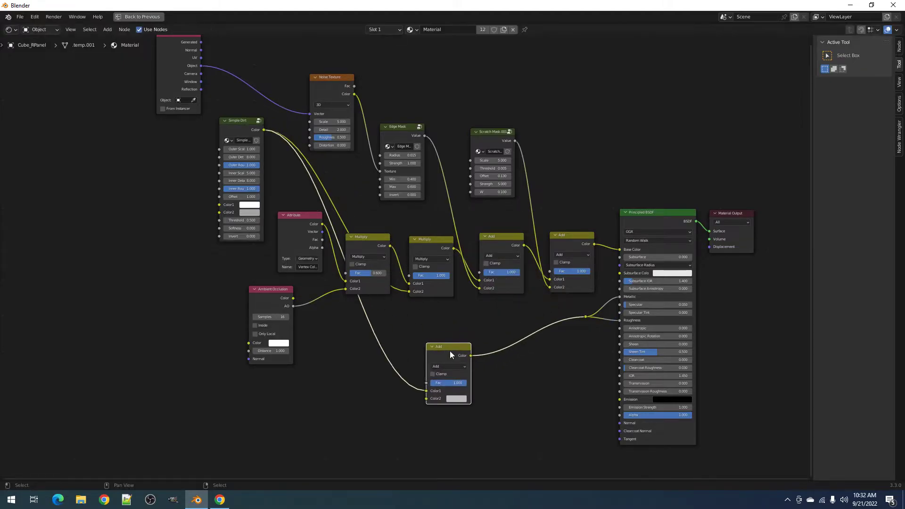
ctrl+shift+click(449, 351)
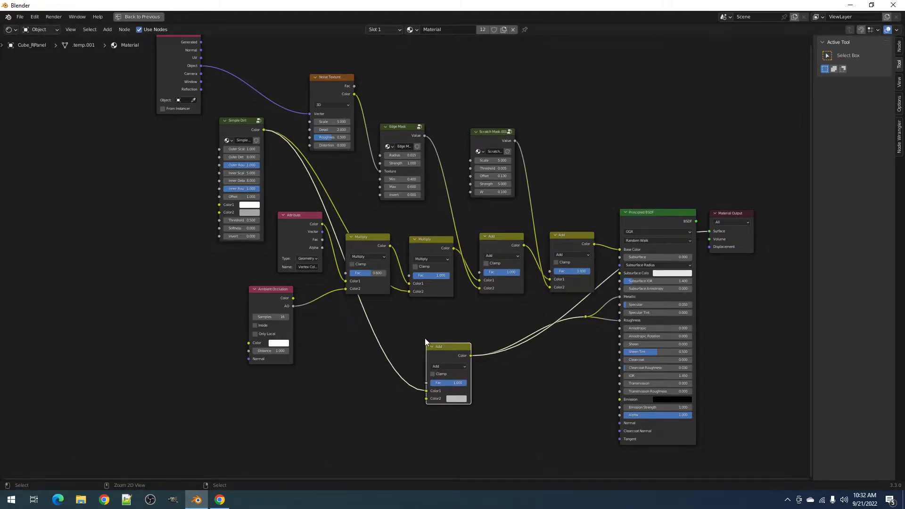
key(ctrl+space)
key(z)
click(473, 245)
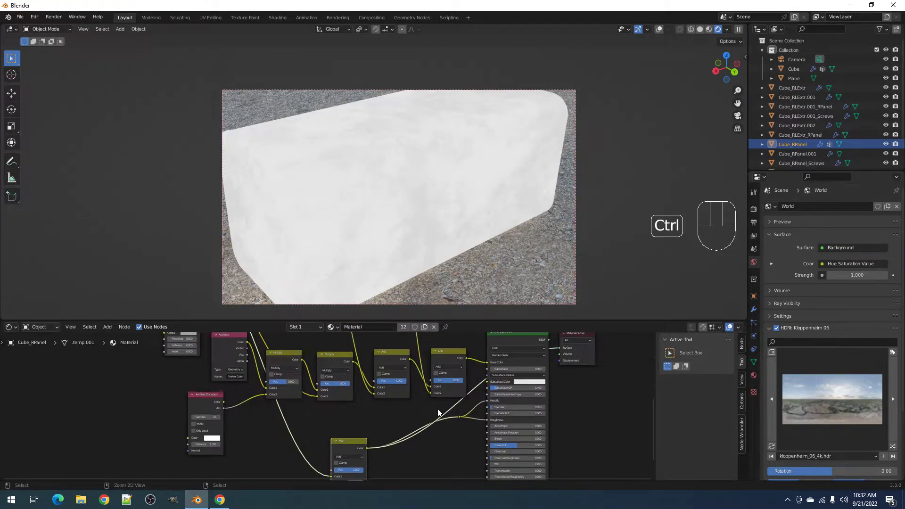
- Remove the extra Add node, cut the reroute's feed, and preview the second Add node
key(ctrl+space)
drag(444, 339, 414, 316)
key(ctrl+x)
scroll(429, 312, down, 5)
middle_drag(521, 264, 409, 327)
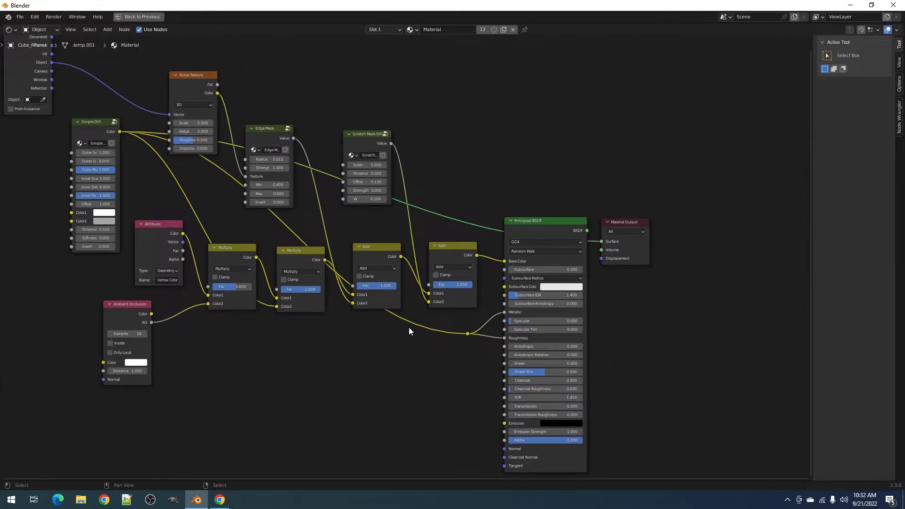
ctrl+right_drag(448, 318, 457, 345)
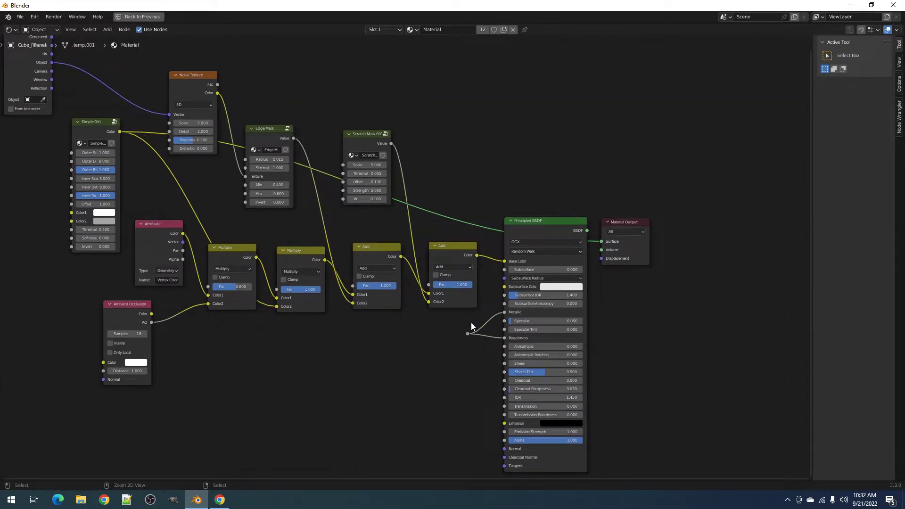
key(ctrl+space)
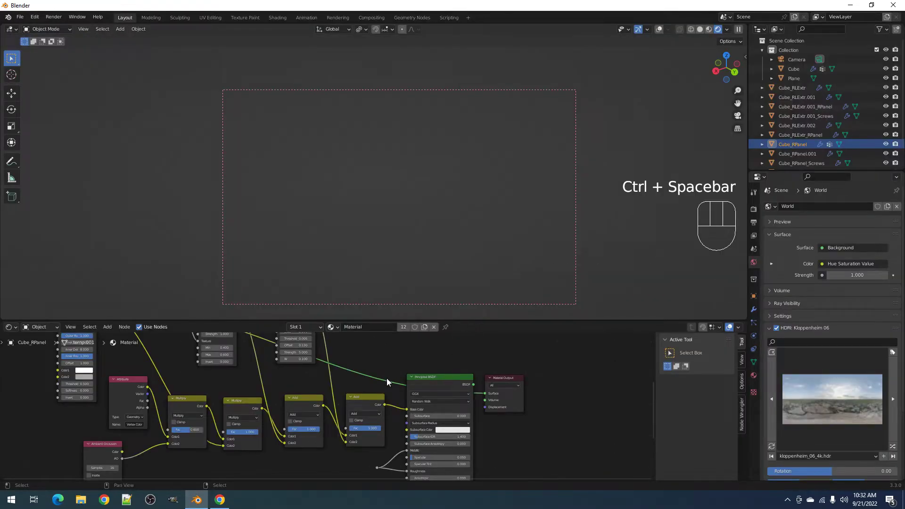
ctrl+shift+click(359, 399)
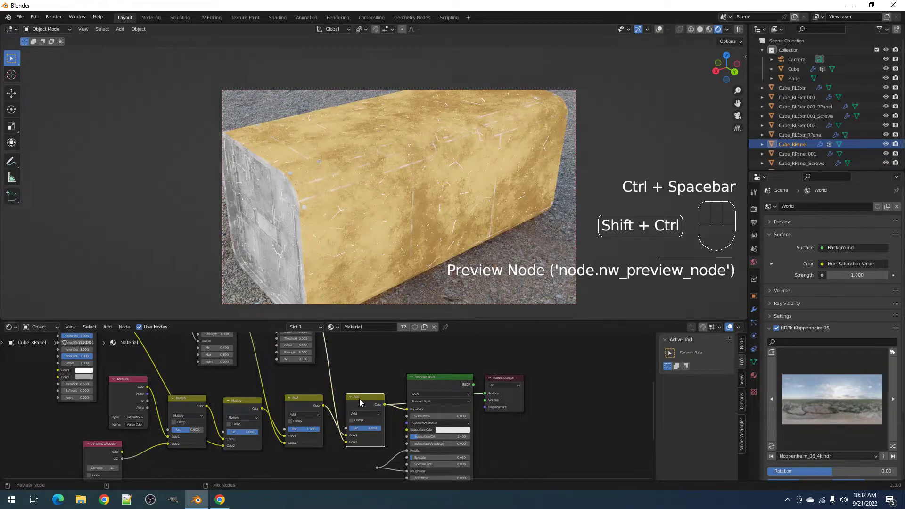
key(z)
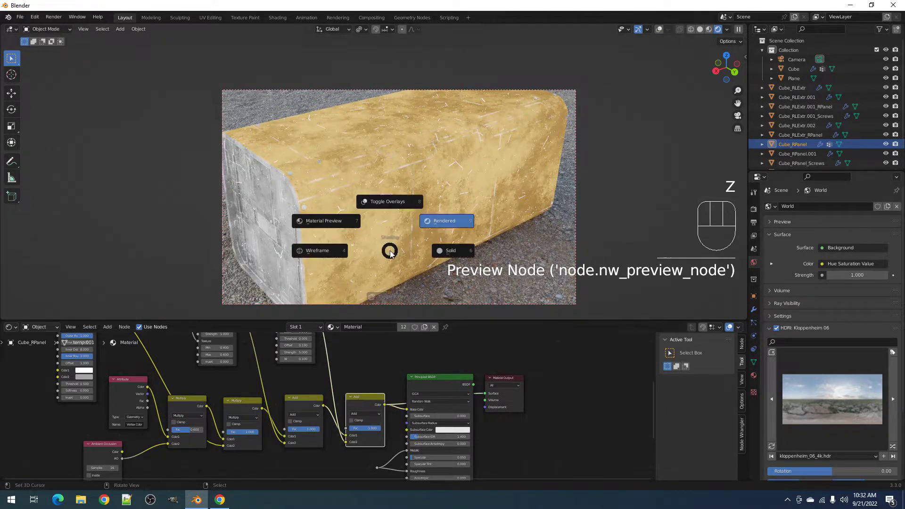
click(445, 245)
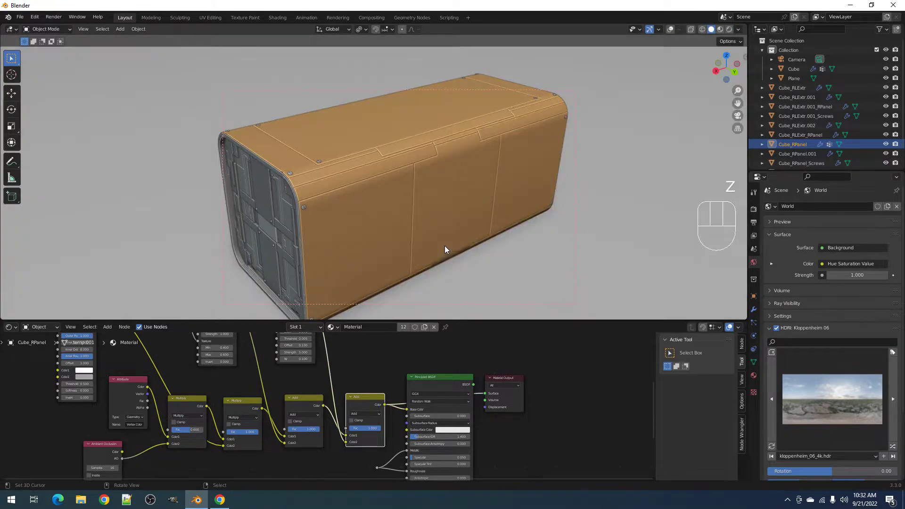
- Shift Principled BSDF and Material Output right and link the final Add output to the reroute
click(372, 399)
click(371, 398)
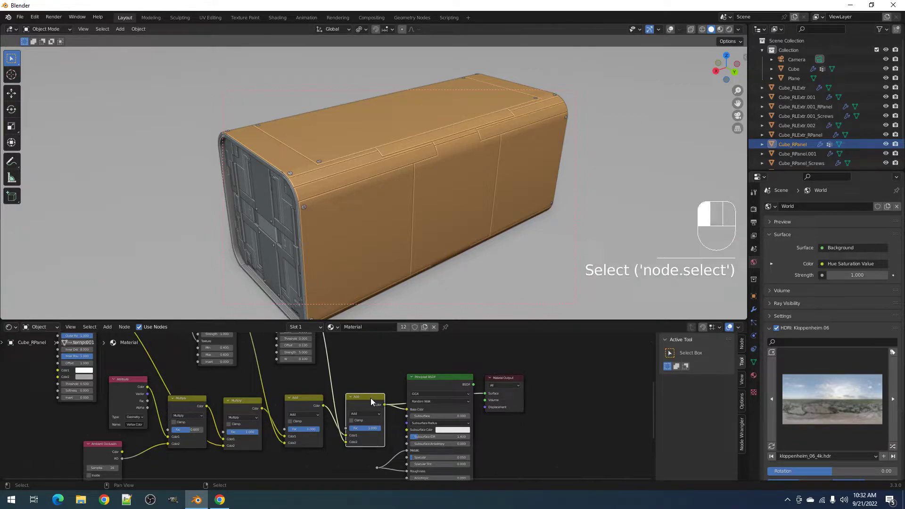
scroll(409, 436, up, 3)
middle_drag(490, 419, 445, 392)
drag(446, 368, 526, 369)
drag(375, 367, 438, 362)
middle_drag(348, 421, 363, 382)
click(312, 442)
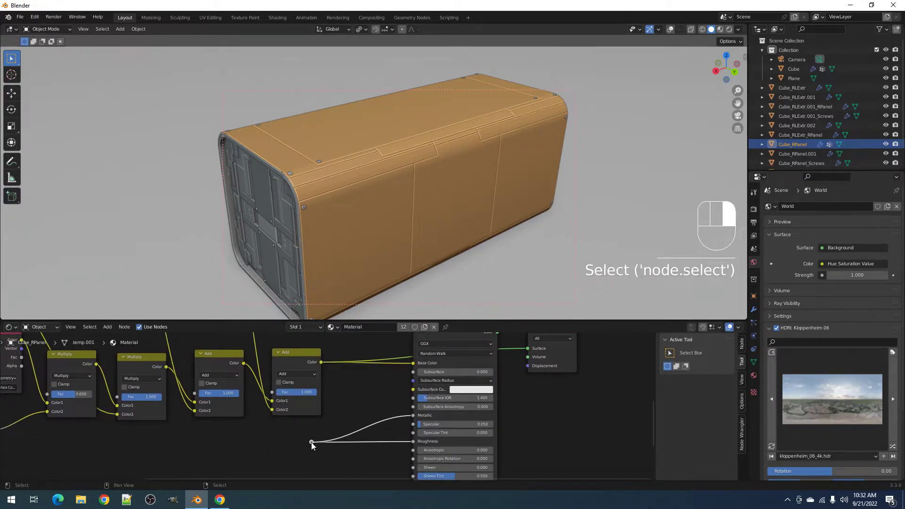
key(g)
click(379, 434)
drag(322, 363, 371, 435)
- Insert a ColorRamp on the Metallic link and an Invert node on the Roughness link
key(ctrl+space)
scroll(439, 278, up, 1)
key(shift+a)
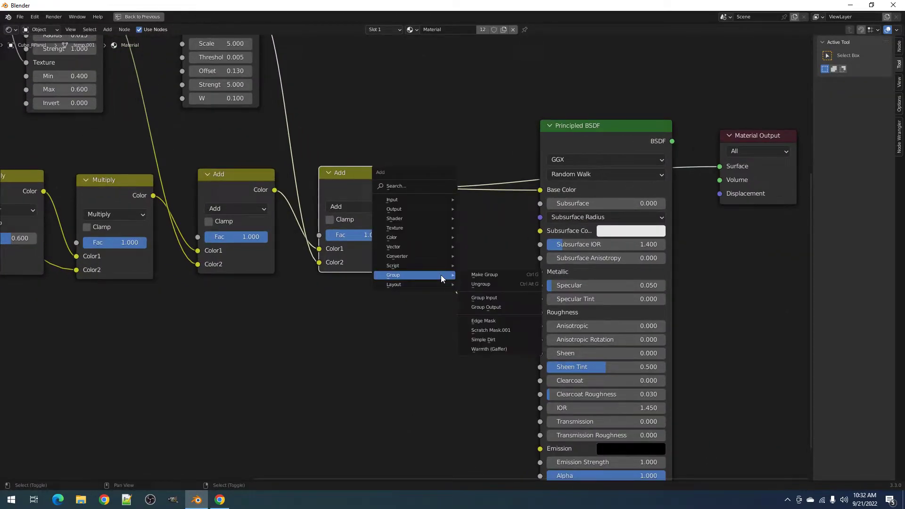
mouse_move(415, 256)
click(483, 275)
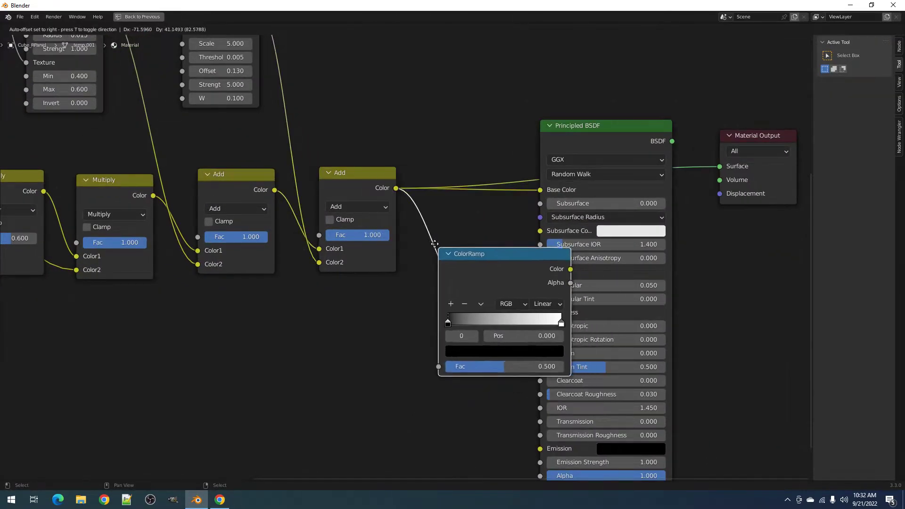
click(487, 276)
key(shift+a)
mouse_move(587, 293)
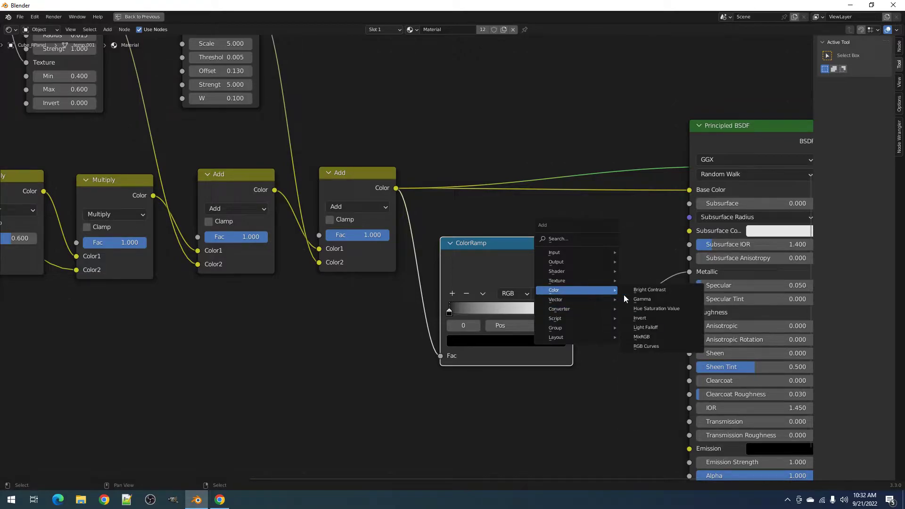
click(648, 319)
click(649, 304)
- Pull the ColorRamp's white stop in to 0.959 and check its color
middle_drag(732, 303, 568, 334)
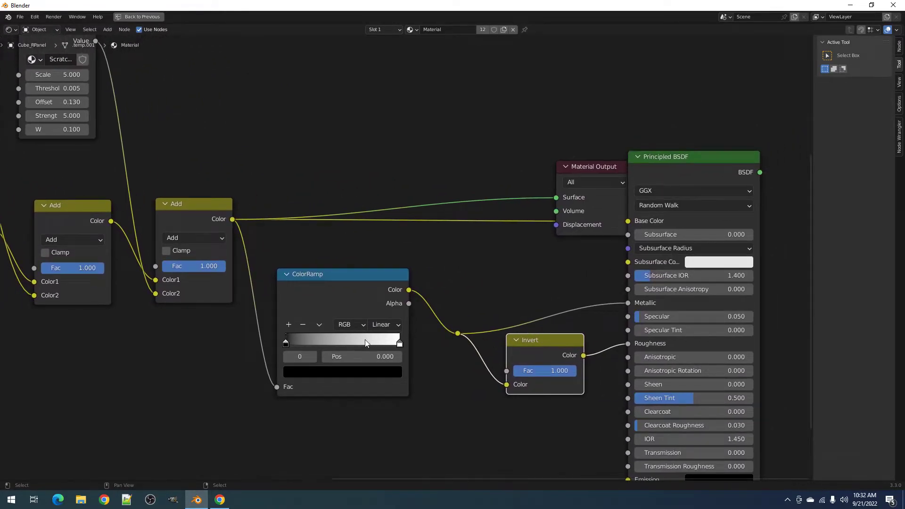
drag(400, 344, 368, 345)
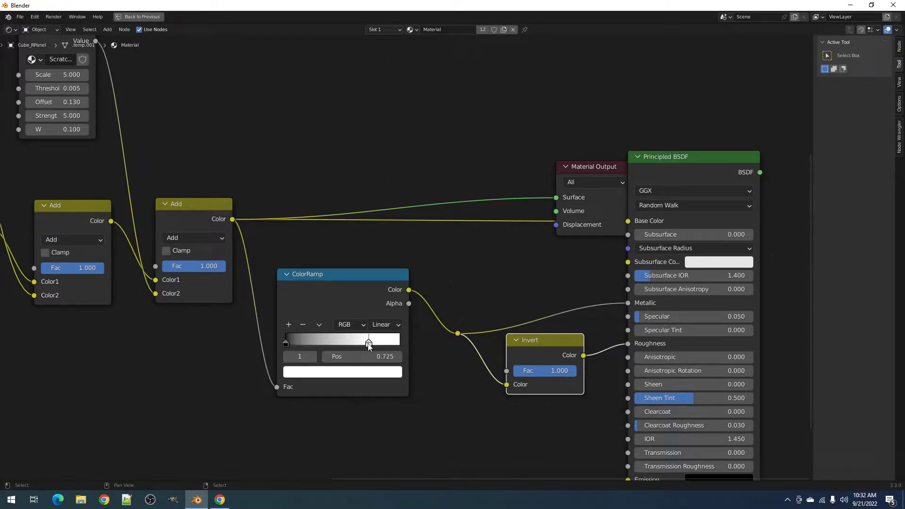
click(377, 373)
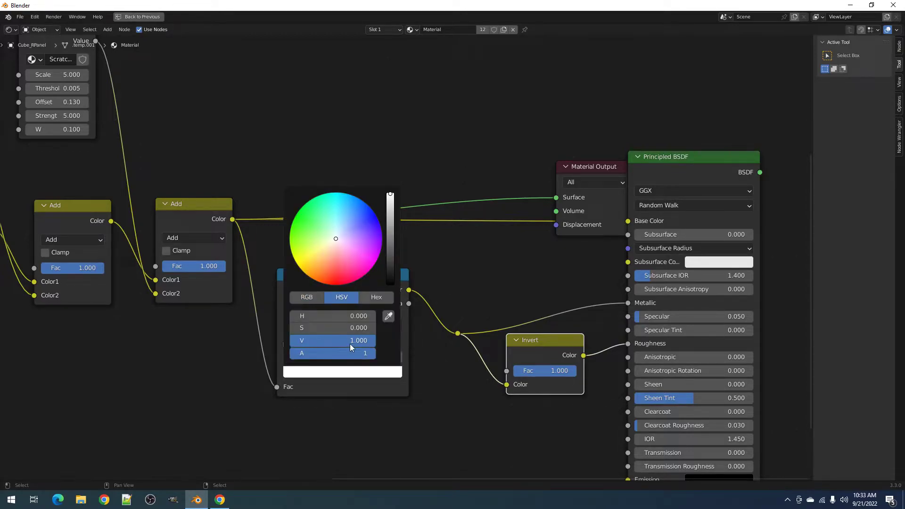
click(456, 279)
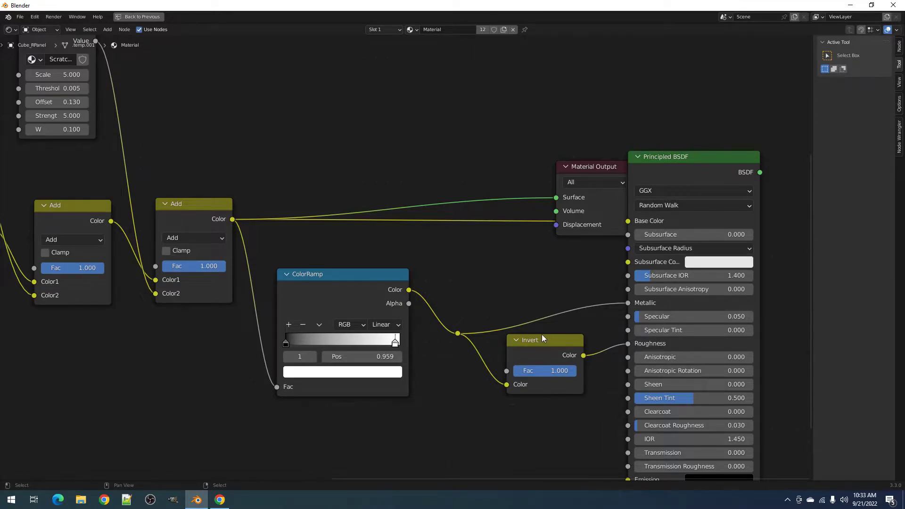
- Preview the Principled BSDF result on the box in rendered shading, moving Material Output right
key(ctrl+space)
key(z)
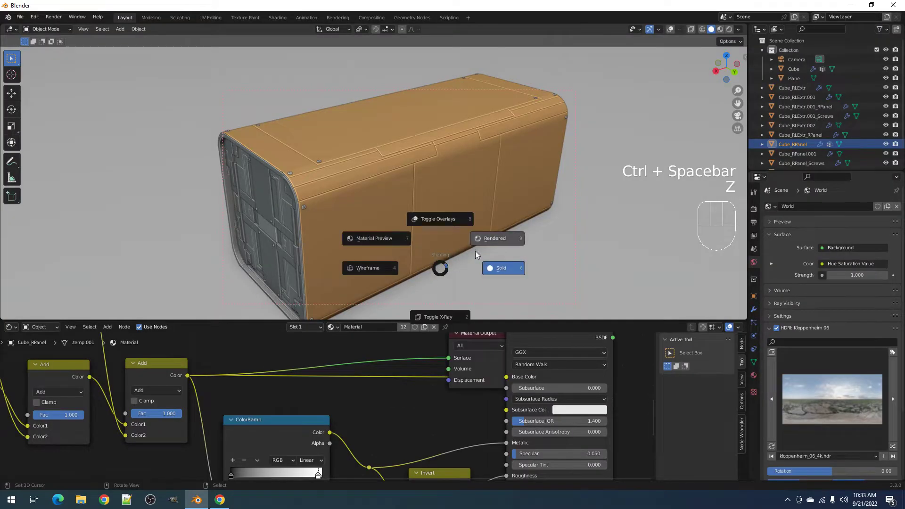
click(493, 239)
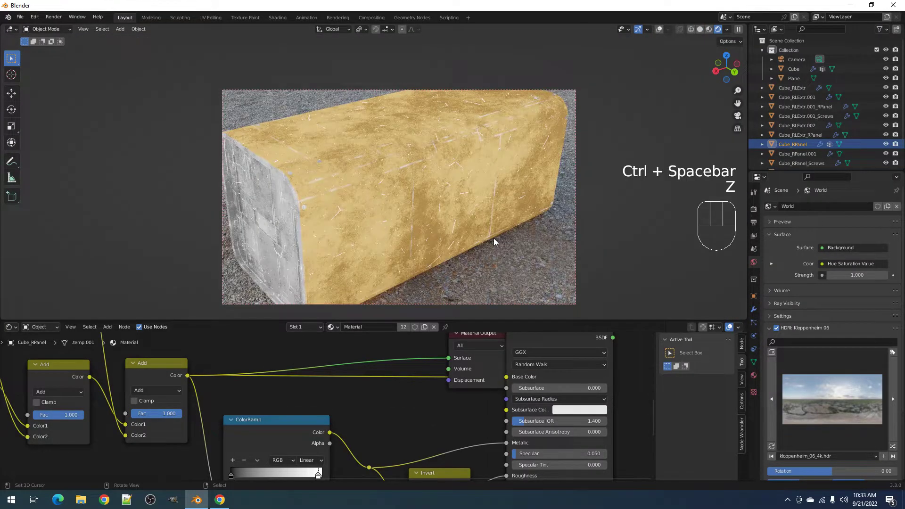
scroll(513, 371, down, 2)
ctrl+shift+click(500, 353)
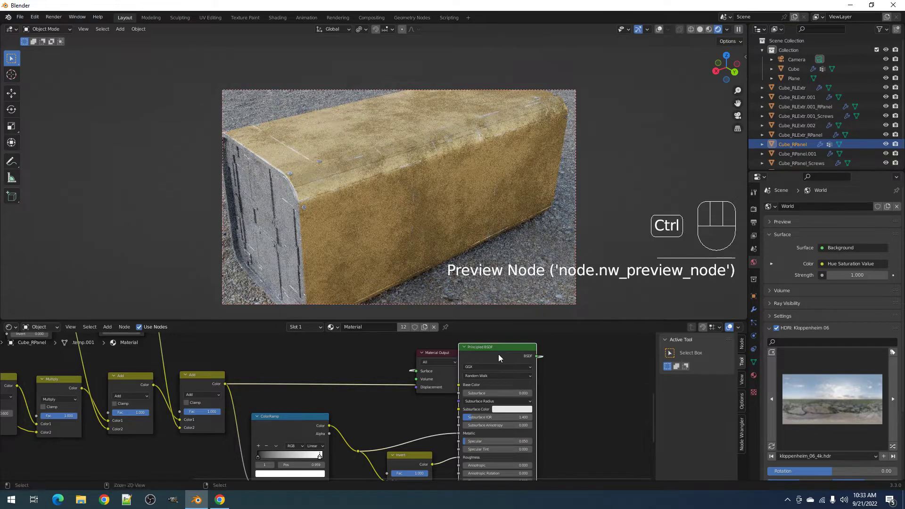
drag(436, 355, 599, 358)
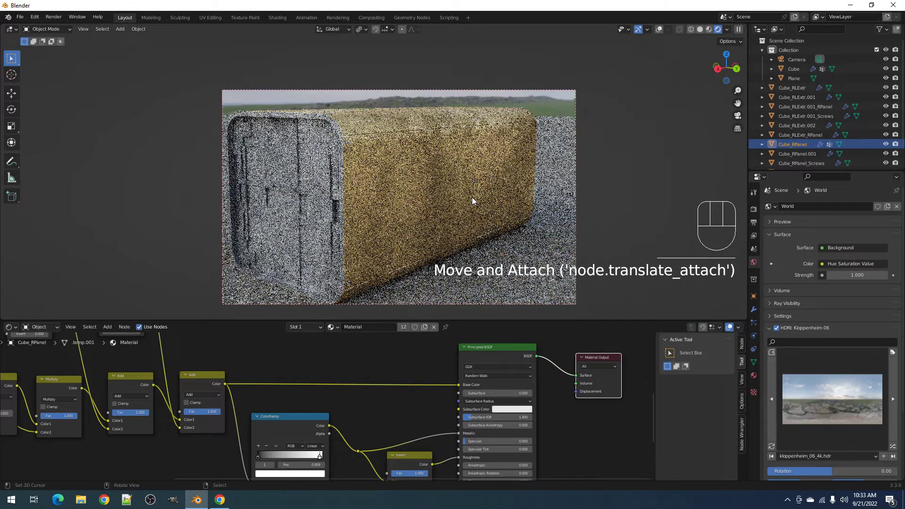
- Switch the environment HDRI to Phalzer Forest 01 and view the box under it
click(778, 397)
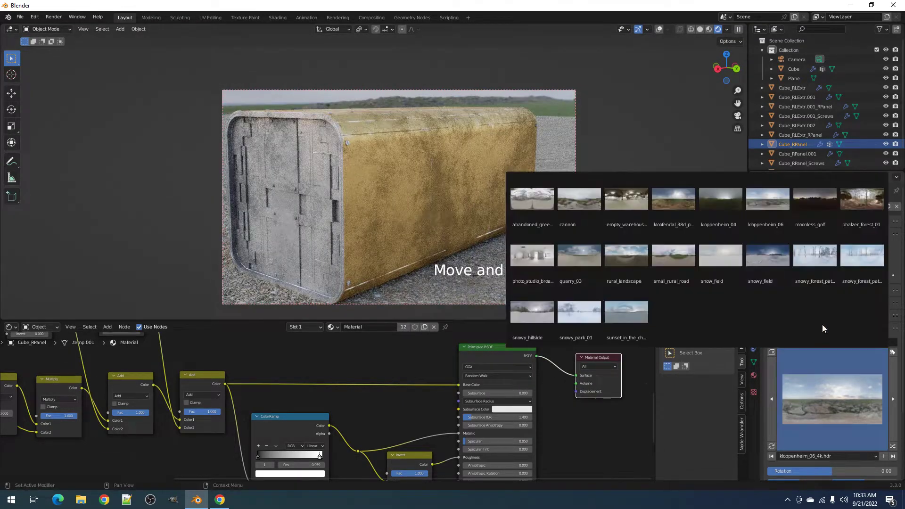
click(850, 214)
middle_drag(518, 232, 501, 249)
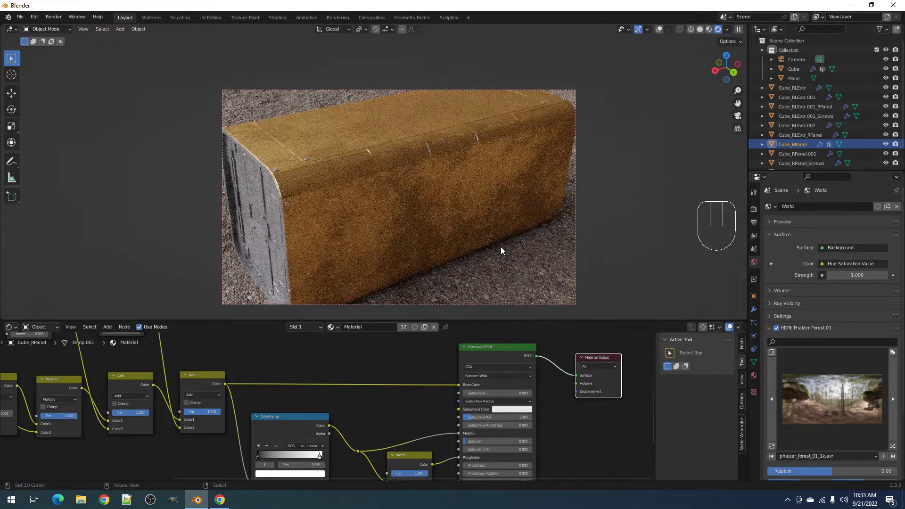
scroll(353, 420, up, 3)
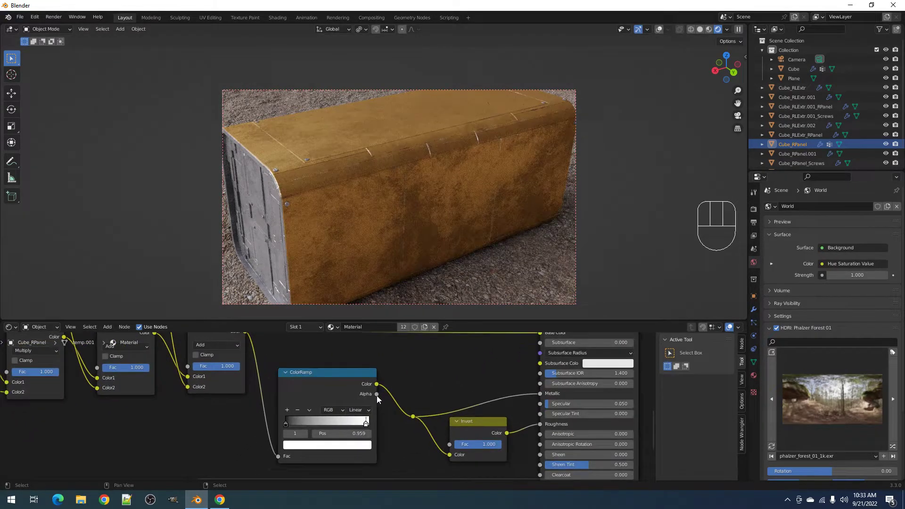
- Move the ColorRamp's right stop to 0.876, return to solid shading, and save the file
mouse_move(371, 424)
mouse_down()
mouse_move(311, 423)
mouse_move(361, 423)
mouse_up()
mouse_move(423, 239)
middle_down()
mouse_move(437, 208)
mouse_move(425, 234)
middle_up()
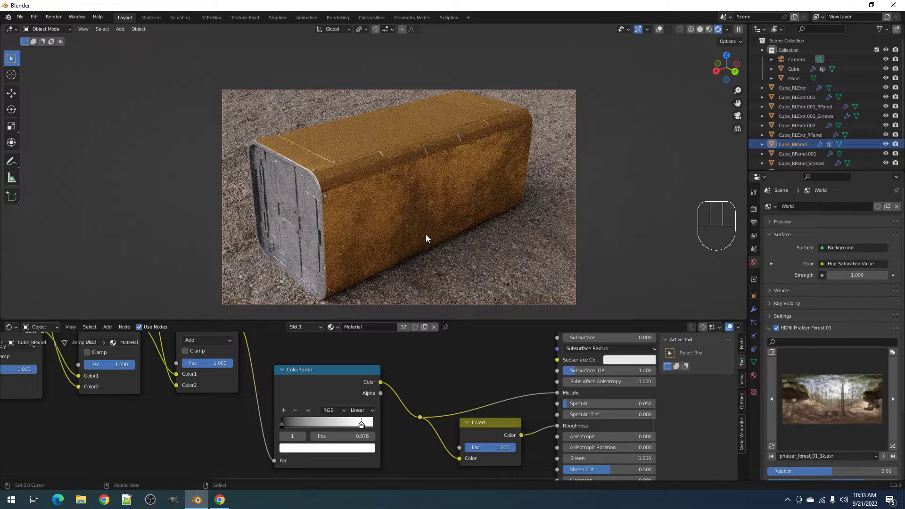
key(z)
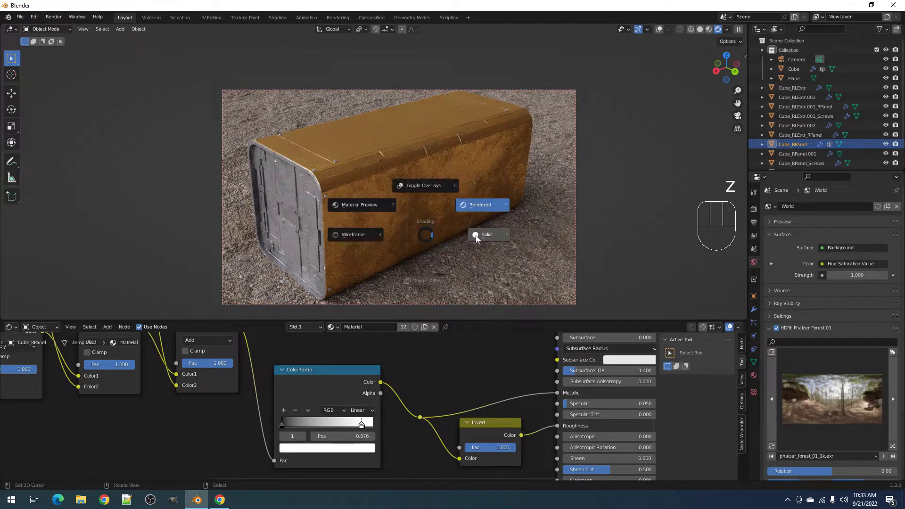
click(507, 233)
key(ctrl+s)
key(Escape)
- Enlarge the node editor and pan so Texture Coordinate and Simple Dirt are in view
key(ctrl+space)
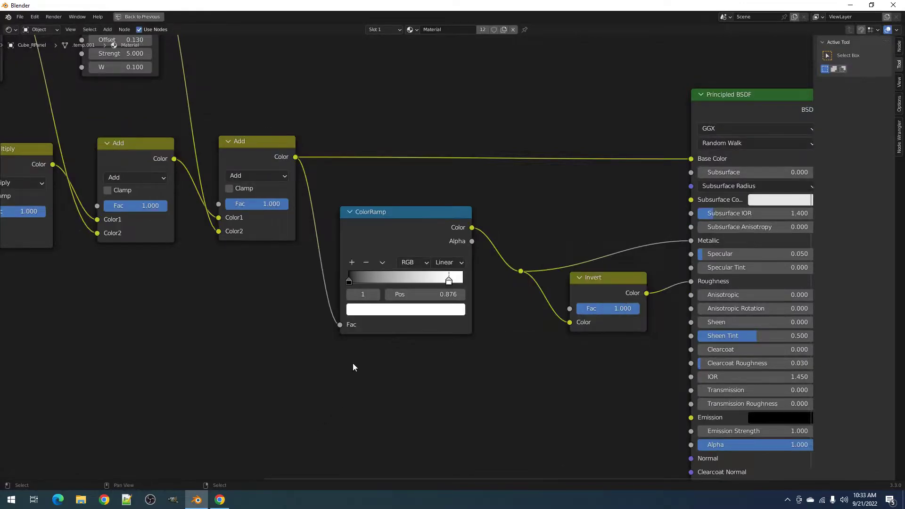
scroll(312, 344, down, 9)
middle_drag(306, 337, 345, 295)
middle_drag(161, 164, 242, 217)
scroll(230, 160, up, 2)
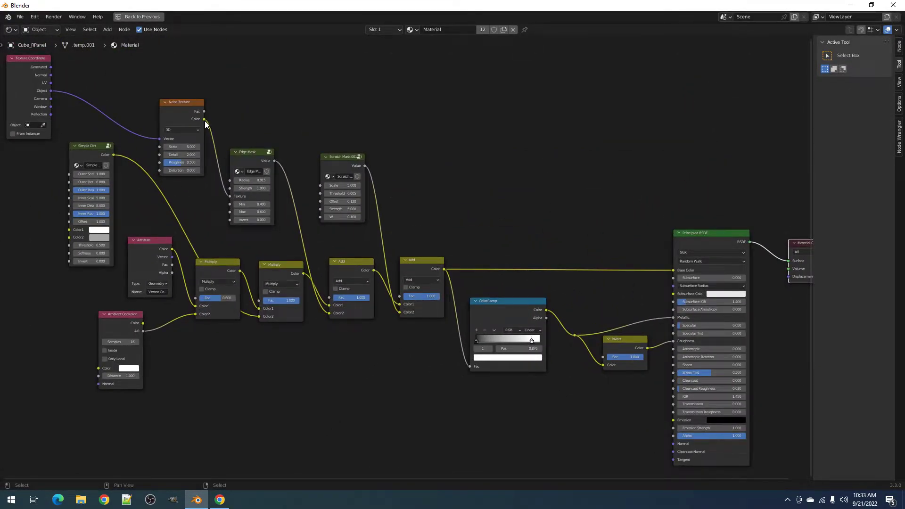
middle_drag(421, 253, 282, 173)
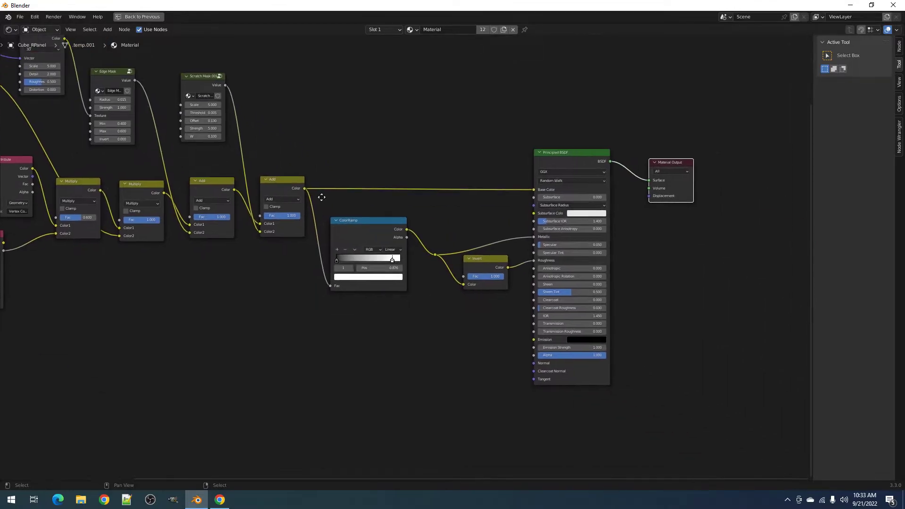
scroll(290, 177, up, 1)
scroll(165, 137, down, 2)
middle_drag(165, 136, 334, 206)
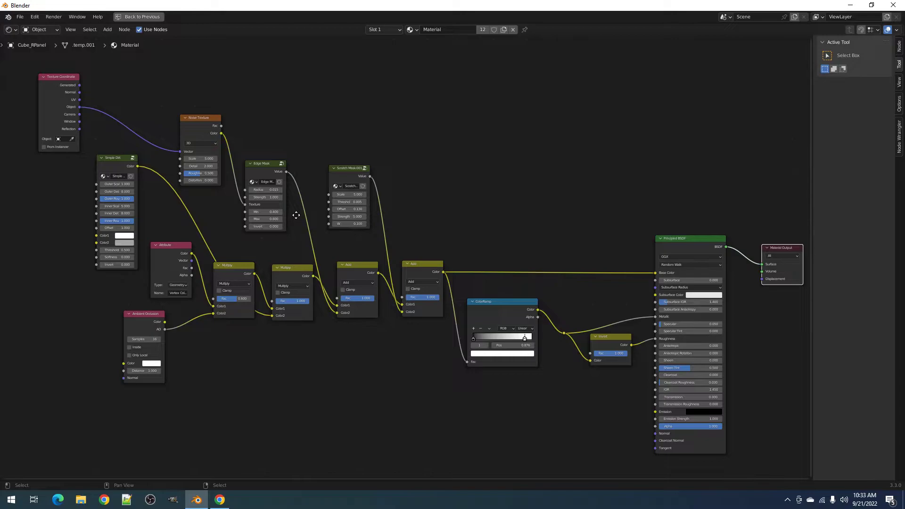
middle_drag(297, 215, 310, 186)
- Drag a new link from Simple Dirt's Color output into empty space to search for a target
key(ctrl+space)
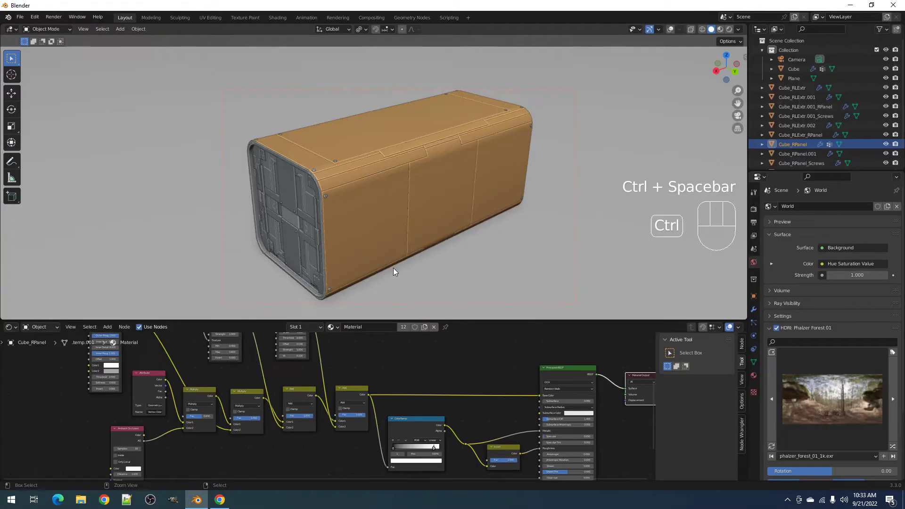
key(ctrl+space)
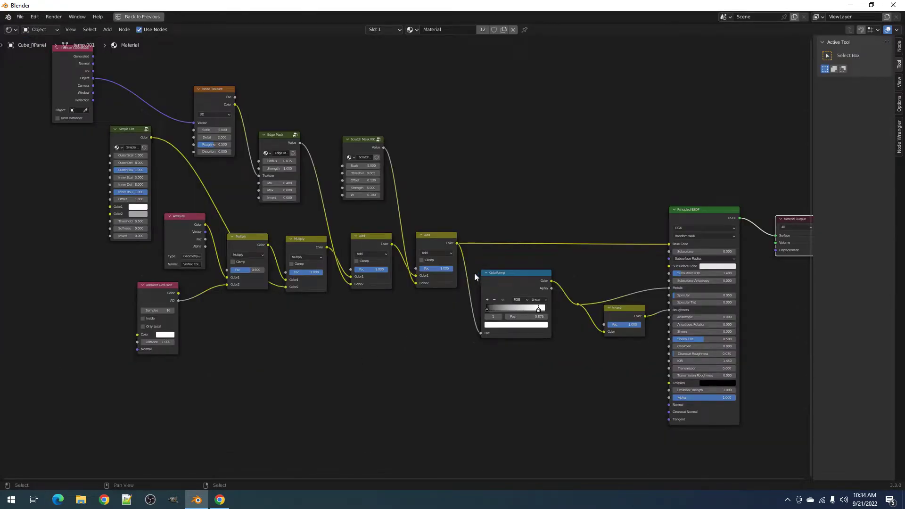
key(ctrl+space)
middle_drag(434, 396, 296, 392)
scroll(302, 389, up, 2)
scroll(340, 383, down, 1)
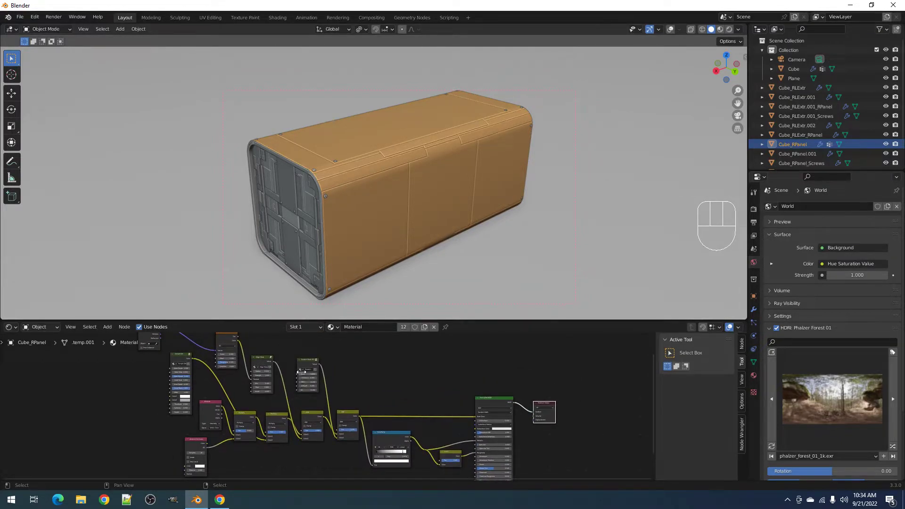
key(ctrl+space)
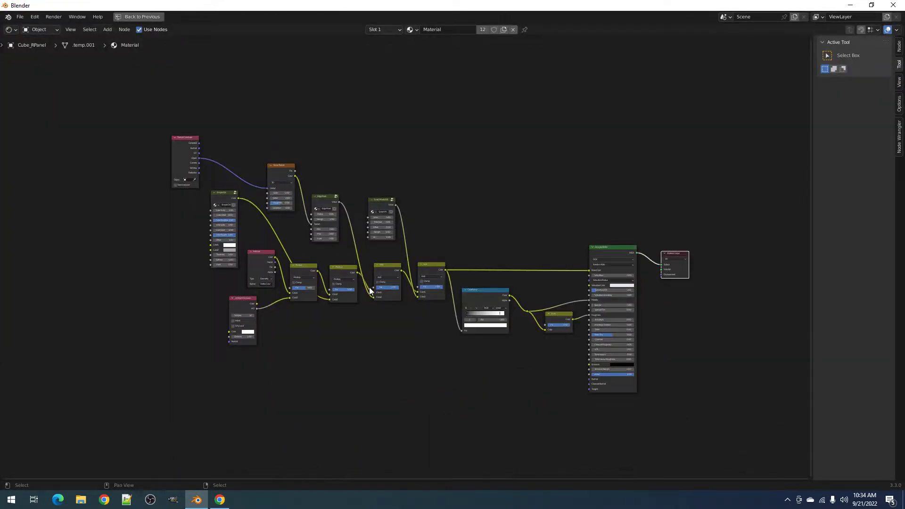
scroll(369, 287, up, 3)
scroll(216, 156, down, 2)
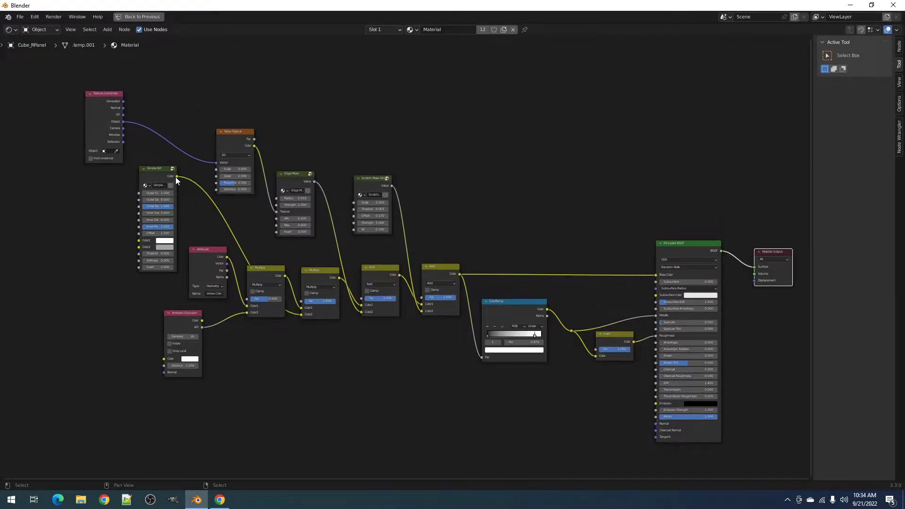
drag(175, 177, 491, 183)
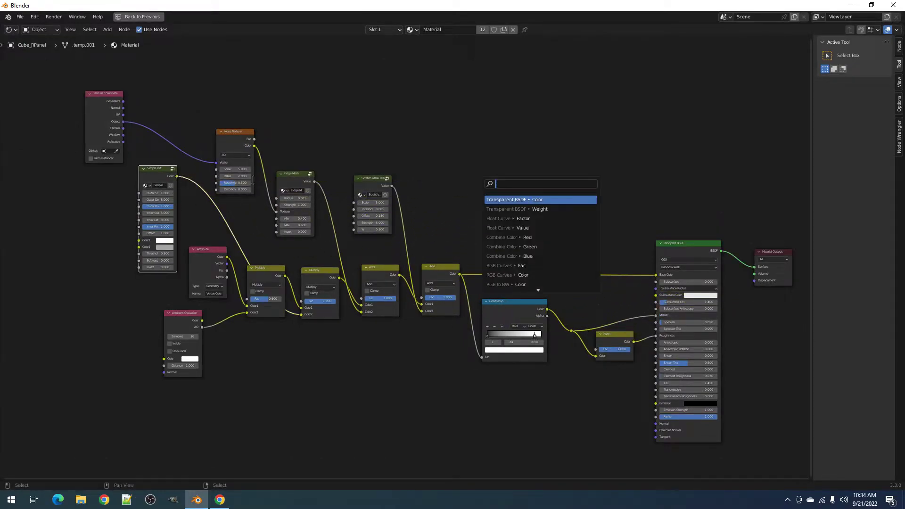
- Attach the Simple Dirt link to a Transparent BSDF Color input and switch to rendered shading
key(Return)
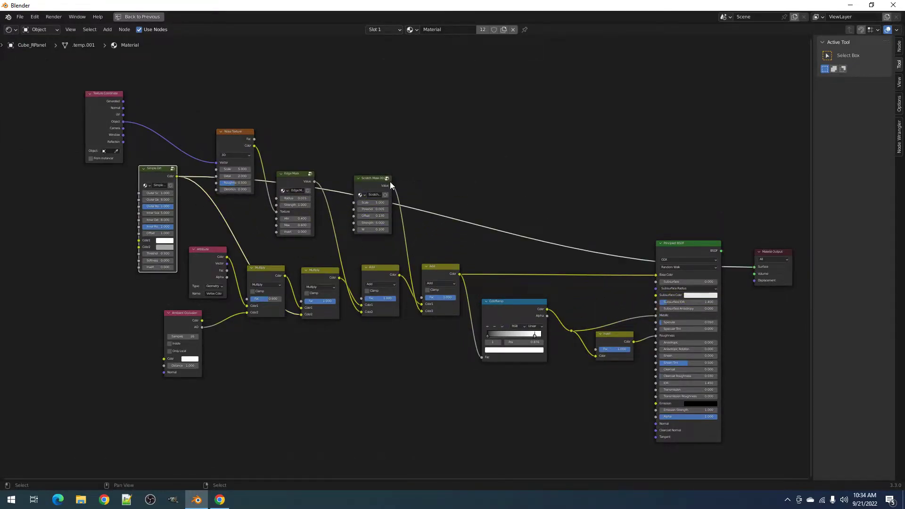
key(ctrl+space)
key(z)
click(440, 176)
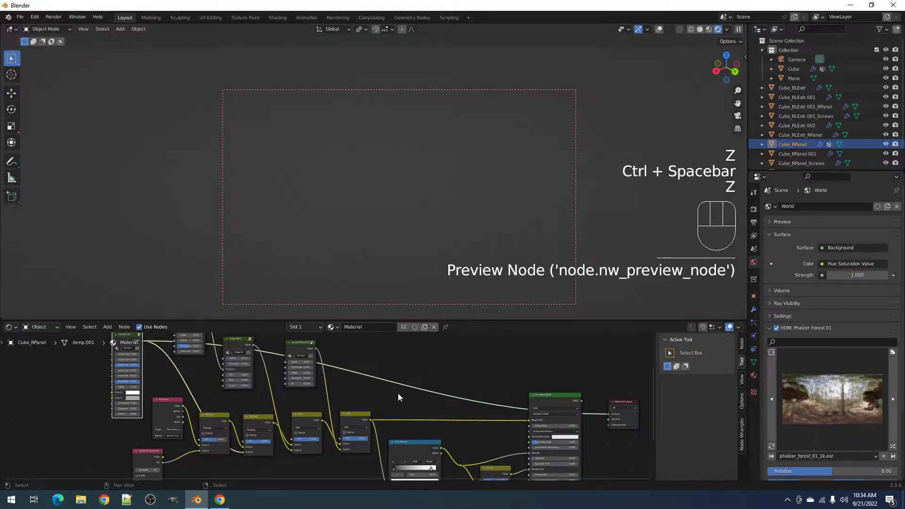
scroll(398, 394, up, 1)
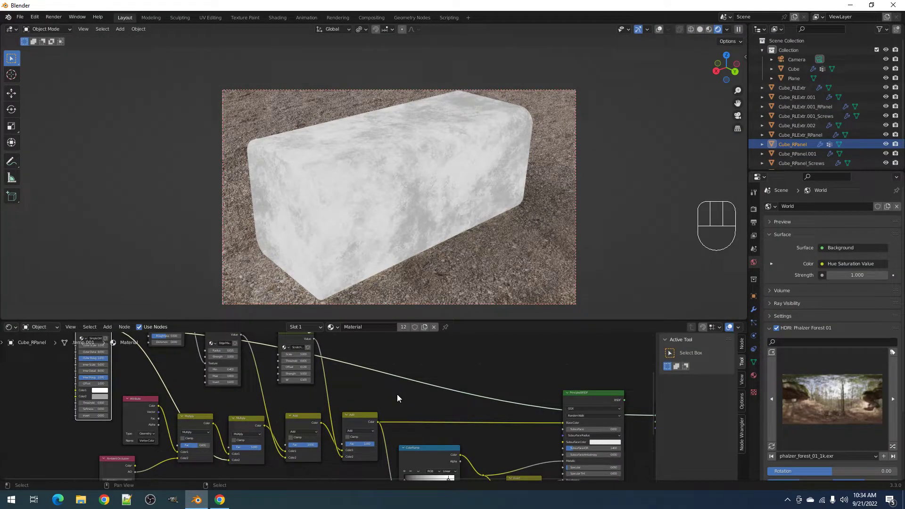
- Duplicate the Add node onto the Scratch Mask link and feed Edge Mask's Value into it
click(356, 419)
key(shift+d)
click(404, 363)
middle_drag(296, 360, 298, 383)
drag(243, 358, 392, 424)
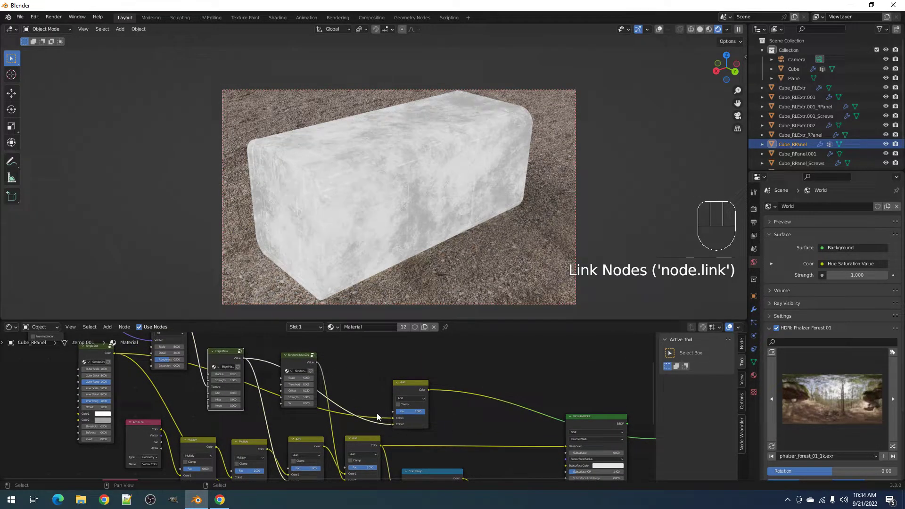
- Insert a second Add copy on the outgoing link and connect Scratch Mask's Value to its Color2
click(410, 392)
key(shift+d)
click(467, 393)
drag(317, 363, 450, 425)
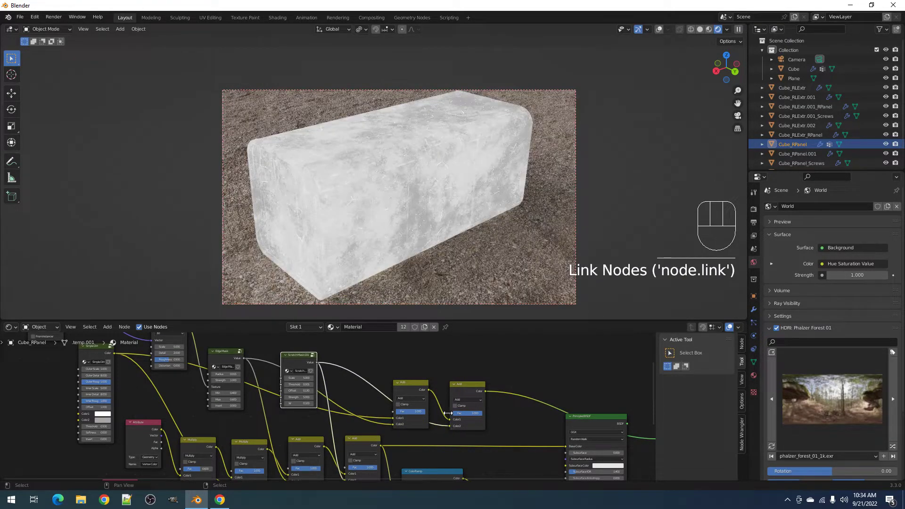
scroll(401, 211, up, 5)
scroll(401, 211, down, 4)
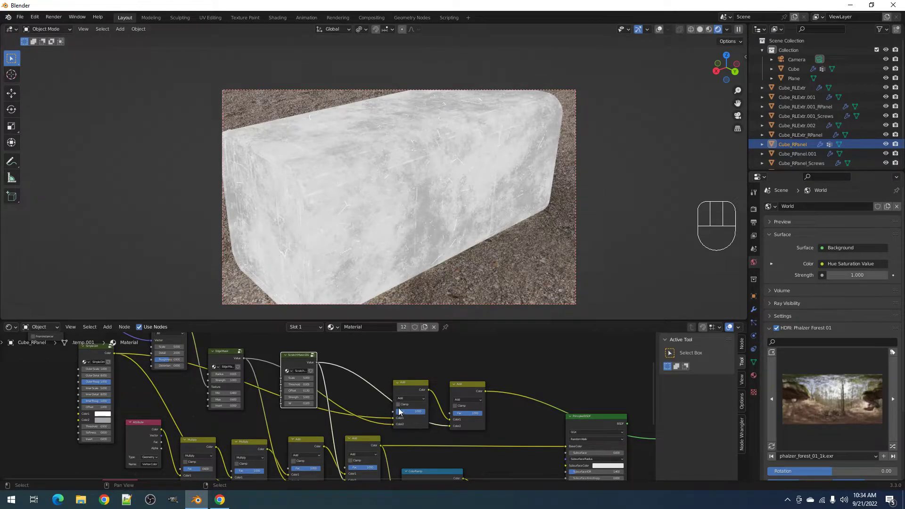
- Preview the new Add node's combined mask on the box in rendered view
key(z)
key(z)
click(452, 282)
key(ctrl+space)
scroll(409, 257, down, 2)
scroll(398, 259, up, 1)
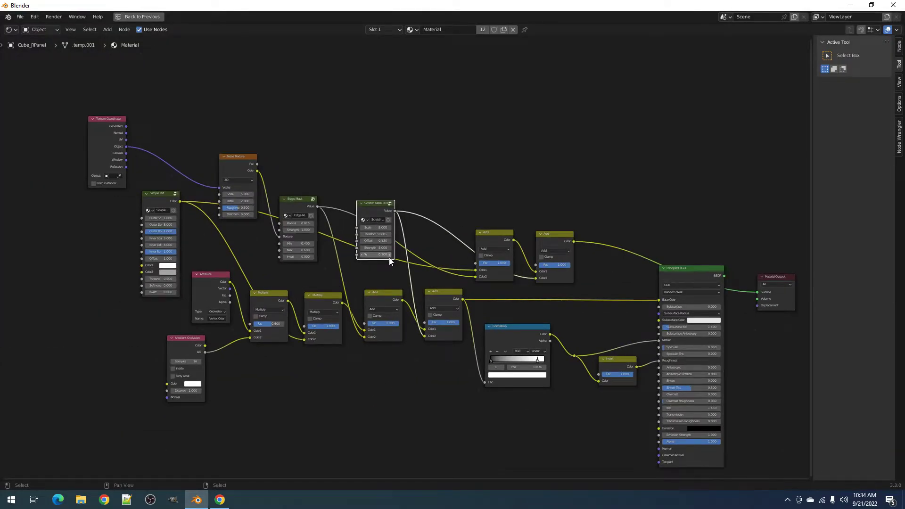
key(ctrl+space)
key(z)
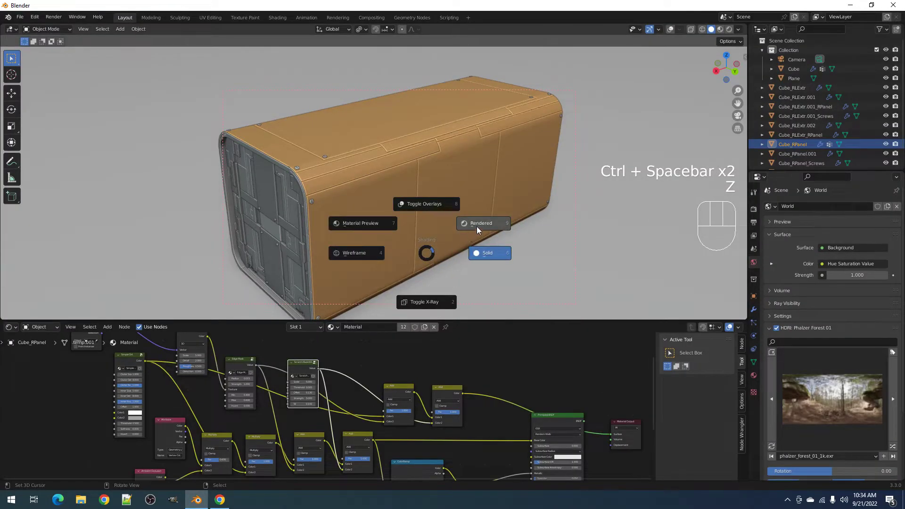
click(477, 225)
middle_drag(362, 438, 357, 395)
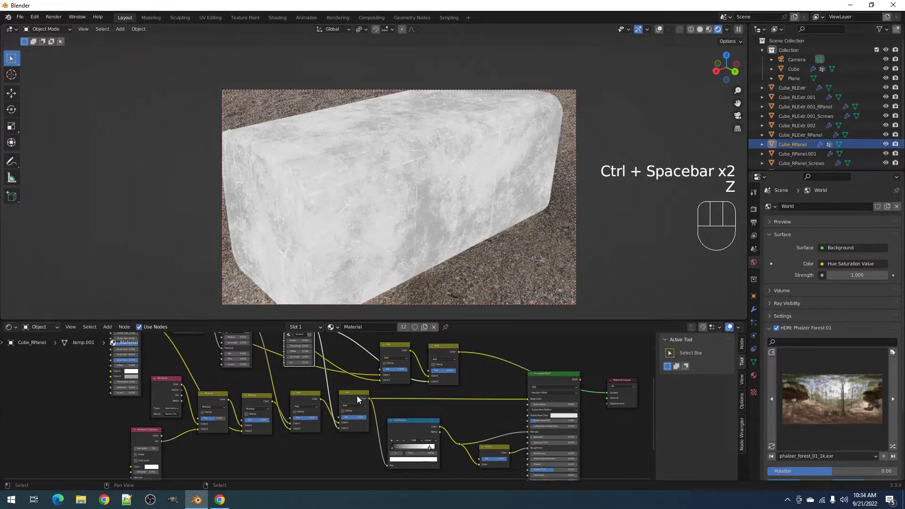
ctrl+shift+click(357, 399)
- Return to solid shading and pan the graph to show Principled BSDF and Material Output
key(z)
click(454, 213)
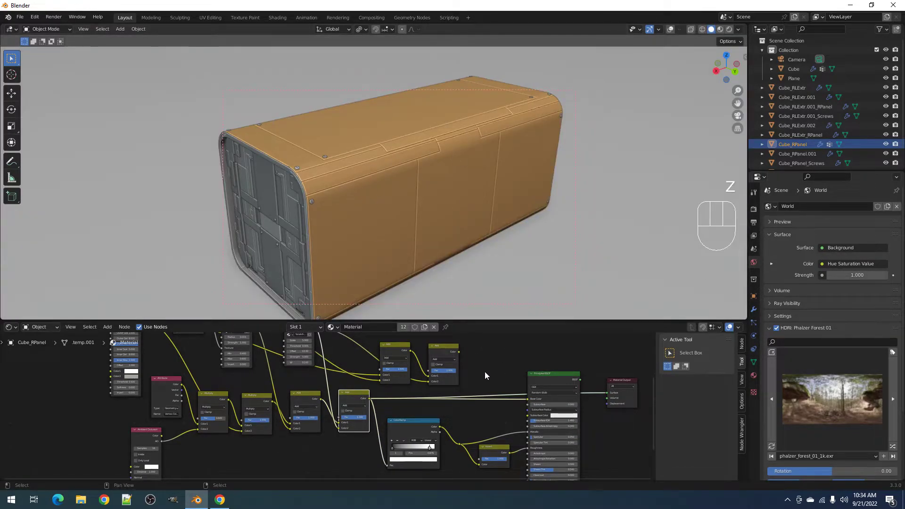
middle_drag(188, 392, 326, 389)
scroll(326, 389, up, 2)
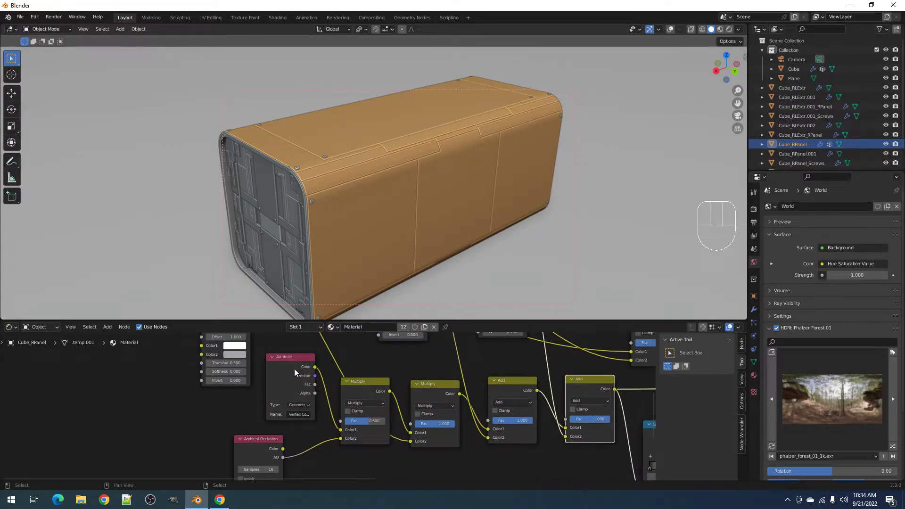
scroll(316, 371, down, 1)
middle_drag(482, 395, 442, 413)
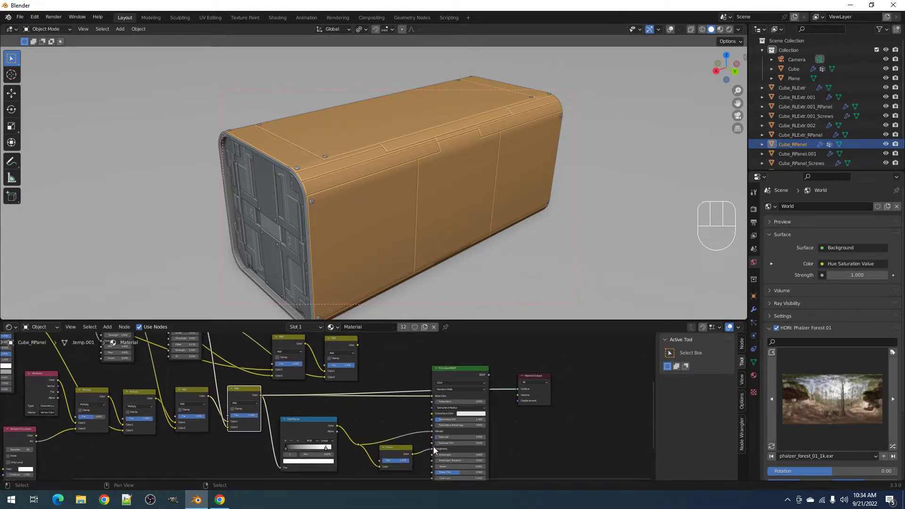
- Link the right Add node's Color into the ColorRamp and move Material Output further right
key(ctrl+space)
scroll(440, 211, up, 2)
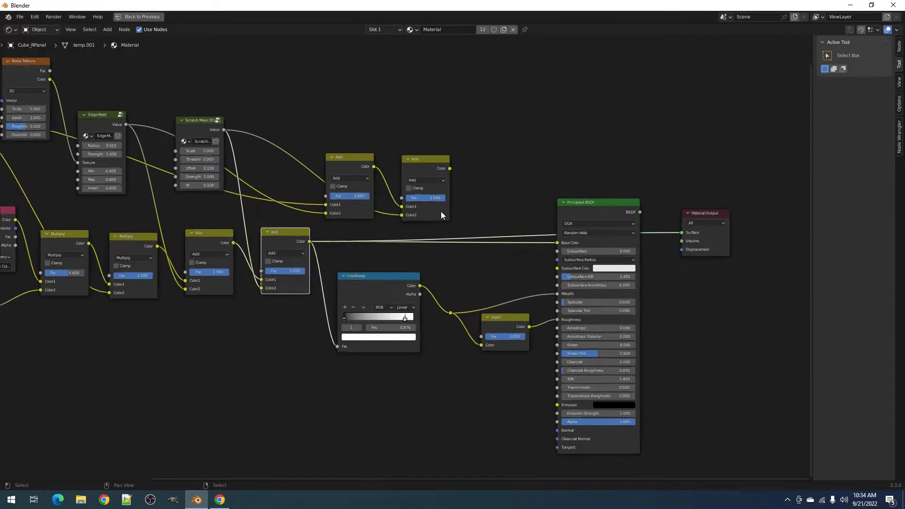
drag(457, 153, 325, 361)
scroll(325, 361, down, 2)
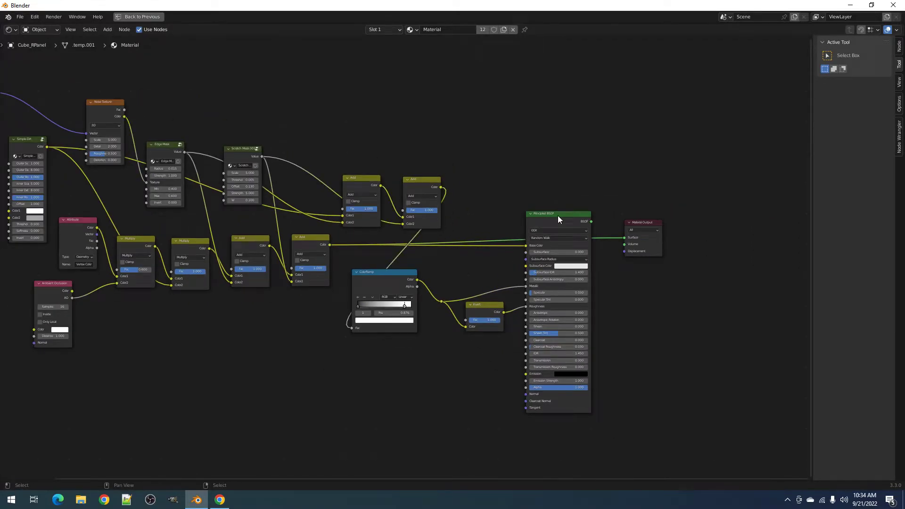
drag(651, 221, 728, 215)
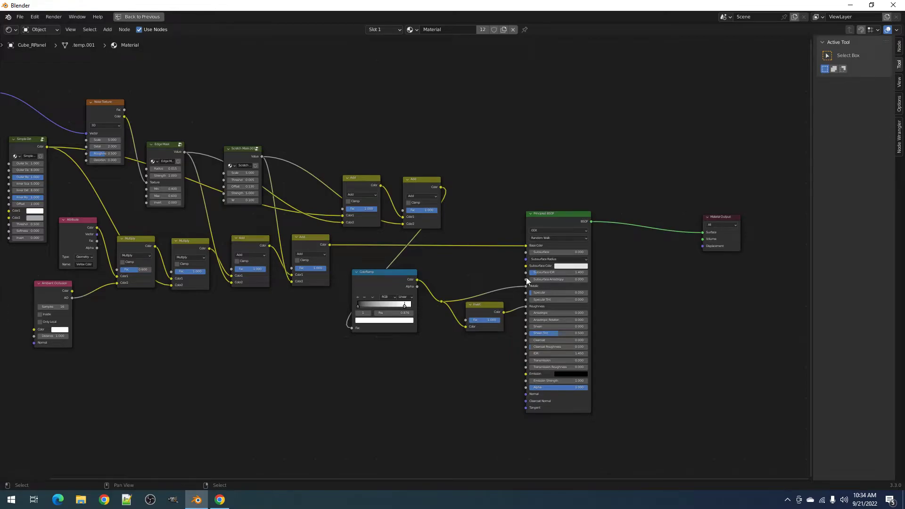
- Shift the ColorRamp, Invert and Principled BSDF nodes right and move the two upper Add nodes up
key(c)
drag(440, 303, 558, 274)
key(Escape)
key(g)
click(572, 289)
key(alt+a)
drag(369, 180, 327, 79)
drag(419, 179, 371, 73)
- In rendered shading, move the ColorRamp's right stop to position 1.000
key(ctrl+space)
key(z)
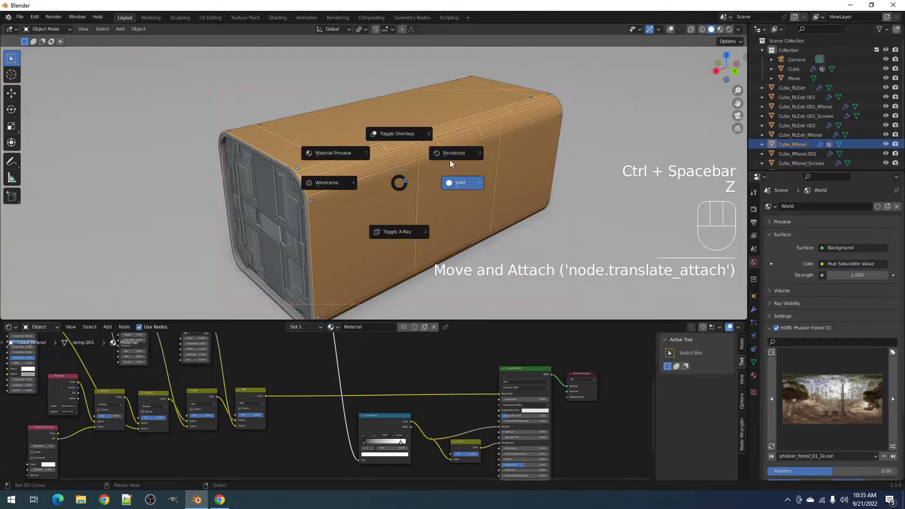
click(453, 153)
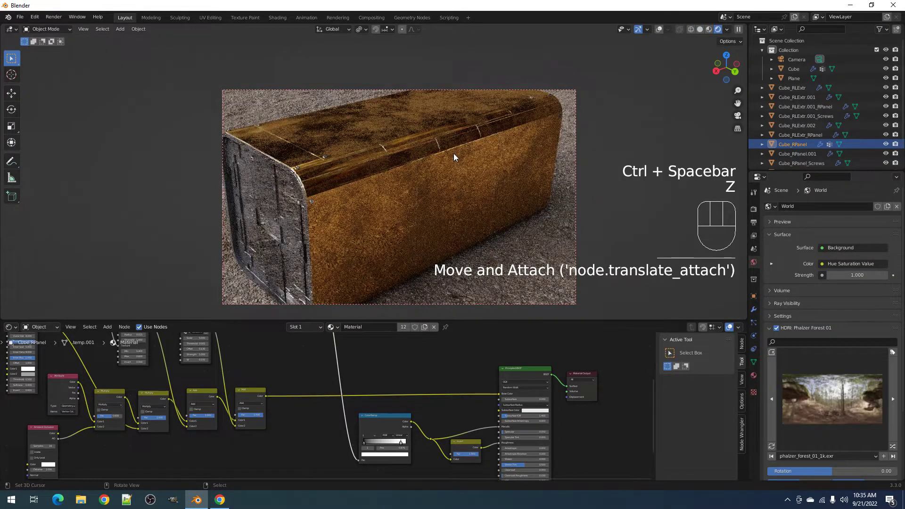
middle_drag(432, 211, 431, 236)
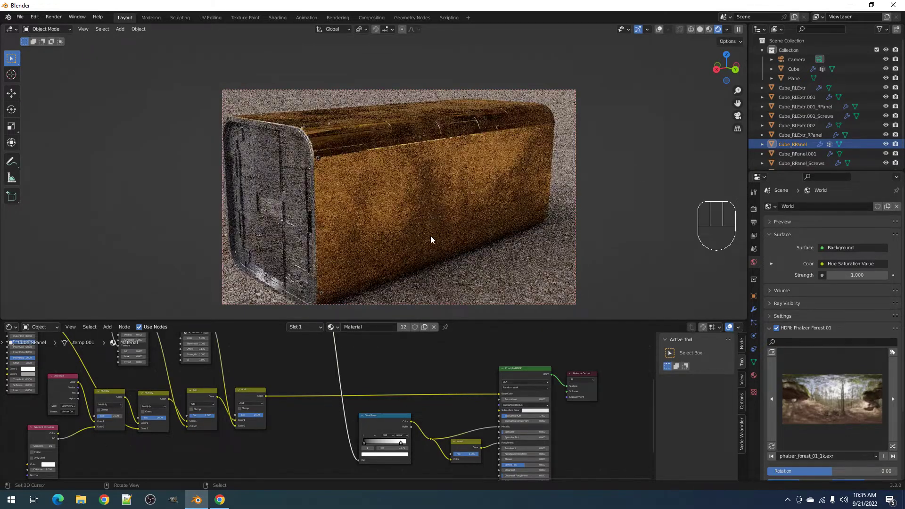
scroll(364, 459, up, 2)
drag(420, 452, 431, 450)
middle_drag(455, 198, 457, 217)
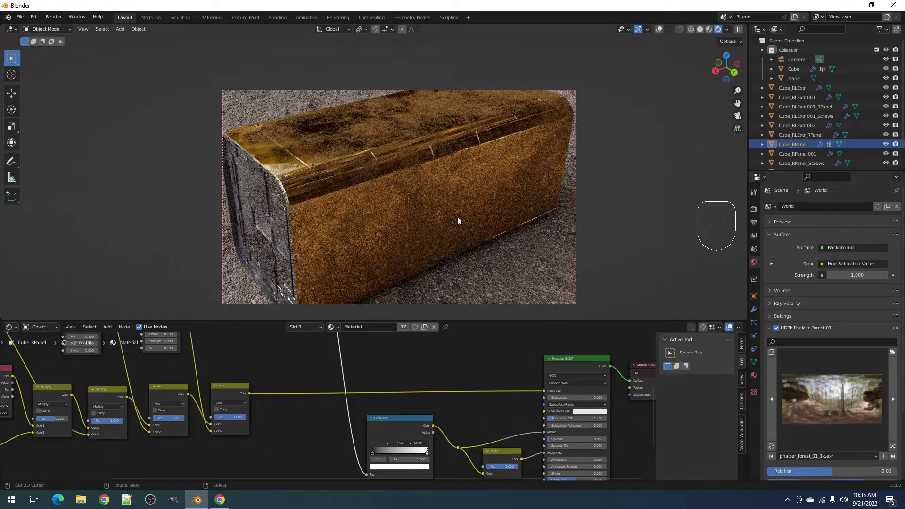
scroll(299, 419, down, 3)
- Preview the Add node's mask on the box, then the full Principled BSDF material again
middle_drag(299, 419, 325, 456)
scroll(329, 415, up, 1)
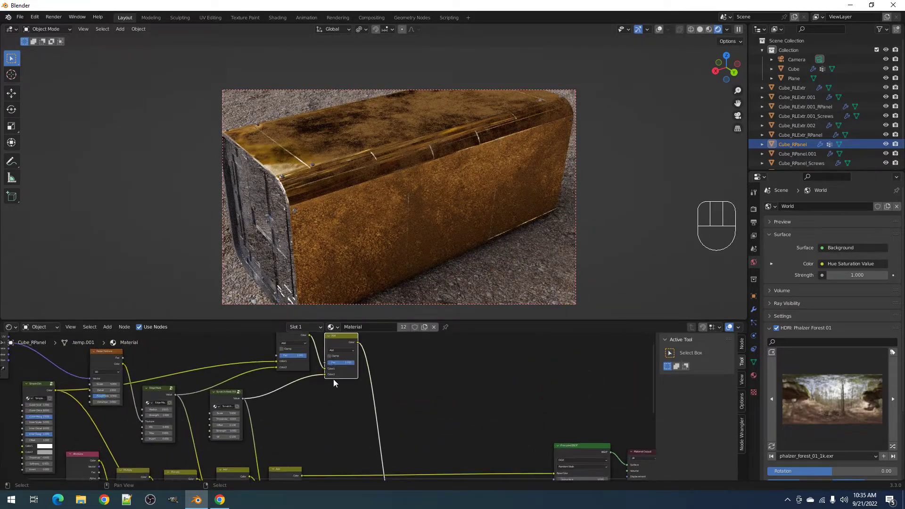
ctrl+shift+click(335, 338)
scroll(447, 408, down, 3)
middle_drag(477, 426, 368, 380)
scroll(371, 384, up, 2)
ctrl+shift+click(454, 398)
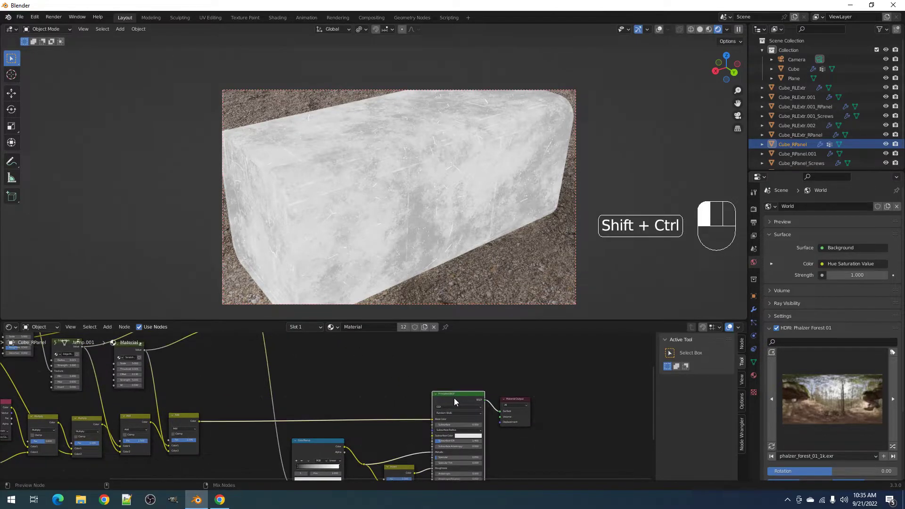
- Darken the ColorRamp's white stop to a brightness of 0.832
scroll(327, 433, up, 2)
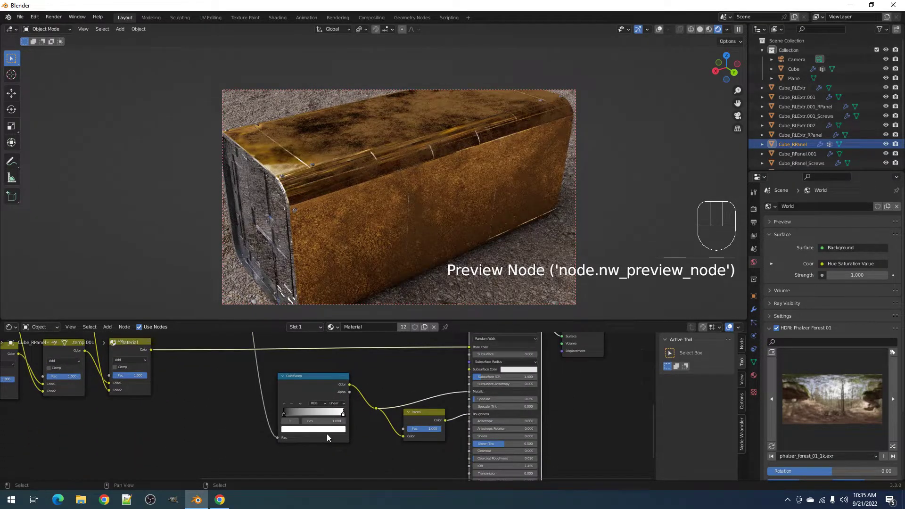
click(327, 430)
click(338, 346)
drag(339, 346, 339, 336)
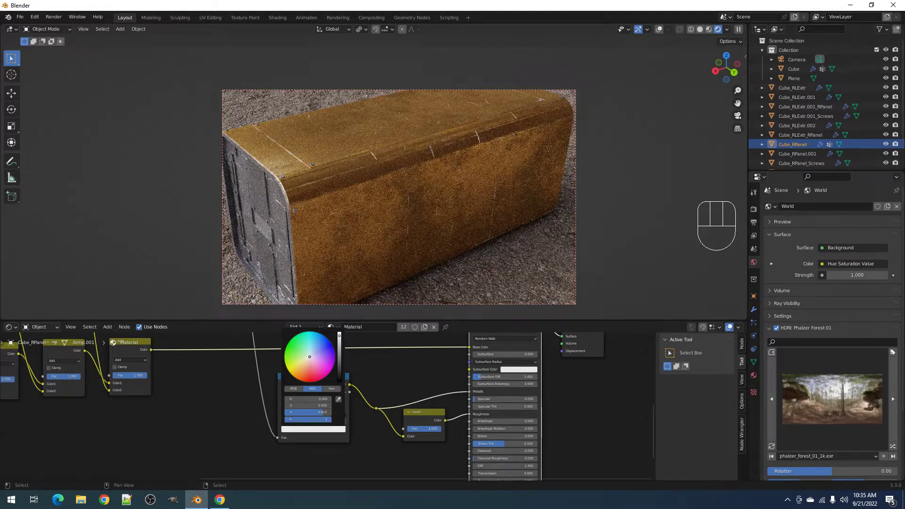
scroll(411, 241, up, 4)
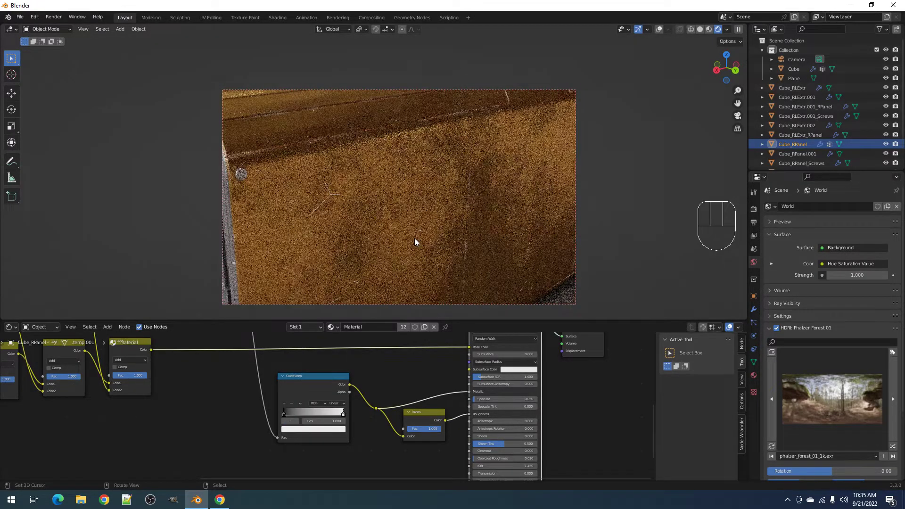
scroll(415, 238, up, 3)
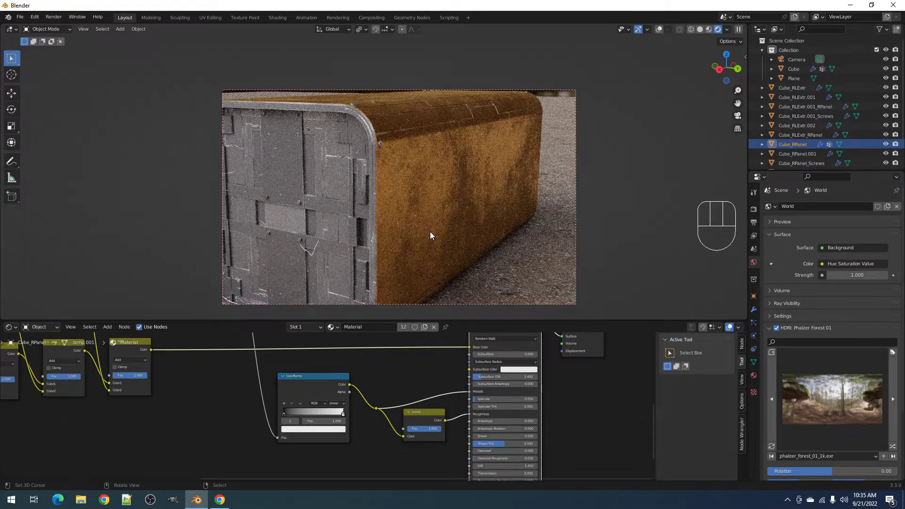
middle_drag(430, 231, 425, 243)
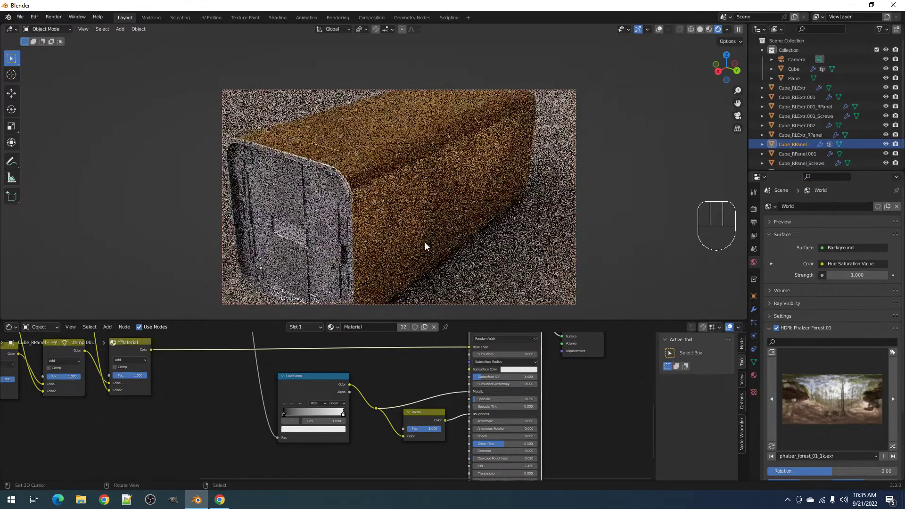
- Keep the ColorRamp's black stop pure black and move it to position 0.435
click(284, 413)
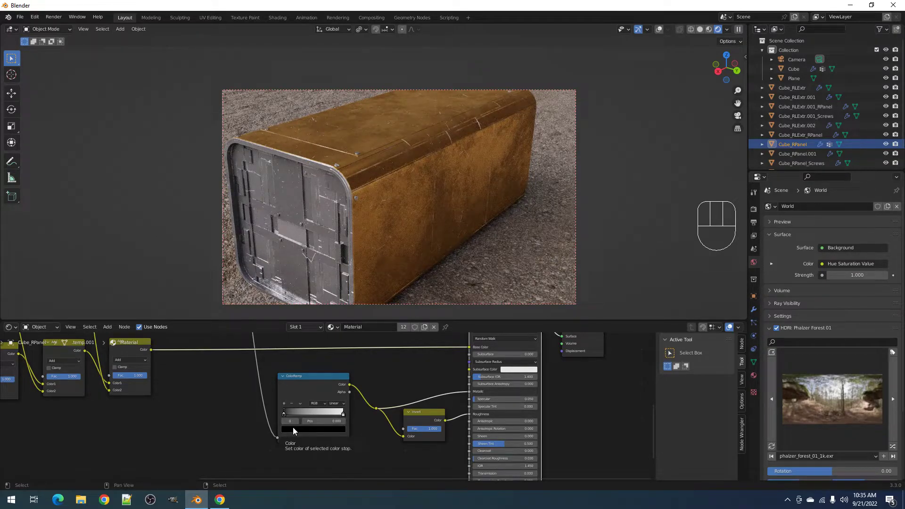
click(292, 427)
click(340, 337)
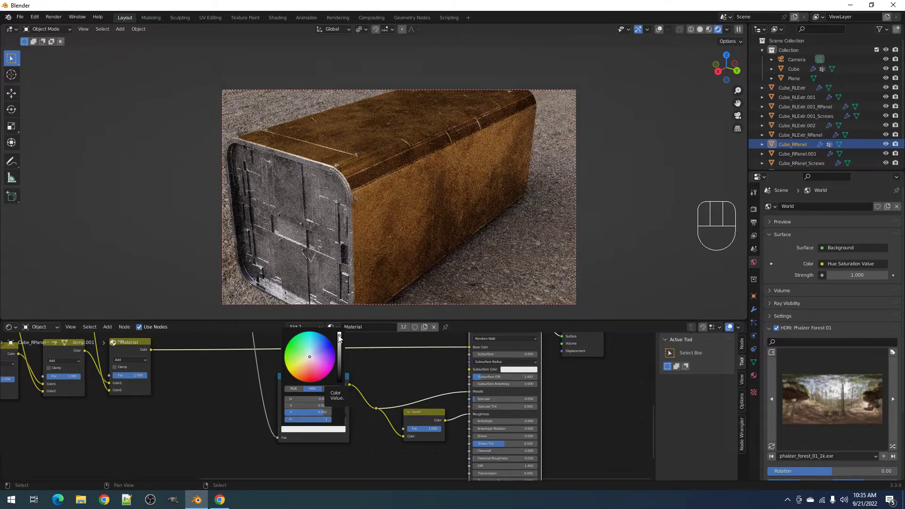
drag(339, 338, 339, 379)
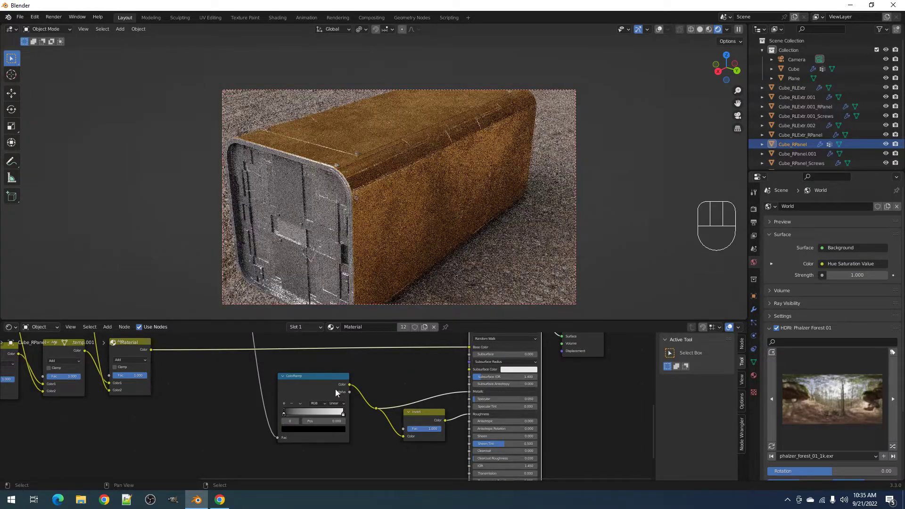
drag(283, 412, 311, 415)
middle_drag(510, 224, 473, 231)
scroll(472, 231, up, 5)
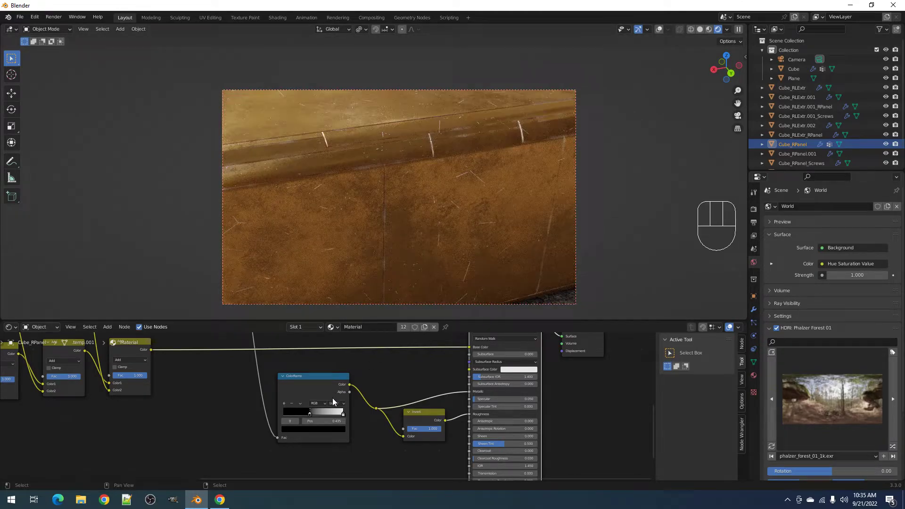
- Reselect the white stop and return the viewport to solid shading
click(342, 413)
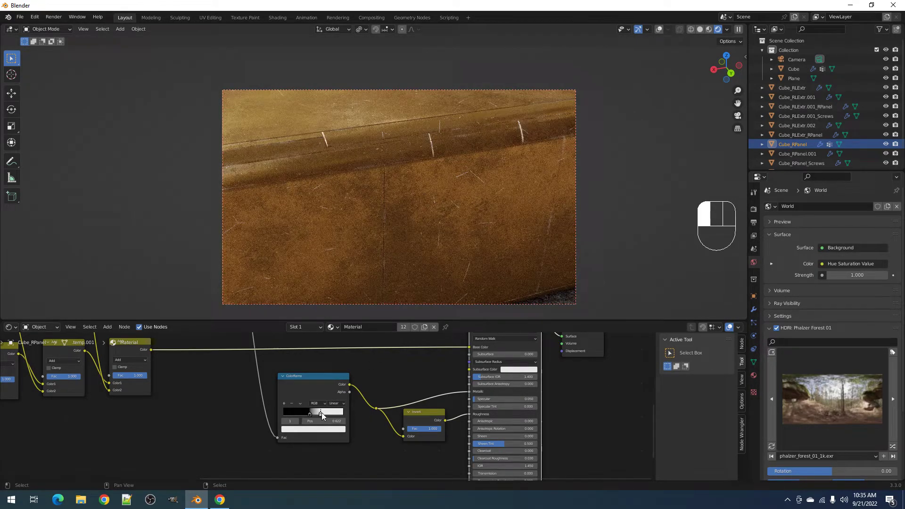
scroll(414, 212, down, 5)
middle_drag(415, 212, 432, 208)
key(z)
click(495, 207)
middle_drag(162, 370, 386, 416)
key(z)
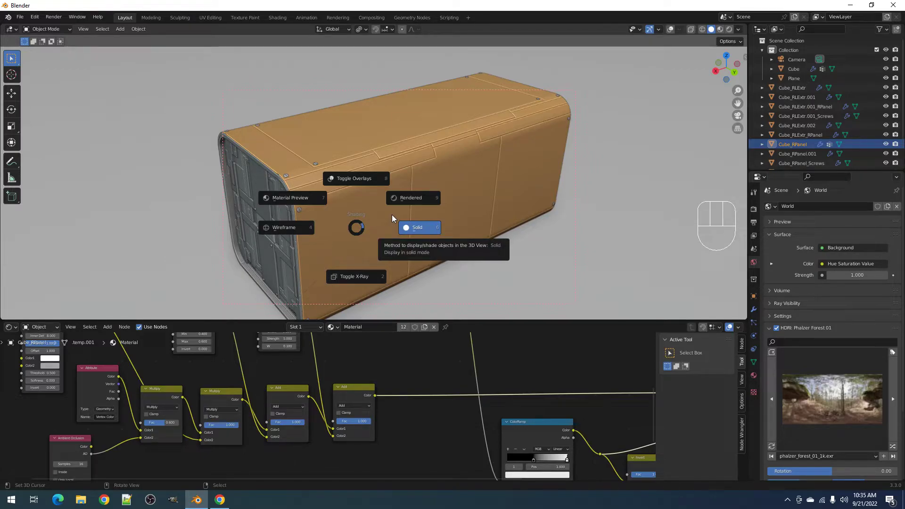
- Orbit to a low side view of the box and switch to rendered shading
click(370, 231)
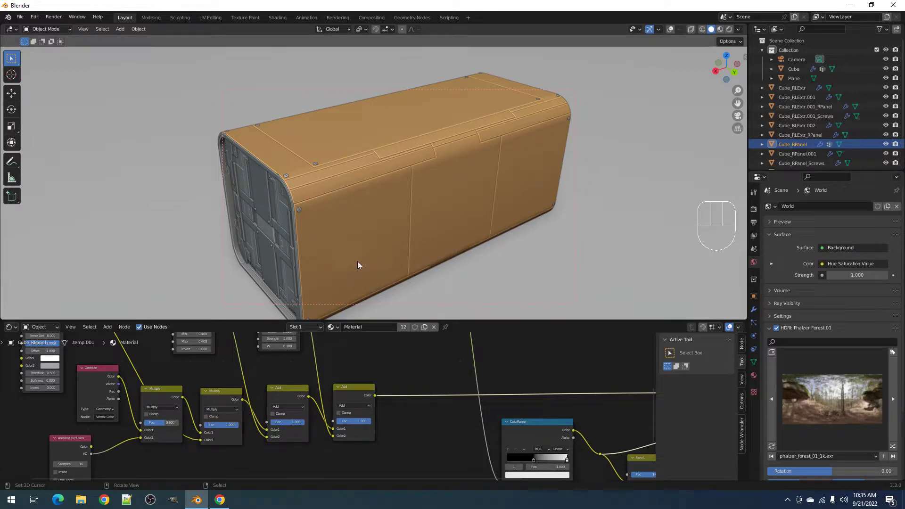
scroll(258, 406, down, 2)
middle_drag(339, 379, 328, 430)
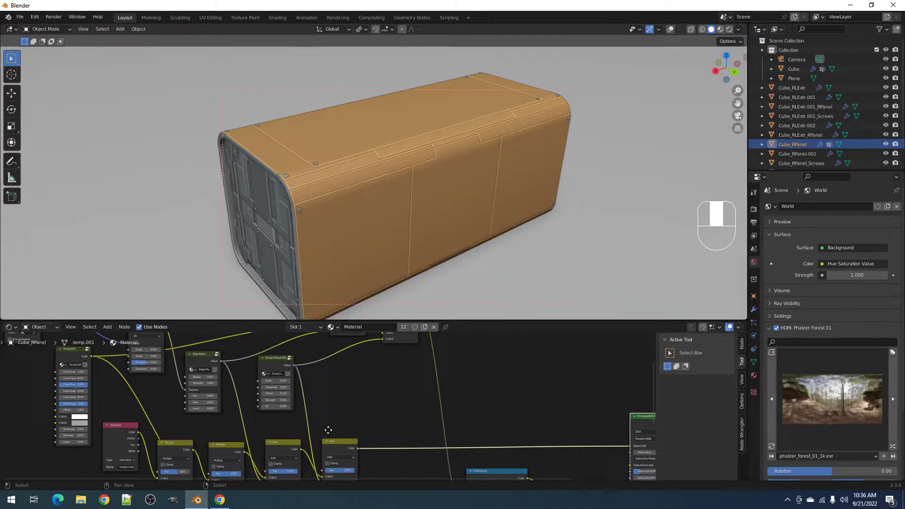
middle_drag(326, 421, 325, 363)
mouse_move(377, 270)
middle_down()
mouse_move(398, 199)
mouse_move(393, 261)
middle_up()
key(z)
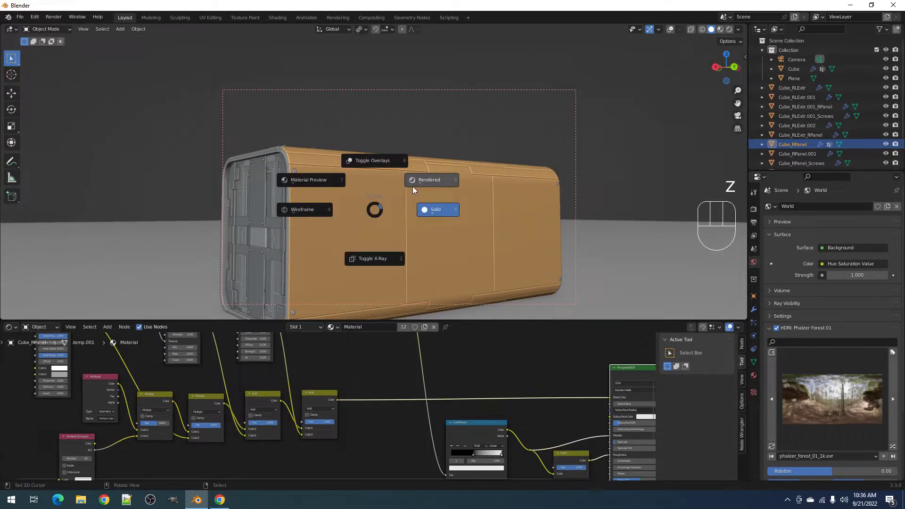
click(419, 182)
- Set the Scratch Mask Strength to 2 and inspect the subtler scratches on the box's edge
scroll(302, 384, up, 3)
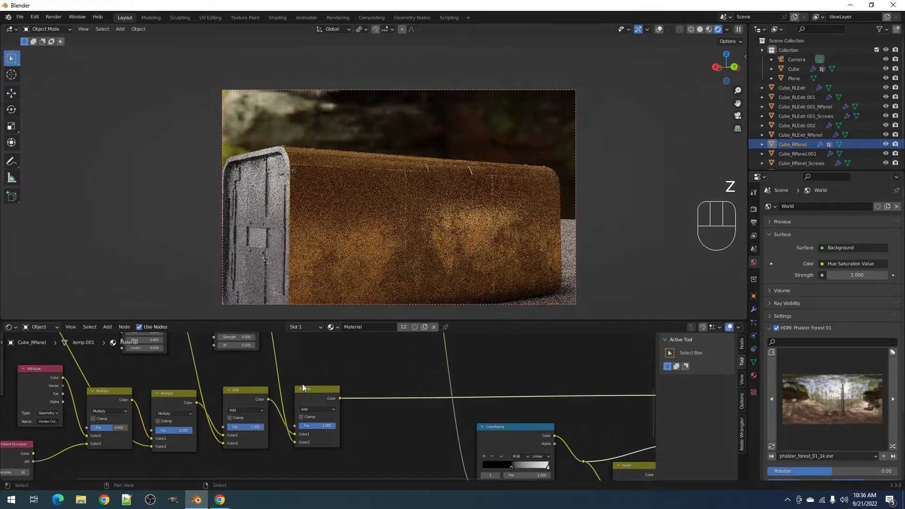
middle_drag(398, 279, 442, 196)
scroll(442, 196, up, 3)
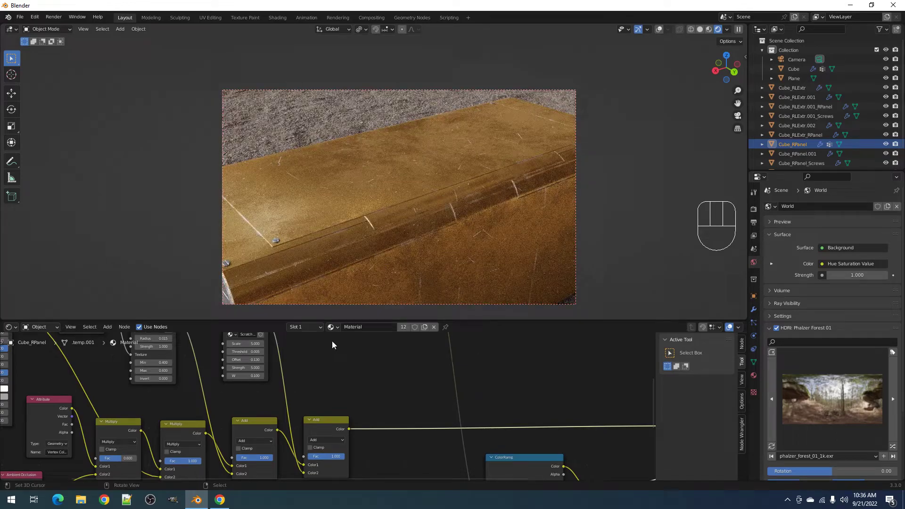
scroll(265, 375, up, 3)
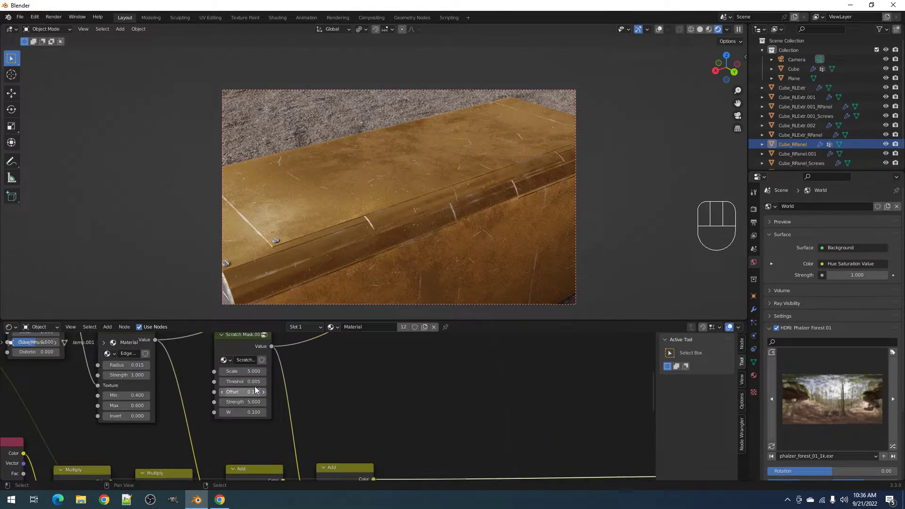
double_click(244, 402)
text(2)
key(Return)
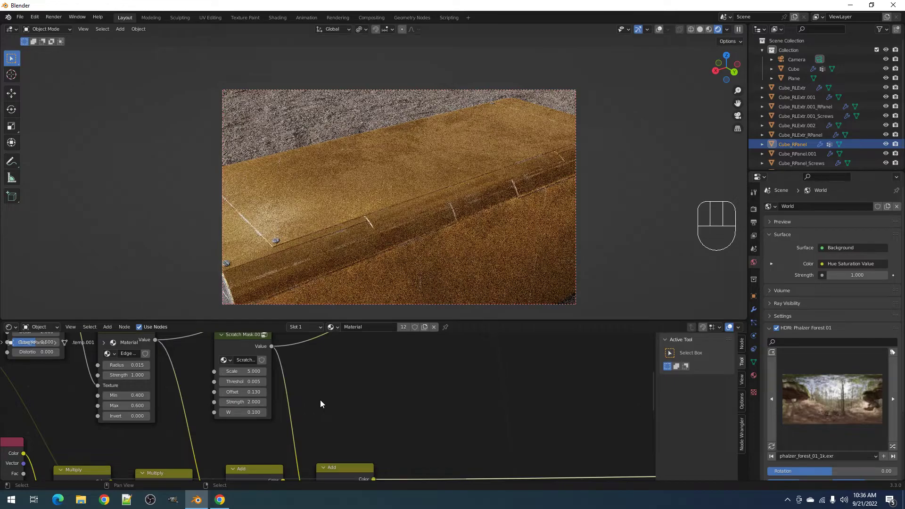
mouse_move(448, 264)
middle_down()
mouse_move(415, 239)
mouse_move(454, 248)
middle_up()
scroll(415, 240, up, 3)
scroll(454, 247, down, 5)
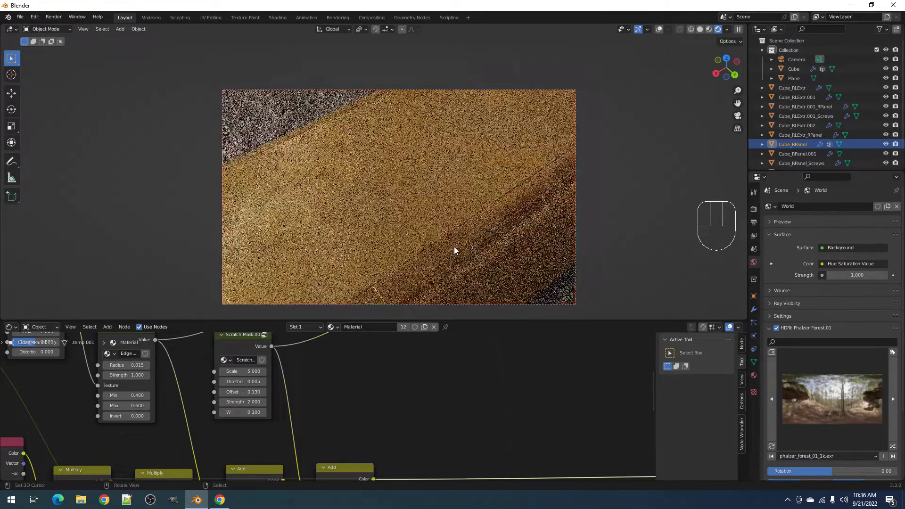
mouse_move(454, 247)
middle_down()
mouse_move(456, 229)
mouse_move(459, 240)
middle_up()
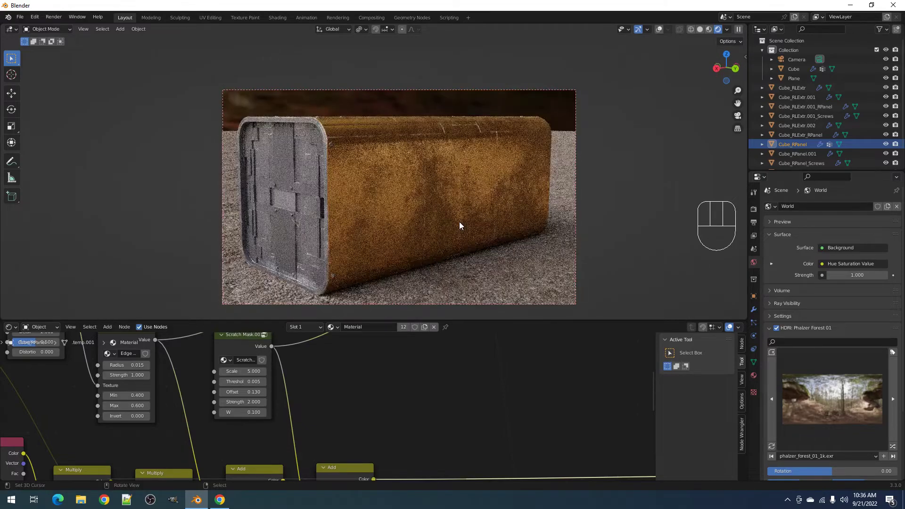
- Swap the world environment to a random HDRI and frame the box
click(892, 447)
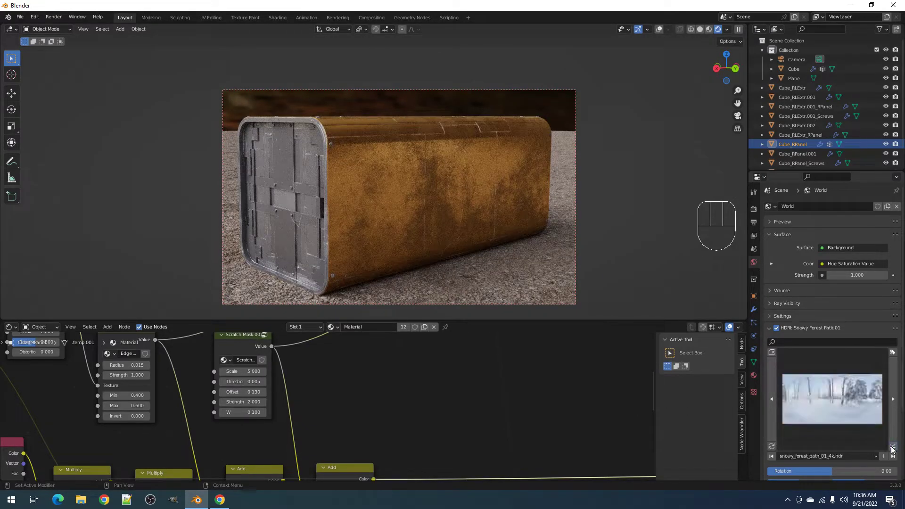
scroll(524, 207, up, 3)
shift+middle_drag(506, 181, 496, 236)
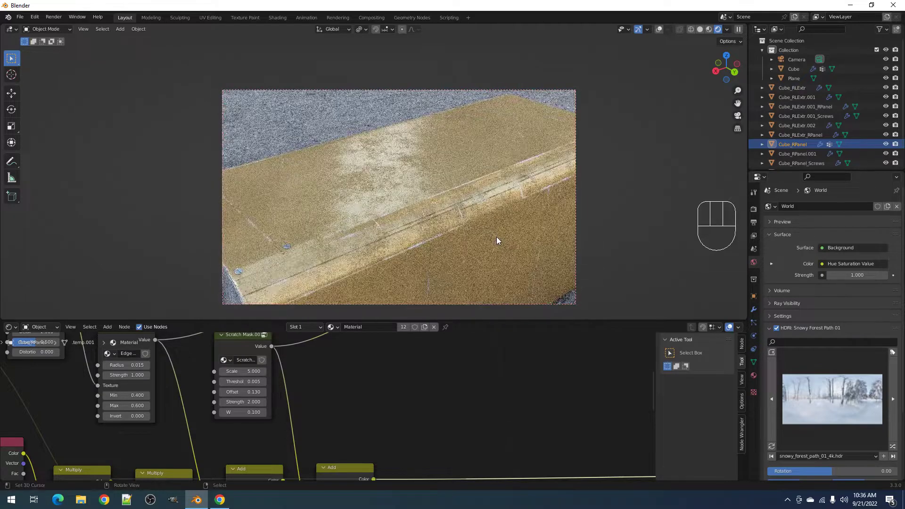
scroll(441, 423, down, 4)
- Move the ColorRamp black stop to about 0.72 while previewing the ramp output on the box
middle_drag(443, 424, 349, 444)
scroll(479, 449, up, 1)
mouse_move(406, 429)
mouse_down()
mouse_move(428, 428)
mouse_move(363, 430)
mouse_move(425, 432)
mouse_move(418, 432)
mouse_up()
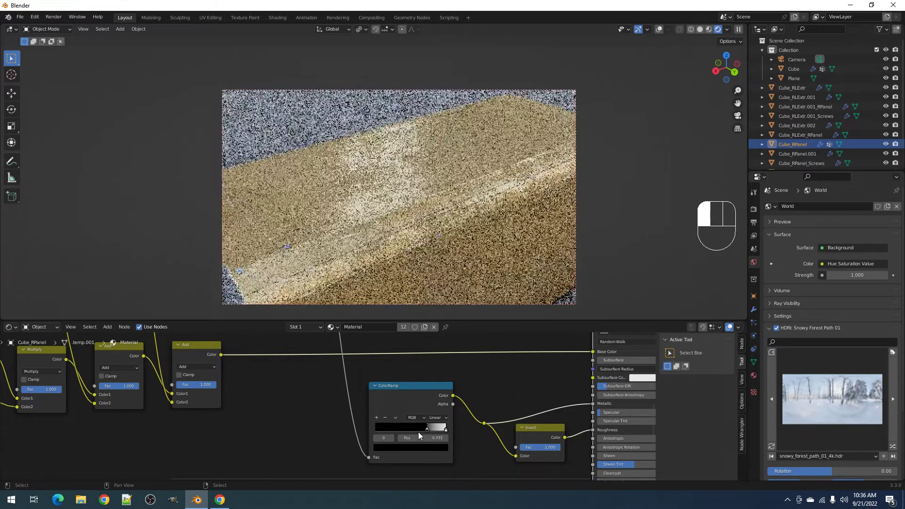
ctrl+shift+click(423, 398)
drag(428, 427, 448, 430)
- Lower the ColorRamp white stop's brightness and preview the full Principled BSDF material
click(442, 448)
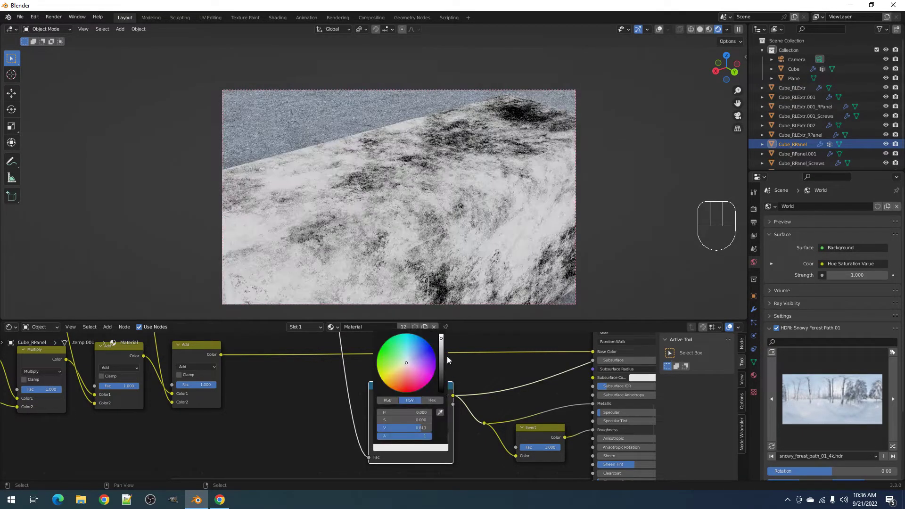
click(443, 347)
scroll(527, 428, down, 5)
middle_drag(464, 458, 420, 478)
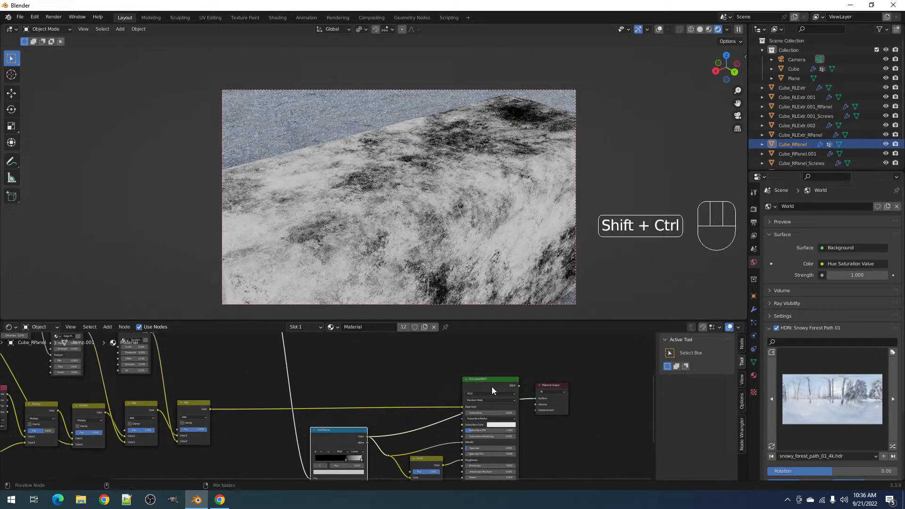
ctrl+shift+click(491, 386)
- Raise the ramp stop's colour brightness to about 0.655
middle_drag(425, 310, 443, 248)
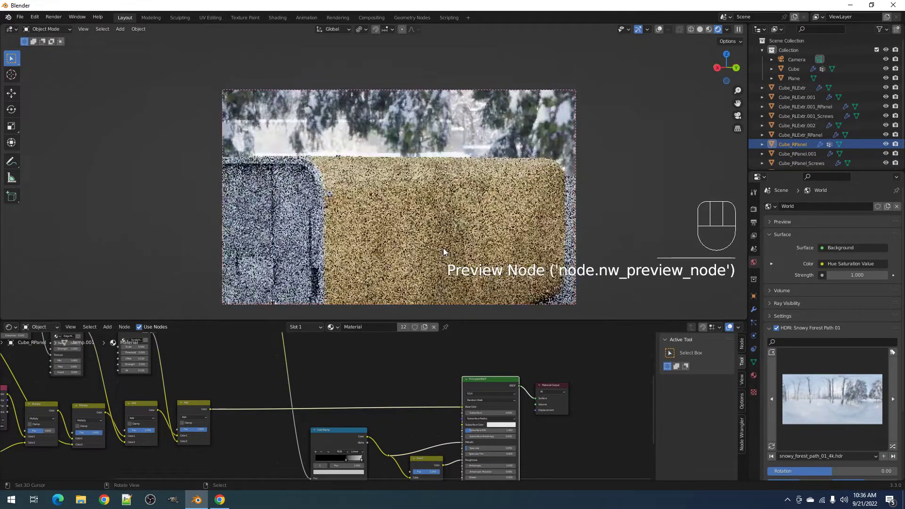
scroll(360, 418, up, 1)
scroll(363, 423, up, 1)
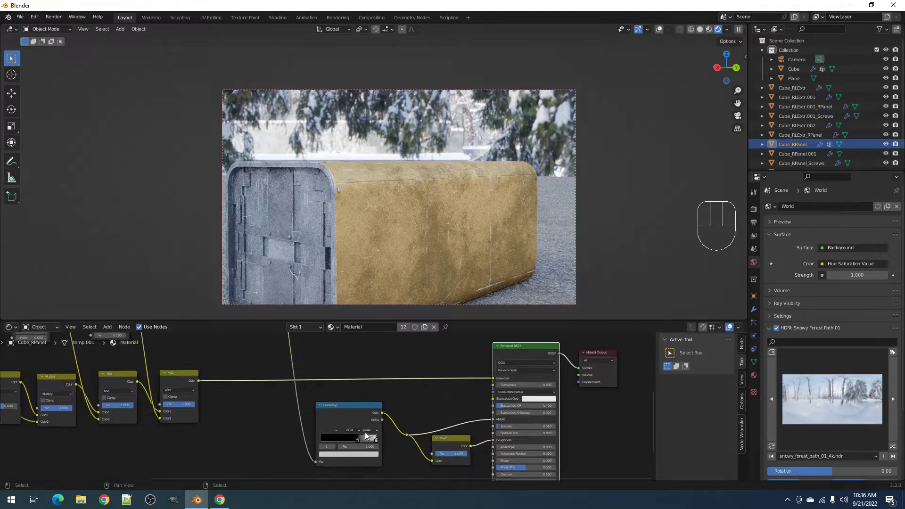
click(365, 455)
drag(375, 375, 374, 372)
middle_drag(490, 223, 486, 247)
scroll(485, 247, down, 1)
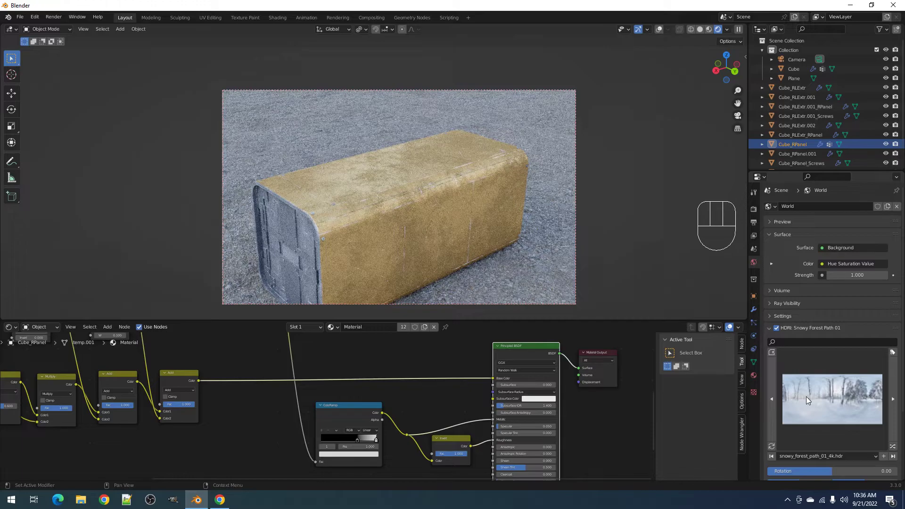
- Switch the world HDRI to Rural Landscape
click(893, 446)
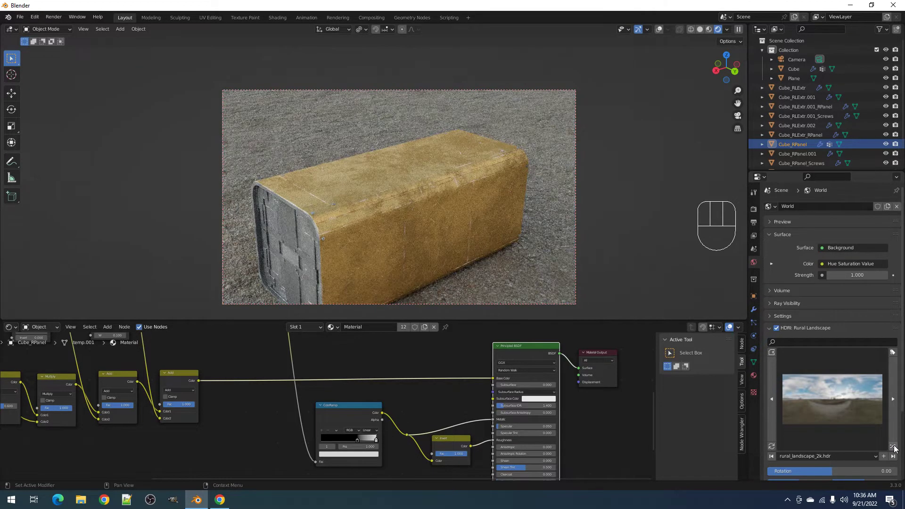
shift+middle_drag(491, 211, 498, 168)
scroll(499, 168, up, 2)
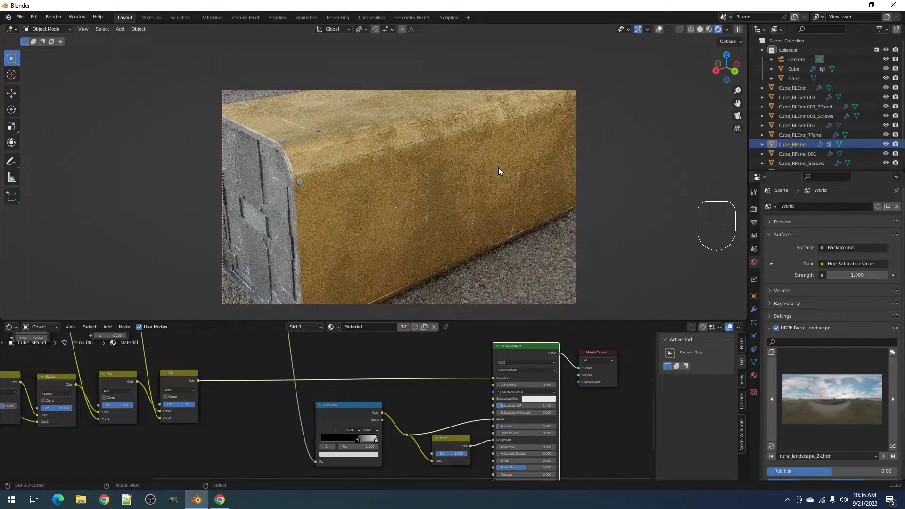
- Return the viewport to solid shading and save the blend file
key(z)
click(568, 166)
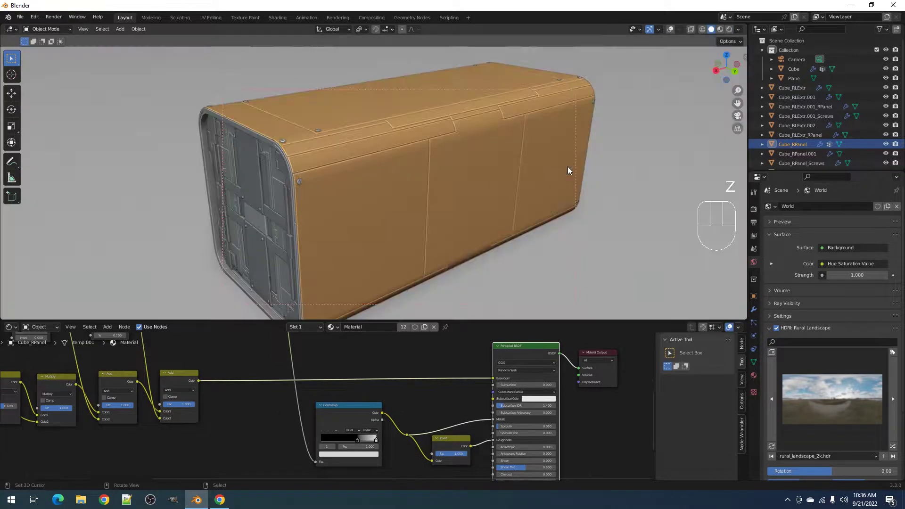
key(ctrl+s)
key(Return)
- In the maximised node editor, connect the ColorRamp colour to the material's Normal input
key(ctrl+space)
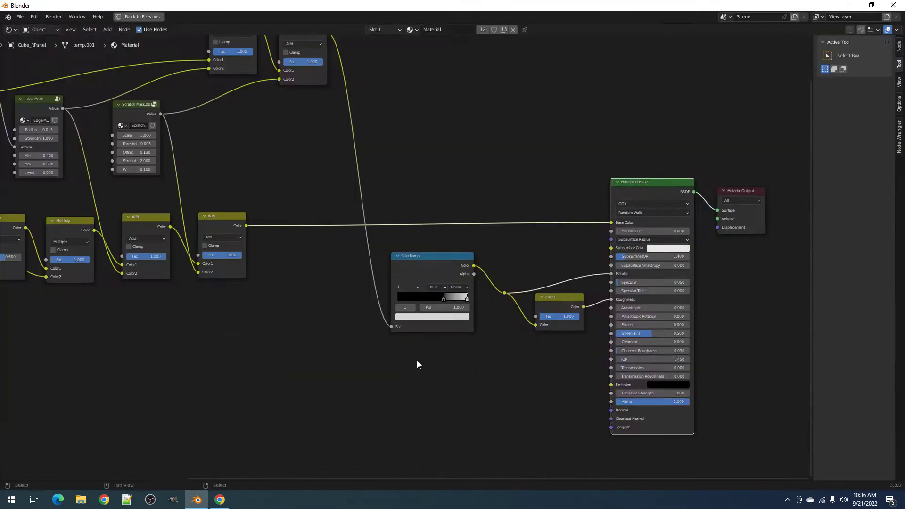
click(434, 267)
drag(474, 265, 611, 410)
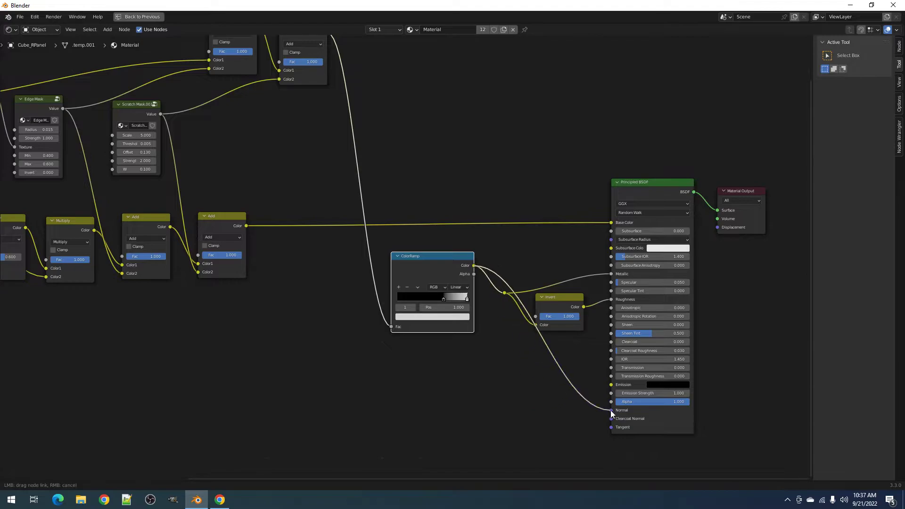
- Insert a Bump node on the ramp link, feeding its Height, with Distance 0.1
key(shift+a)
mouse_move(460, 374)
click(531, 374)
click(537, 396)
drag(535, 418, 536, 417)
click(559, 408)
text(0.1)
key(Return)
- Restore the normal layout and preview the box in rendered shading
key(ctrl+space)
key(z)
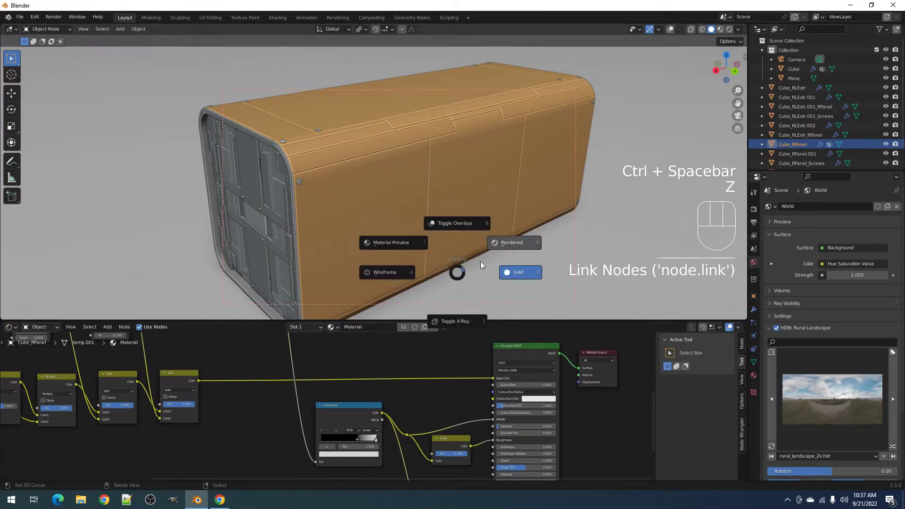
click(513, 242)
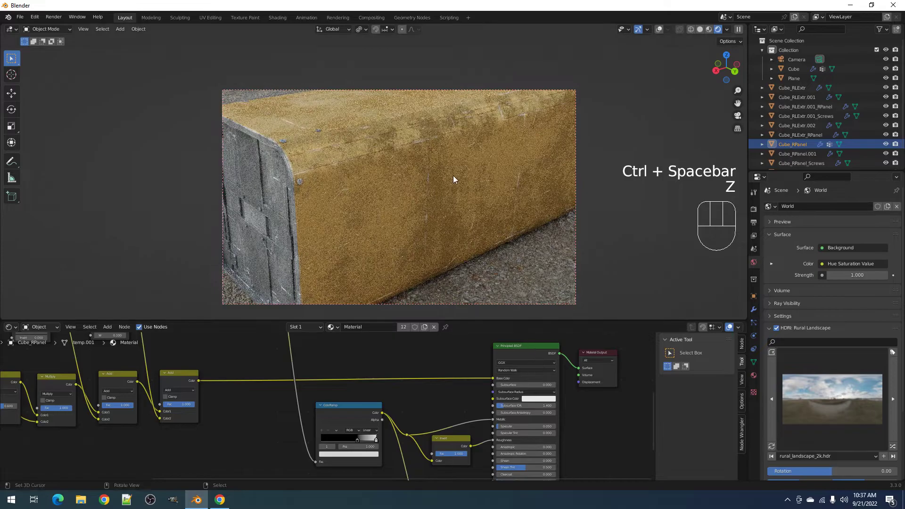
scroll(479, 212, up, 4)
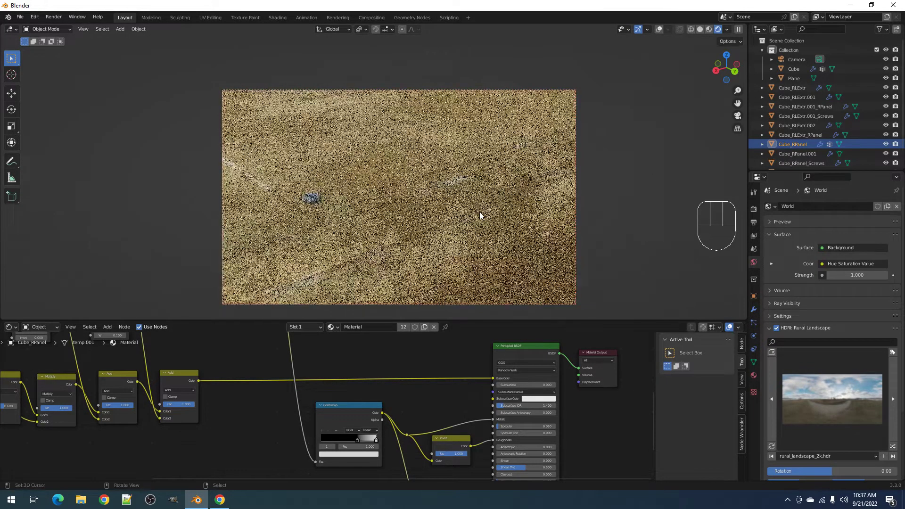
alt+middle_click(424, 217)
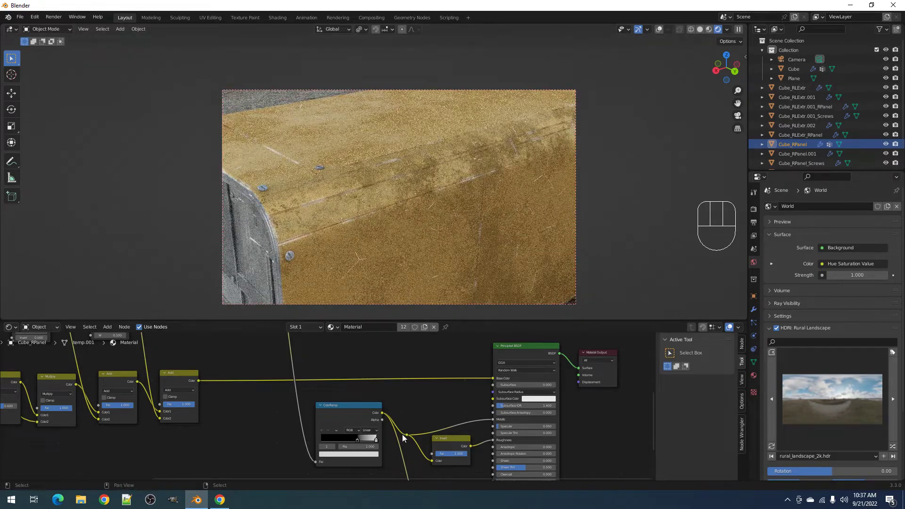
middle_drag(402, 434, 384, 346)
- Set the Bump Strength to 0.1 with Invert left off, and inspect the box from several angles
click(418, 423)
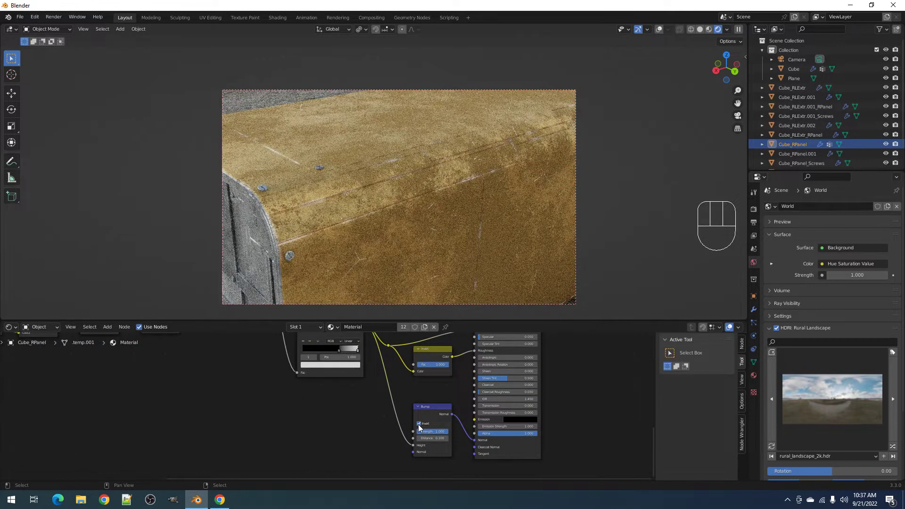
click(419, 424)
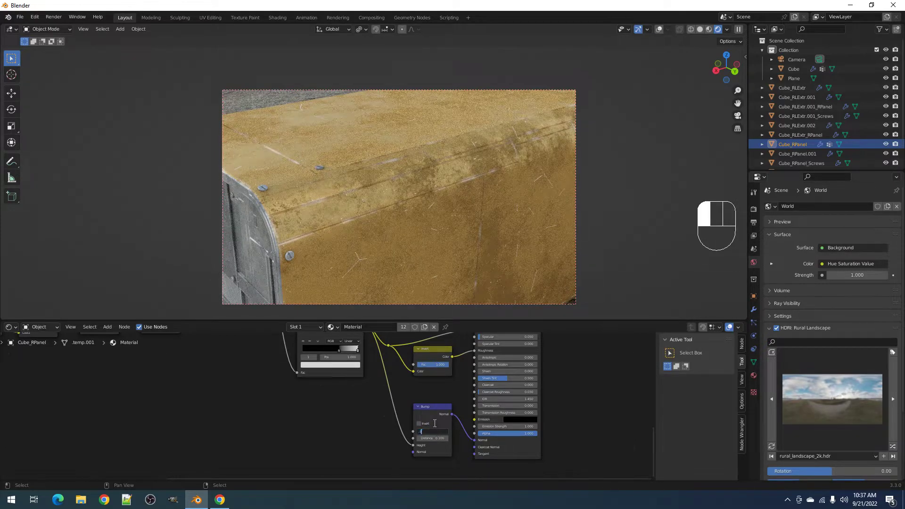
click(434, 423)
scroll(402, 198, down, 5)
middle_drag(403, 206, 411, 189)
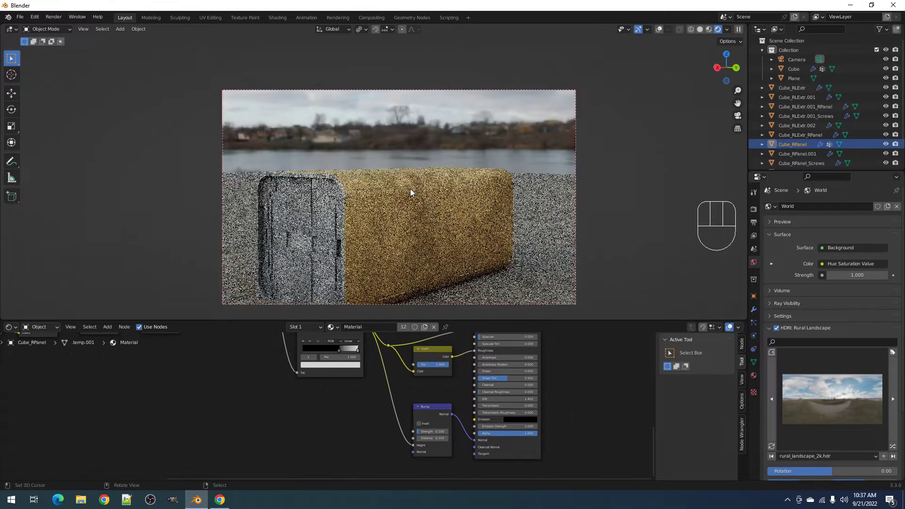
scroll(428, 191, up, 2)
shift+middle_drag(375, 287, 434, 199)
scroll(435, 190, up, 2)
shift+middle_drag(445, 168, 451, 222)
middle_drag(500, 188, 354, 256)
scroll(473, 198, down, 2)
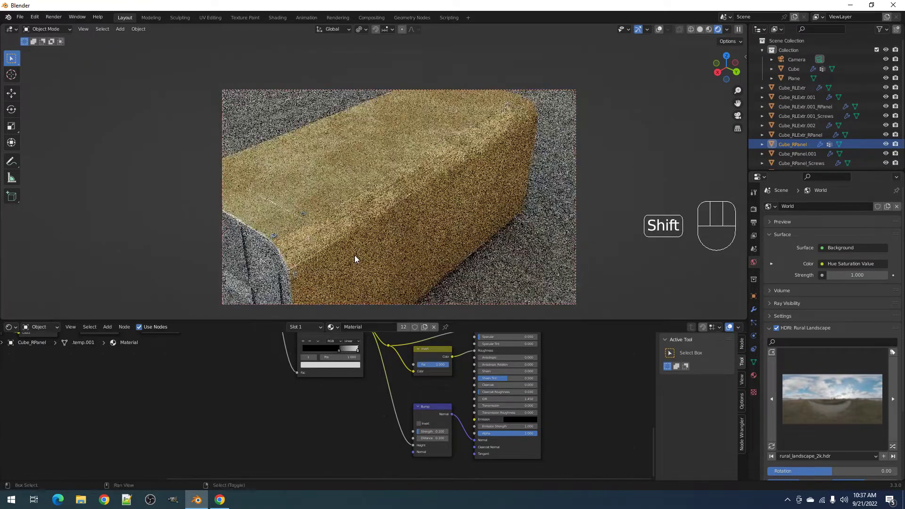
- Try a Scratch Mask strength of 0.5, then settle back on 1
scroll(194, 354, down, 4)
shift+middle_drag(344, 431, 552, 422)
scroll(432, 381, up, 10)
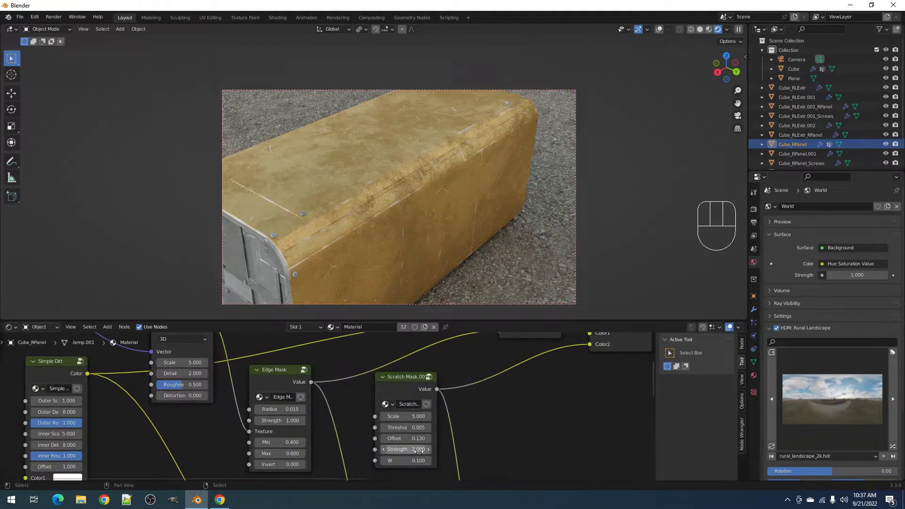
click(417, 451)
text(1)
key(Return)
click(415, 450)
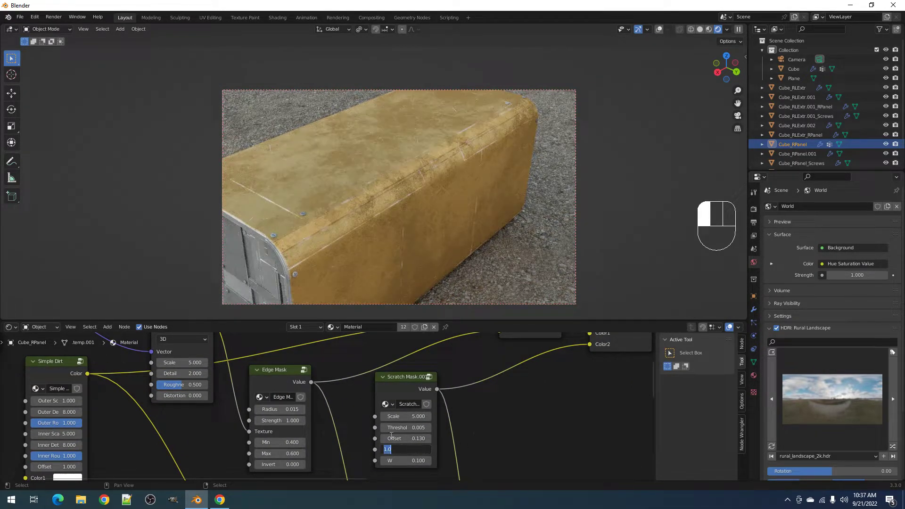
text(.5)
key(Return)
middle_drag(406, 177, 417, 157)
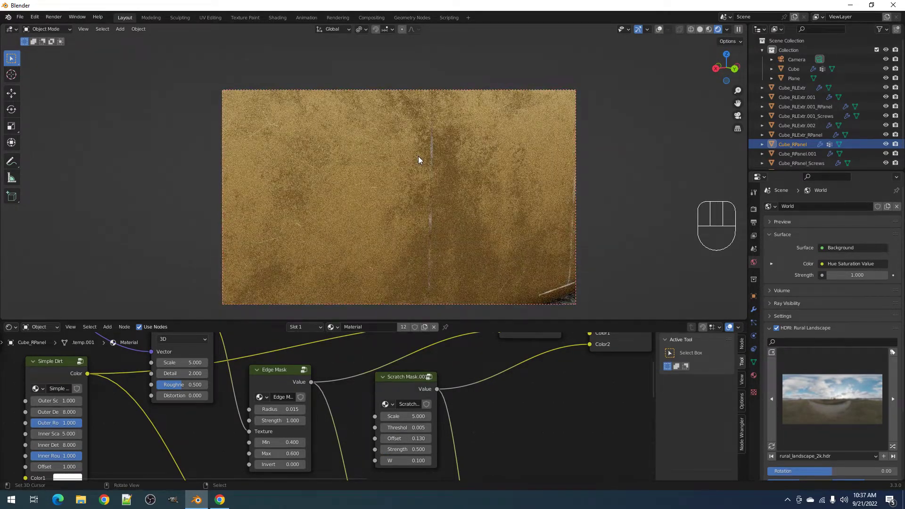
click(397, 449)
text(1)
key(Return)
- Set the Scratch Mask threshold to 0.004 after trying 0.002, checking the panel's metal corner
scroll(401, 208, down, 3)
scroll(402, 212, up, 3)
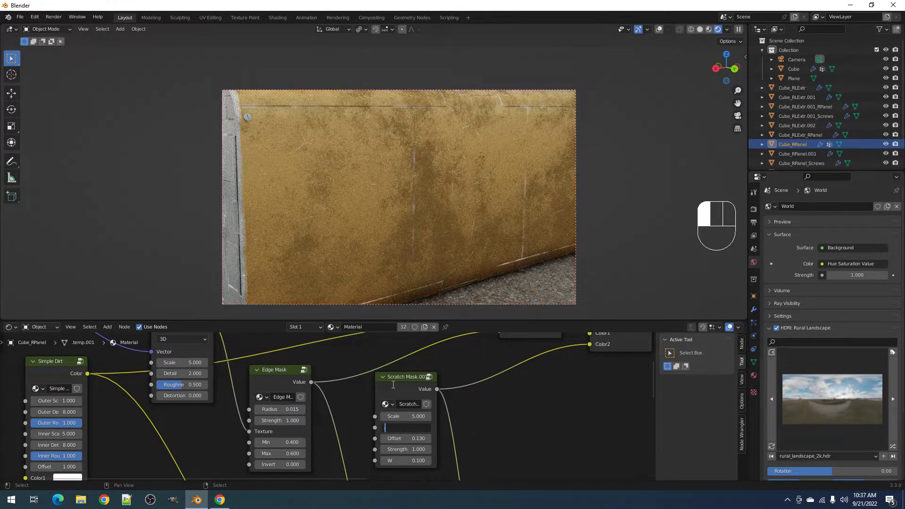
text(.002)
key(Return)
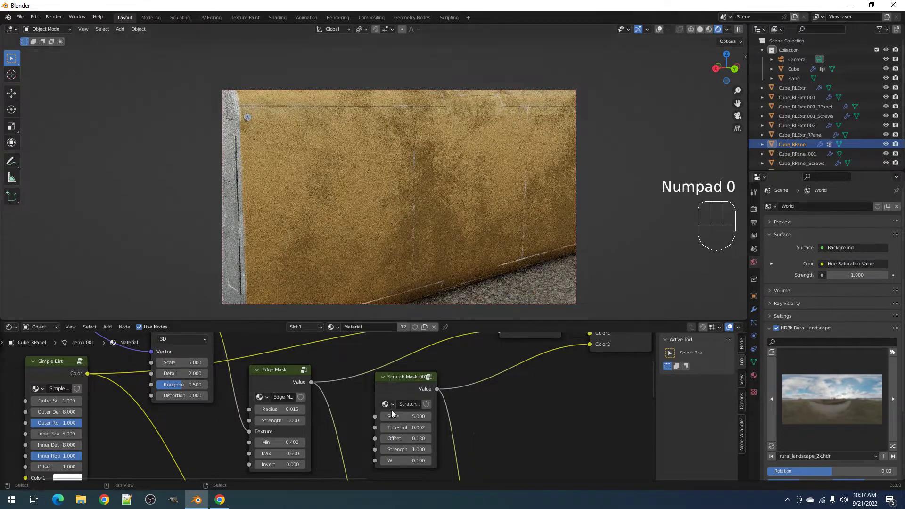
click(398, 428)
text(.0)
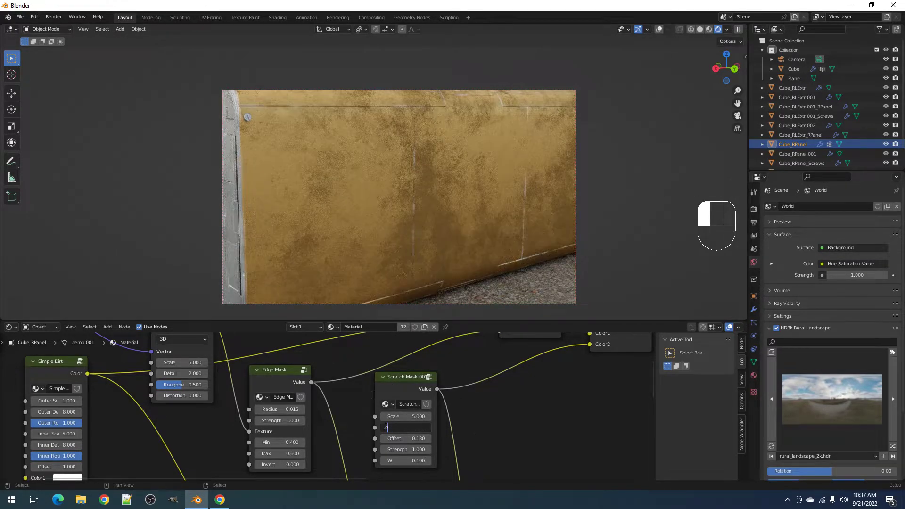
text(04)
key(Return)
middle_drag(383, 249, 434, 219)
shift+middle_drag(362, 216, 406, 241)
scroll(446, 218, up, 5)
scroll(378, 228, down, 3)
scroll(378, 228, down, 4)
scroll(393, 193, up, 2)
- Preview the Edge Mask output and lower its Min from 0.5 to 0.35
ctrl+shift+click(279, 378)
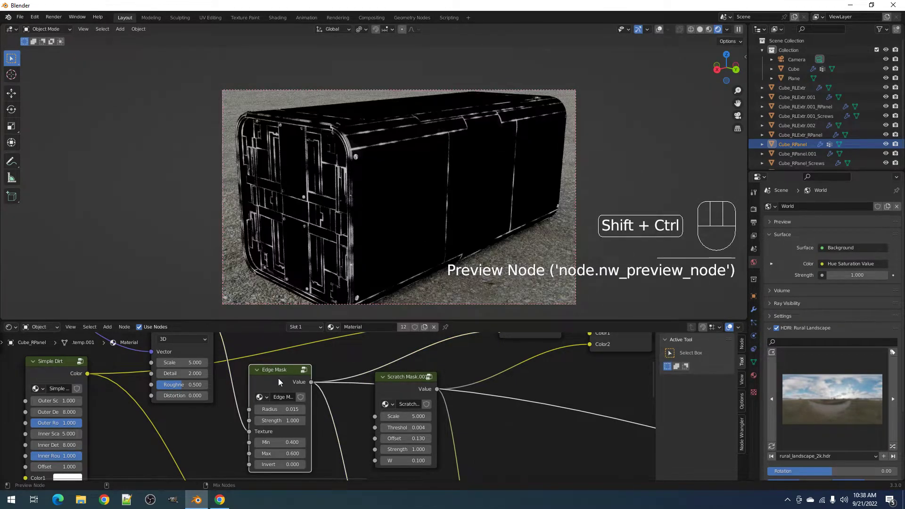
shift+middle_drag(445, 186, 435, 201)
scroll(314, 433, up, 2)
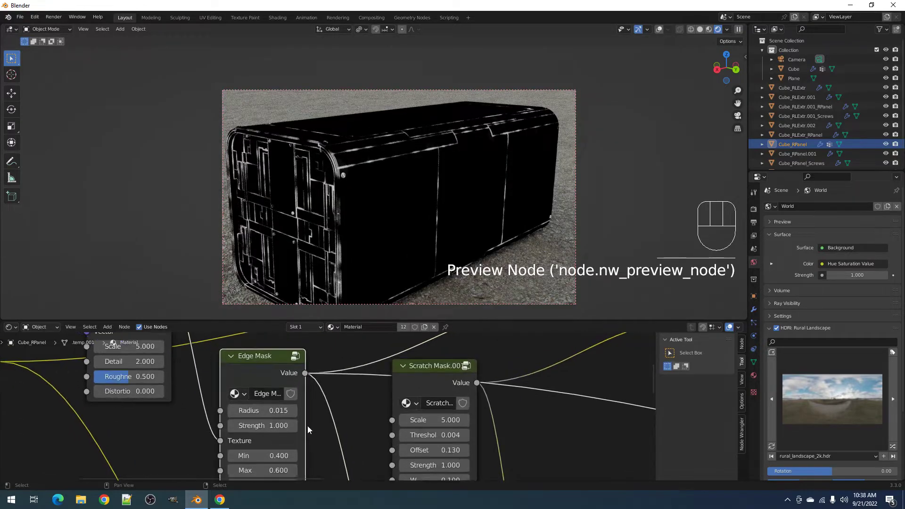
scroll(409, 252, up, 3)
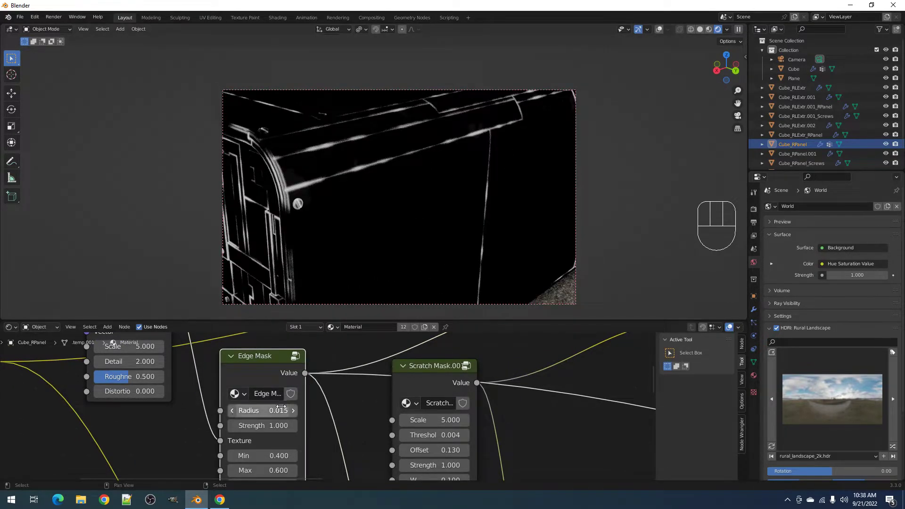
middle_drag(260, 460, 269, 421)
click(269, 417)
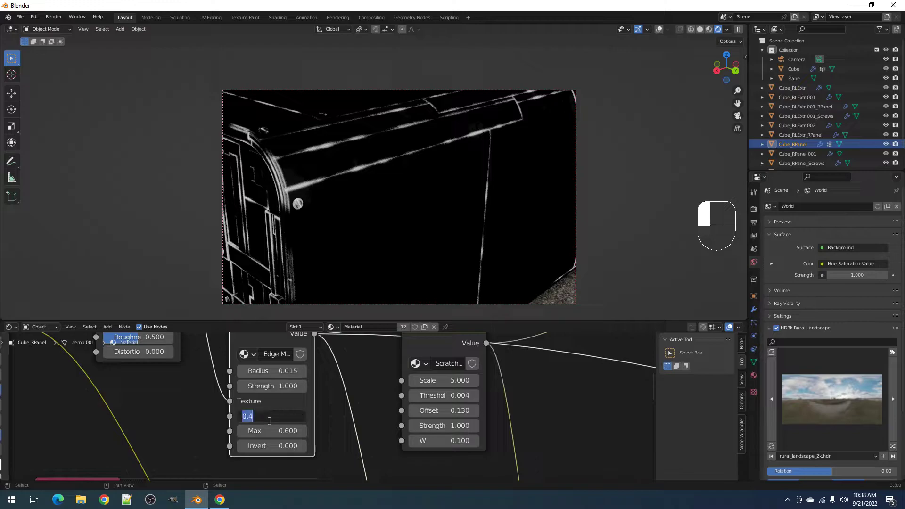
key(Return)
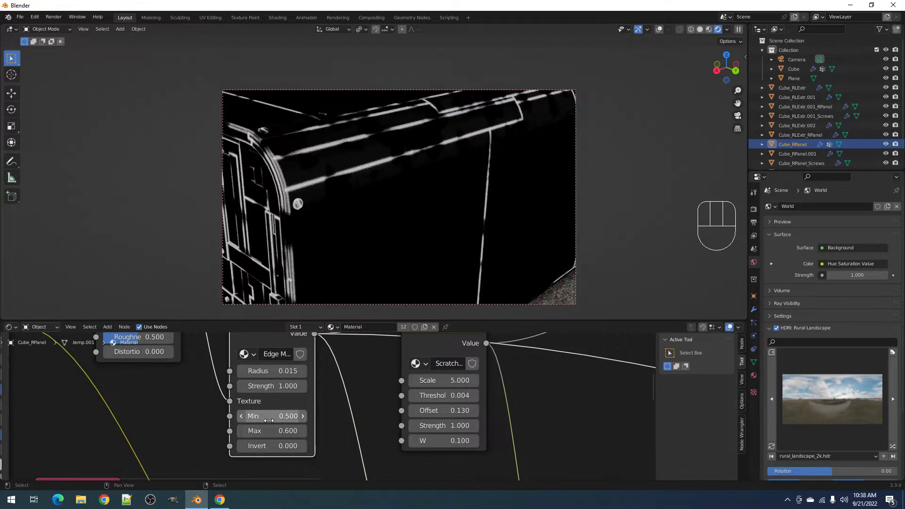
click(269, 419)
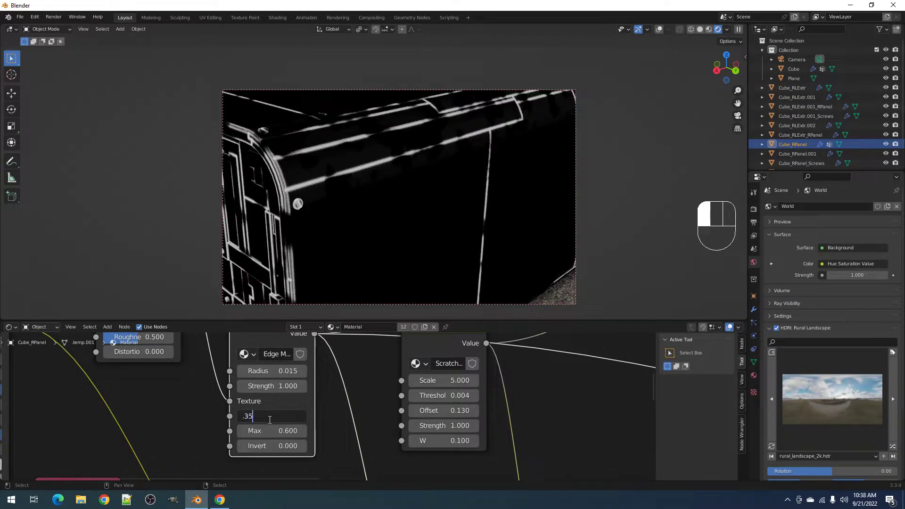
text(.35)
key(Return)
- Try an Edge Mask Max of 0.5, then set it back to 0.6
click(271, 427)
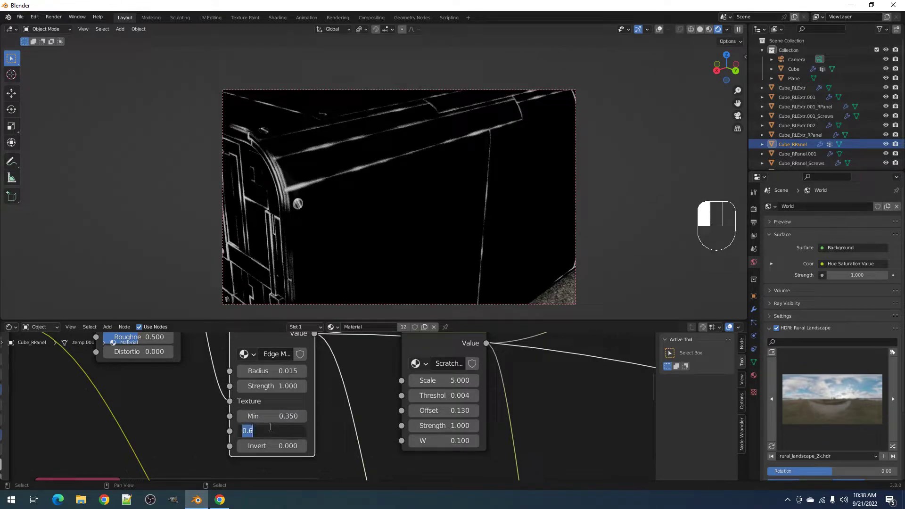
text(.5)
key(Return)
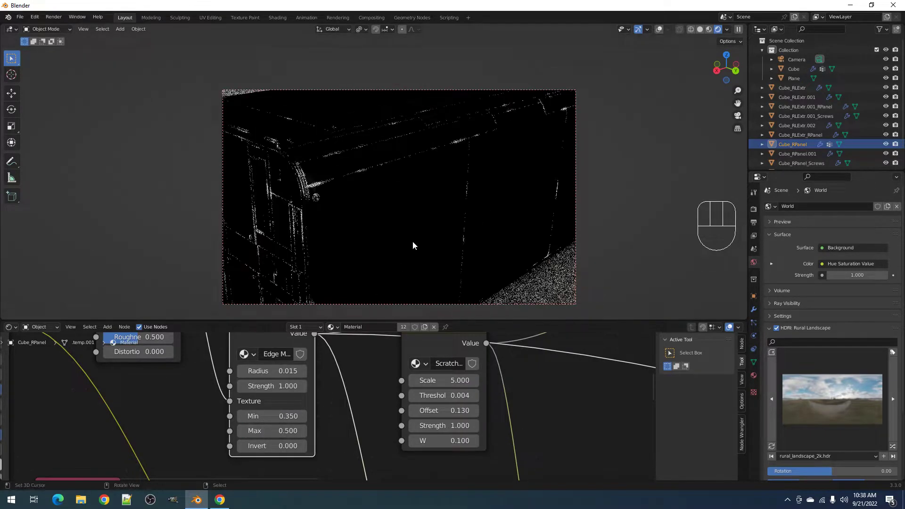
middle_drag(413, 245, 385, 250)
scroll(443, 233, down, 3)
scroll(386, 250, up, 7)
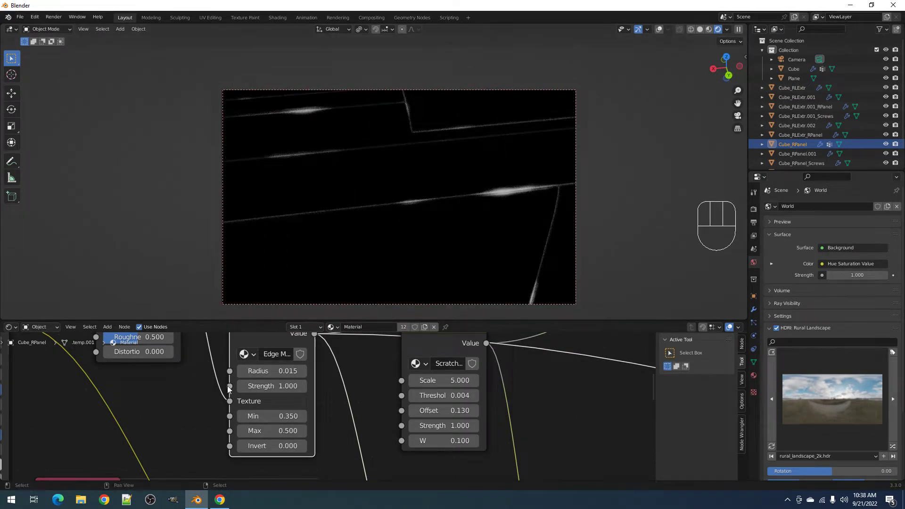
shift+drag(271, 430, 288, 431)
click(271, 430)
text(0.6)
key(Return)
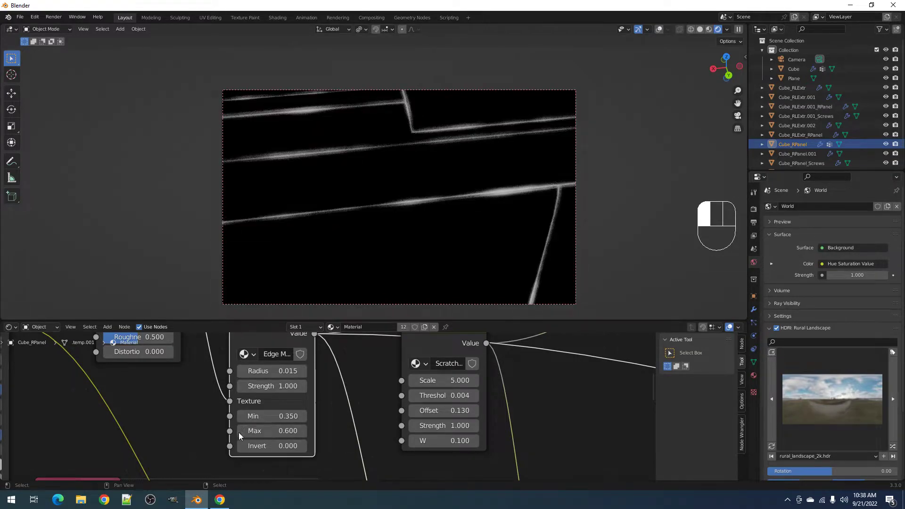
- Preview the full material, then switch back to previewing the Edge Mask output
scroll(409, 412, down, 2)
scroll(514, 418, down, 3)
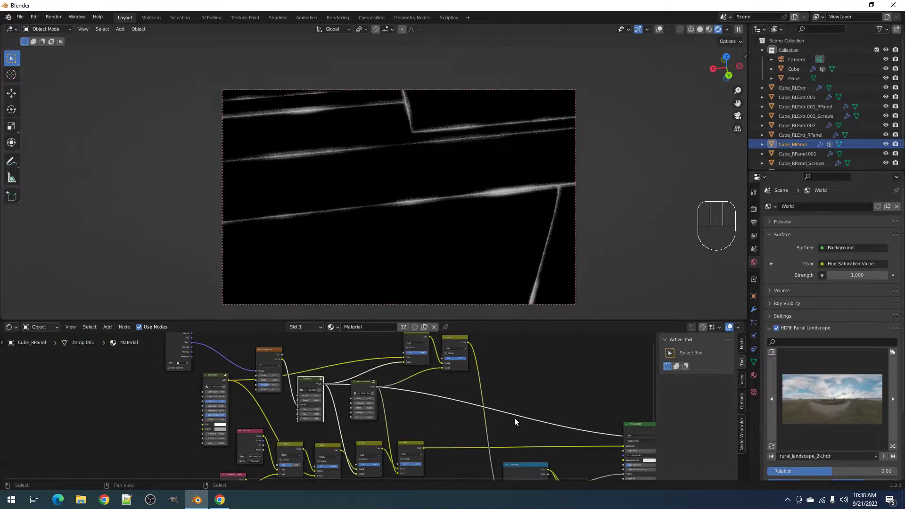
ctrl+scroll(440, 400, down, 3)
ctrl+shift+click(441, 400)
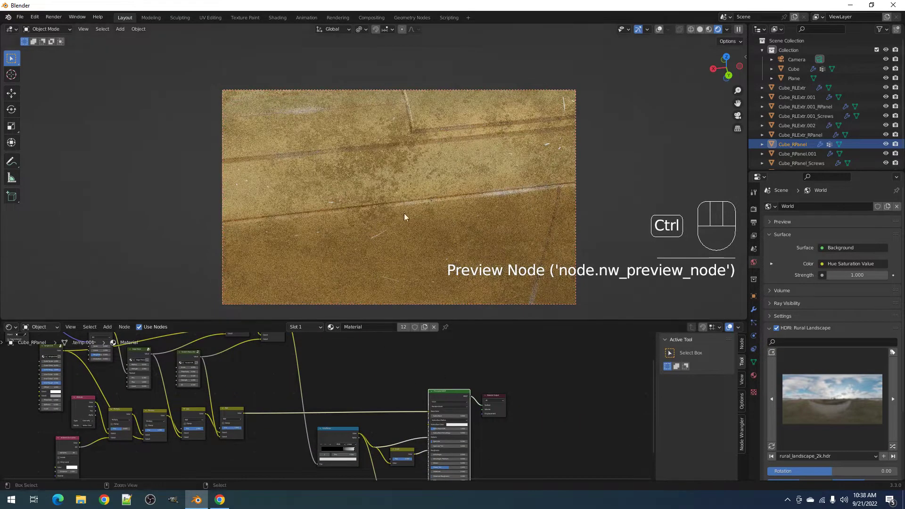
scroll(398, 194, down, 4)
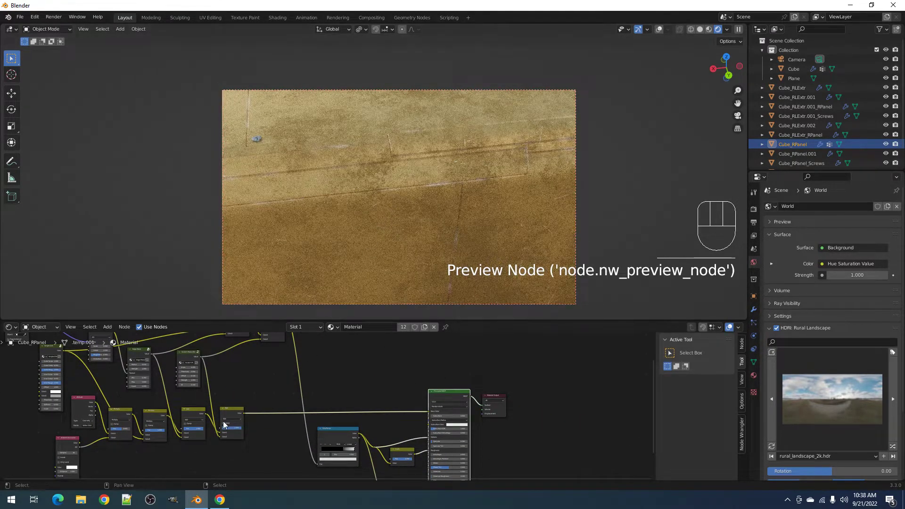
scroll(223, 414, up, 3)
middle_drag(224, 411, 341, 438)
scroll(318, 417, up, 2)
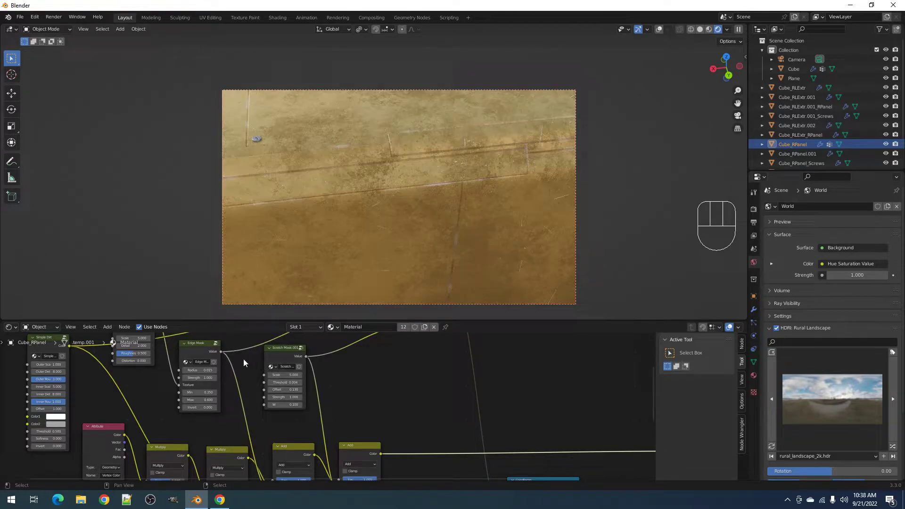
ctrl+shift+click(201, 346)
middle_drag(401, 231, 434, 215)
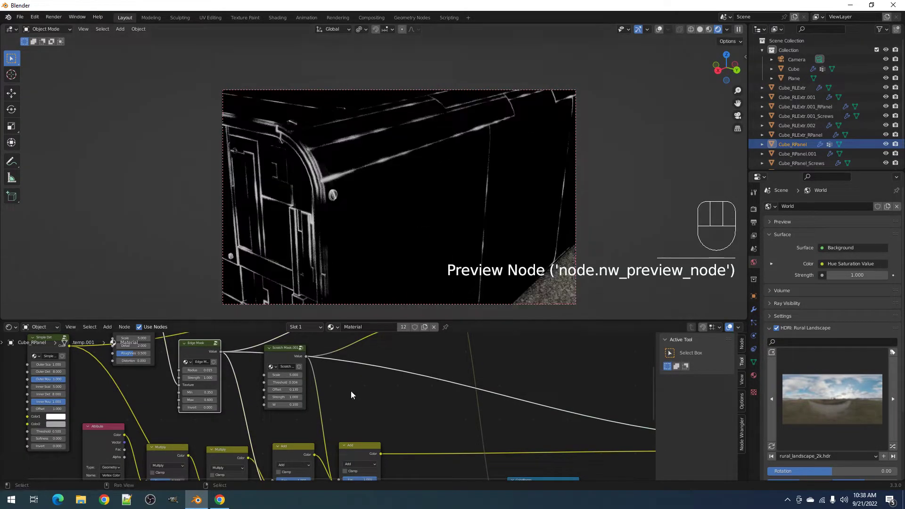
scroll(325, 409, up, 1)
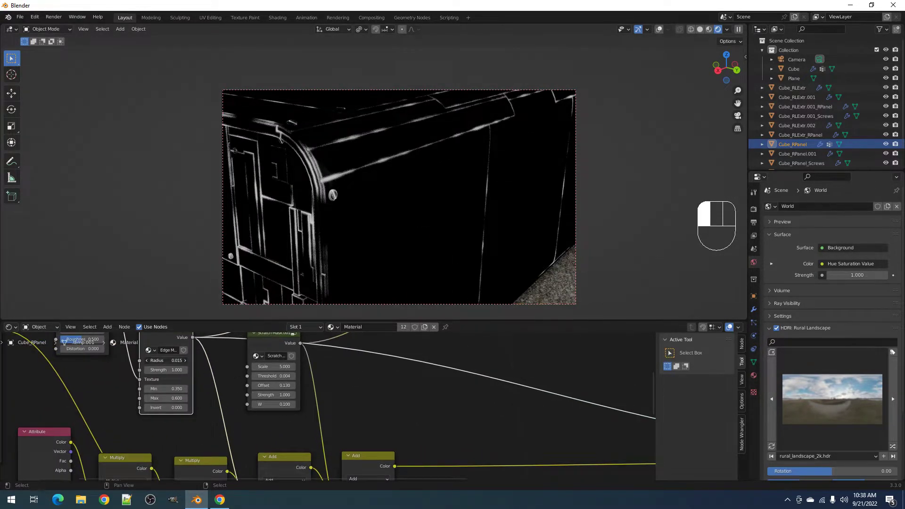
- Set the Edge Mask Radius to 0.01 and its Min to 0.45
click(174, 360)
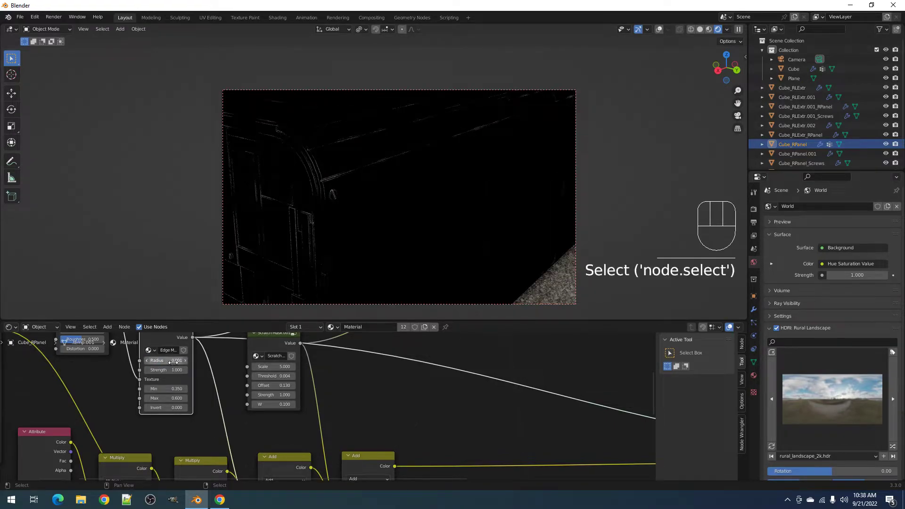
text(0.01)
key(Return)
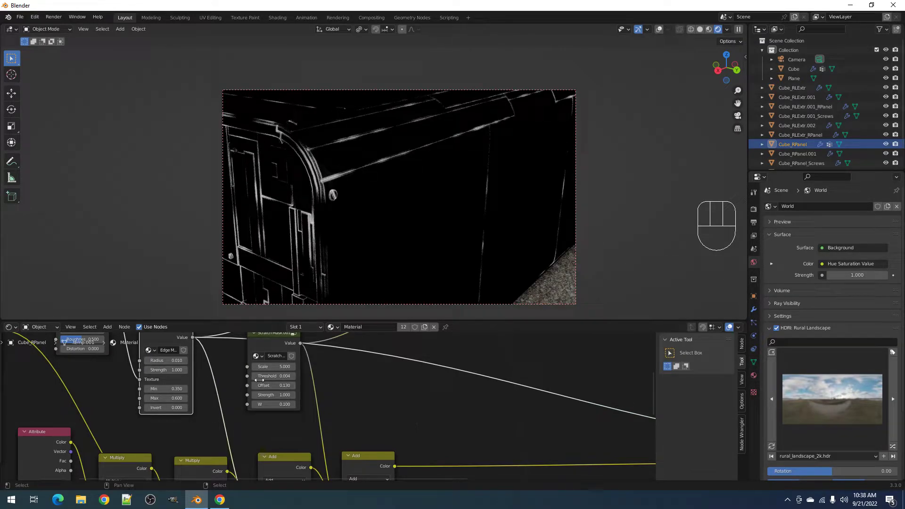
mouse_move(175, 388)
shift+mouse_down()
mouse_move(191, 389)
mouse_move(183, 389)
shift+mouse_up()
scroll(451, 423, down, 3)
scroll(255, 400, up, 4)
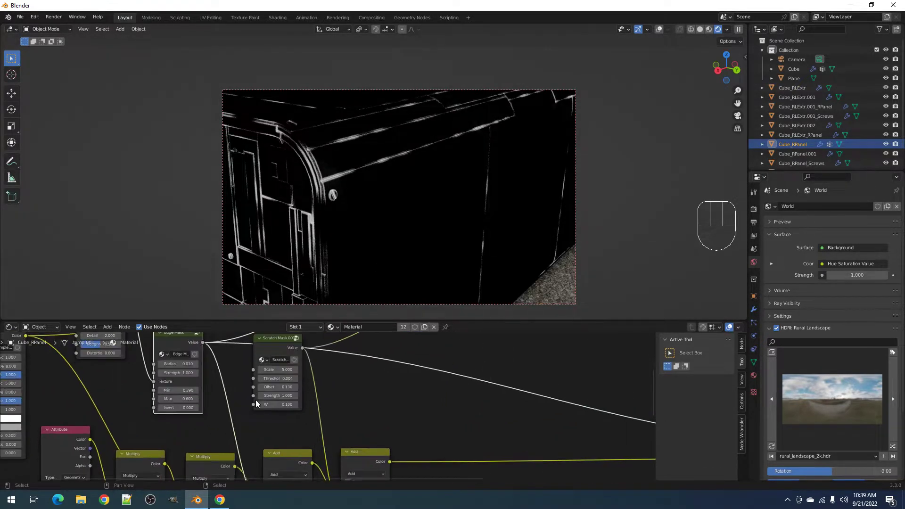
double_click(143, 389)
text(.45)
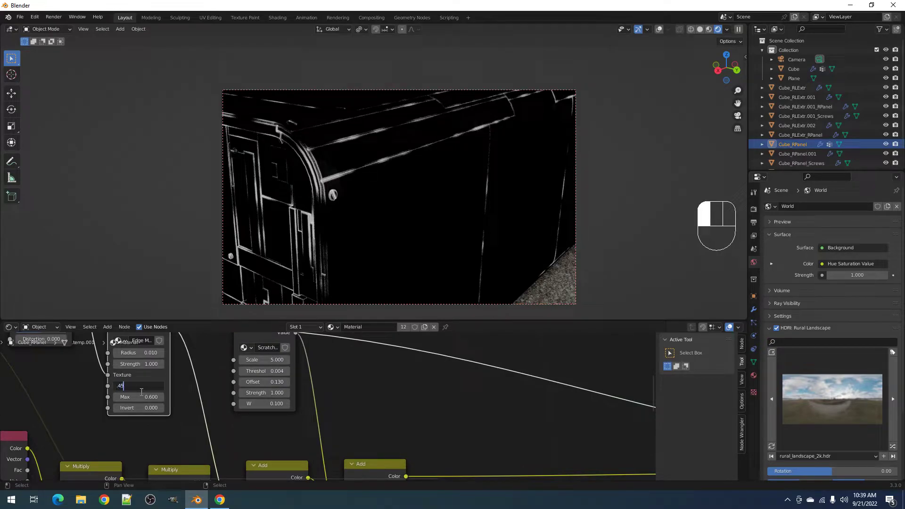
key(Return)
- Keep rendered shading and preview the full coloured material on the box from the output nodes
key(z)
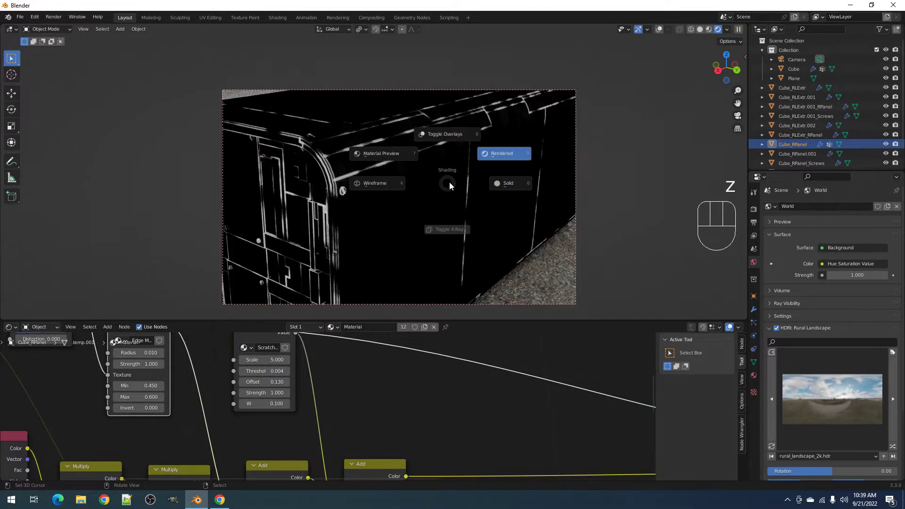
key(Escape)
scroll(538, 411, down, 5)
mouse_move(513, 423)
middle_down()
mouse_move(305, 398)
mouse_move(150, 397)
middle_up()
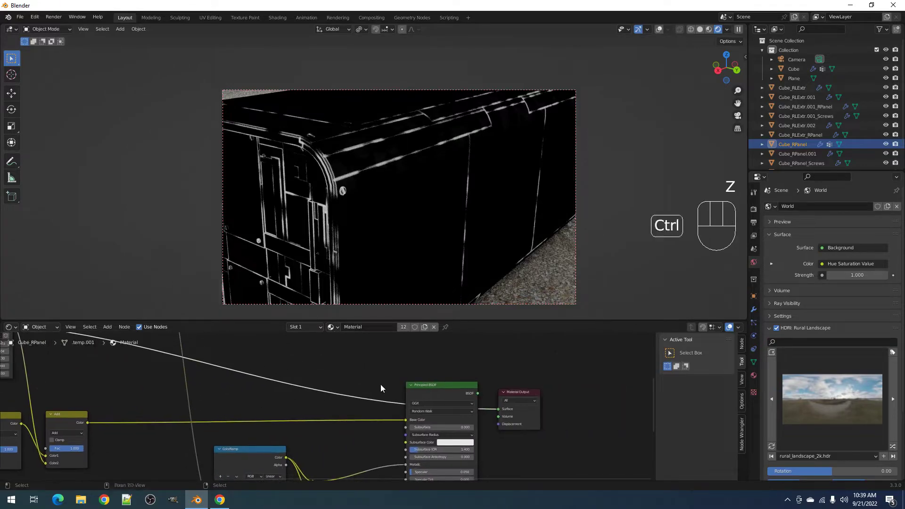
ctrl+shift+click(429, 391)
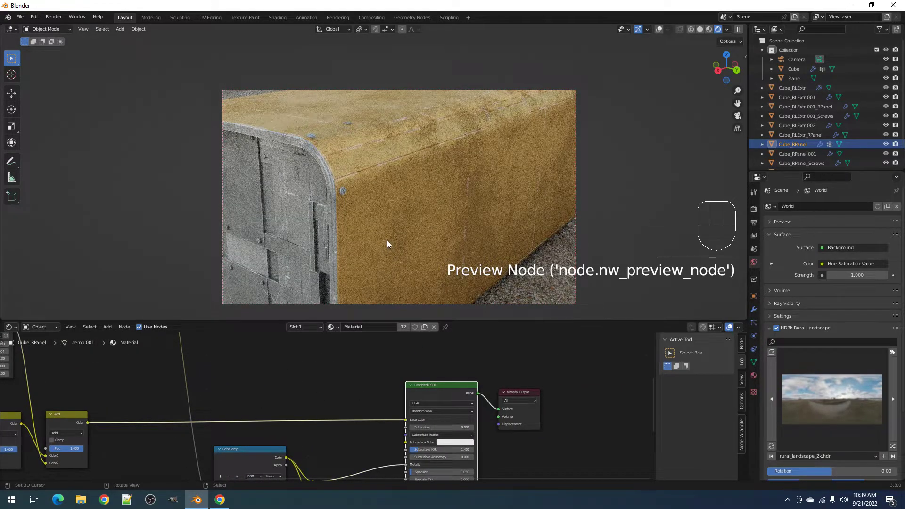
- Set the Edge Mask Strength to 0.5
scroll(386, 241, up, 4)
middle_drag(210, 427, 452, 422)
scroll(318, 402, up, 3)
middle_drag(239, 389, 388, 438)
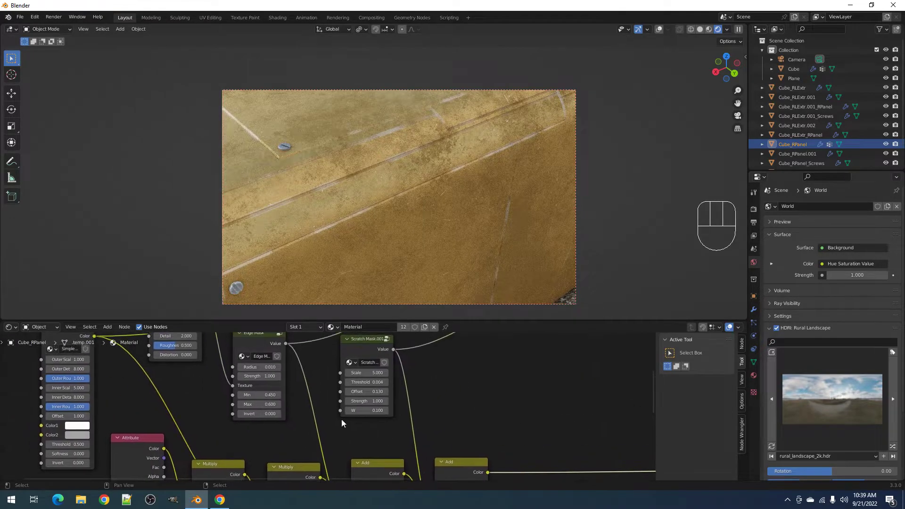
click(265, 376)
text(0.5)
key(Return)
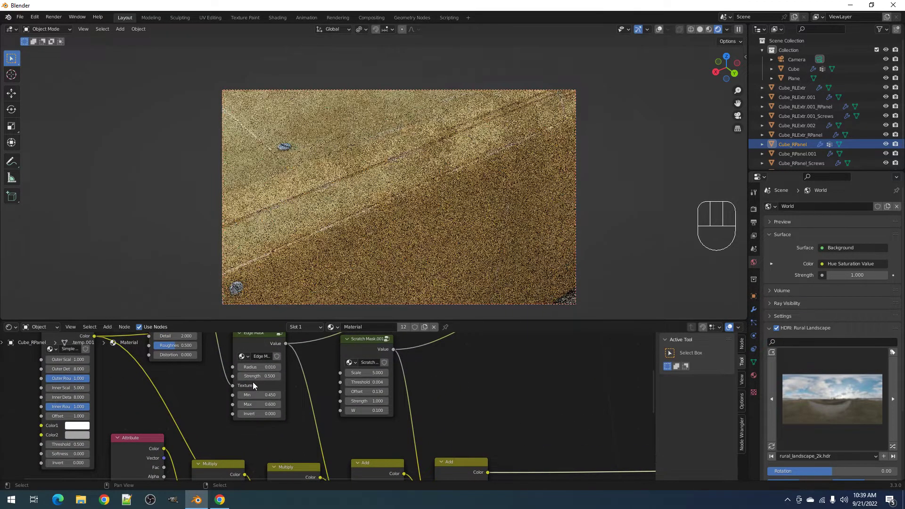
- Orbit to low side and overhead views to inspect the rendered box's yellow surface
middle_drag(406, 212, 425, 214)
scroll(415, 180, down, 4)
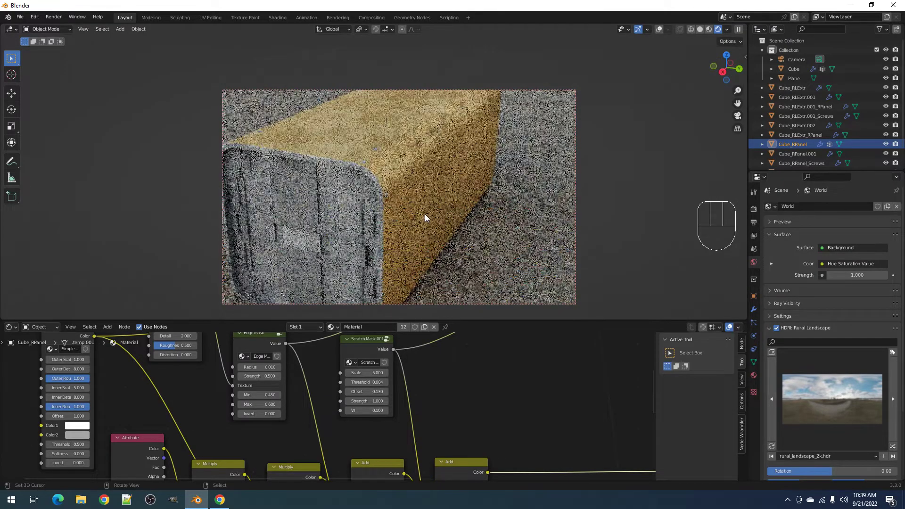
scroll(425, 214, up, 3)
scroll(461, 218, up, 2)
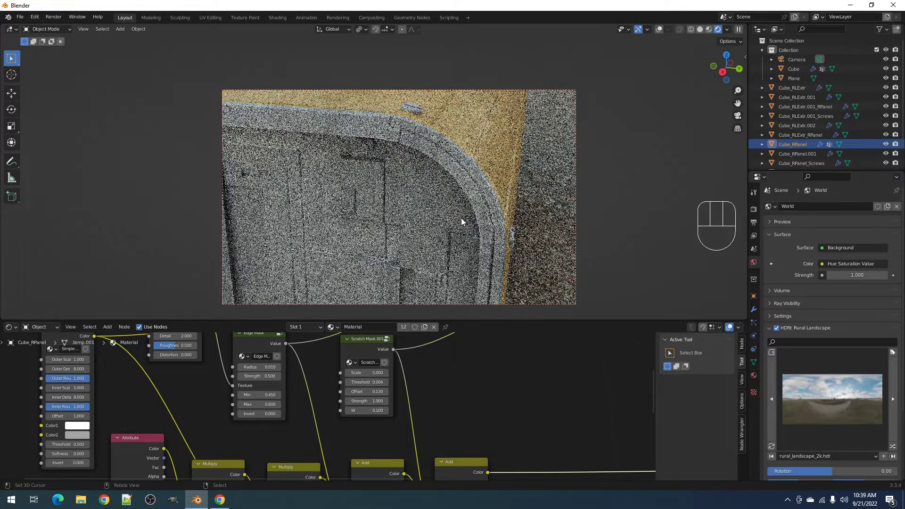
mouse_move(461, 218)
middle_down()
mouse_move(327, 225)
mouse_move(383, 215)
mouse_move(464, 225)
middle_up()
scroll(363, 225, down, 3)
scroll(384, 215, down, 2)
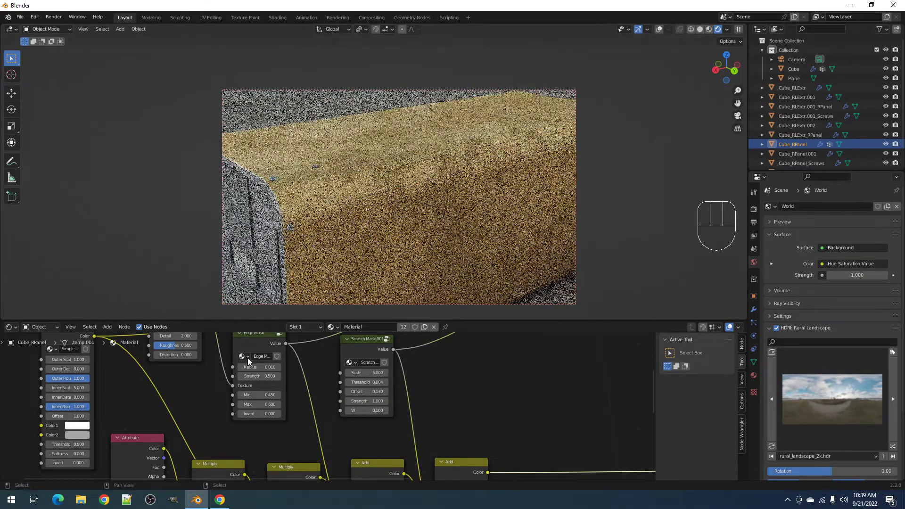
- Preview the Edge Mask output and set its Radius to 0.02 and Max to 0.600
ctrl+shift+click(265, 342)
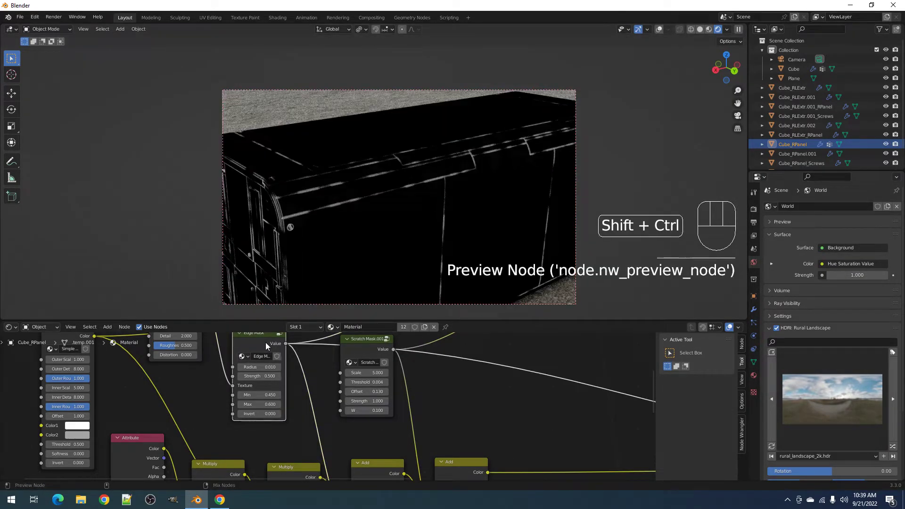
click(264, 367)
text(.02)
key(Return)
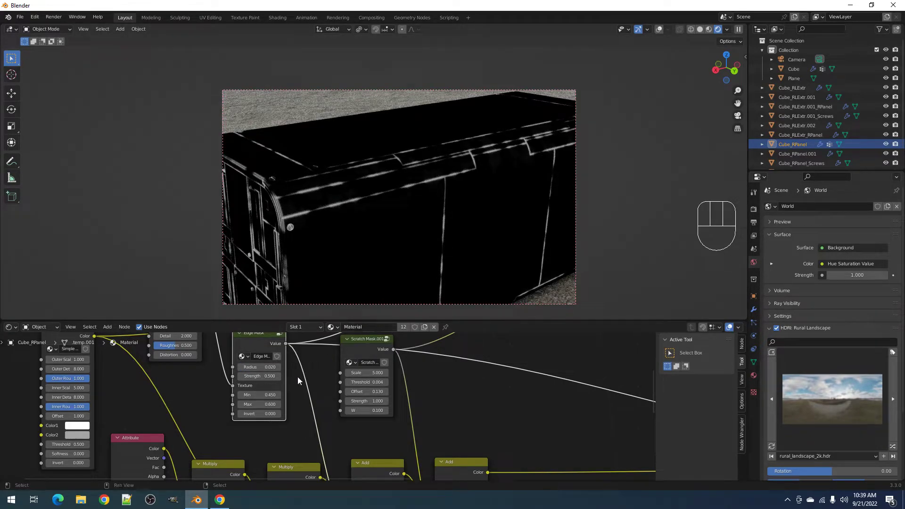
mouse_move(265, 404)
shift+mouse_down()
mouse_move(234, 404)
mouse_move(266, 404)
shift+mouse_up()
scroll(474, 409, down, 5)
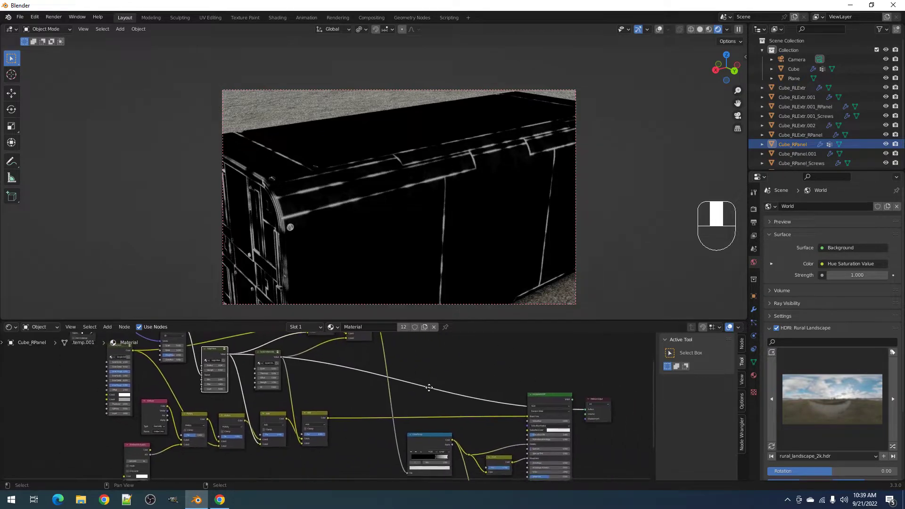
- Preview the full worn material again, cancel the save dialog, and orbit around the rendered box
ctrl+shift+click(525, 396)
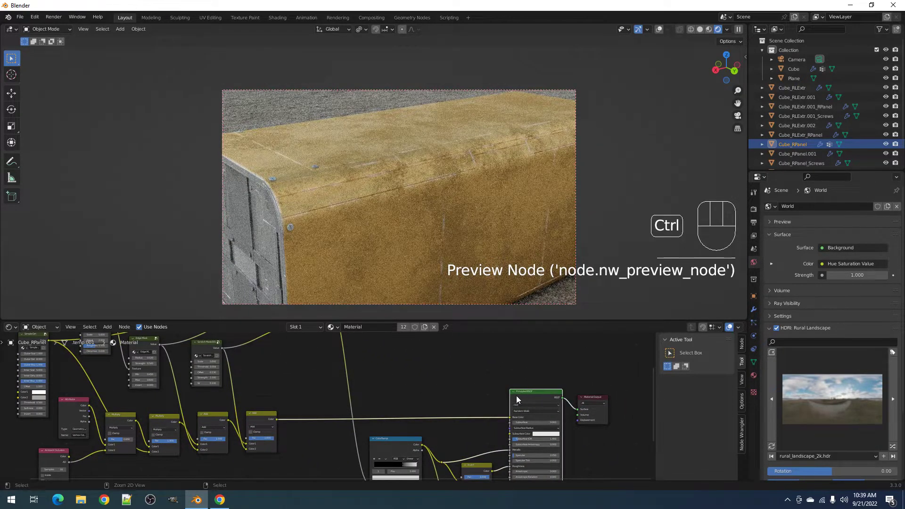
middle_drag(211, 400, 346, 373)
scroll(302, 381, up, 2)
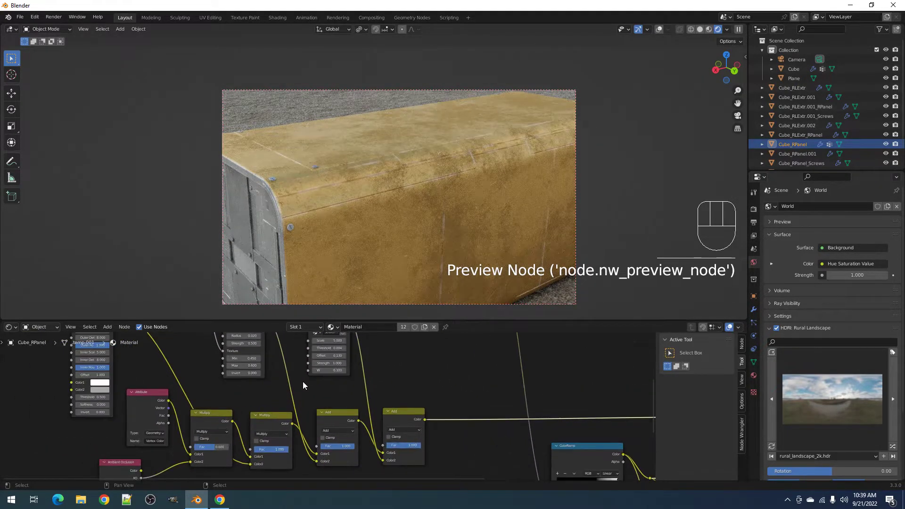
key(ctrl+s)
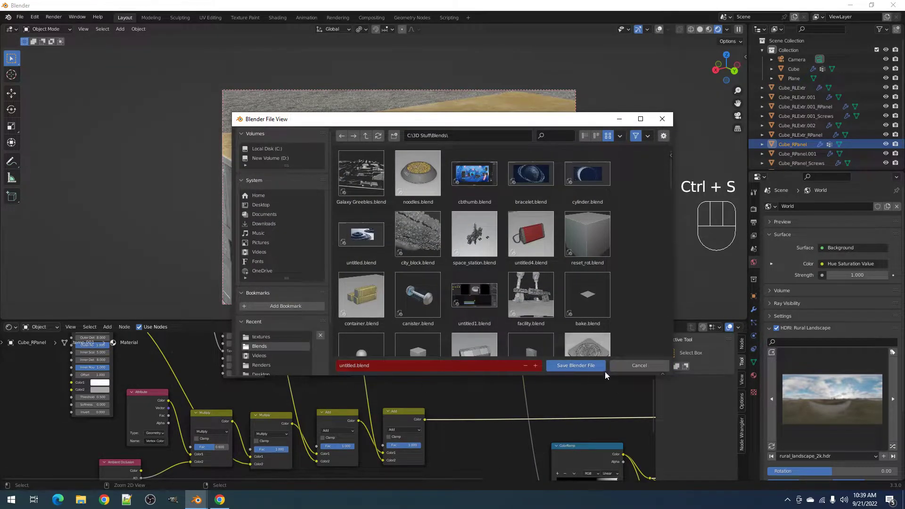
click(617, 366)
middle_drag(251, 375, 263, 415)
middle_drag(396, 222, 415, 209)
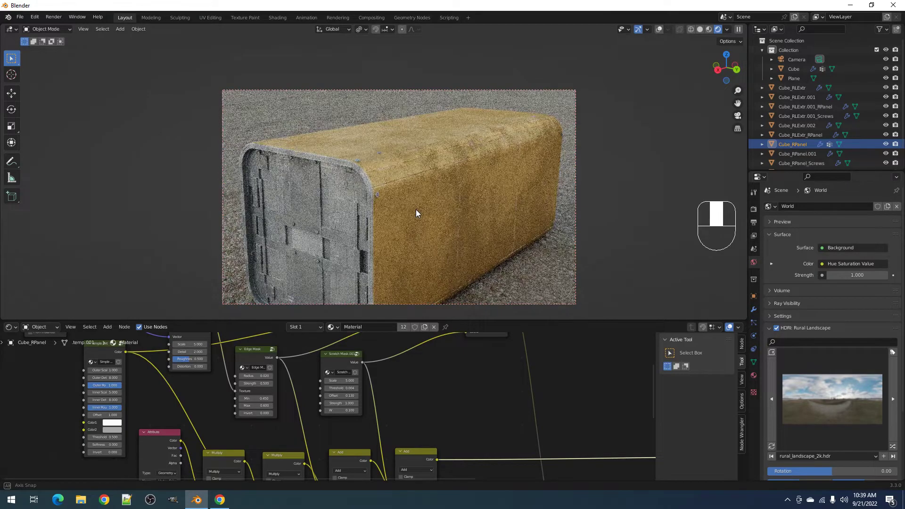
- Switch to solid shading, maximise the node editor, and align the two upper Add nodes in a row
key(z)
scroll(365, 417, down, 5)
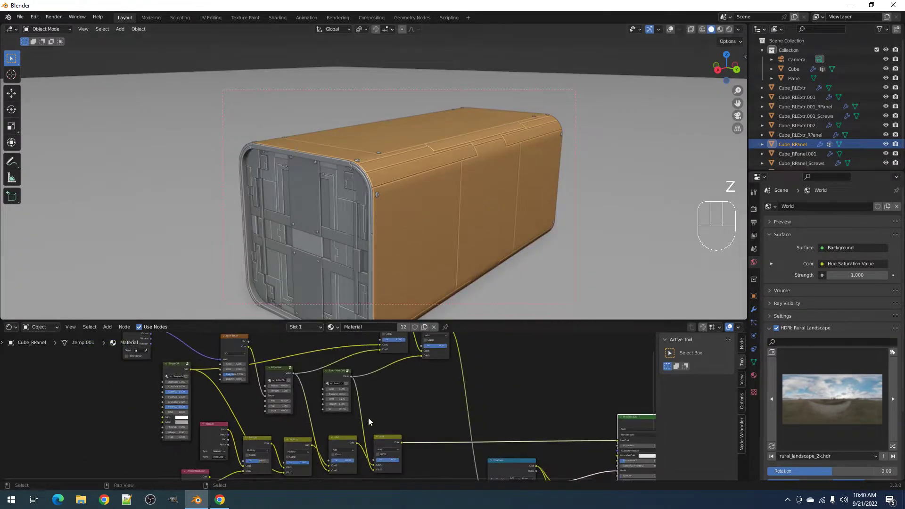
key(ctrl+space)
scroll(468, 259, up, 4)
key(c)
drag(463, 152, 523, 151)
key(Escape)
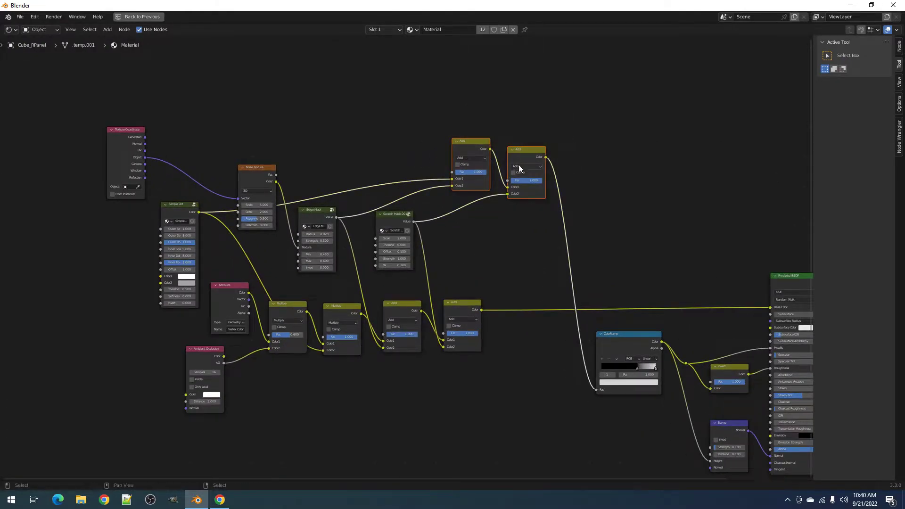
key(shift+equal)
- Align the Noise Texture, Edge Mask and Scratch Mask nodes in a row
click(350, 203)
click(275, 178)
shift+click(311, 224)
shift+click(400, 215)
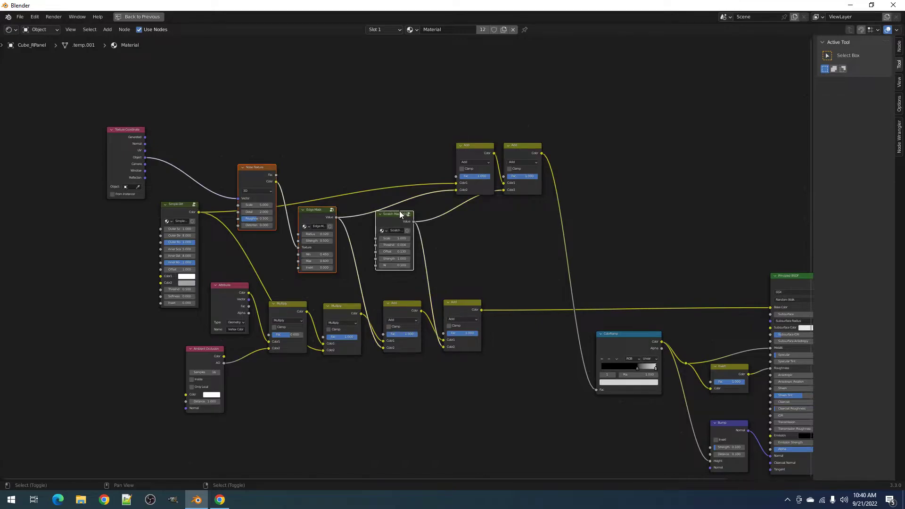
key(shift+equal)
scroll(400, 210, up, 3)
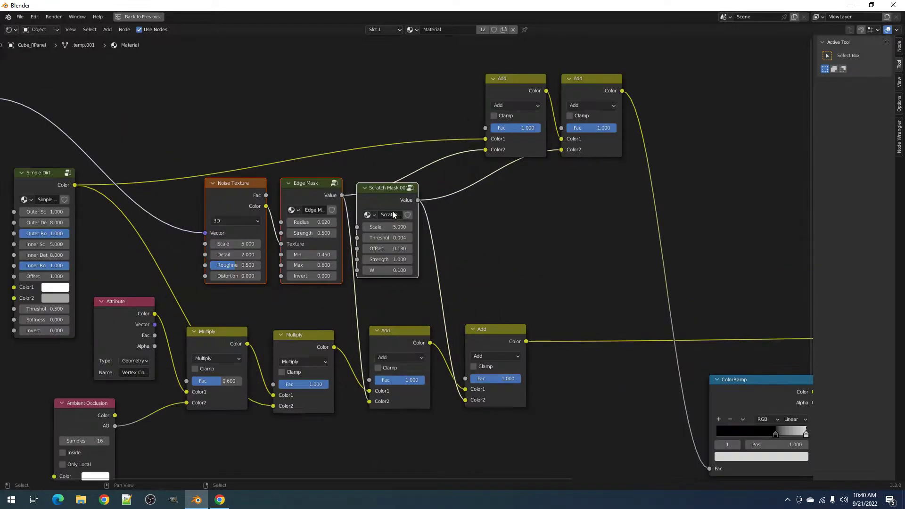
scroll(369, 212, down, 2)
- Align the four Multiply/Add nodes in a row, move it right, and reposition Attribute and Ambient Occlusion
key(alt+a)
key(c)
drag(288, 340, 454, 343)
right_click(445, 340)
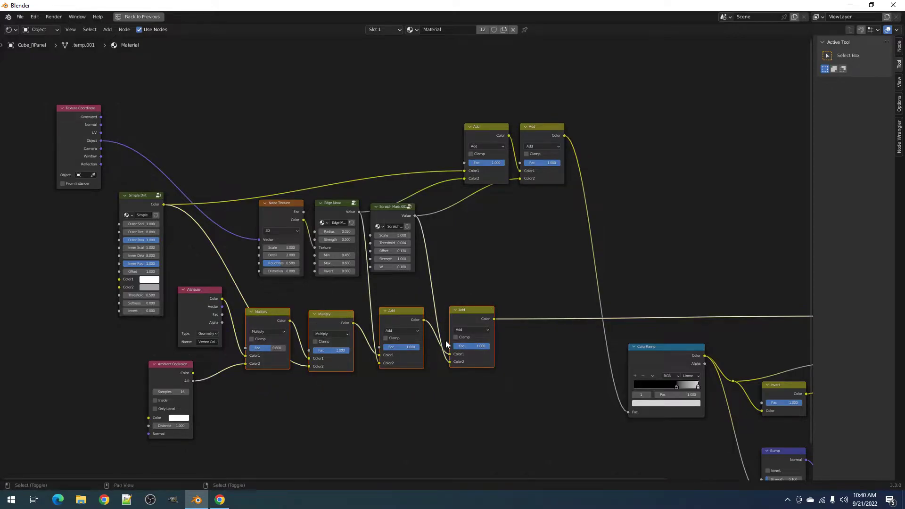
key(shift+equal)
key(g)
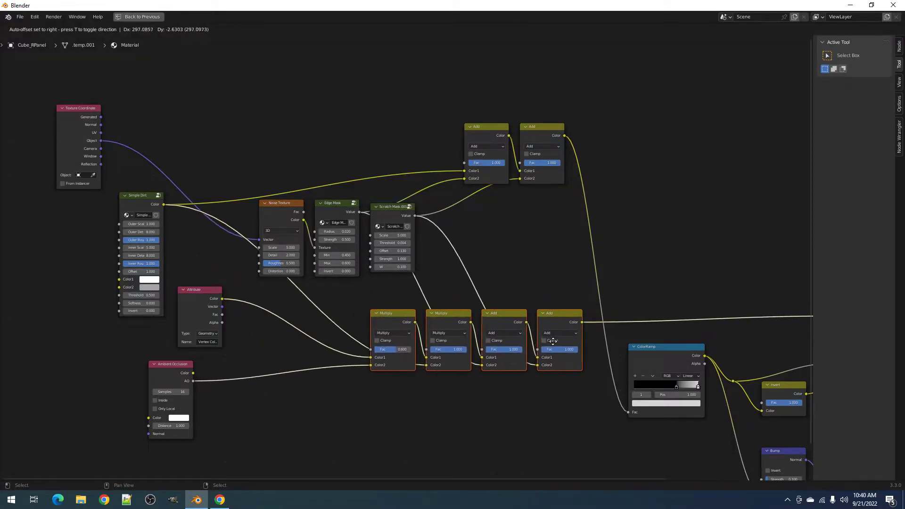
click(557, 339)
drag(197, 304, 264, 309)
drag(177, 358, 207, 415)
- Insert a ColorRamp on the Ambient Occlusion to Multiply link and restore the full layout
middle_drag(380, 416, 417, 344)
key(shift+a)
mouse_move(350, 345)
click(404, 364)
click(371, 302)
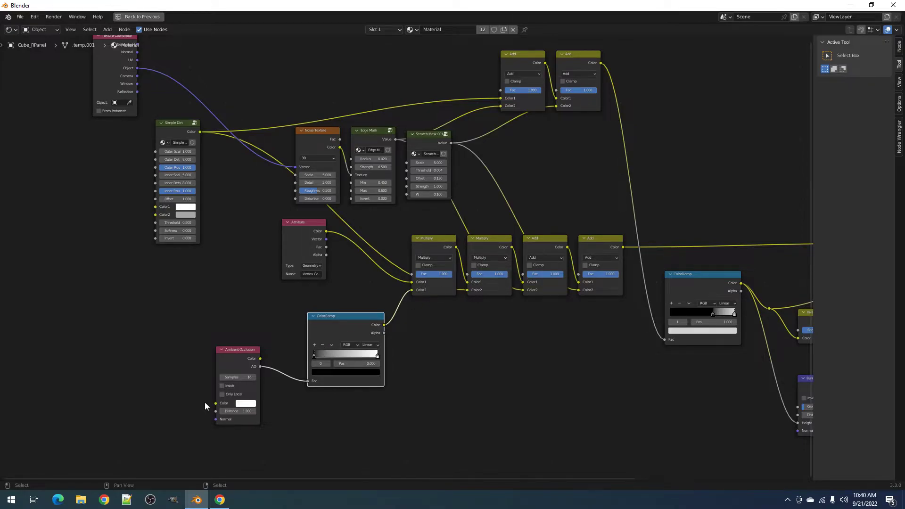
key(ctrl+space)
- Check the material in rendered shading, then return to solid with the ColorRamp in view
key(z)
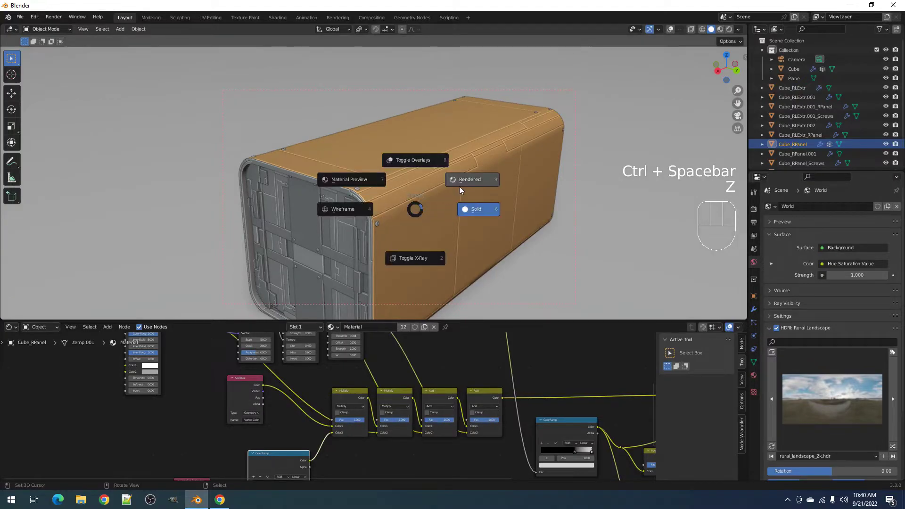
click(460, 190)
middle_drag(409, 233, 415, 228)
key(z)
click(464, 228)
mouse_move(278, 466)
middle_down()
mouse_move(296, 422)
mouse_move(285, 393)
middle_up()
scroll(288, 403, up, 4)
scroll(285, 393, up, 1)
- Make the ColorRamp's left stop a bright red and check it rendered
click(275, 384)
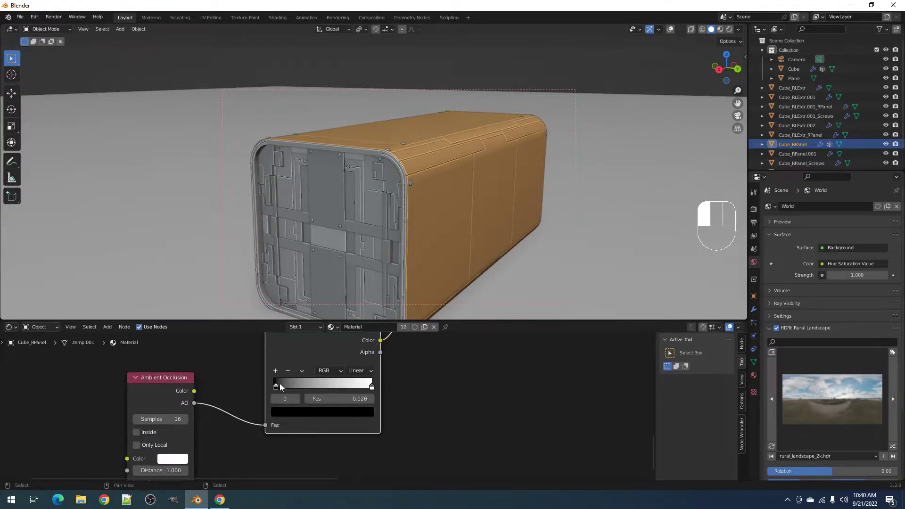
click(309, 412)
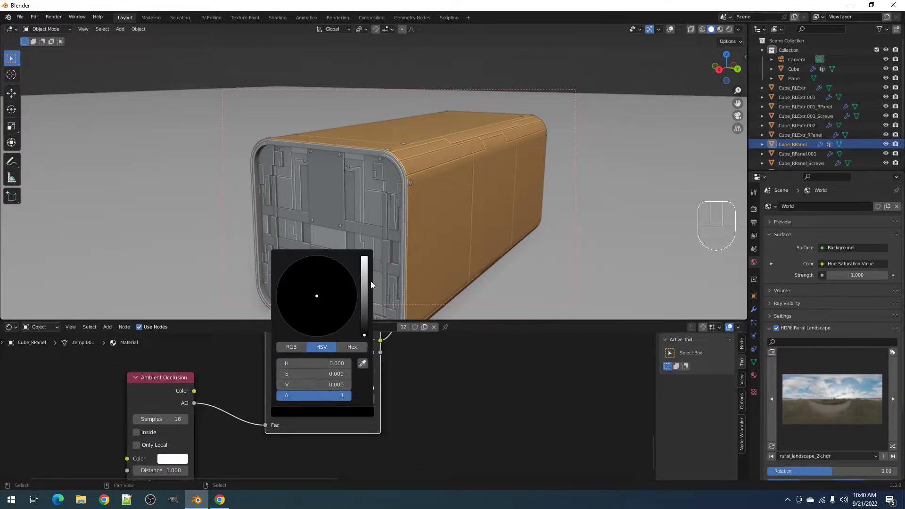
drag(363, 268, 364, 256)
drag(313, 309, 316, 337)
key(z)
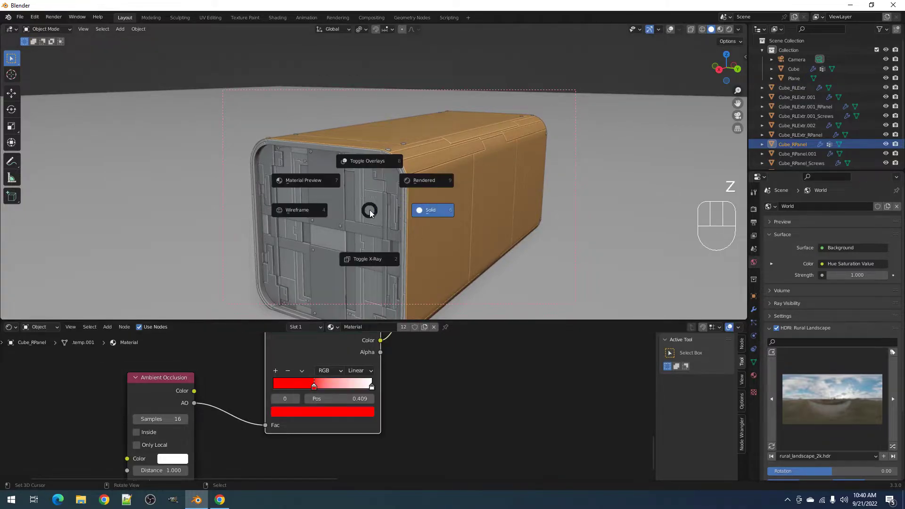
click(425, 183)
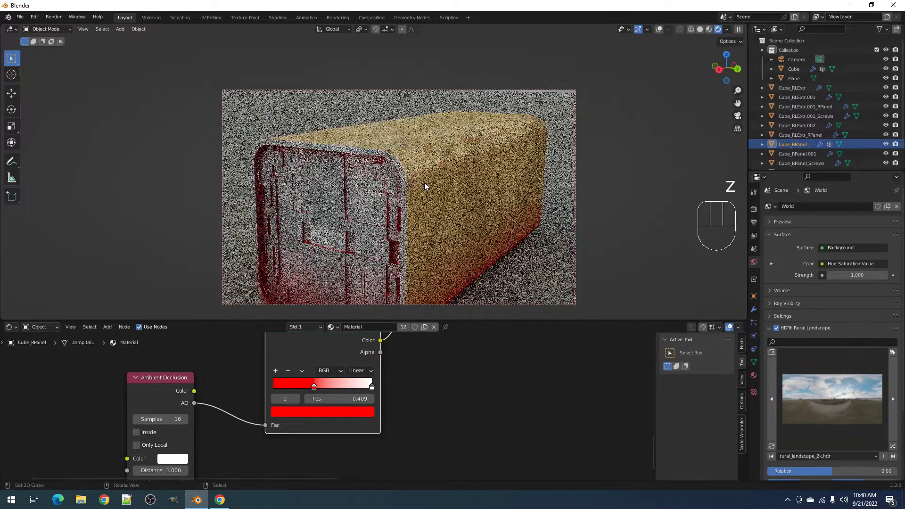
key(z)
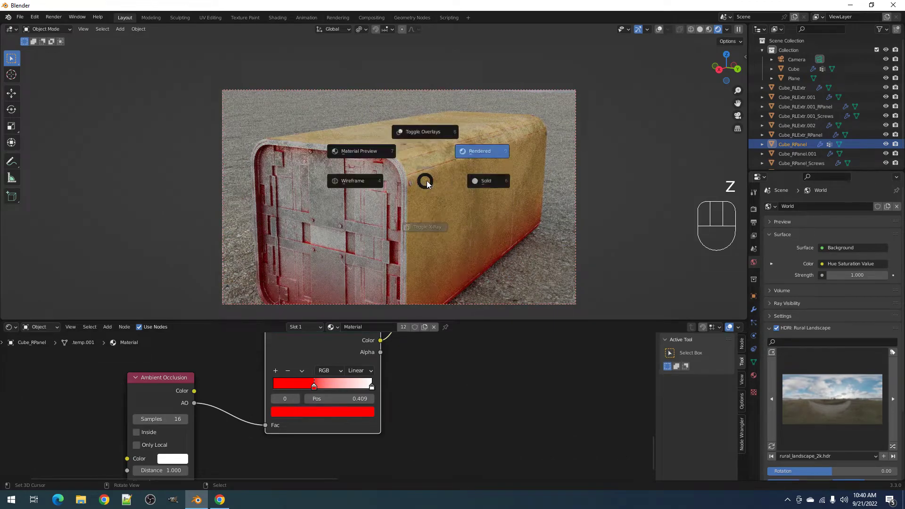
click(472, 182)
- Move the Ambient Occlusion node up and left and review the second Multiply node's blend modes
scroll(260, 416, down, 1)
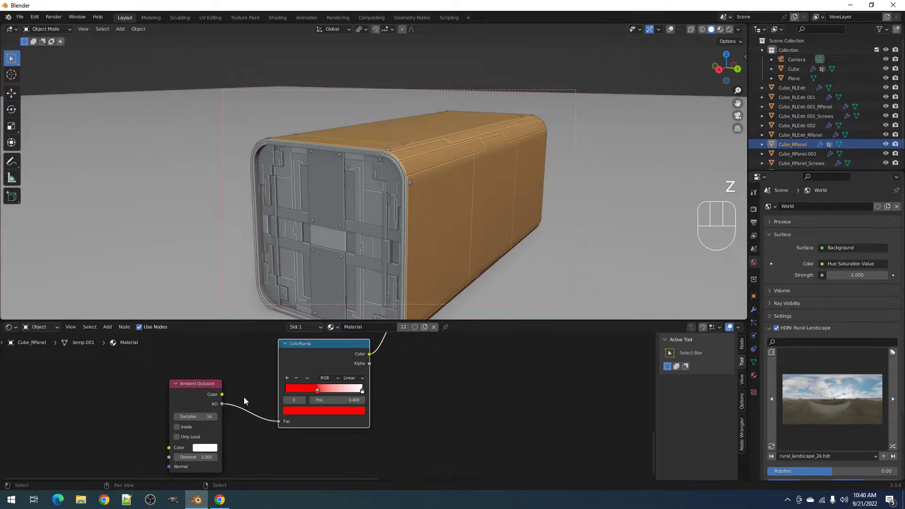
drag(205, 390, 179, 379)
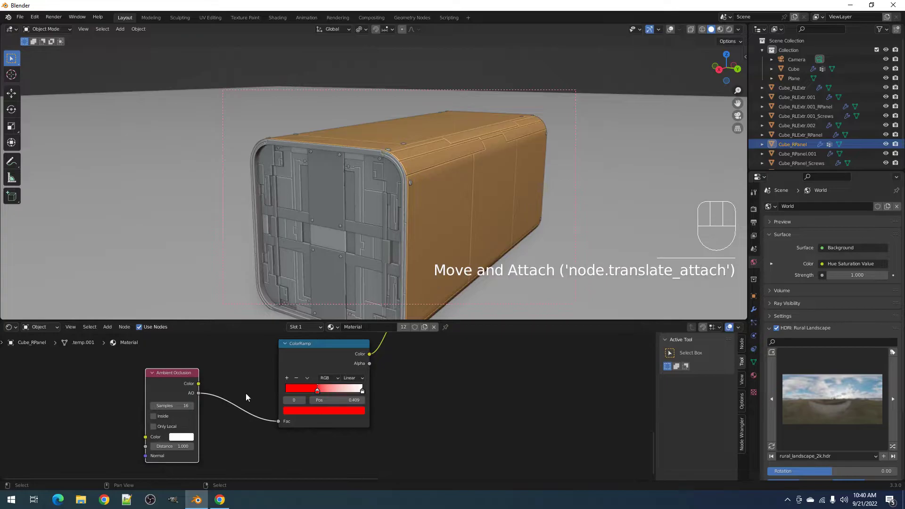
scroll(327, 406, down, 1)
middle_drag(438, 344, 409, 400)
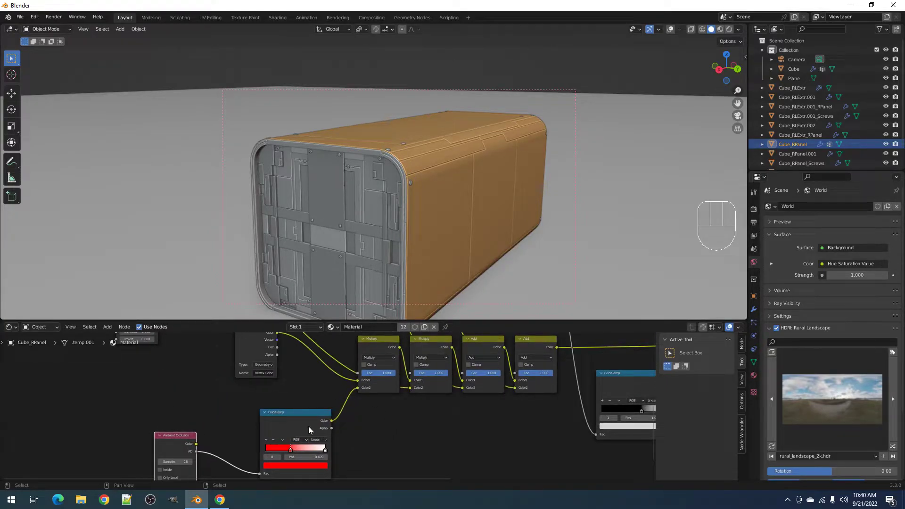
click(427, 357)
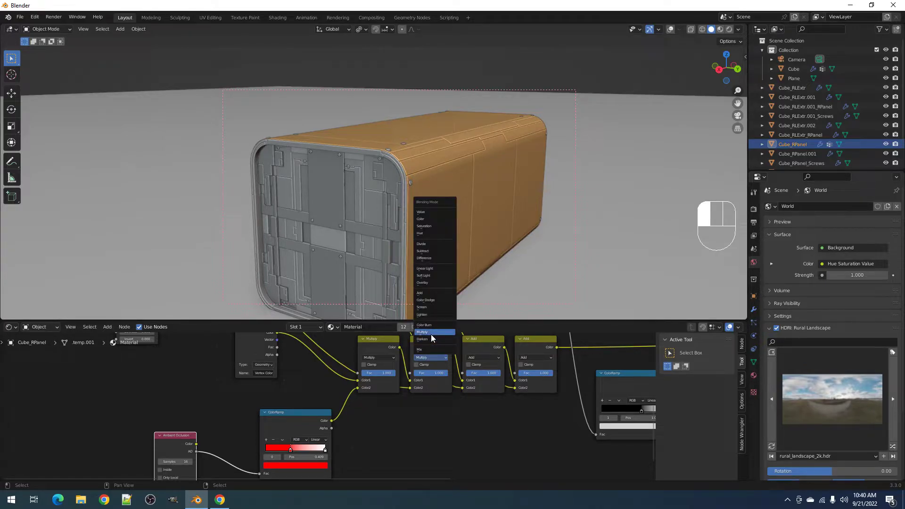
middle_drag(335, 398, 352, 339)
scroll(352, 338, up, 3)
- Change the ColorRamp stop colour to orange, then a paler pink, previewing it rendered
click(311, 419)
click(292, 348)
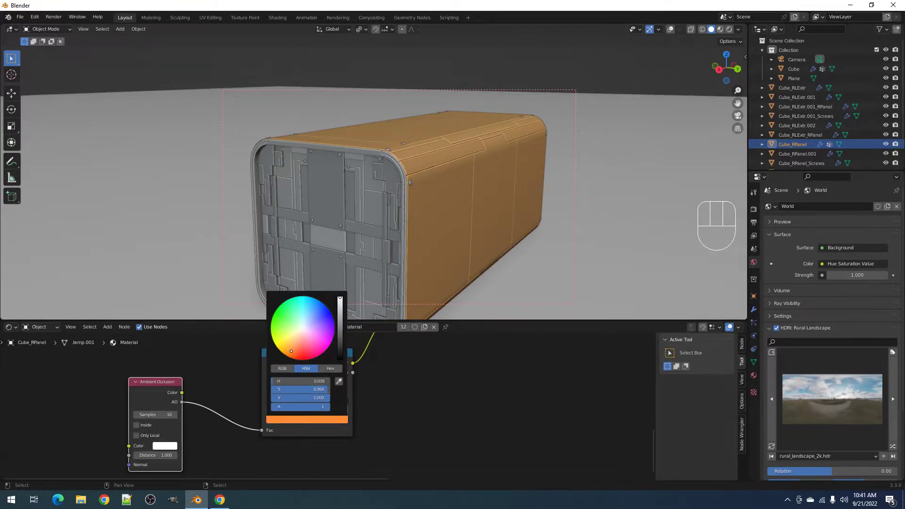
key(z)
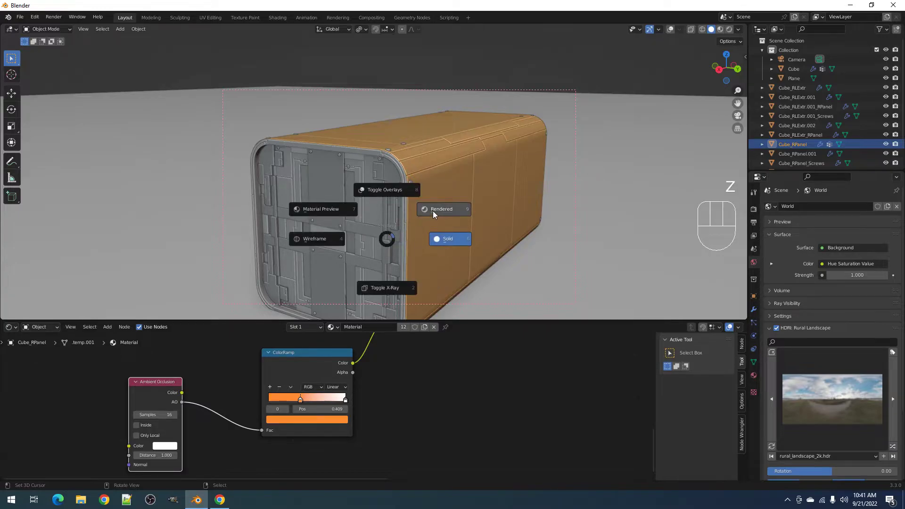
click(433, 211)
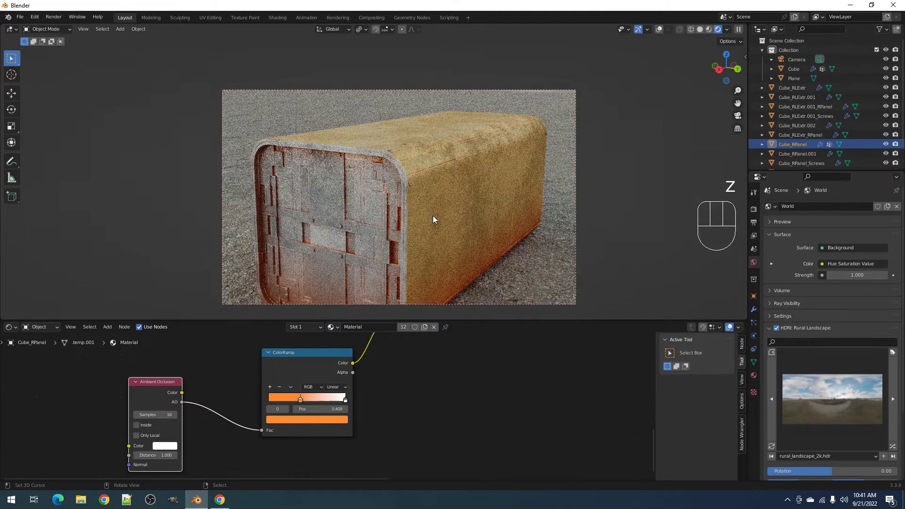
click(296, 419)
drag(308, 389, 294, 389)
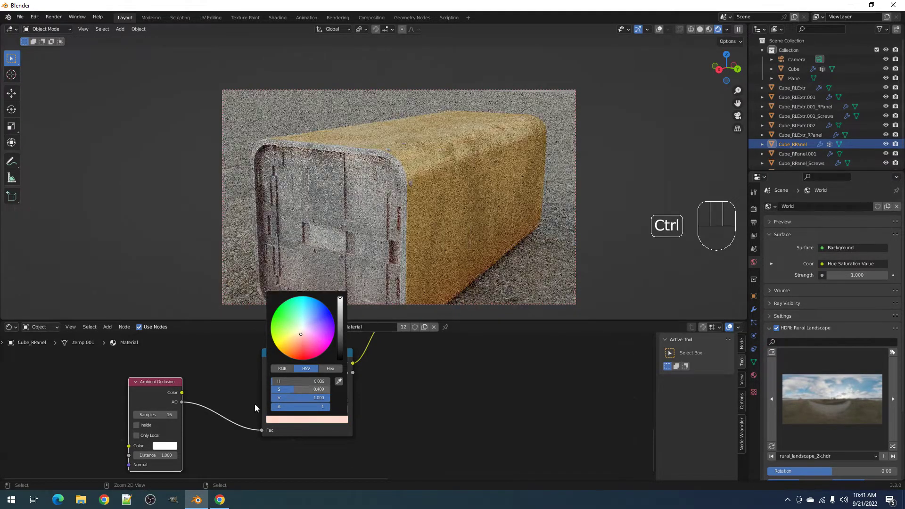
- Slide the ColorRamp stop right to 0.710 and enable Only Local on Ambient Occlusion
drag(300, 400, 277, 399)
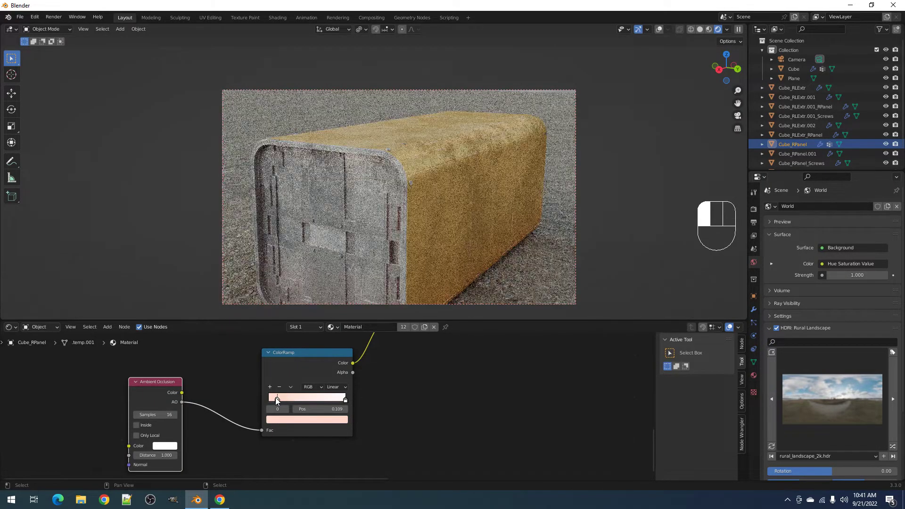
middle_drag(496, 197, 316, 362)
drag(280, 400, 319, 400)
middle_drag(448, 208, 425, 214)
click(136, 436)
middle_drag(346, 231, 377, 233)
mouse_move(315, 400)
mouse_down()
mouse_move(337, 397)
mouse_move(326, 400)
mouse_up()
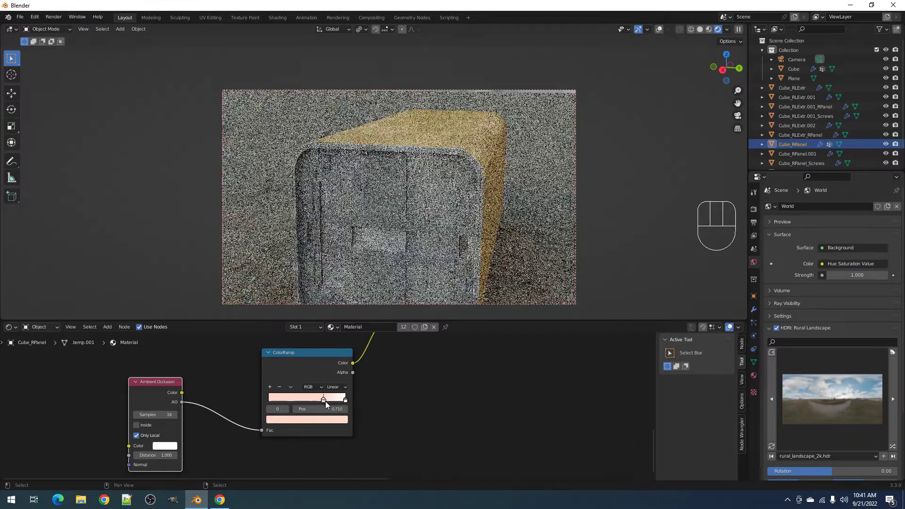
- Set the pale stop to a stronger yellow-orange colour and view the box three-quarter
click(325, 419)
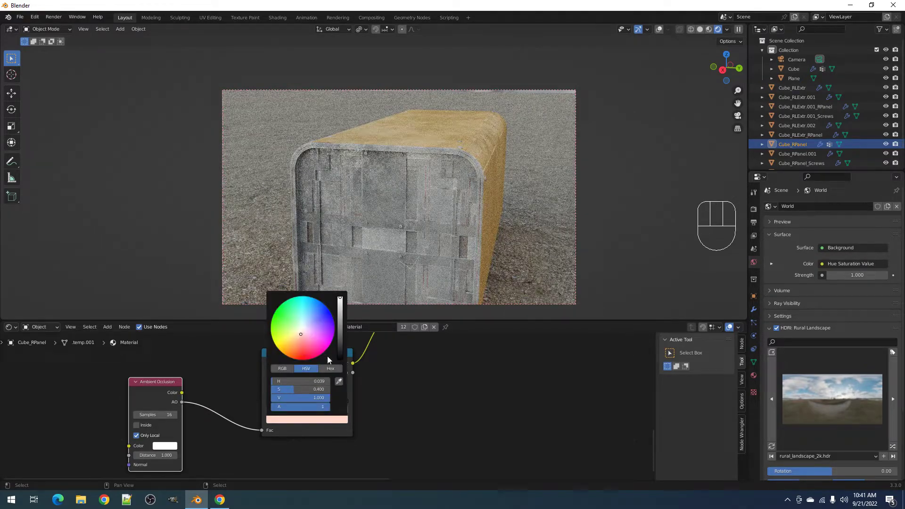
click(296, 346)
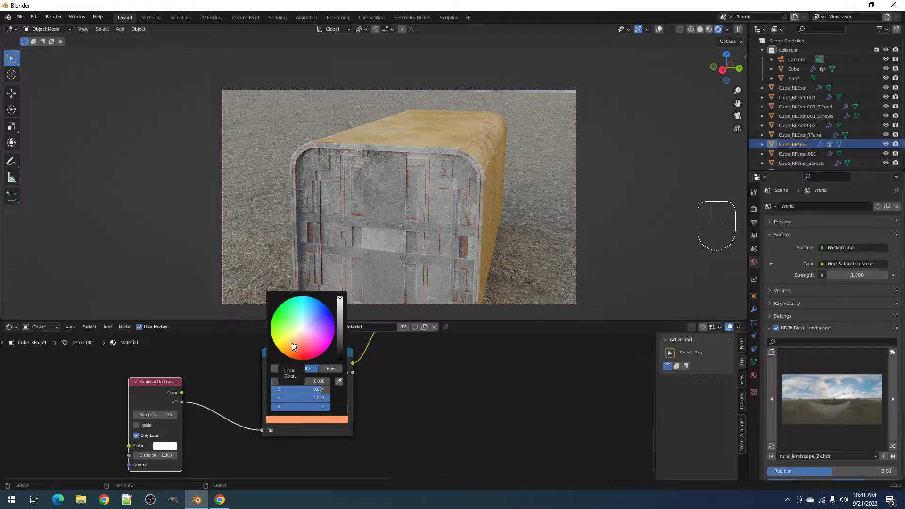
click(293, 342)
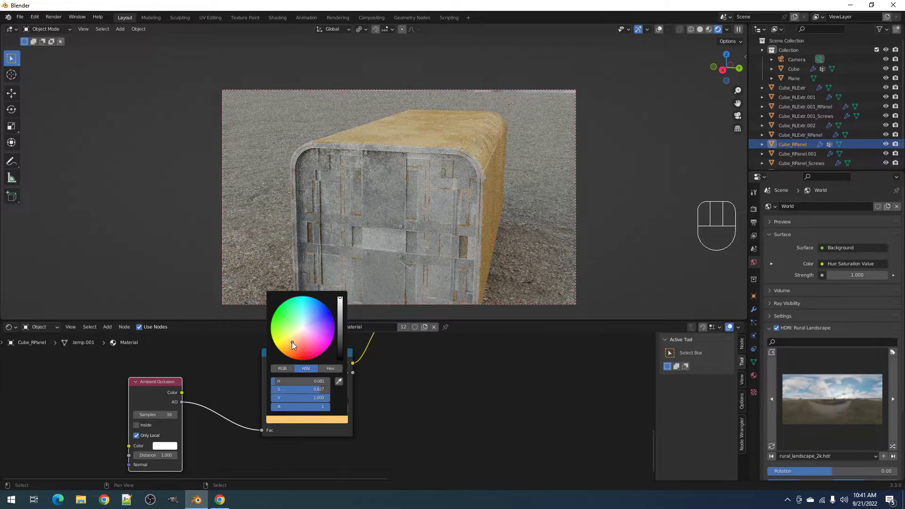
middle_drag(439, 227, 425, 259)
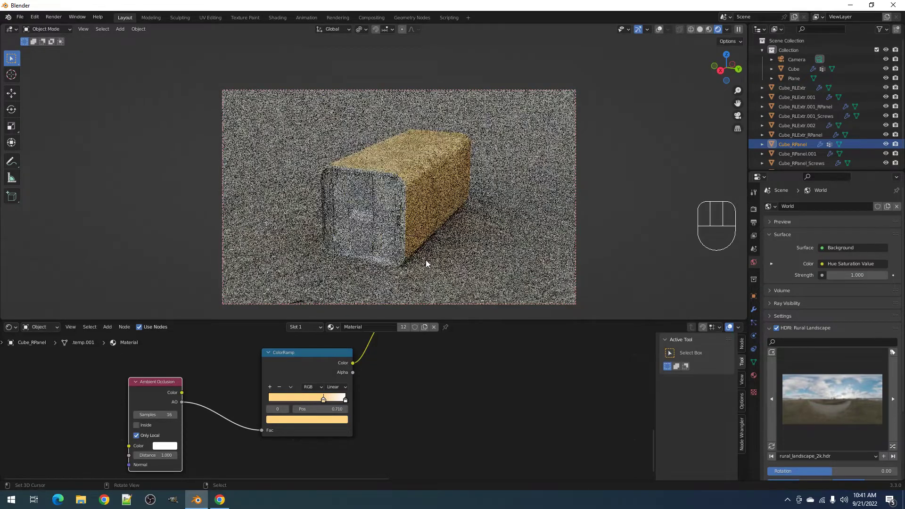
- Switch to solid shading and maximise the node editor around the Multiply nodes
key(z)
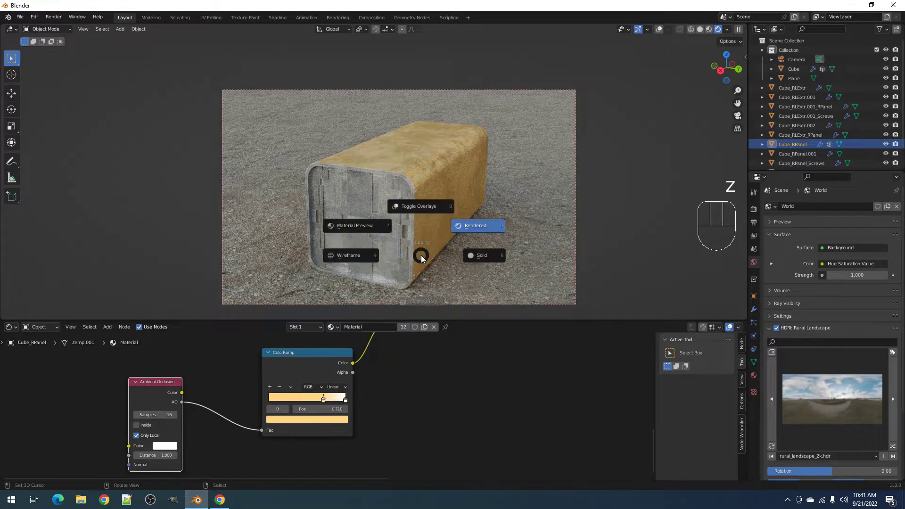
click(471, 255)
key(ctrl+space)
scroll(436, 250, down, 7)
middle_drag(470, 200, 466, 264)
scroll(416, 238, up, 3)
- Drop a duplicate Multiply node onto the Attribute link and spread the nearby nodes apart
click(485, 211)
key(shift+d)
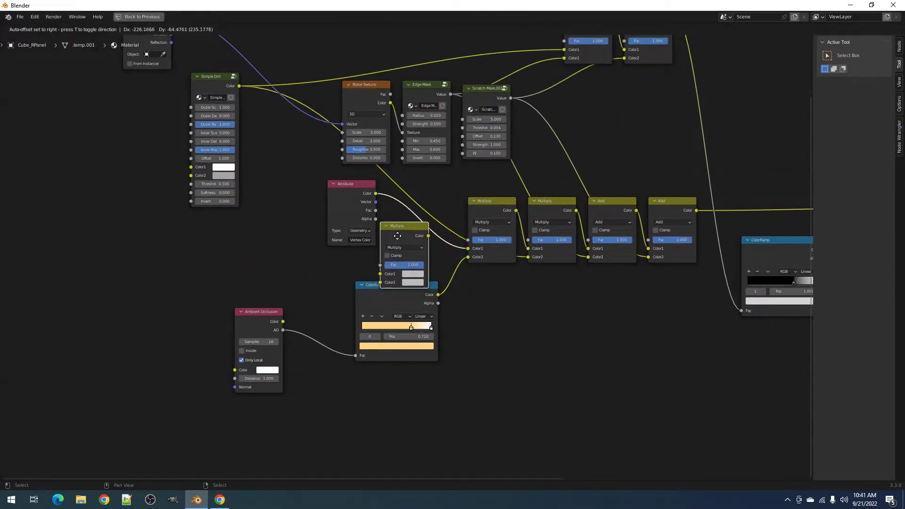
click(397, 234)
drag(330, 207, 293, 201)
drag(265, 320, 295, 325)
- Add a default-settings Ambient Occlusion copy feeding the new Multiply's Color2, then restore the layout
key(shift+d)
click(206, 308)
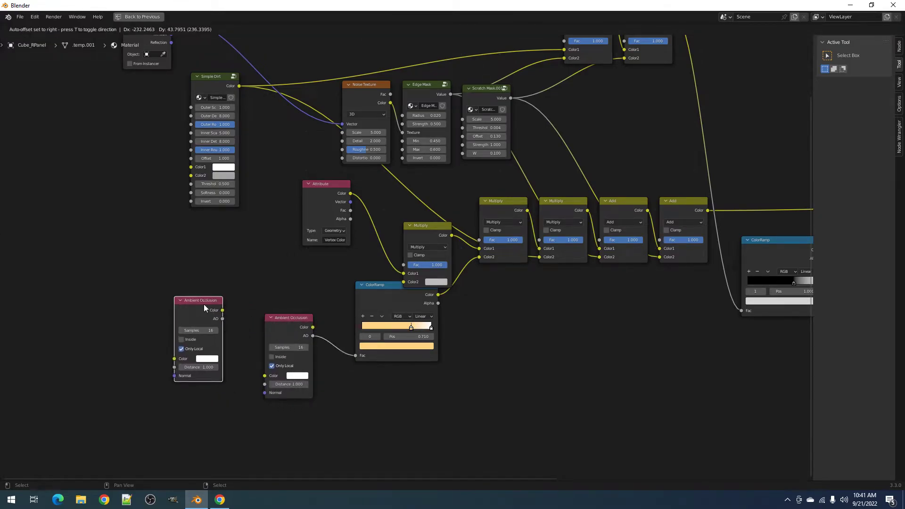
key(BackSpace)
drag(222, 319, 412, 283)
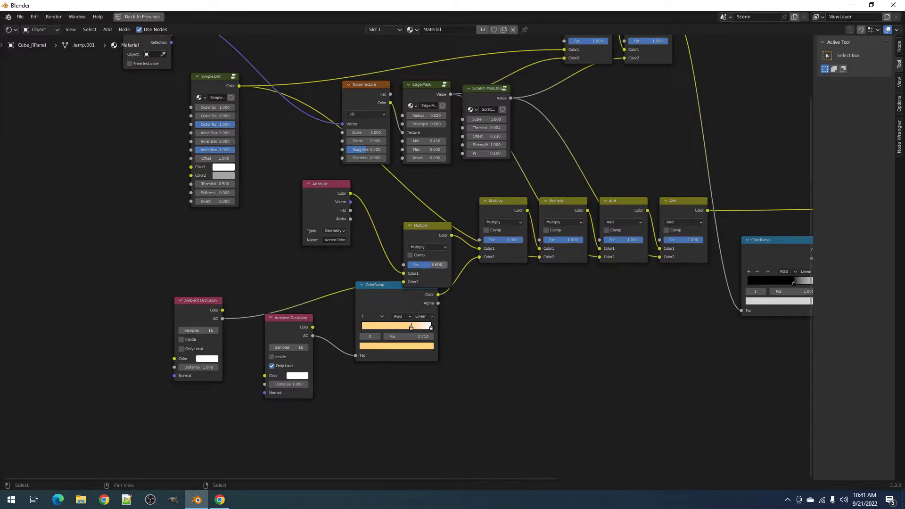
drag(408, 227, 425, 201)
key(ctrl+space)
- Switch to rendered shading, orbit to a low level view, and align the camera to it
key(z)
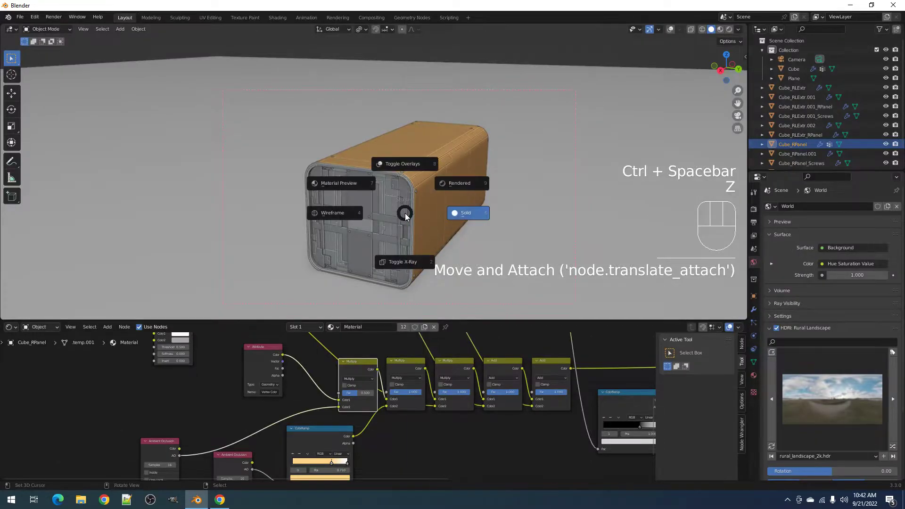
click(450, 188)
scroll(448, 193, down, 2)
middle_drag(447, 216, 437, 255)
key(ctrl+alt+KP_0)
- Expand the Track Lights sidebar's Track and Camera settings, then frame the camera low showing the horizon
key(n)
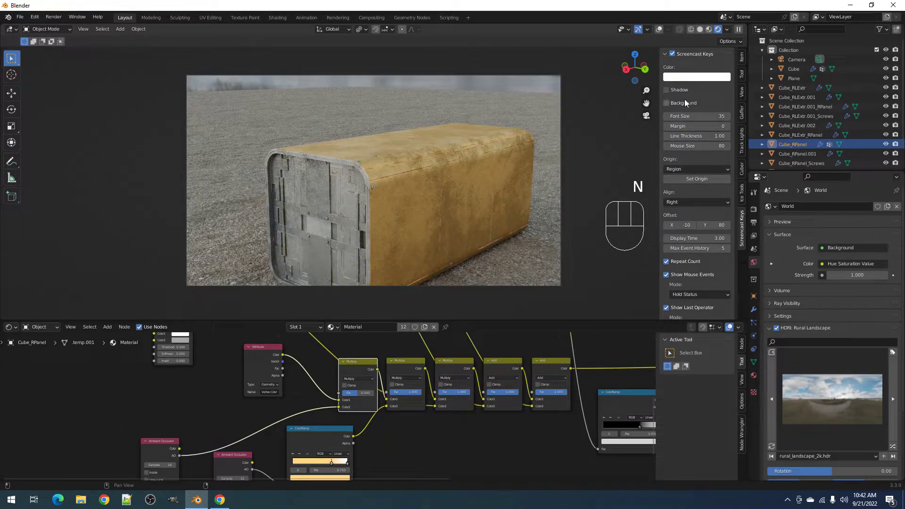
click(743, 150)
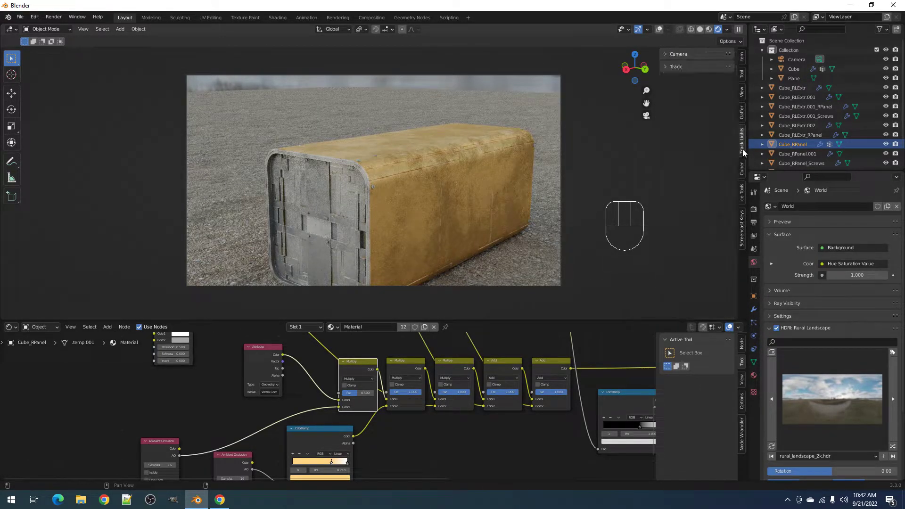
click(742, 168)
click(738, 193)
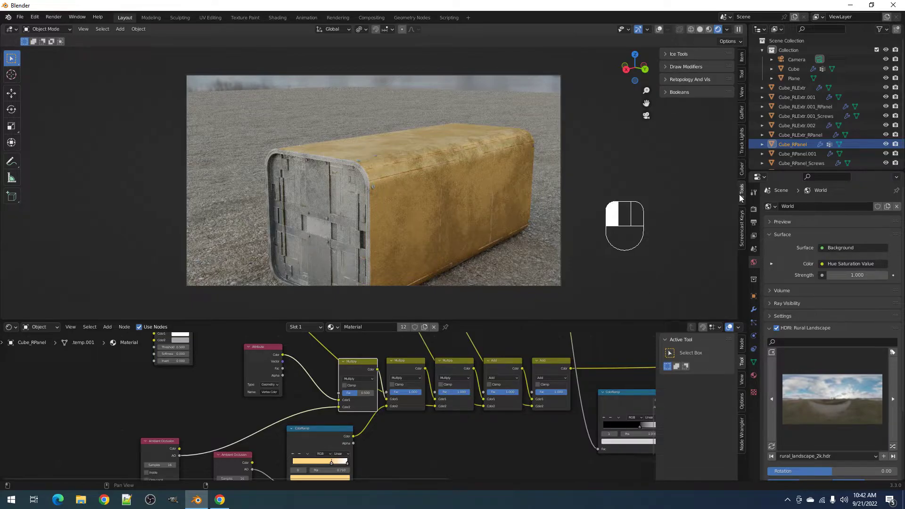
click(744, 145)
click(692, 66)
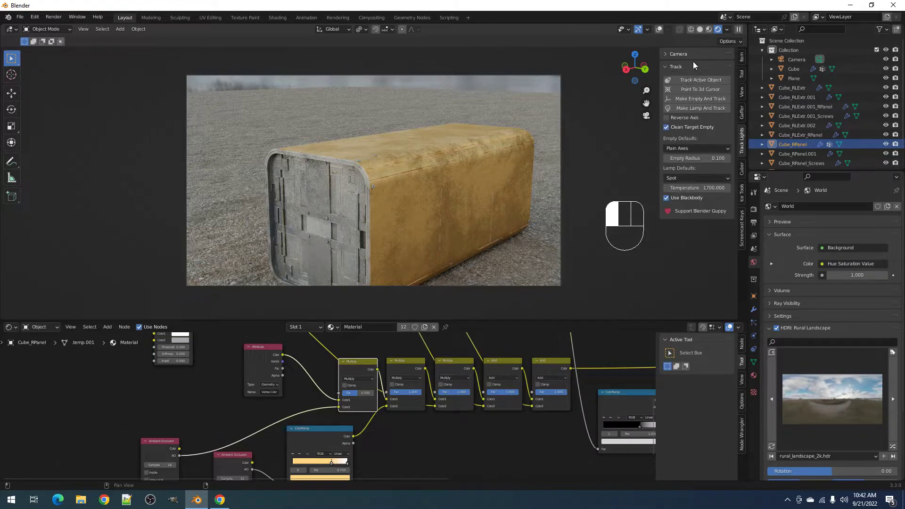
click(683, 55)
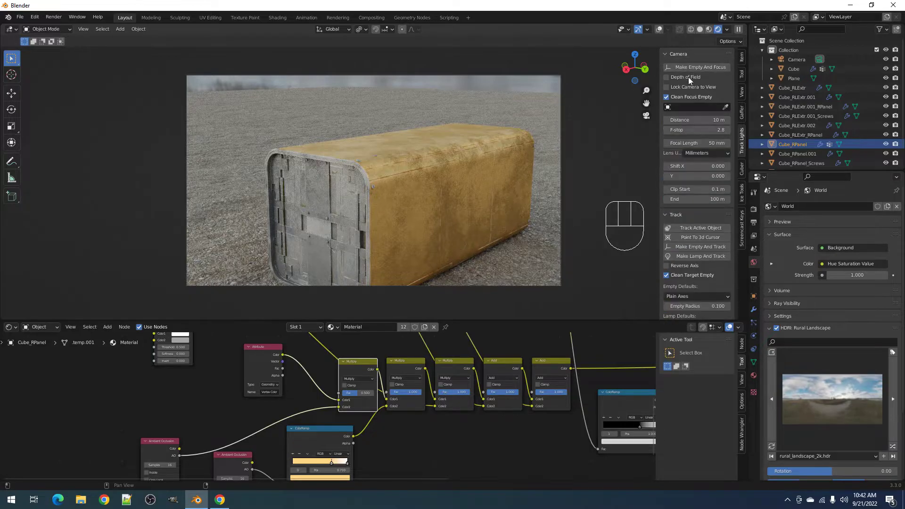
middle_drag(433, 166, 410, 185)
shift+middle_drag(435, 168, 432, 141)
mouse_move(430, 170)
middle_down()
mouse_move(443, 151)
mouse_move(434, 185)
middle_up()
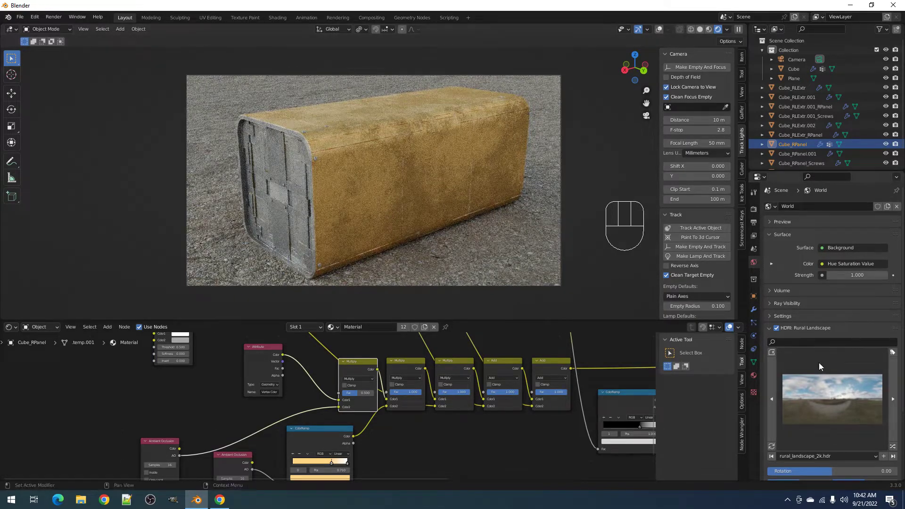
- Light the scene with the Phalzer Forest 01 HDRI, rotated to -80
scroll(819, 366, down, 2)
click(893, 408)
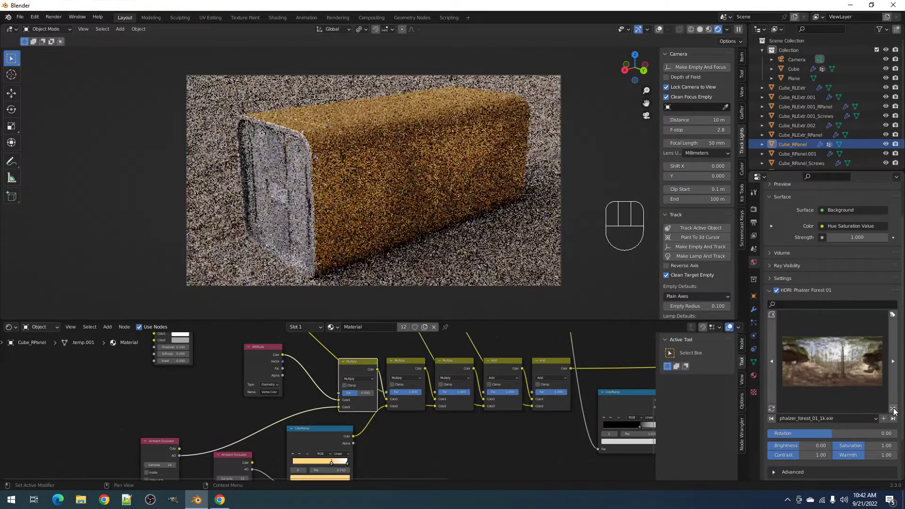
click(893, 409)
click(893, 409)
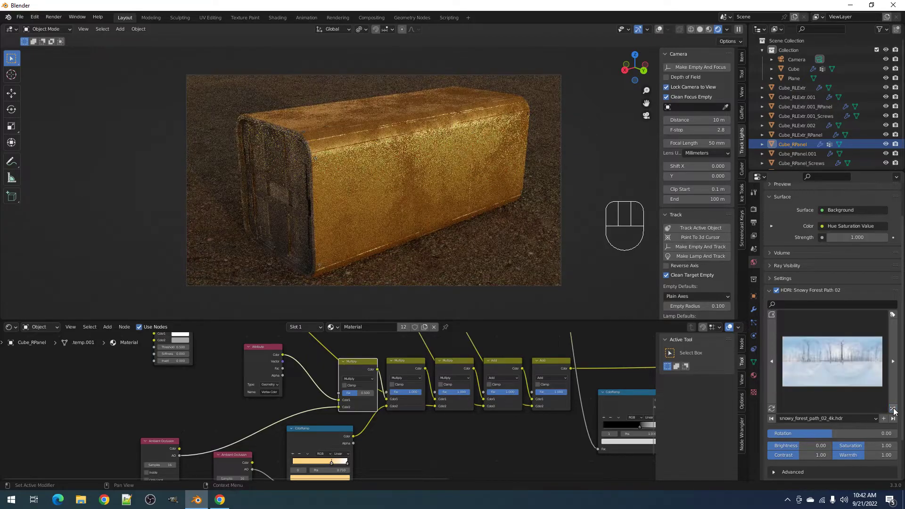
click(893, 409)
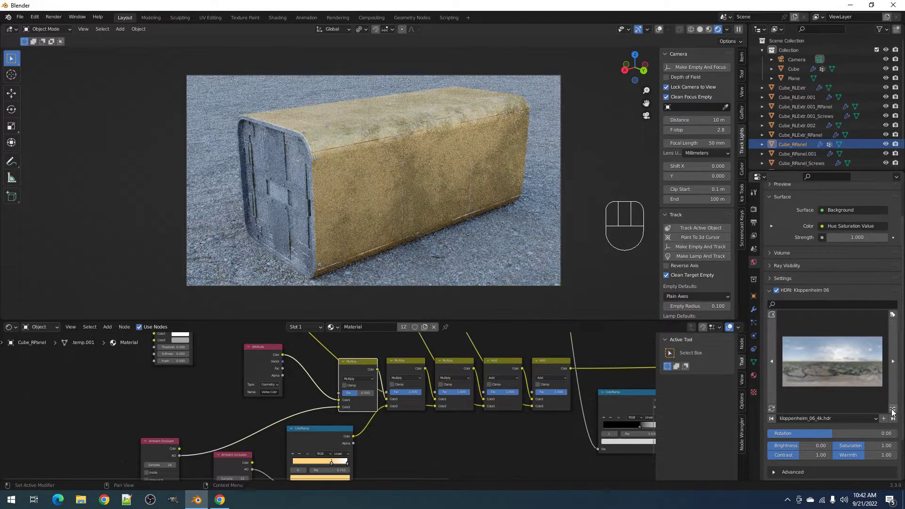
click(843, 363)
click(863, 163)
mouse_move(802, 434)
mouse_down()
mouse_move(872, 433)
mouse_move(803, 433)
mouse_up()
- Save the file as demo.blend in the Blends folder
key(ctrl+s)
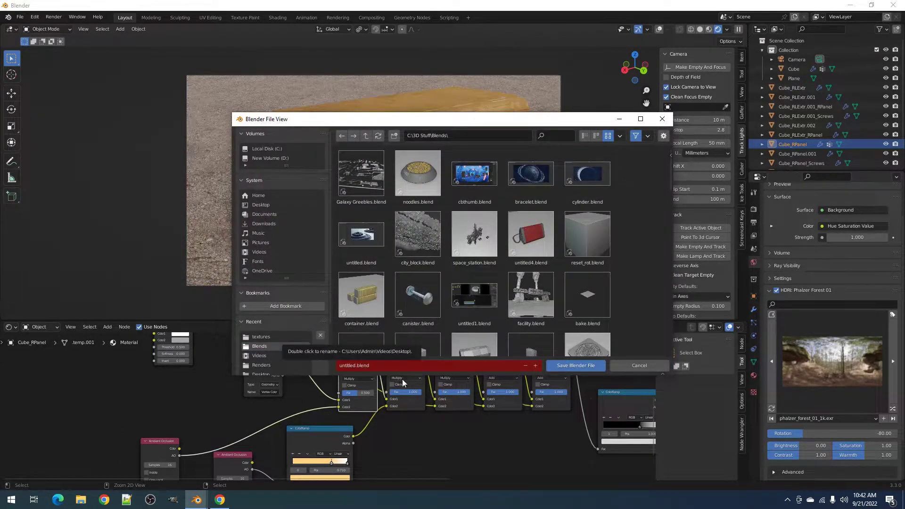
middle_drag(404, 383, 403, 389)
click(387, 369)
text(demo)
key(Return)
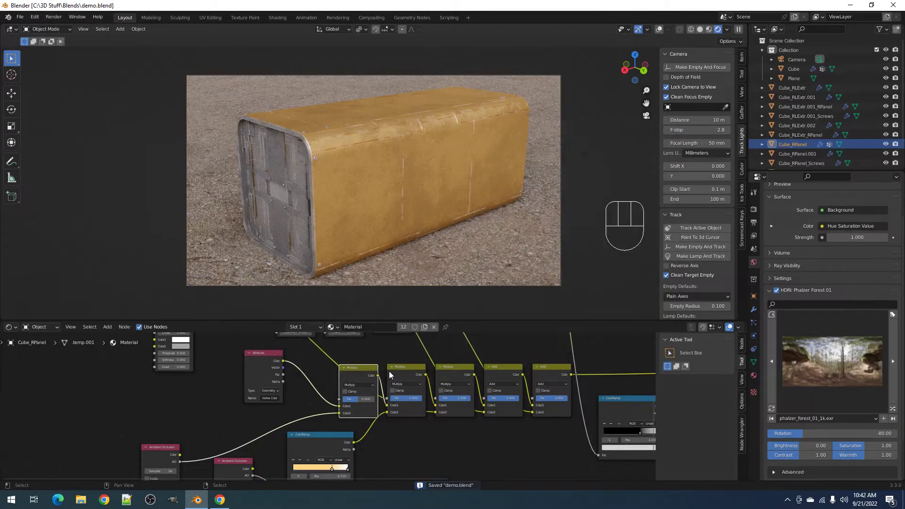
middle_drag(389, 391, 394, 447)
- Rearrange the Noise Texture, Simple Dirt and Attribute nodes in the material graph
scroll(337, 436, up, 3)
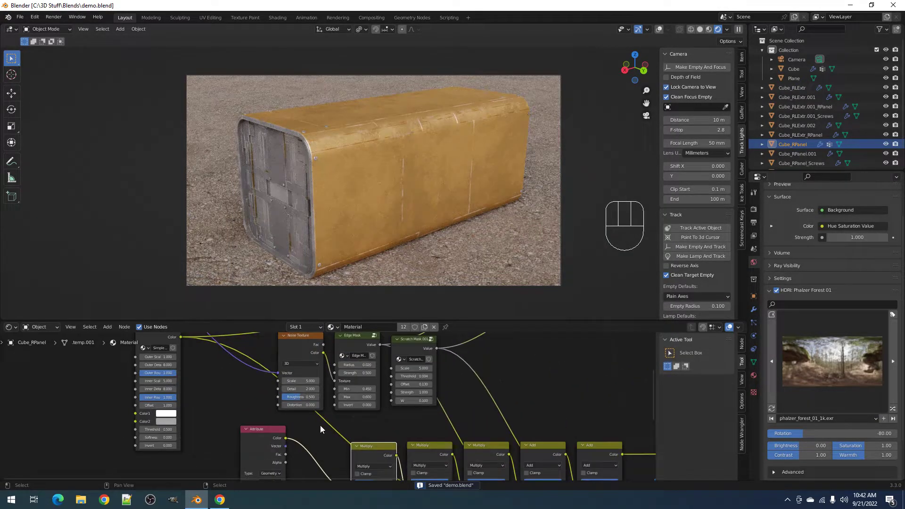
scroll(312, 412, down, 3)
scroll(338, 405, down, 2)
middle_drag(326, 380, 338, 411)
scroll(338, 411, up, 2)
drag(315, 402, 208, 360)
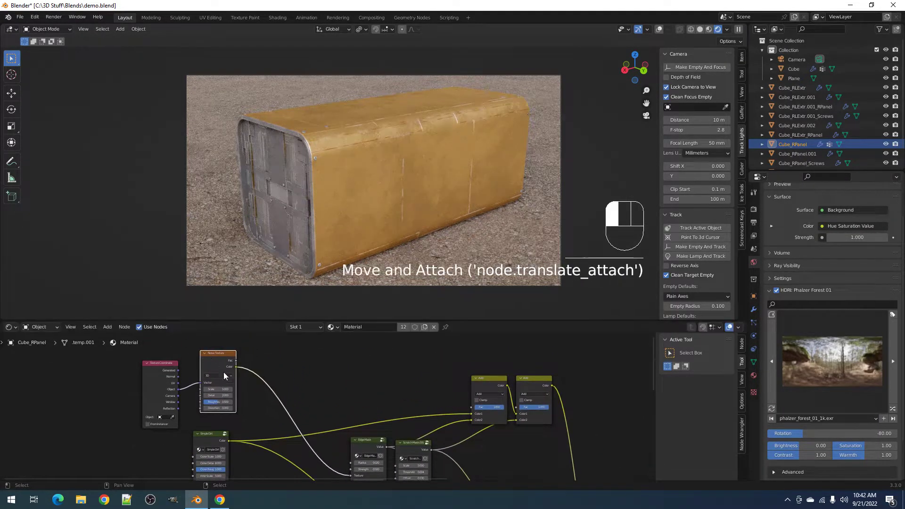
middle_drag(256, 427, 265, 359)
scroll(264, 359, up, 2)
drag(212, 376, 224, 395)
scroll(224, 394, down, 3)
middle_drag(224, 394, 278, 435)
drag(269, 350, 262, 360)
middle_drag(336, 422, 329, 344)
scroll(270, 366, up, 1)
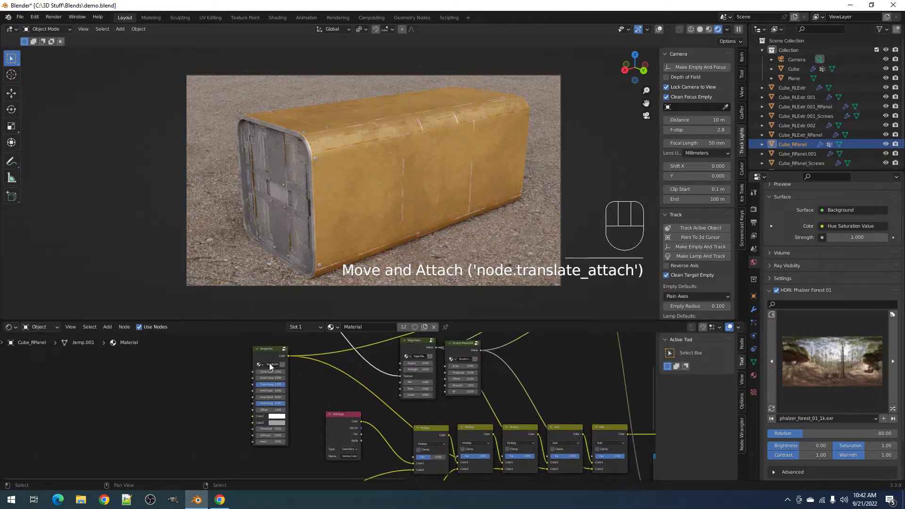
drag(332, 417, 350, 417)
- Darken Simple Dirt's Color2 and check the box's panelled end
scroll(330, 420, up, 2)
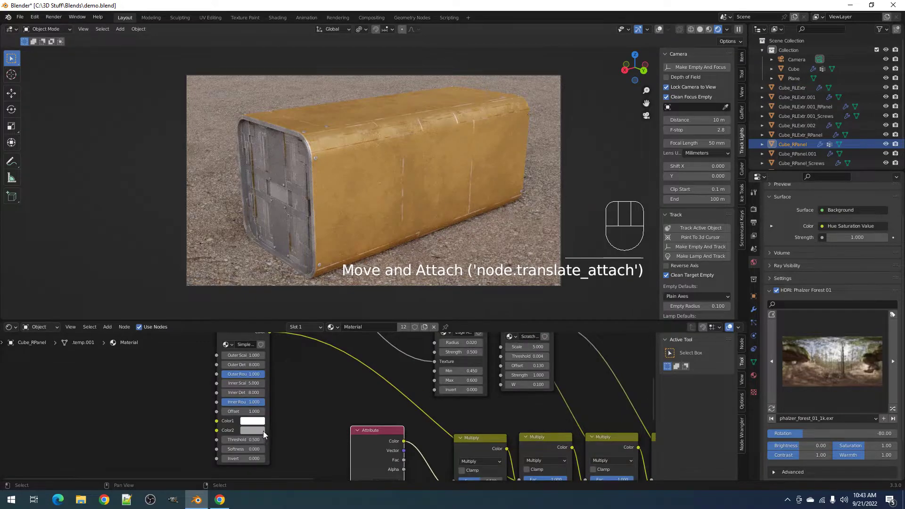
click(263, 430)
mouse_move(314, 329)
mouse_down()
mouse_move(313, 343)
mouse_move(314, 335)
mouse_up()
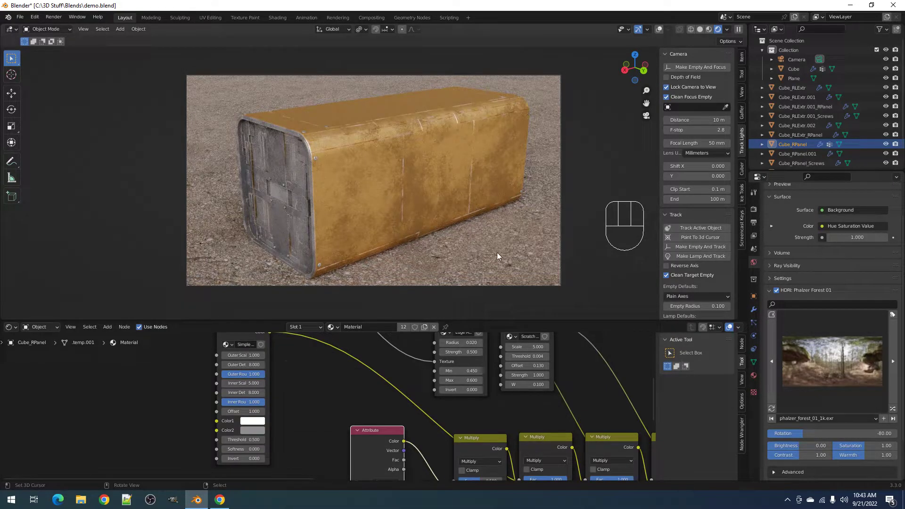
mouse_move(450, 202)
middle_down()
mouse_move(483, 189)
mouse_move(418, 205)
mouse_move(430, 206)
mouse_move(374, 197)
mouse_move(479, 195)
mouse_move(440, 210)
mouse_move(457, 211)
middle_up()
middle_drag(457, 212, 456, 208)
shift+middle_drag(456, 208, 451, 208)
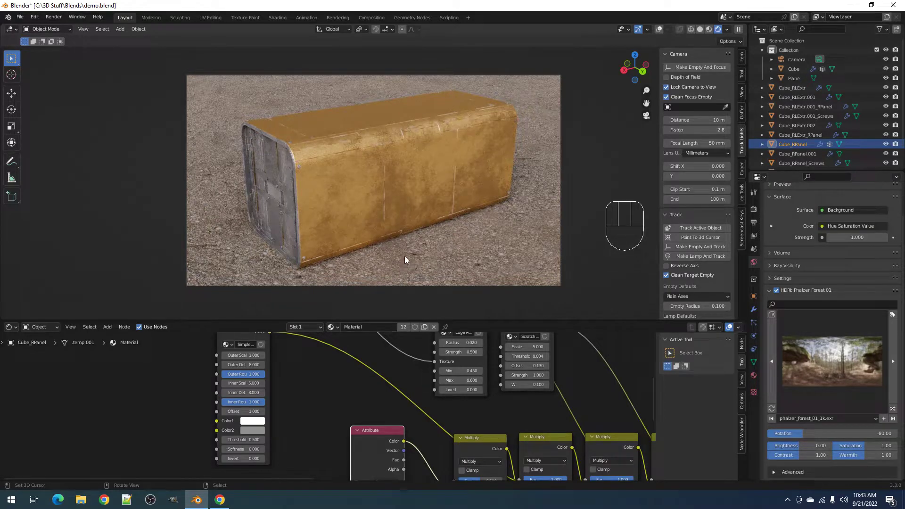
- Move the Attribute node further left and switch the viewport to solid shading
scroll(388, 411, down, 4)
middle_drag(394, 416, 373, 383)
scroll(369, 387, up, 5)
drag(359, 395, 254, 392)
key(shift+a)
key(z)
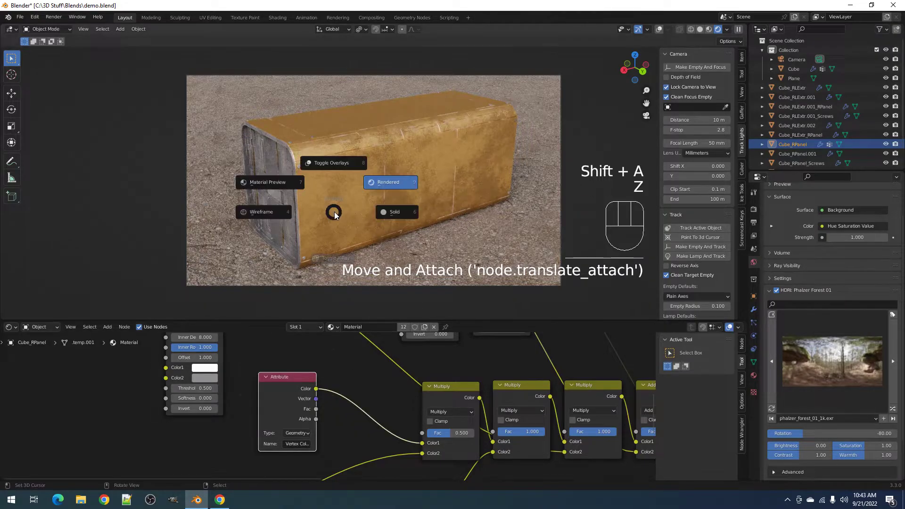
click(396, 211)
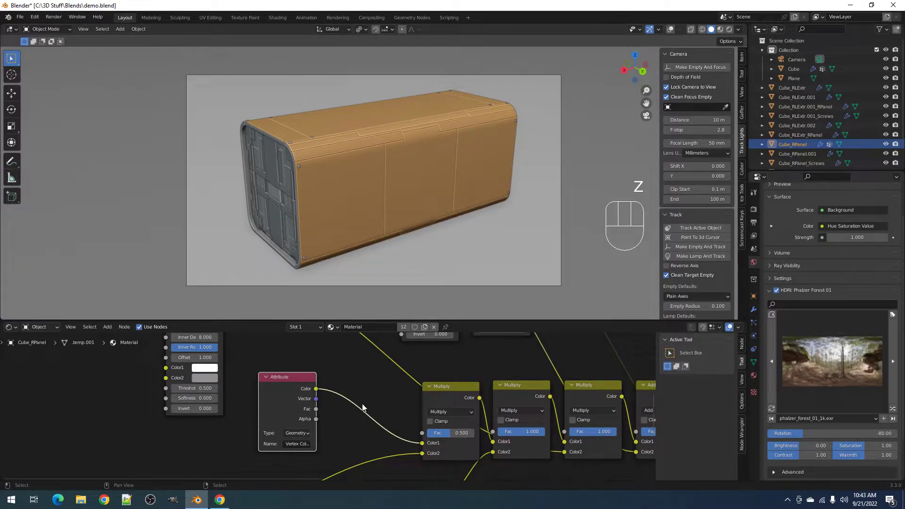
- Insert a Hue Saturation Value node between Attribute and Multiply, previewing in rendered shading
key(shift+a)
mouse_move(358, 400)
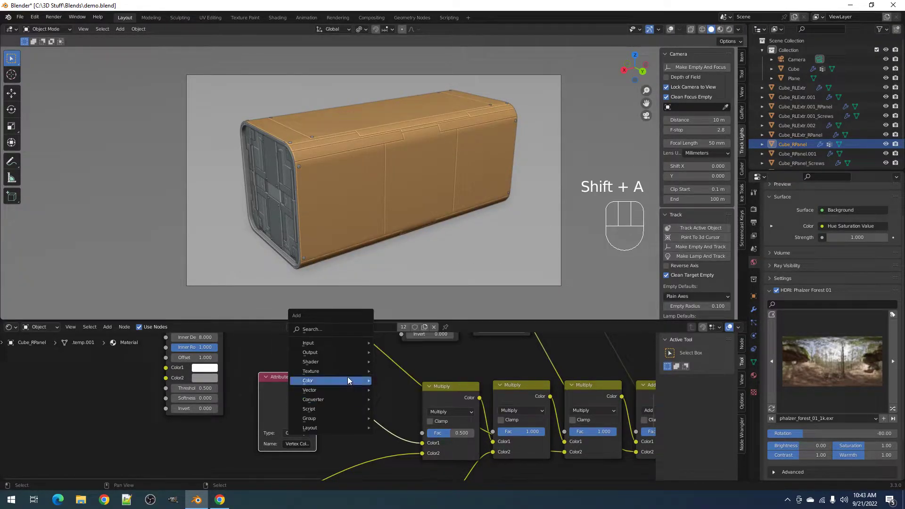
mouse_move(348, 380)
click(411, 399)
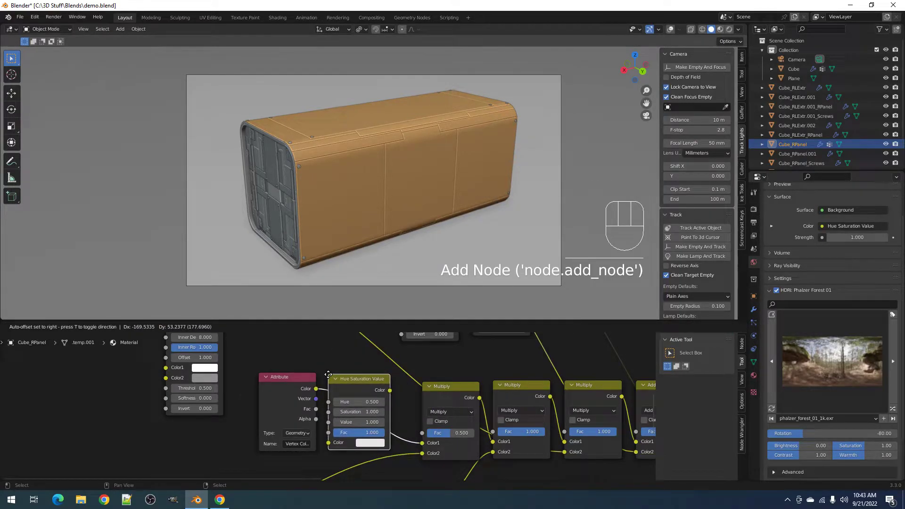
click(349, 375)
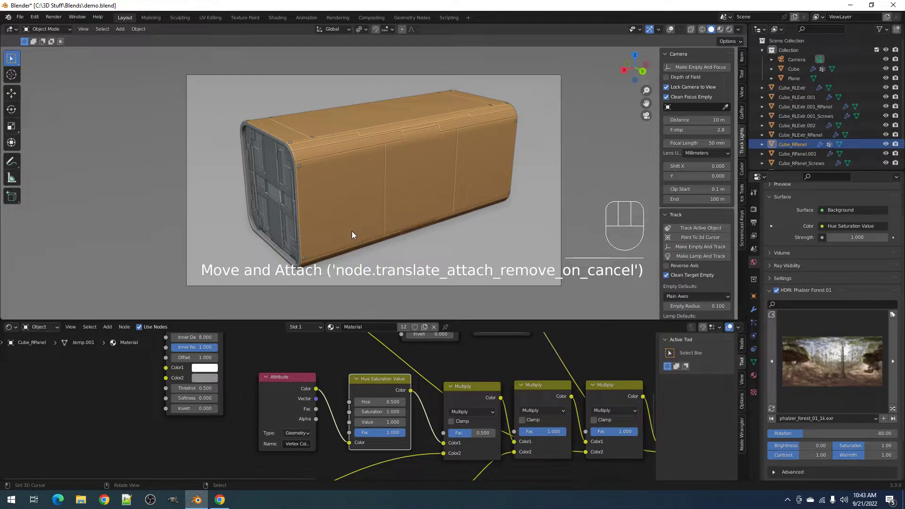
key(z)
click(353, 186)
- Raise the node's Saturation from 0.6 through 0.7 to 0.8
double_click(389, 412)
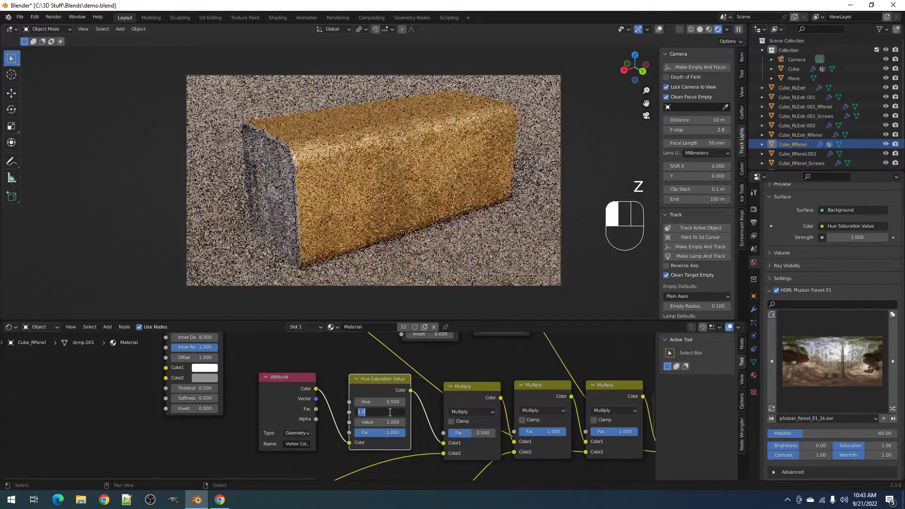
key(Return)
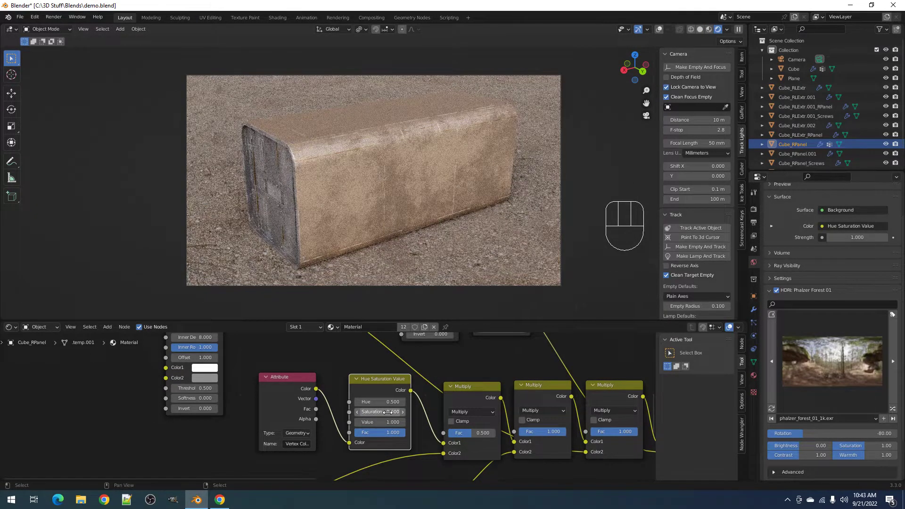
click(388, 412)
text(.)
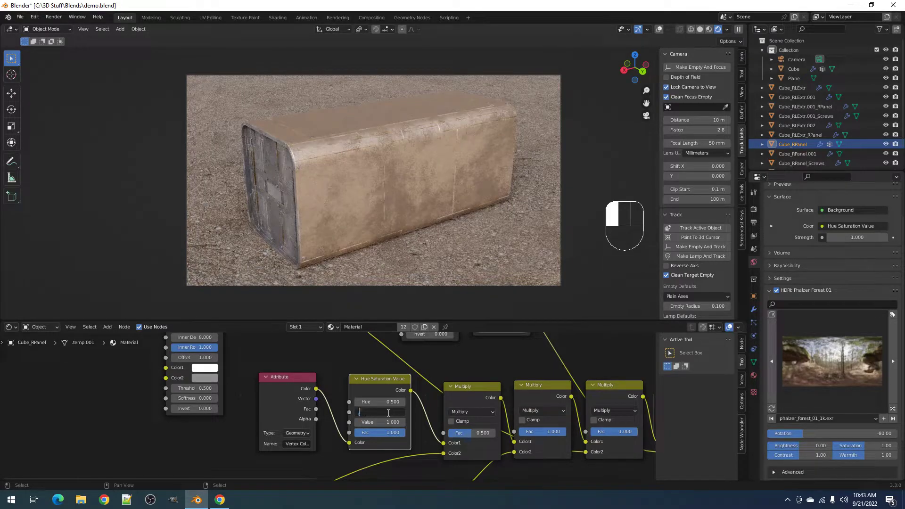
text(7)
key(Return)
click(388, 412)
key(Return)
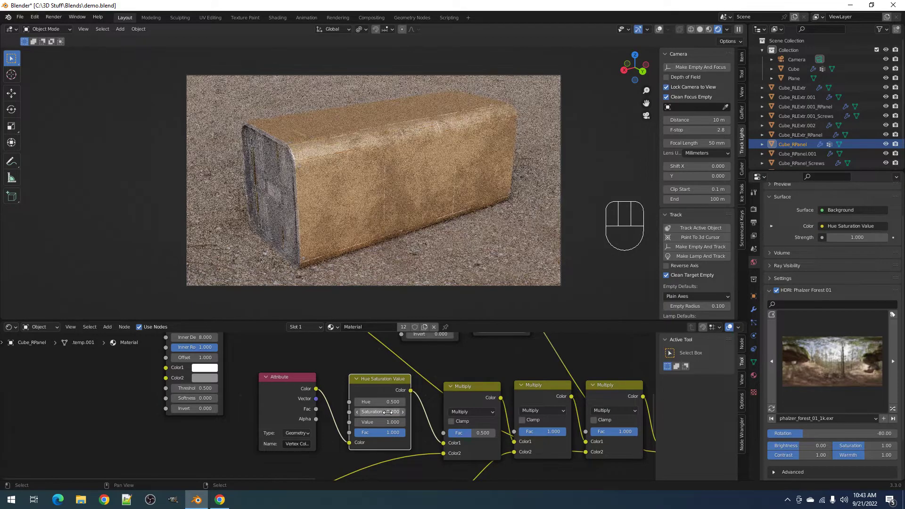
- Try a Value of 0.6, then settle on 0.9 to brighten the orange
click(389, 423)
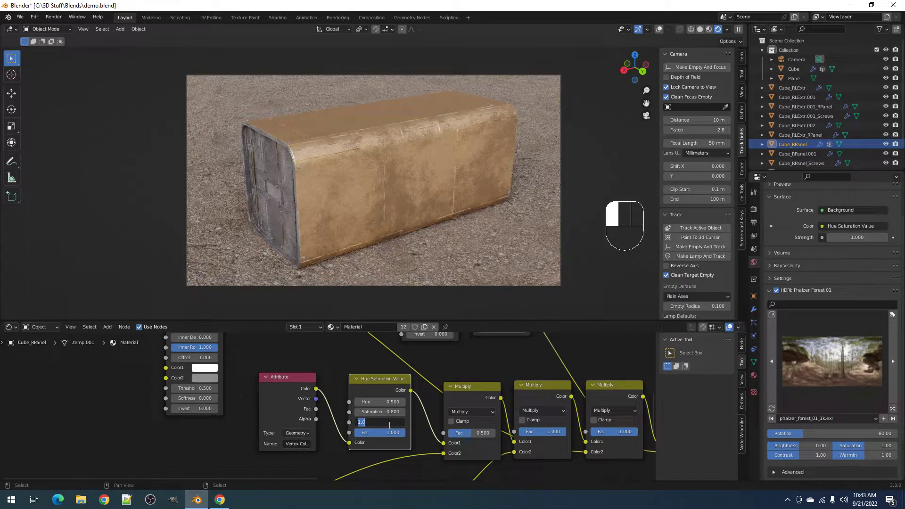
key(Return)
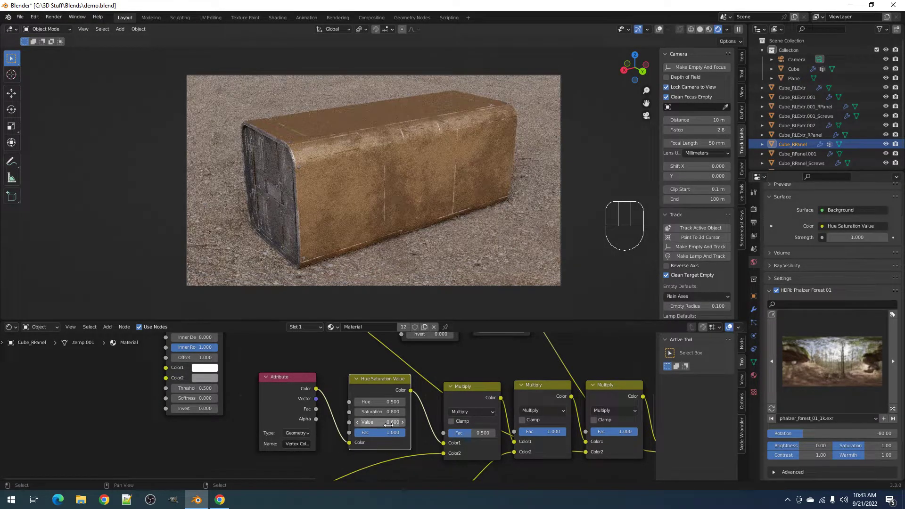
click(388, 425)
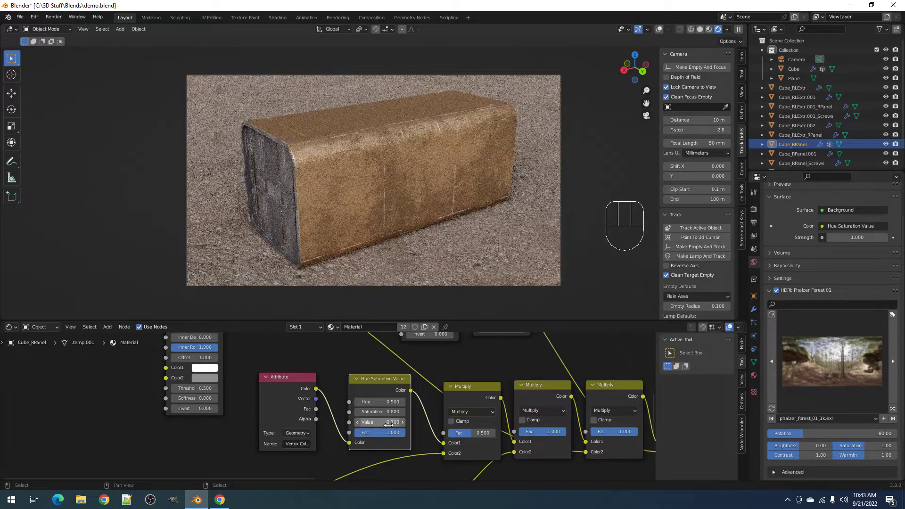
click(389, 422)
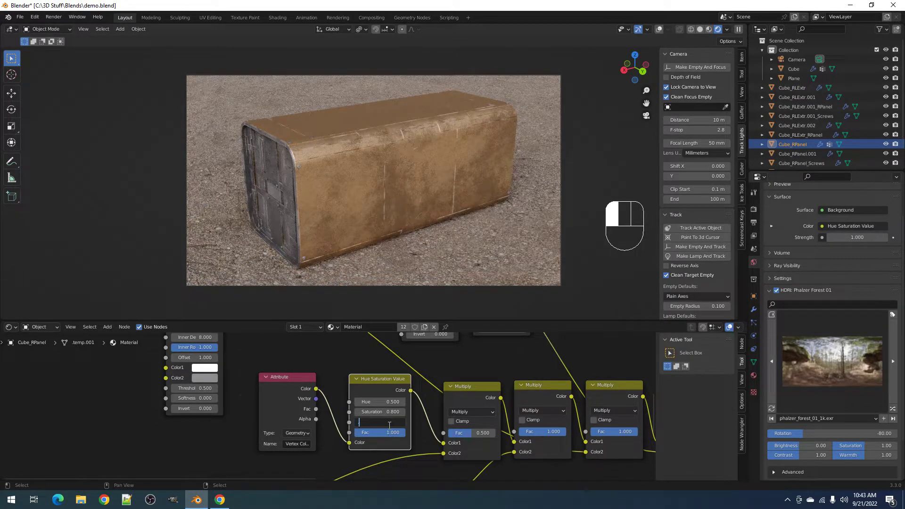
text(0.9)
key(Return)
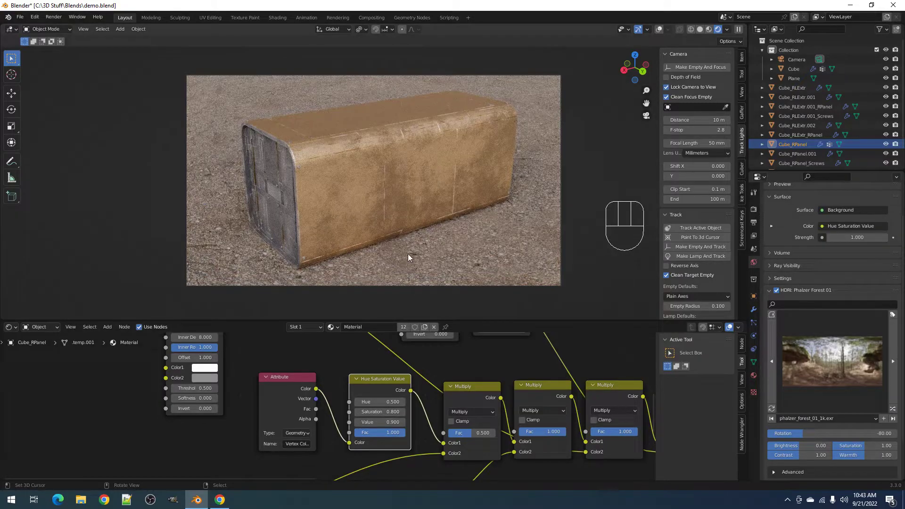
mouse_move(408, 244)
middle_down()
mouse_move(431, 233)
mouse_move(419, 233)
middle_up()
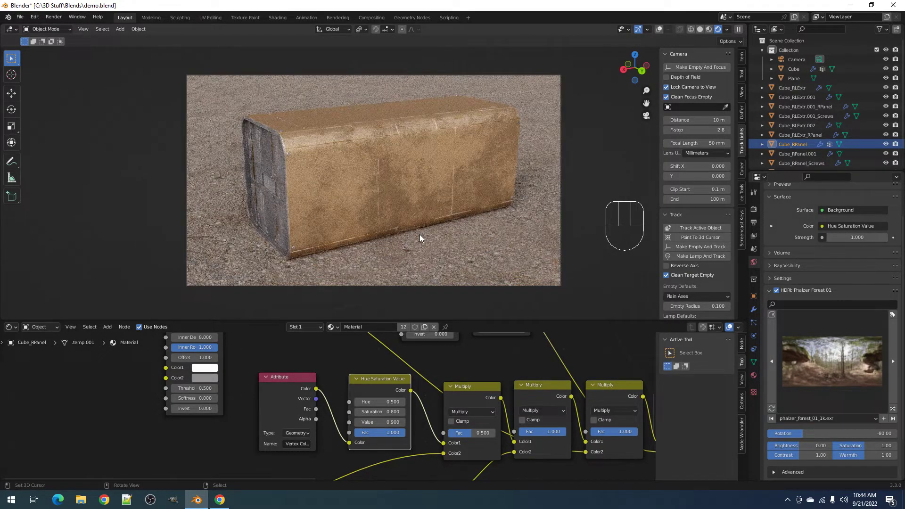
scroll(488, 385, down, 5)
- Slide the mask ColorRamp's black stop right to rebalance the wear
middle_drag(607, 428, 386, 398)
middle_drag(552, 418, 512, 409)
scroll(436, 414, up, 2)
click(394, 410)
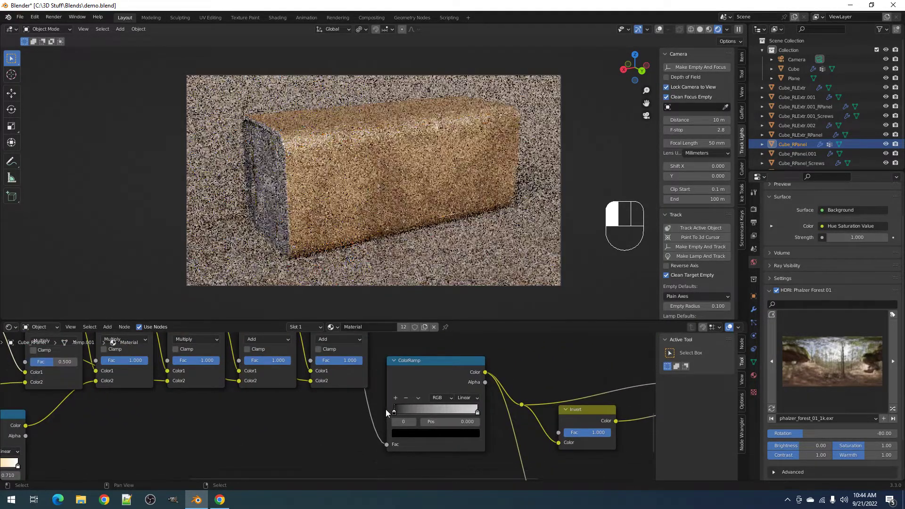
drag(386, 410, 478, 411)
scroll(452, 227, up, 6)
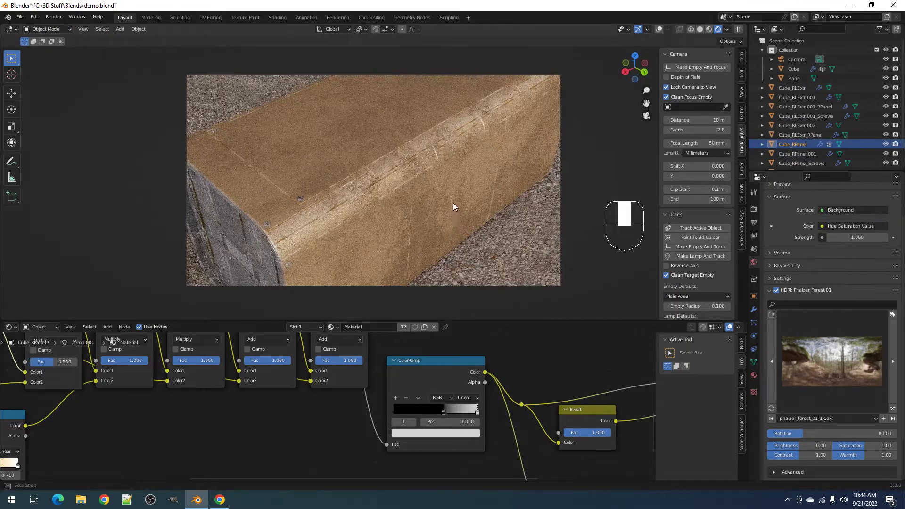
middle_drag(453, 203, 454, 190)
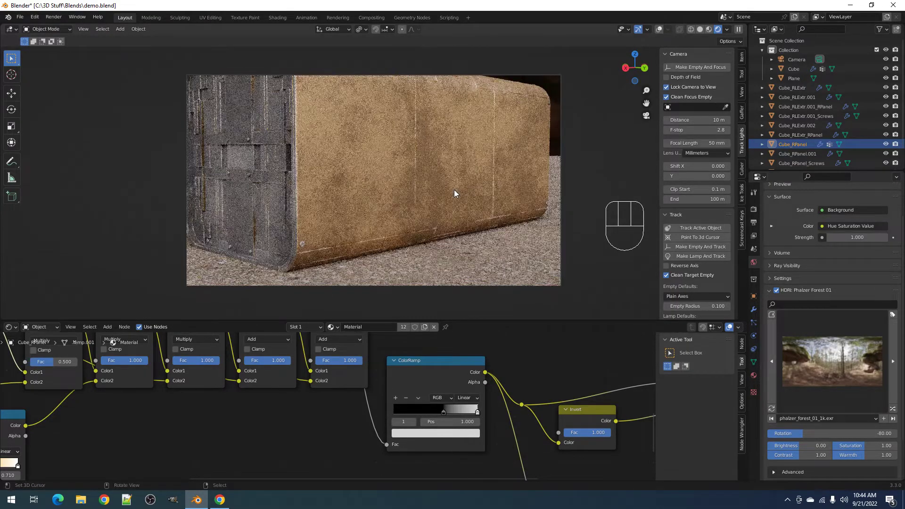
scroll(454, 190, down, 3)
middle_drag(454, 190, 459, 208)
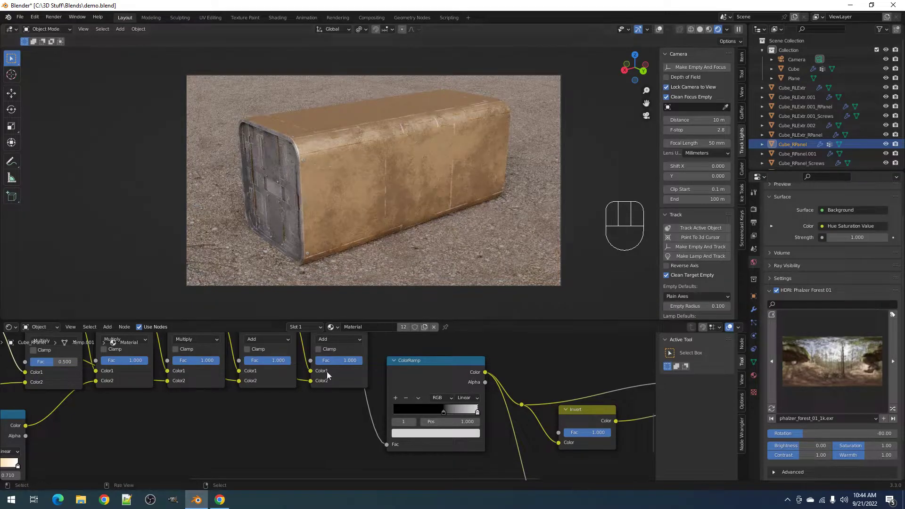
scroll(129, 427, down, 7)
- Set the Multiply node's Fac to 1.0
middle_drag(129, 427, 376, 447)
scroll(366, 424, up, 7)
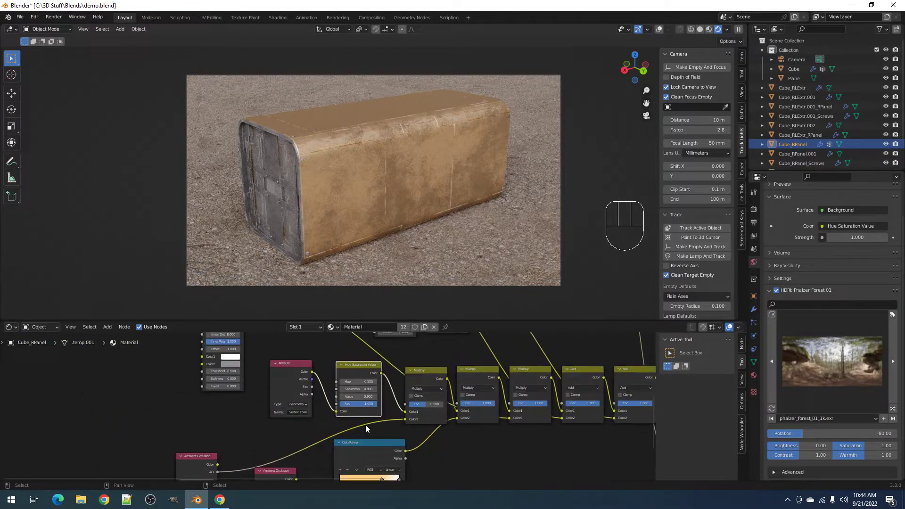
mouse_move(449, 403)
mouse_down()
mouse_move(478, 403)
mouse_move(460, 403)
mouse_up()
middle_drag(456, 413, 441, 362)
middle_drag(446, 175, 398, 213)
scroll(413, 400, down, 3)
middle_drag(413, 400, 388, 356)
middle_drag(351, 189, 418, 186)
middle_drag(333, 370, 375, 430)
scroll(198, 377, up, 1)
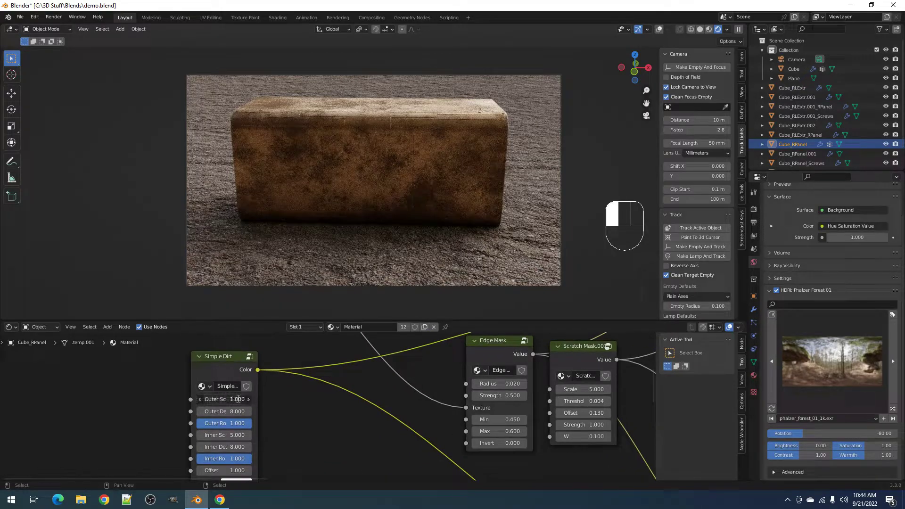
- Set the Simple Dirt Outer Scale to 0.5
text(0.5)
key(Return)
middle_drag(283, 276, 260, 244)
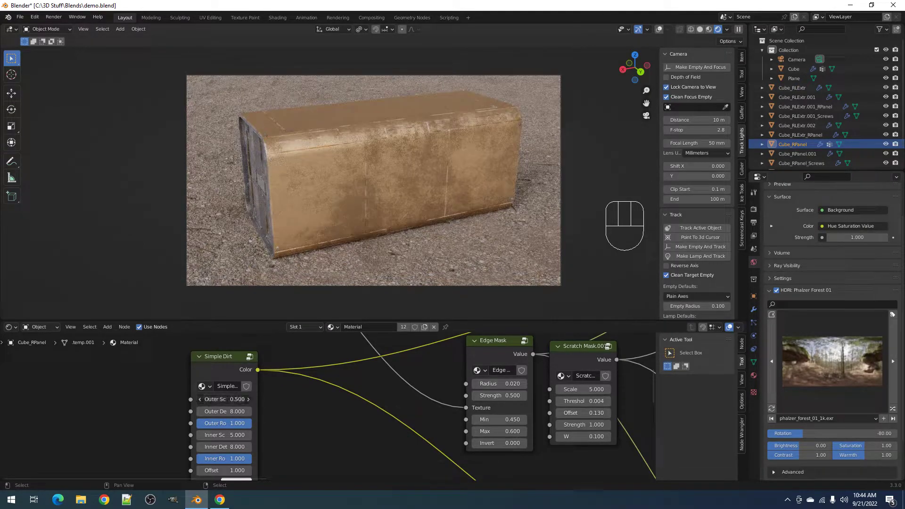
key(Return)
- Set the Simple Dirt Threshold to 0.49, after trying 0.48
middle_drag(289, 441, 329, 370)
scroll(285, 415, up, 2)
middle_drag(285, 414, 337, 370)
click(302, 400)
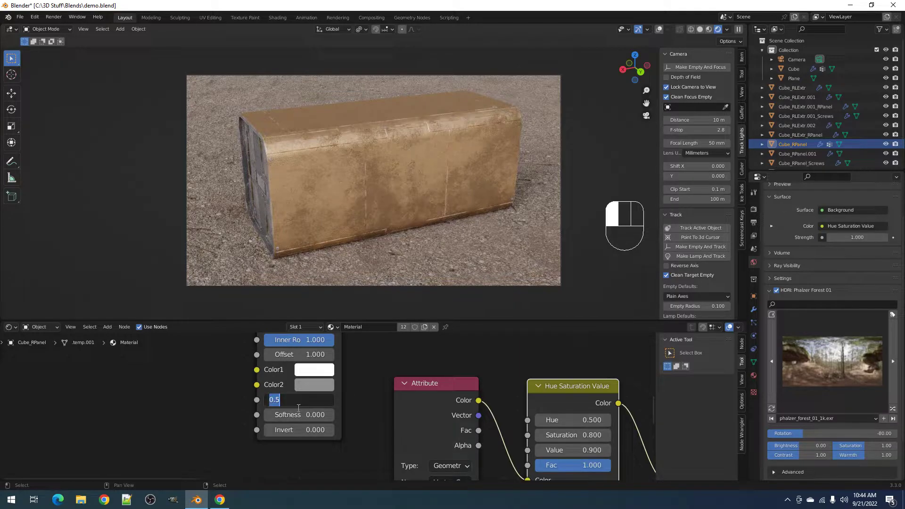
text(.48)
key(Return)
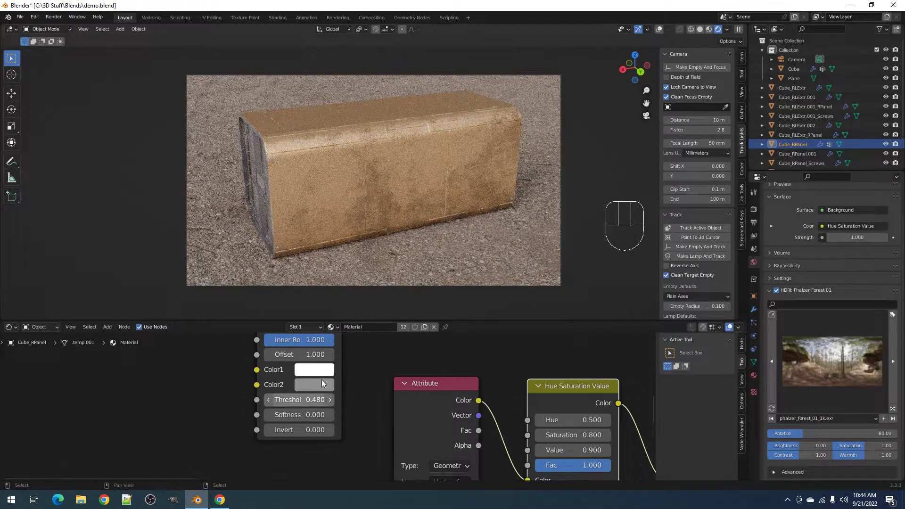
mouse_move(393, 224)
middle_down()
mouse_move(516, 214)
mouse_move(395, 220)
middle_up()
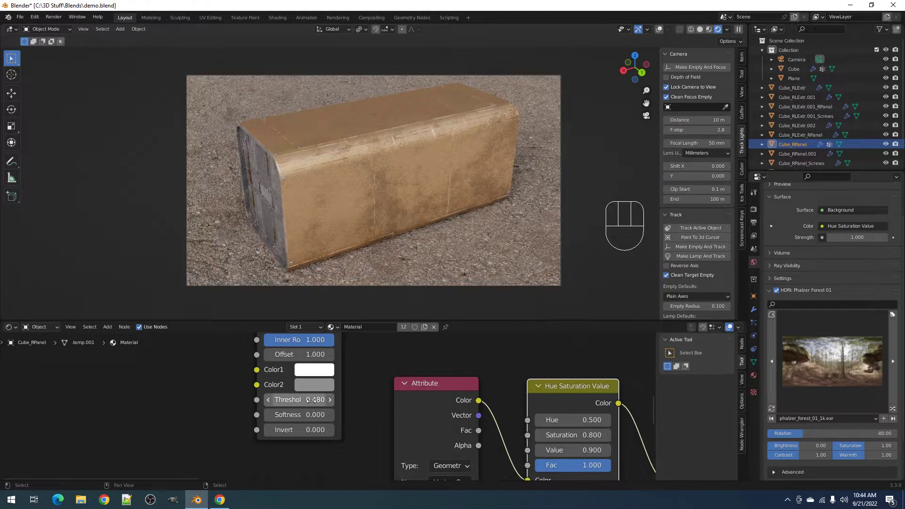
click(311, 400)
key(Return)
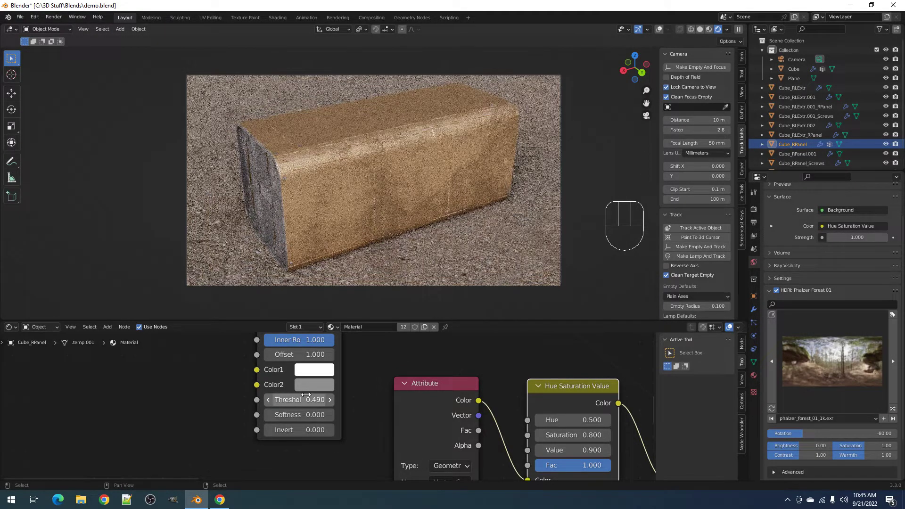
- Raise the Simple Dirt Offset from 1.2 through 2 to 3.2
click(304, 356)
text(1.2)
key(Return)
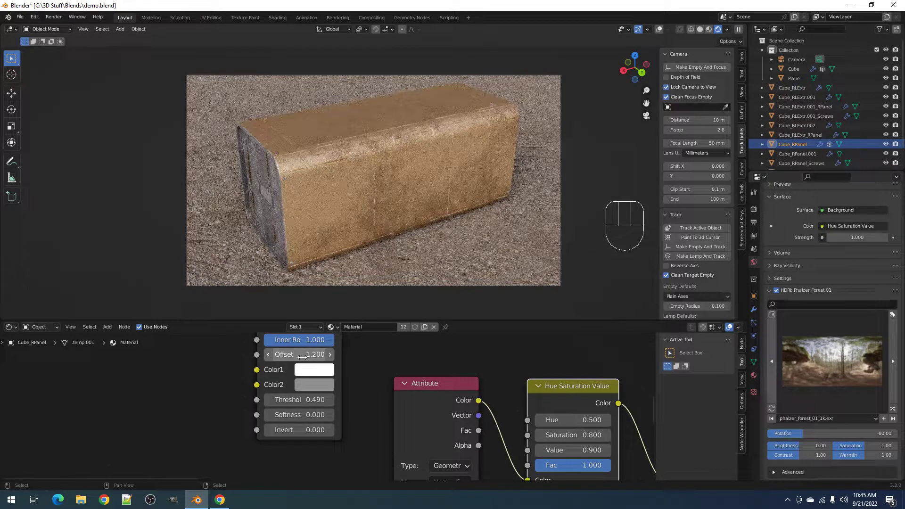
click(305, 354)
text(2)
key(Return)
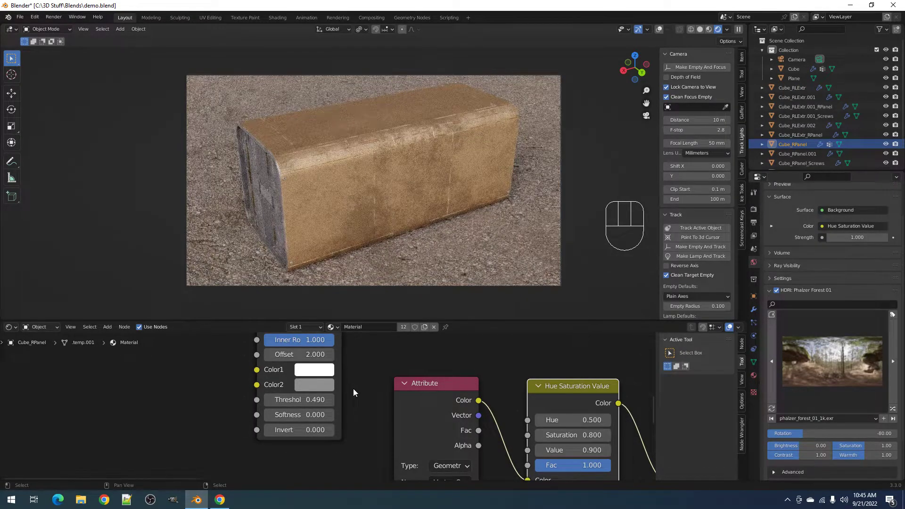
mouse_move(309, 356)
mouse_down()
mouse_move(348, 356)
mouse_move(316, 356)
mouse_up()
middle_drag(421, 225, 451, 213)
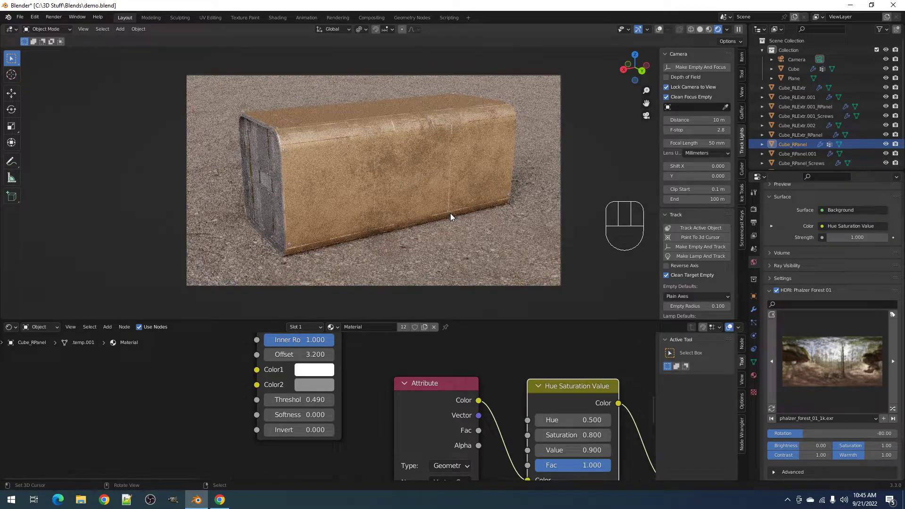
middle_drag(510, 227, 403, 217)
- Show a solid-shaded, straight-on orthographic side view with the render border cleared
key(z)
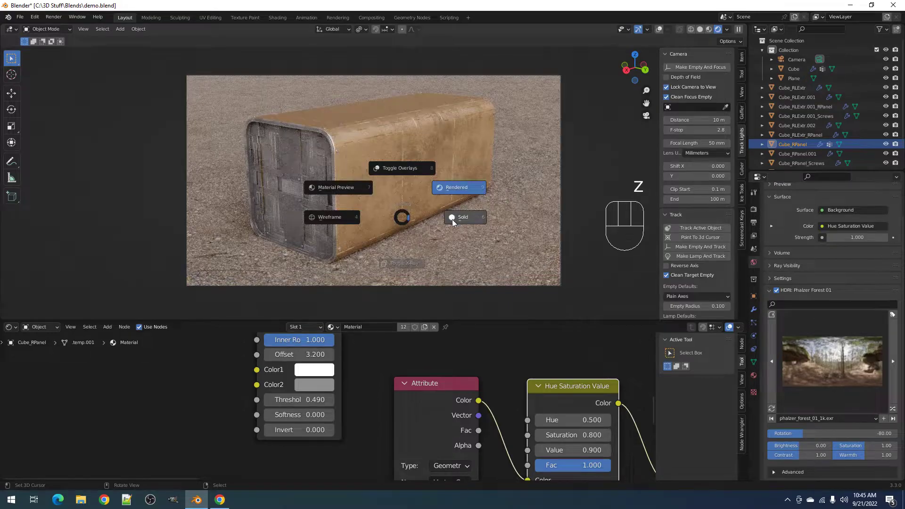
click(463, 217)
key(KP_0)
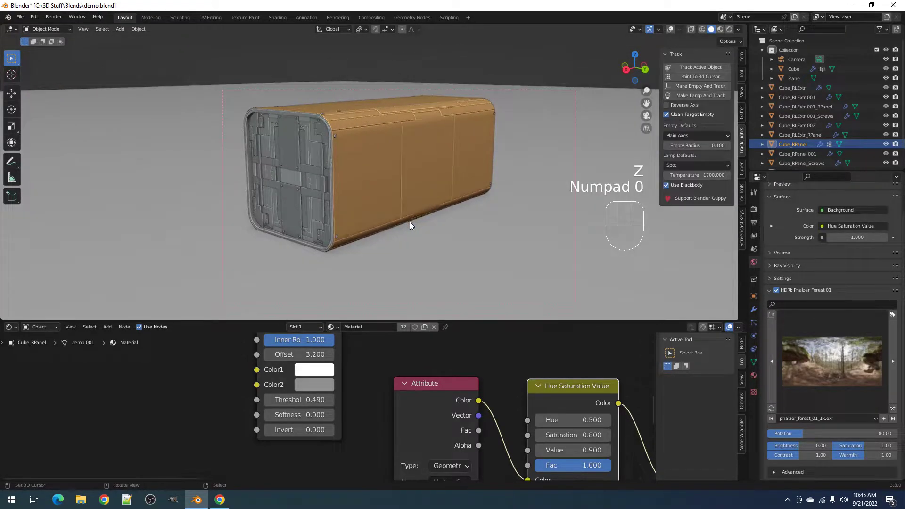
alt+middle_drag(379, 208, 383, 161)
scroll(328, 141, down, 2)
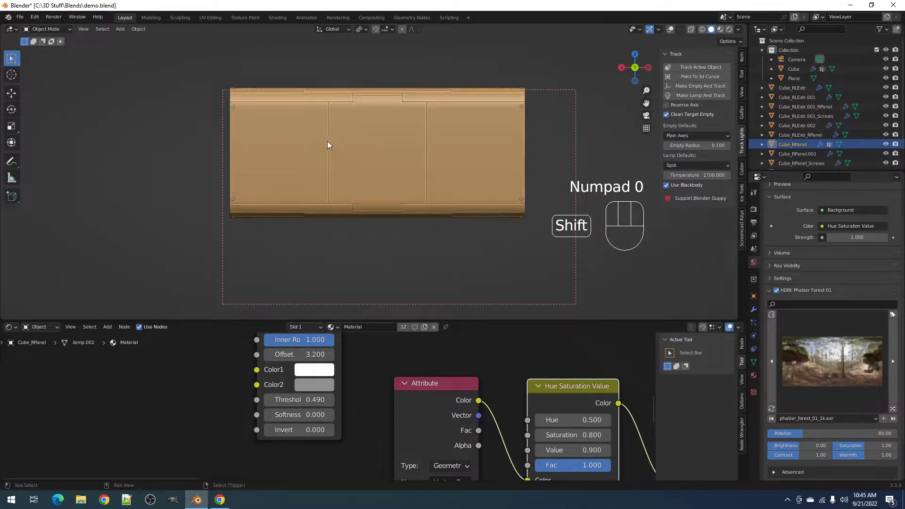
shift+middle_drag(327, 141, 383, 173)
scroll(383, 173, up, 1)
key(ctrl+alt+b)
mouse_move(339, 407)
middle_down()
mouse_move(338, 387)
mouse_move(343, 409)
middle_up()
scroll(343, 408, up, 1)
scroll(271, 157, up, 2)
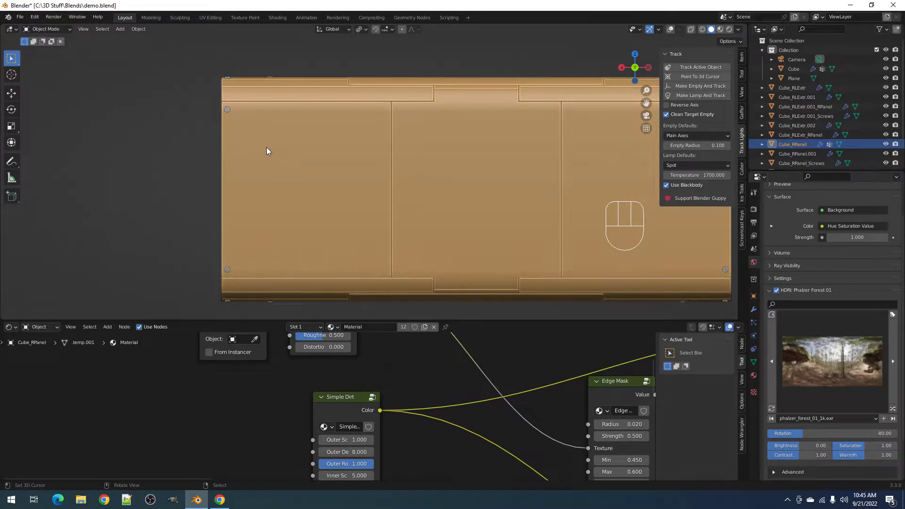
shift+middle_drag(434, 164, 392, 163)
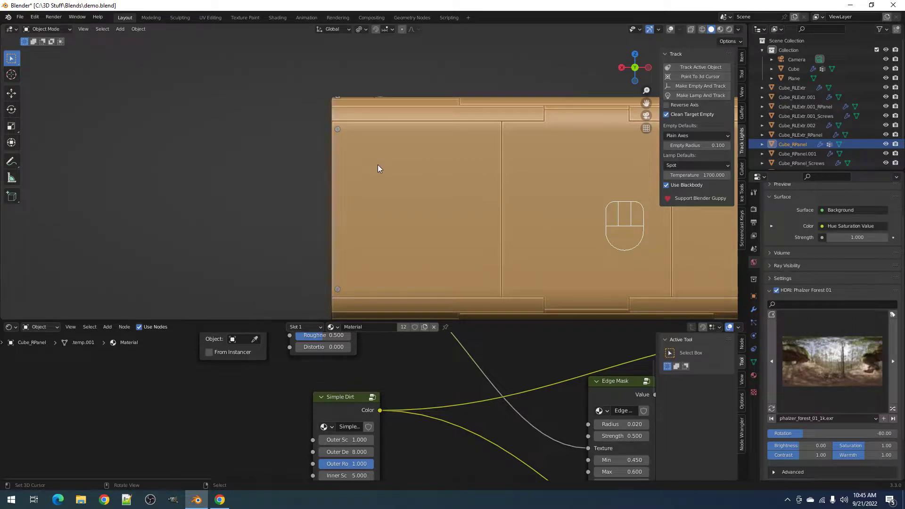
- Add and then delete a text object, and turn viewport overlays back on
key(shift+a)
mouse_move(378, 165)
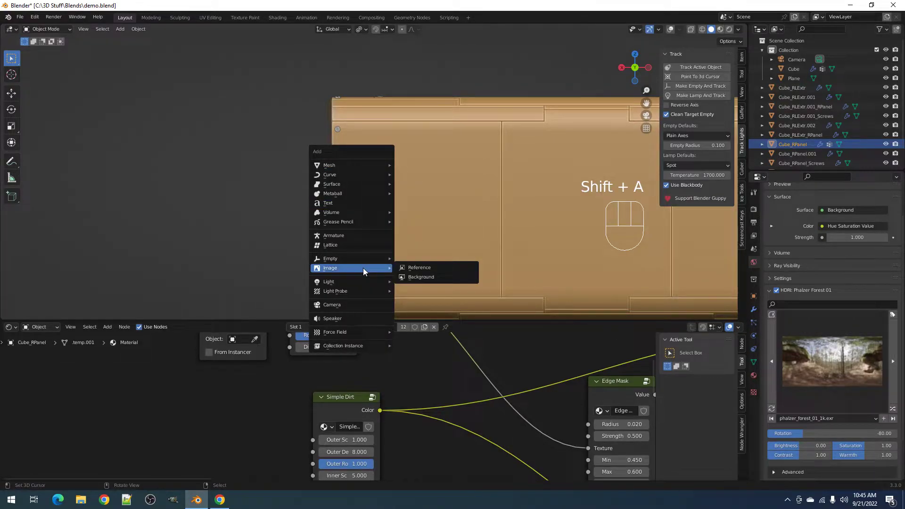
mouse_move(358, 281)
click(341, 204)
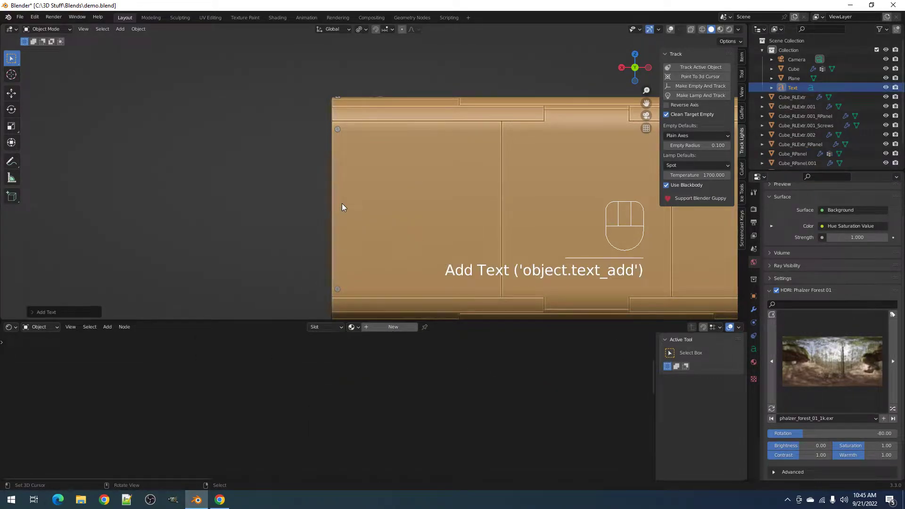
key(F9)
scroll(432, 166, down, 6)
scroll(481, 130, down, 4)
scroll(491, 123, up, 4)
key(x)
click(483, 127)
scroll(455, 172, up, 4)
scroll(419, 169, up, 5)
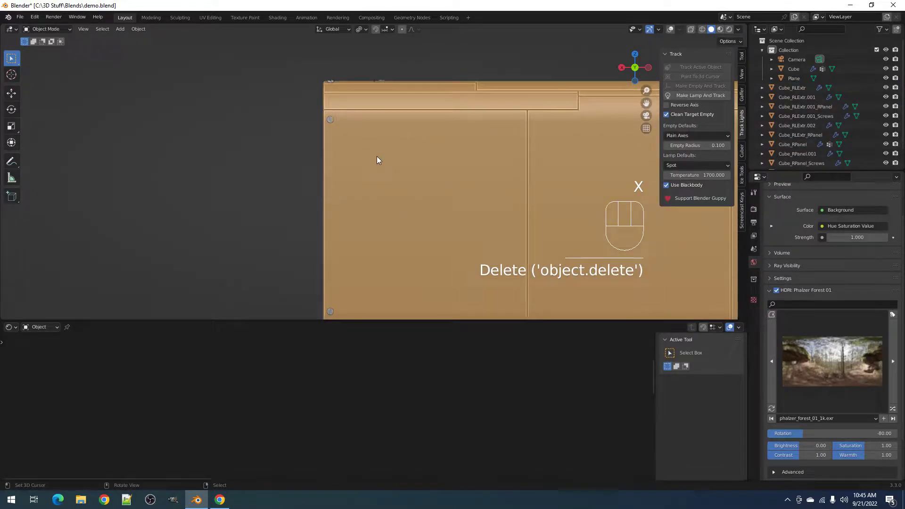
key(shift+alt+z)
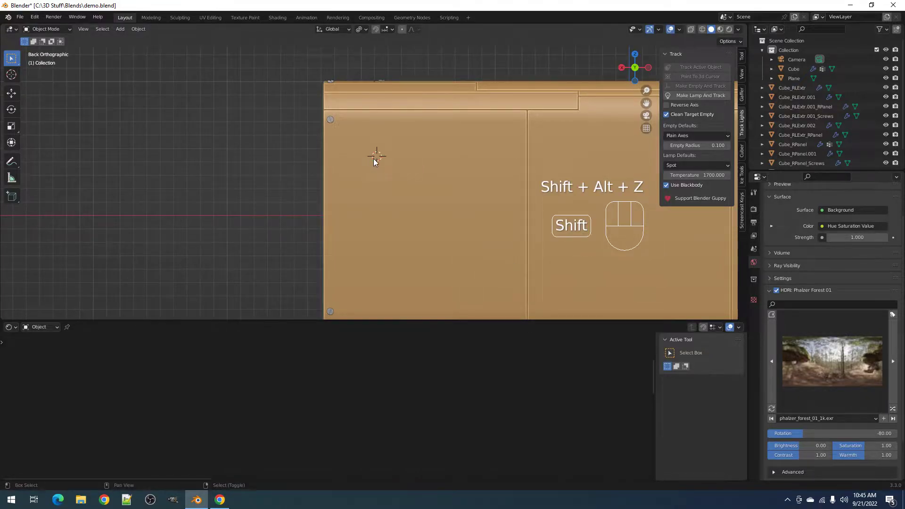
- Add a text object aligned to view, scale it down and rotate it 90°
key(shift+a)
click(374, 159)
key(F9)
click(475, 184)
click(473, 213)
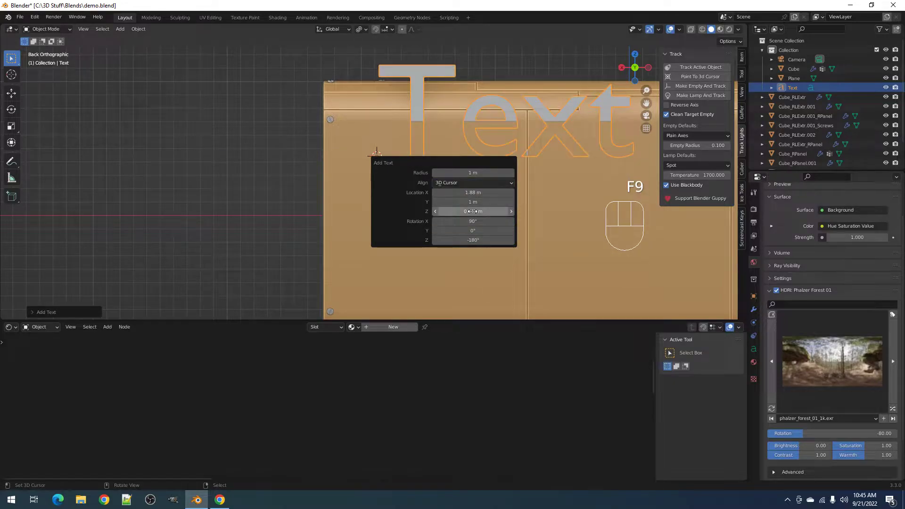
key(s)
click(425, 140)
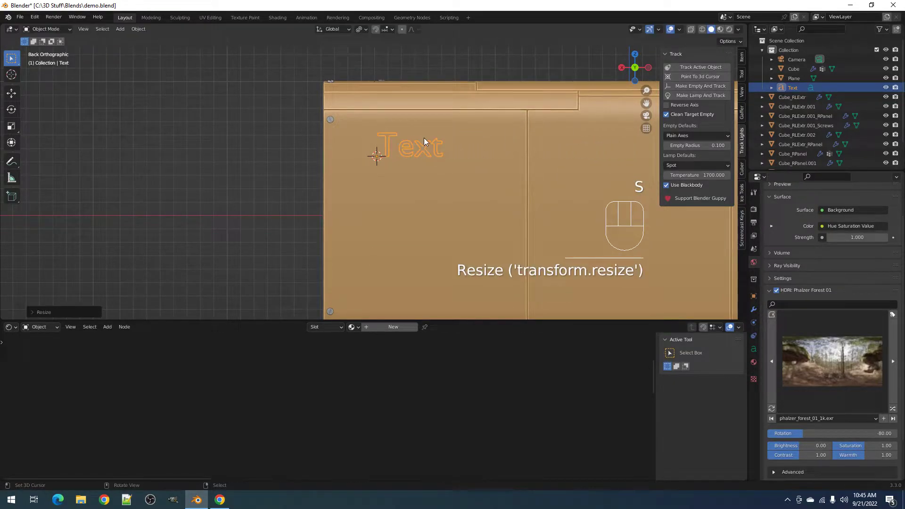
key(r)
key(ctrl)
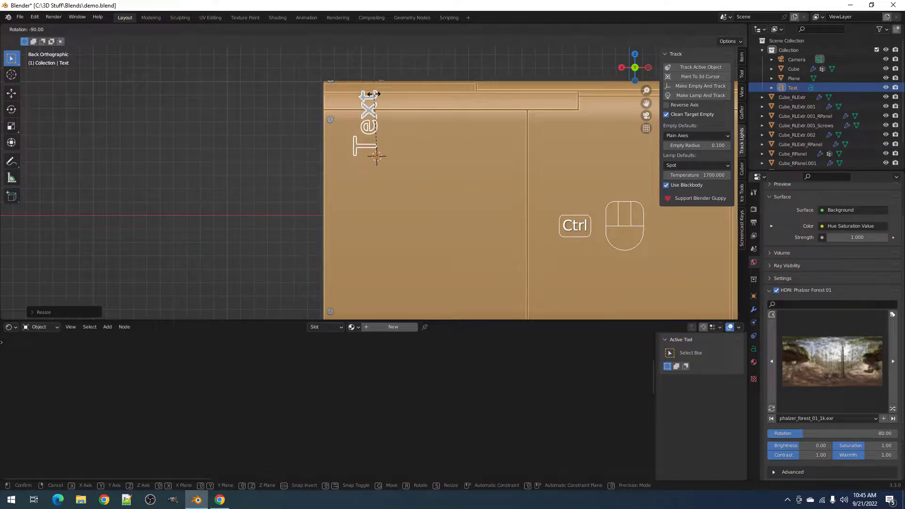
click(375, 96)
- Replace the text's content with 001
key(g)
key(Tab)
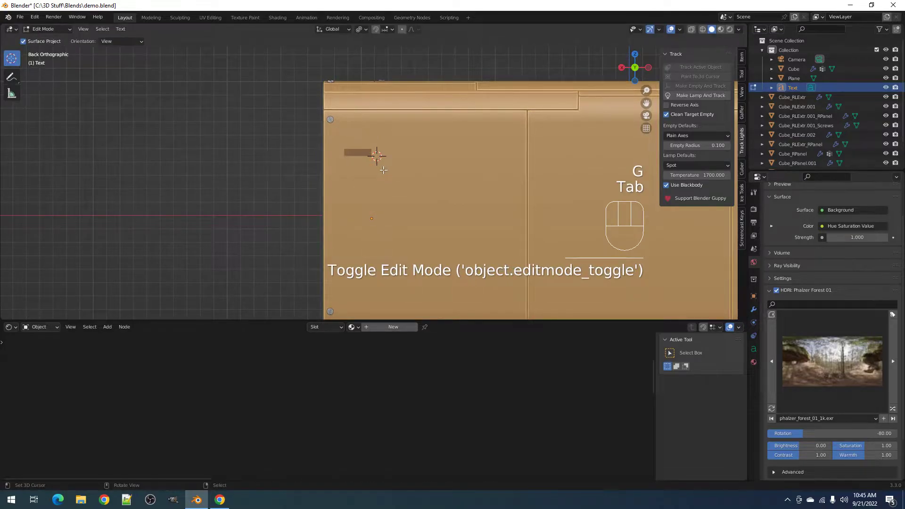
key(ctrl+a)
text(001)
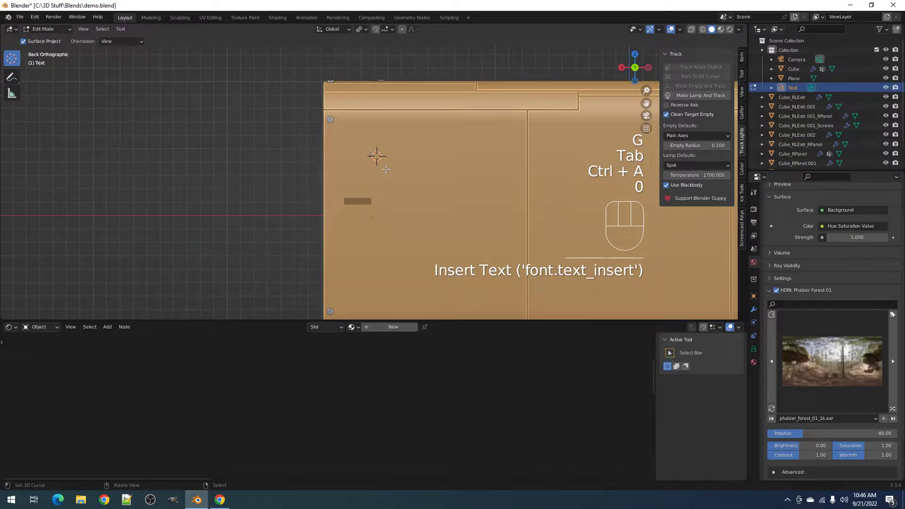
key(Tab)
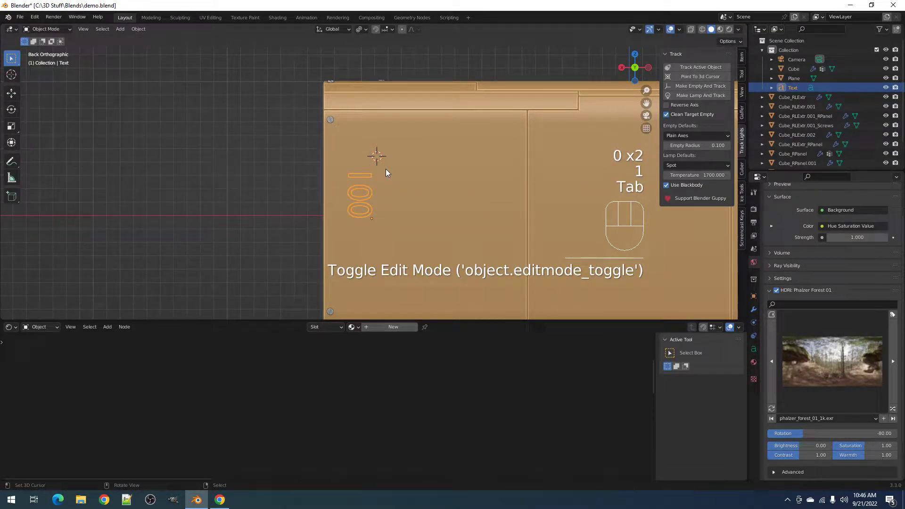
- Flatten the text along one axis and slide it along Y onto the box surface
middle_drag(377, 188, 412, 194)
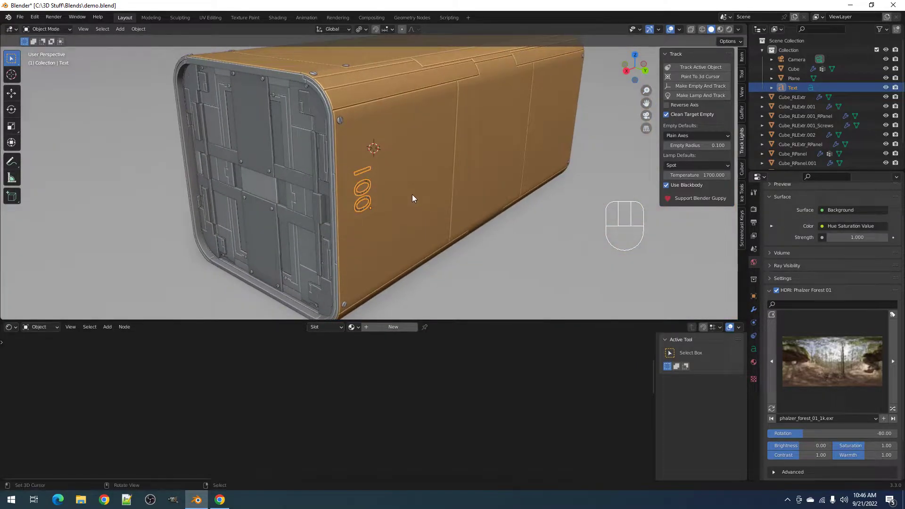
key(s)
key(x)
key(y)
click(398, 192)
scroll(398, 191, up, 7)
key(g)
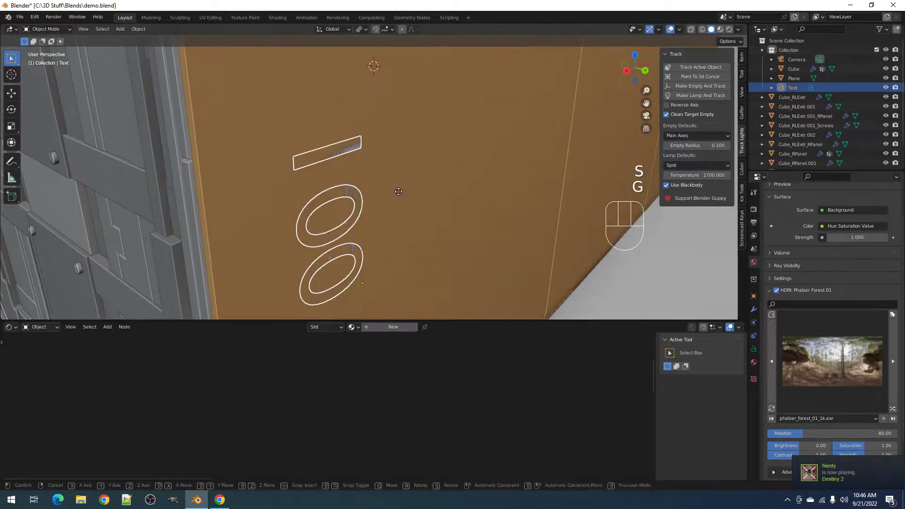
key(y)
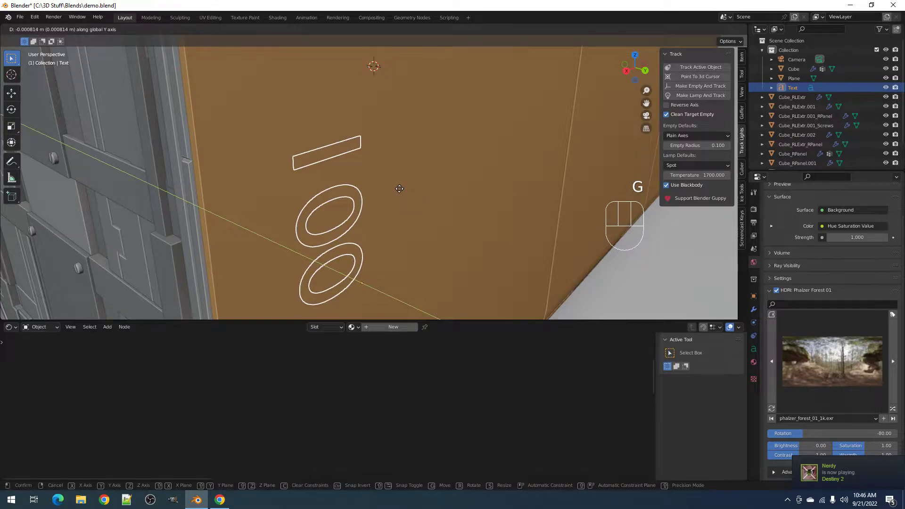
click(400, 189)
- Move the text higher up the box's side, near the top
scroll(401, 189, down, 4)
alt+middle_drag(411, 197, 392, 182)
scroll(393, 183, down, 4)
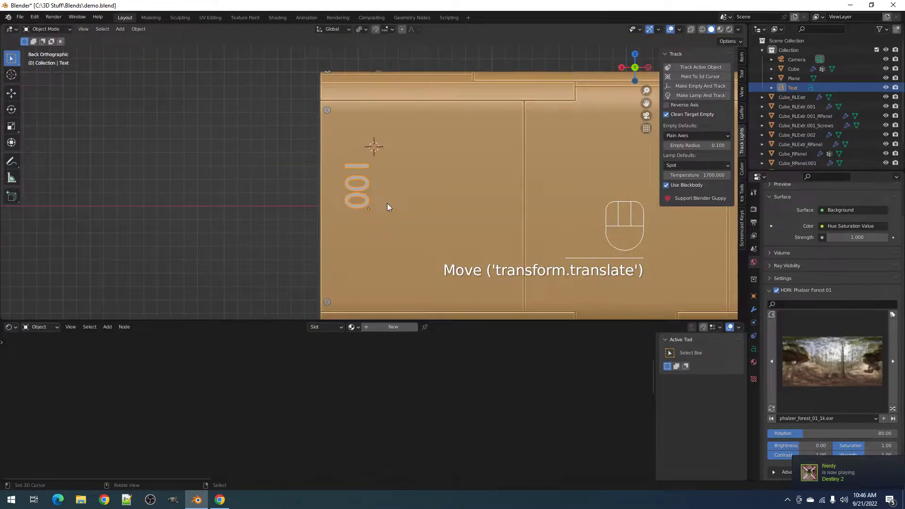
key(g)
click(387, 163)
scroll(387, 162, down, 3)
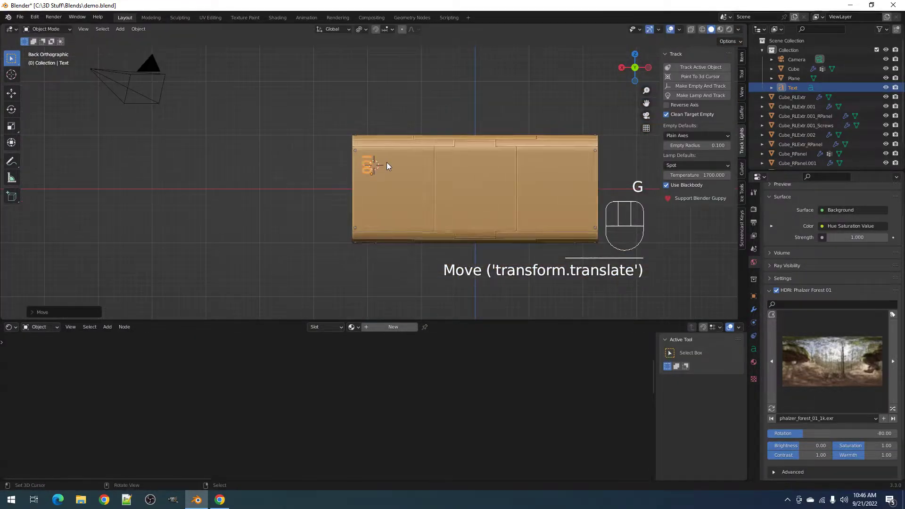
middle_drag(387, 163, 433, 173)
scroll(438, 172, up, 6)
- Change the label text to XLS0154 and move it lower down the panel
key(Tab)
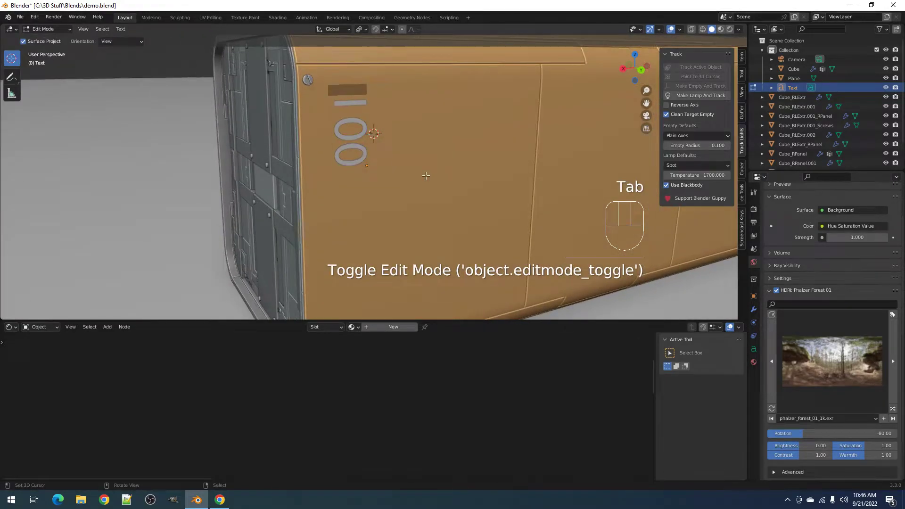
key(ctrl+a)
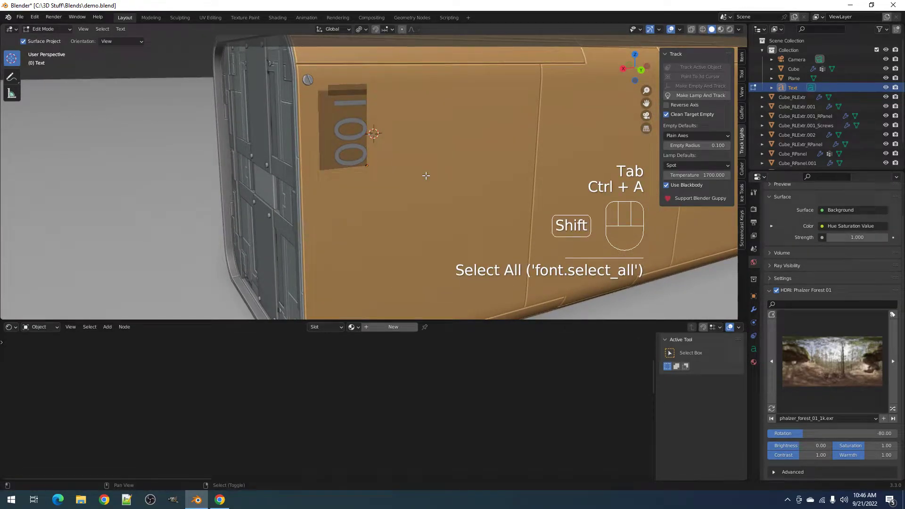
text(XL)
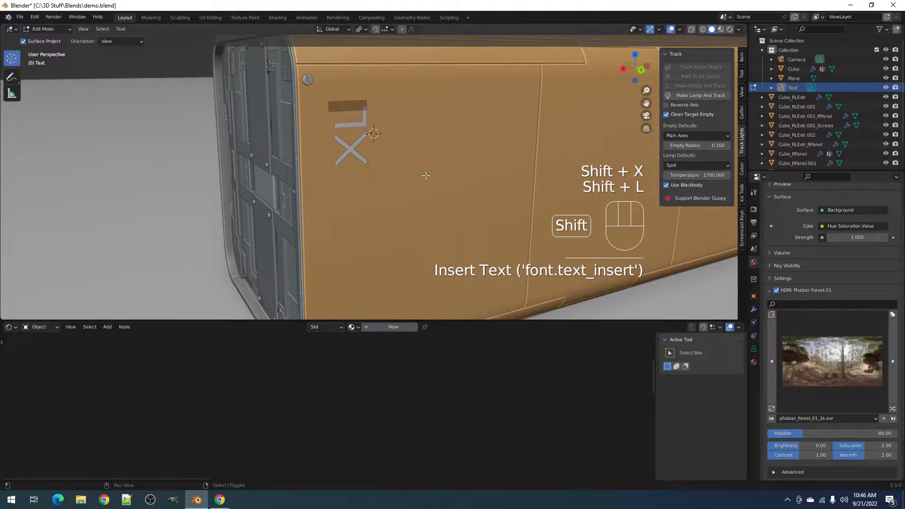
text(S0)
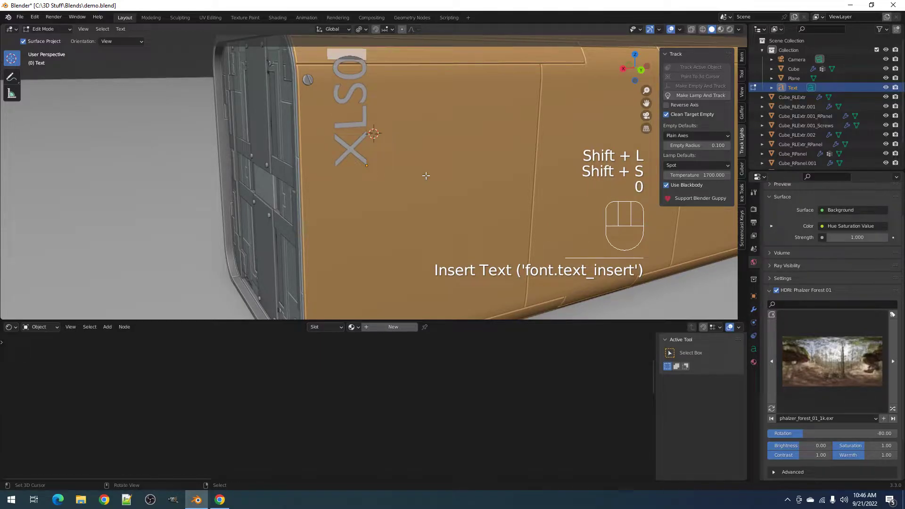
text(154)
key(Tab)
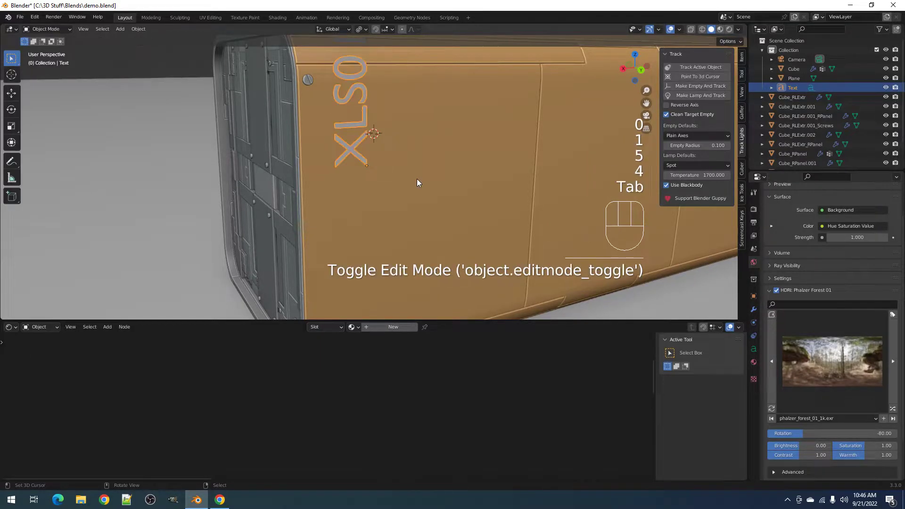
key(g)
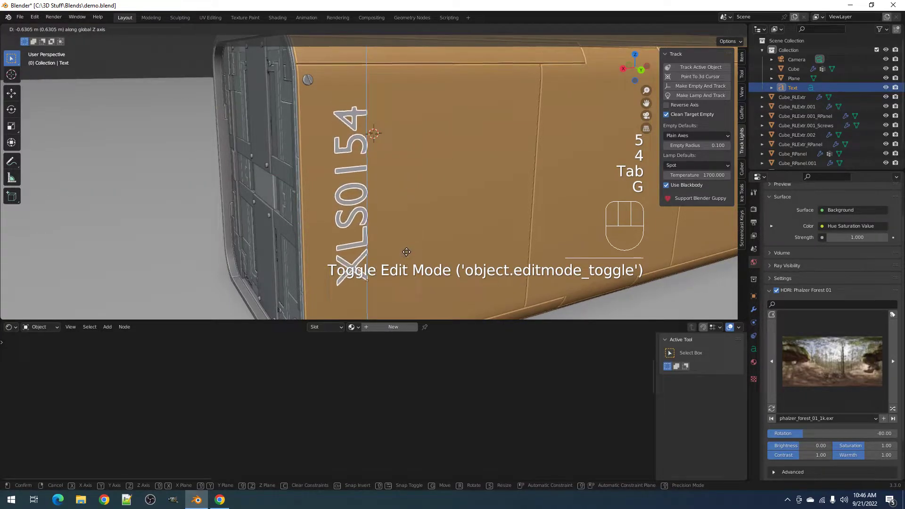
click(405, 252)
scroll(437, 184, down, 3)
mouse_move(436, 184)
middle_down()
mouse_move(411, 184)
mouse_move(419, 185)
middle_up()
- Set the label's font to Arial Black
click(753, 349)
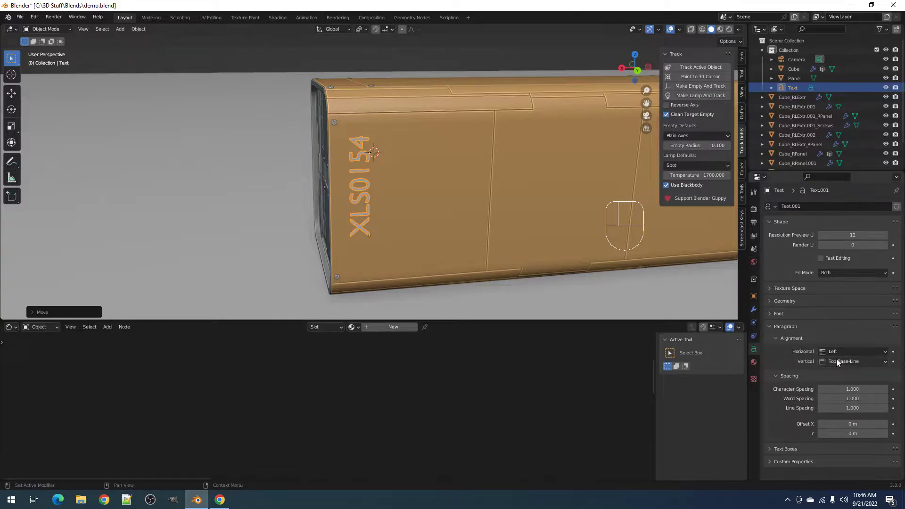
click(812, 313)
click(883, 326)
double_click(493, 251)
- Shift the label toward the panel's left edge and assign it a new material
key(ctrl+KP_1)
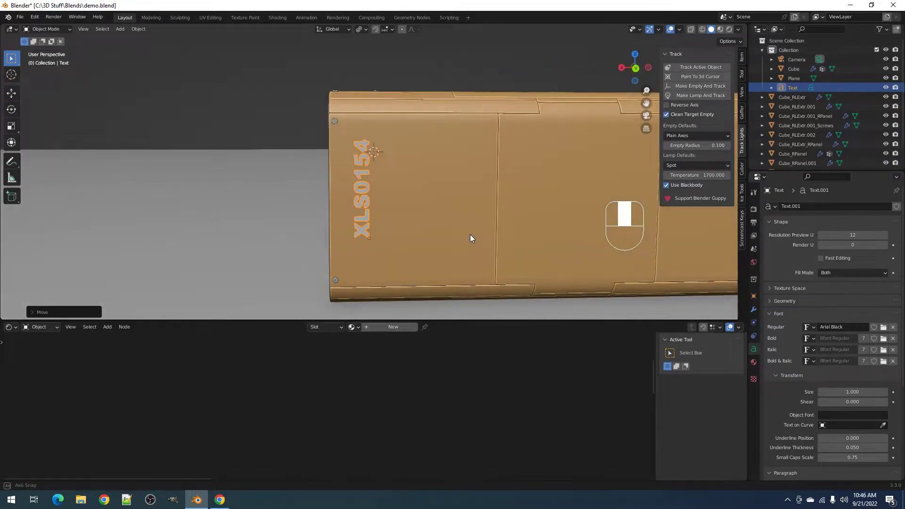
key(g)
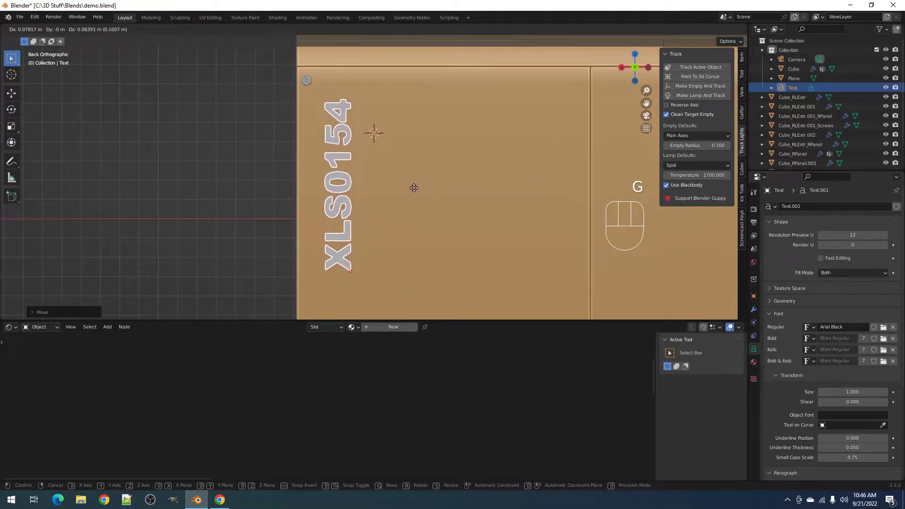
key(alt+x)
click(471, 173)
- Limit rendering to a region around the label and switch to rendered shading
key(z)
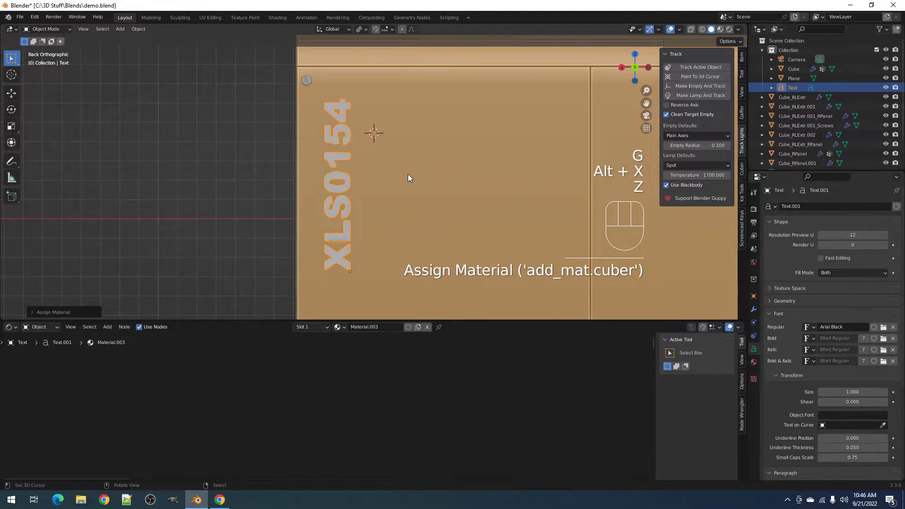
key(ctrl+b)
mouse_move(272, 78)
mouse_down()
mouse_move(360, 216)
mouse_move(429, 278)
mouse_up()
key(z)
click(468, 160)
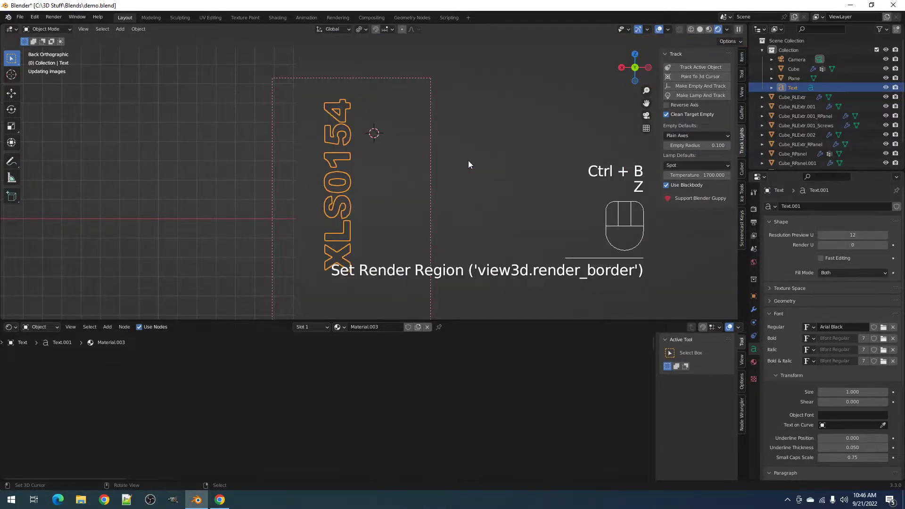
- Orbit to the panelled side and redraw the render region around the box edge and label
middle_drag(468, 162, 430, 199)
key(shift+alt+z)
scroll(430, 199, up, 2)
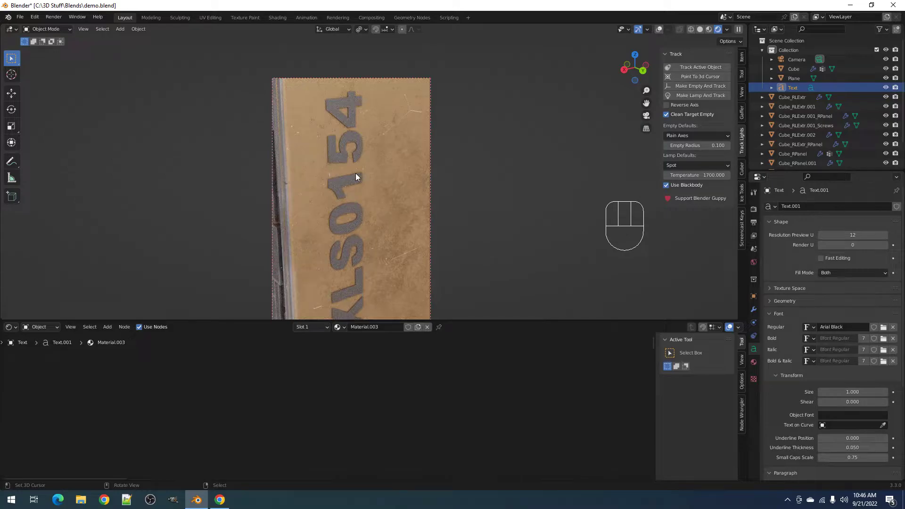
middle_drag(356, 177, 392, 217)
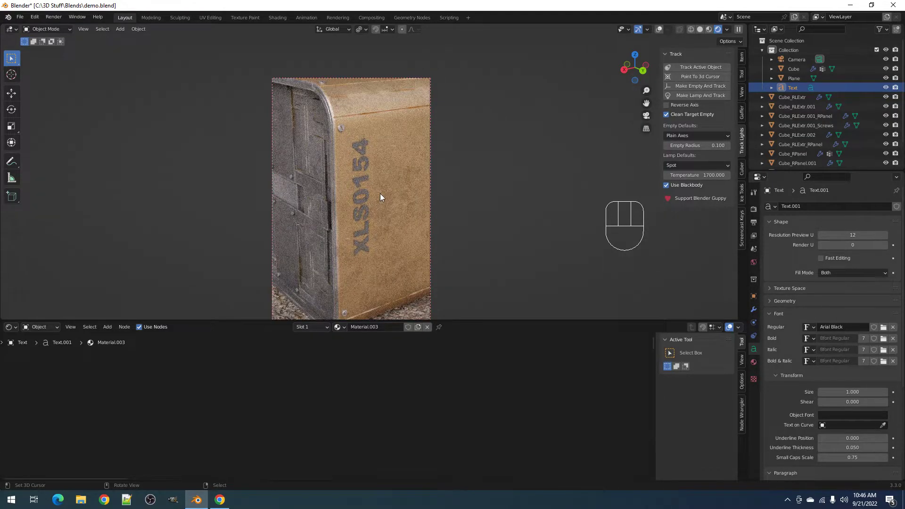
mouse_move(380, 193)
middle_down()
mouse_move(411, 196)
mouse_move(395, 157)
mouse_move(386, 185)
middle_up()
key(ctrl+b)
drag(280, 96, 429, 313)
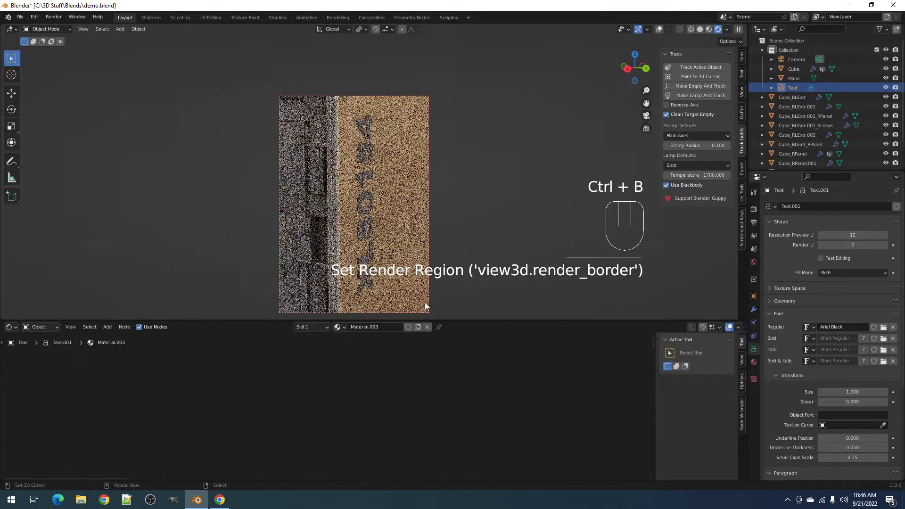
key(shift+alt+z)
key(shift+alt+z)
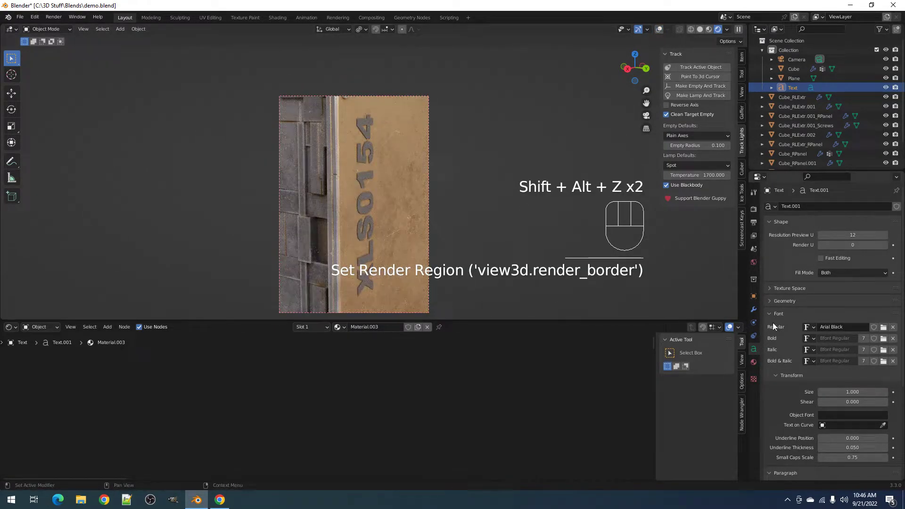
- Expand the text object's Visibility settings in Object properties
click(754, 297)
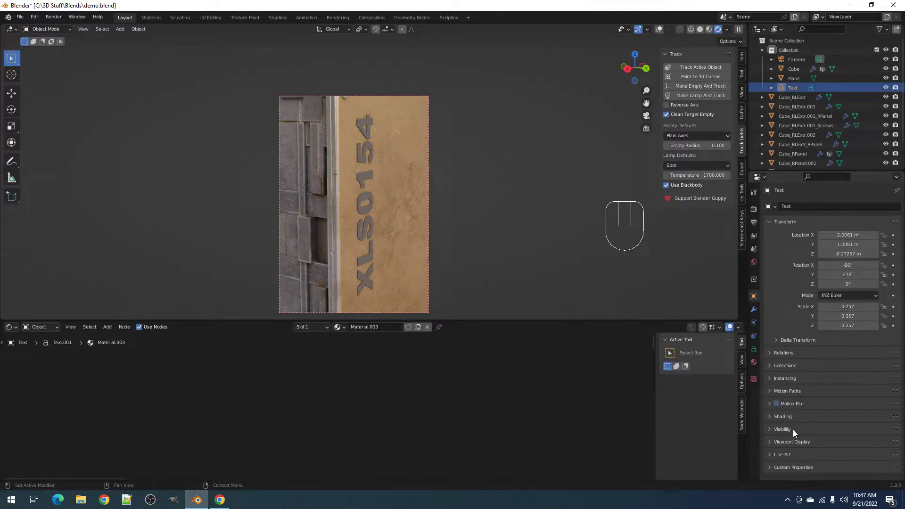
click(796, 443)
scroll(802, 432, down, 5)
click(796, 352)
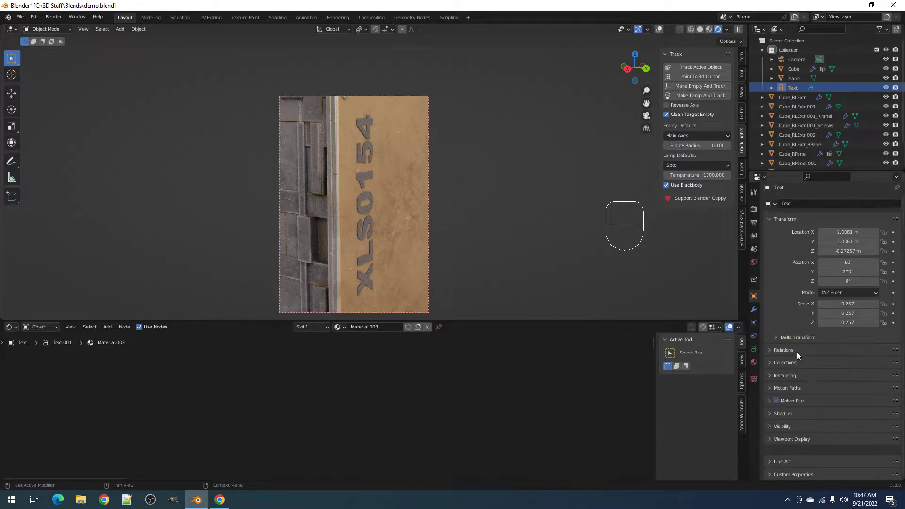
click(802, 427)
scroll(803, 419, down, 5)
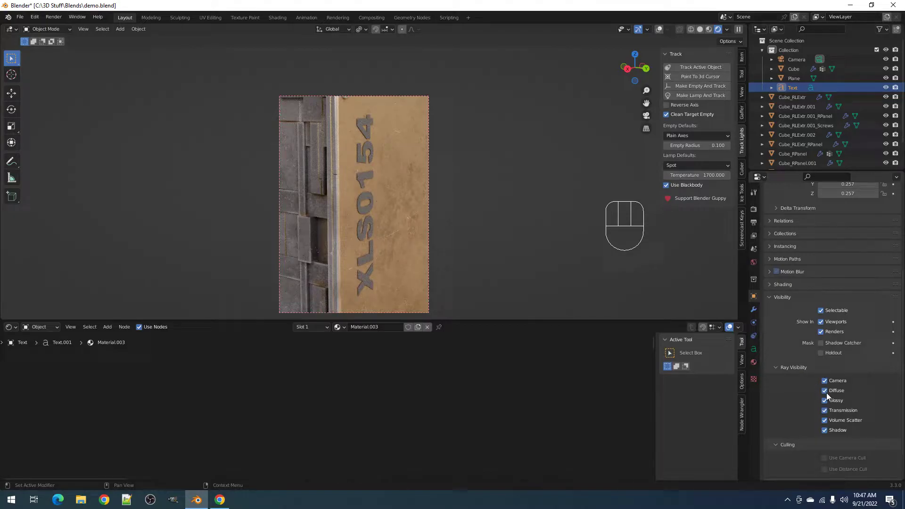
- Leave only Camera ray visibility on the XLS0154 text and orbit to read it head-on
drag(828, 394, 828, 439)
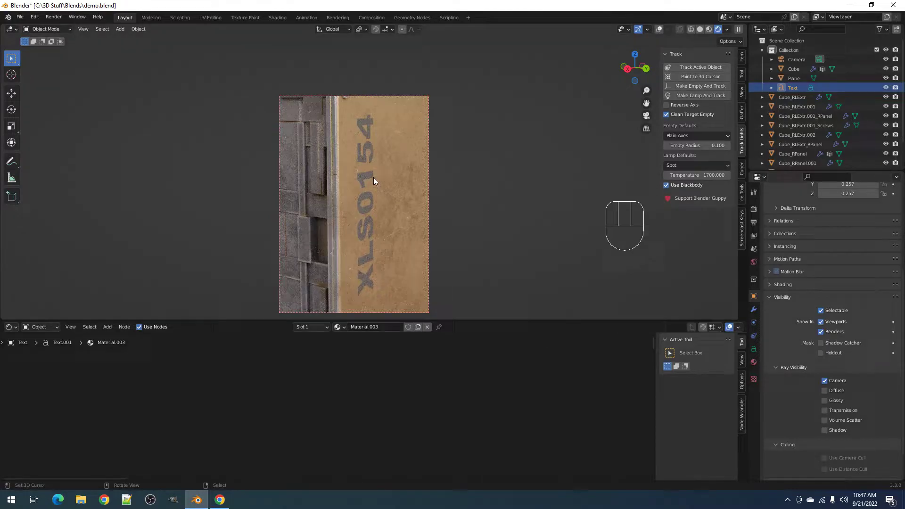
middle_drag(373, 189, 366, 177)
middle_drag(351, 139, 379, 158)
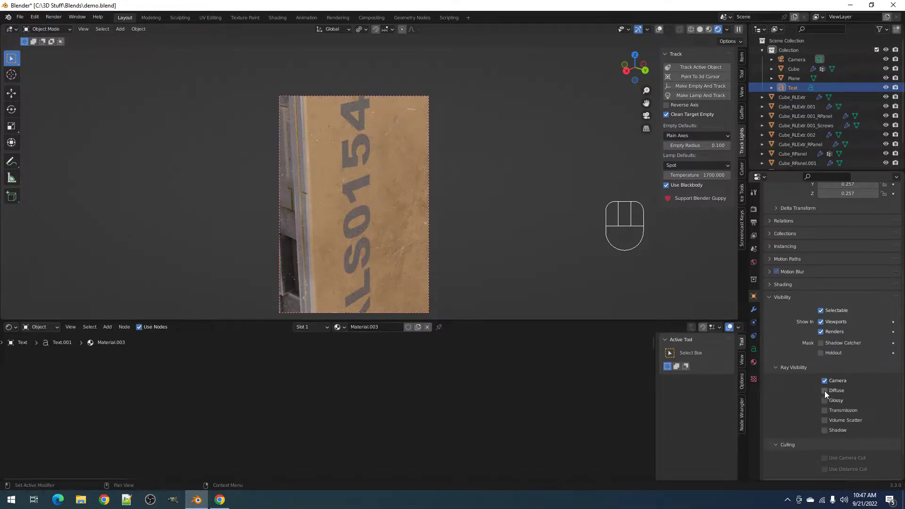
mouse_move(358, 167)
middle_down()
mouse_move(328, 159)
mouse_move(265, 176)
mouse_move(388, 146)
mouse_move(416, 193)
mouse_move(370, 176)
middle_up()
- Select the XLS0154 text in solid shading with overlays on and frame it
right_click(359, 172)
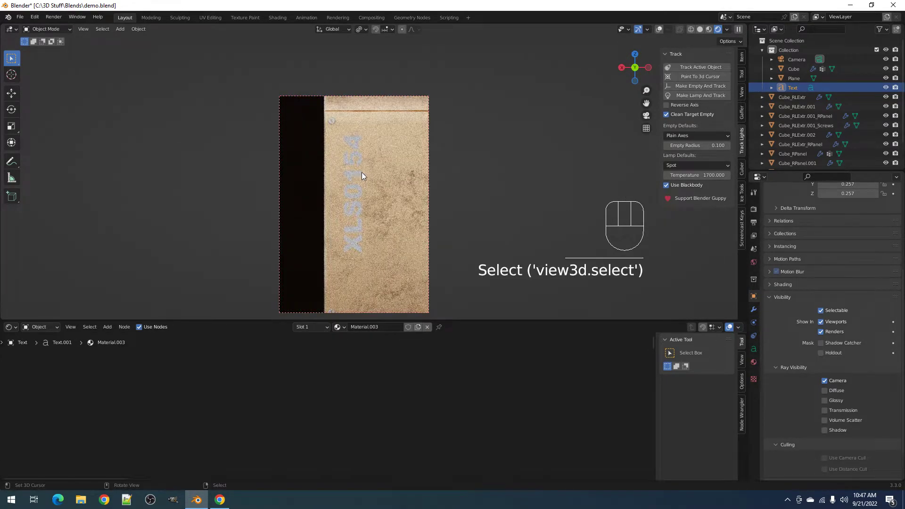
key(z)
click(416, 188)
key(shift+alt+z)
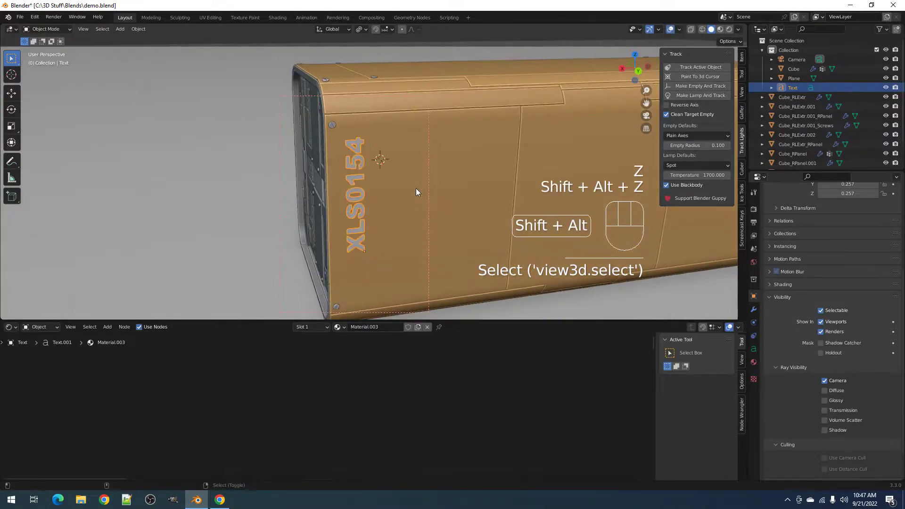
key(KP_Decimal)
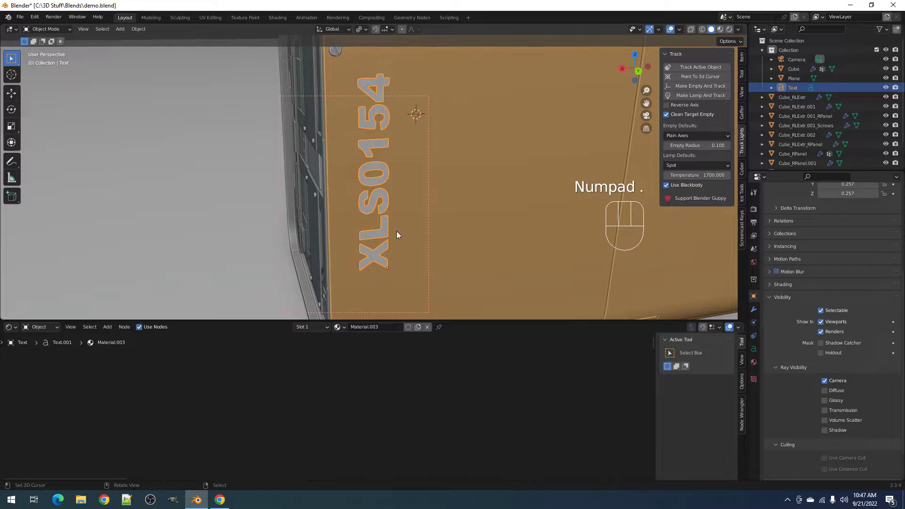
- Assign a new material to the text and preview it briefly in rendered shading
key(alt+x)
click(448, 228)
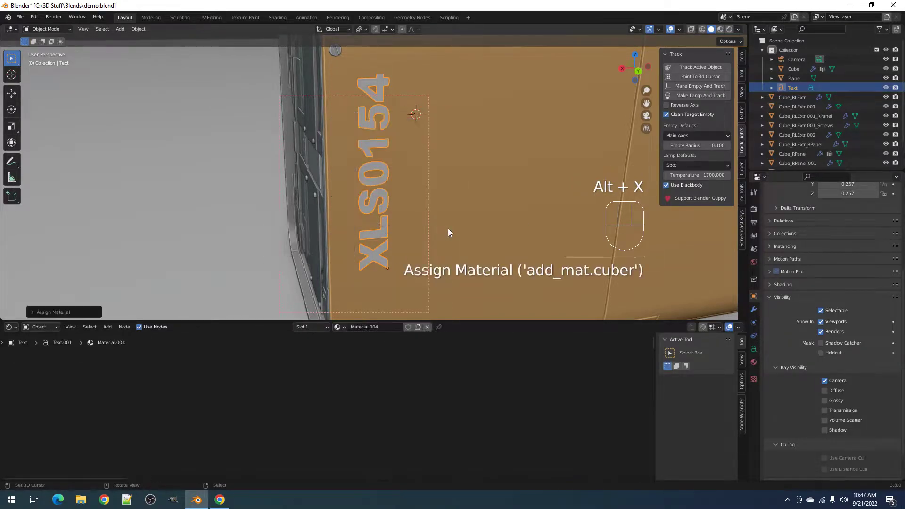
key(a)
key(KP_Decimal)
key(alt+a)
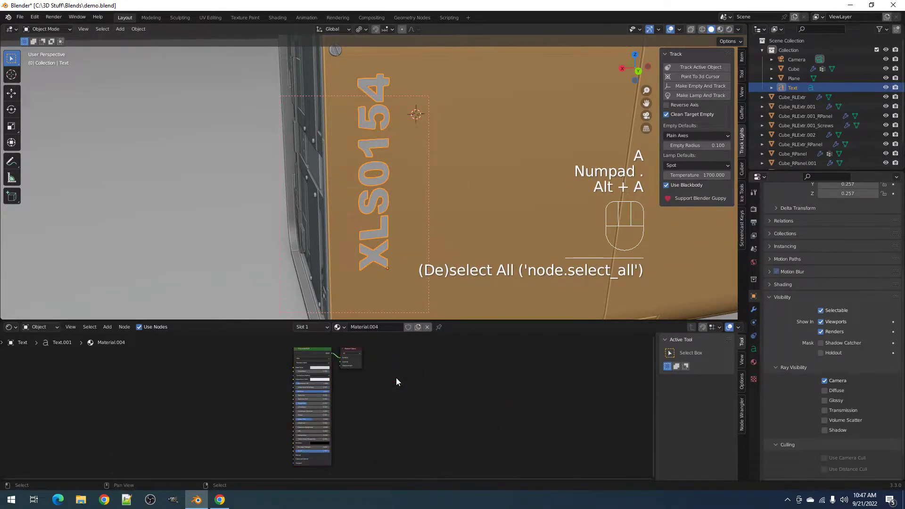
key(z)
click(453, 142)
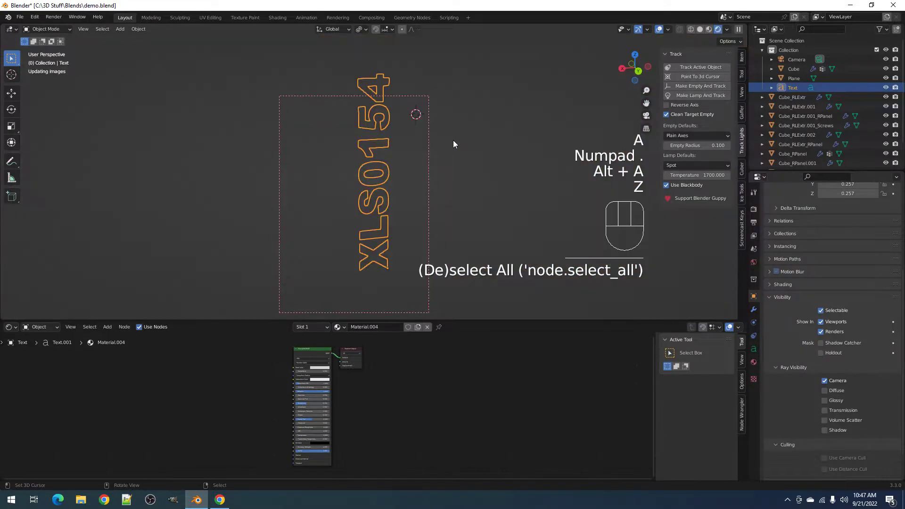
key(shift+alt+z)
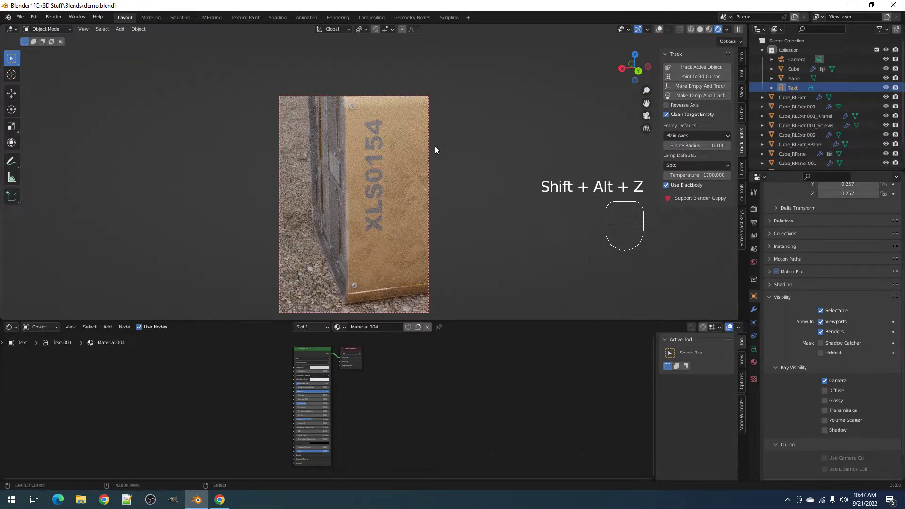
key(z)
click(485, 147)
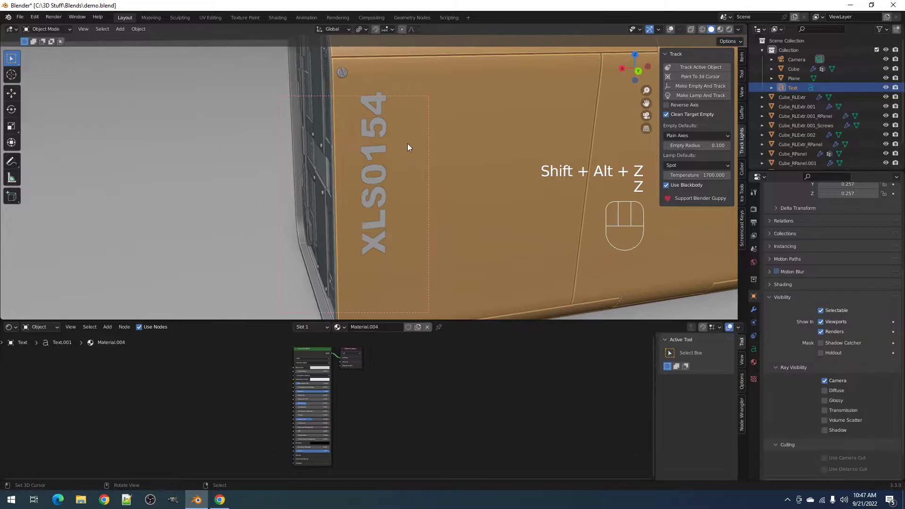
- Draw a render region around the text and maximise its node editor with the Principled BSDF repositioned
key(ctrl+b)
drag(317, 114, 421, 248)
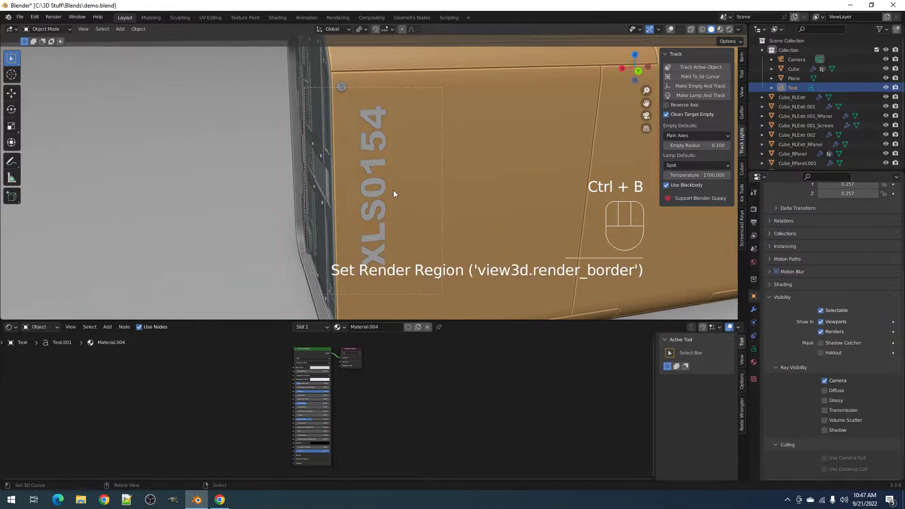
key(ctrl+space)
scroll(358, 175, up, 3)
drag(355, 122, 185, 98)
middle_drag(285, 110, 351, 208)
- Copy the SimpleDirt node from Cube_RPanel's material
key(shift+a)
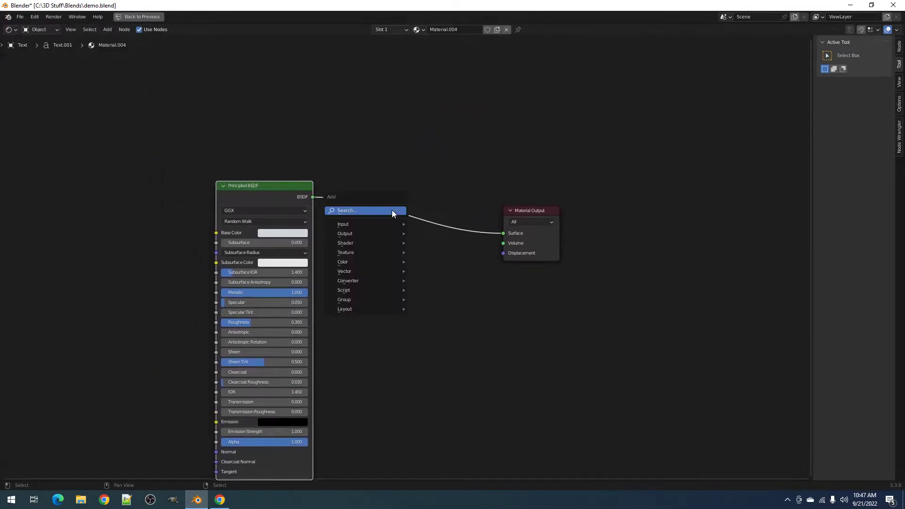
key(ctrl+space)
click(480, 205)
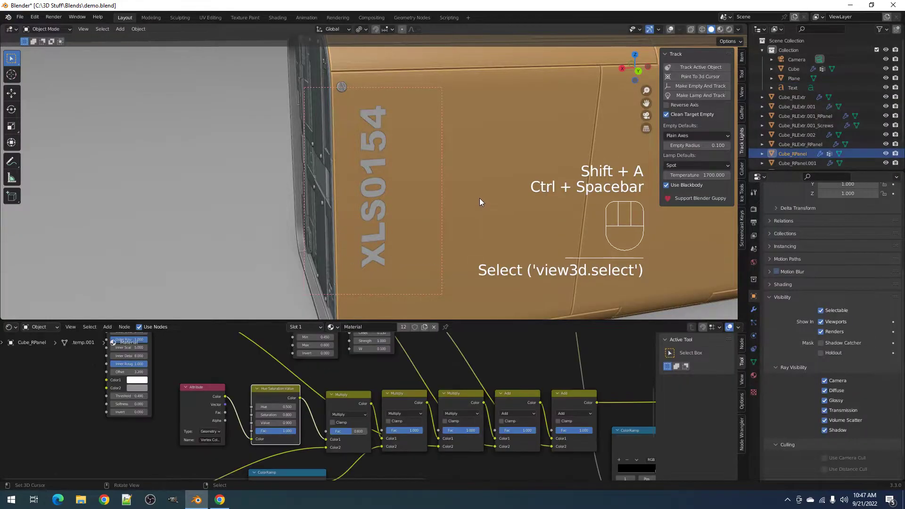
middle_drag(335, 377, 307, 453)
scroll(332, 375, up, 2)
click(197, 390)
key(ctrl+c)
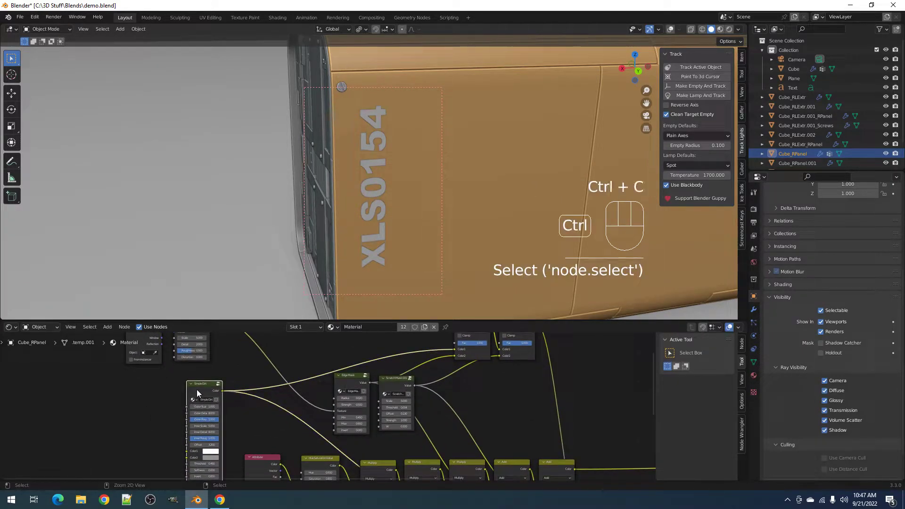
- In the text material, insert a Mix Shader and feed a Transparent BSDF into its second input
click(383, 186)
key(ctrl+space)
key(shift+a)
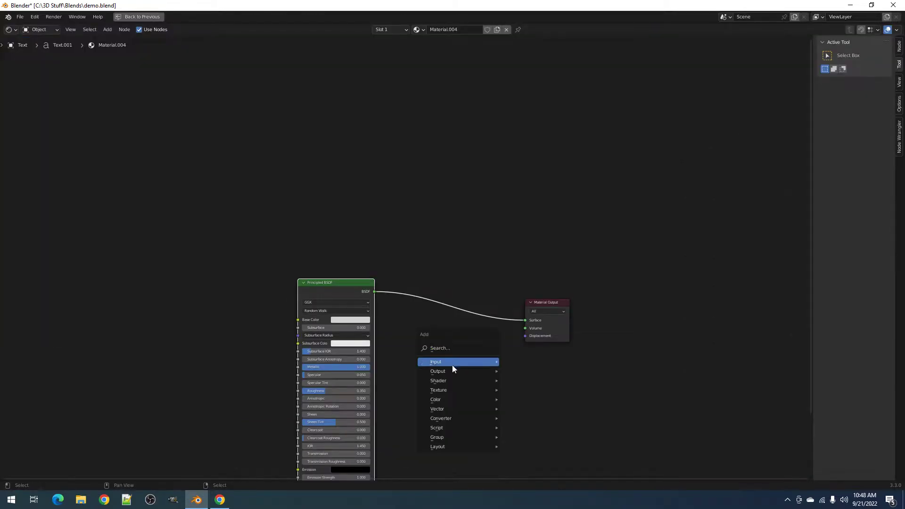
mouse_move(451, 378)
click(547, 379)
click(477, 282)
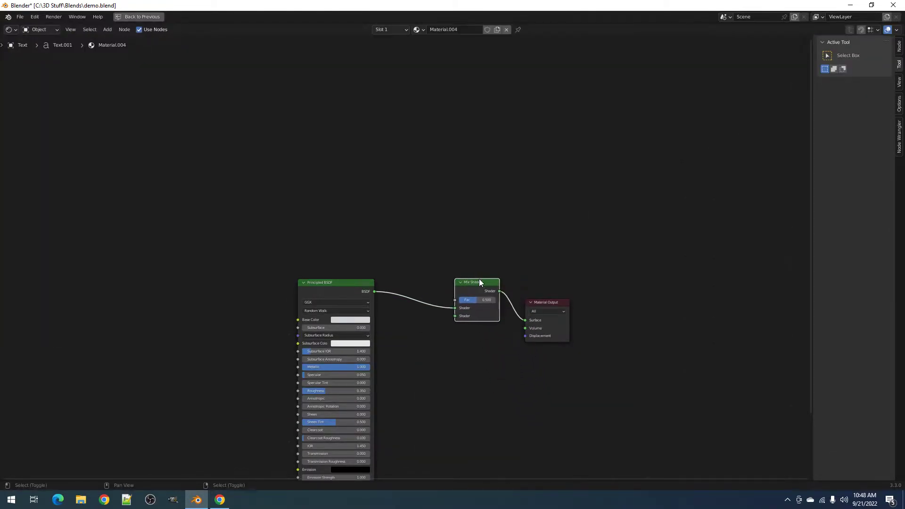
key(shift+a)
mouse_move(471, 283)
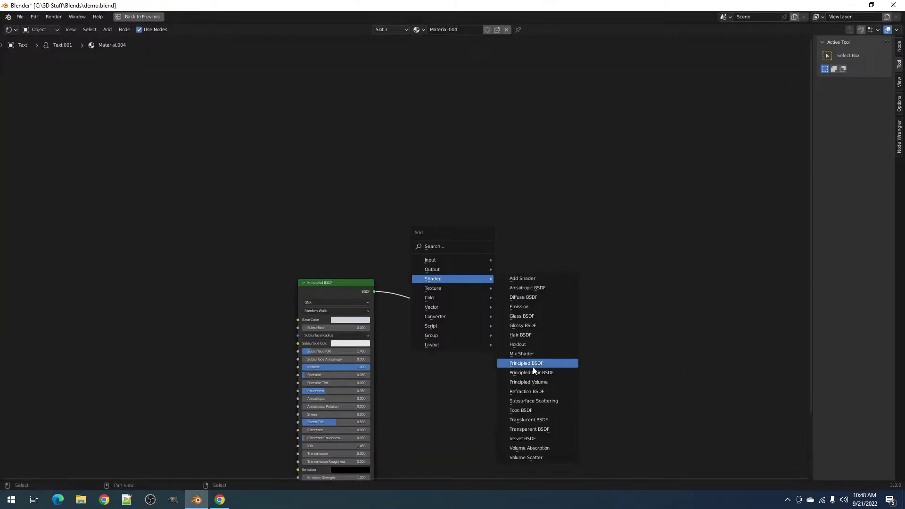
click(532, 427)
click(393, 339)
drag(438, 352, 454, 319)
- Paste the Simple Dirt node, link its Color to the mix factor, and preview in rendered shading
key(ctrl+v)
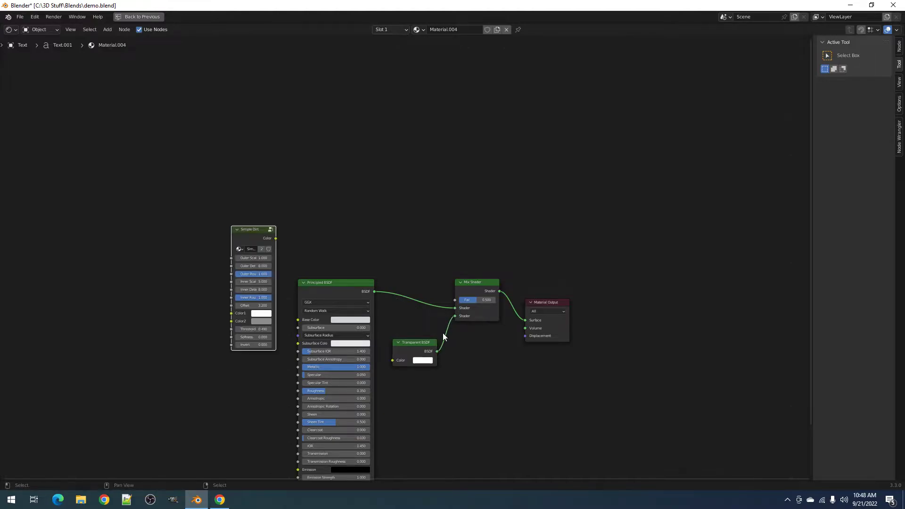
scroll(309, 260, up, 1)
mouse_move(265, 237)
mouse_down()
mouse_move(292, 231)
mouse_move(459, 304)
mouse_up()
key(ctrl+space)
key(z)
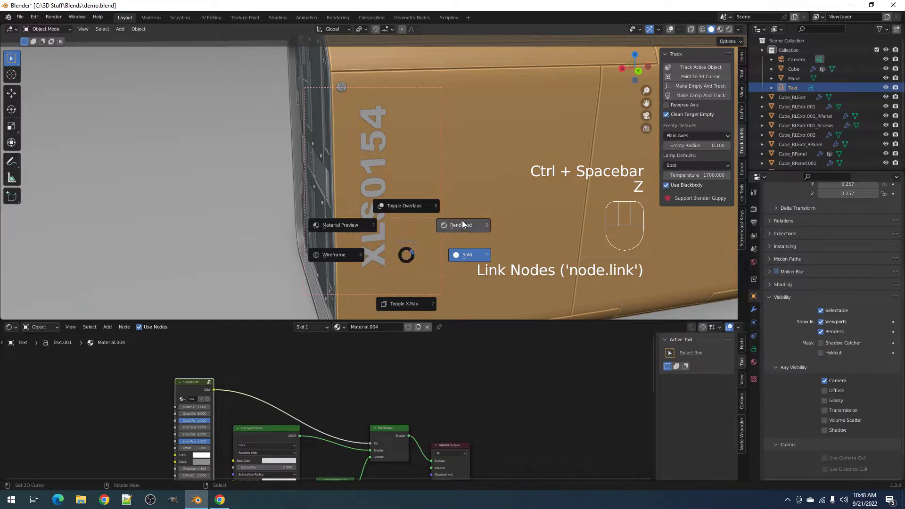
click(462, 224)
middle_drag(448, 228, 442, 217)
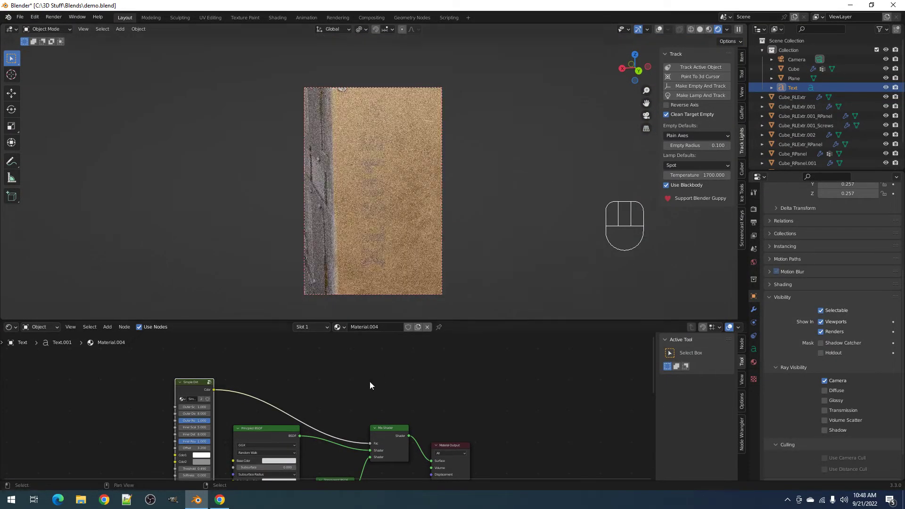
- Set the Simple Dirt inner and outer detail values to 6
scroll(370, 385, up, 4)
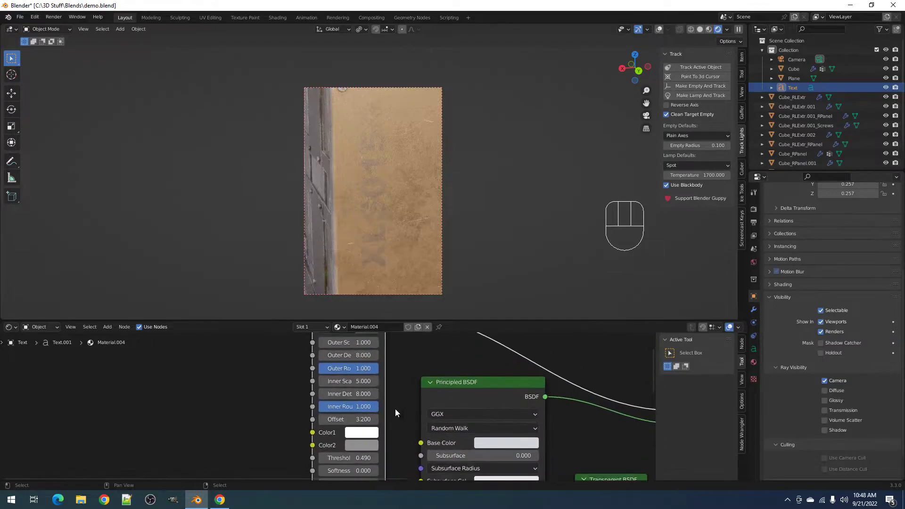
scroll(386, 396, down, 3)
scroll(379, 384, up, 3)
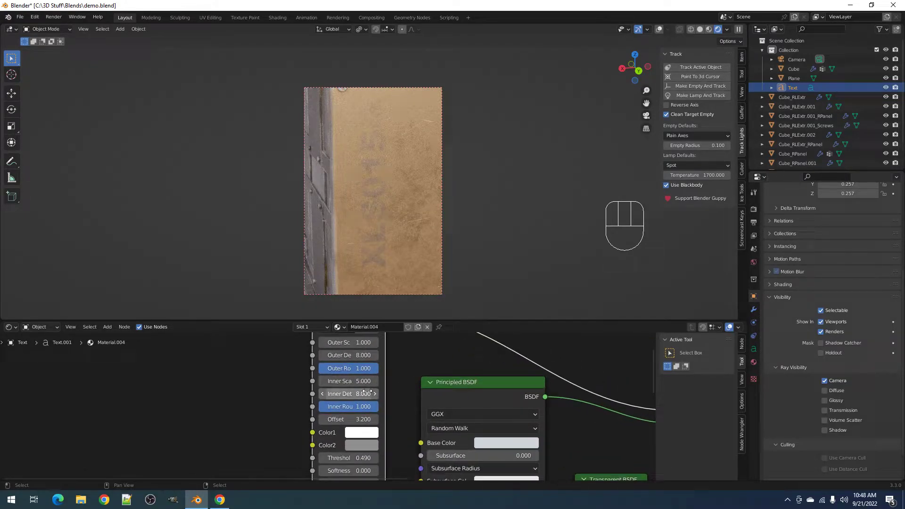
click(360, 392)
text(6)
key(Return)
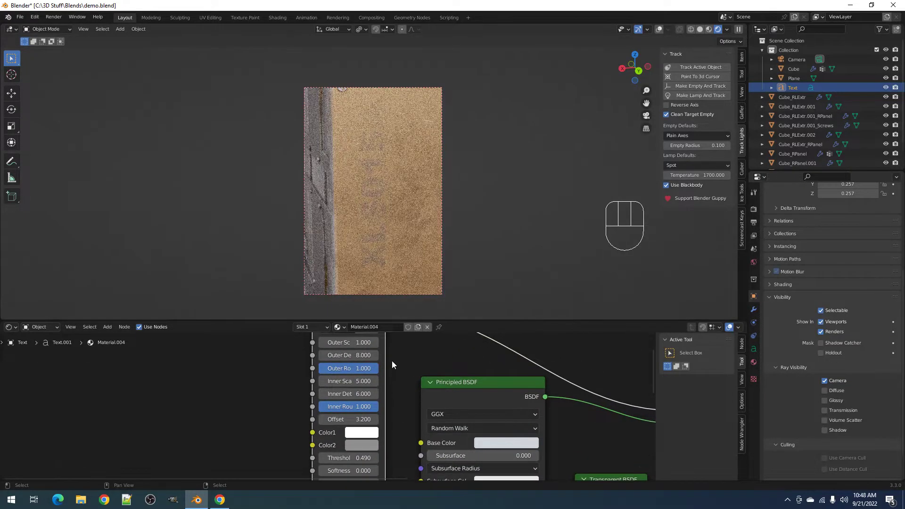
shift+scroll(381, 372, up, 2)
click(370, 391)
text(6)
key(Return)
- Try a Simple Dirt threshold of 0.6, then return it to 0.49
shift+scroll(408, 440, down, 4)
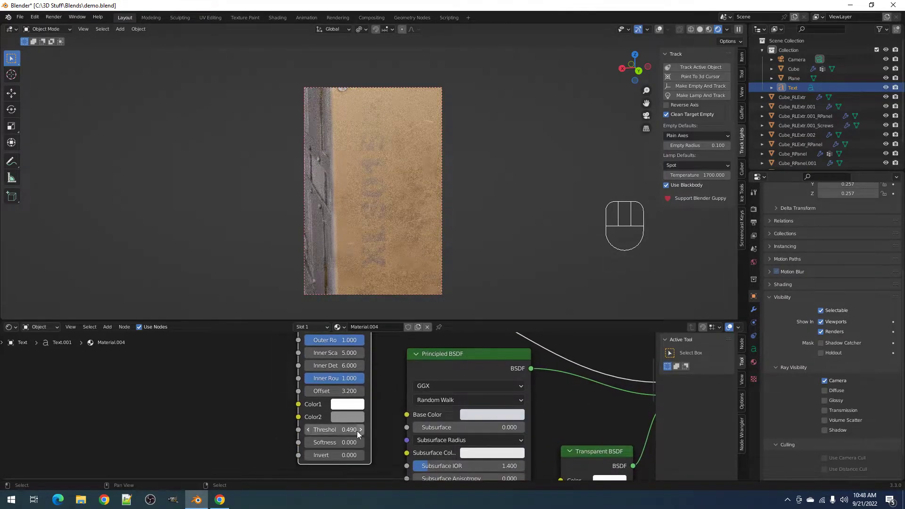
click(333, 431)
text(0.6)
key(Return)
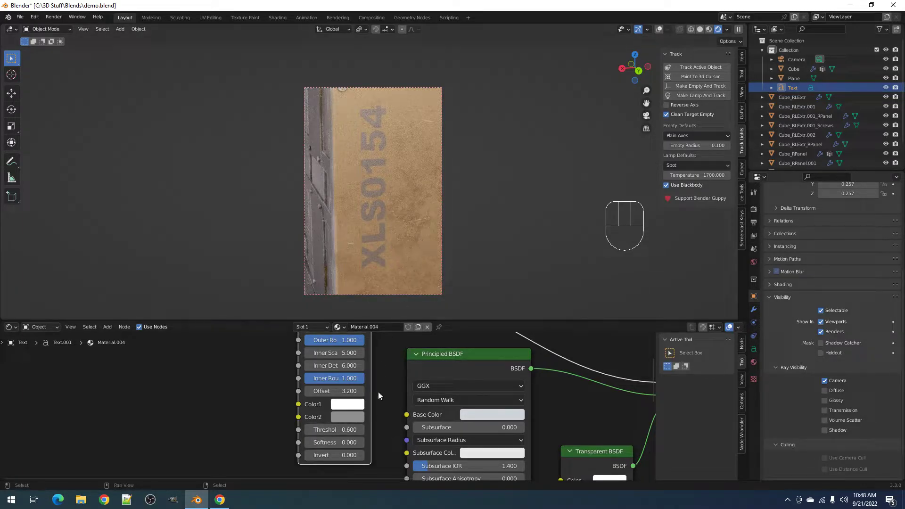
click(341, 427)
key(BackSpace)
text(.49)
key(Return)
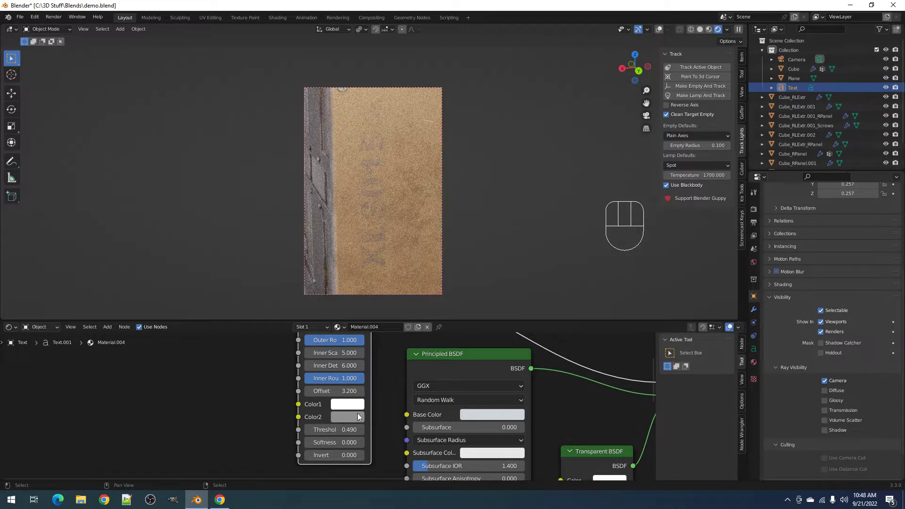
- Darken Color2 to almost black and check the lettering head-on in rendered shading
click(358, 417)
click(432, 326)
key(z)
click(541, 208)
alt+middle_drag(423, 215, 410, 189)
shift+middle_click(404, 159)
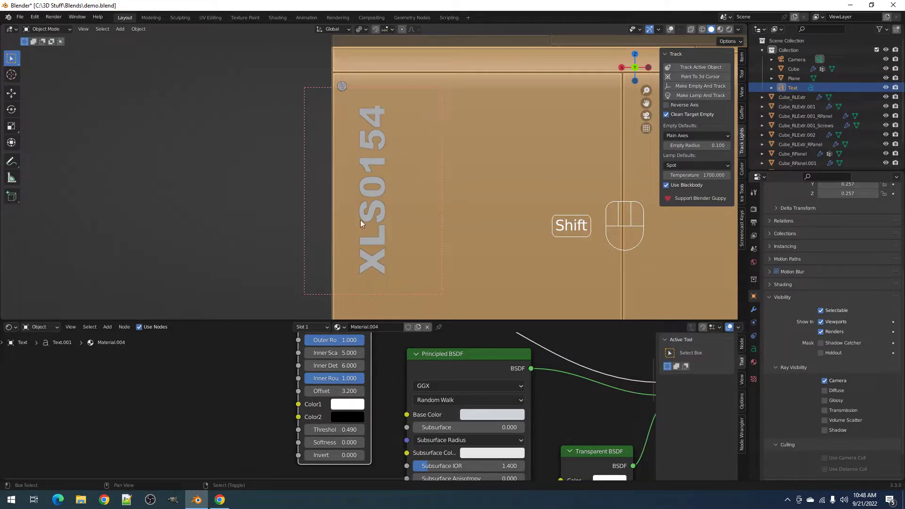
scroll(587, 425, down, 2)
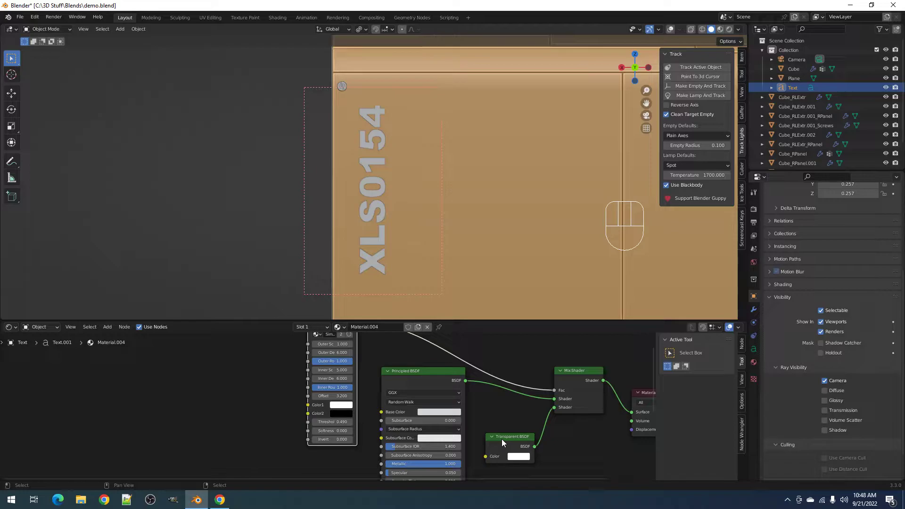
key(z)
click(453, 230)
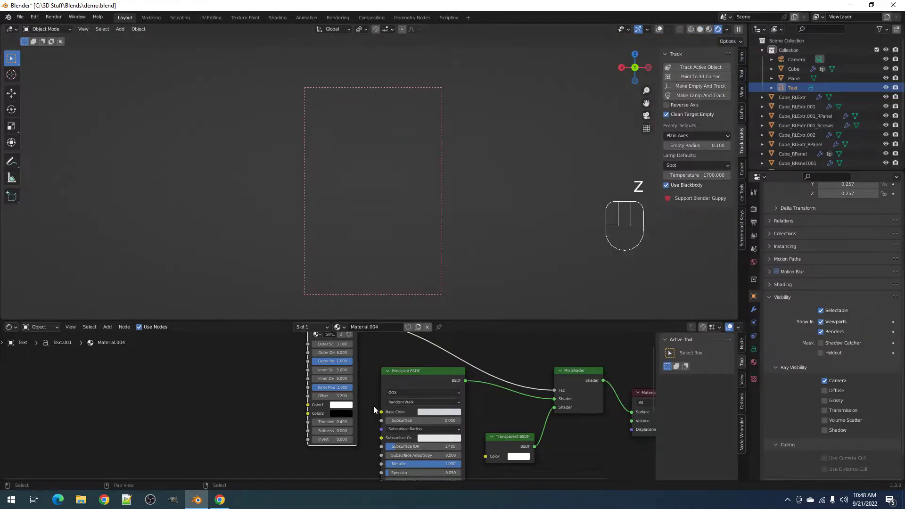
- Look through the scene camera and compare the lettering in solid and rendered shading
middle_drag(411, 219, 445, 235)
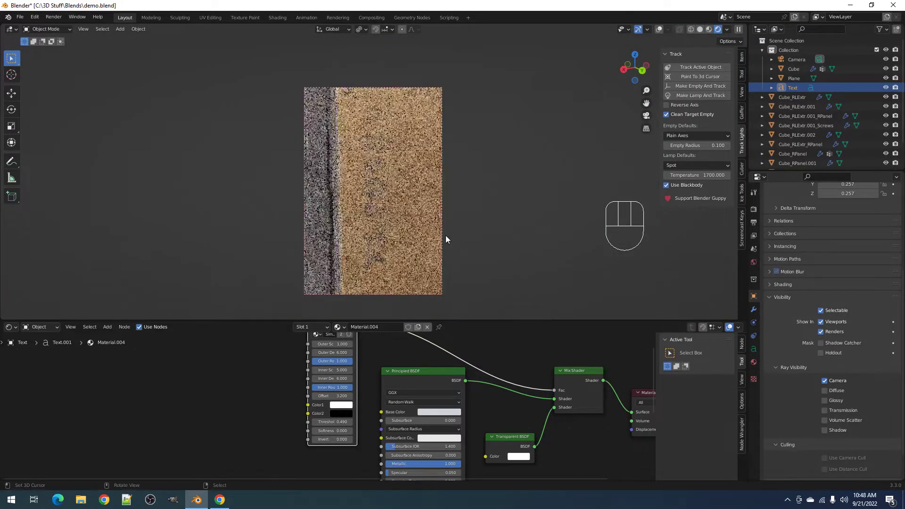
key(KP_0)
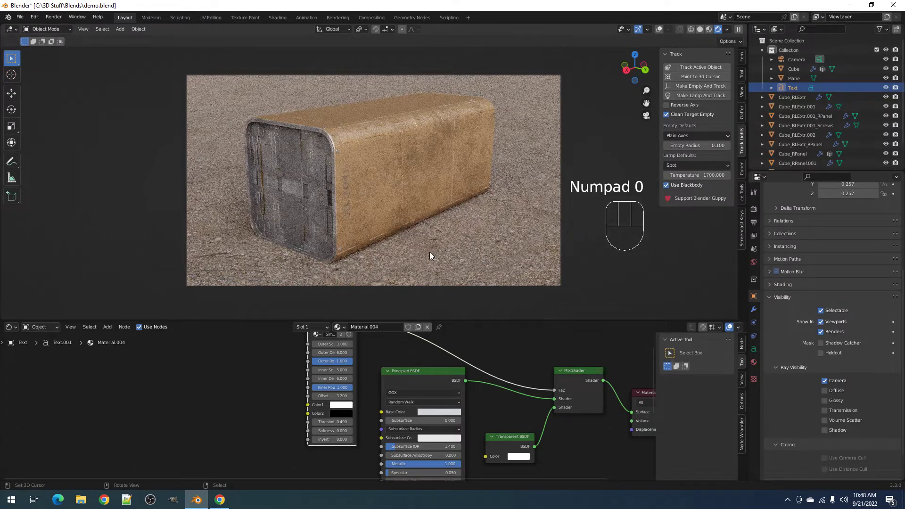
scroll(398, 361, up, 2)
key(z)
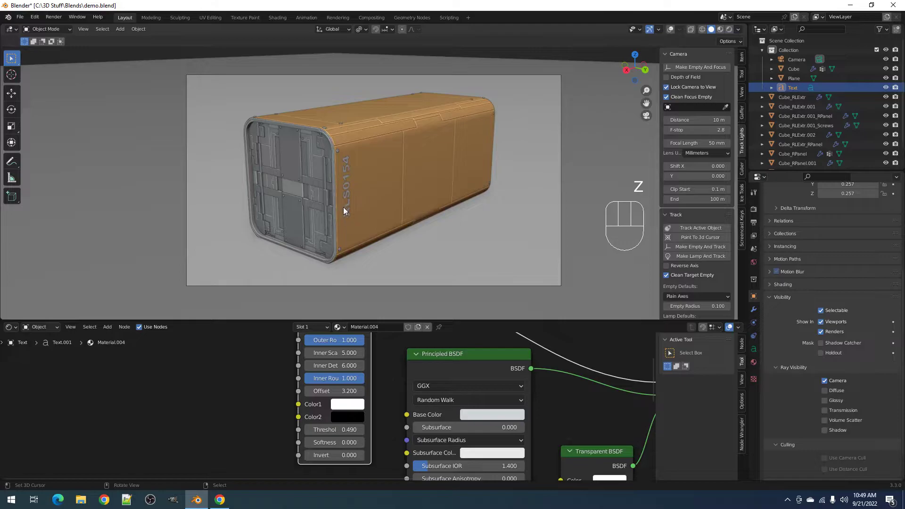
key(z)
click(402, 199)
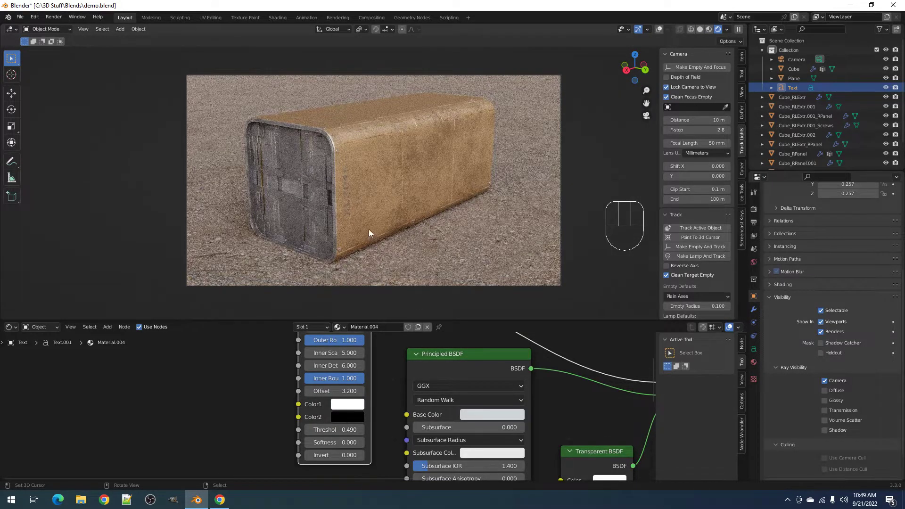
key(z)
click(380, 218)
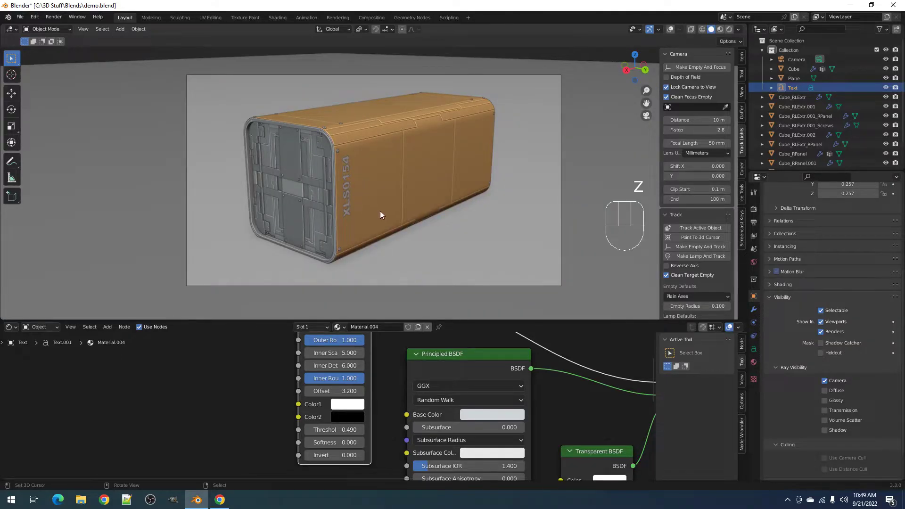
key(z)
click(432, 183)
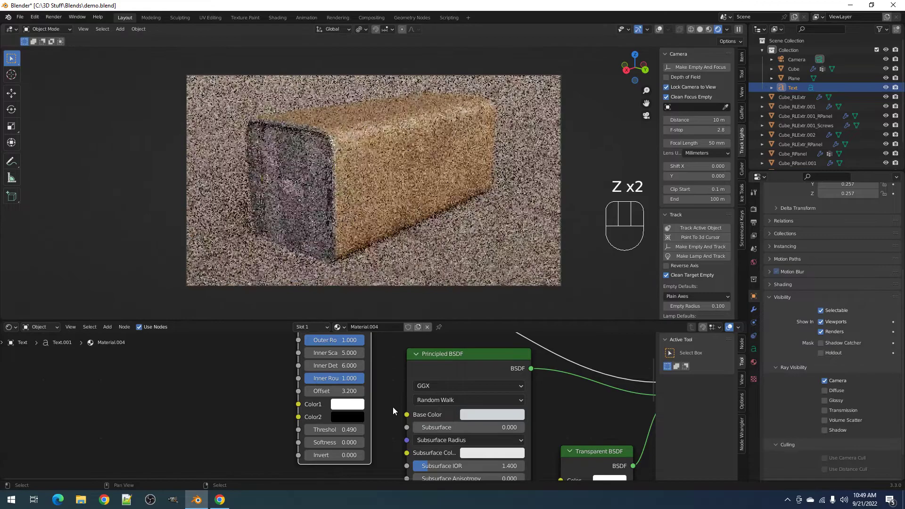
- Set the dirt Threshold to 0.52 and Offset to 1, then raise Offset to 2
click(348, 430)
text(.)
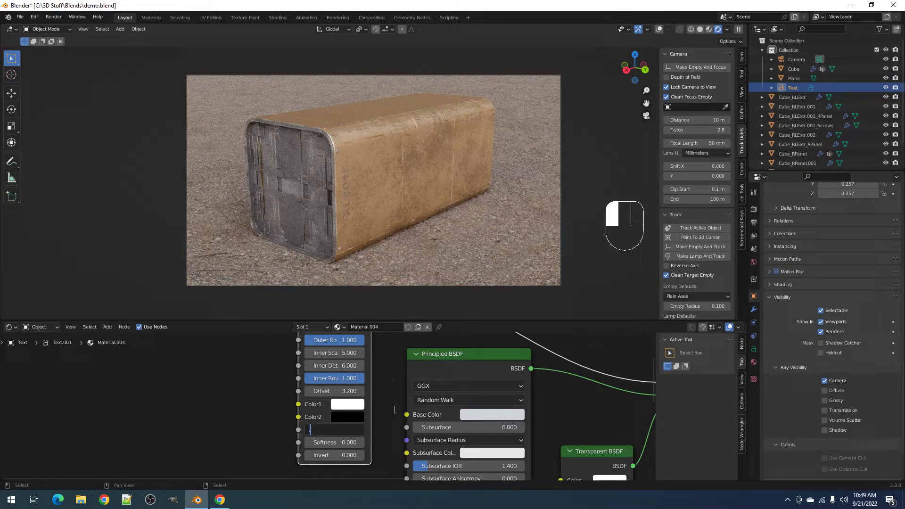
text(52)
key(Return)
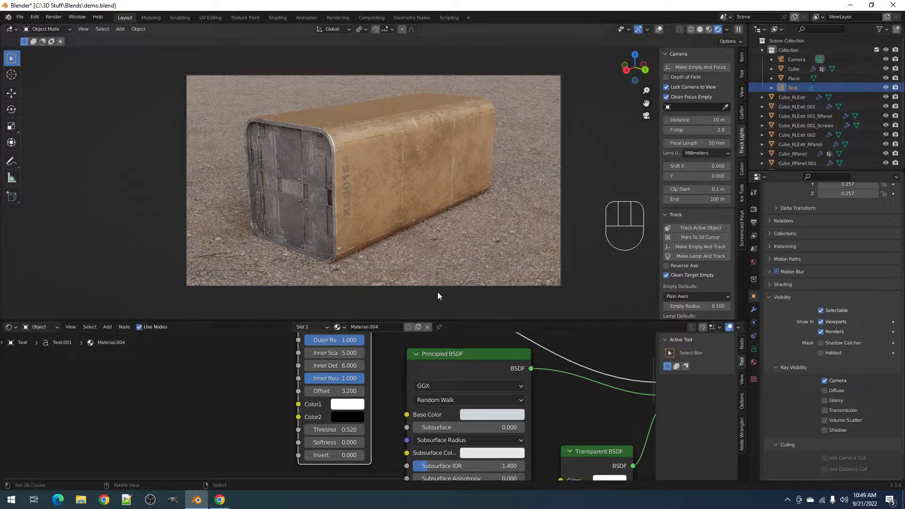
click(364, 391)
text(1)
key(Return)
click(361, 391)
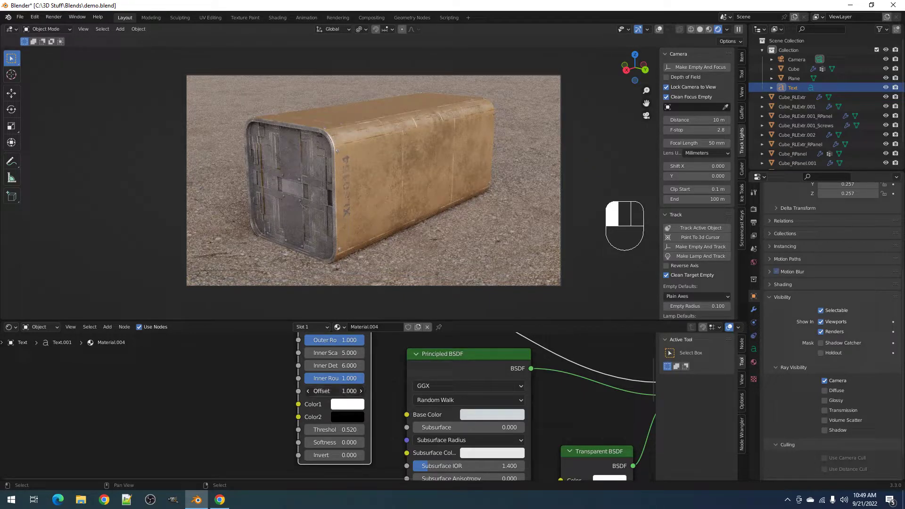
text(2)
key(Return)
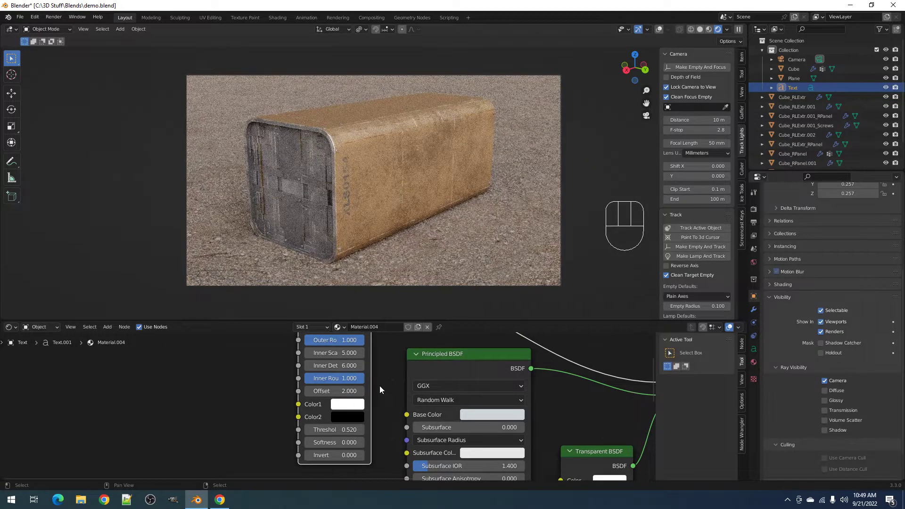
- Return to the camera view and switch the viewport back to solid shading
key(KP_0)
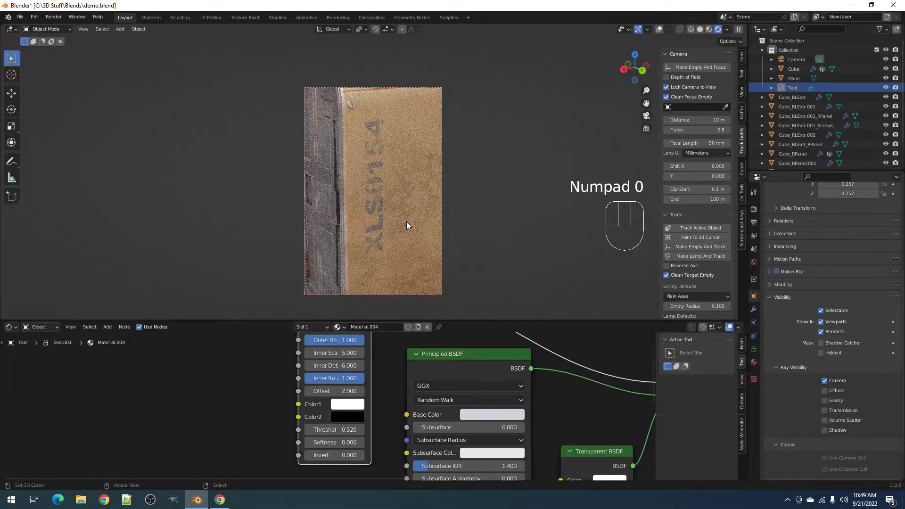
middle_drag(417, 222, 402, 214)
key(z)
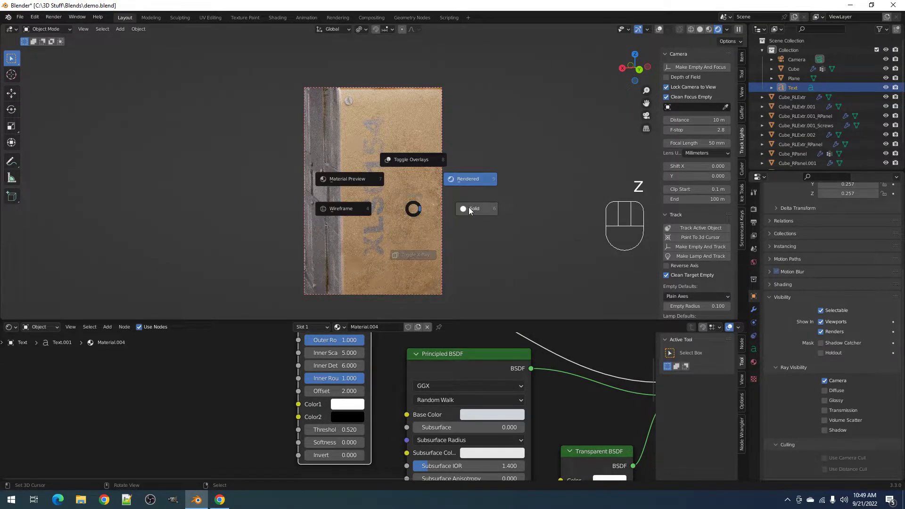
click(469, 208)
scroll(383, 385, down, 2)
scroll(382, 380, down, 2)
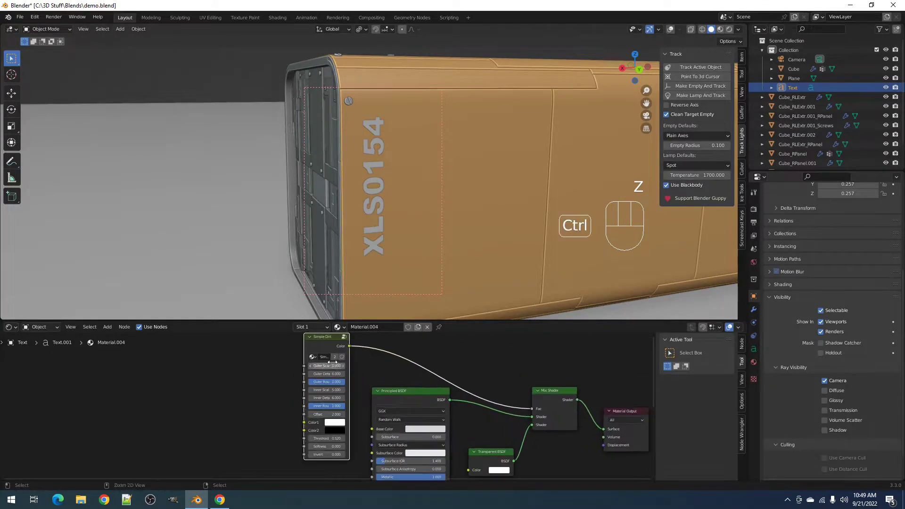
- Duplicate the Simple Dirt node and delete the copy
shift+click(326, 338)
key(shift+d)
click(256, 418)
key(x)
- On Cube_RPanel, make two Simple Dirt copies, chain Color into Color2, and inspect the group
click(491, 172)
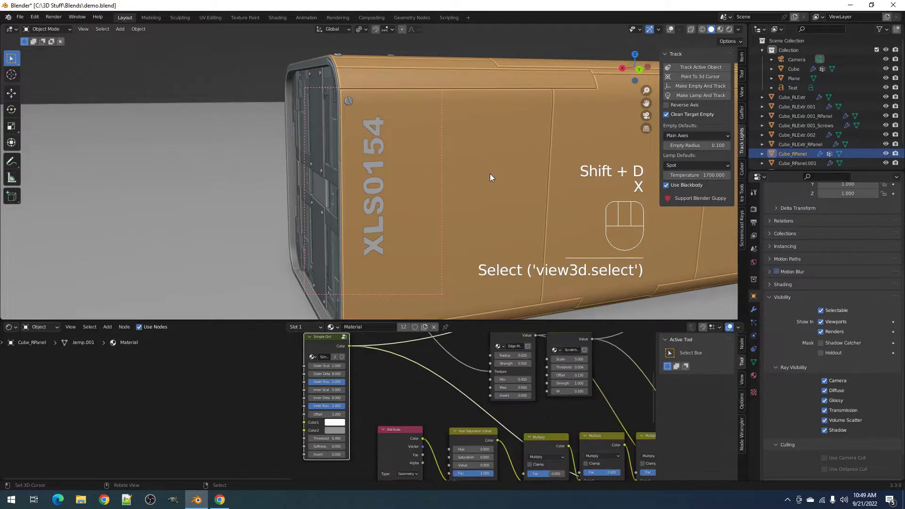
shift+click(321, 348)
key(shift+d)
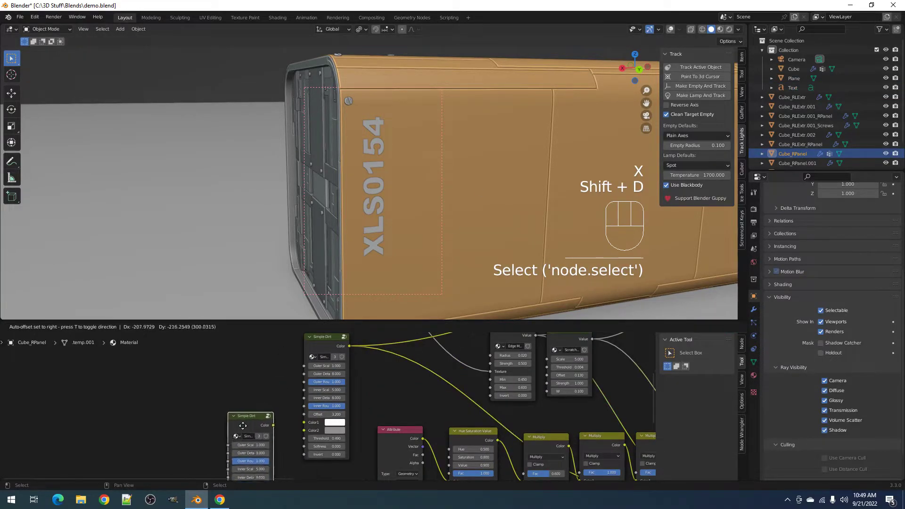
click(242, 429)
middle_drag(283, 445, 320, 402)
scroll(319, 401, down, 2)
key(shift+d)
click(249, 420)
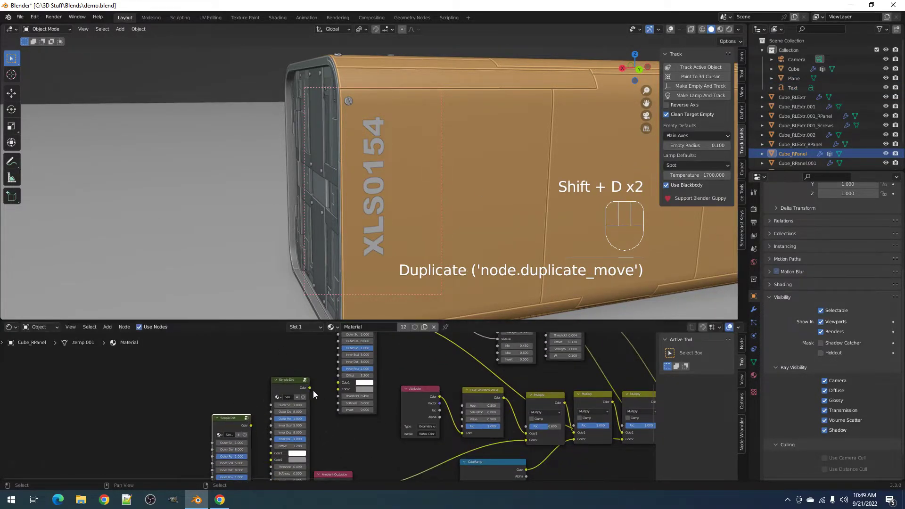
drag(311, 388, 338, 390)
middle_drag(285, 431, 285, 384)
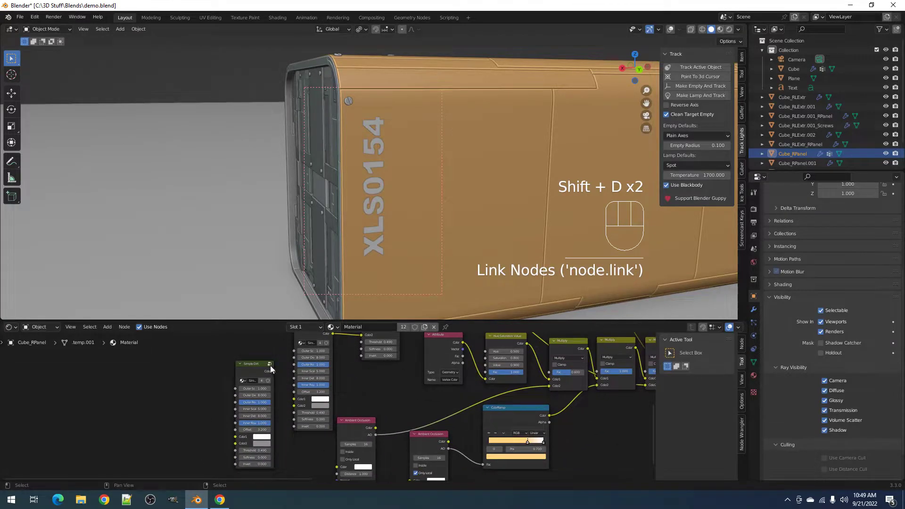
click(269, 364)
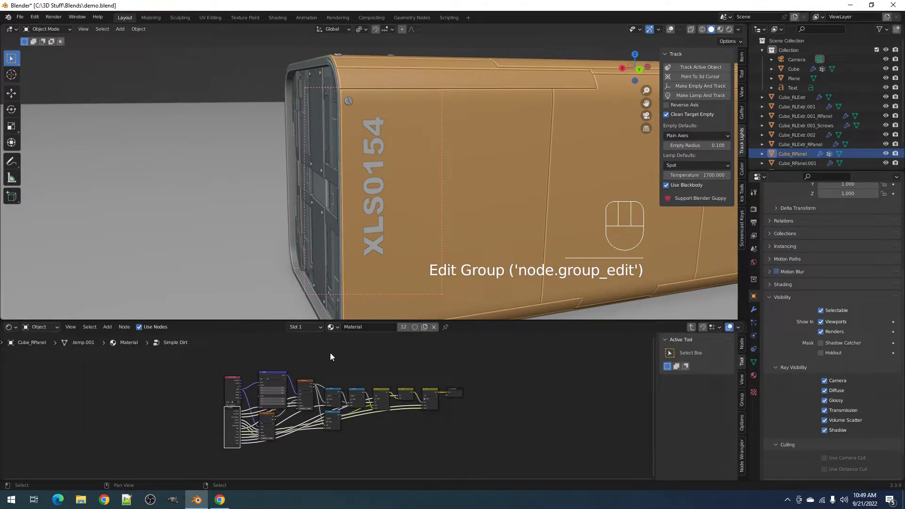
key(Tab)
- Link a copy's Color into Color1, then delete both extra Simple Dirt copies
scroll(278, 381, up, 2)
drag(278, 381, 299, 400)
middle_drag(344, 381, 339, 415)
key(x)
key(z)
click(306, 378)
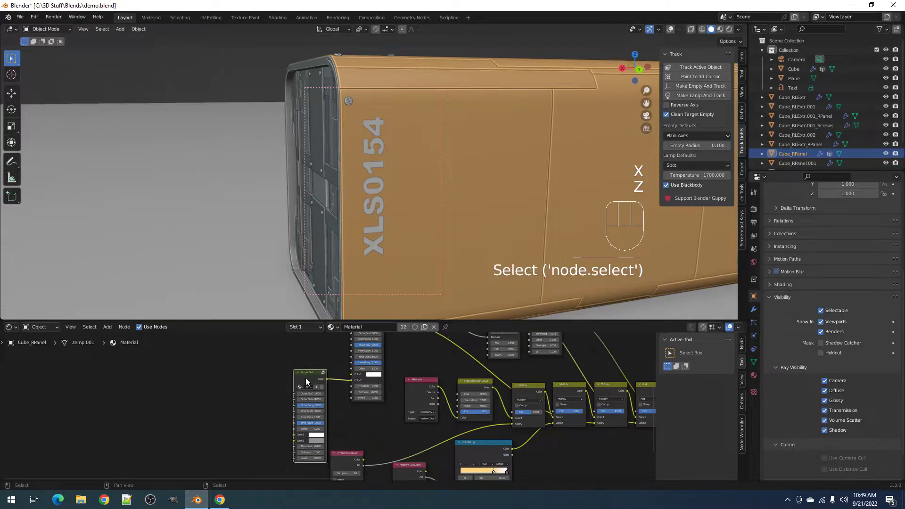
key(x)
- Preview the camera view in rendered shading, then return to solid shading
key(z)
click(461, 172)
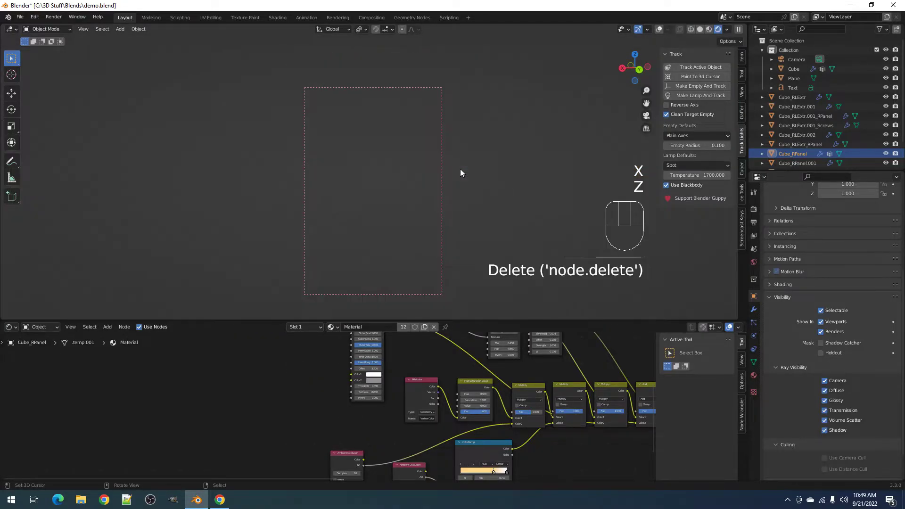
key(KP_0)
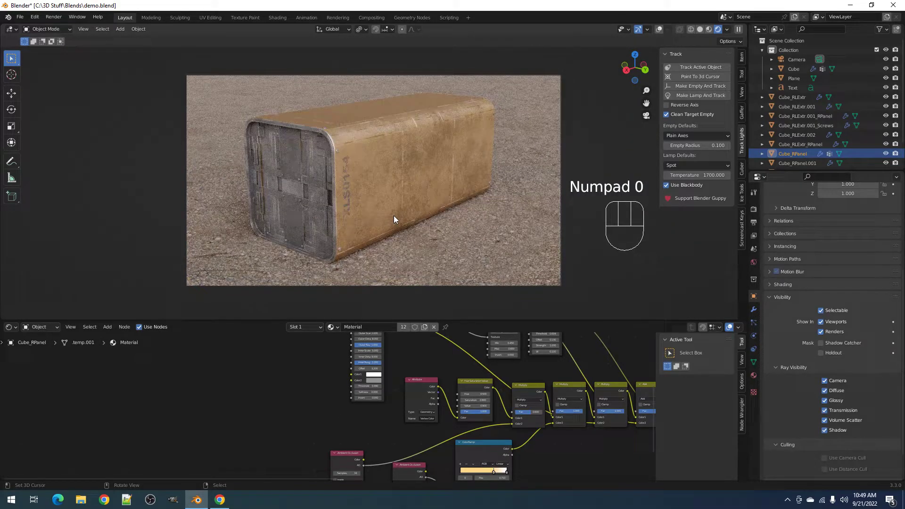
key(z)
click(460, 207)
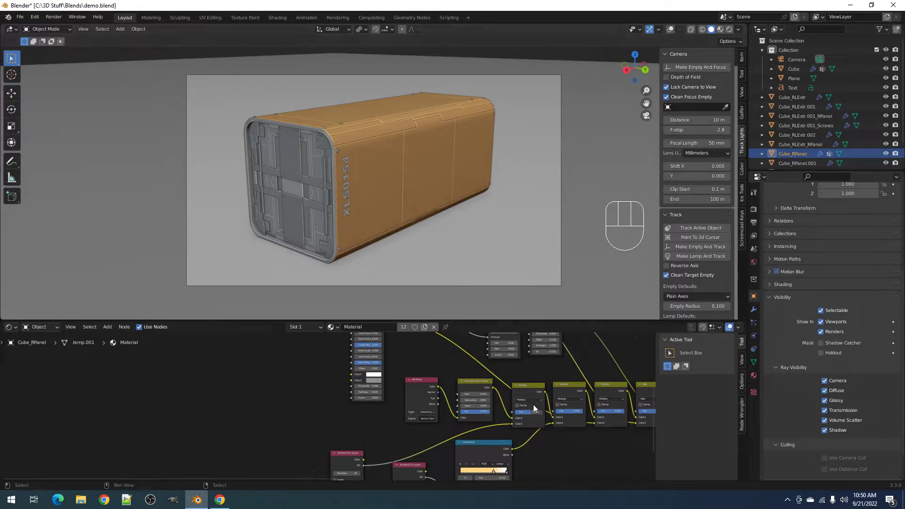
key(ctrl+space)
- Pan across the dirt material graph from texture and mask nodes to Material Output, then restore the layout
scroll(689, 260, down, 5)
middle_drag(691, 259, 427, 281)
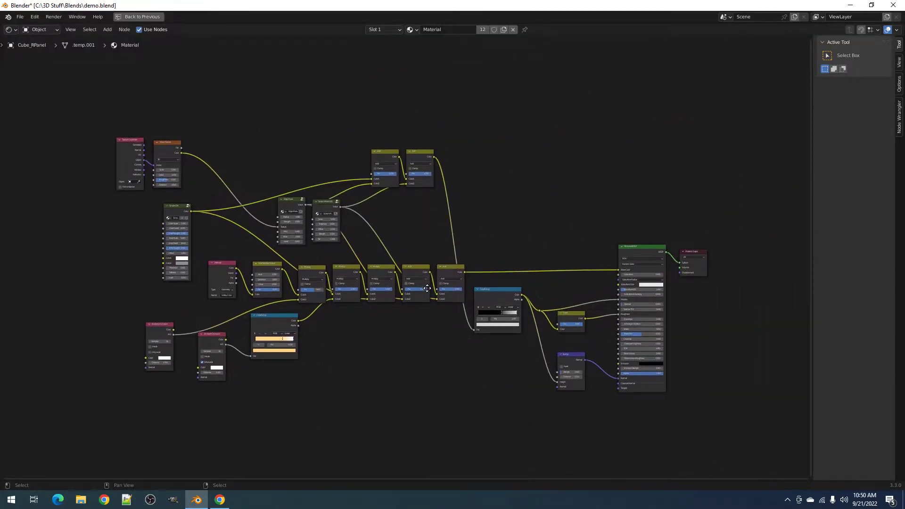
scroll(428, 293, up, 2)
scroll(311, 253, up, 2)
middle_drag(155, 248, 362, 289)
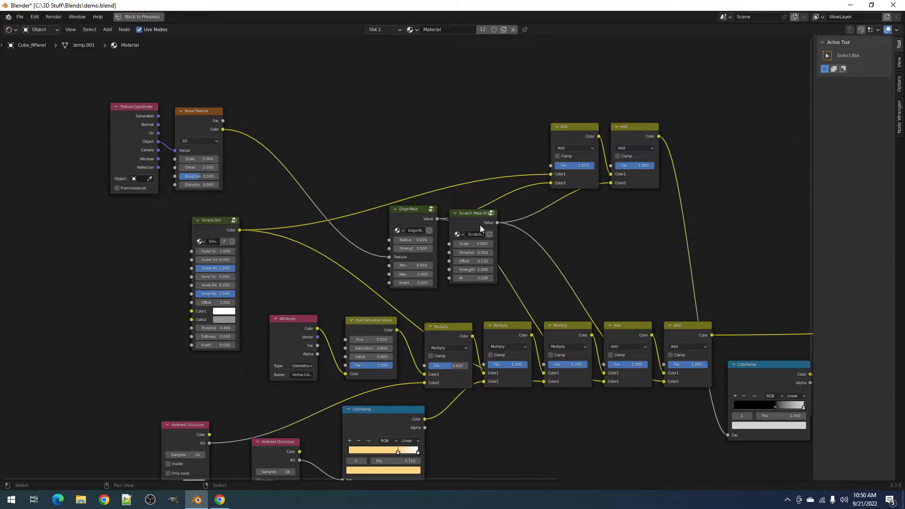
scroll(480, 225, down, 2)
middle_drag(631, 337, 499, 300)
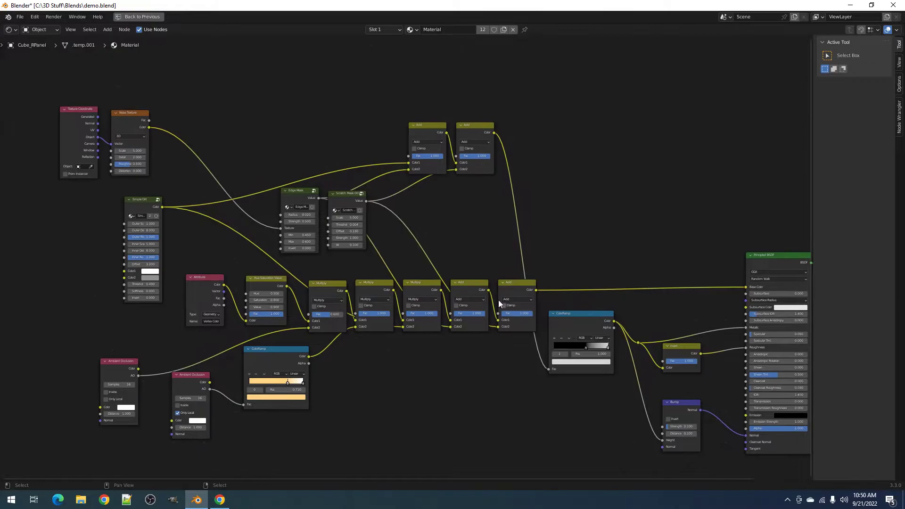
key(ctrl+space)
- Preview the box in rendered shading and save demo.blend
key(z)
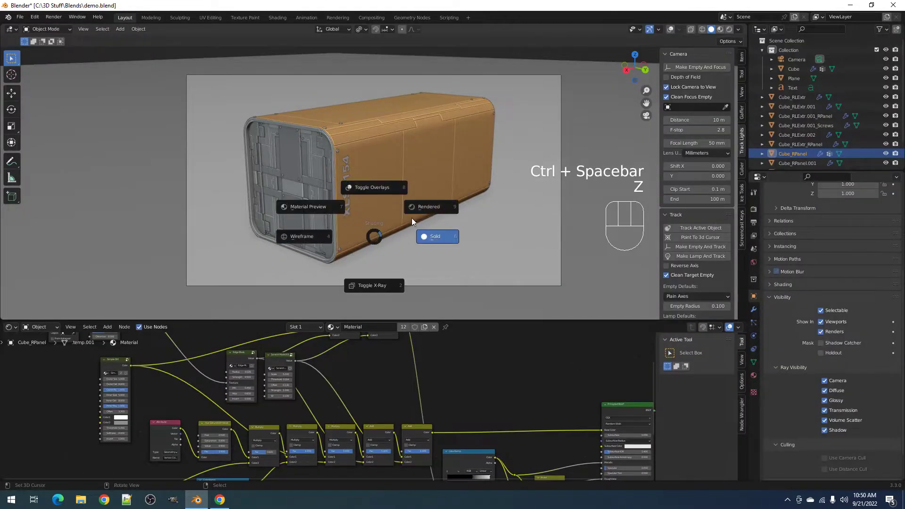
click(437, 205)
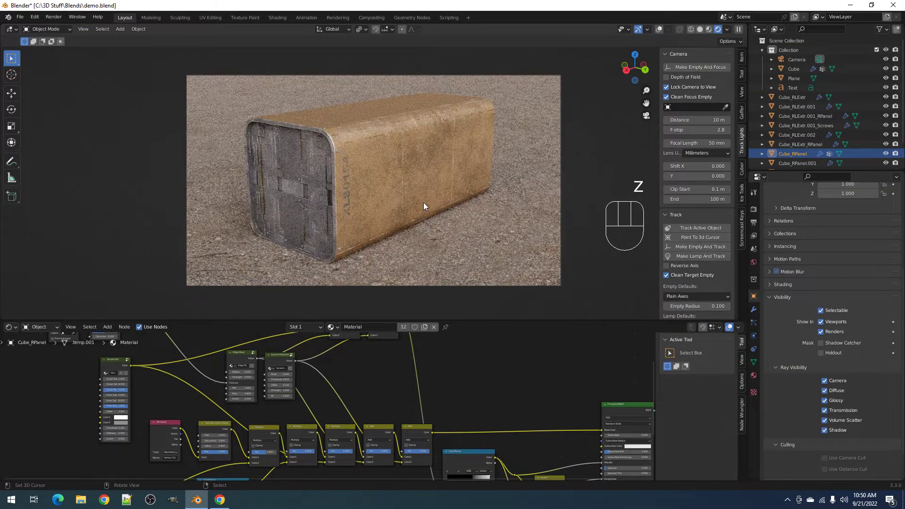
key(ctrl+s)
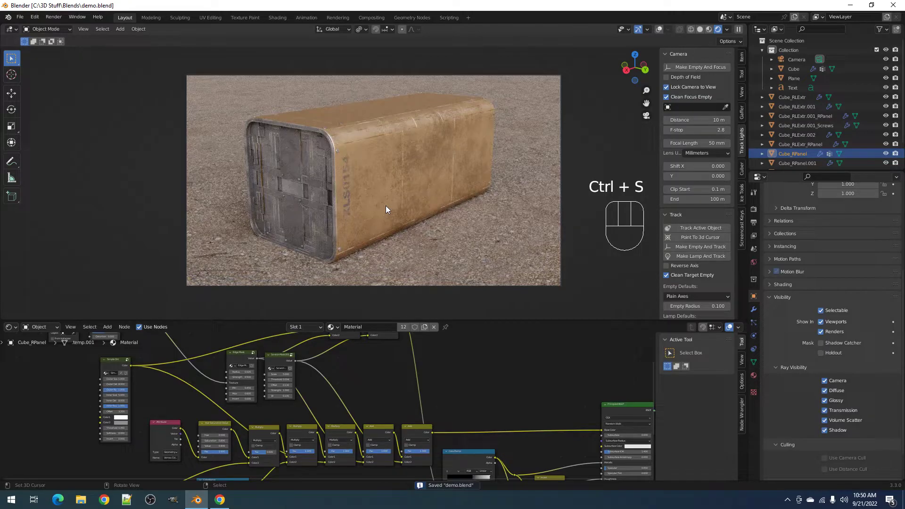
- Return to solid shading, select the orange box and turn viewport overlays back on
key(z)
click(452, 209)
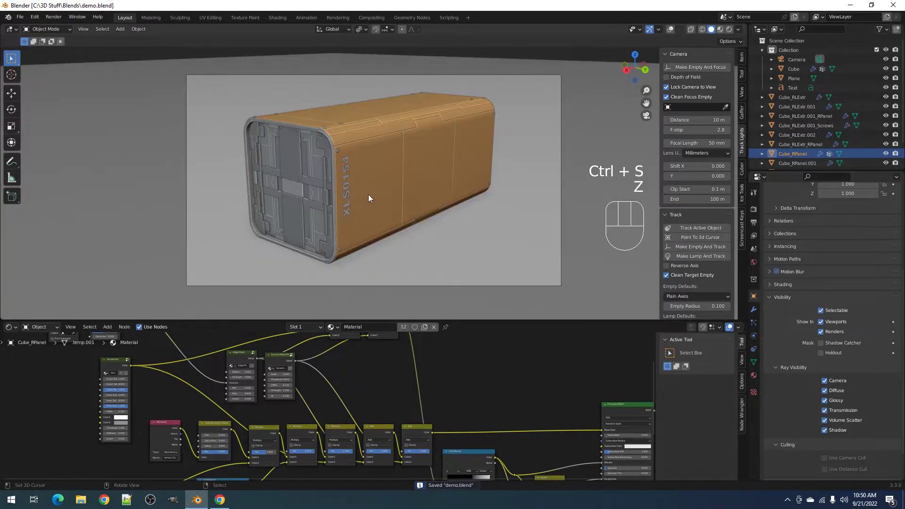
click(346, 174)
key(shift+alt+z)
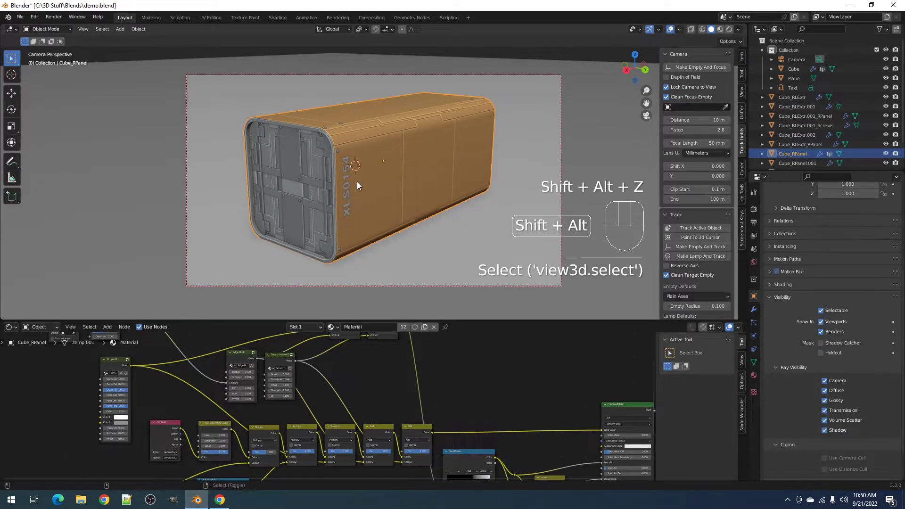
- In rendered shading, orbit and zoom around the box to inspect the worn dirt material up close
key(z)
click(426, 151)
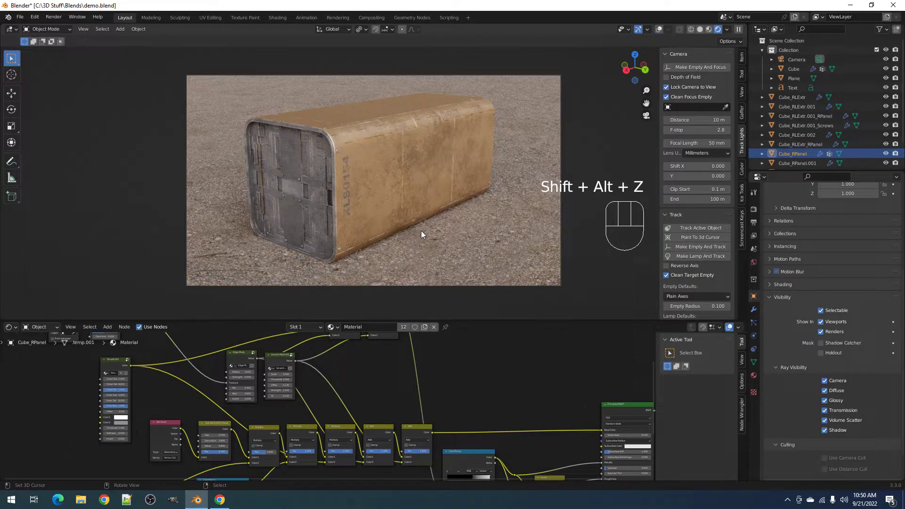
middle_drag(499, 228, 428, 220)
mouse_move(428, 220)
shift+middle_down()
mouse_move(426, 211)
mouse_move(505, 202)
mouse_move(406, 202)
mouse_move(525, 211)
mouse_move(468, 211)
mouse_move(481, 219)
mouse_move(485, 265)
mouse_move(503, 241)
mouse_move(414, 225)
shift+middle_up()
scroll(414, 225, up, 5)
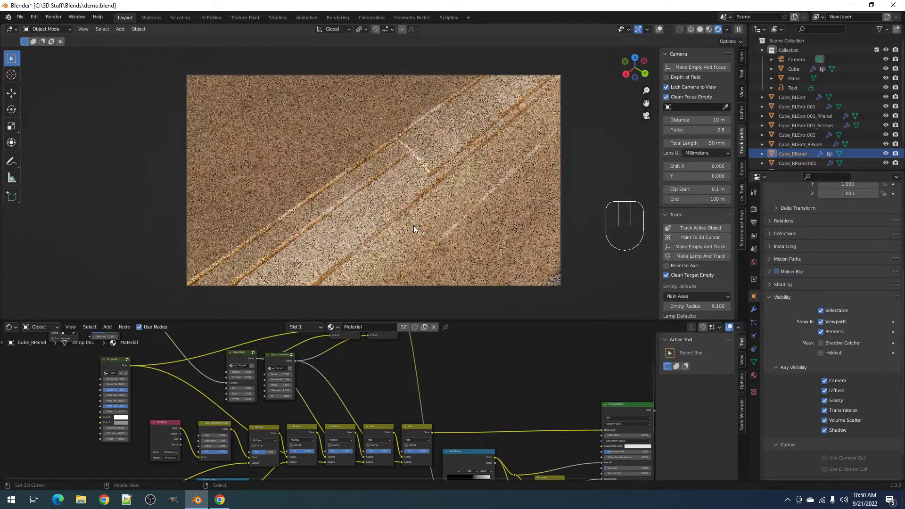
scroll(413, 226, down, 7)
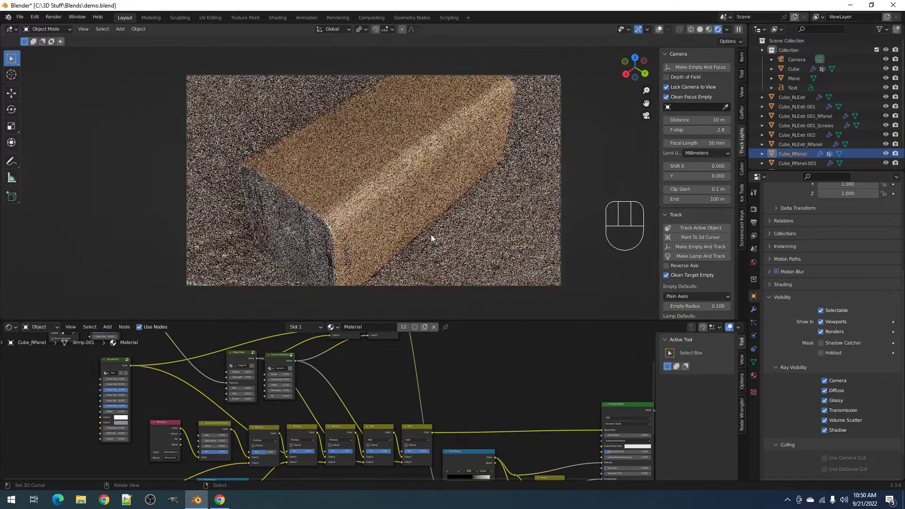
scroll(429, 216, down, 4)
scroll(426, 202, up, 6)
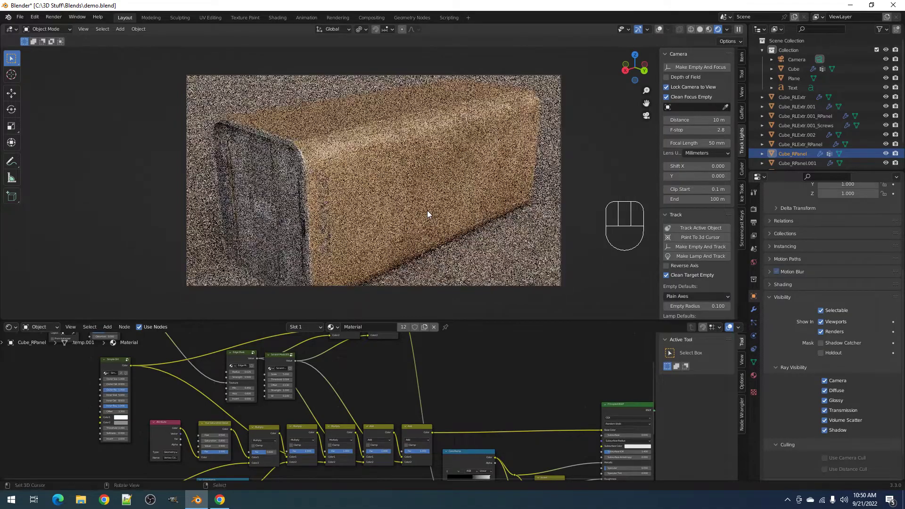
scroll(427, 210, down, 4)
shift+middle_drag(428, 210, 426, 202)
- Go back to solid shading and maximize the node editor to full screen
key(z)
click(485, 204)
shift+middle_drag(485, 204, 479, 205)
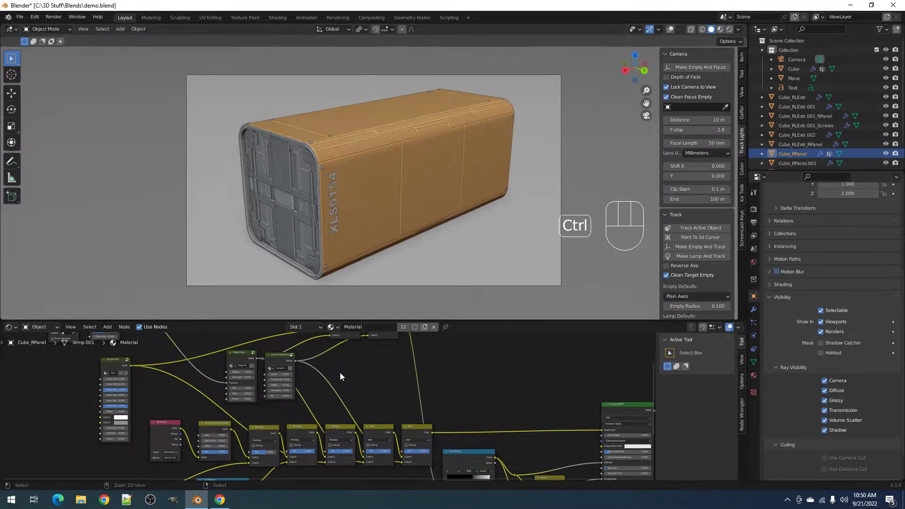
key(ctrl+space)
scroll(358, 340, up, 4)
- Move the Edge Mask node down and left, and nudge the Simple Dirt node slightly right
middle_drag(244, 165, 406, 228)
scroll(400, 226, up, 3)
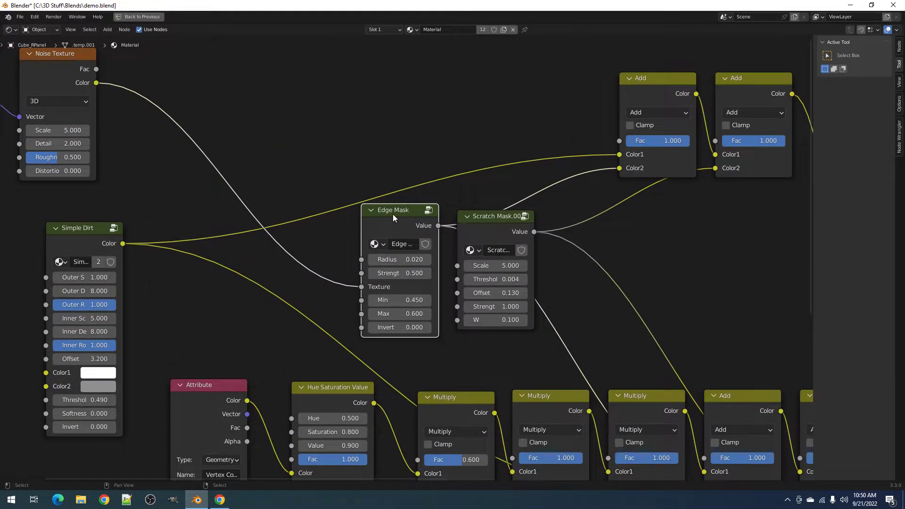
drag(394, 217, 368, 229)
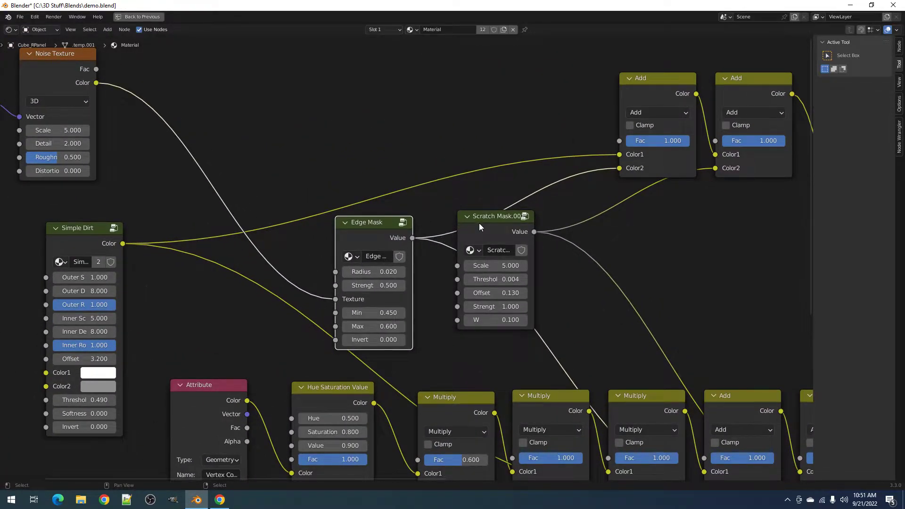
click(87, 237)
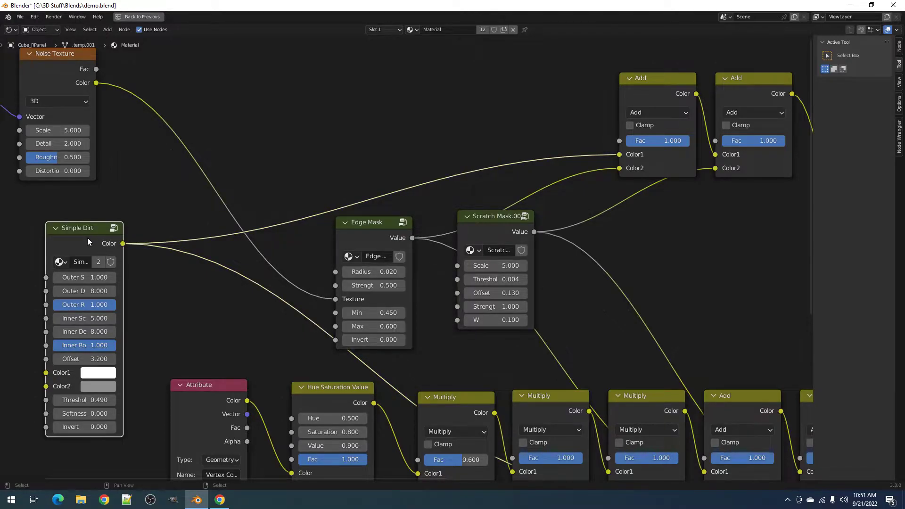
drag(87, 237, 108, 236)
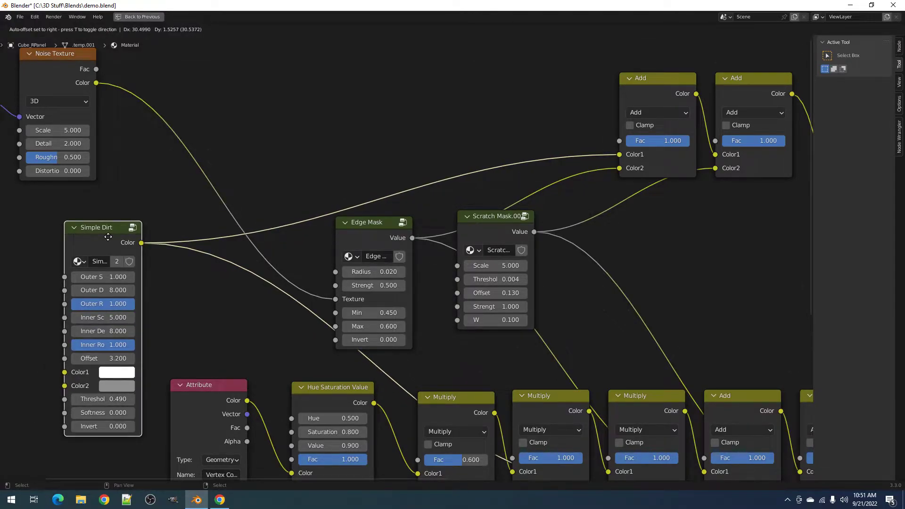
drag(108, 237, 107, 237)
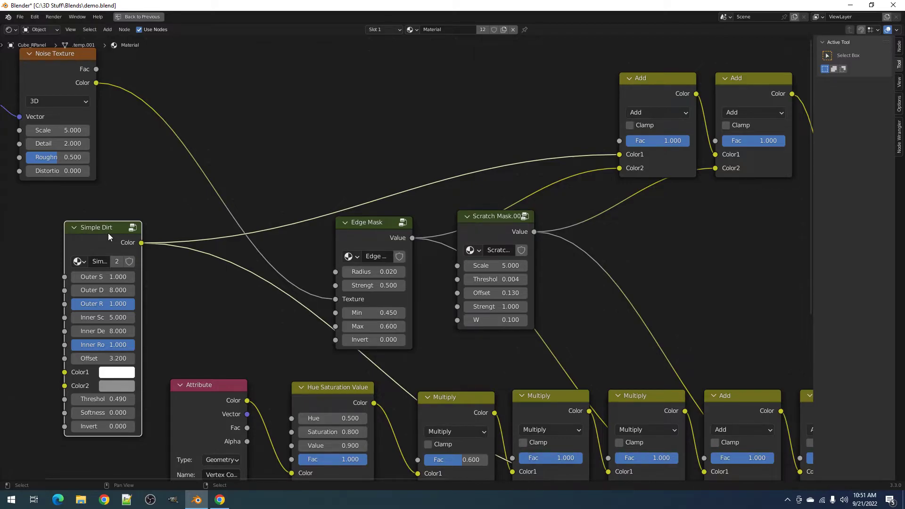
- Restore the 3D layout and orbit the box in rendered, then solid, shading
key(ctrl+space)
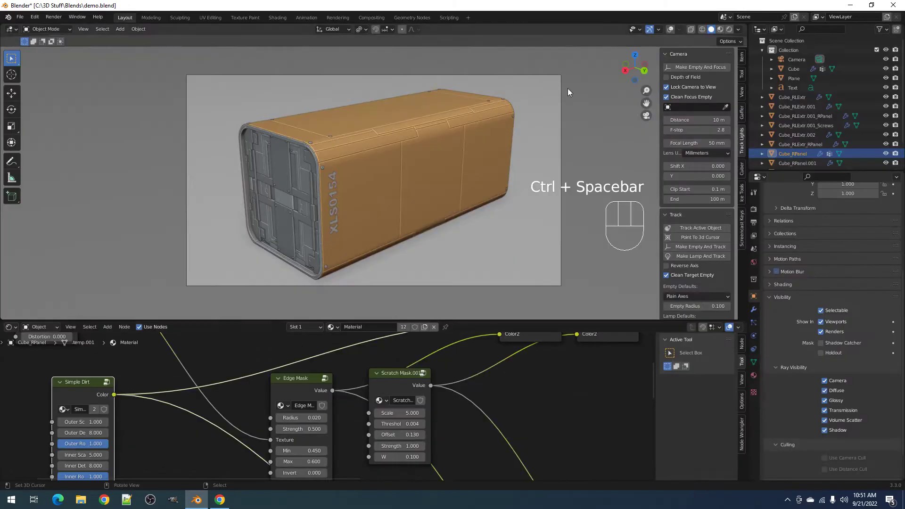
key(z)
click(487, 88)
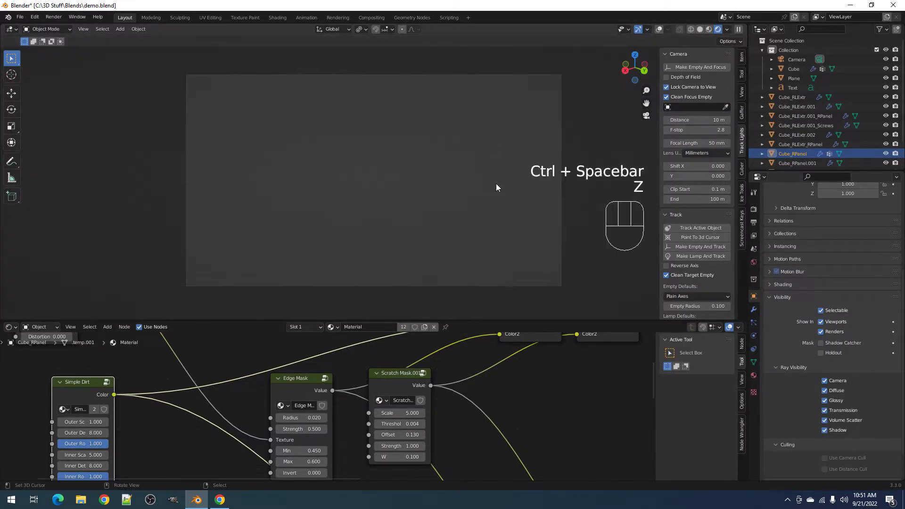
mouse_move(496, 184)
middle_down()
mouse_move(465, 182)
mouse_move(486, 178)
mouse_move(476, 179)
middle_up()
key(z)
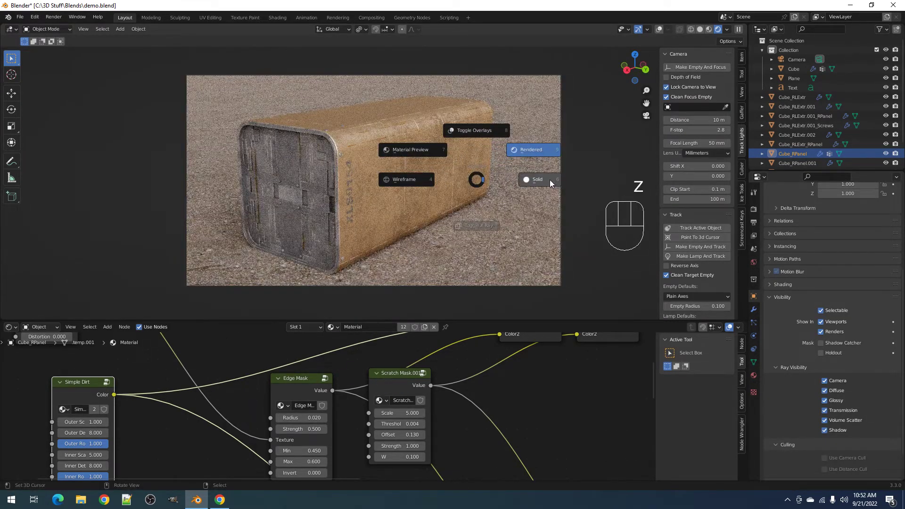
click(550, 179)
middle_drag(423, 182, 450, 181)
- Check the box once more in rendered shading, return to solid and save demo.blend
key(z)
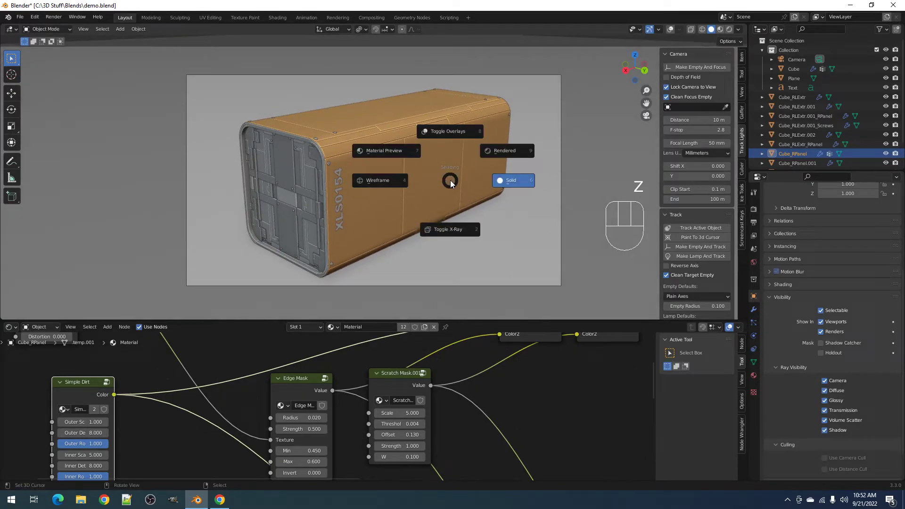
click(493, 155)
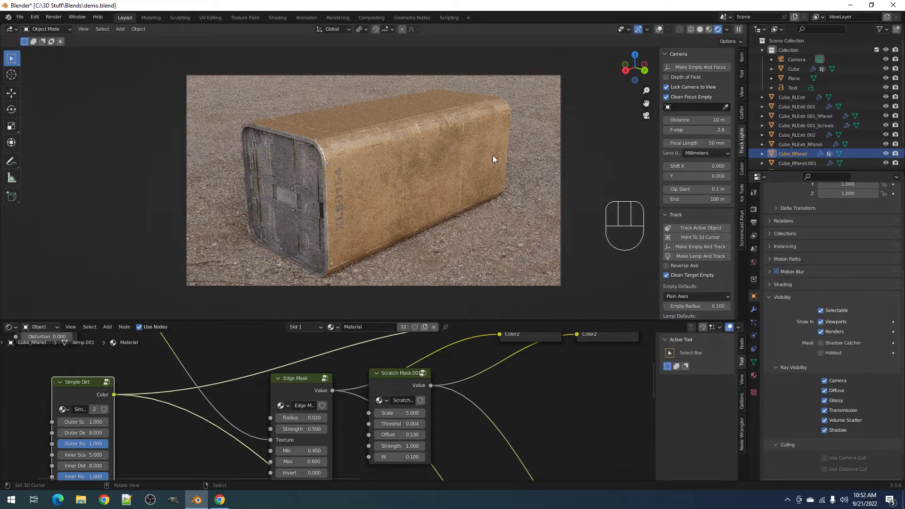
key(z)
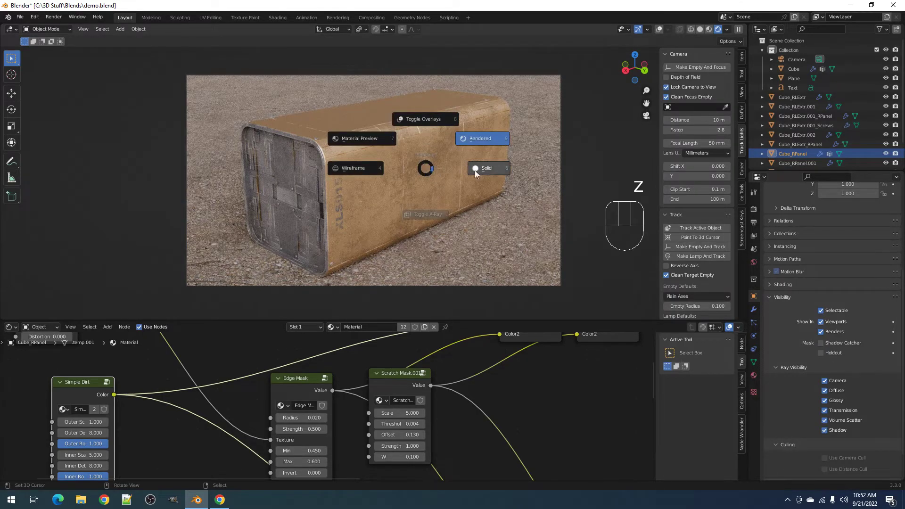
click(485, 170)
key(ctrl+s)
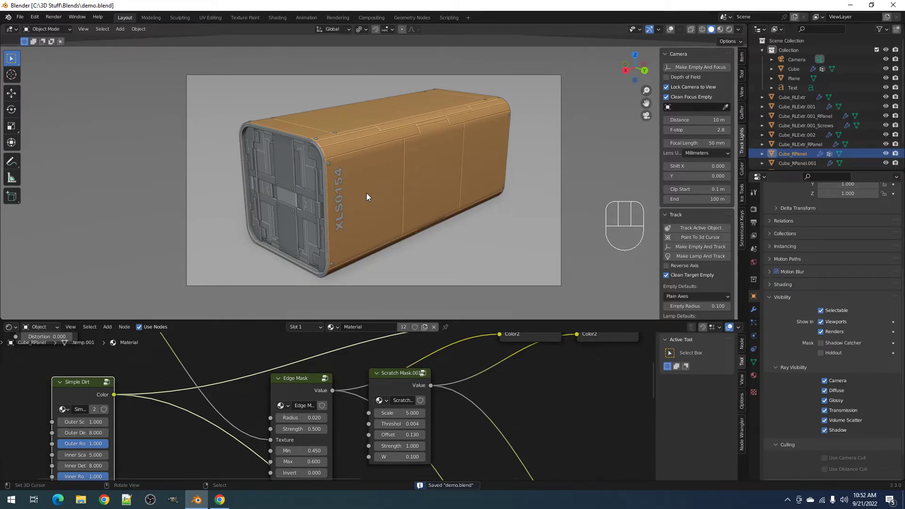
- Review the full material node tree up to Material Output, then restore the Layout view
key(ctrl+space)
key(Home)
middle_drag(588, 307, 478, 271)
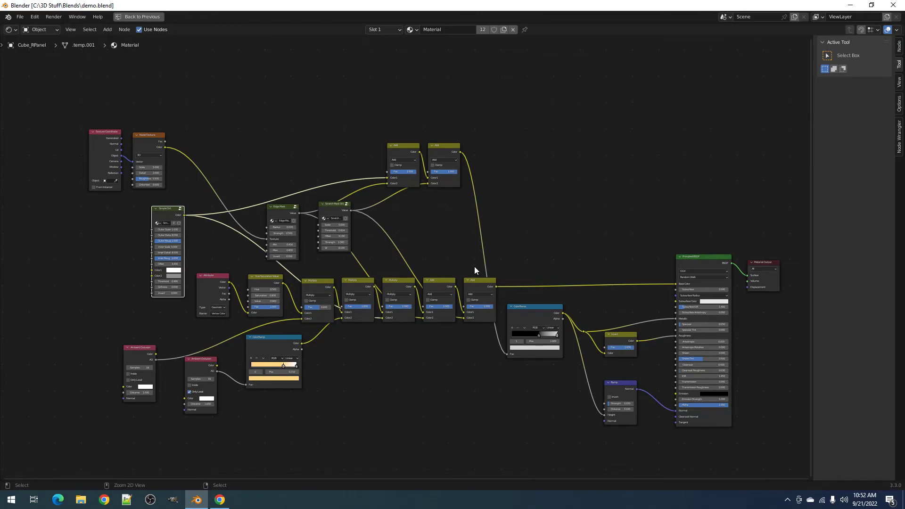
key(ctrl+space)
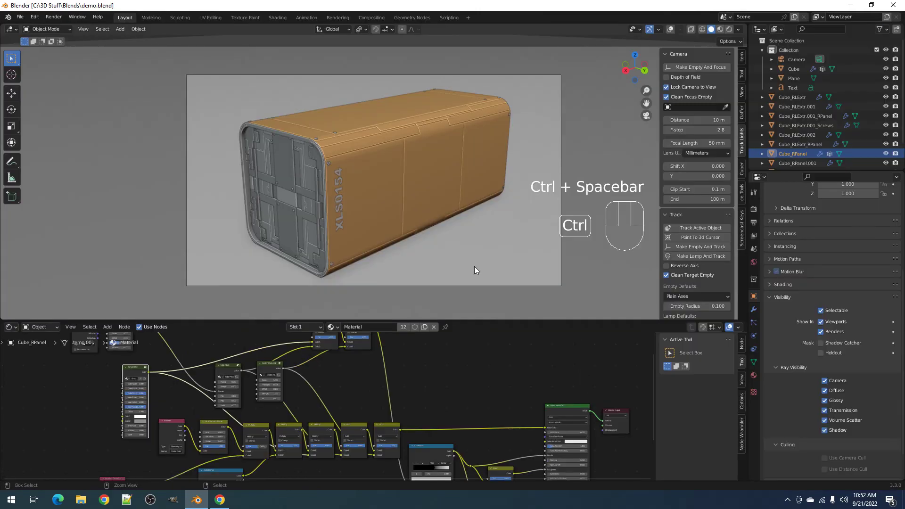